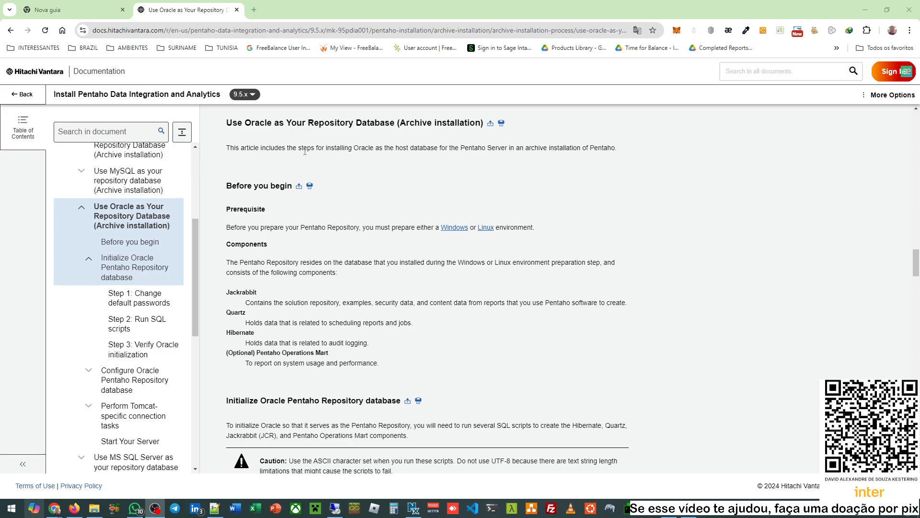
- In a new tab on google.com.br, search for 'pentaho server repositorio usando oracle'
click(254, 10)
text(www.google.com.br)
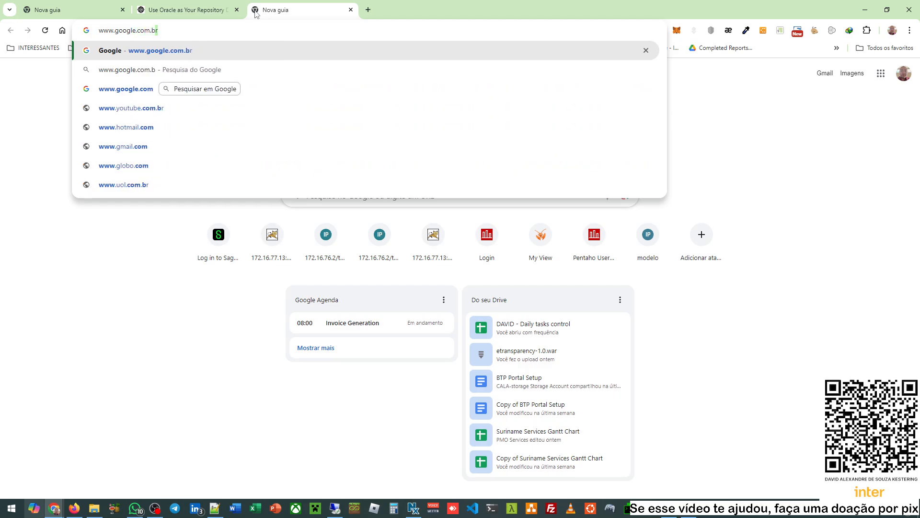
key(Return)
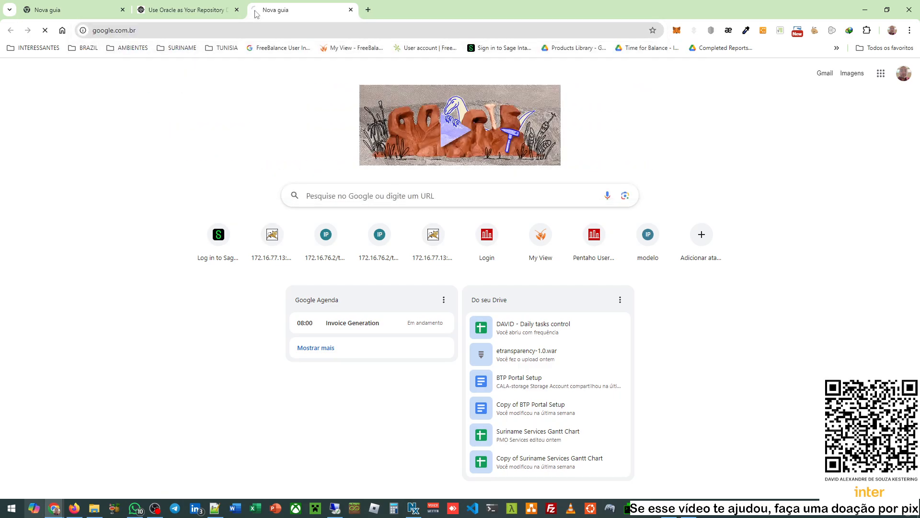
click(432, 251)
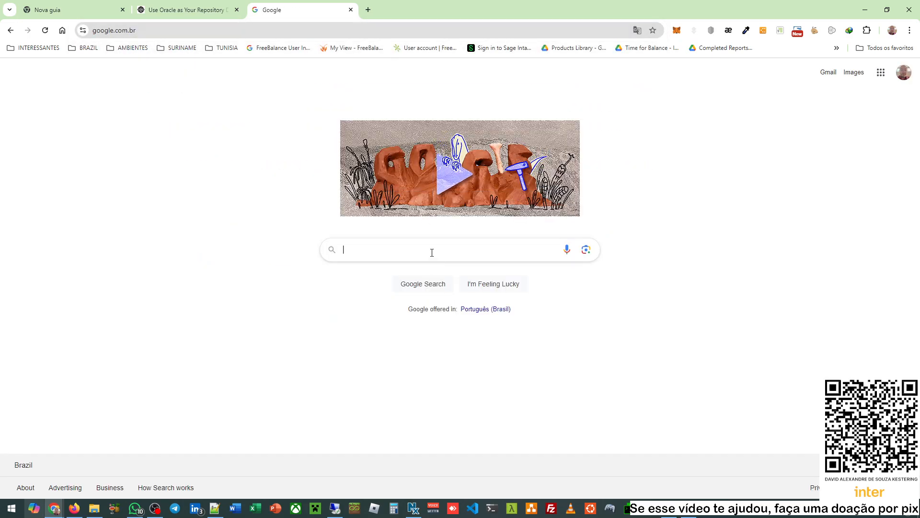
text(pentaho server )
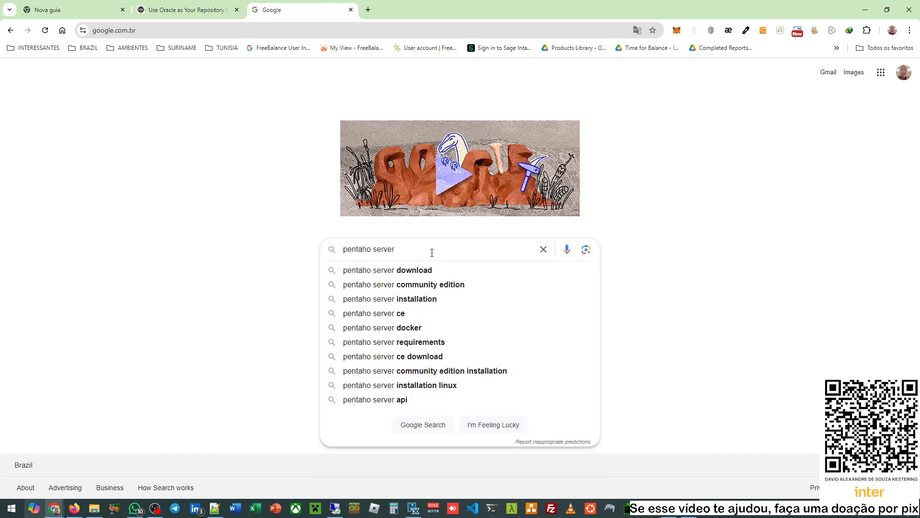
text(repositorio)
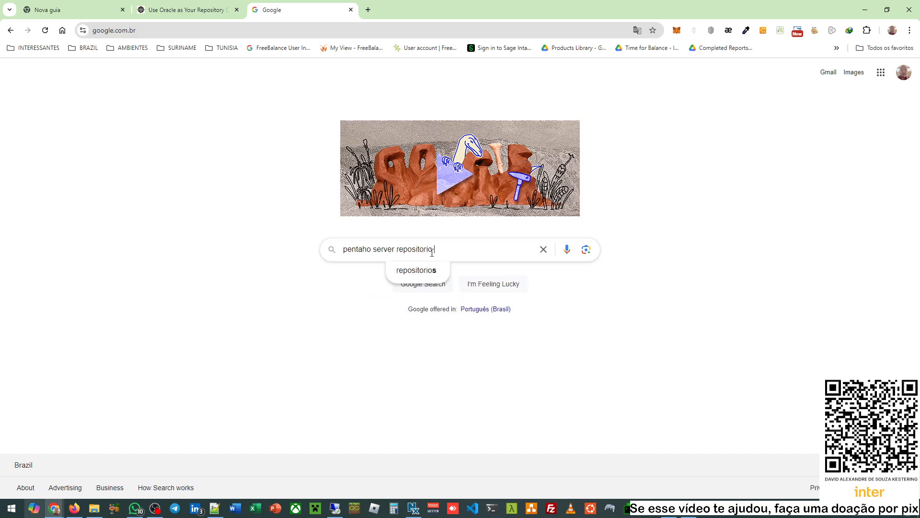
text( usa)
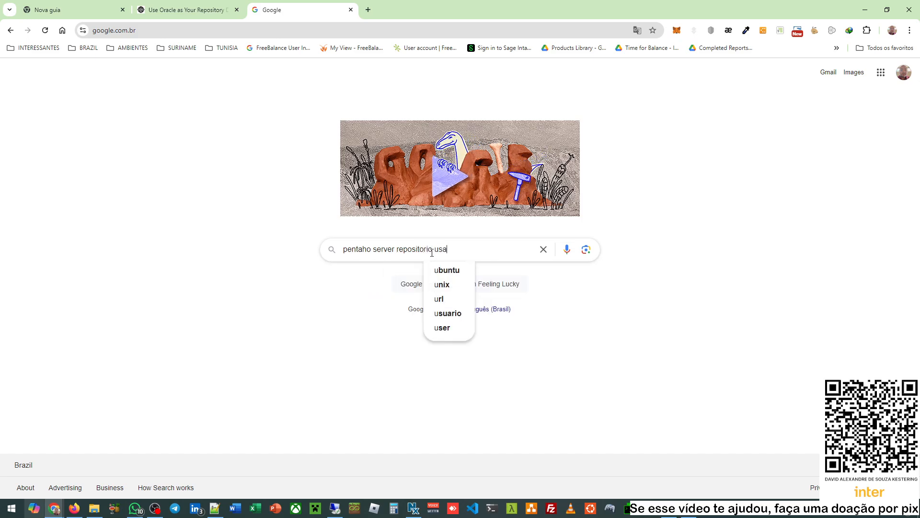
text(ndo oracle)
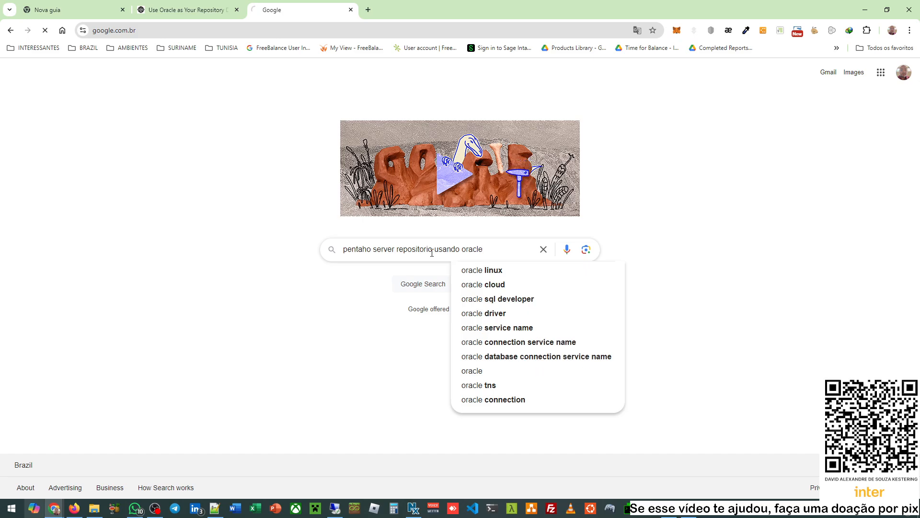
key(Return)
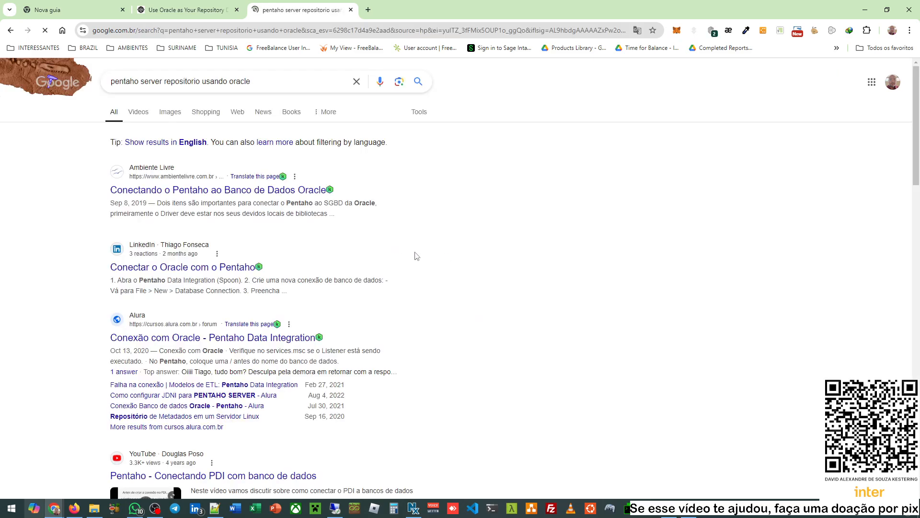
- Open Hitachi Vantara's 'Use Oracle as your repository database' result in a new tab and view it
scroll(414, 256, down, 3)
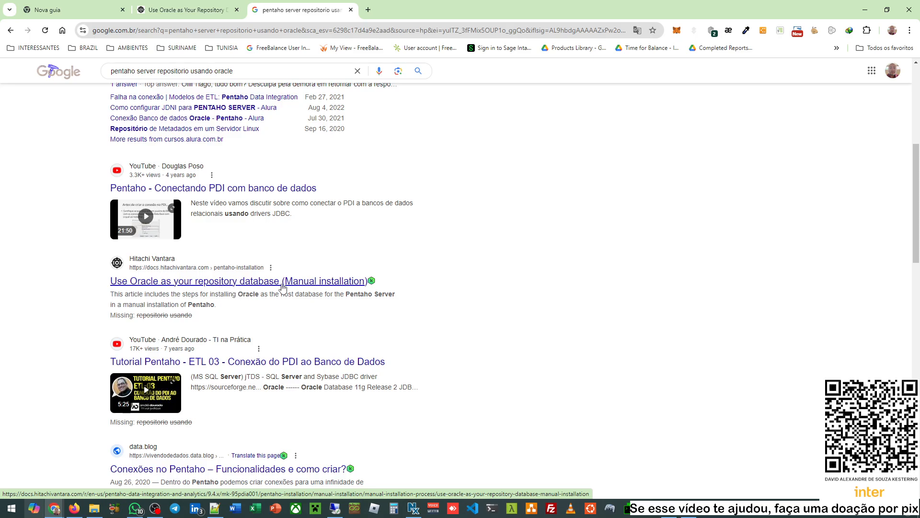
right_click(226, 282)
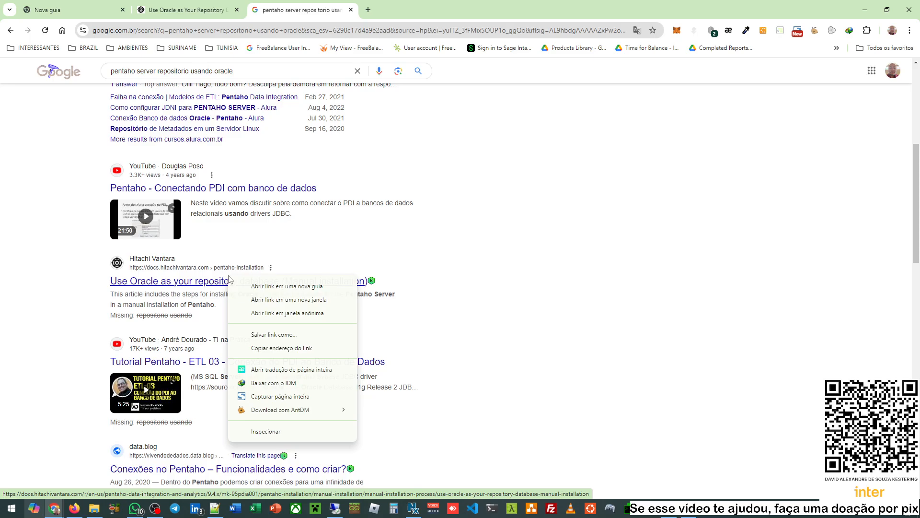
click(250, 285)
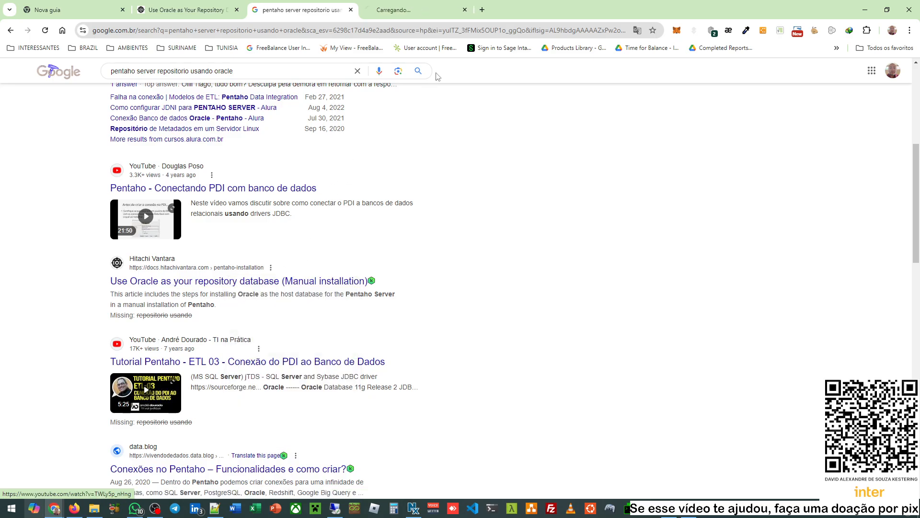
click(424, 11)
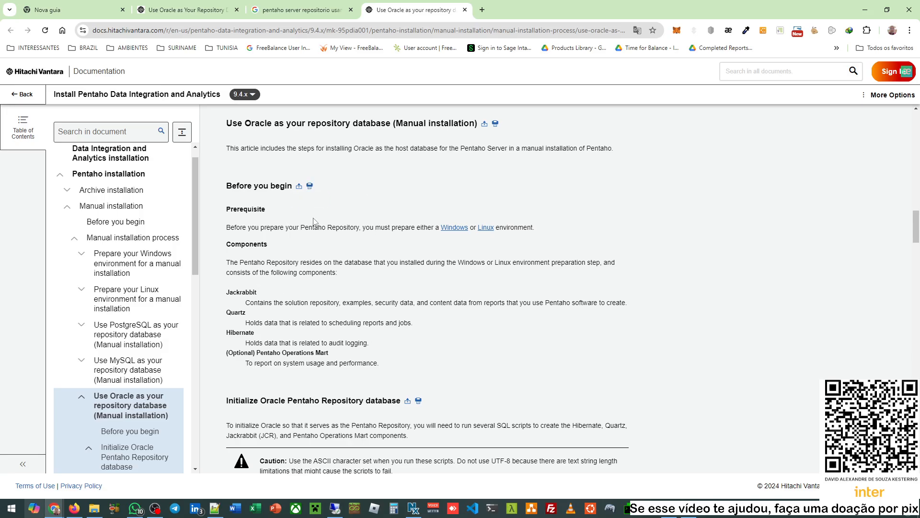
- Scroll through the Manual installation Oracle steps, then go back to the Archive installation article
click(203, 10)
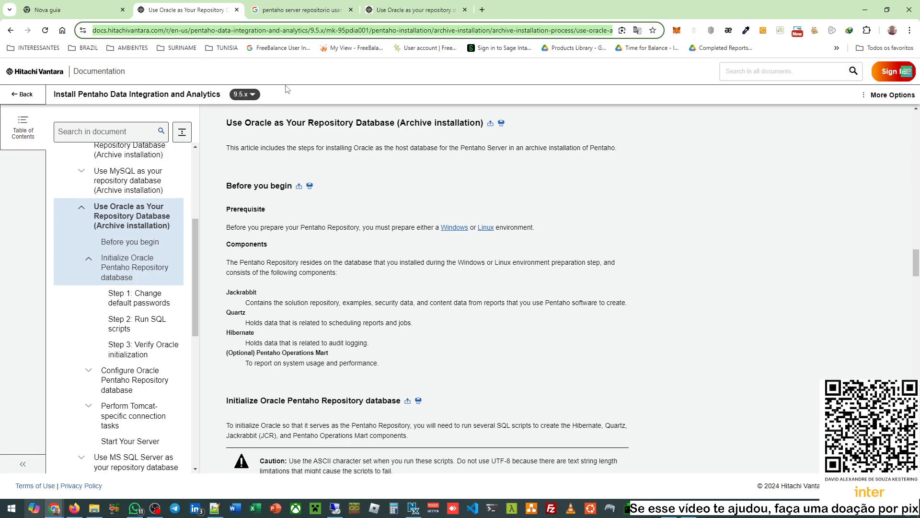
click(397, 9)
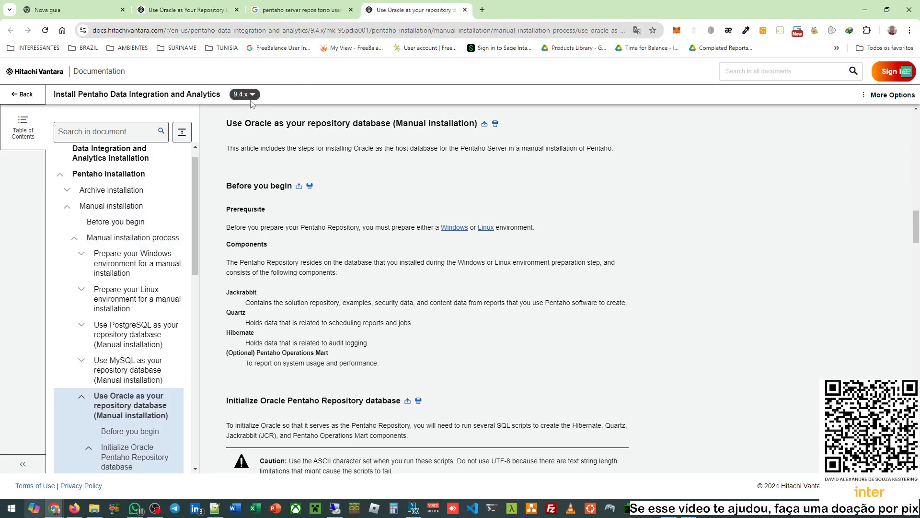
scroll(353, 245, down, 1)
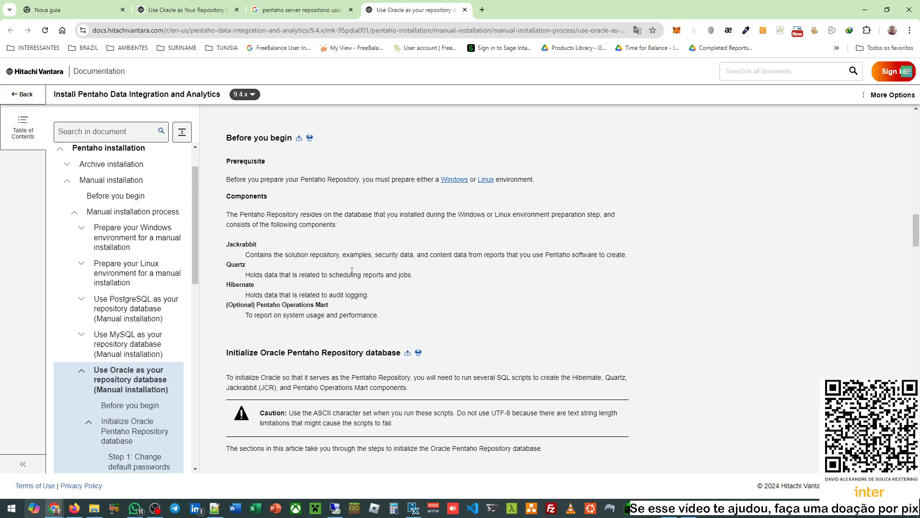
scroll(352, 271, down, 3)
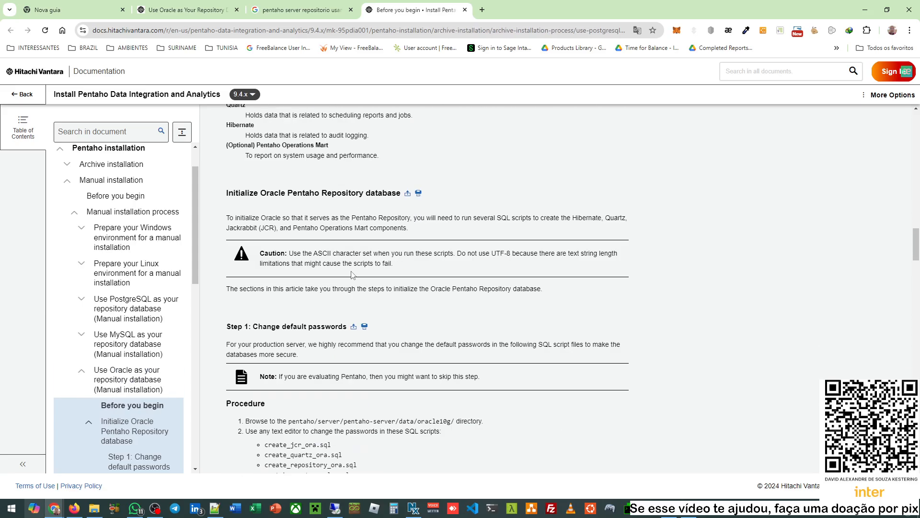
scroll(352, 274, down, 2)
scroll(353, 275, down, 2)
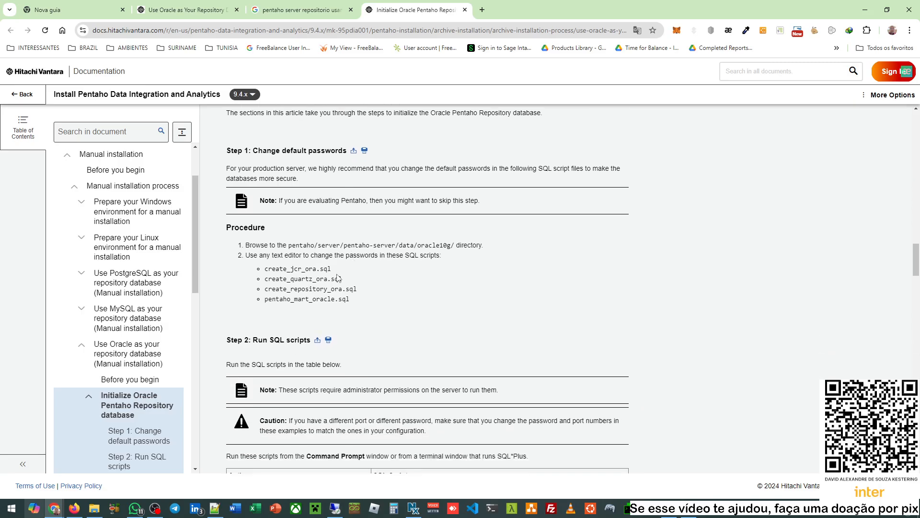
click(186, 6)
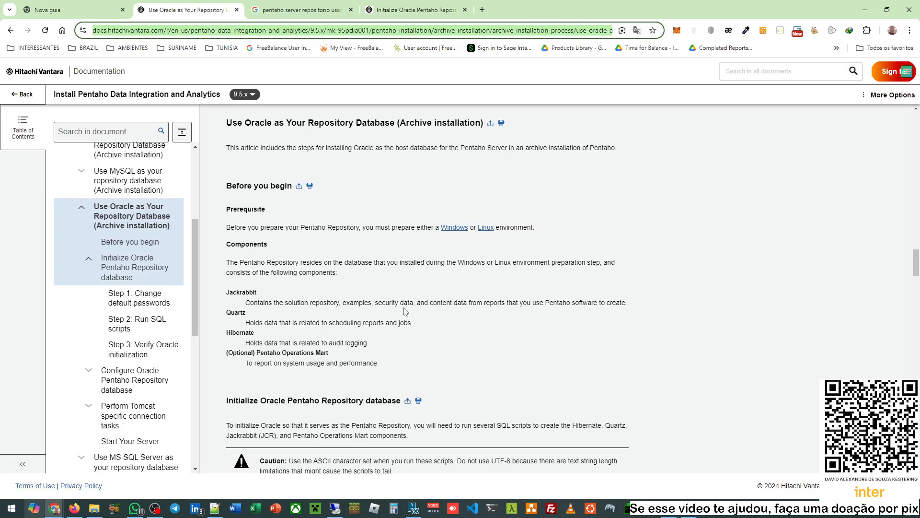
scroll(426, 301, down, 2)
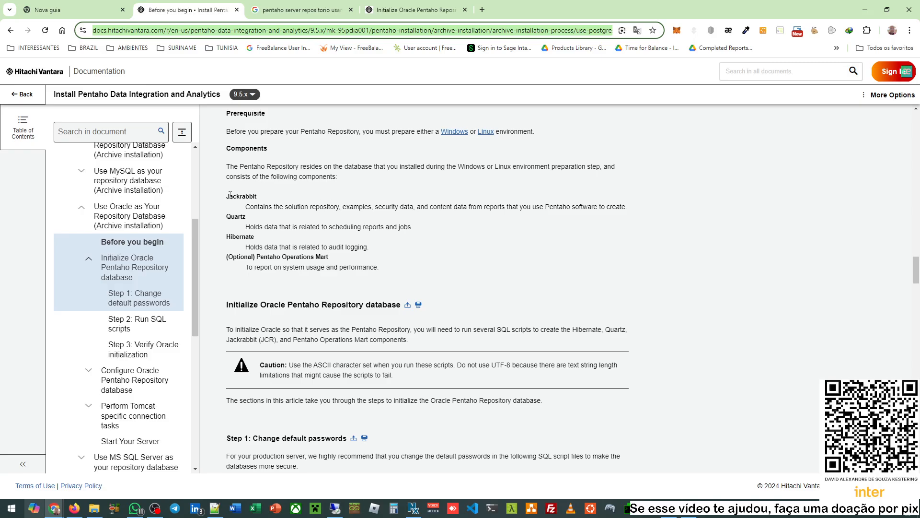
drag(231, 195, 245, 200)
click(229, 218)
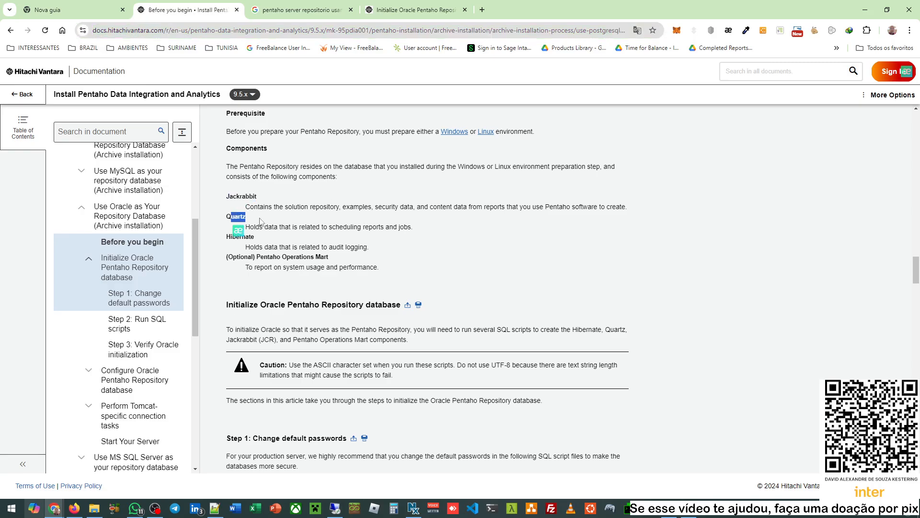
drag(226, 238, 264, 258)
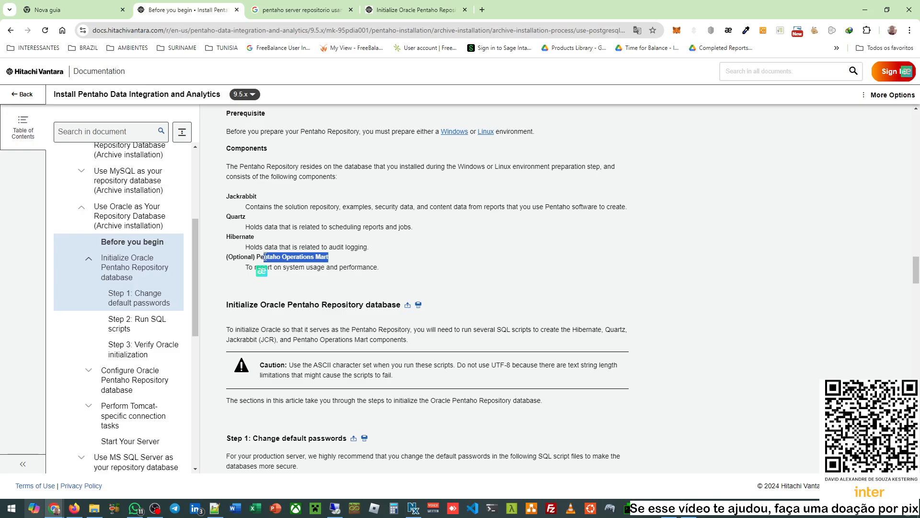
click(335, 259)
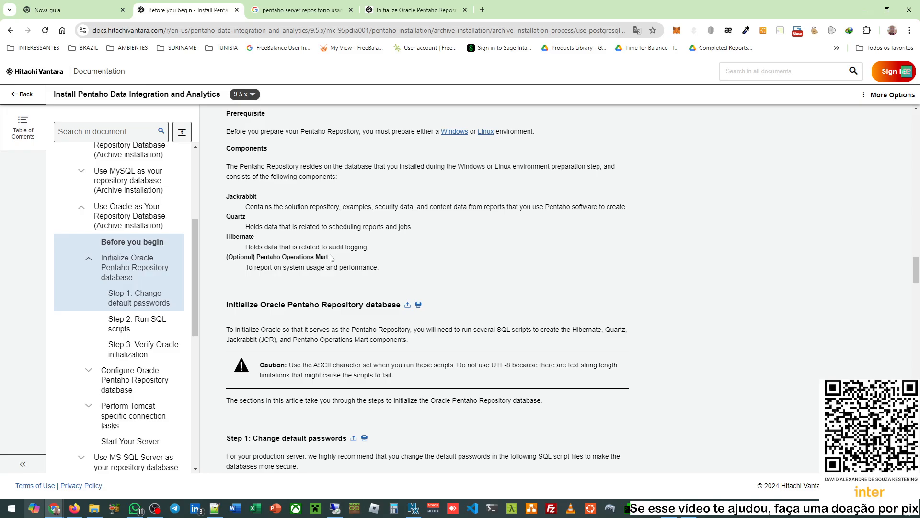
scroll(331, 259, down, 3)
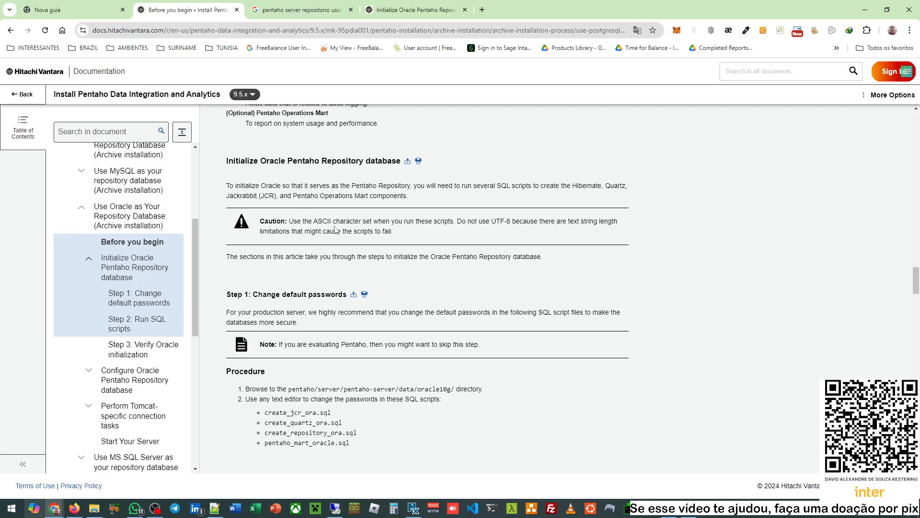
scroll(353, 274, down, 2)
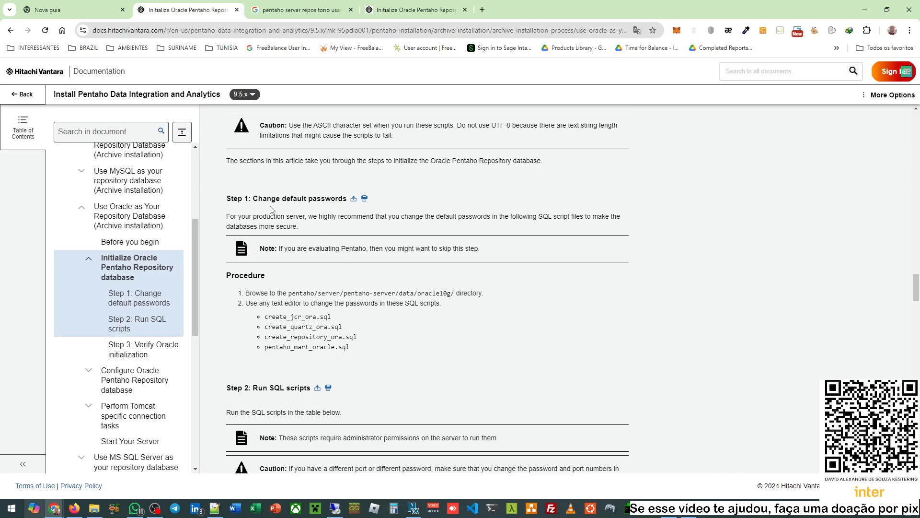
drag(259, 199, 331, 198)
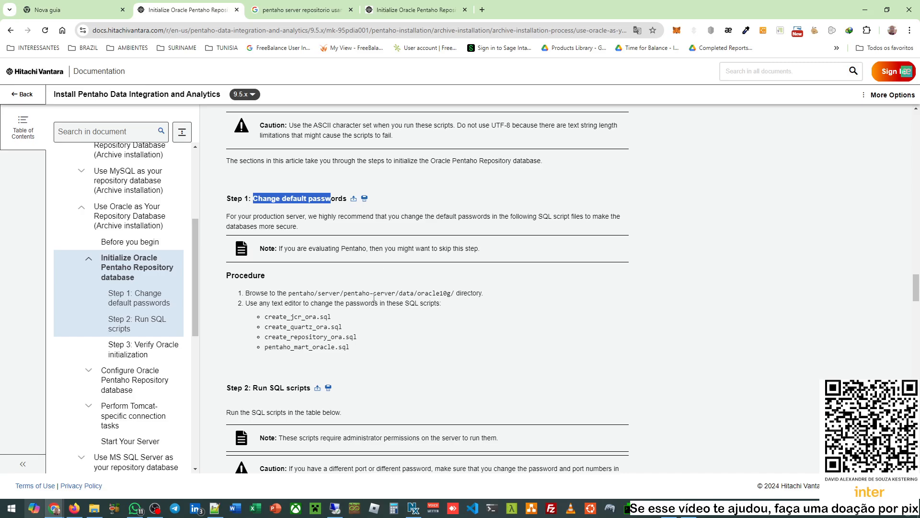
scroll(263, 294, down, 1)
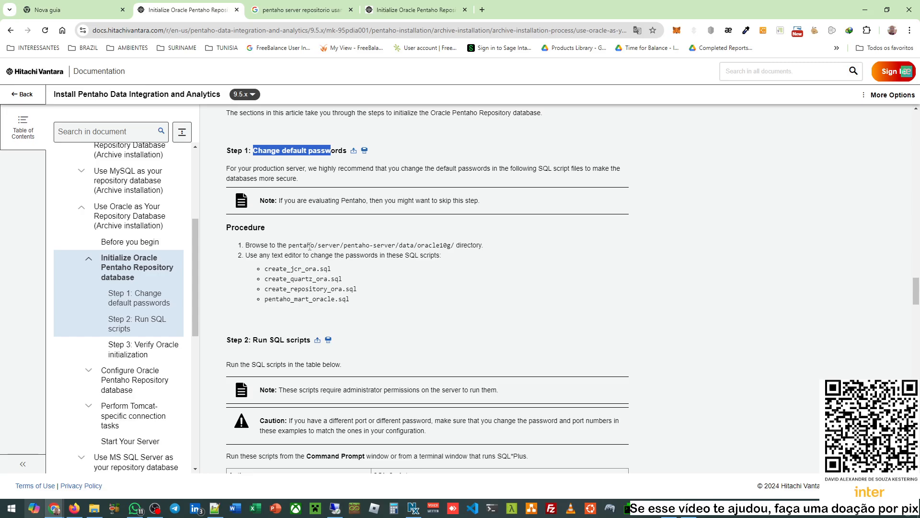
drag(347, 245, 396, 245)
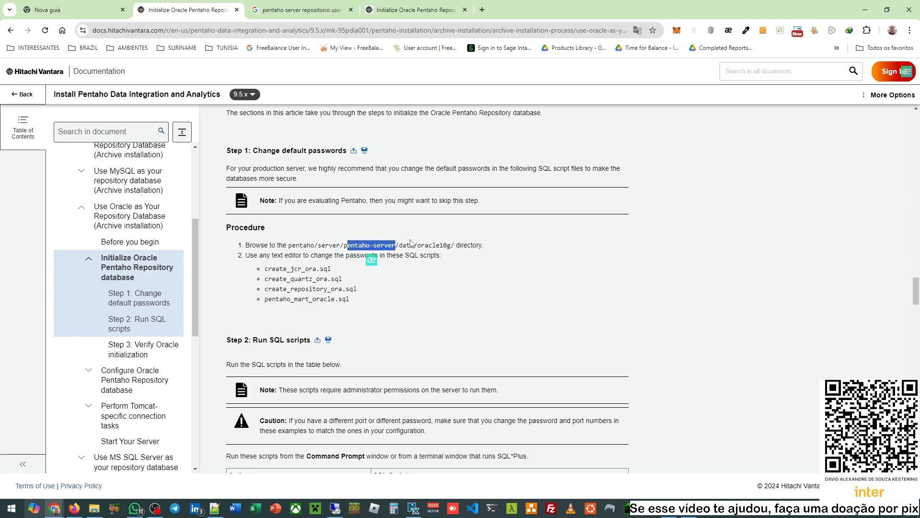
double_click(402, 246)
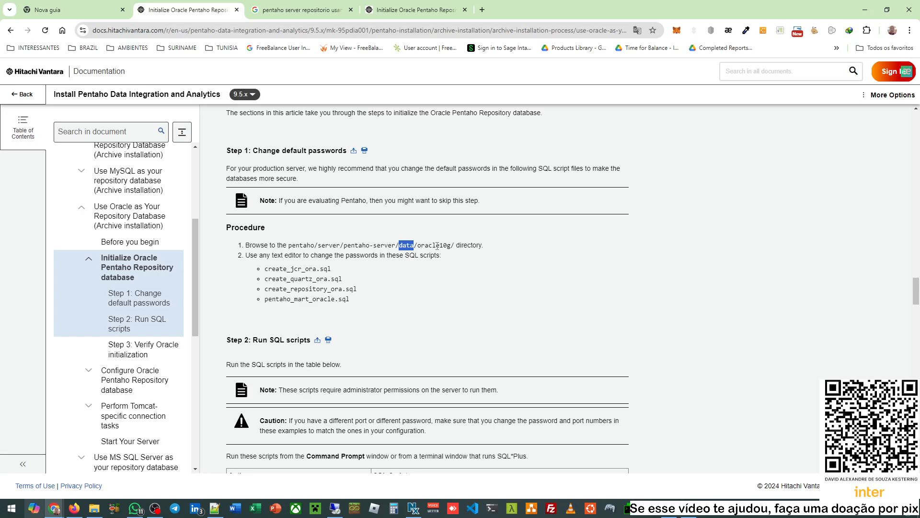
double_click(438, 246)
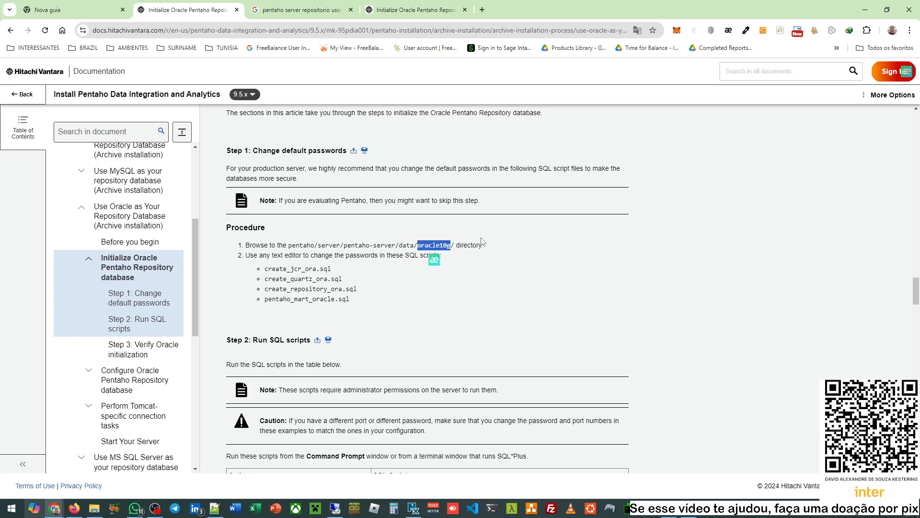
drag(266, 266, 357, 299)
click(383, 301)
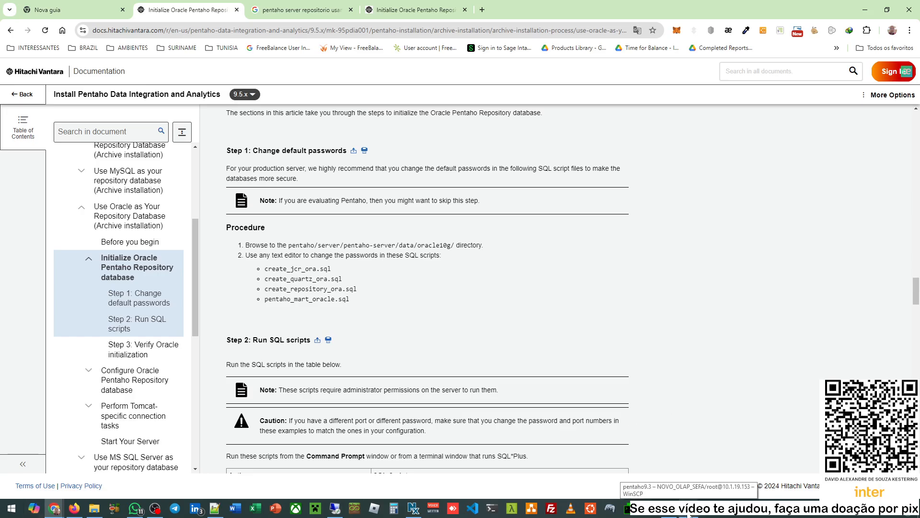
- In WinSCP, switch to the pentaho9.3 session and open its data folder
click(690, 512)
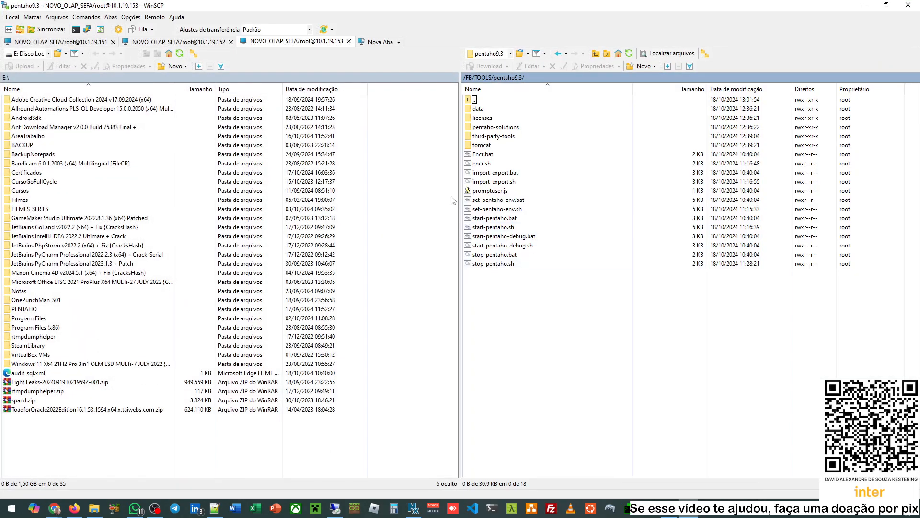
click(62, 42)
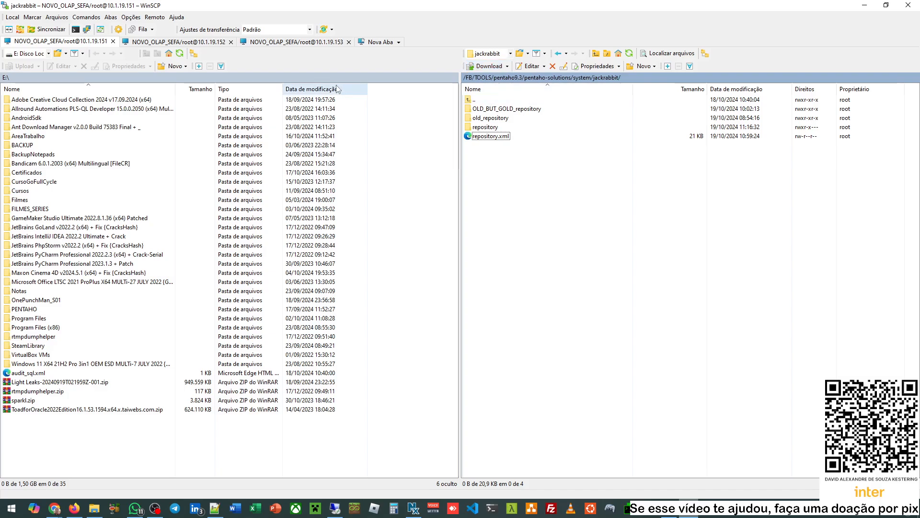
click(283, 42)
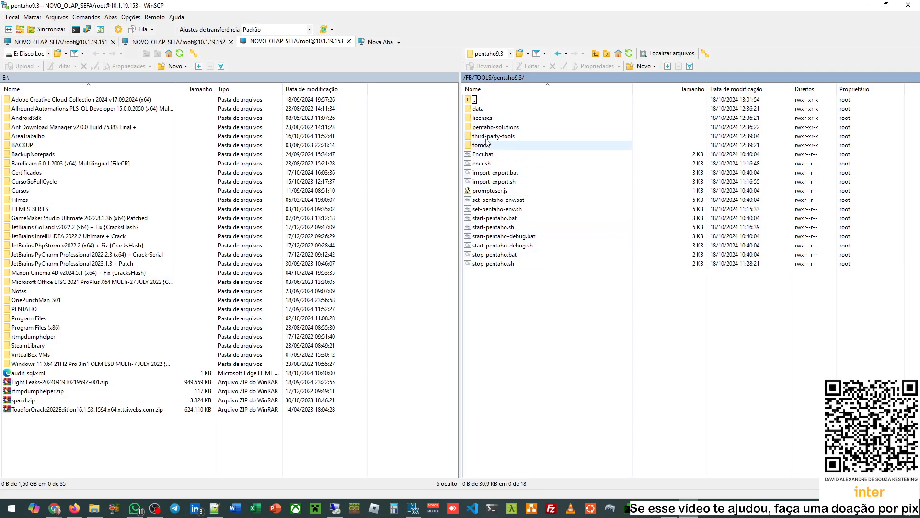
double_click(488, 110)
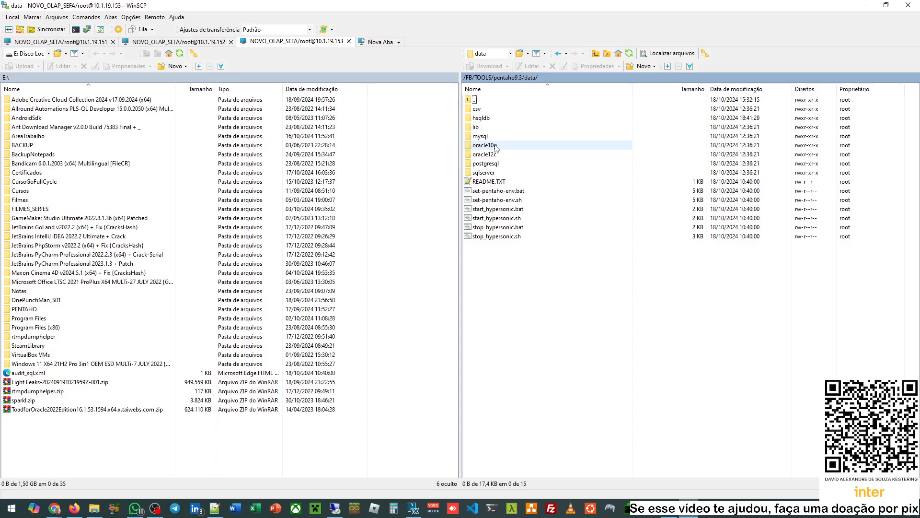
- Compare the oracle10g and oracle12c folders, staying in oracle12c, and minimize WinSCP
click(496, 147)
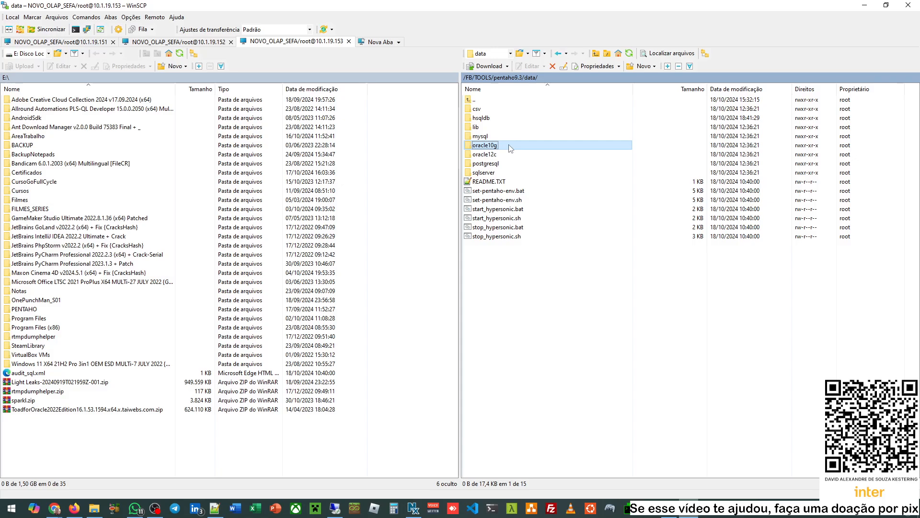
double_click(508, 147)
double_click(499, 100)
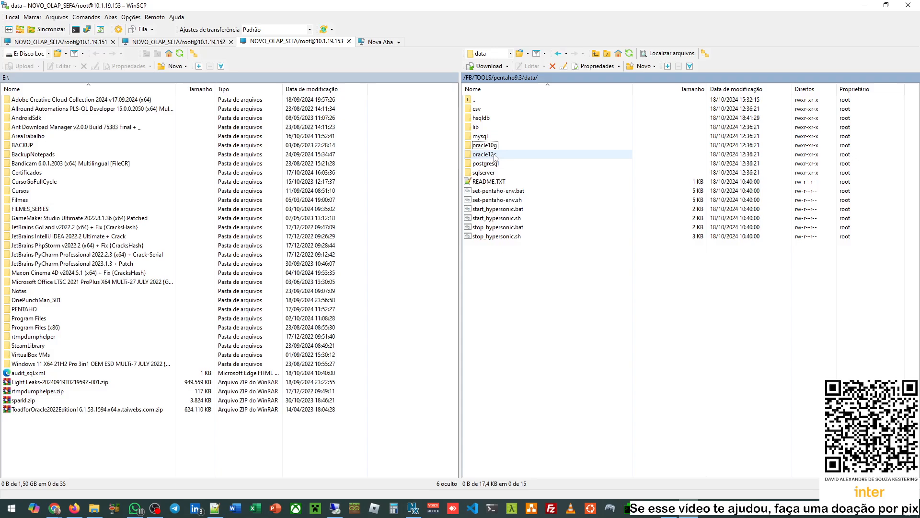
double_click(495, 154)
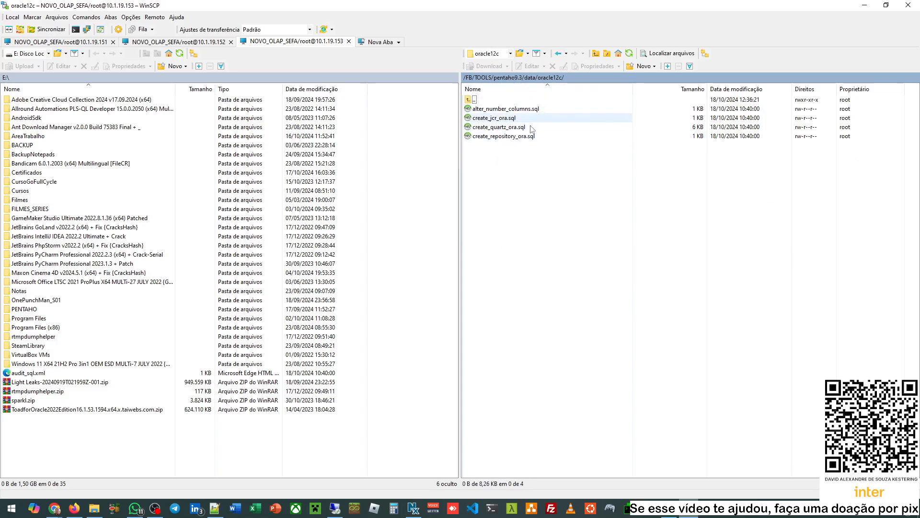
double_click(486, 101)
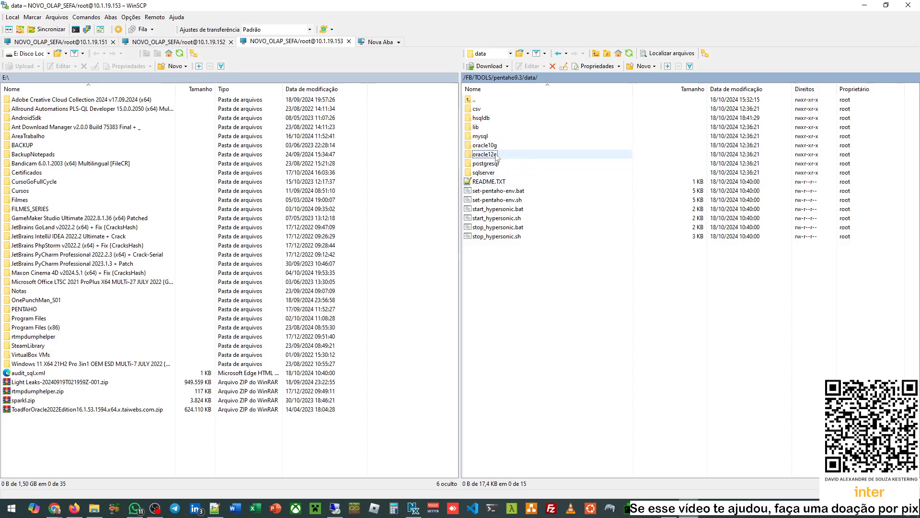
double_click(496, 156)
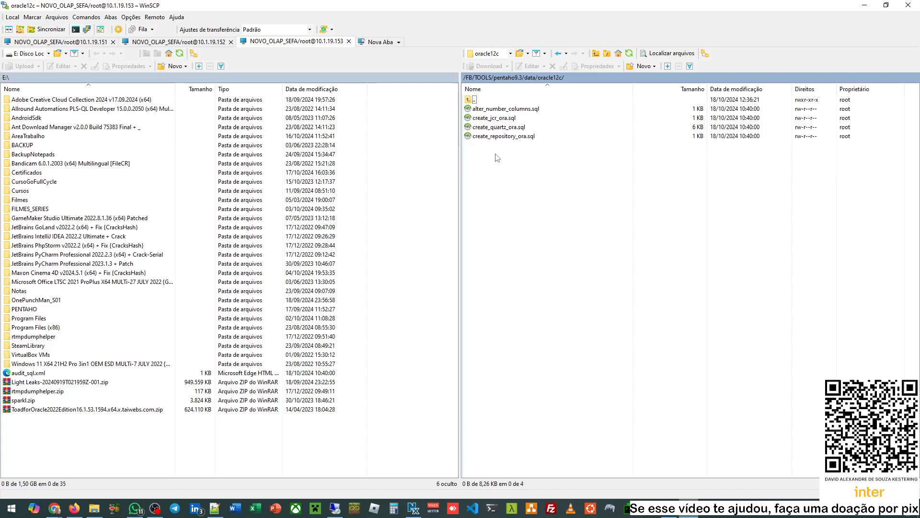
click(865, 5)
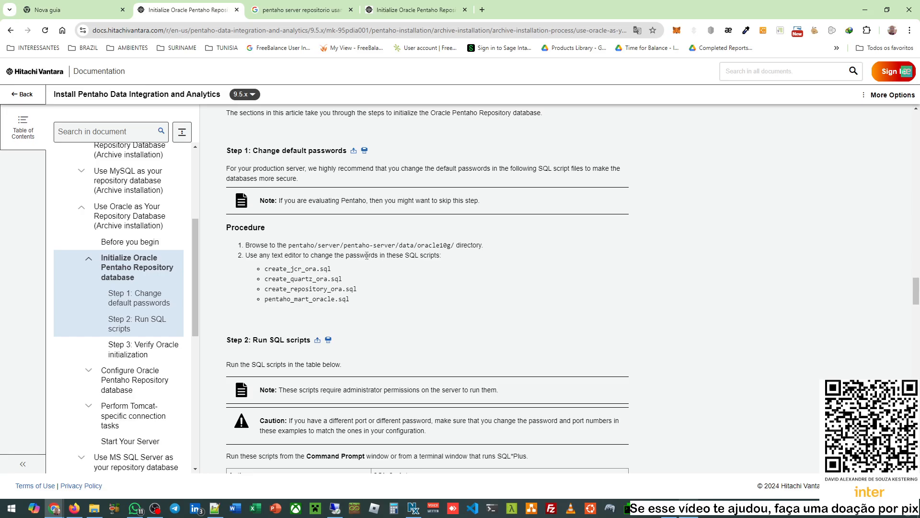
- Review the script table: Create Quartz, Hibernate repository, Jackrabbit and Pentaho Operations mart
drag(274, 270, 357, 290)
scroll(374, 287, down, 3)
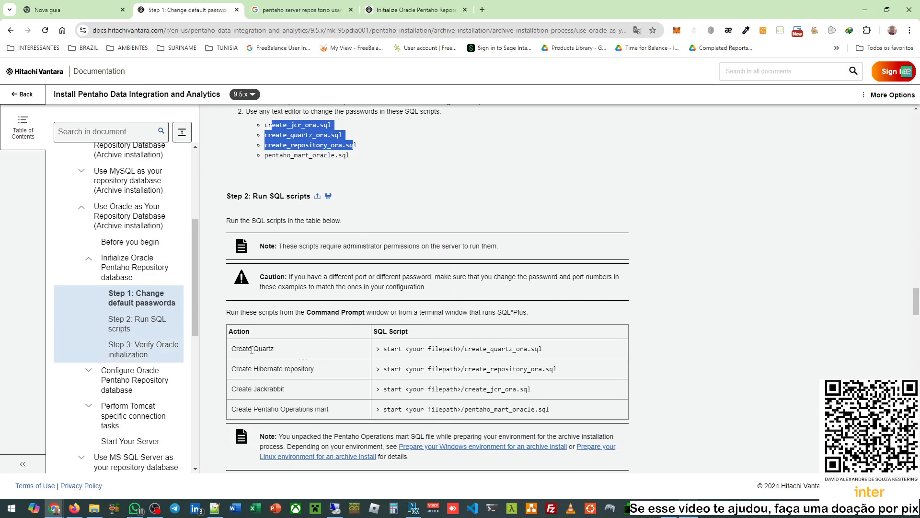
triple_click(276, 349)
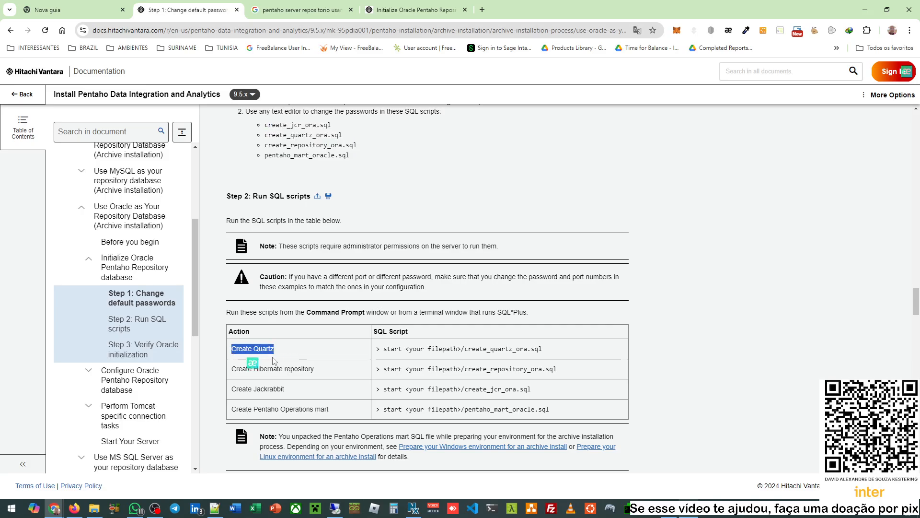
drag(320, 373, 234, 374)
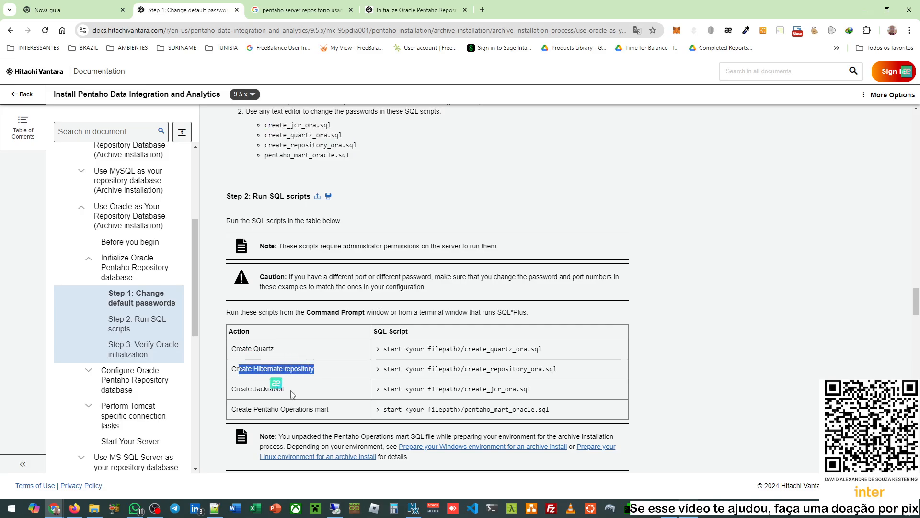
click(303, 395)
drag(303, 395, 236, 390)
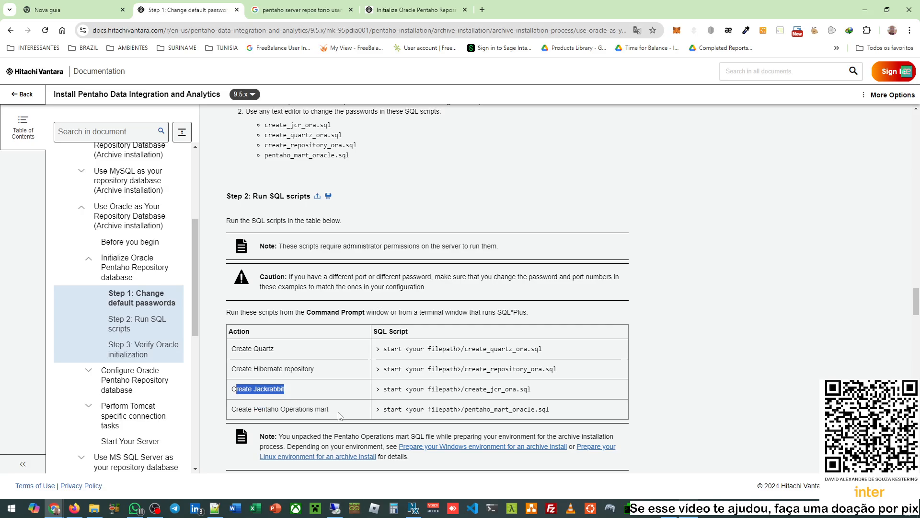
click(339, 415)
drag(338, 415, 240, 418)
click(304, 391)
scroll(307, 391, down, 4)
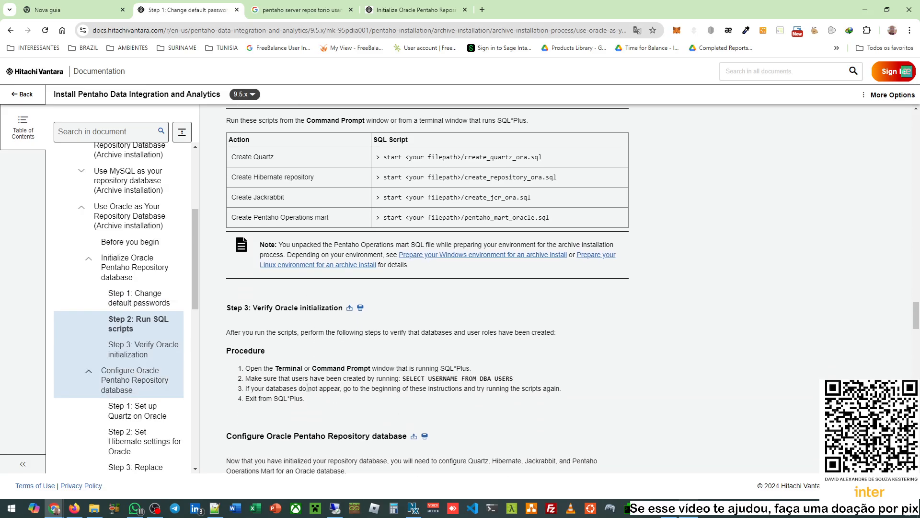
scroll(307, 391, up, 2)
scroll(308, 391, up, 2)
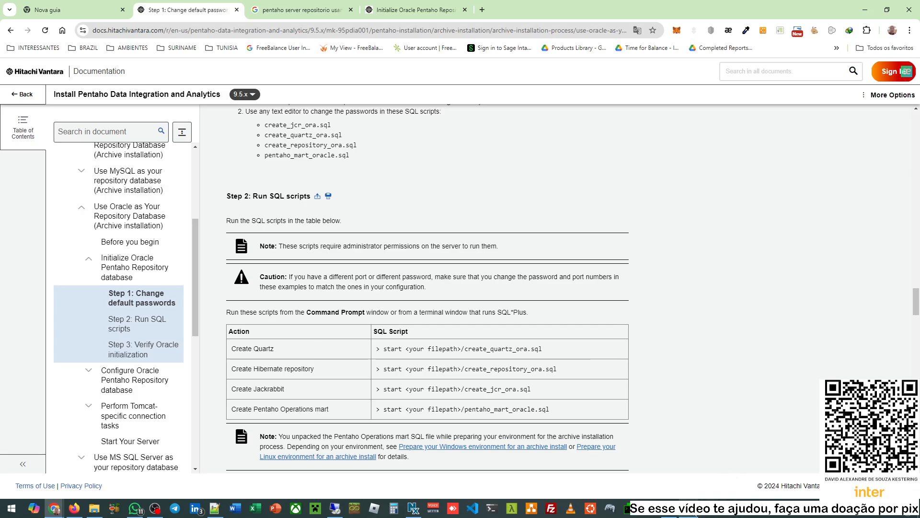
- Open create_quartz_ora.sql from WinSCP in Notepad++ via Editar
key(alt+Tab)
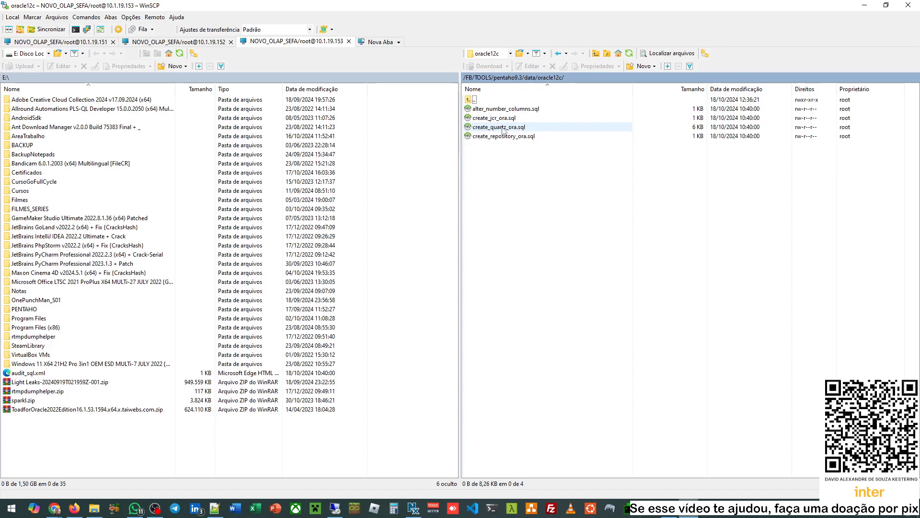
right_click(503, 129)
mouse_move(570, 144)
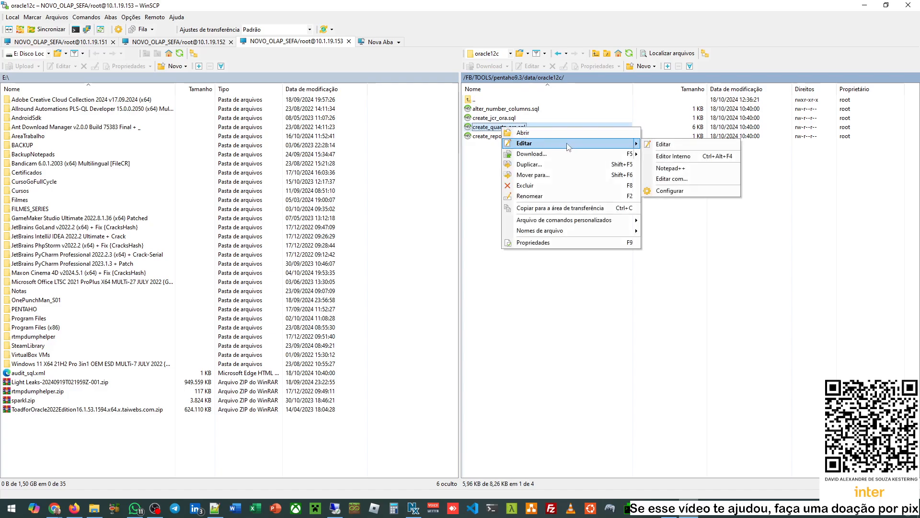
click(670, 168)
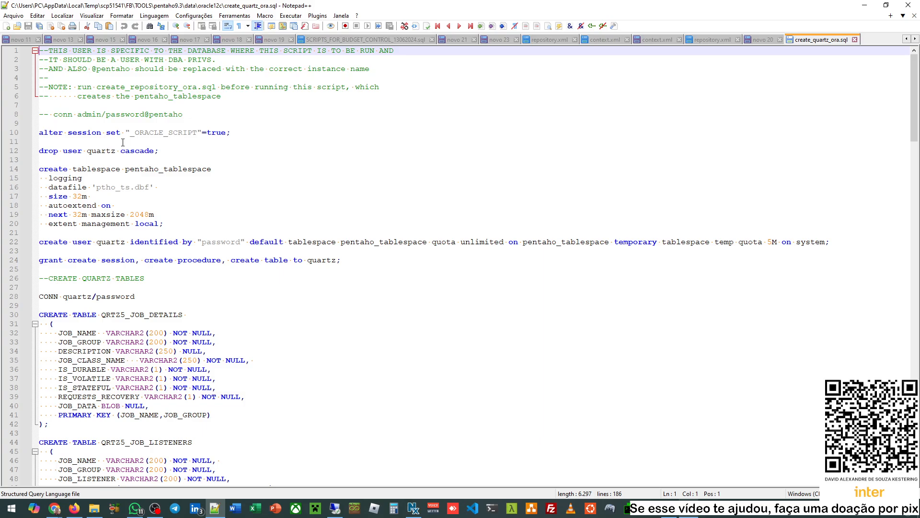
- Examine the 'drop user quartz cascade' line and the DBA PRIVS. requirement in the header
drag(82, 152, 124, 152)
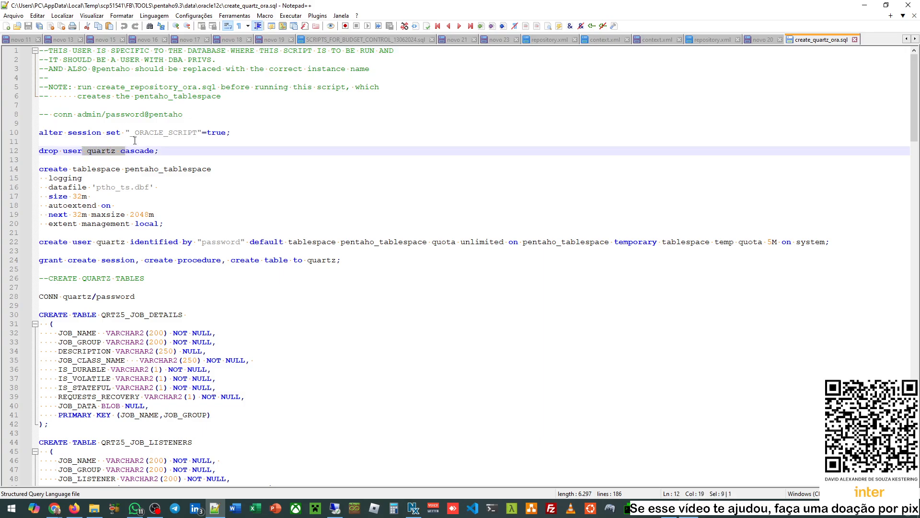
drag(168, 59, 217, 59)
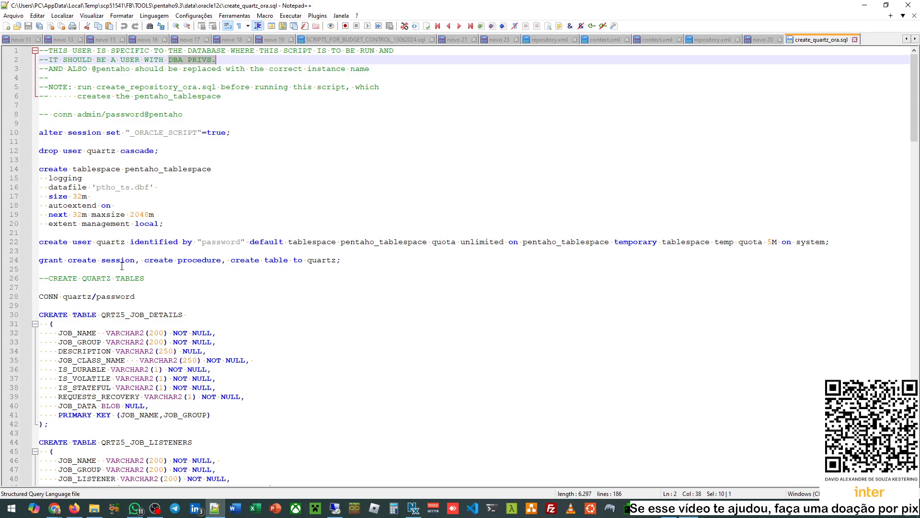
double_click(91, 151)
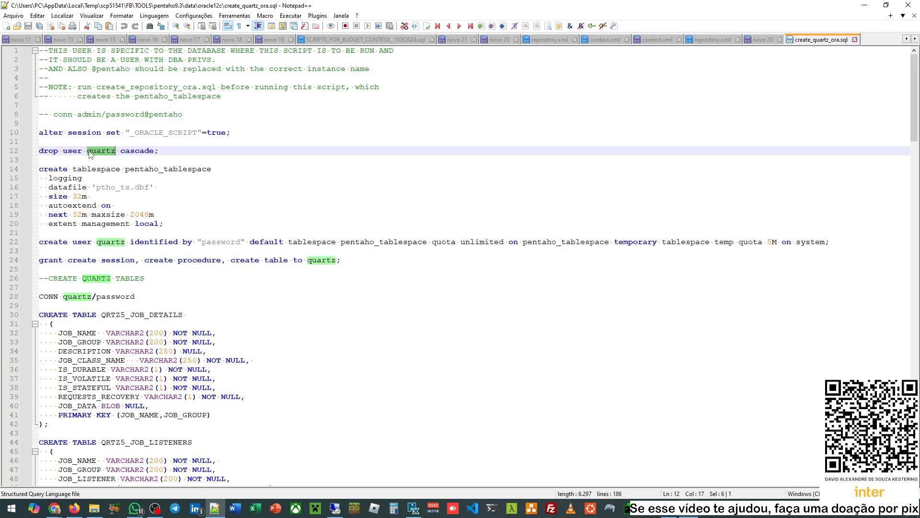
drag(165, 151, 39, 150)
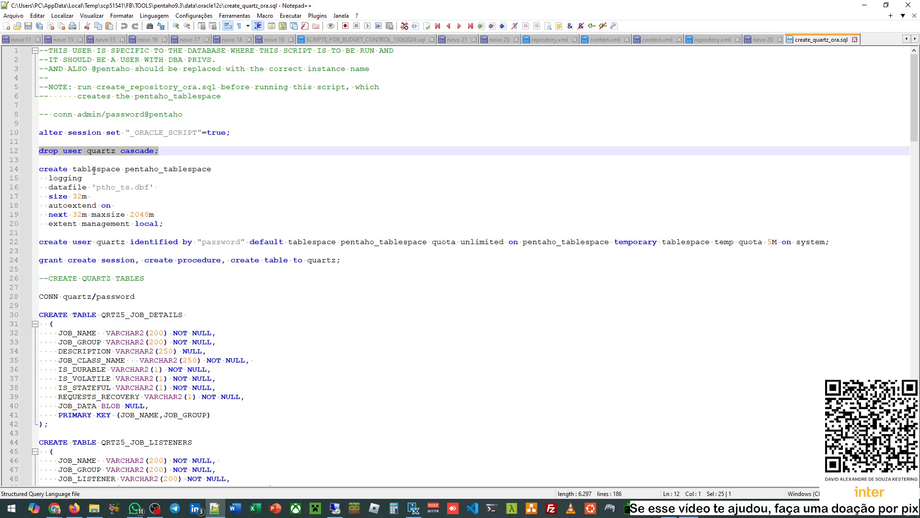
drag(92, 169, 197, 169)
- Check the quartz grant, pentaho_tablespace usage and login lines, scrolling down to the final commit
scroll(181, 204, down, 1)
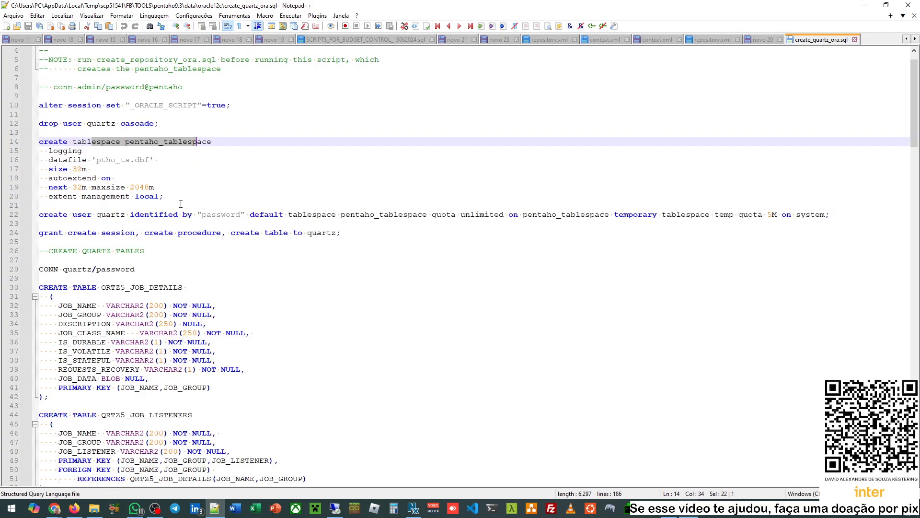
scroll(181, 204, down, 1)
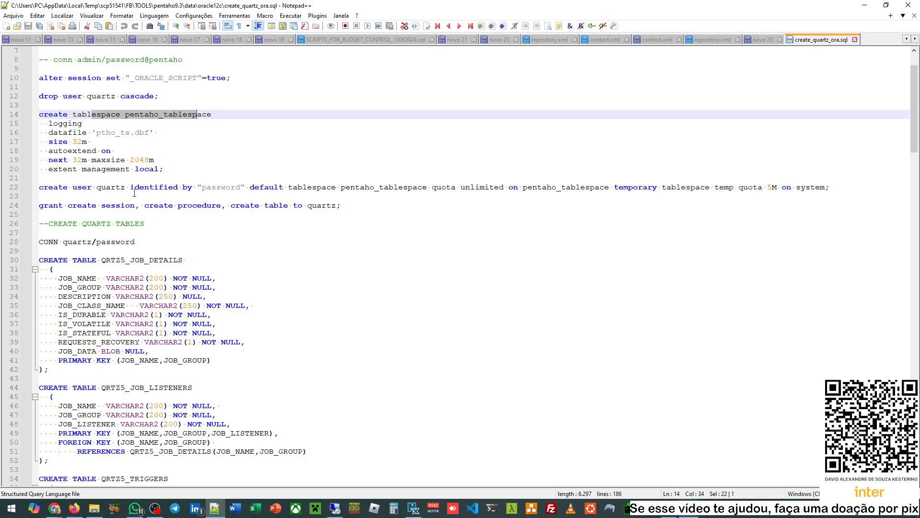
double_click(106, 187)
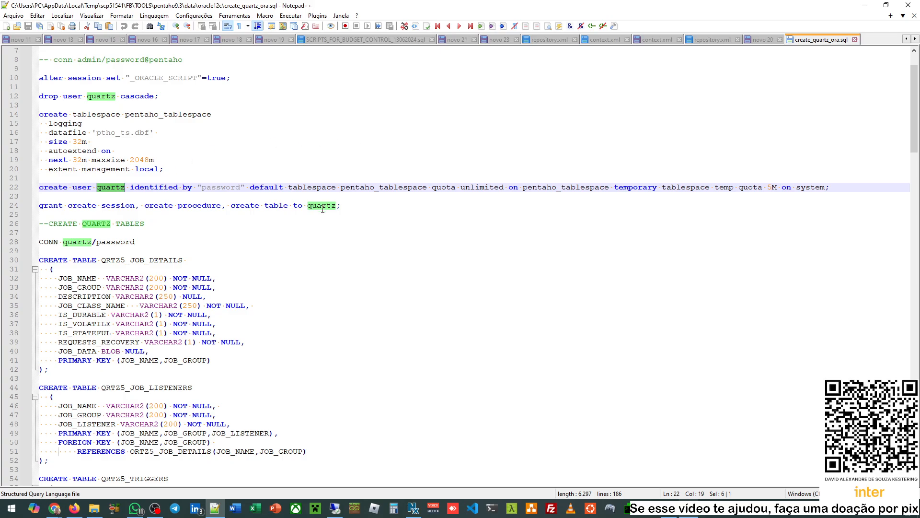
double_click(352, 187)
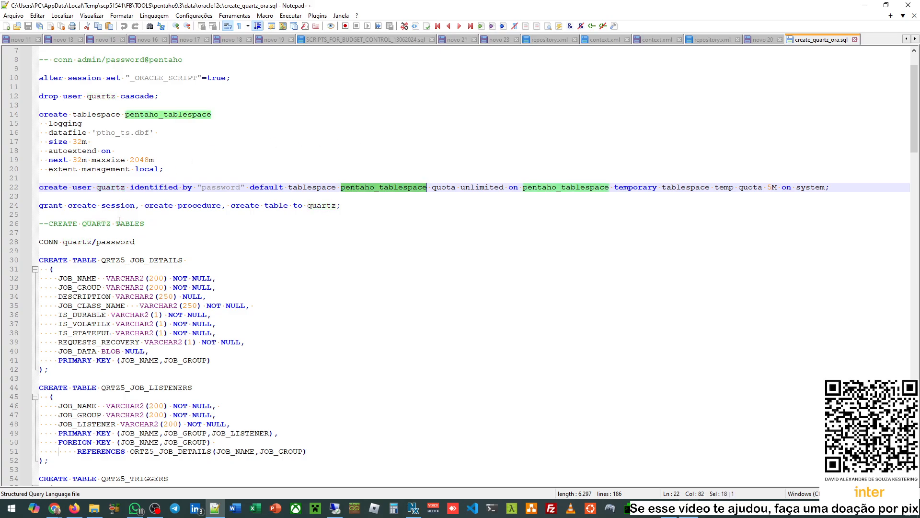
drag(352, 206, 49, 207)
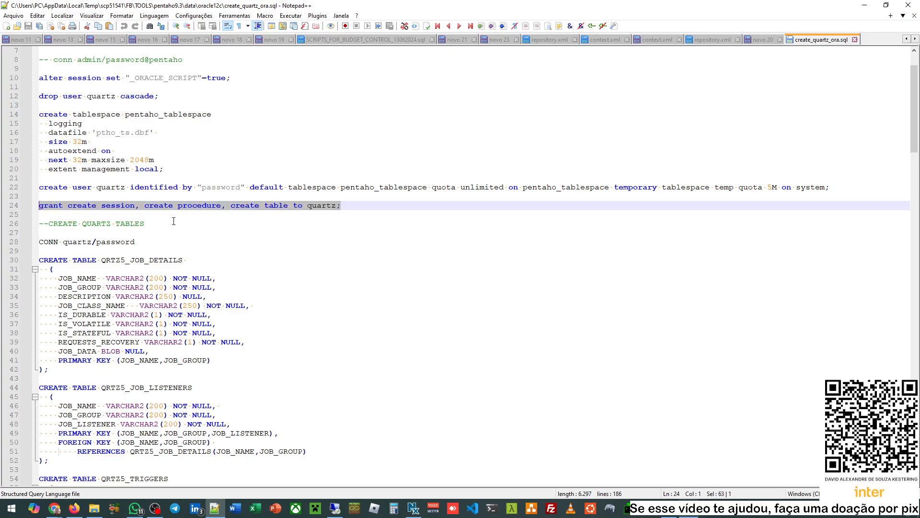
scroll(209, 238, down, 2)
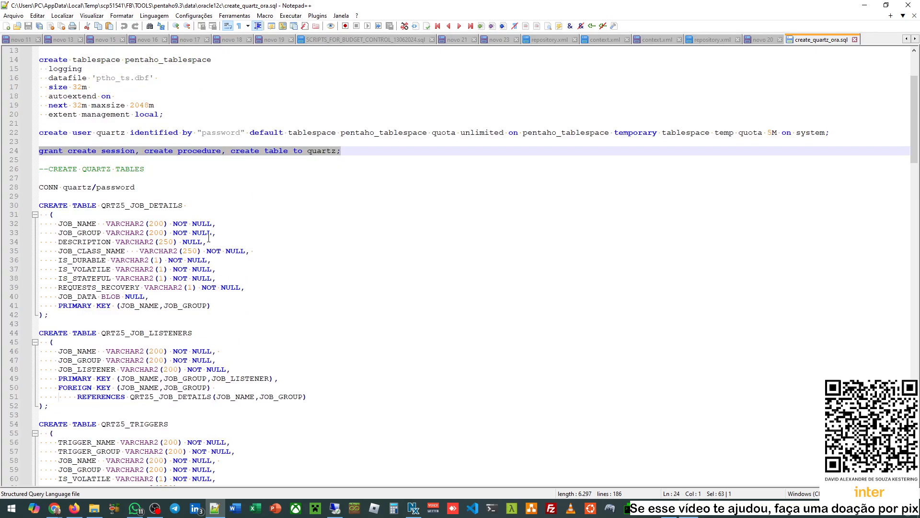
drag(45, 188, 118, 187)
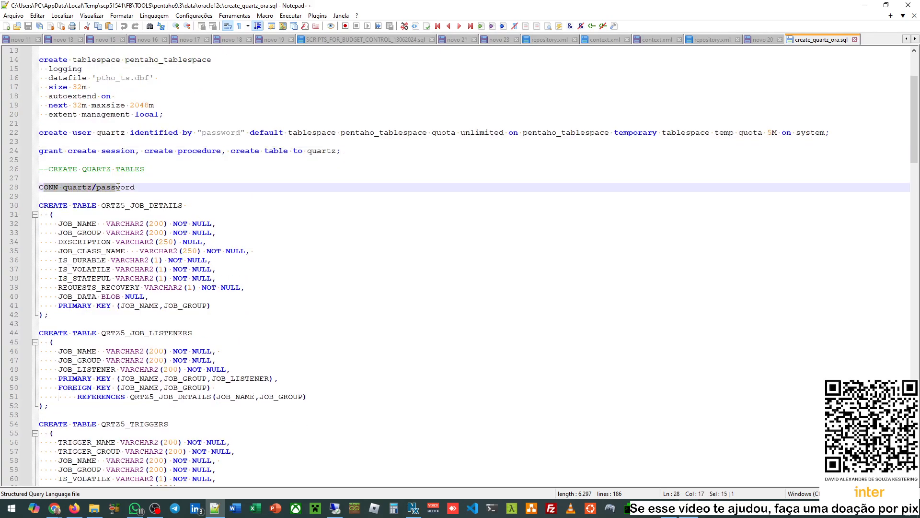
click(148, 188)
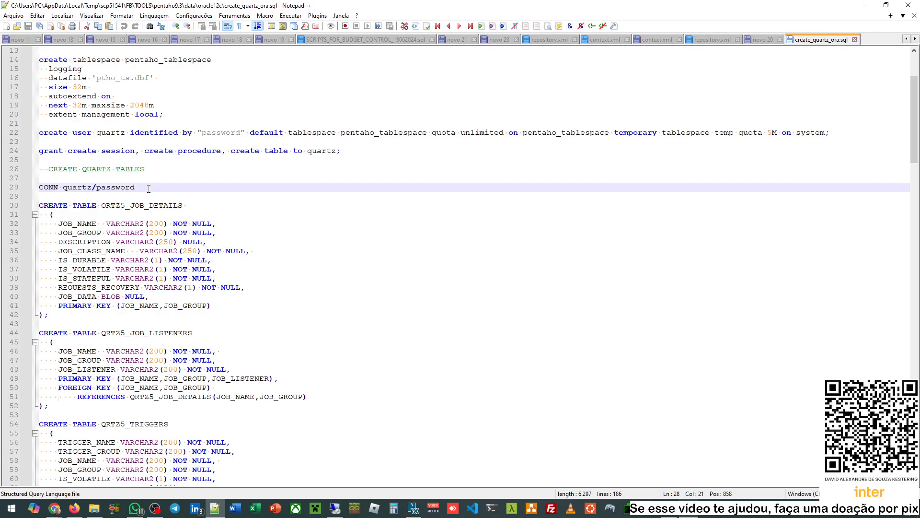
scroll(80, 187, down, 2)
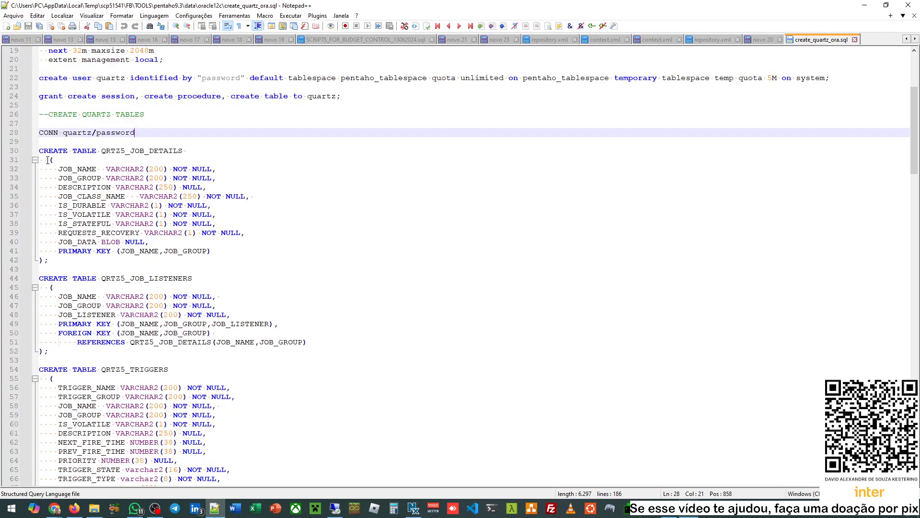
scroll(154, 225, down, 20)
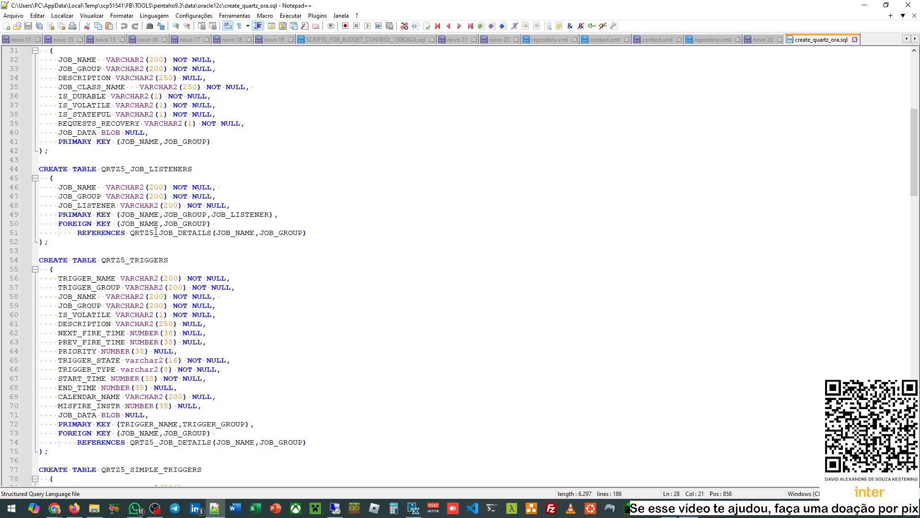
scroll(155, 232, down, 20)
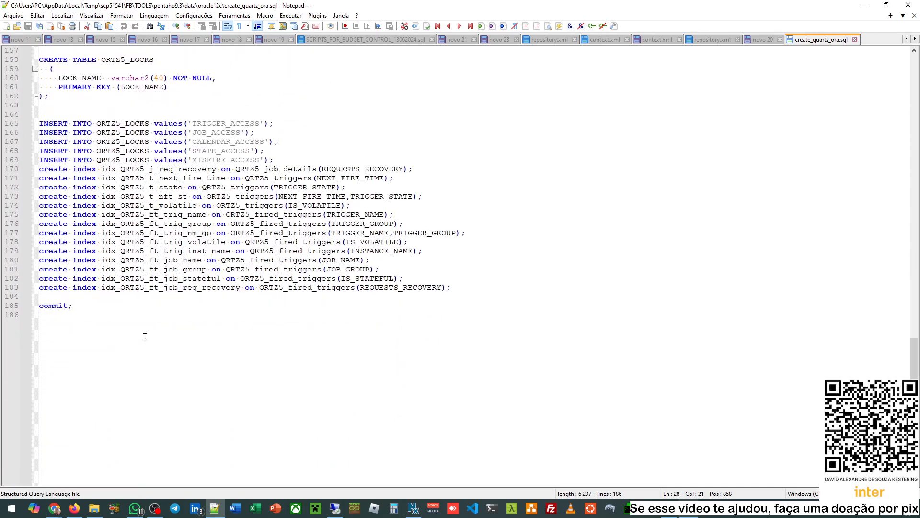
- Go over the tablespace and quartz user setup and first CREATE TABLE block, then minimize Notepad++
scroll(145, 337, up, 20)
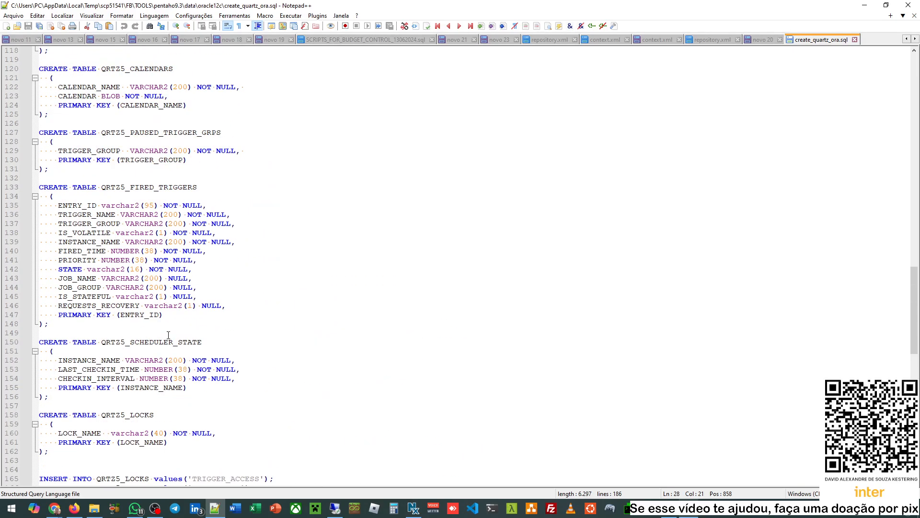
scroll(168, 335, up, 20)
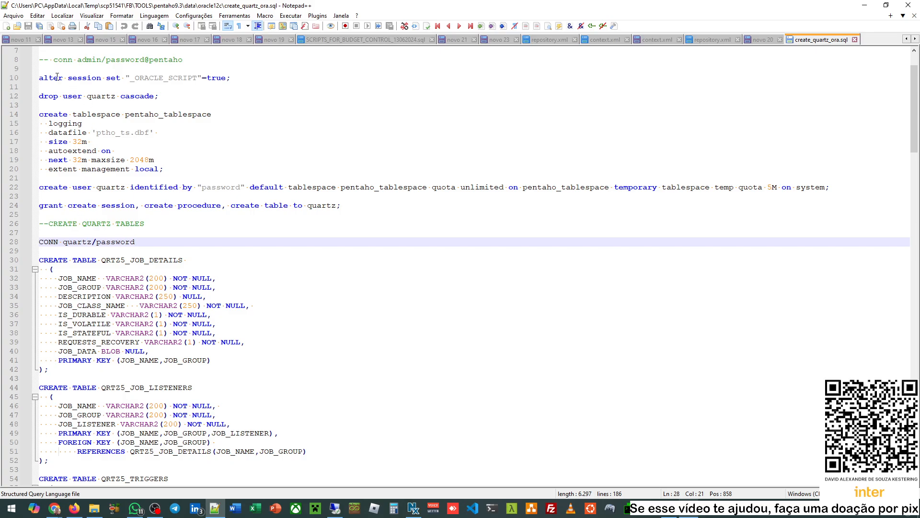
drag(57, 77, 355, 205)
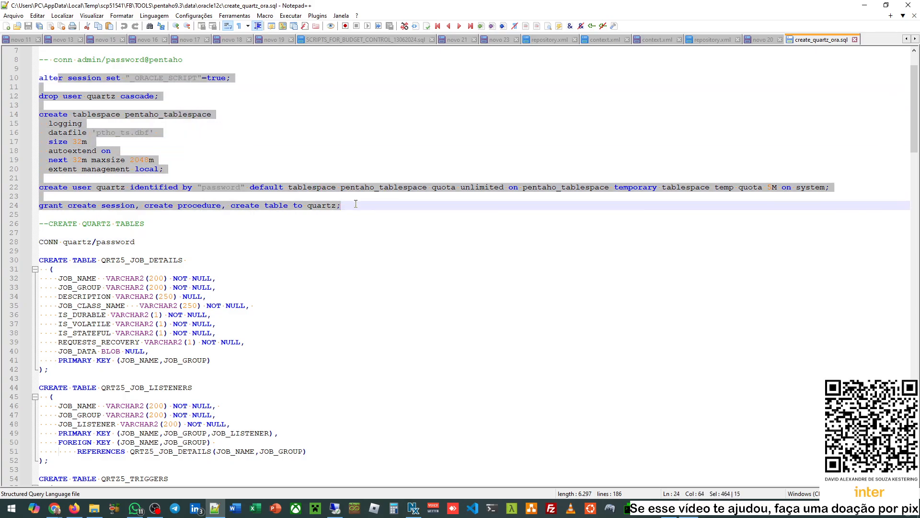
click(126, 246)
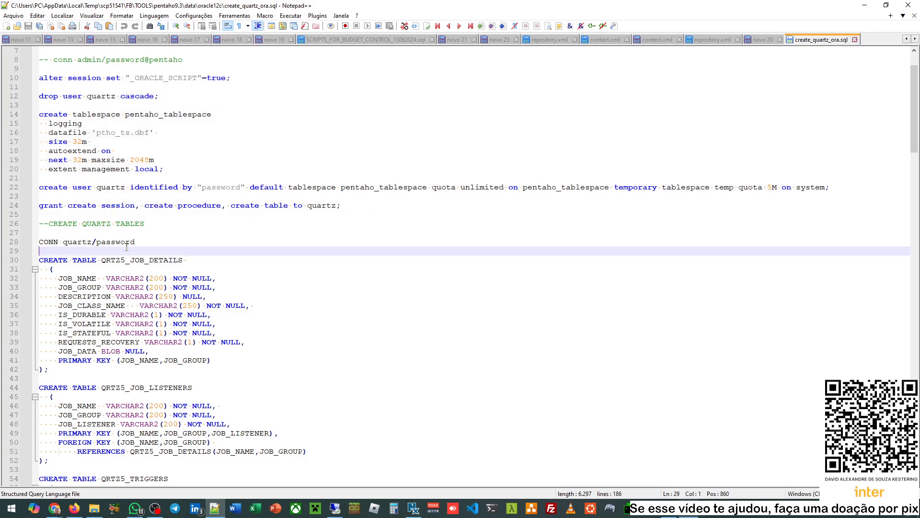
double_click(75, 241)
drag(40, 269, 195, 397)
click(219, 373)
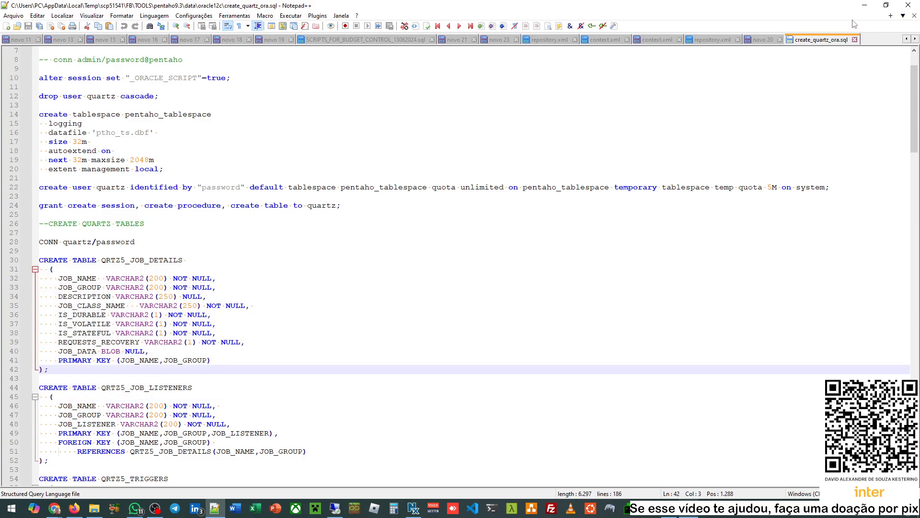
click(864, 5)
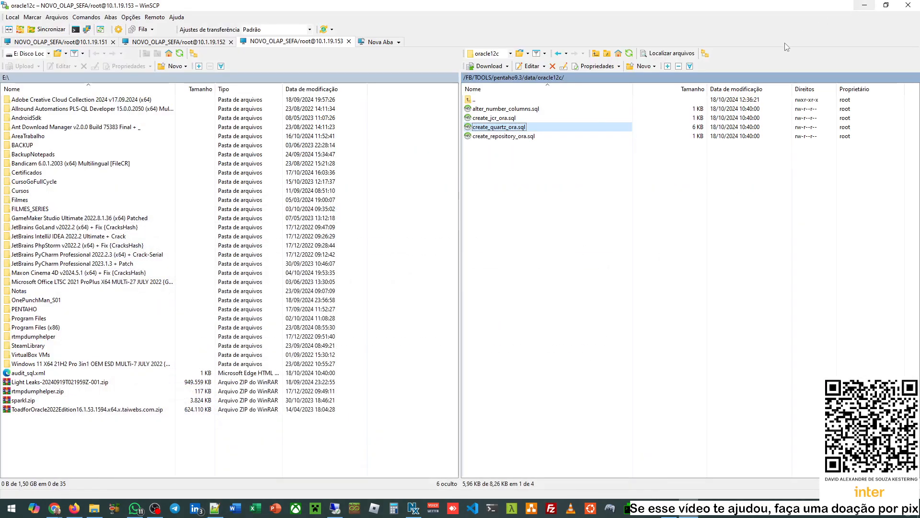
- Open create_repository_ora.sql from the oracle12c folder in Notepad++ via Editar
right_click(504, 138)
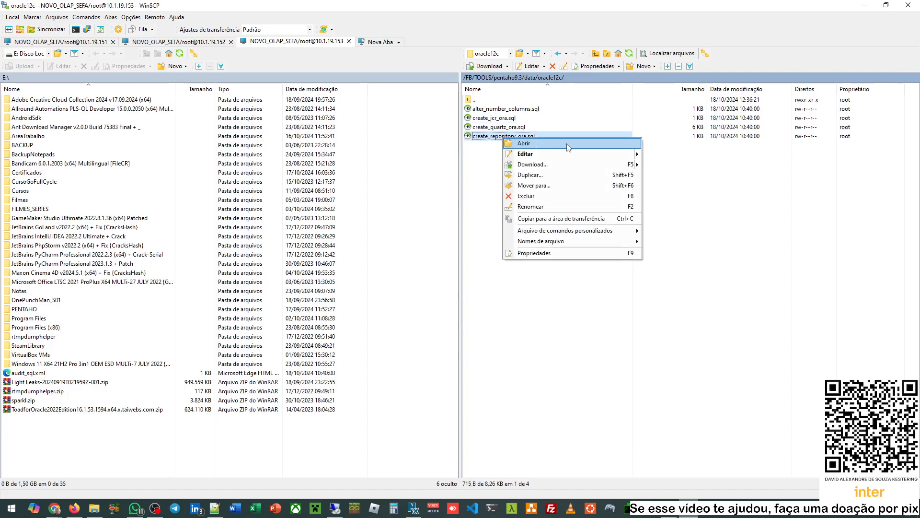
mouse_move(605, 153)
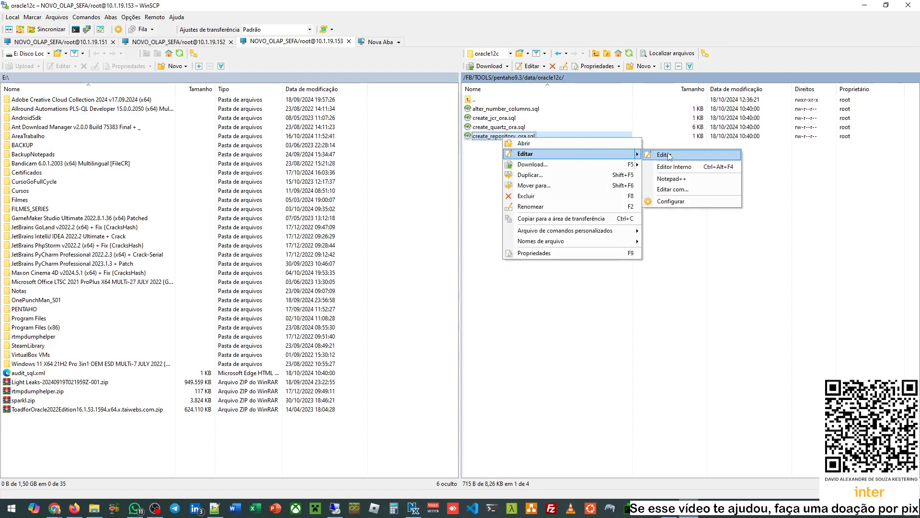
click(678, 178)
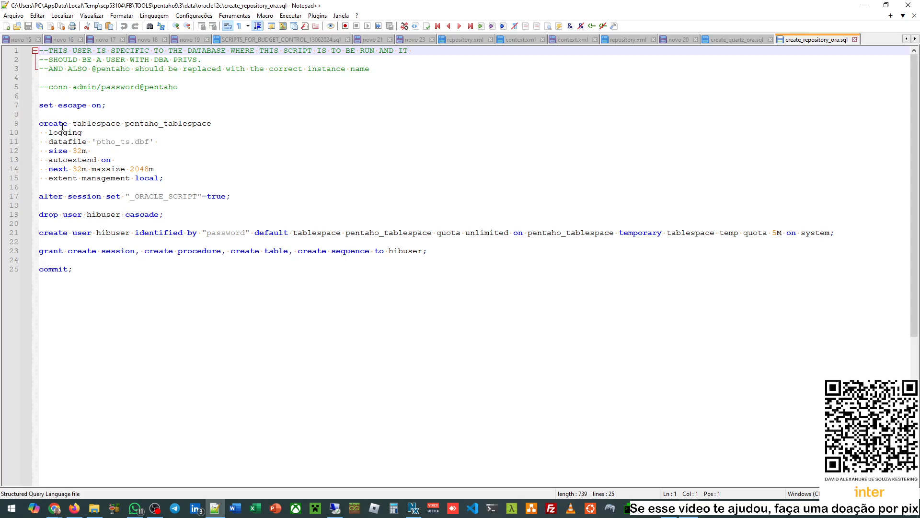
drag(71, 125, 30, 124)
click(194, 165)
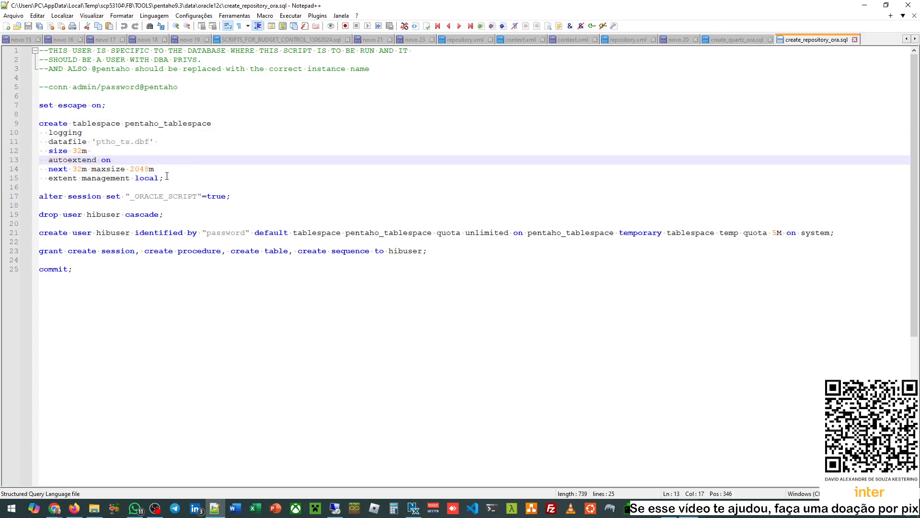
drag(167, 177, 33, 126)
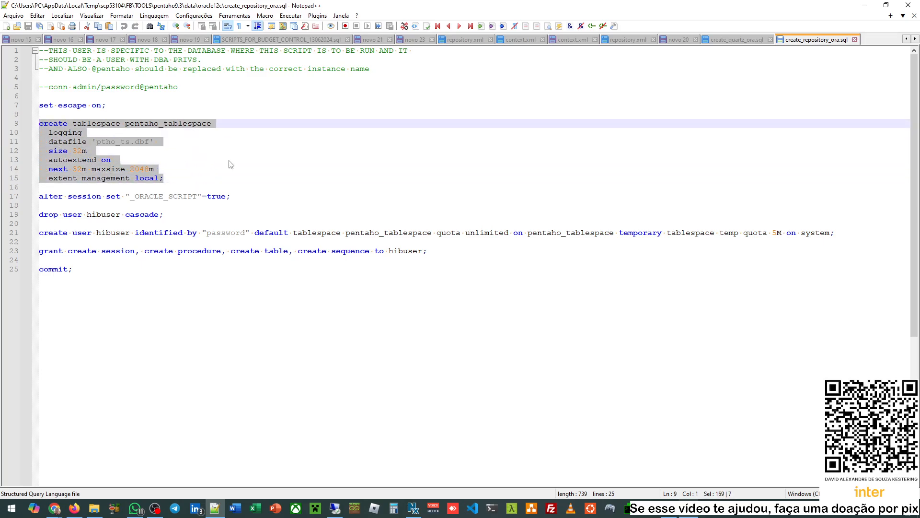
click(230, 163)
double_click(113, 142)
click(194, 156)
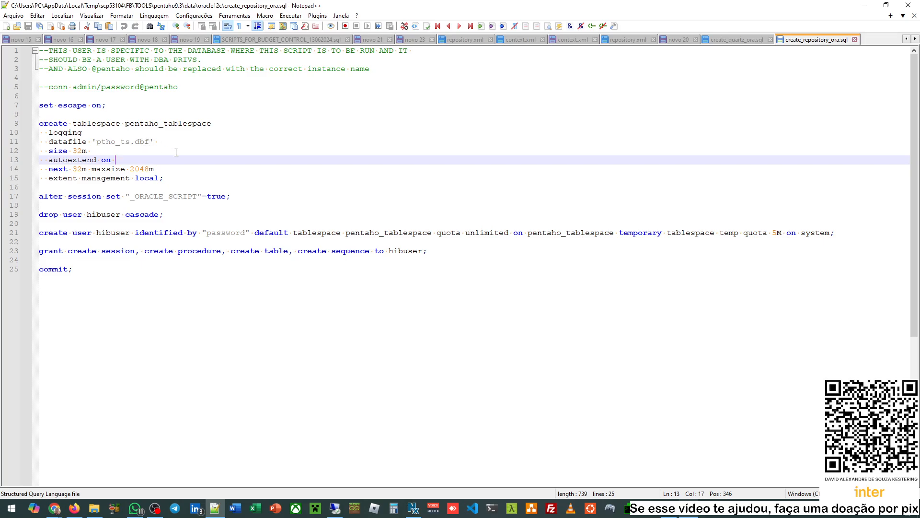
drag(179, 178, 48, 124)
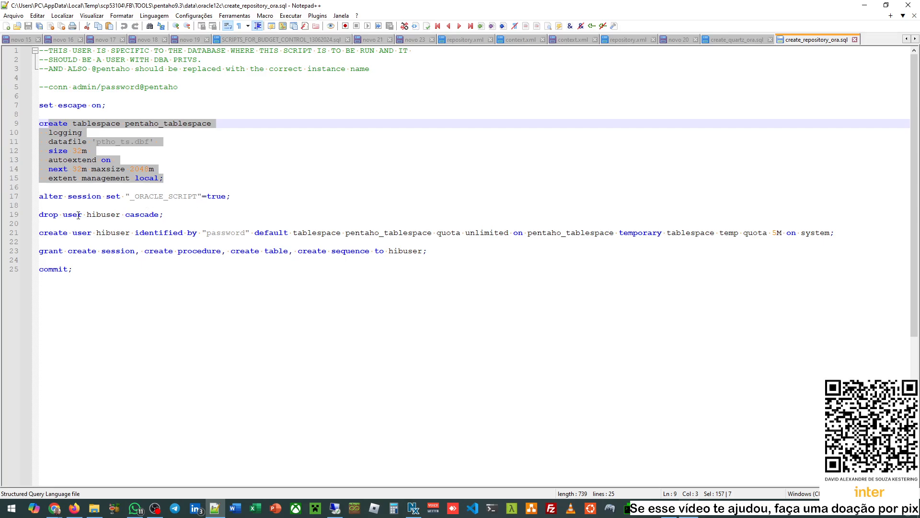
drag(58, 233, 148, 251)
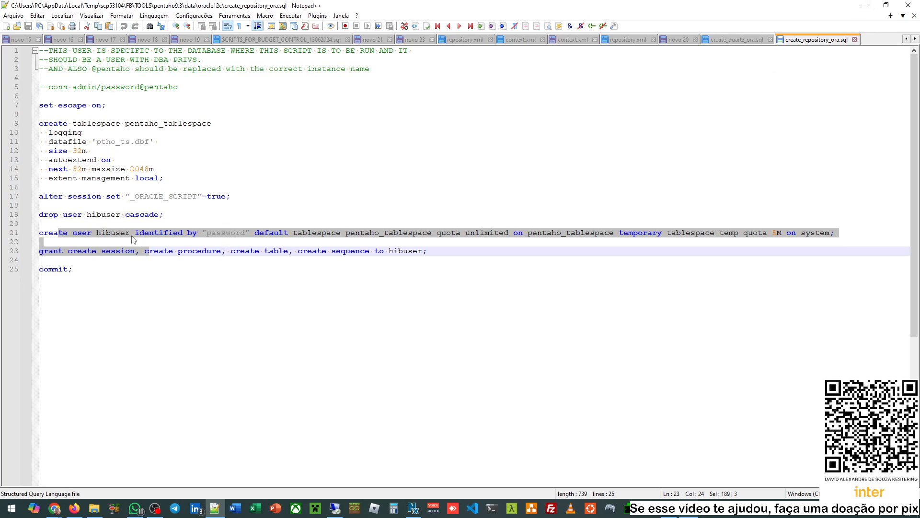
double_click(114, 233)
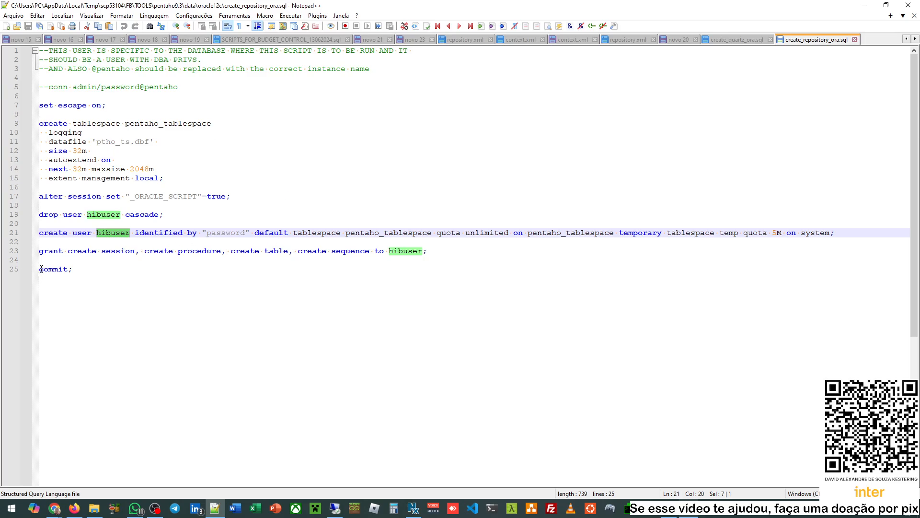
double_click(117, 234)
double_click(416, 250)
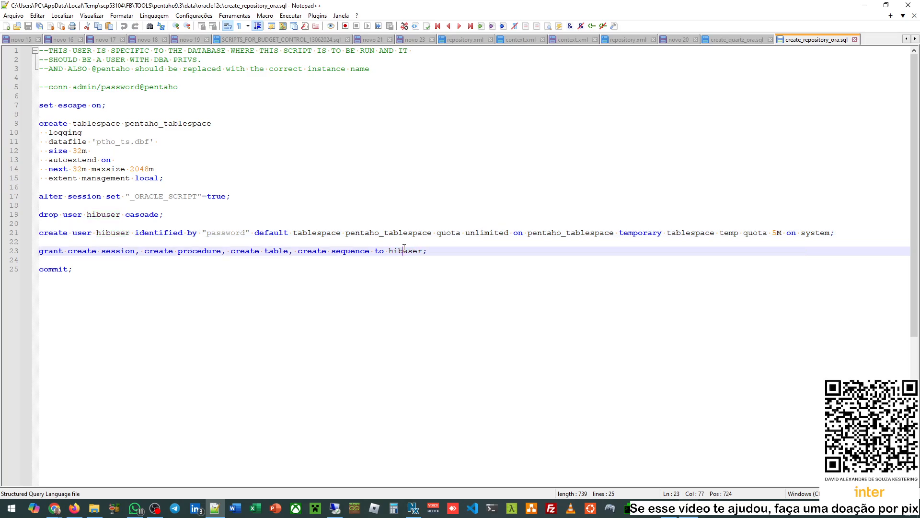
click(866, 6)
- Open create_jcr_ora.sql from the oracle12c folder in Notepad++ via Editar
right_click(486, 118)
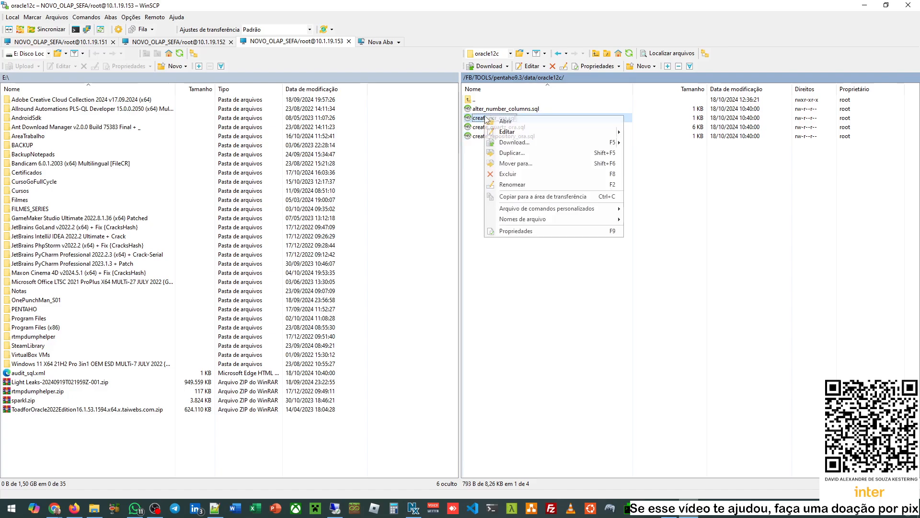
mouse_move(551, 132)
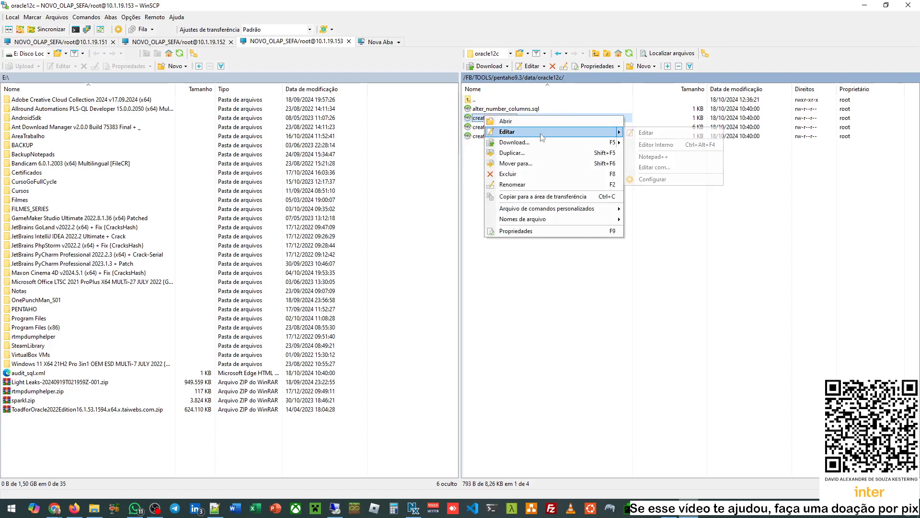
click(653, 157)
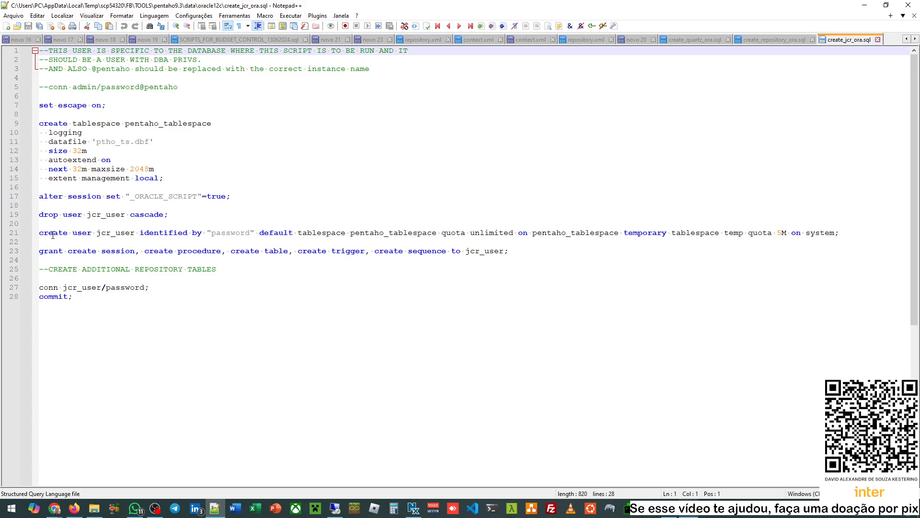
- Examine the jcr_user create and grant statements and DBA PRIVS. note, then minimize Notepad++
drag(53, 235, 178, 235)
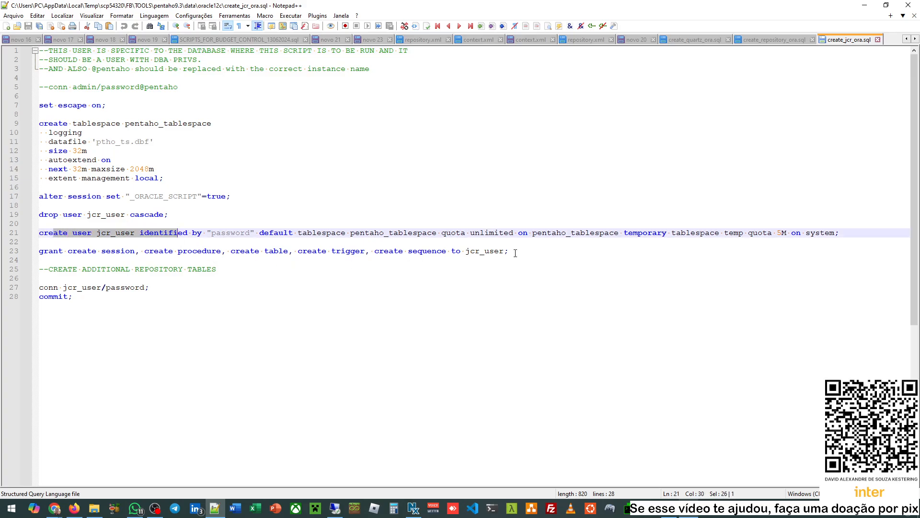
drag(515, 253, 49, 254)
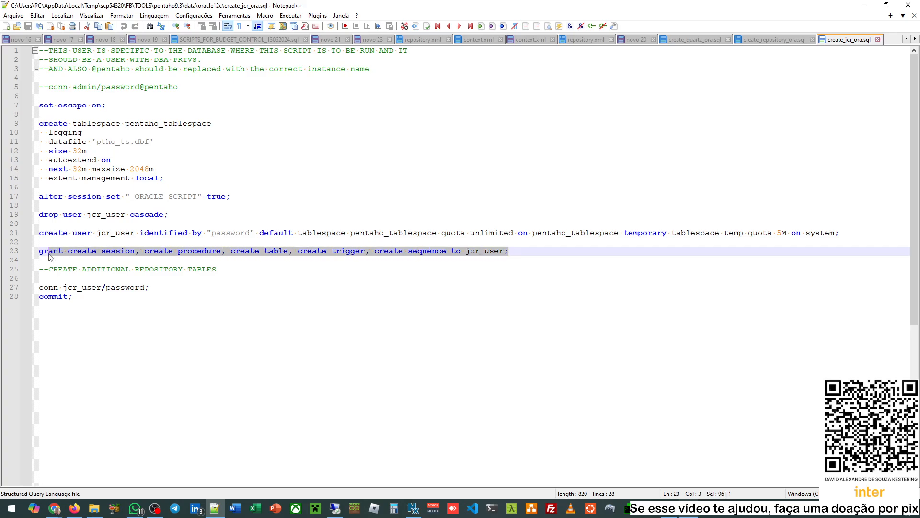
click(336, 282)
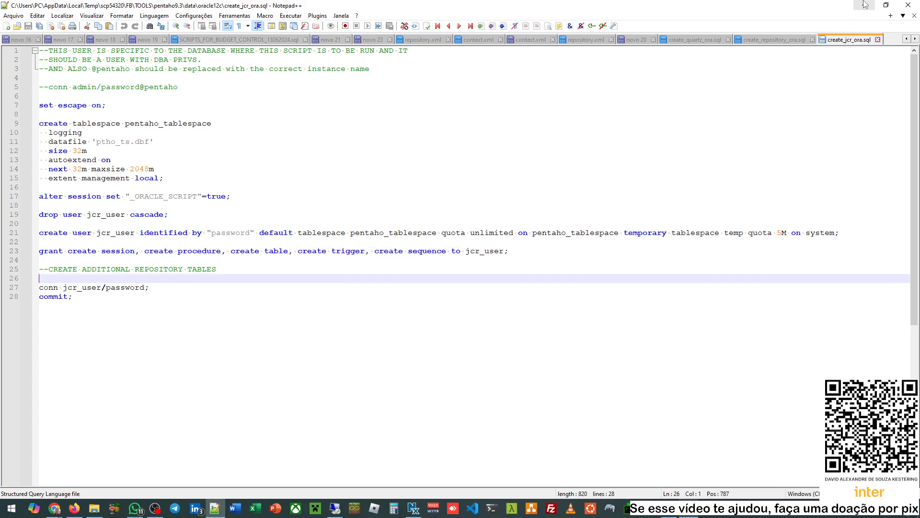
double_click(107, 216)
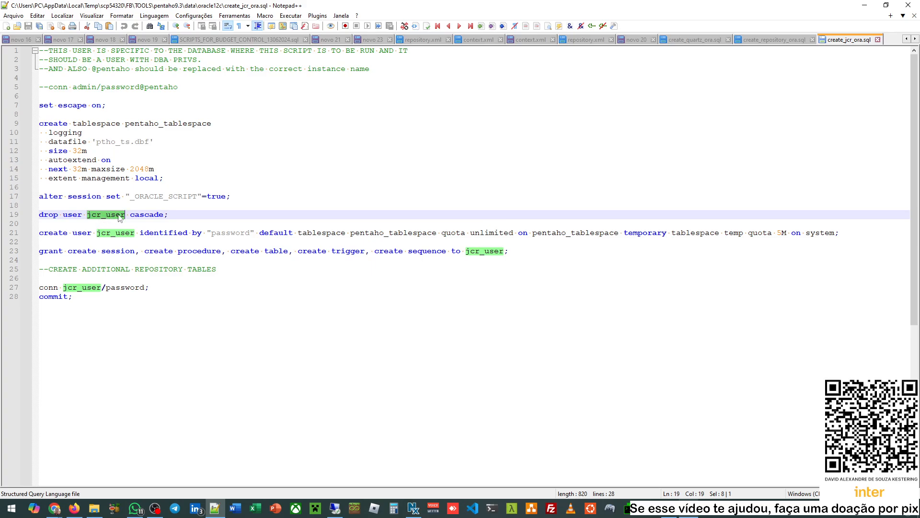
drag(154, 59, 202, 60)
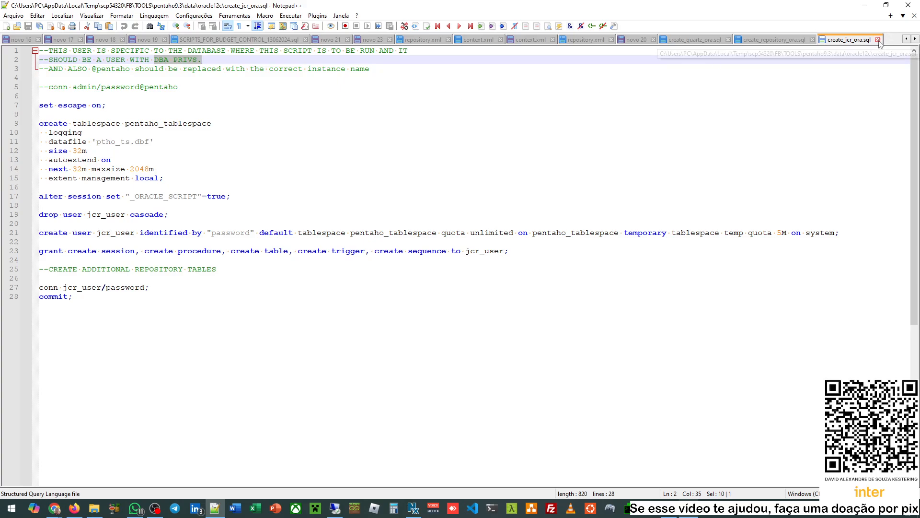
click(865, 5)
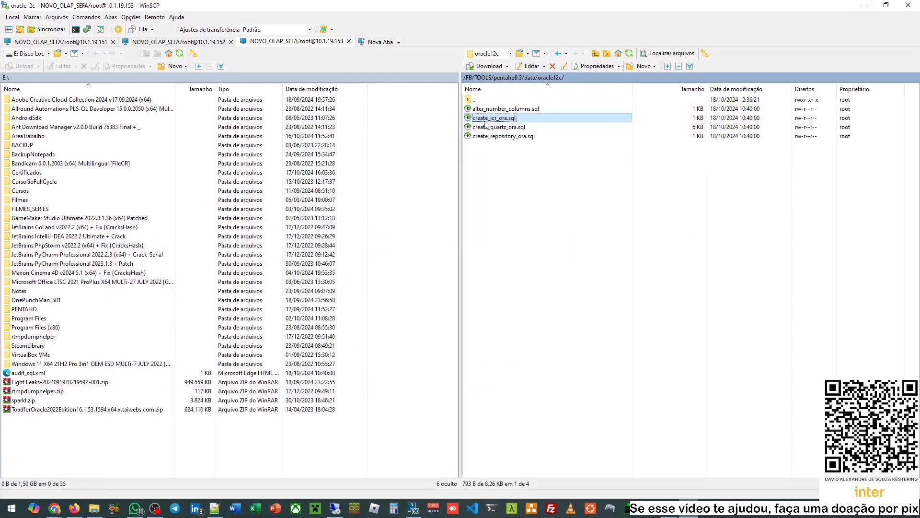
right_click(535, 110)
mouse_move(581, 125)
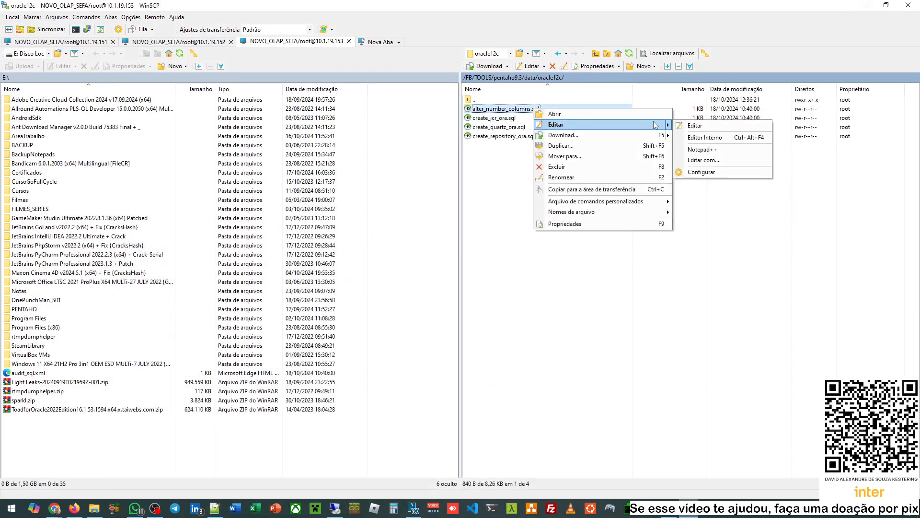
click(705, 151)
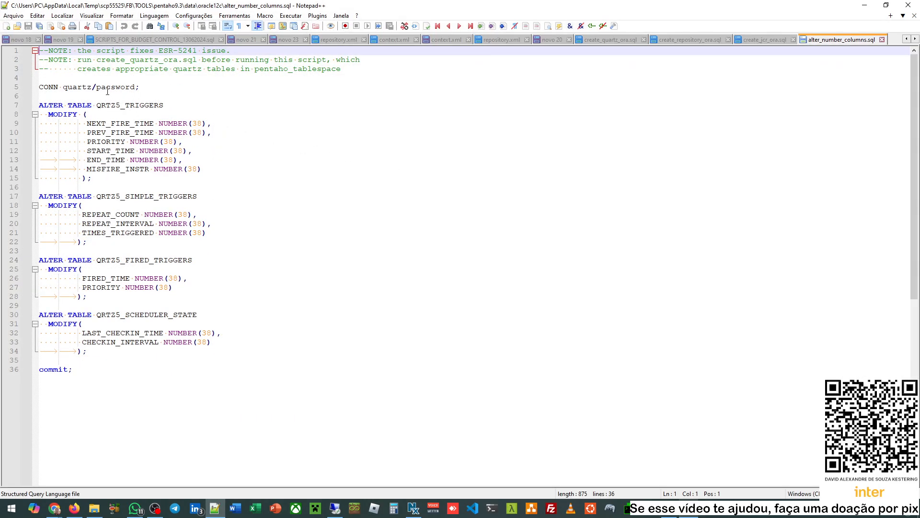
double_click(188, 123)
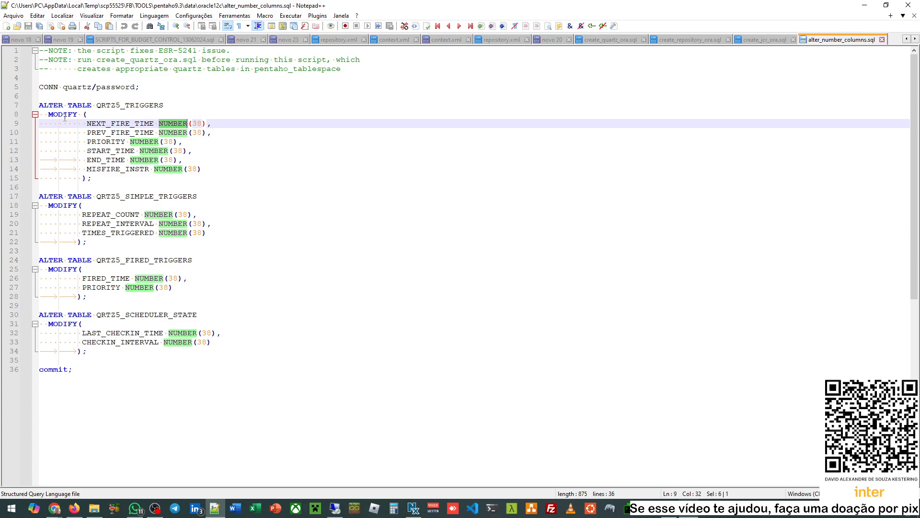
double_click(78, 89)
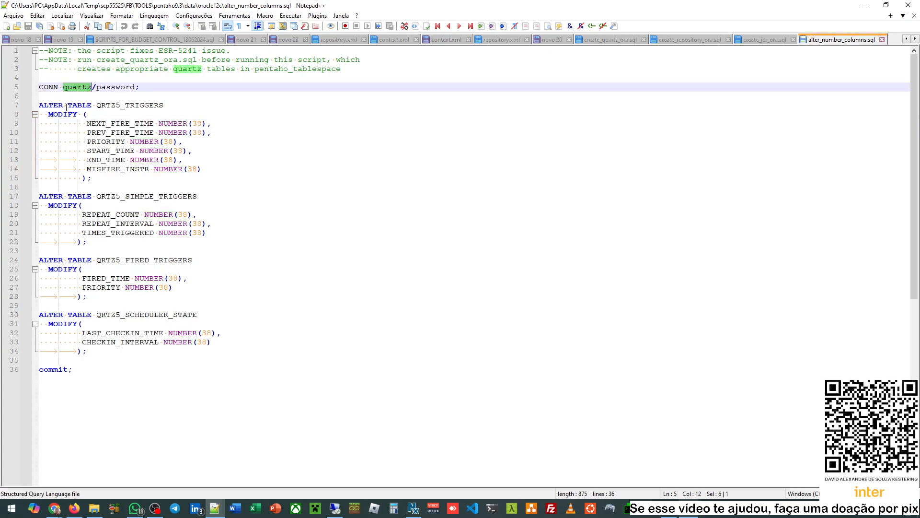
click(121, 374)
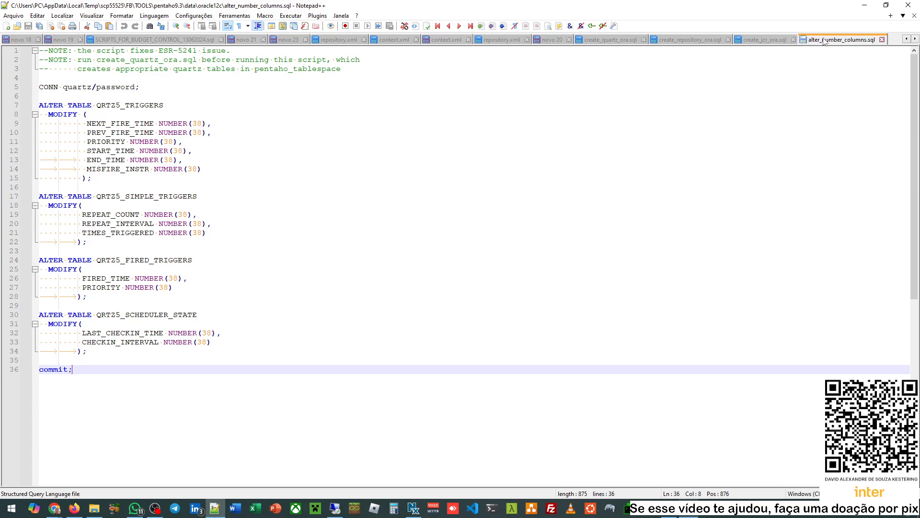
- Close the four oracle12c SQL tabs, minimize Notepad++ and bring up Chrome from the taskbar
click(882, 40)
click(794, 39)
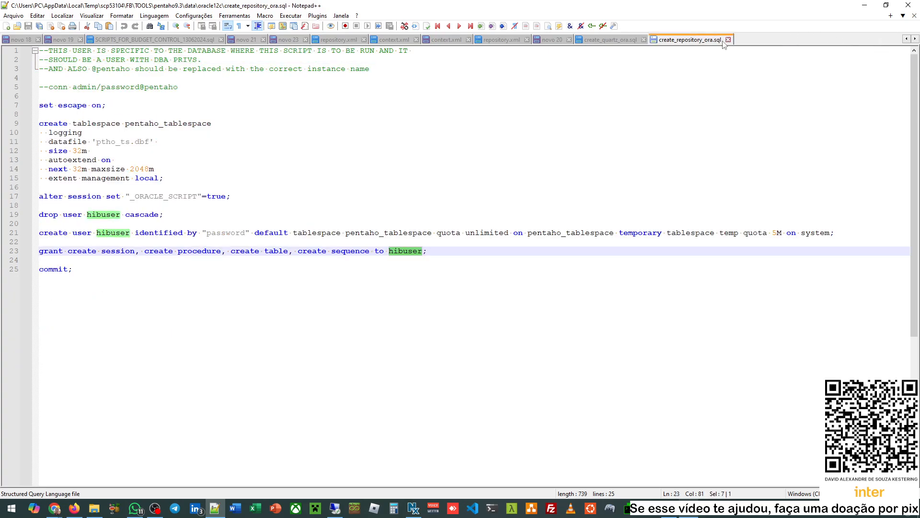
click(728, 39)
click(644, 39)
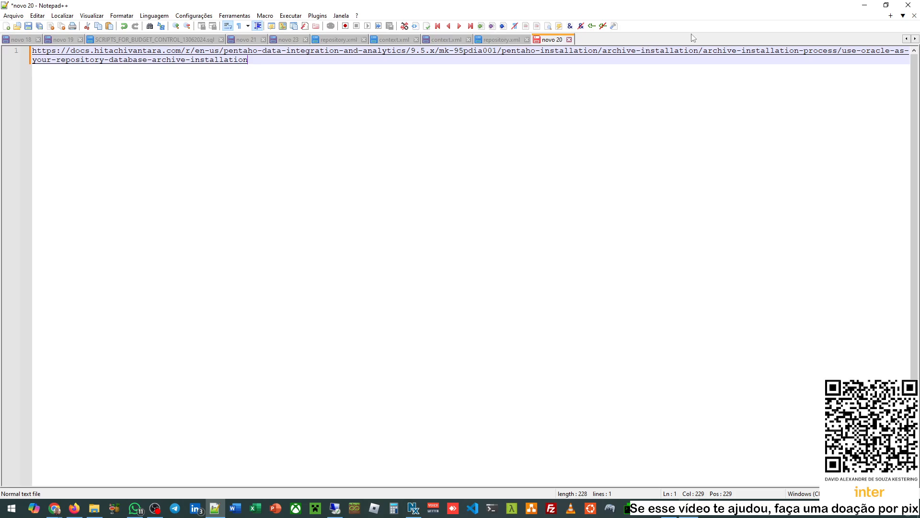
click(855, 5)
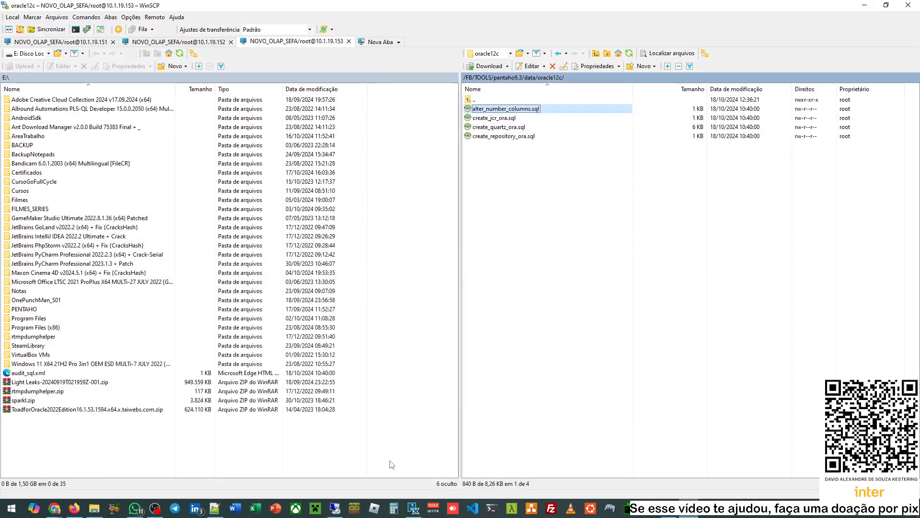
click(55, 509)
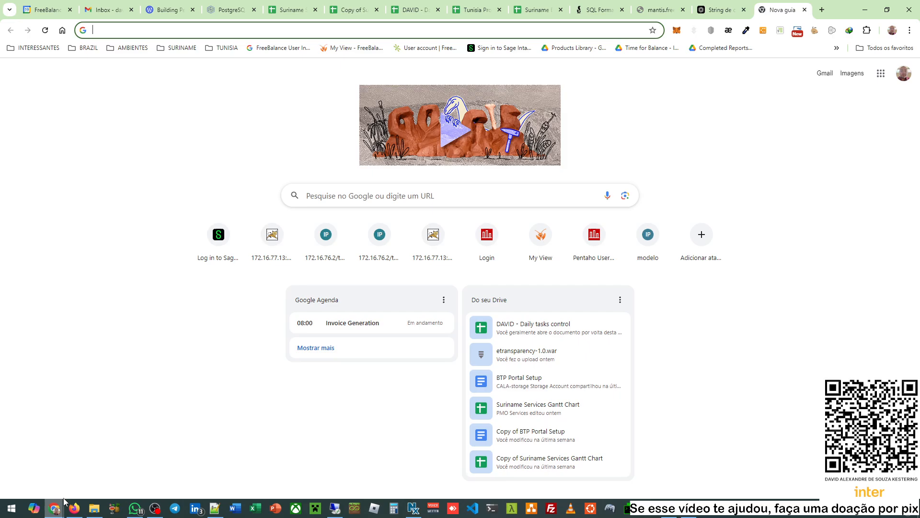
- Switch to the Pentaho docs window and scroll to Step 1: Set up Quartz on Oracle
mouse_move(54, 511)
click(141, 466)
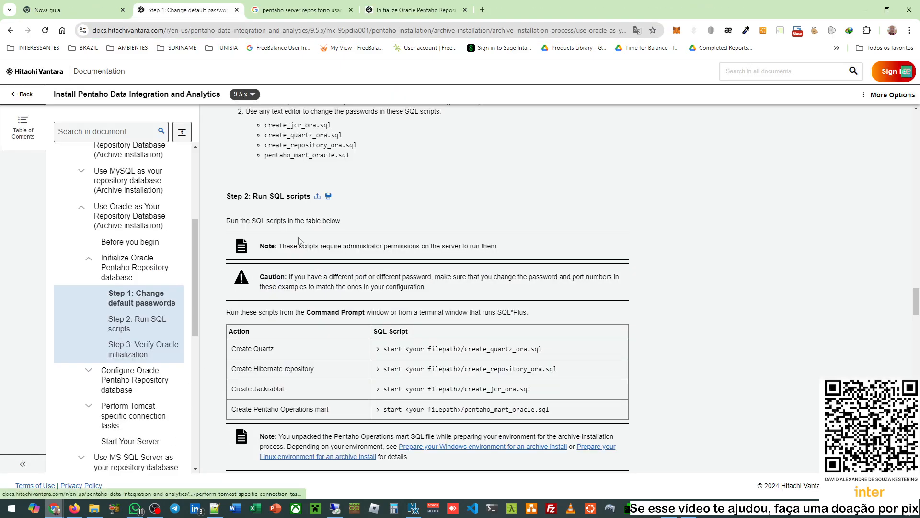
scroll(410, 316, down, 1)
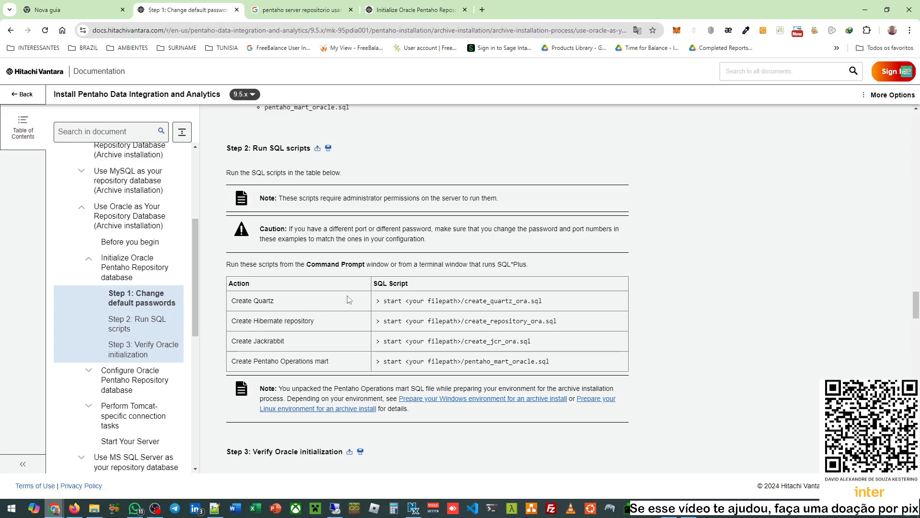
scroll(350, 299, down, 3)
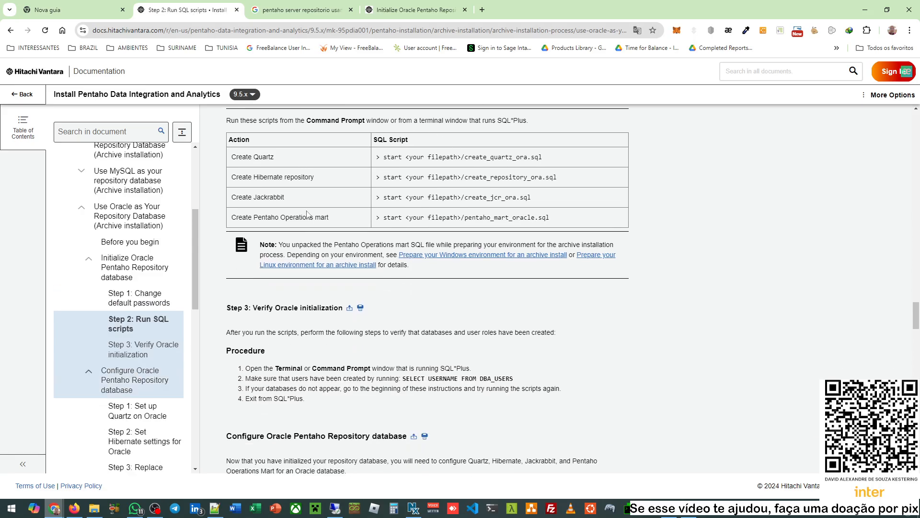
scroll(386, 286, down, 1)
scroll(386, 286, down, 3)
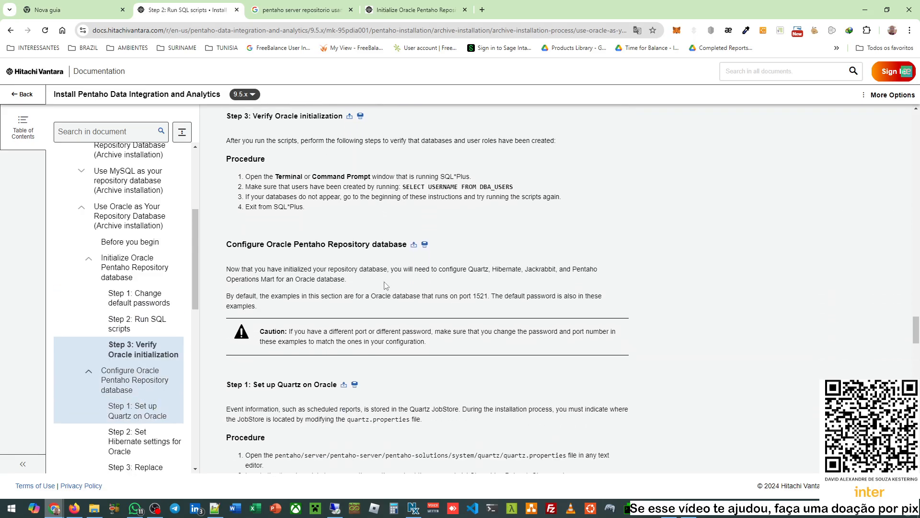
scroll(385, 286, down, 1)
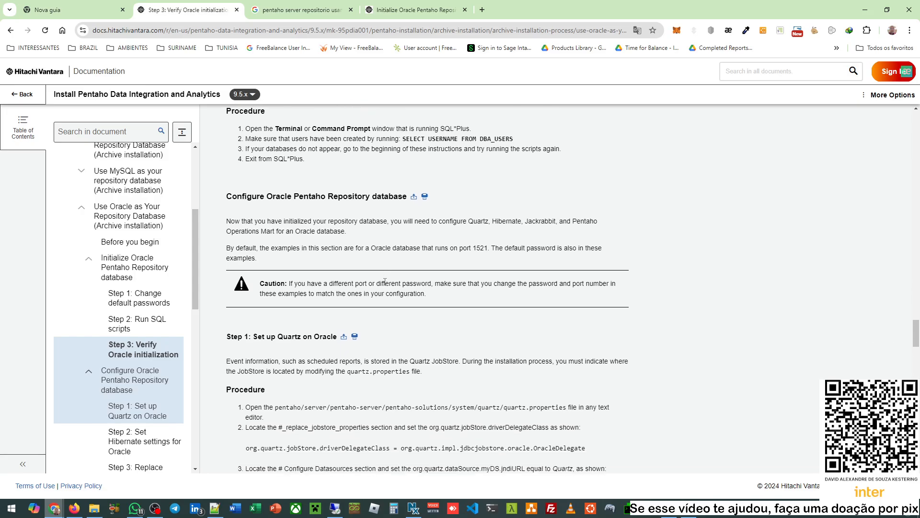
scroll(385, 282, down, 1)
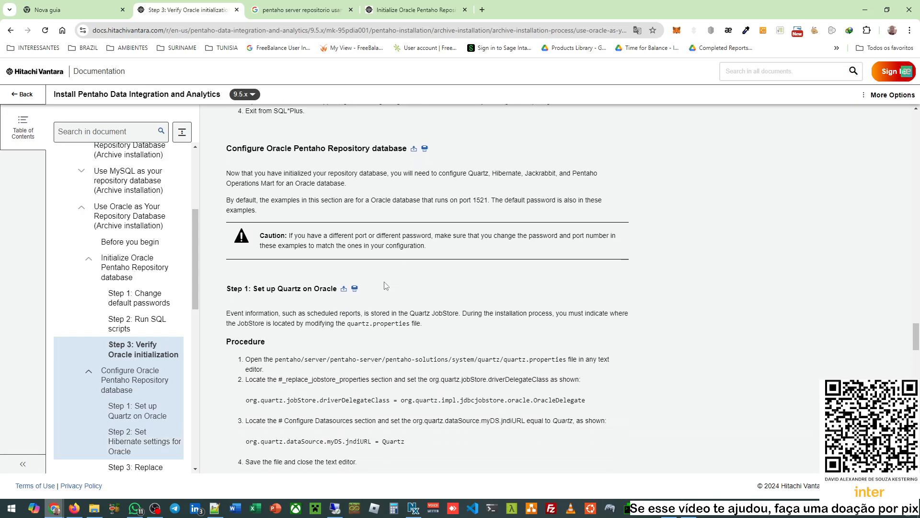
scroll(386, 286, down, 1)
scroll(386, 286, up, 2)
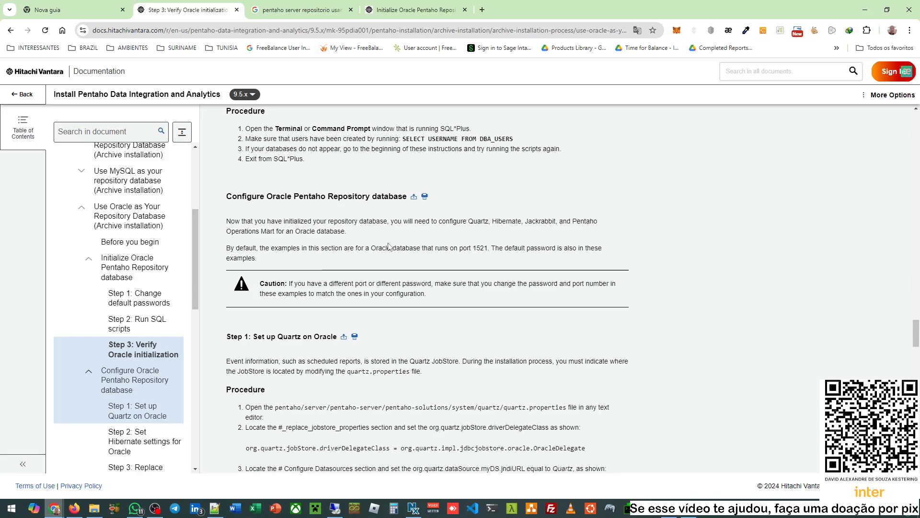
scroll(389, 246, down, 3)
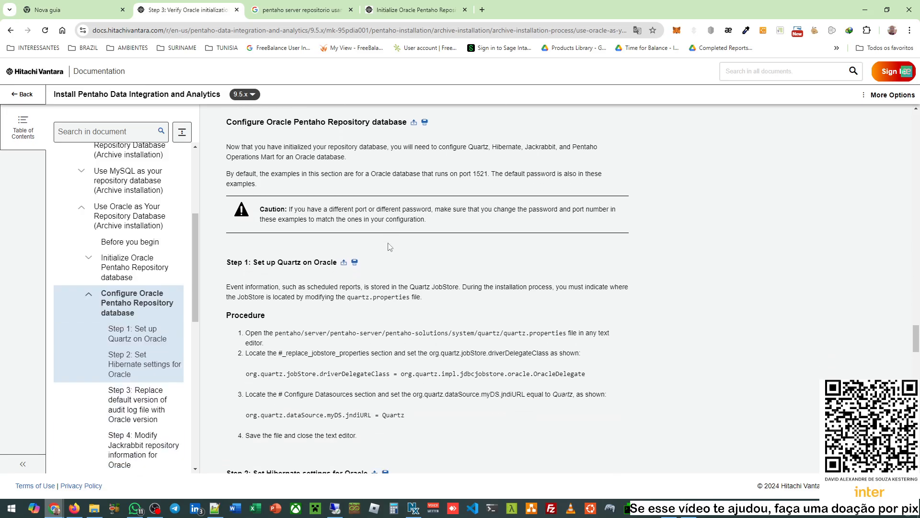
scroll(388, 247, up, 1)
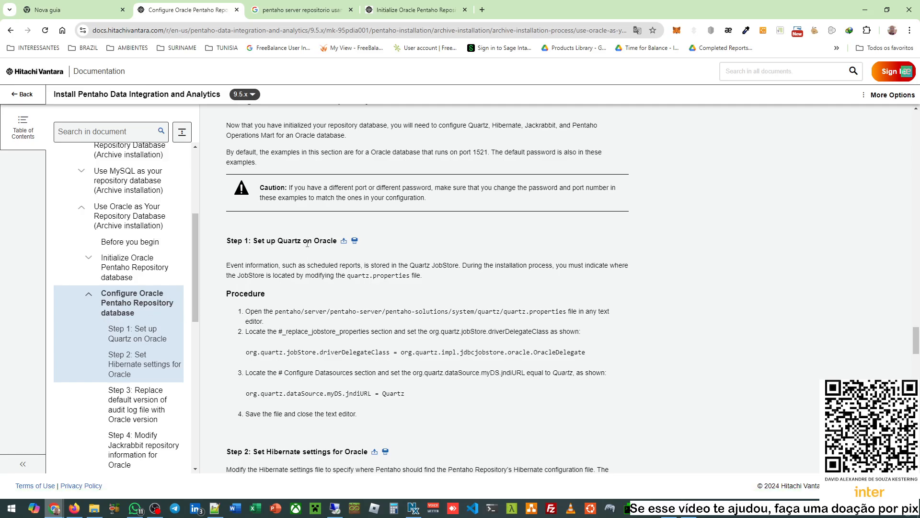
scroll(307, 243, down, 1)
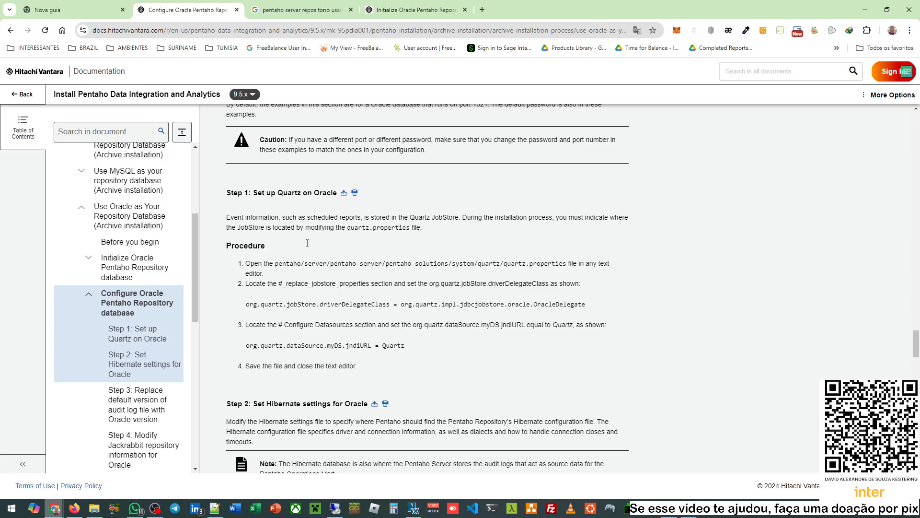
drag(259, 193, 312, 193)
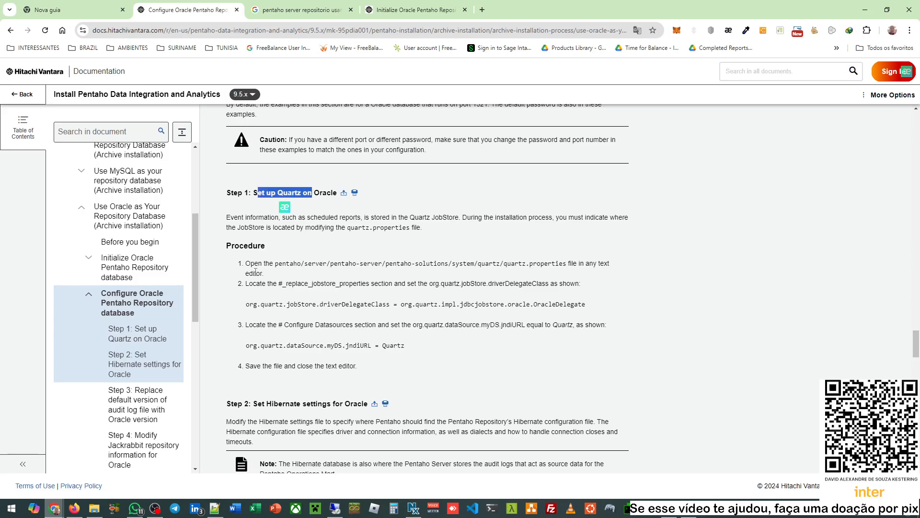
drag(265, 263, 293, 264)
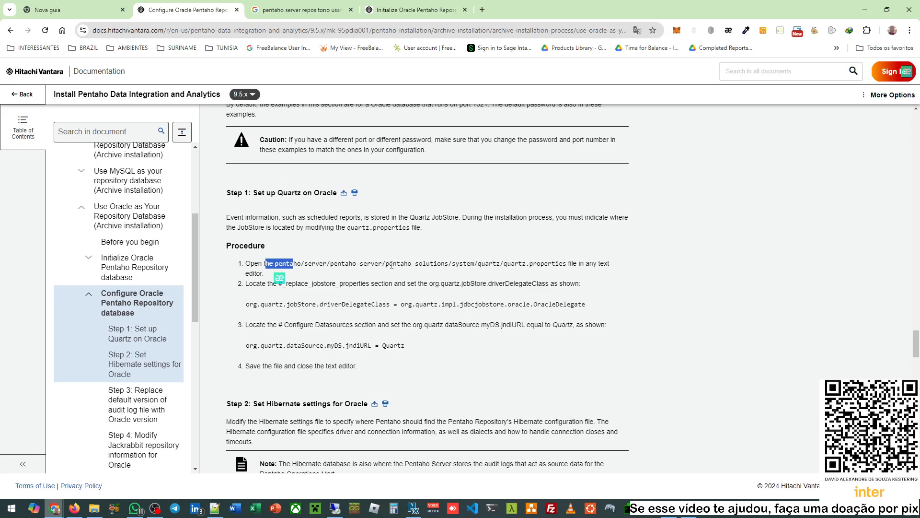
drag(389, 263, 437, 263)
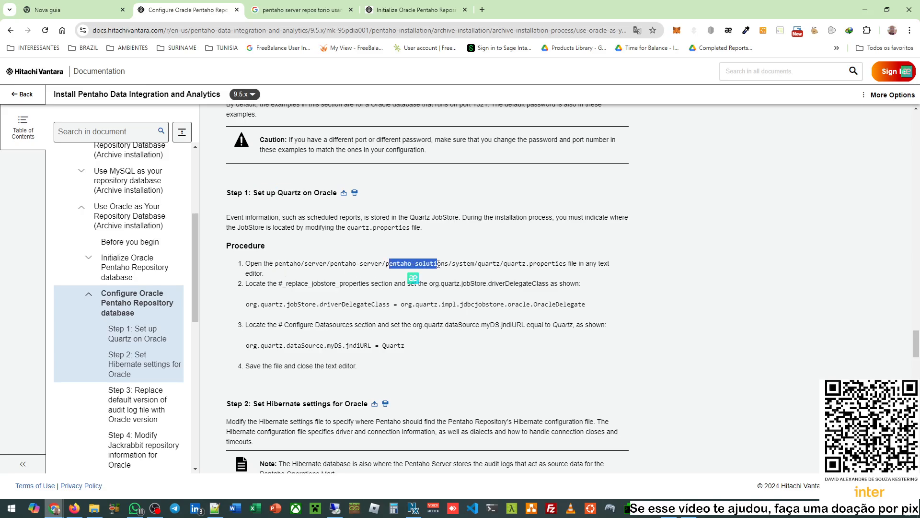
double_click(432, 263)
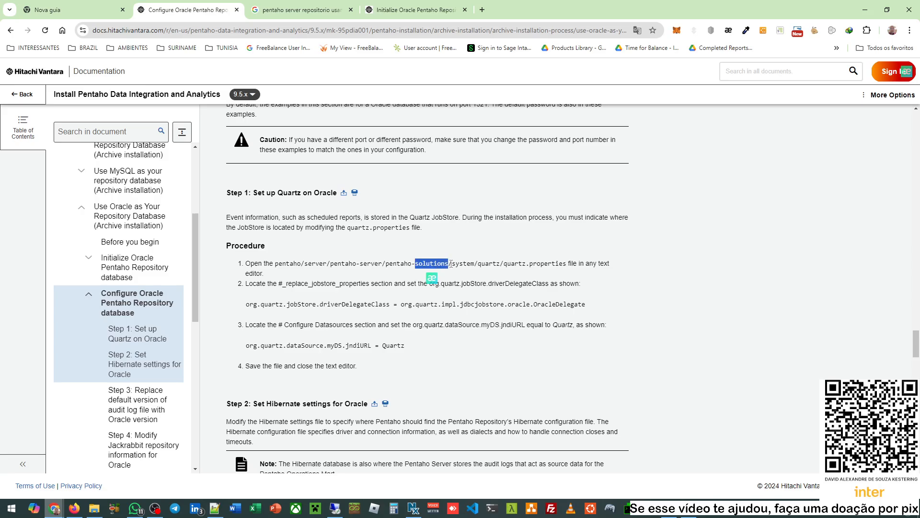
double_click(463, 263)
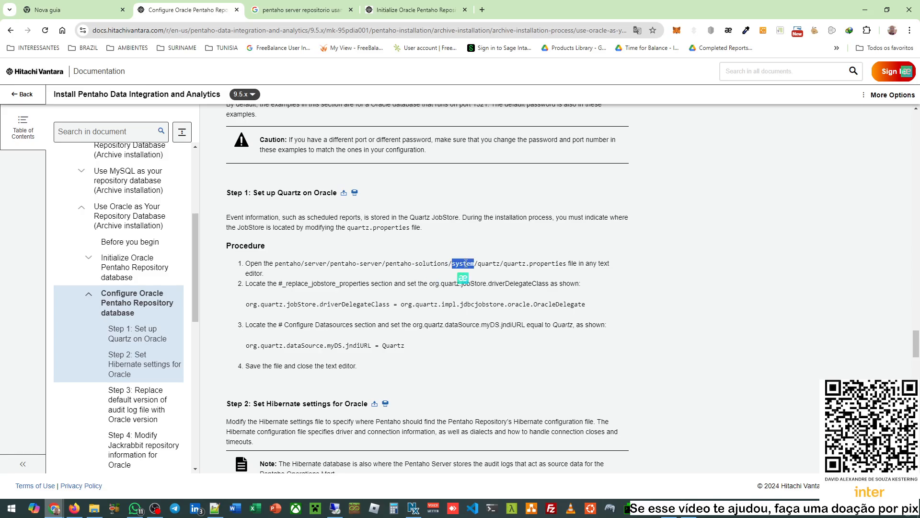
double_click(493, 264)
drag(512, 263, 544, 264)
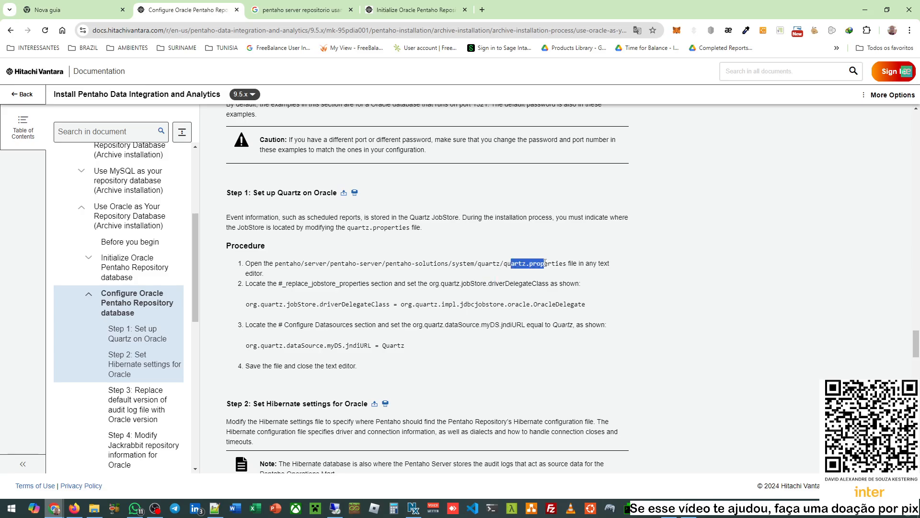
click(628, 294)
drag(511, 264, 556, 264)
drag(279, 284, 360, 282)
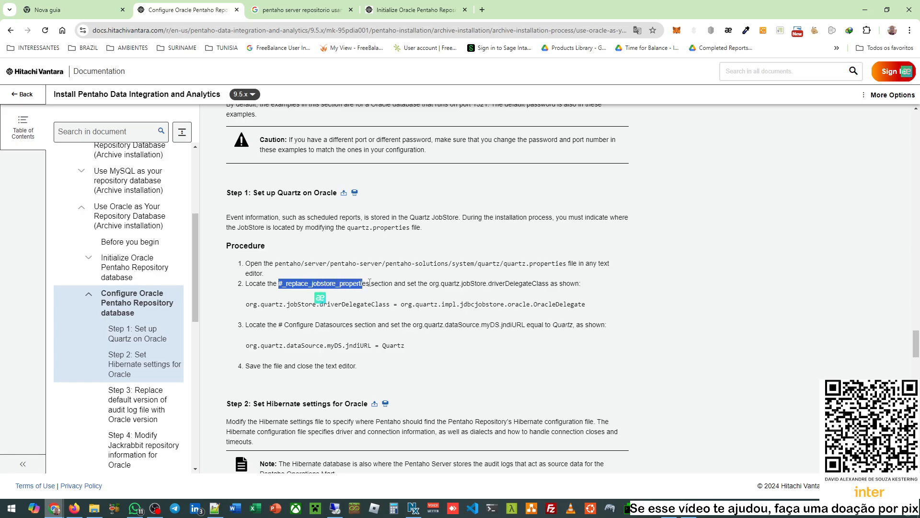
click(367, 289)
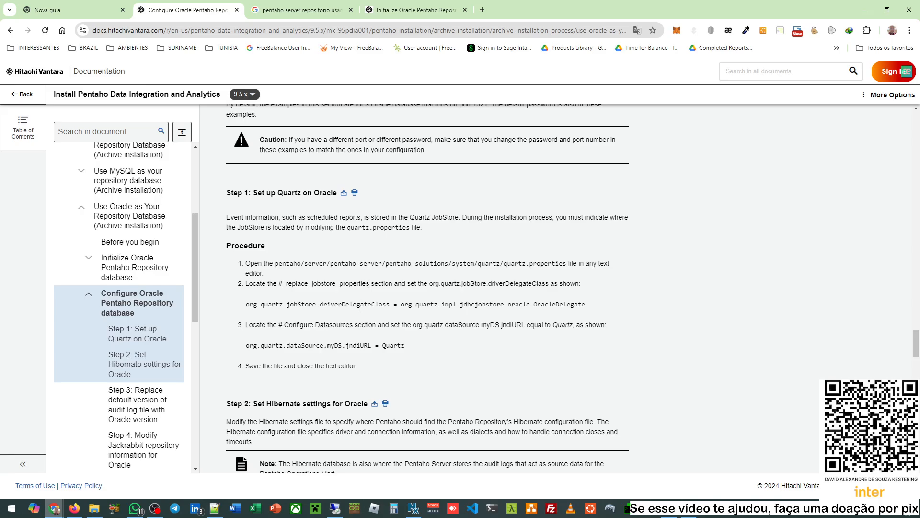
double_click(335, 305)
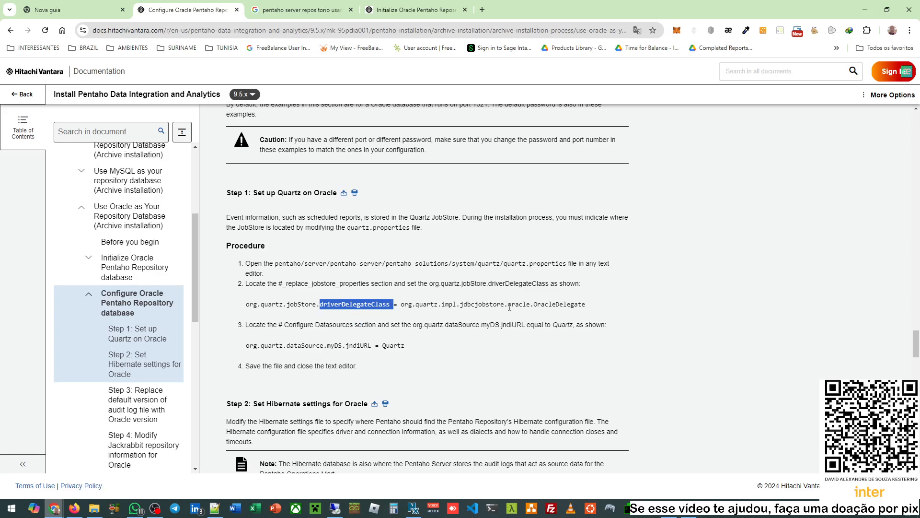
drag(512, 305, 564, 305)
click(599, 307)
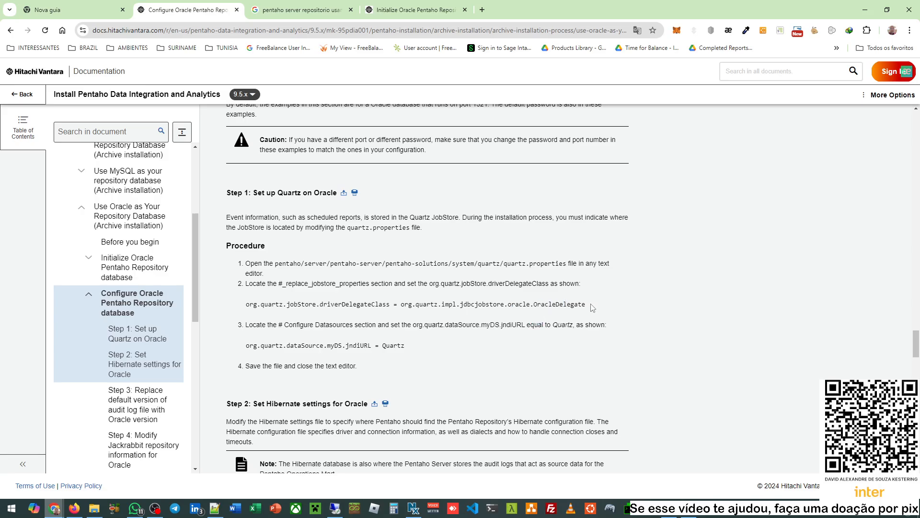
mouse_move(691, 515)
drag(504, 267, 555, 267)
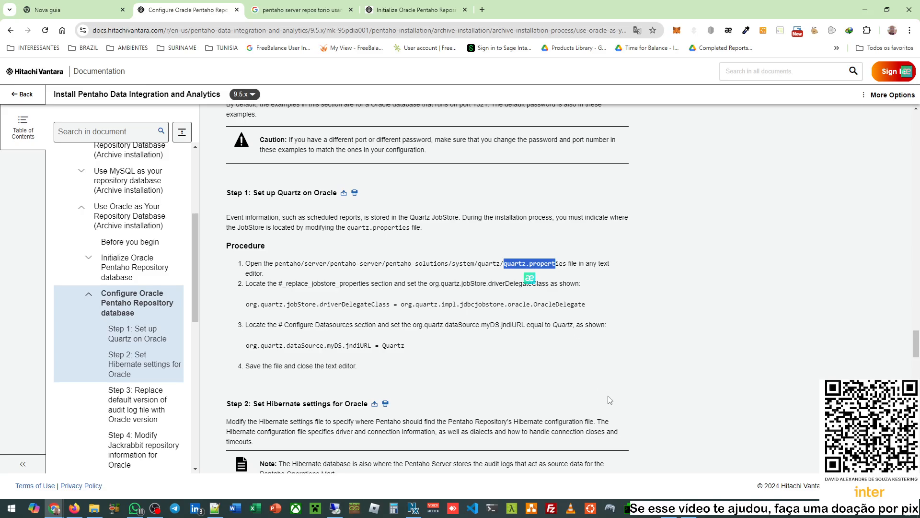
mouse_move(689, 509)
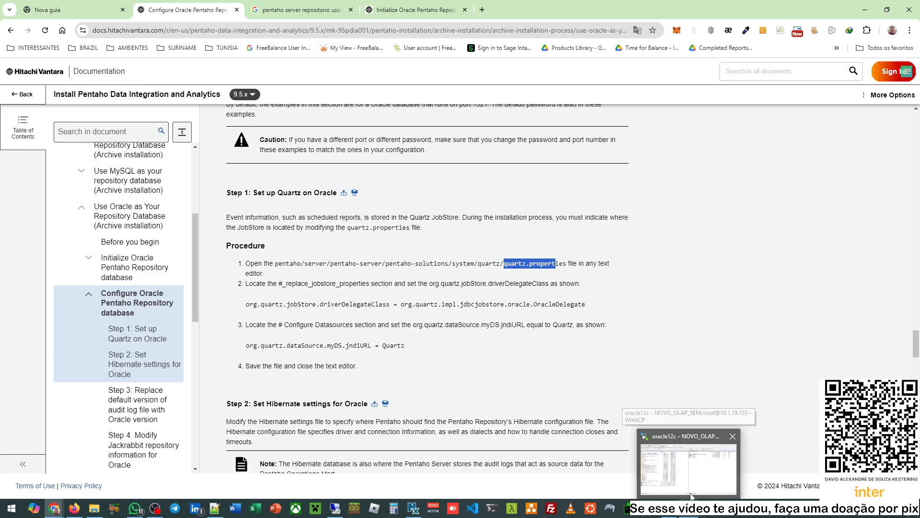
- In WinSCP, go up to pentaho9.3 and into pentaho-solutions/system/quartz on the server
click(689, 465)
double_click(502, 101)
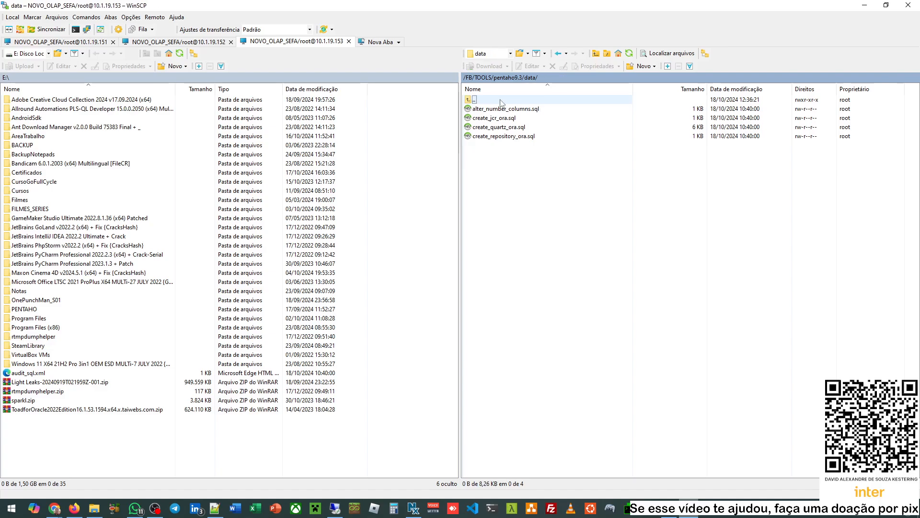
double_click(501, 100)
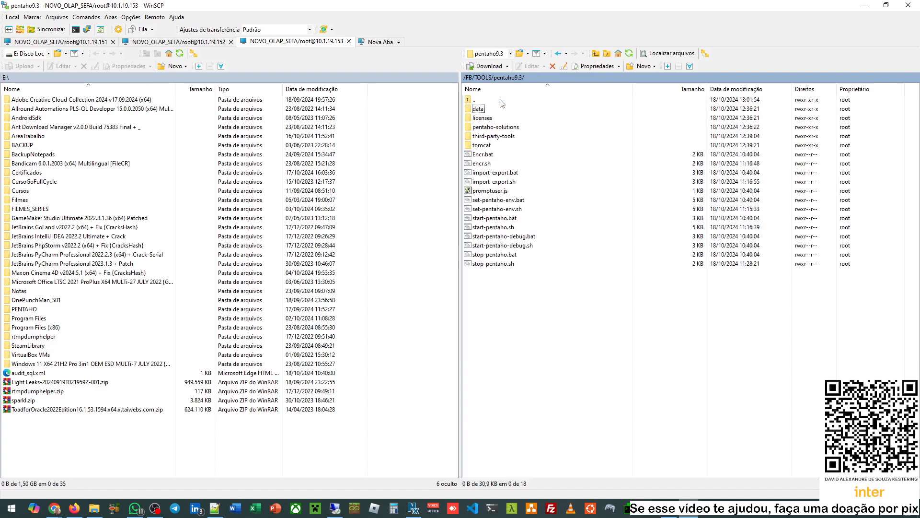
double_click(502, 128)
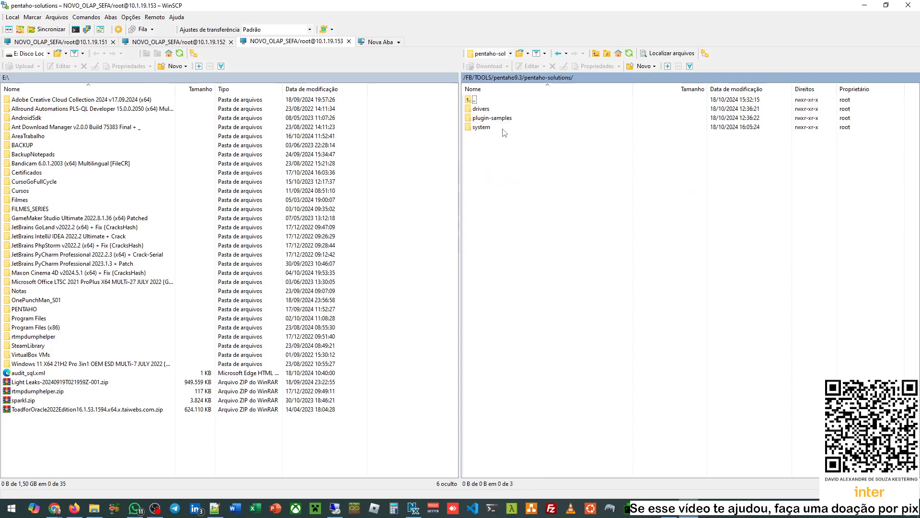
double_click(479, 128)
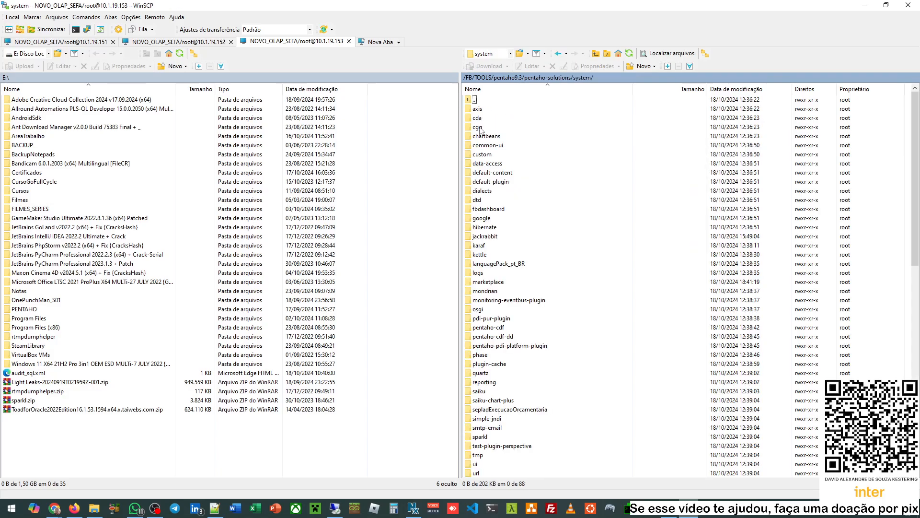
double_click(481, 373)
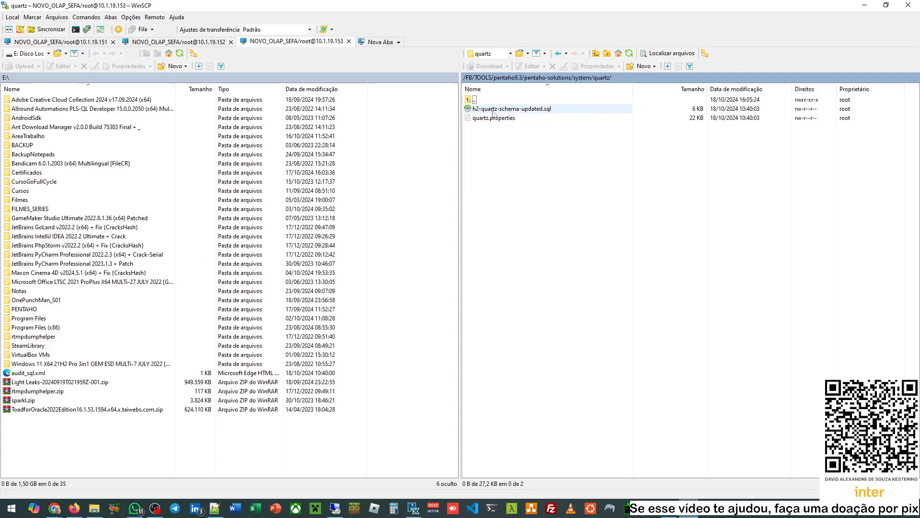
- Open h2-quartz-schema-updated.sql and quartz.properties for editing in Notepad++
right_click(519, 112)
mouse_move(642, 124)
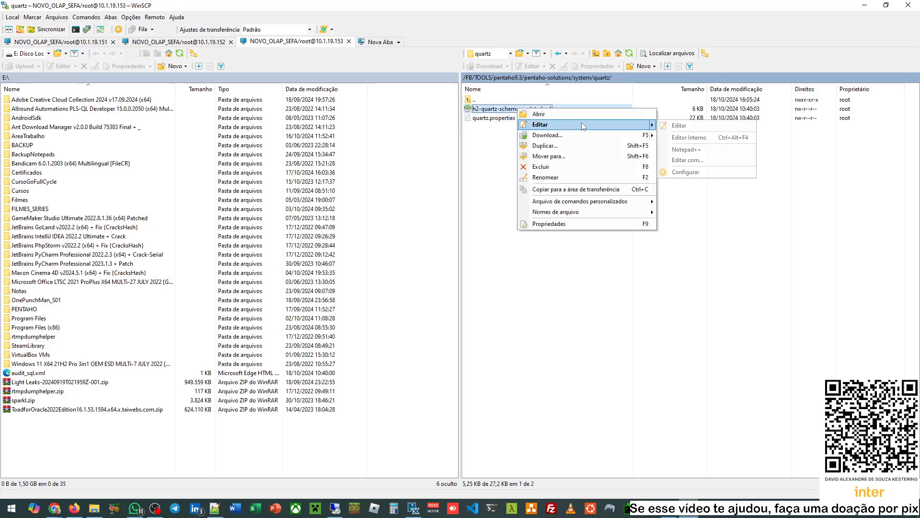
click(685, 149)
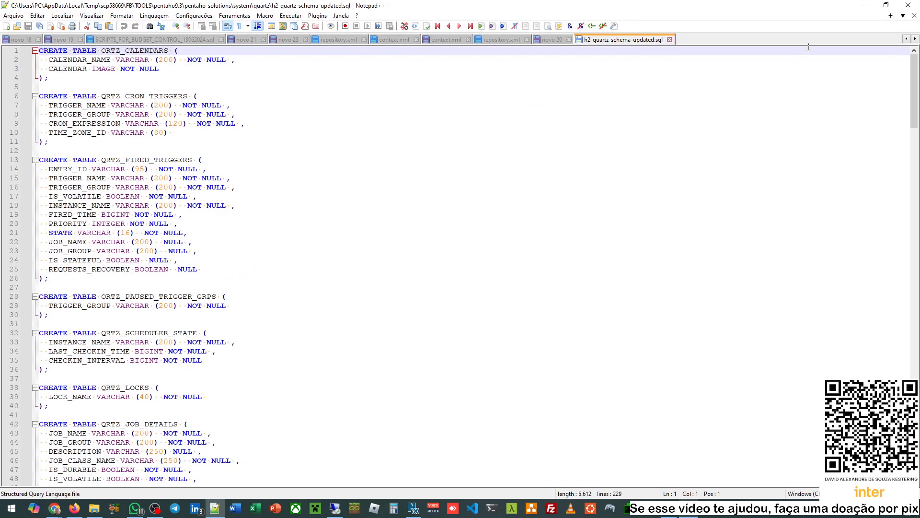
click(864, 5)
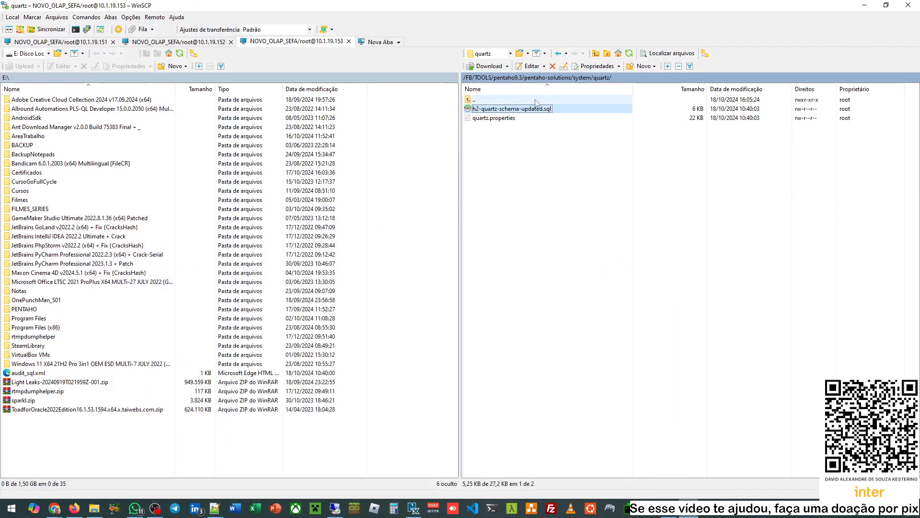
right_click(489, 119)
mouse_move(552, 133)
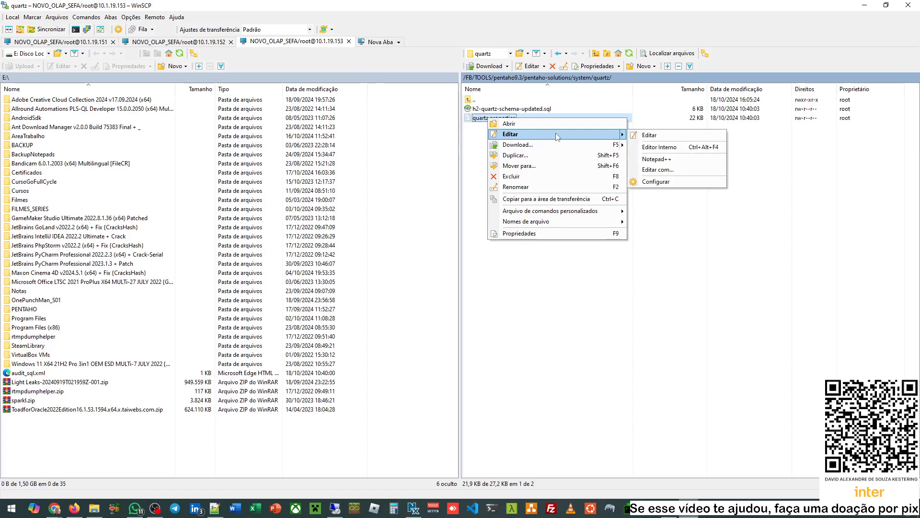
click(670, 158)
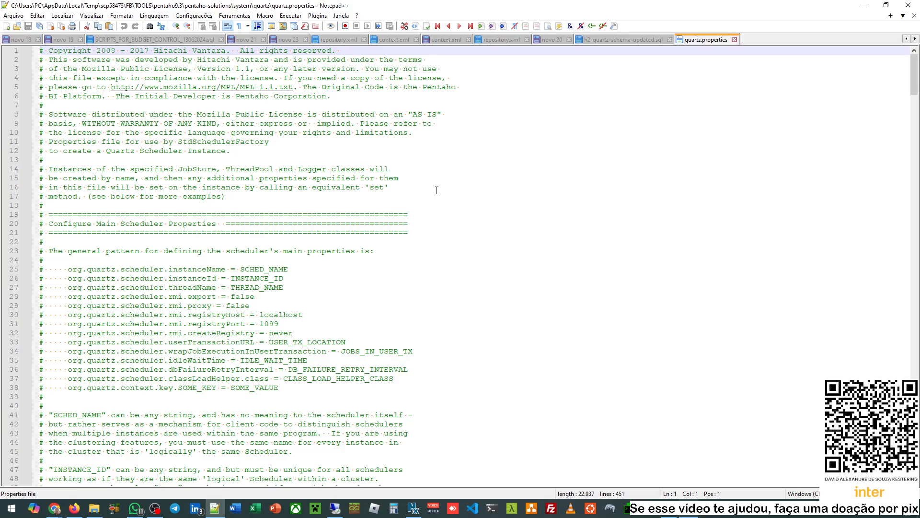
scroll(437, 190, down, 1)
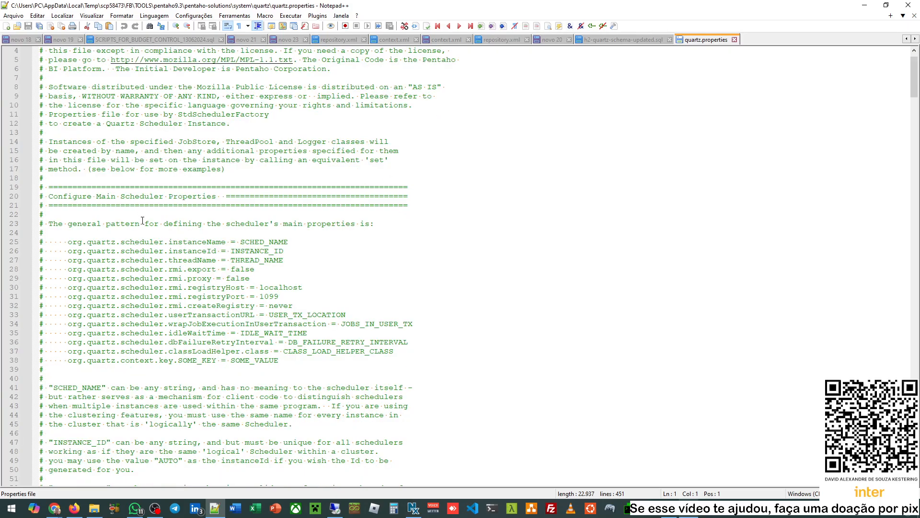
scroll(143, 220, down, 6)
scroll(143, 221, down, 14)
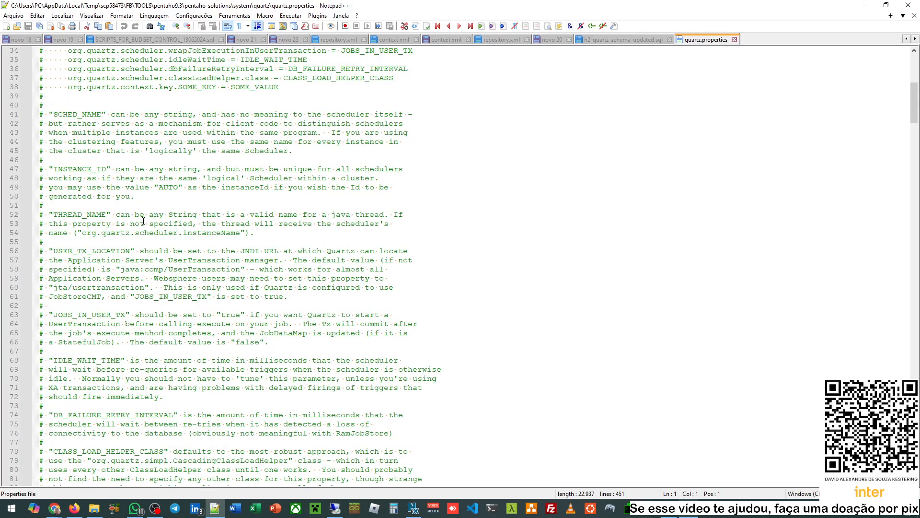
scroll(144, 221, down, 4)
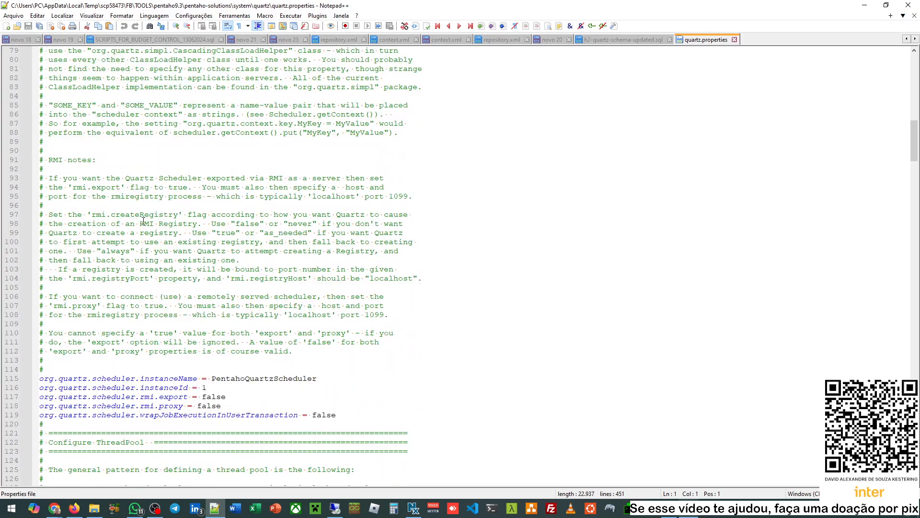
scroll(188, 270, down, 4)
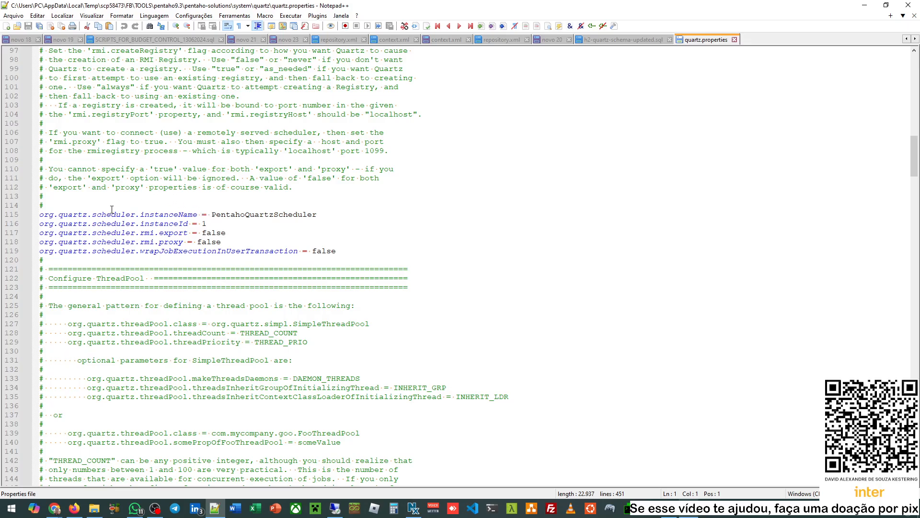
scroll(240, 281, down, 13)
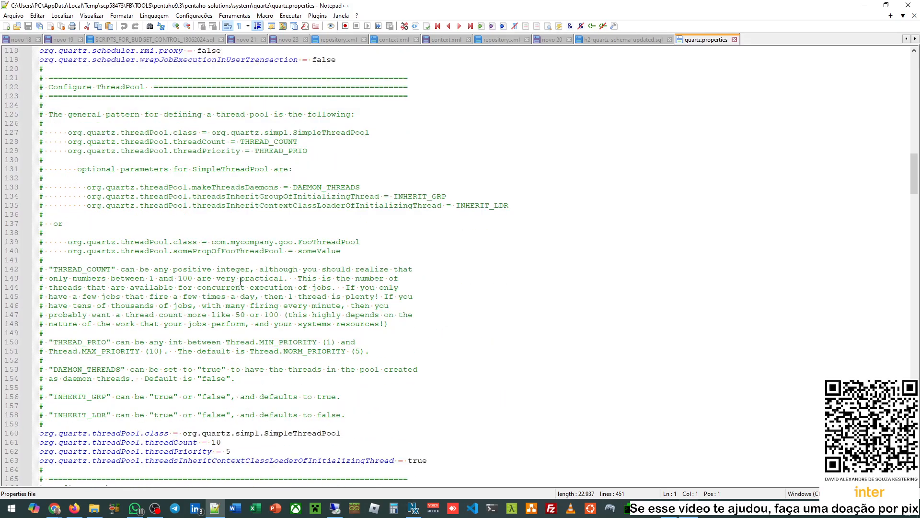
scroll(240, 282, down, 18)
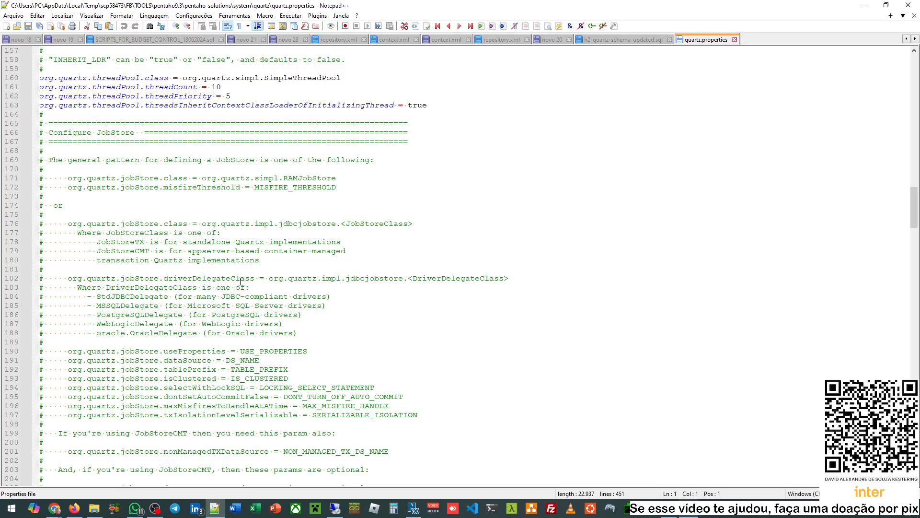
scroll(240, 282, down, 20)
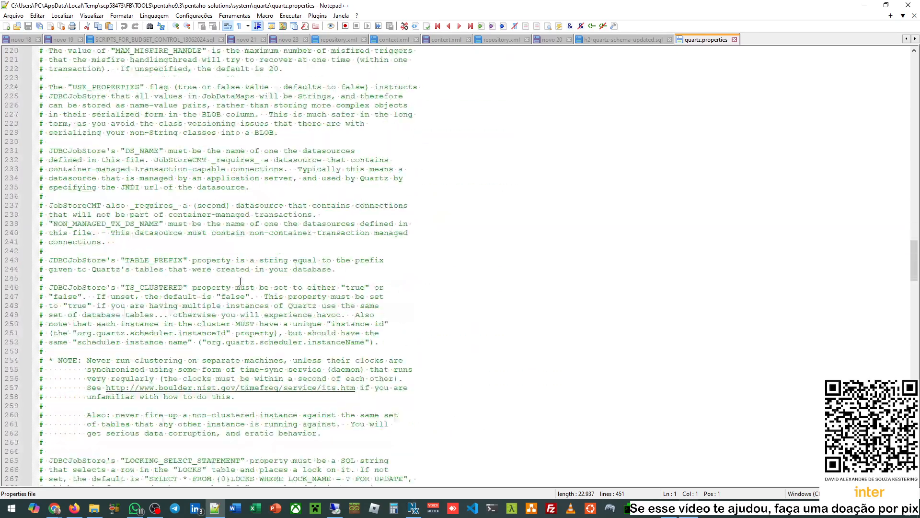
scroll(240, 282, down, 4)
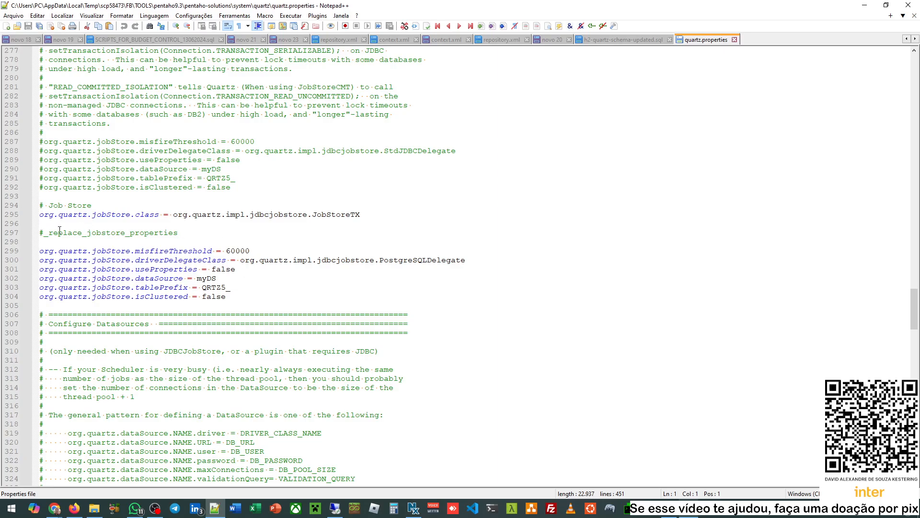
click(103, 233)
double_click(166, 235)
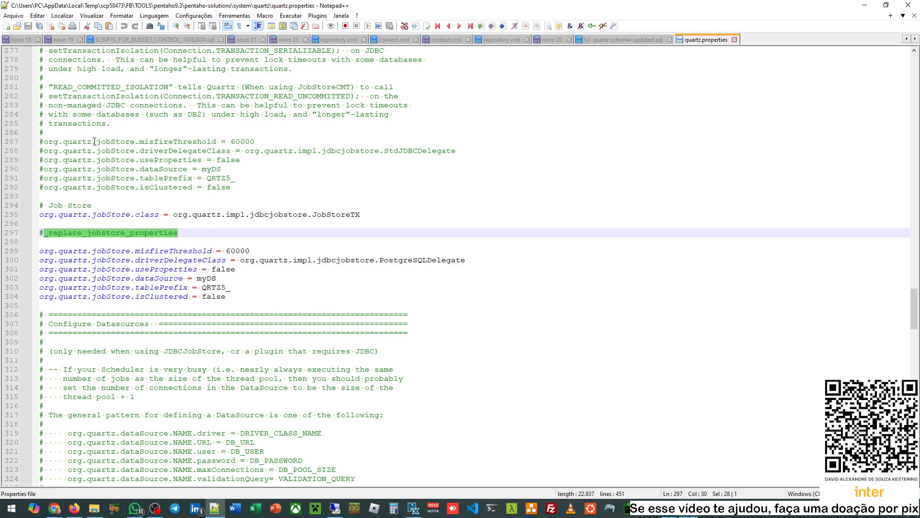
drag(63, 139, 233, 190)
drag(230, 295, 49, 250)
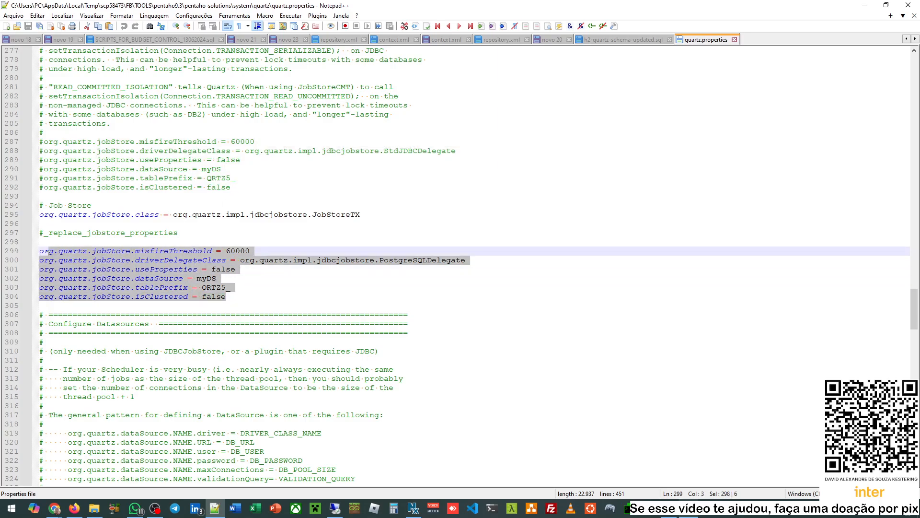
click(235, 294)
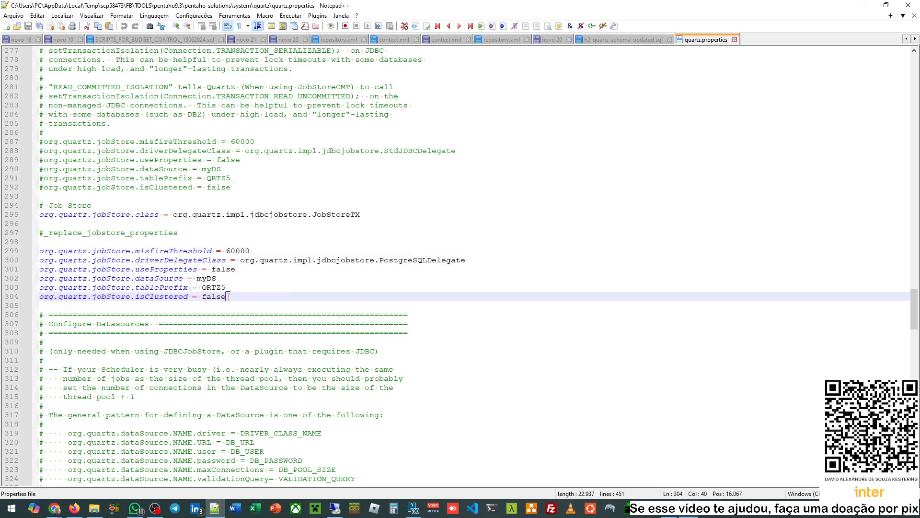
drag(229, 297, 73, 254)
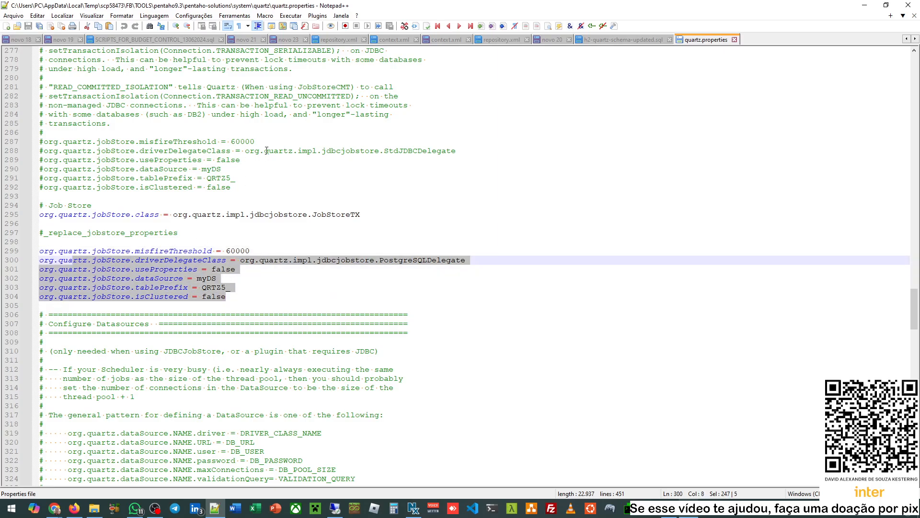
drag(221, 142, 254, 183)
drag(234, 293, 188, 261)
click(250, 262)
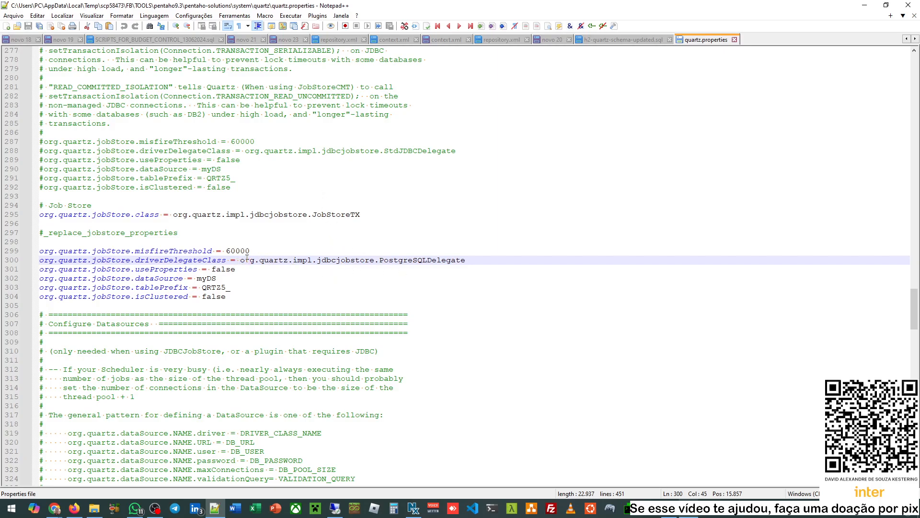
drag(242, 260, 398, 260)
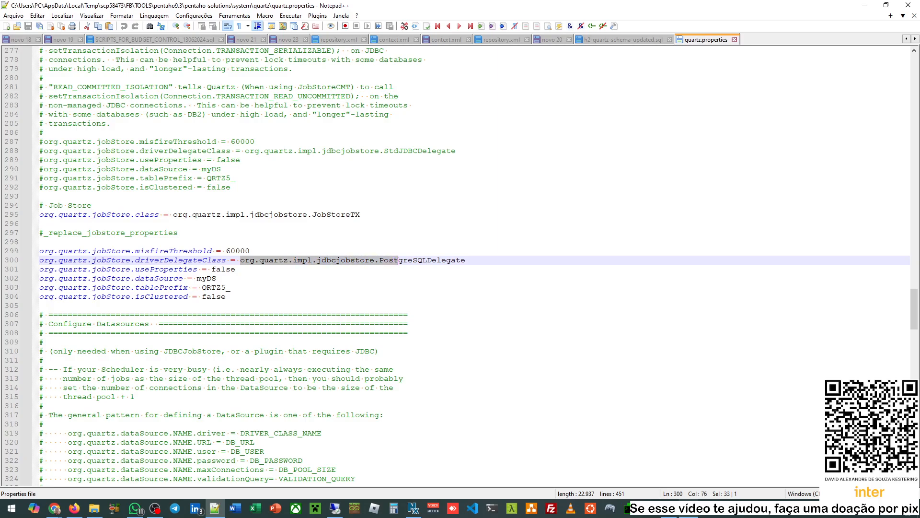
drag(471, 263, 239, 264)
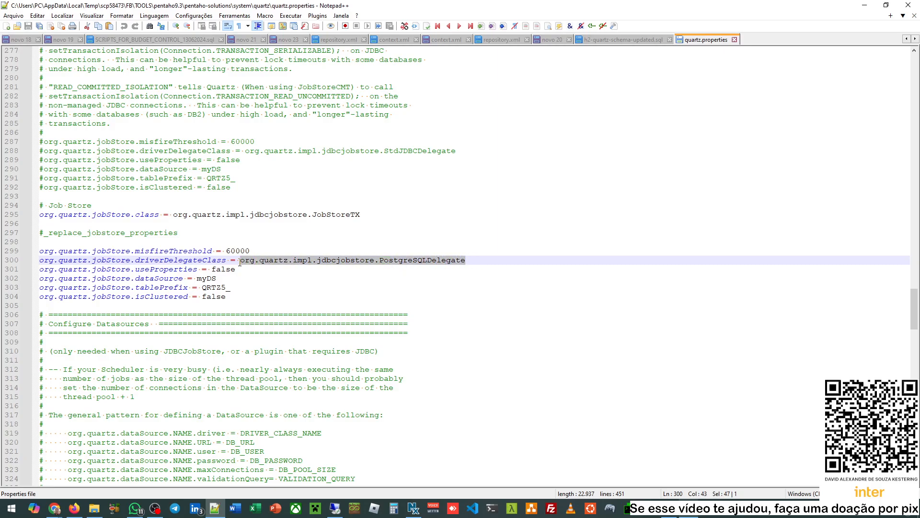
double_click(211, 278)
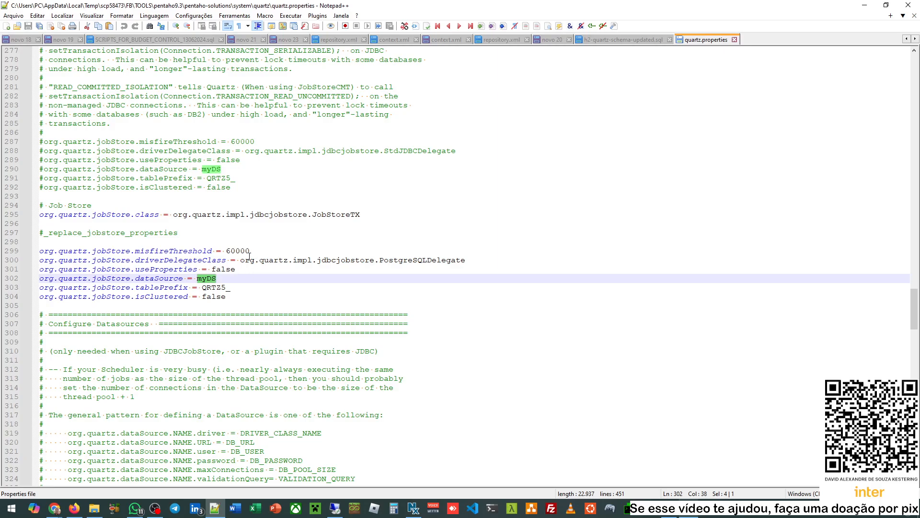
click(273, 288)
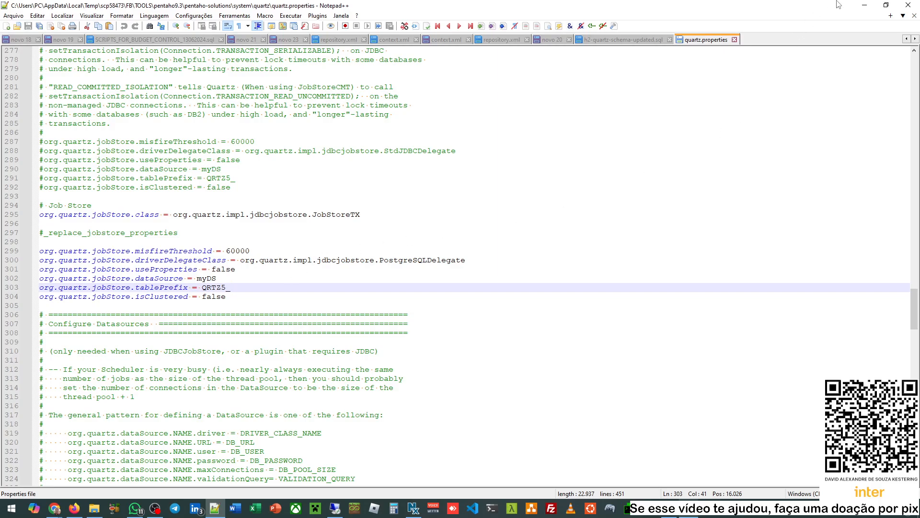
- Copy org.quartz.impl.jdbcjobstore.oracle.OracleDelegate from the docs' Quartz setup instructions
click(863, 5)
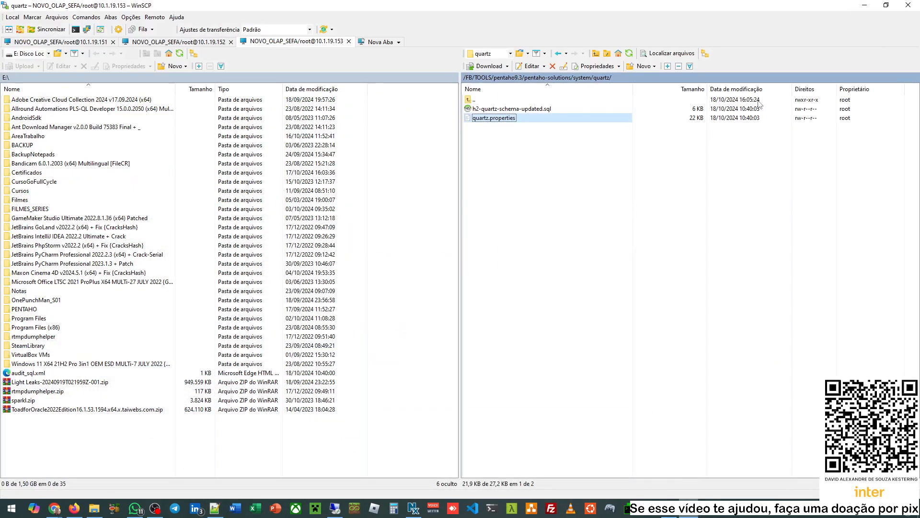
mouse_move(54, 507)
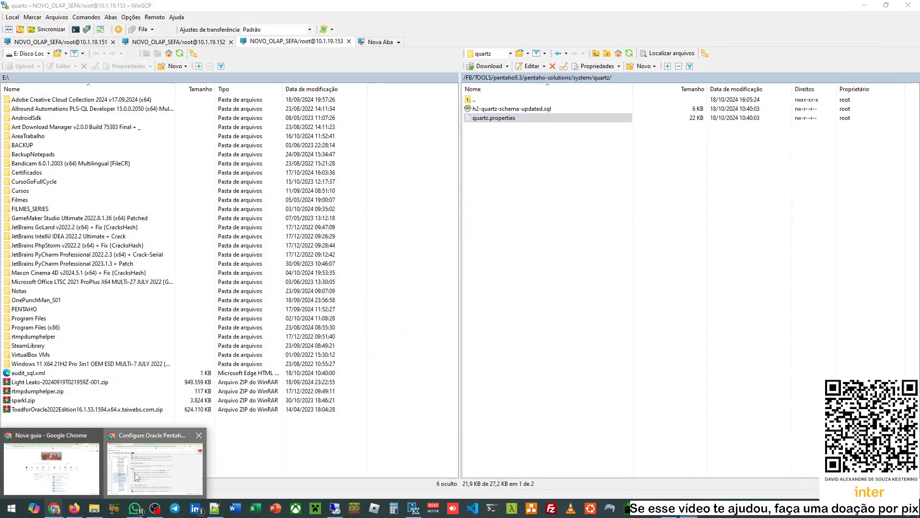
click(155, 465)
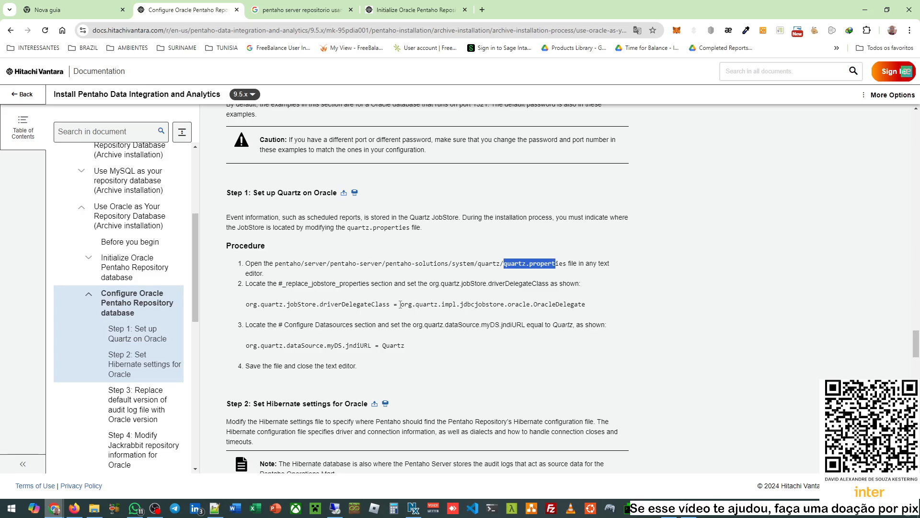
drag(399, 304, 587, 304)
key(ctrl+c)
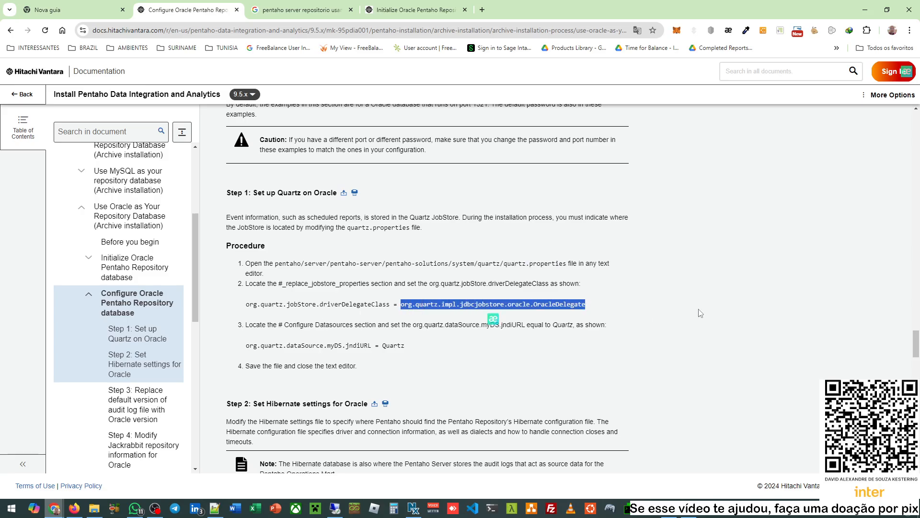
mouse_move(689, 508)
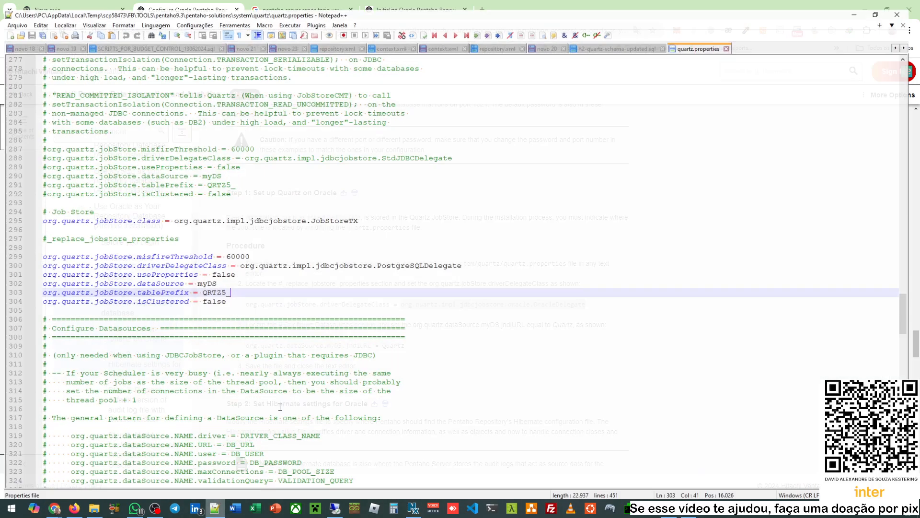
- Replace the PostgreSQL driverDelegateClass value on line 300 with the copied OracleDelegate class
click(215, 507)
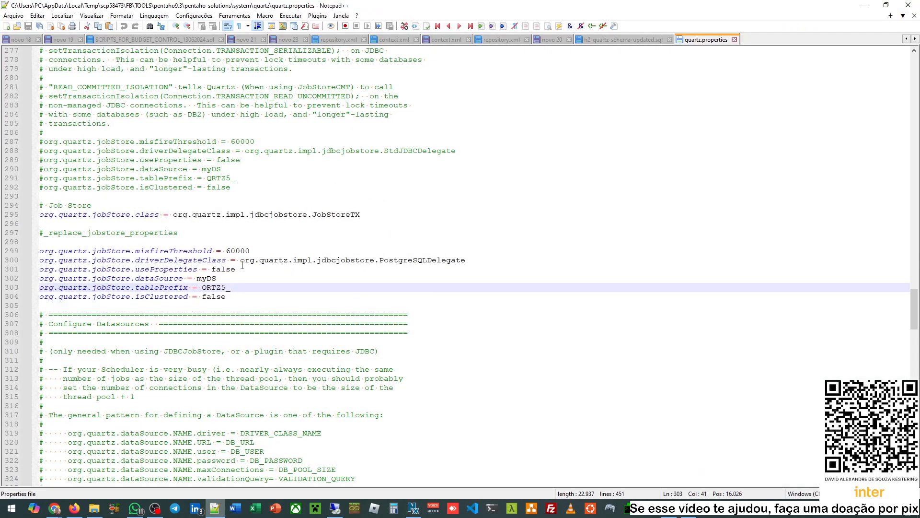
drag(240, 260, 470, 261)
key(ctrl+v)
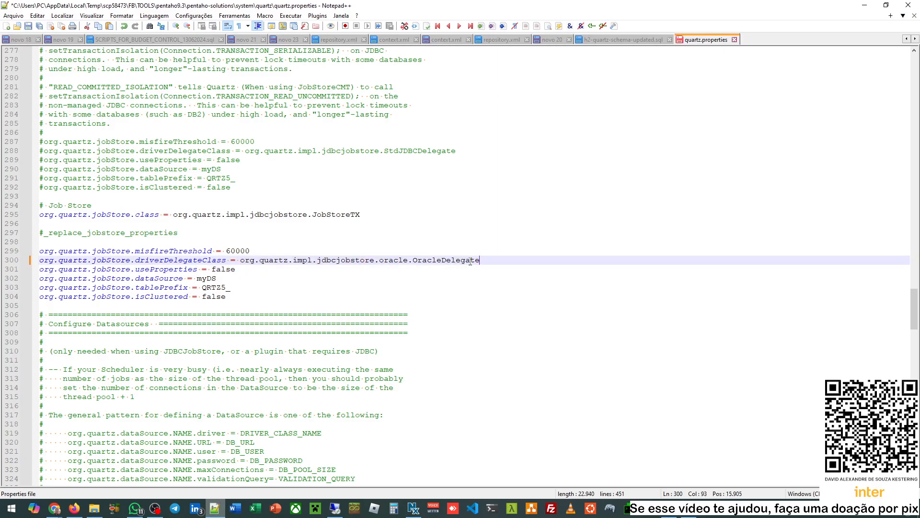
- Select the myDS value on the dataSource line 302, then return to the Oracle docs
double_click(166, 279)
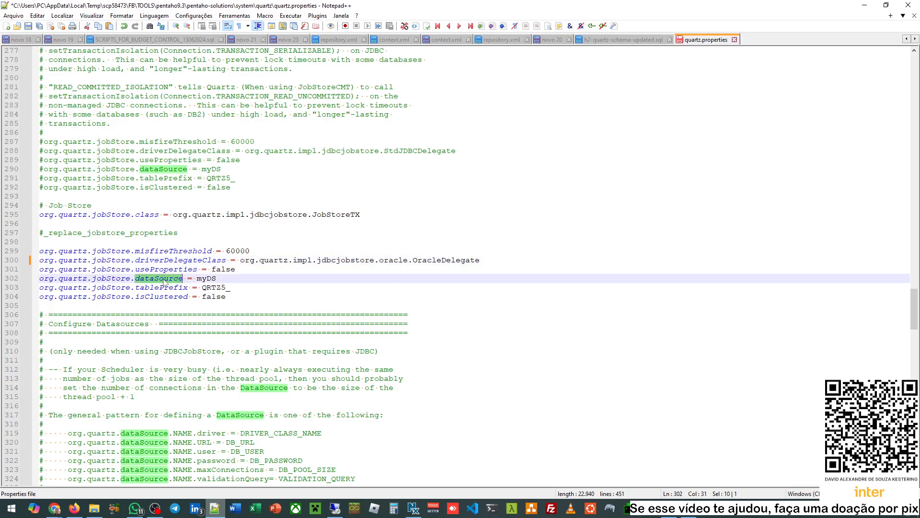
double_click(207, 279)
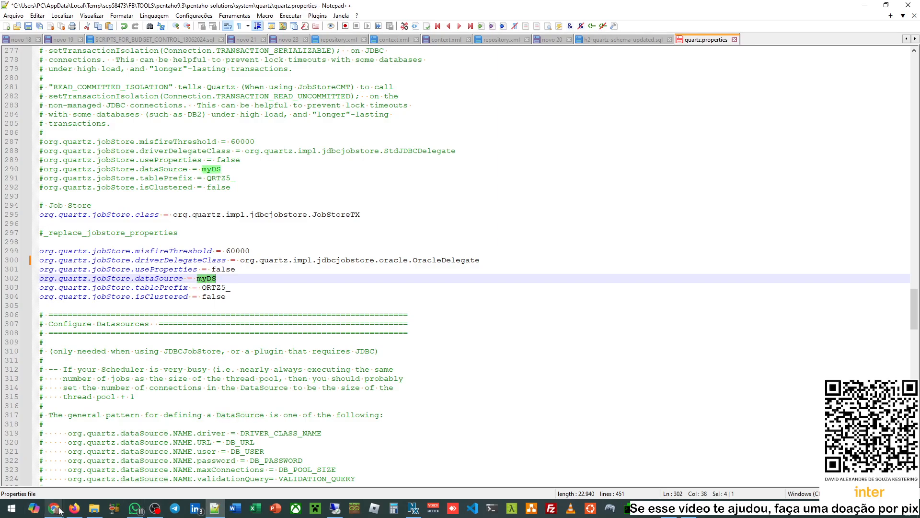
click(54, 509)
click(153, 462)
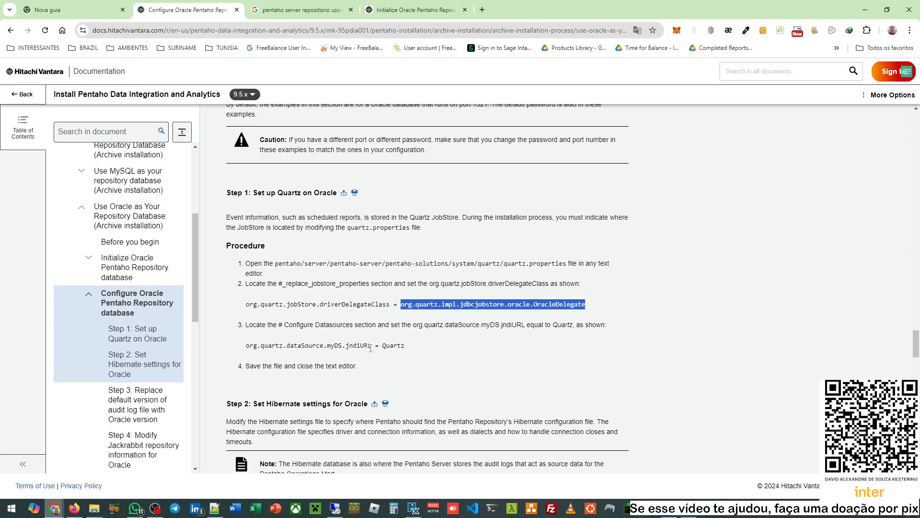
- Copy the value Quartz from the org.quartz.dataSource.myDS.jndiURL example line
double_click(394, 346)
key(ctrl+c)
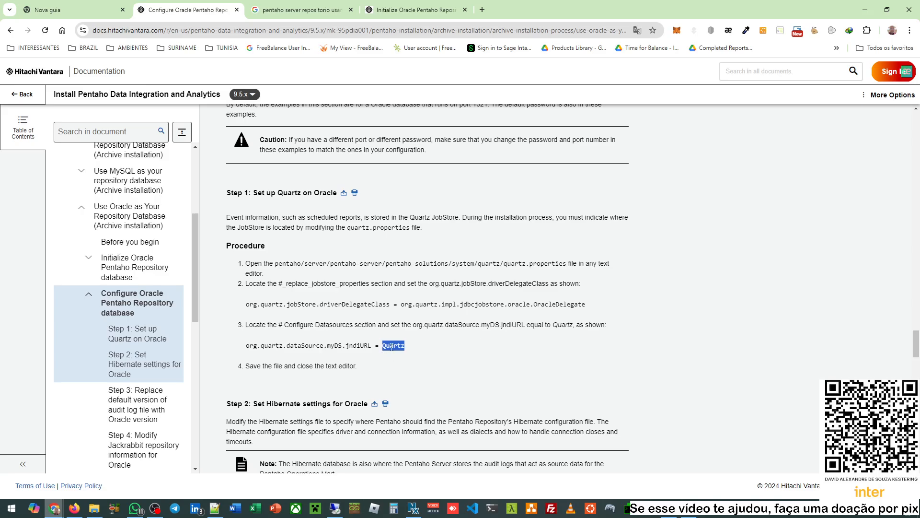
mouse_move(675, 515)
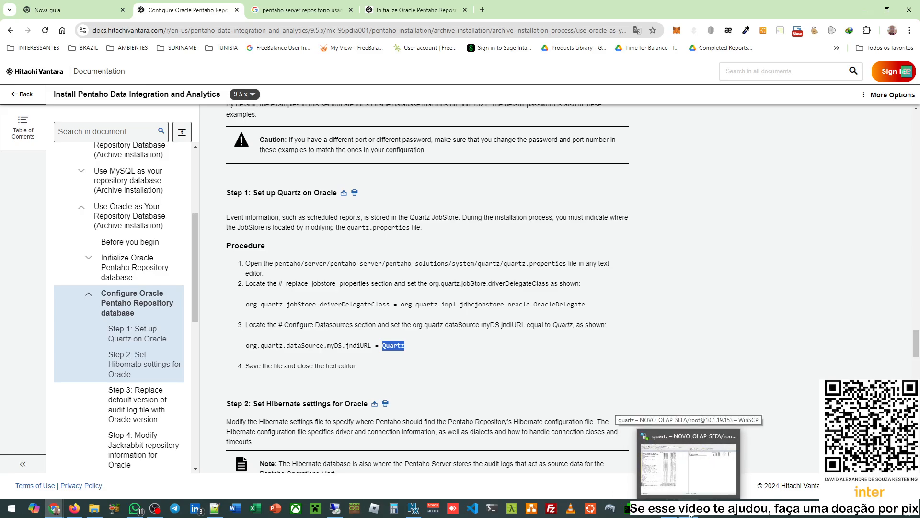
- Paste Quartz over myDS on line 302 and inspect the QRTZ5_ table prefix
click(214, 509)
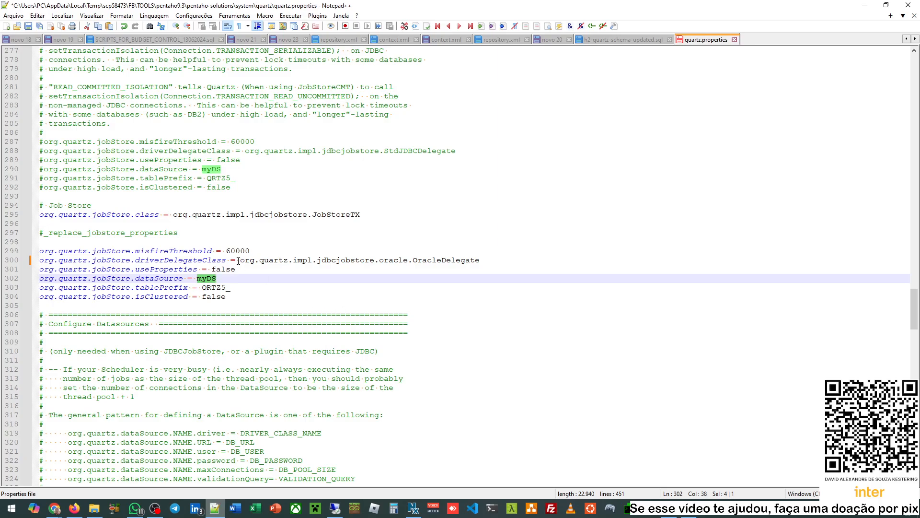
key(ctrl+v)
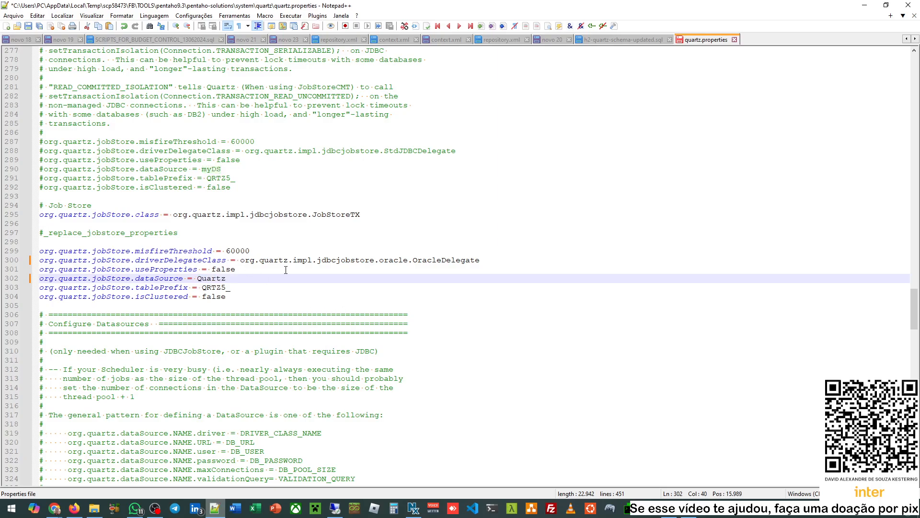
click(272, 296)
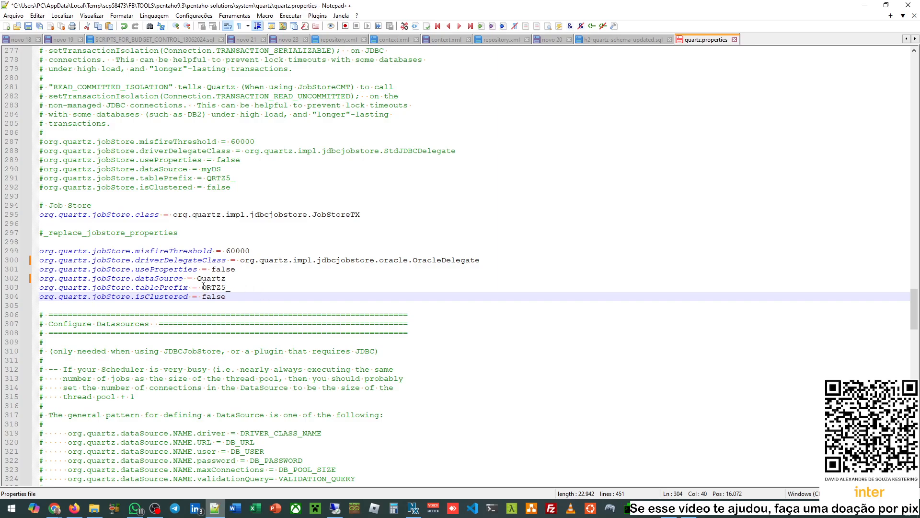
drag(204, 287, 232, 286)
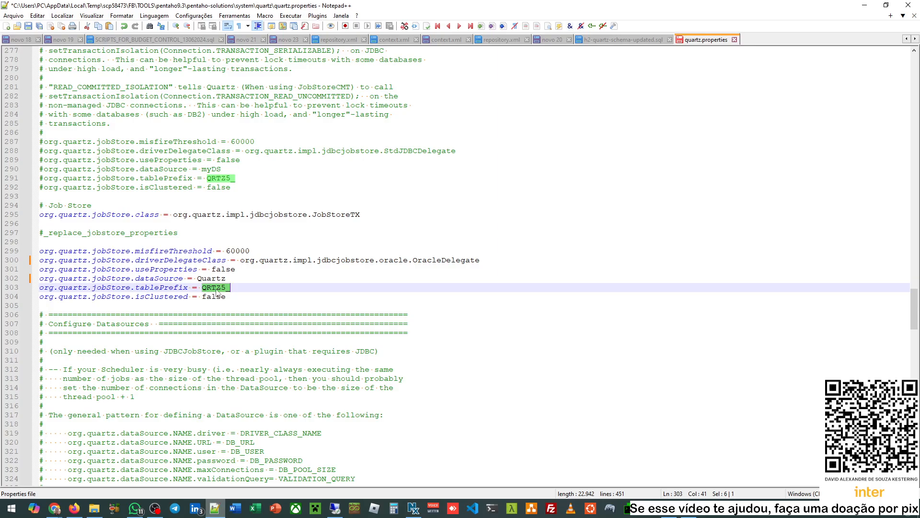
click(275, 285)
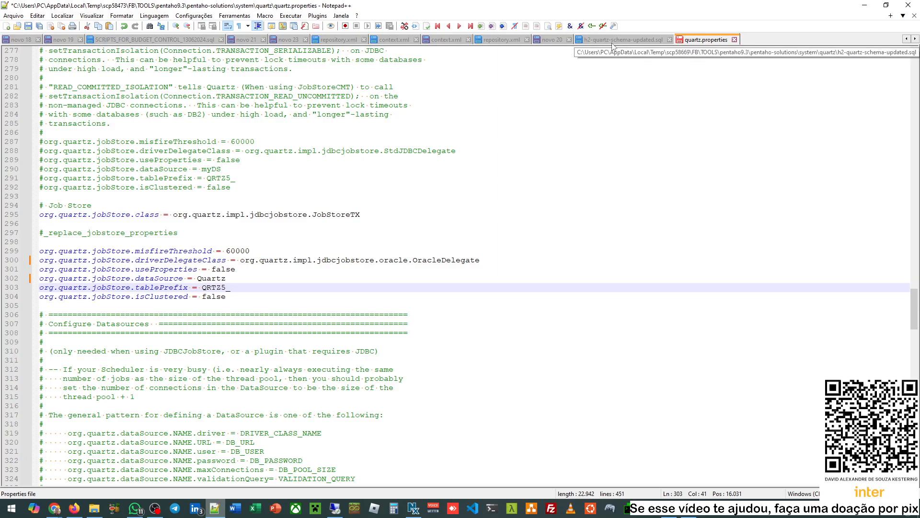
- Switch between windows and bring up the h2-quartz-schema-updated.sql tab in Notepad++
click(864, 4)
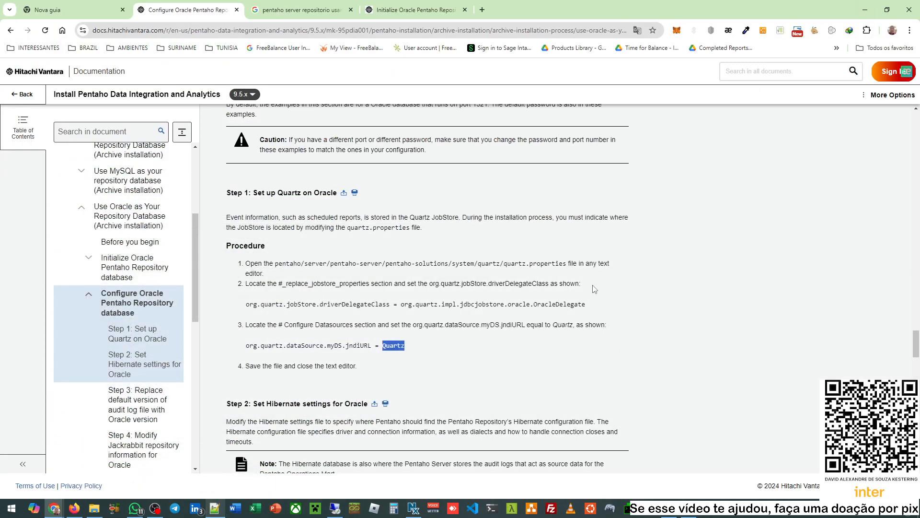
click(865, 9)
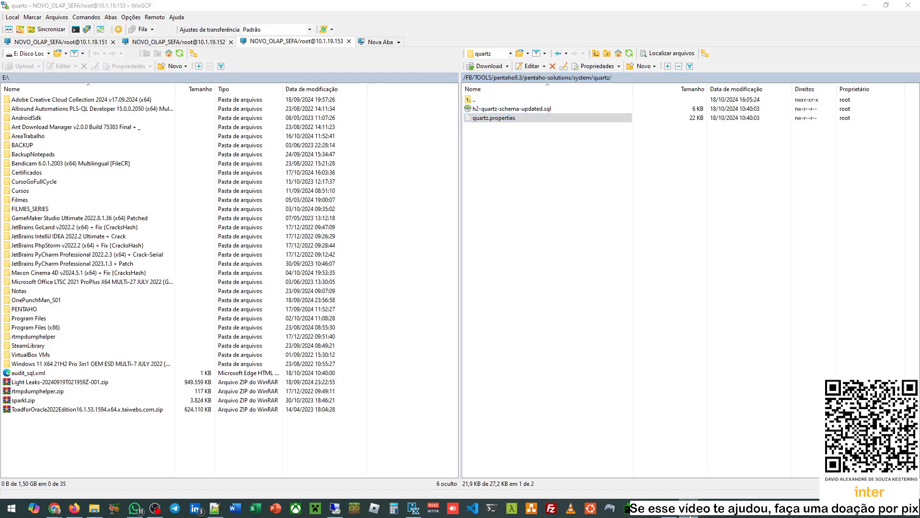
key(alt+Tab)
click(215, 507)
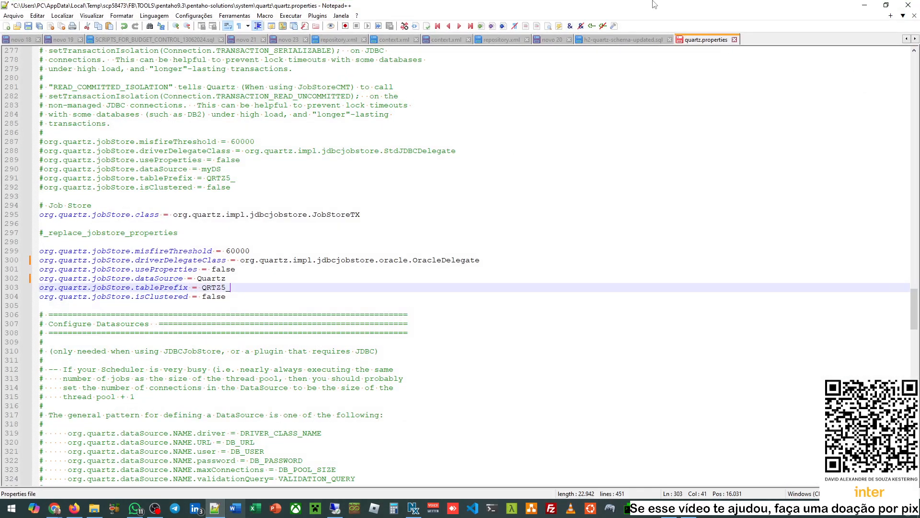
click(623, 39)
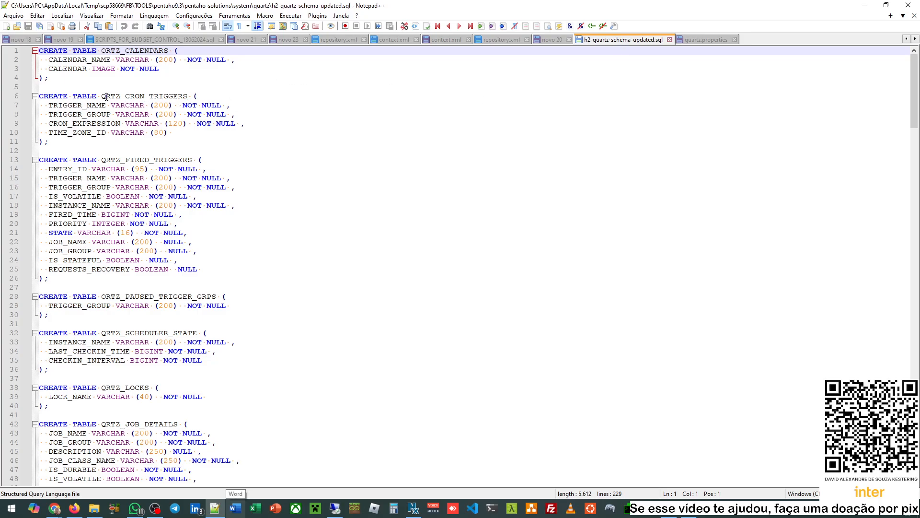
- Compare the schema's QRTZ_ table prefixes with the QRTZ5_ prefix in quartz.properties
drag(121, 50, 106, 51)
drag(125, 96, 101, 96)
click(127, 160)
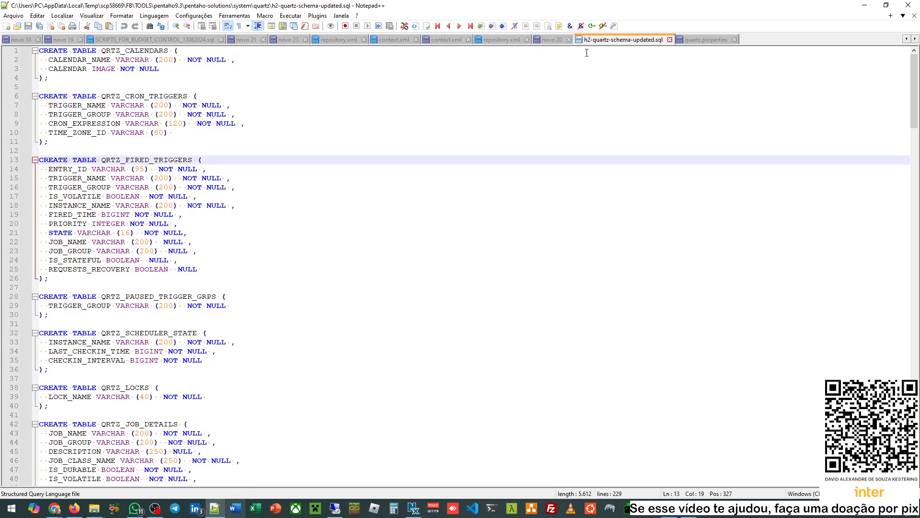
click(703, 39)
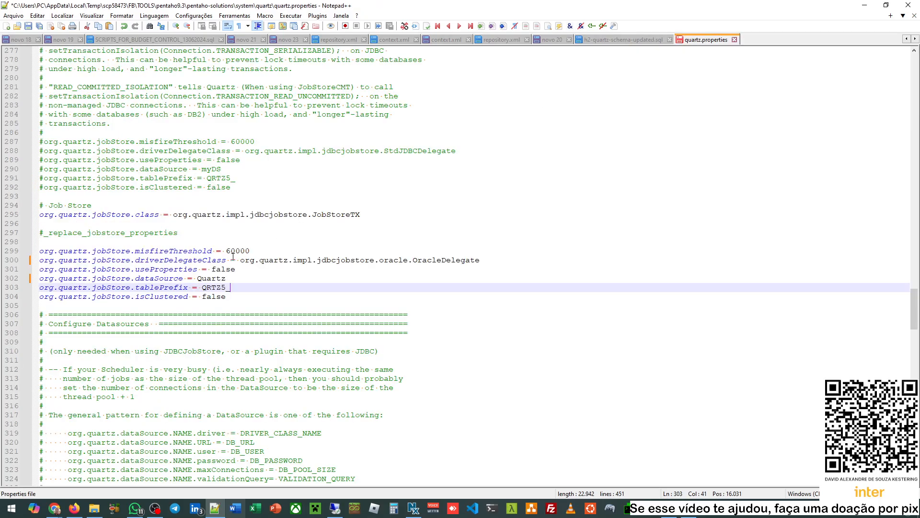
drag(221, 288, 227, 288)
key(Delete)
click(609, 42)
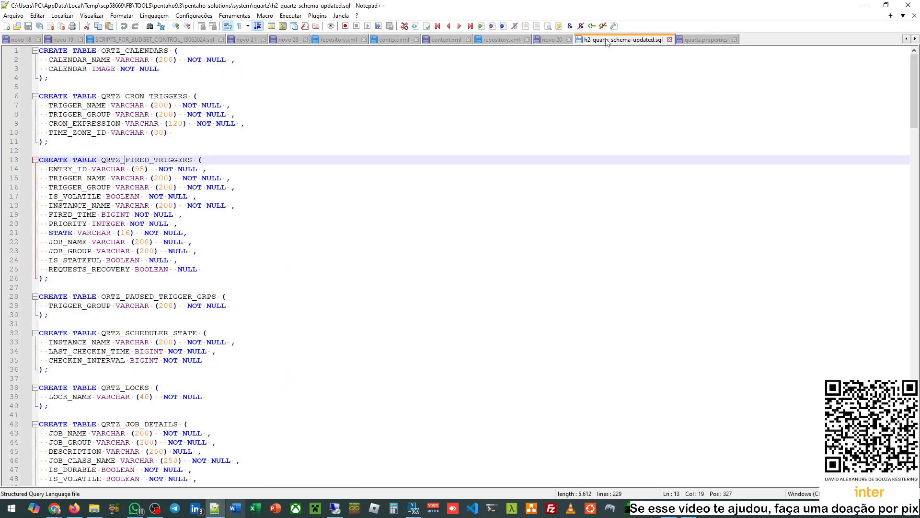
- Highlight QRTZ_JOB_DETAILS and QRTZ_TRIGGERS throughout the schema, then return to quartz.properties
scroll(125, 279, down, 6)
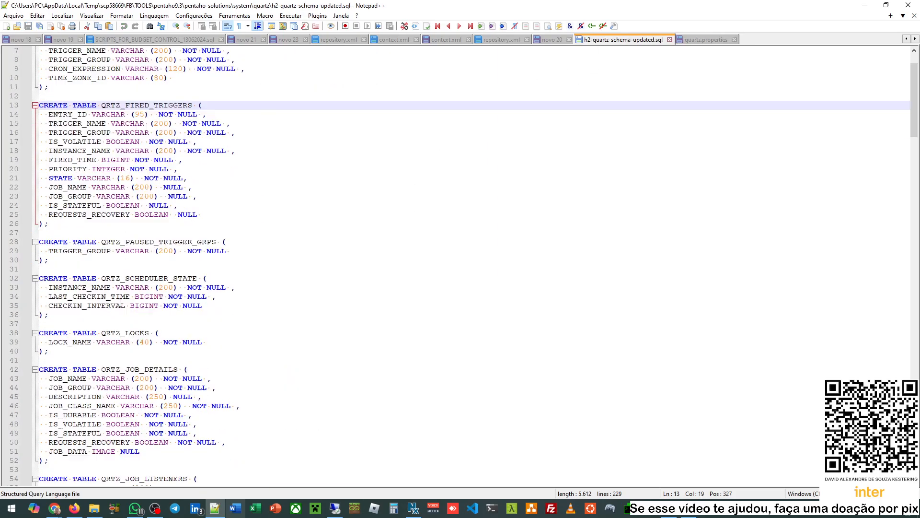
double_click(126, 261)
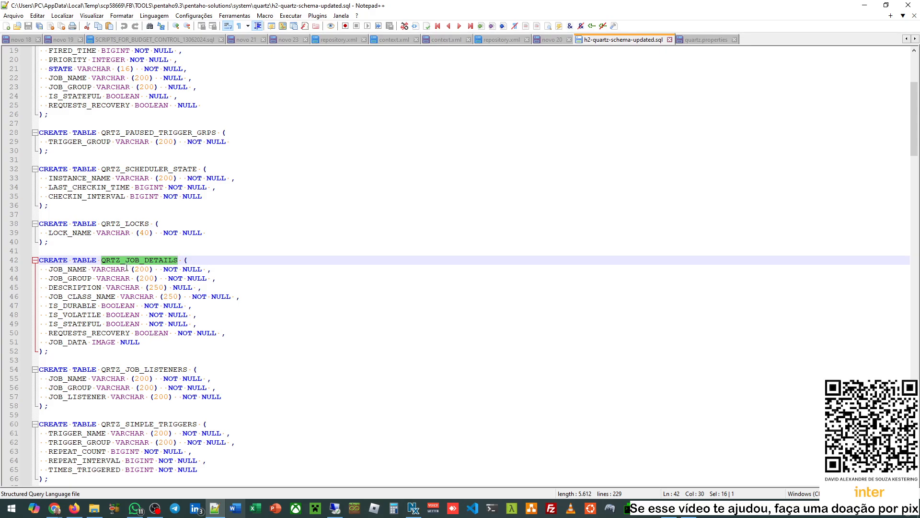
scroll(126, 263, down, 10)
scroll(126, 267, down, 15)
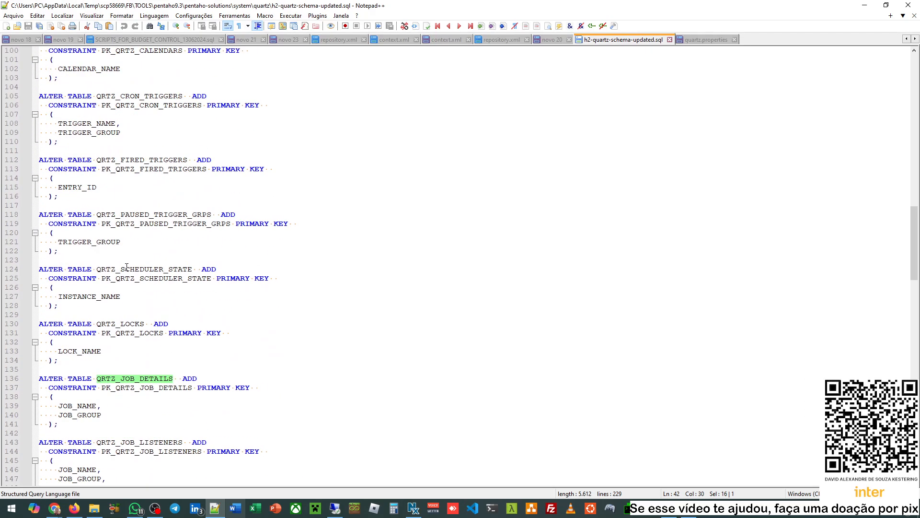
scroll(145, 303, down, 8)
scroll(147, 307, down, 15)
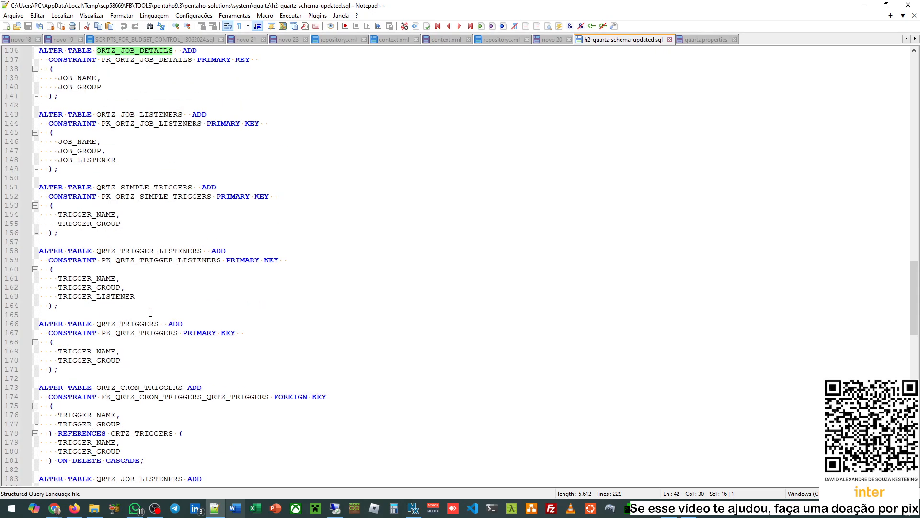
scroll(150, 313, down, 11)
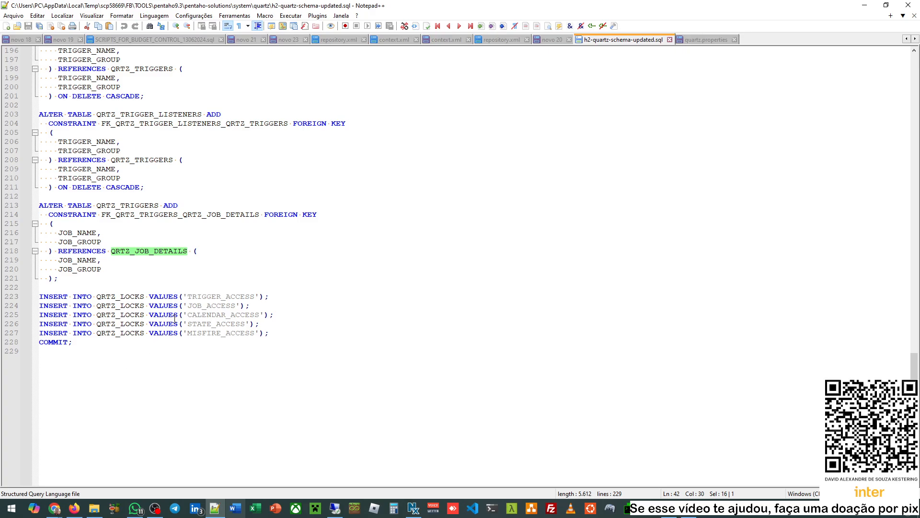
double_click(132, 205)
scroll(225, 217, up, 20)
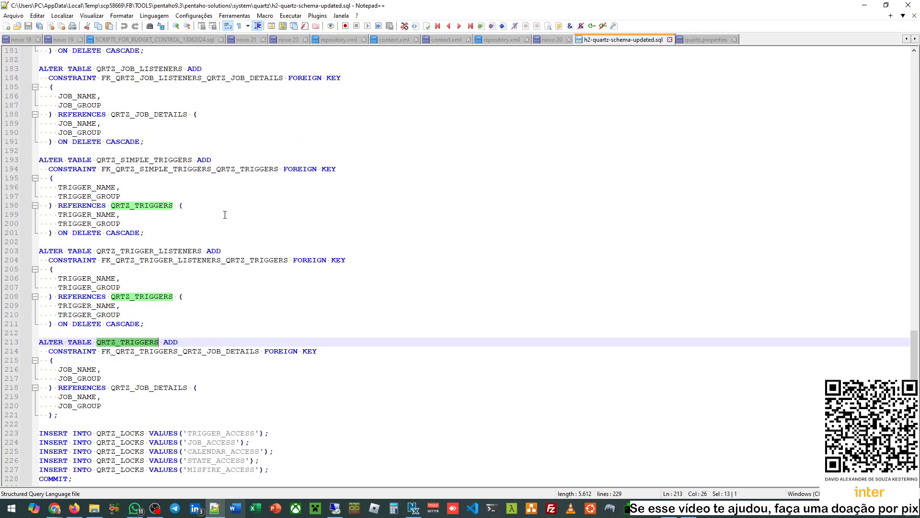
scroll(225, 216, up, 20)
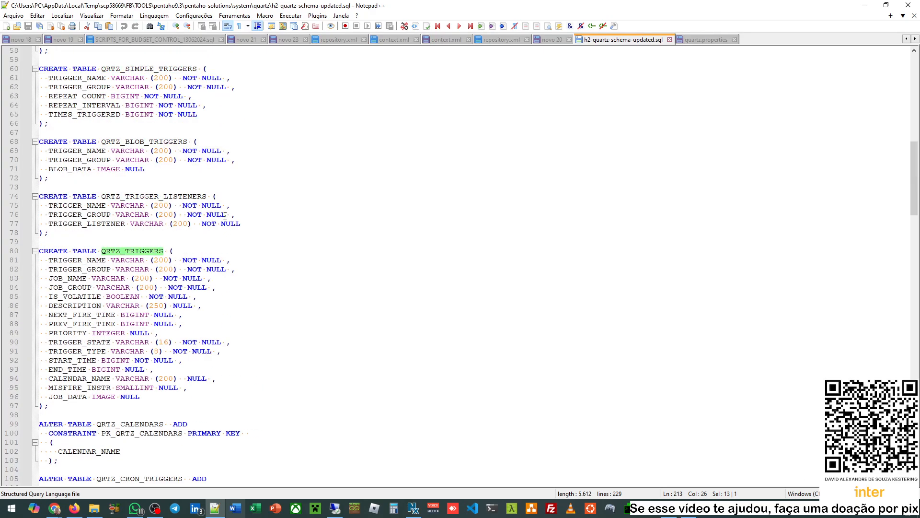
scroll(222, 218, up, 3)
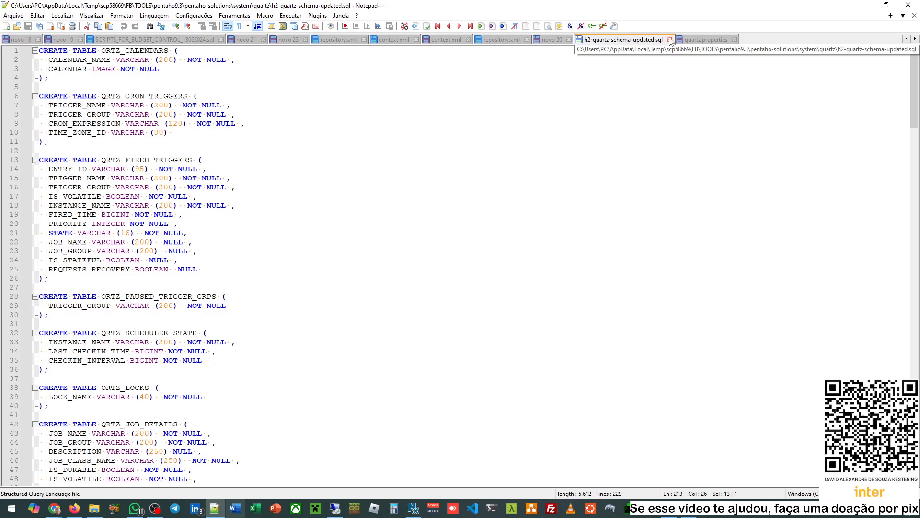
key(ctrl+Tab)
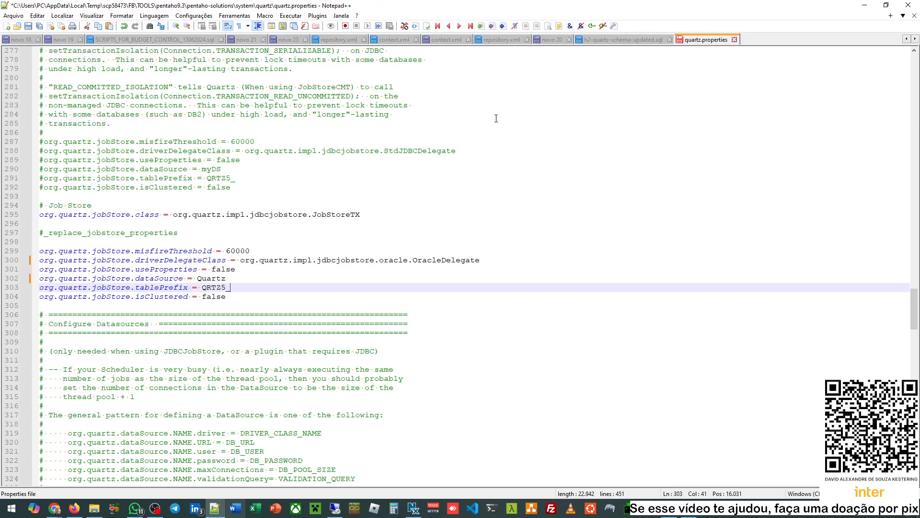
scroll(203, 333, up, 2)
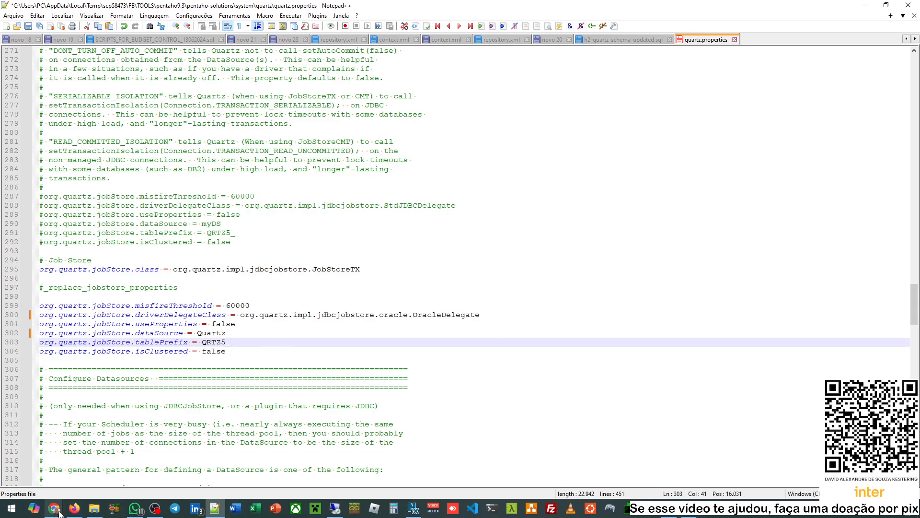
- Reread Step 1: Set up Quartz on Oracle, then return to quartz.properties in Notepad++
mouse_move(58, 511)
click(154, 460)
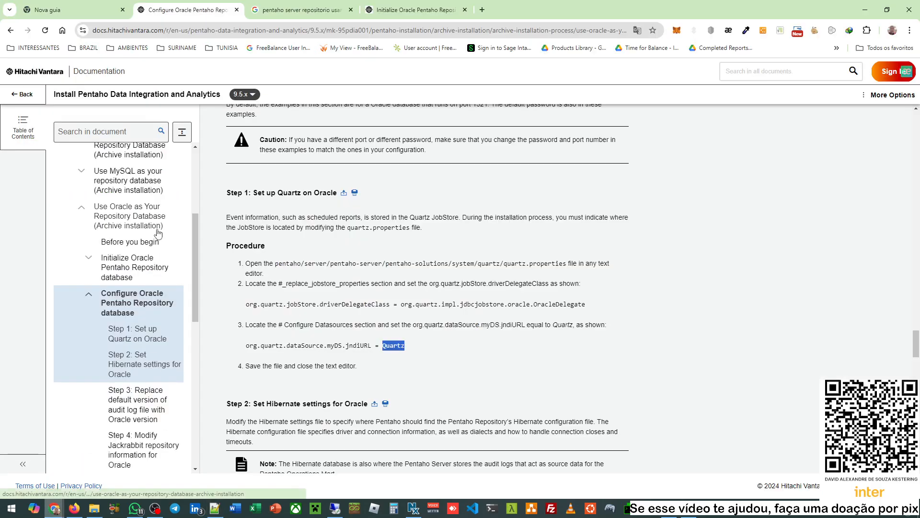
scroll(154, 225, up, 2)
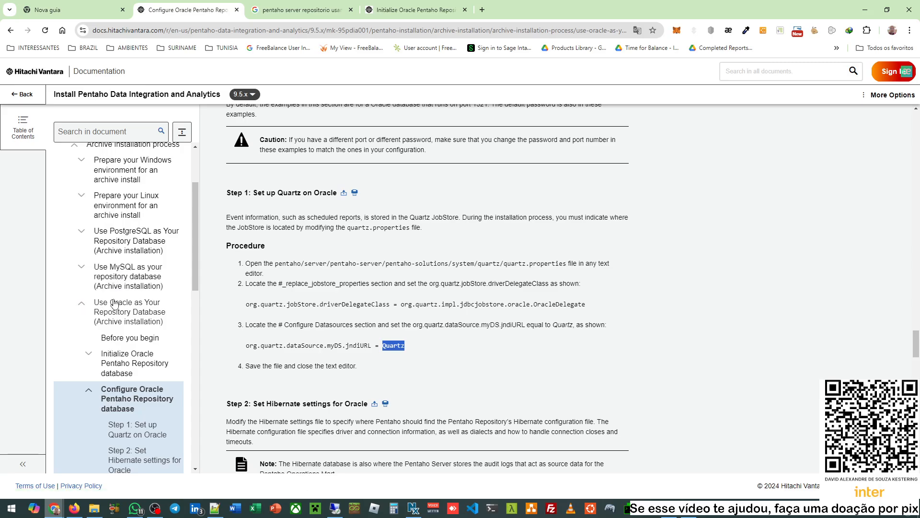
scroll(121, 301, down, 2)
scroll(121, 302, down, 4)
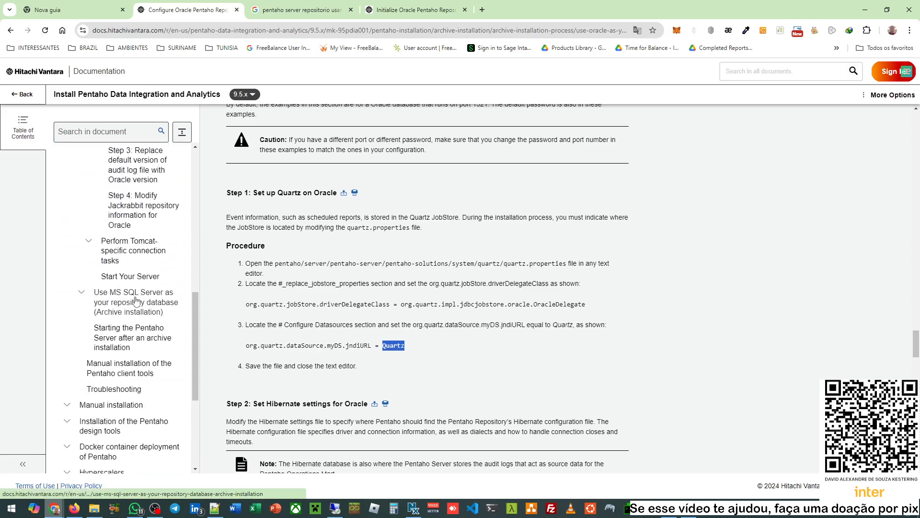
scroll(149, 302, up, 4)
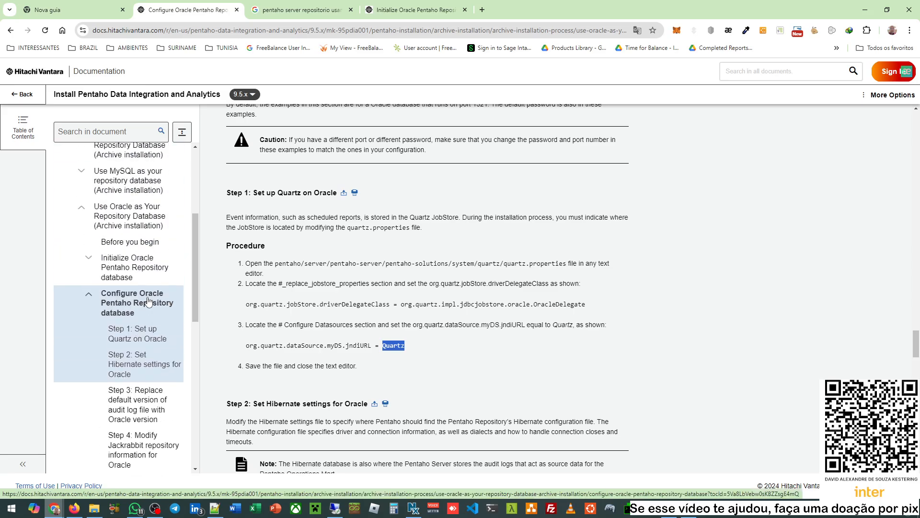
scroll(148, 302, down, 2)
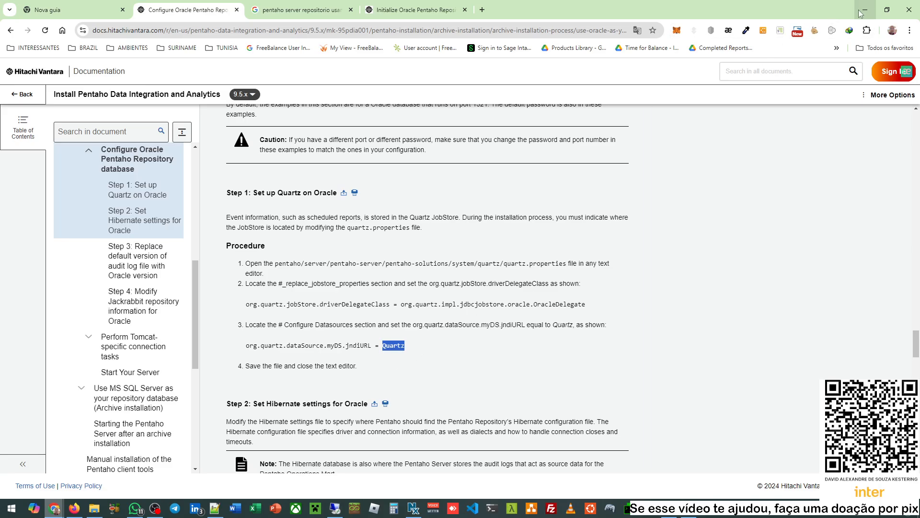
click(214, 508)
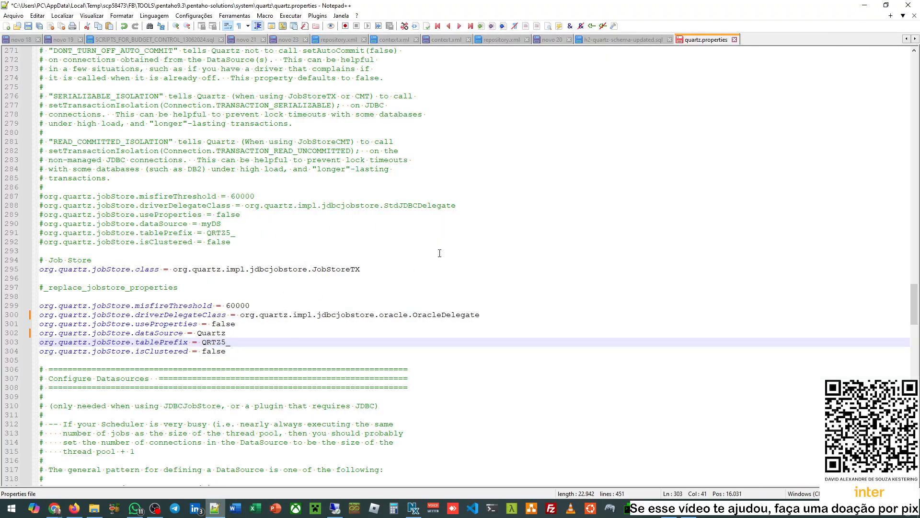
- Close quartz.properties without saving (Não) and h2-quartz-schema-updated.sql, then minimize Notepad++
click(462, 244)
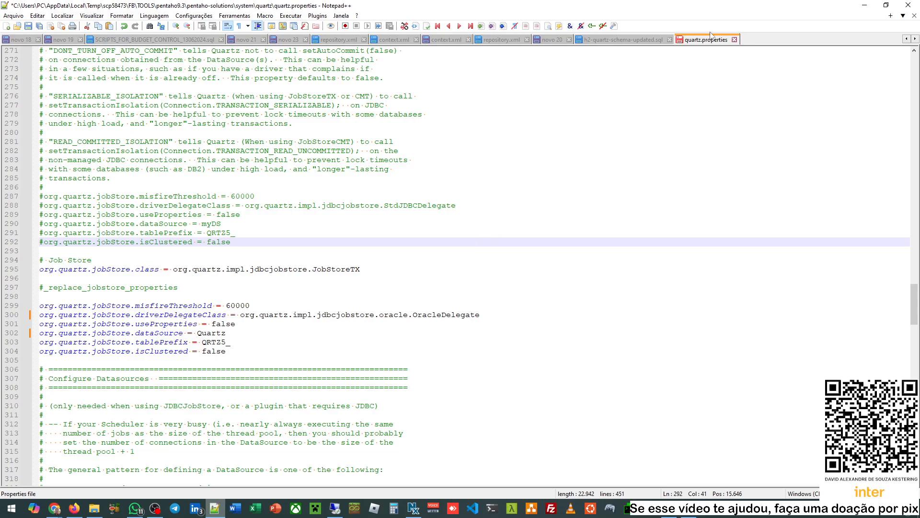
click(735, 39)
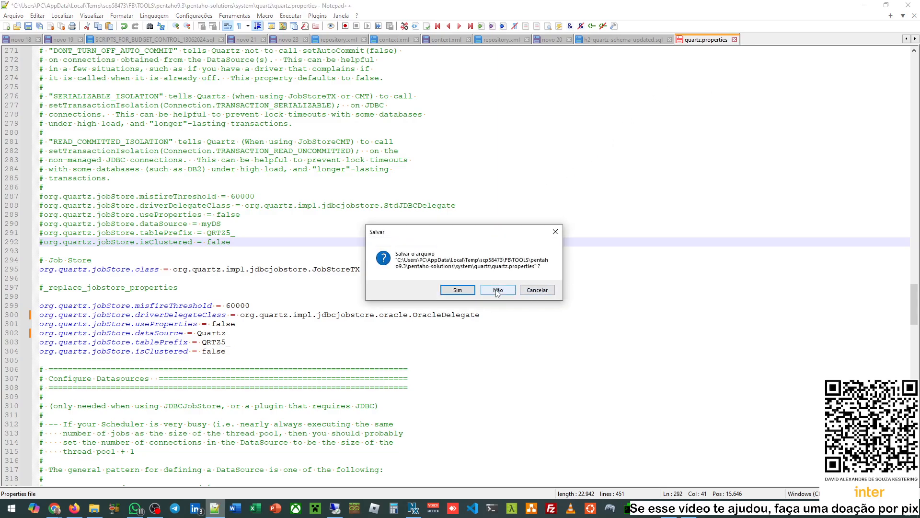
click(498, 290)
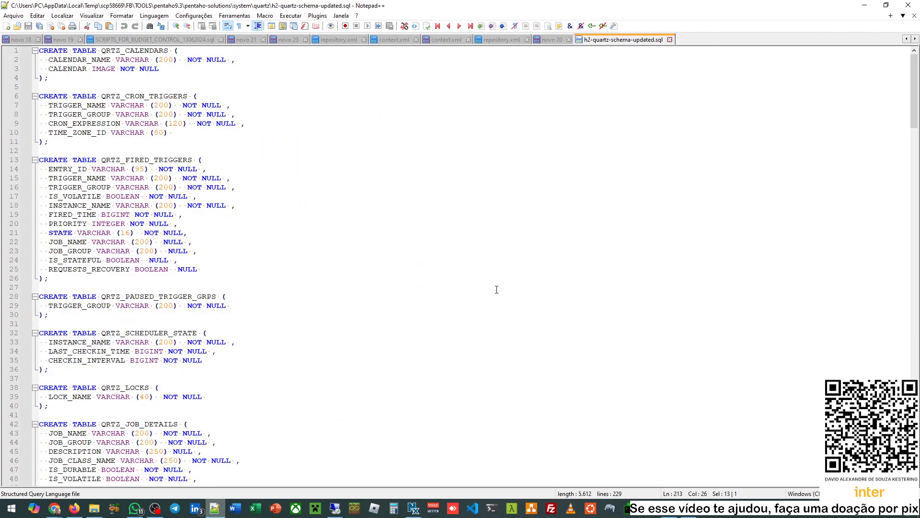
click(670, 40)
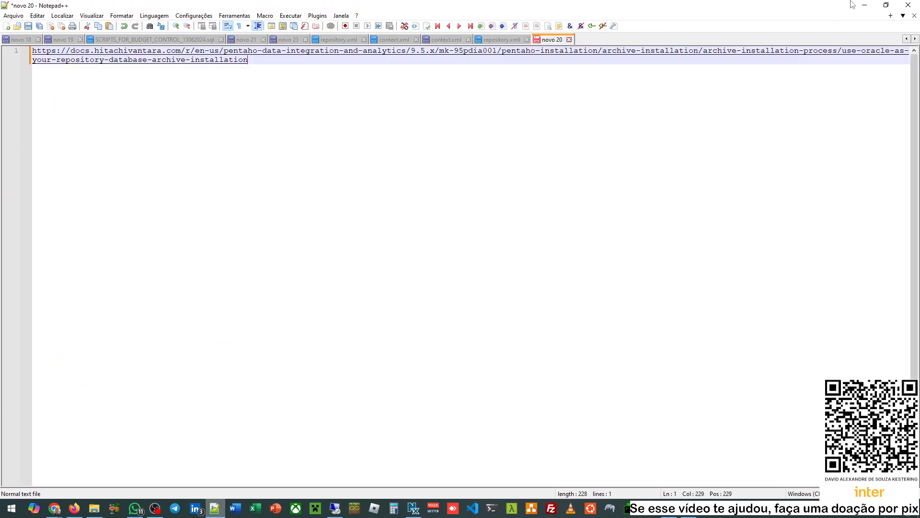
click(864, 5)
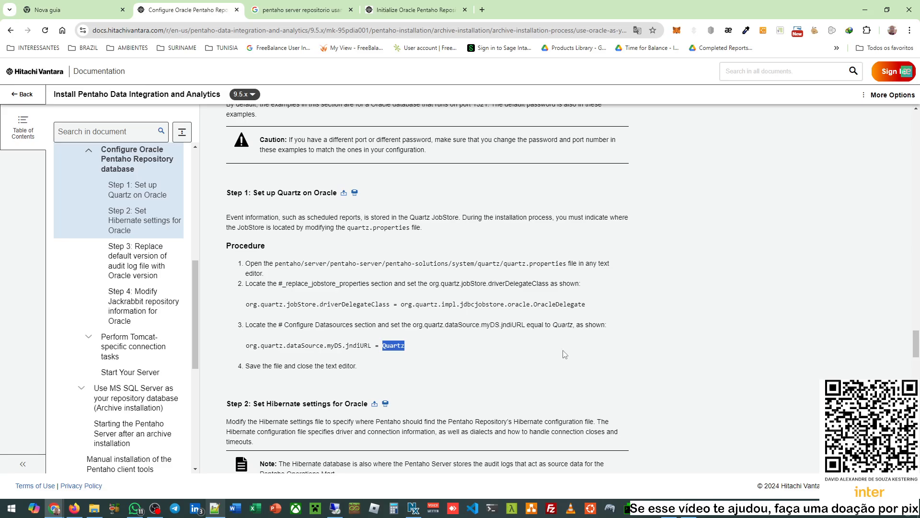
- Scroll the docs to Step 2: Hibernate settings
click(433, 345)
scroll(420, 348, down, 6)
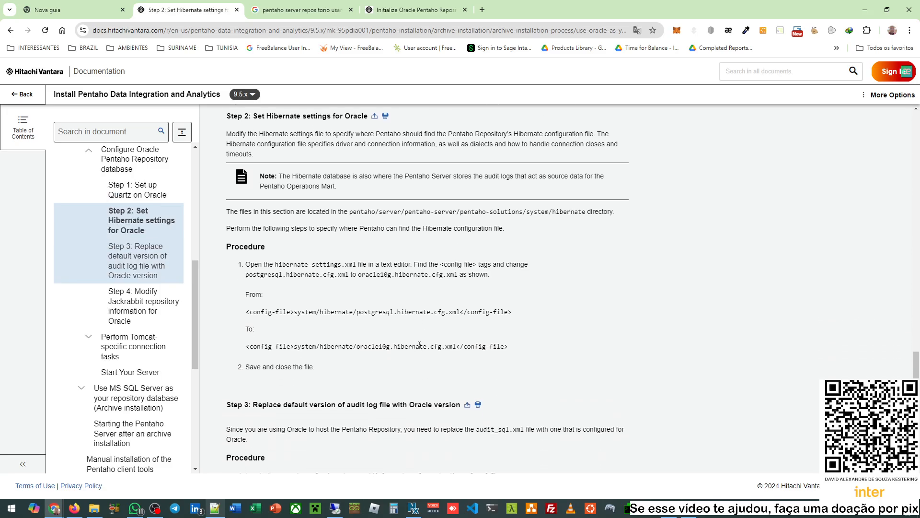
scroll(420, 349, up, 1)
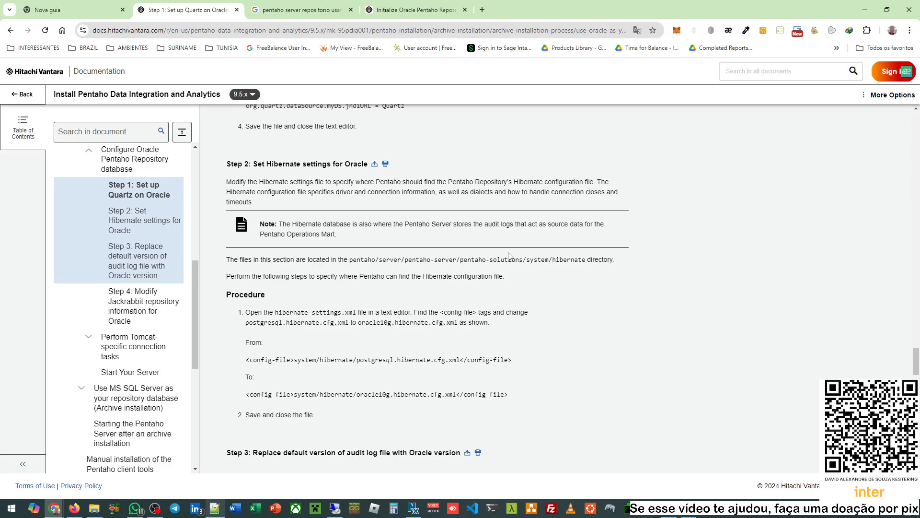
scroll(431, 150, up, 4)
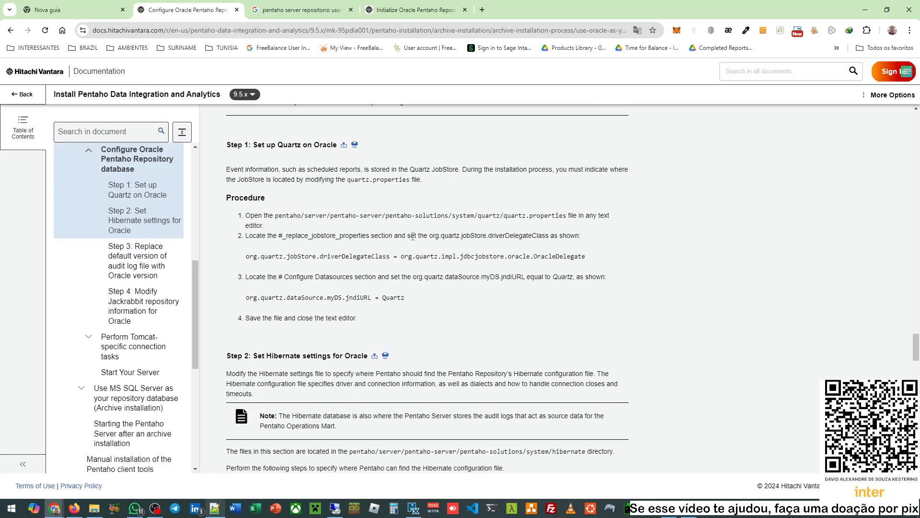
scroll(412, 237, down, 5)
scroll(445, 228, up, 2)
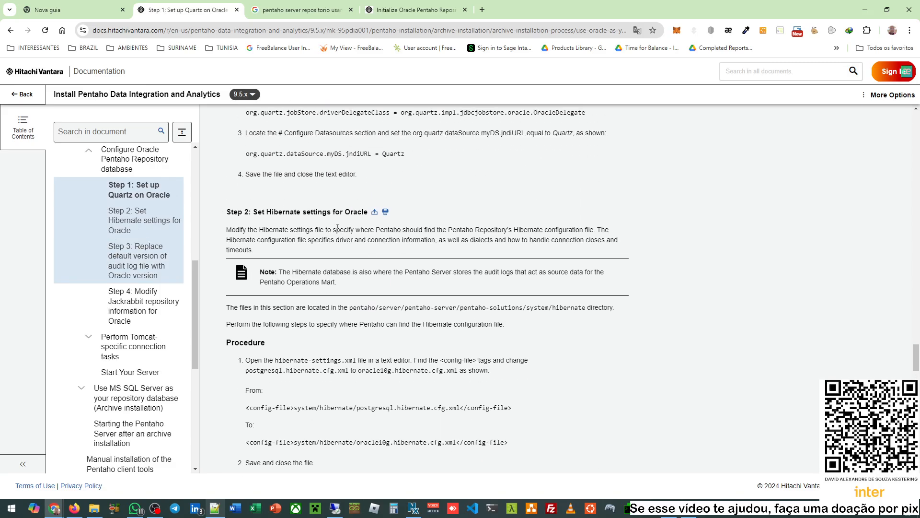
scroll(338, 228, down, 1)
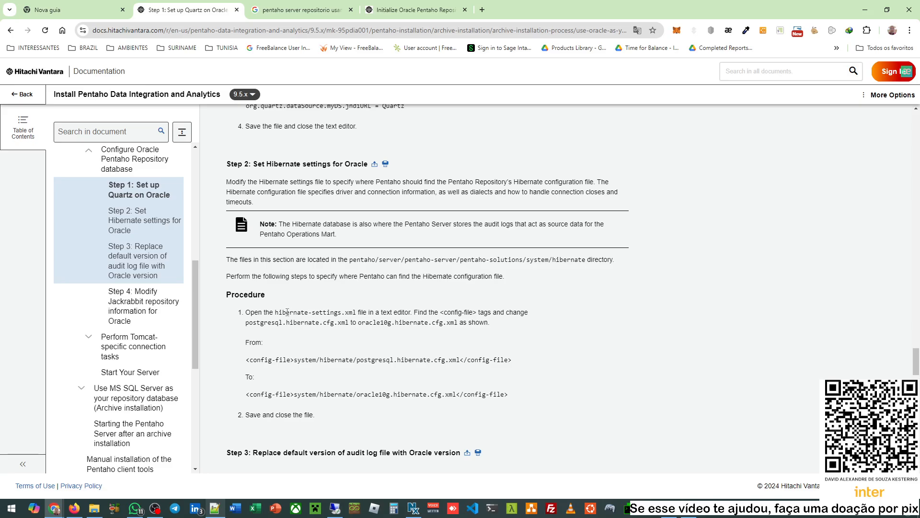
- Mark the hibernate-settings file and hibernate folder names, then go up to system in WinSCP
drag(286, 312, 351, 312)
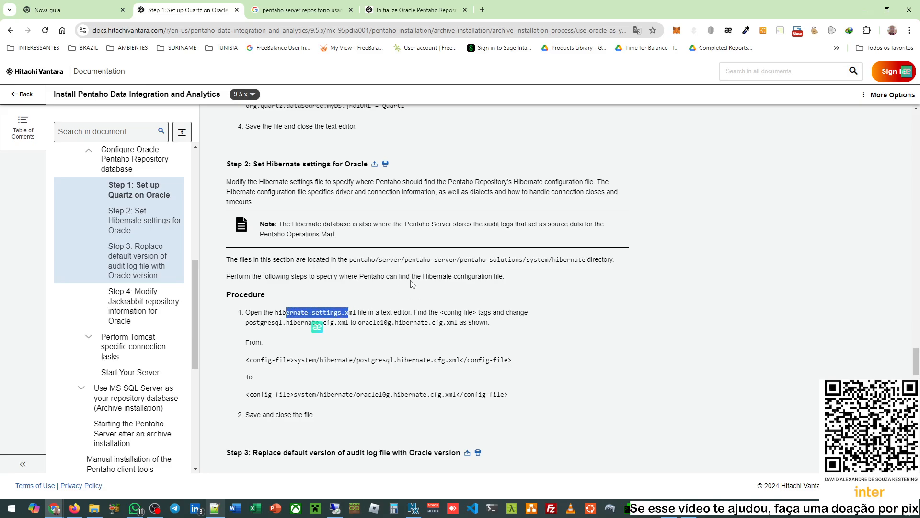
double_click(568, 259)
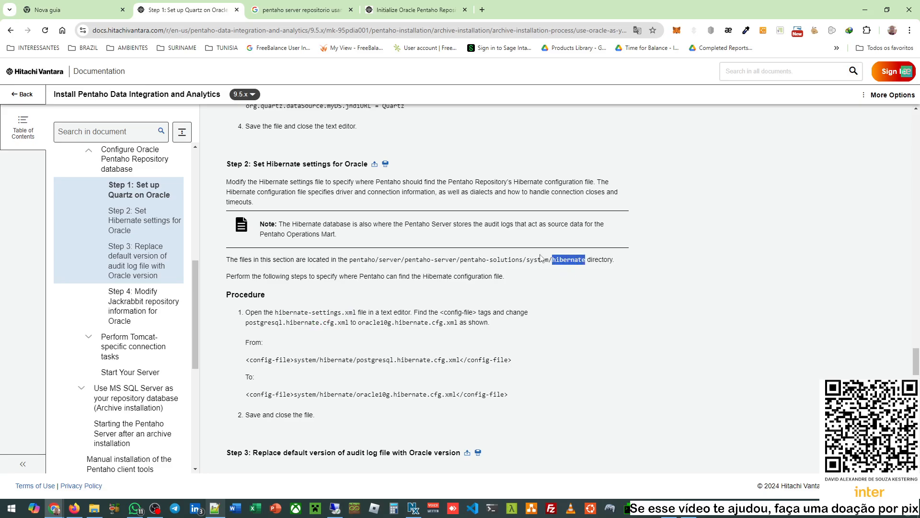
click(689, 508)
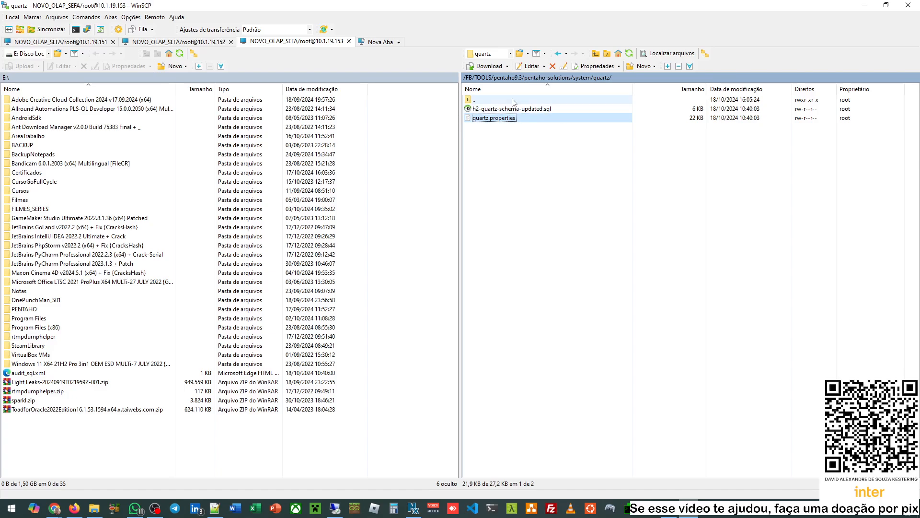
double_click(514, 101)
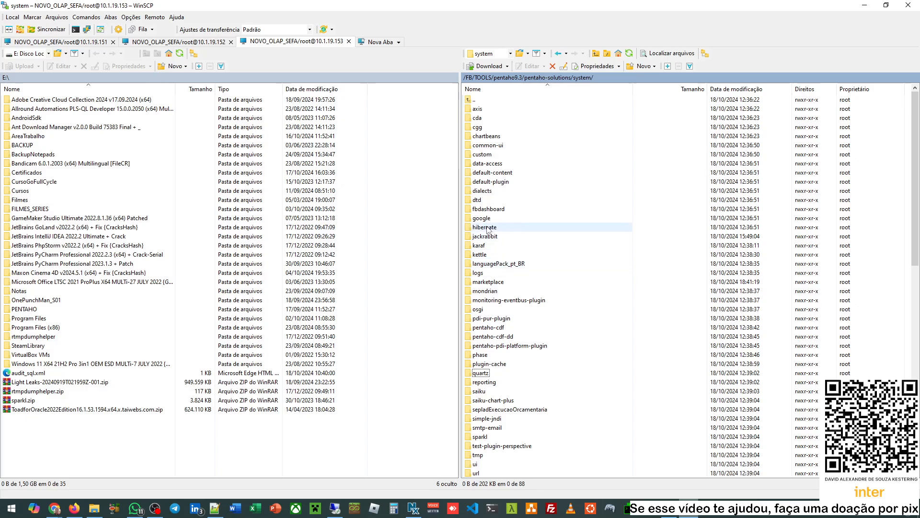
- Open the remote hibernate folder and edit hibernate-settings.xml in Notepad++ through Editar
double_click(487, 228)
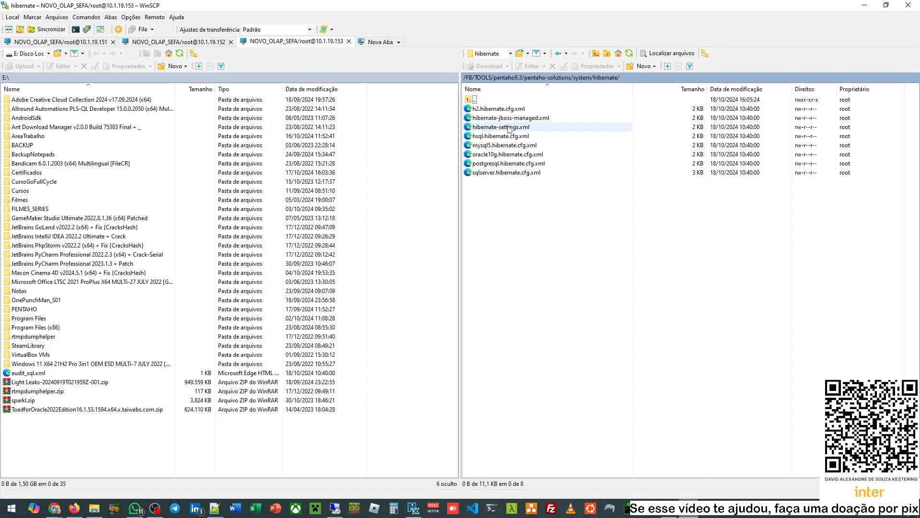
right_click(509, 128)
mouse_move(617, 144)
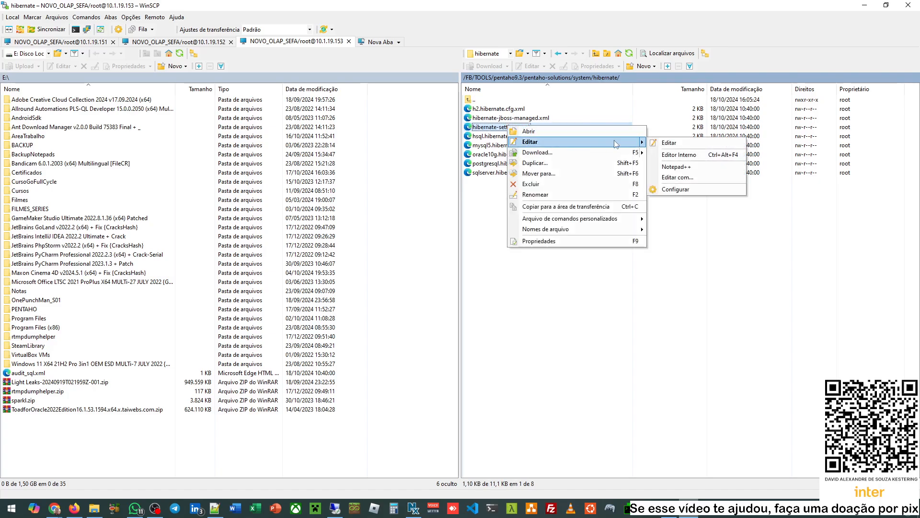
click(685, 167)
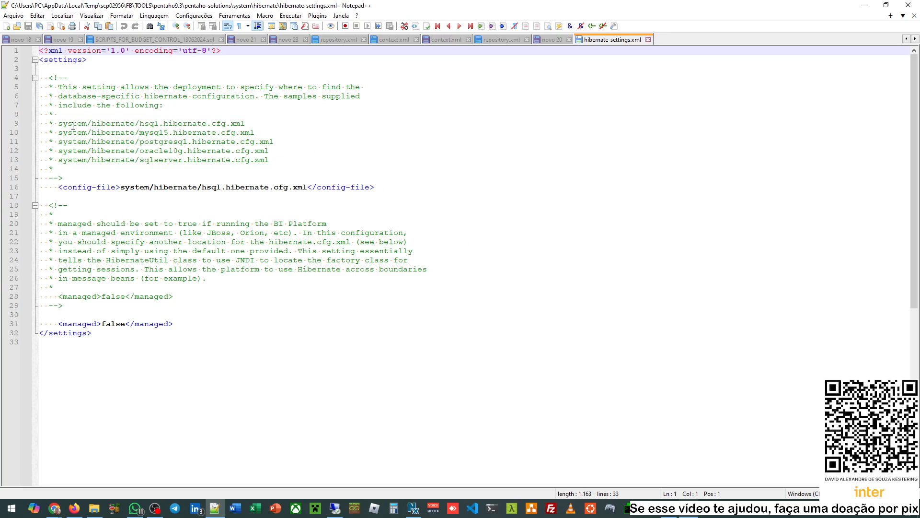
- Compare the sample config paths with the current hsql config-file value, then select oracle10g on line 12
drag(77, 126, 241, 153)
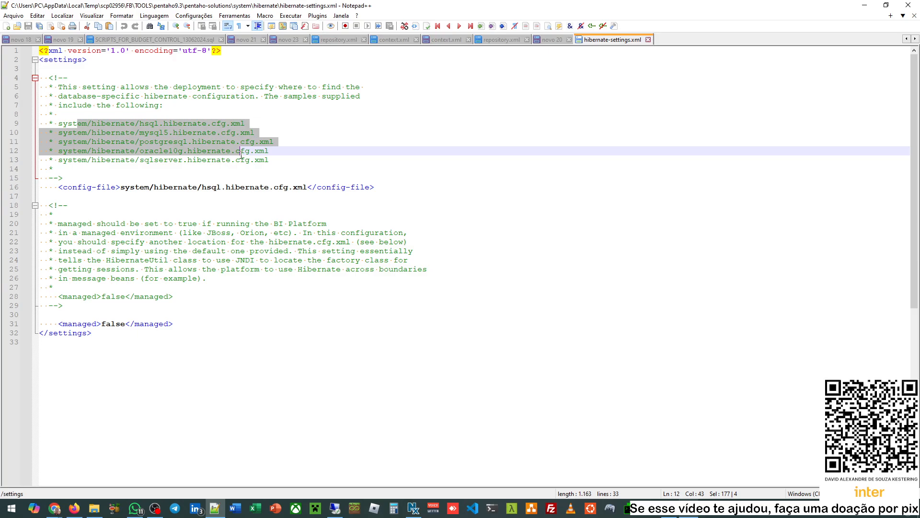
click(193, 126)
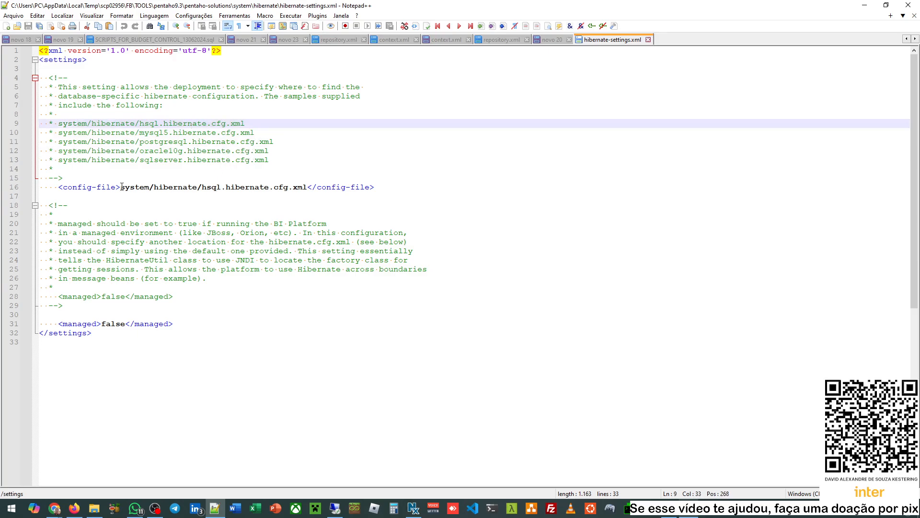
drag(122, 188, 304, 187)
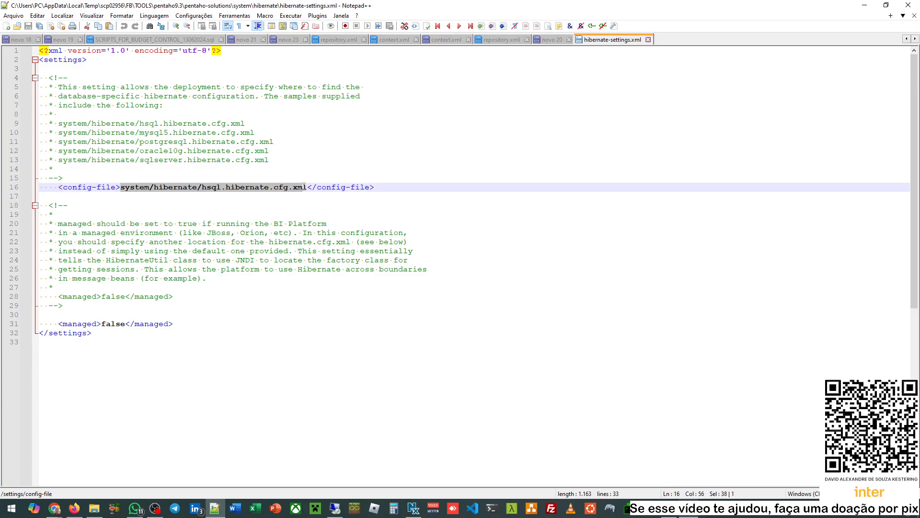
double_click(172, 152)
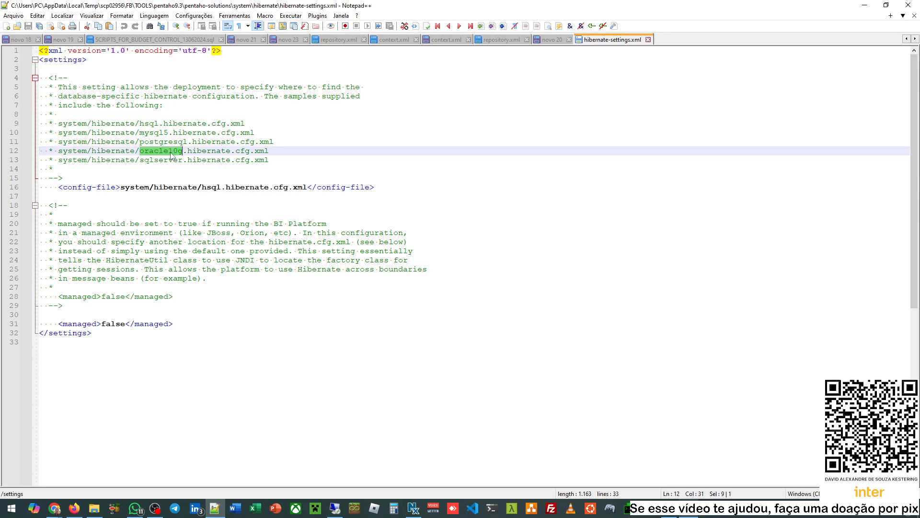
click(153, 124)
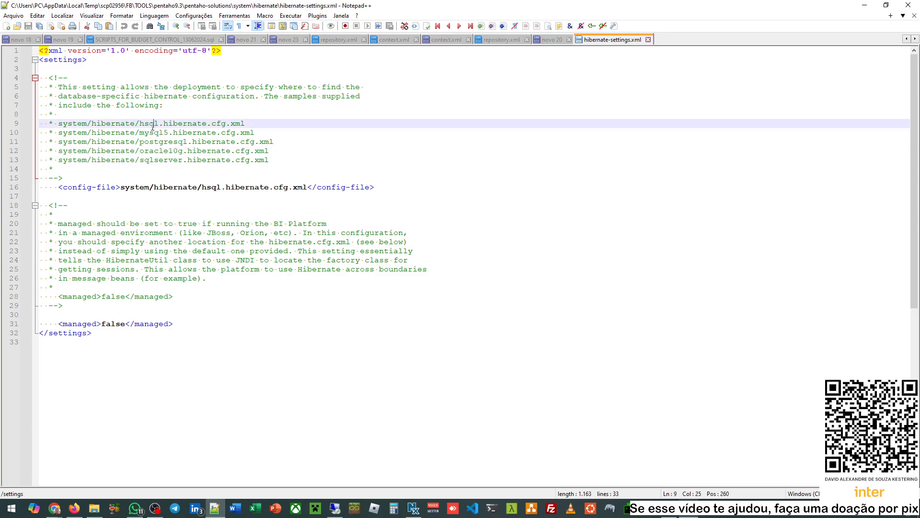
click(162, 135)
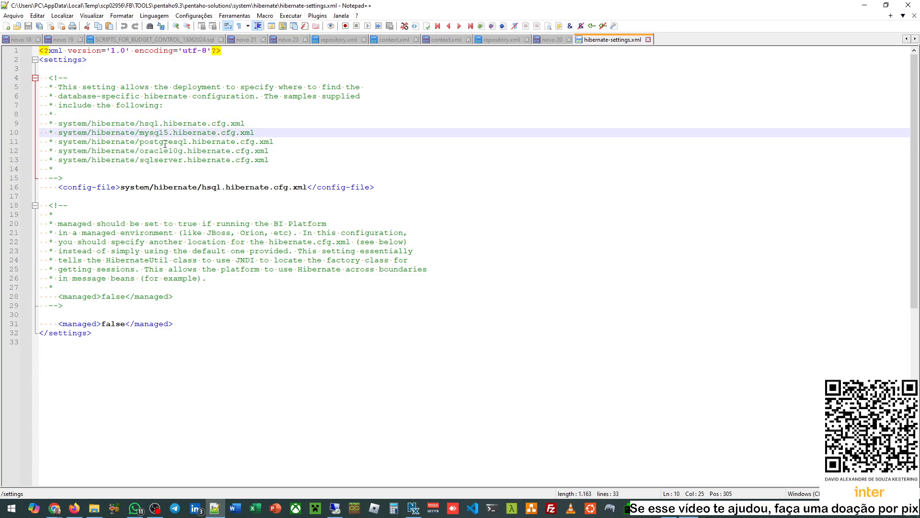
click(163, 143)
click(161, 152)
click(159, 160)
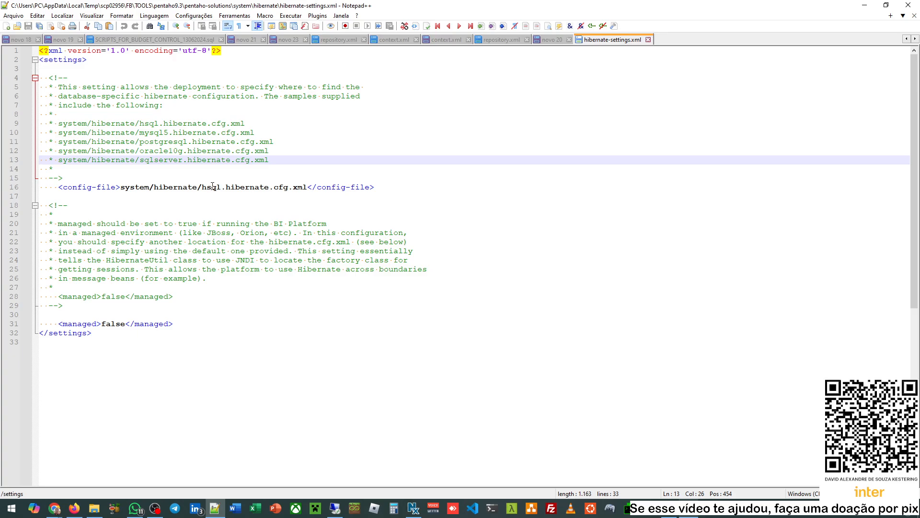
double_click(167, 151)
key(ctrl+c)
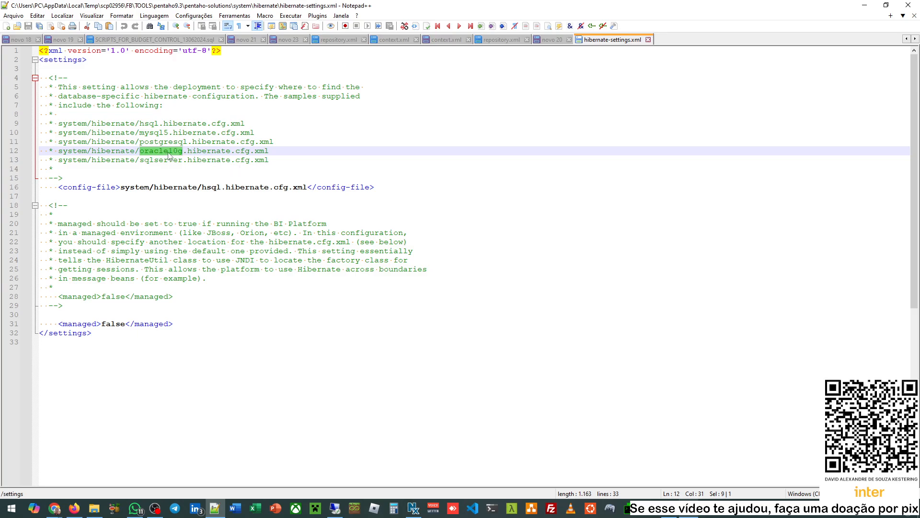
- Replace hsql with oracle10g in the config-file path, then close hibernate-settings.xml and answer the save prompt
double_click(213, 187)
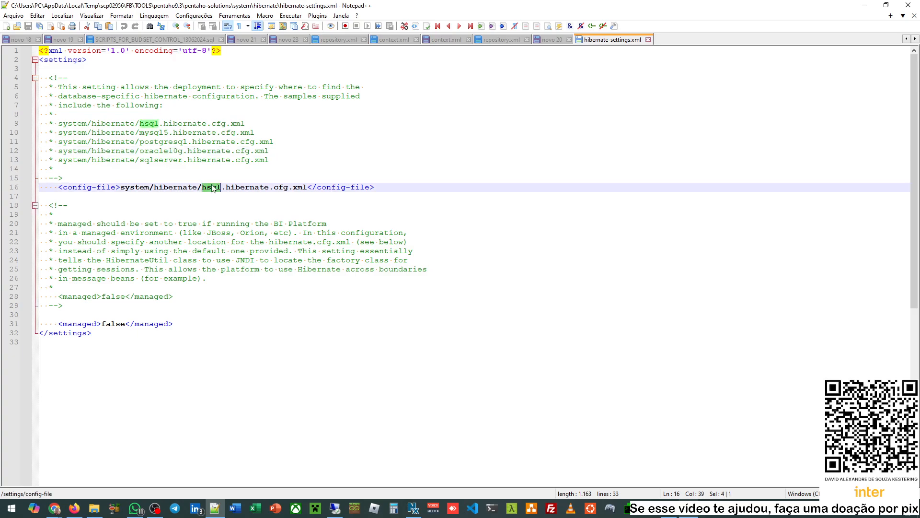
key(ctrl+v)
click(366, 139)
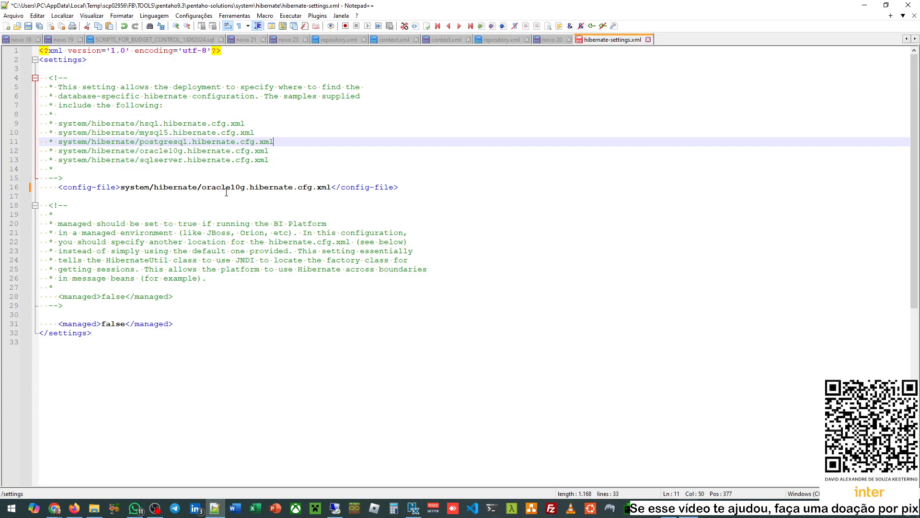
double_click(226, 188)
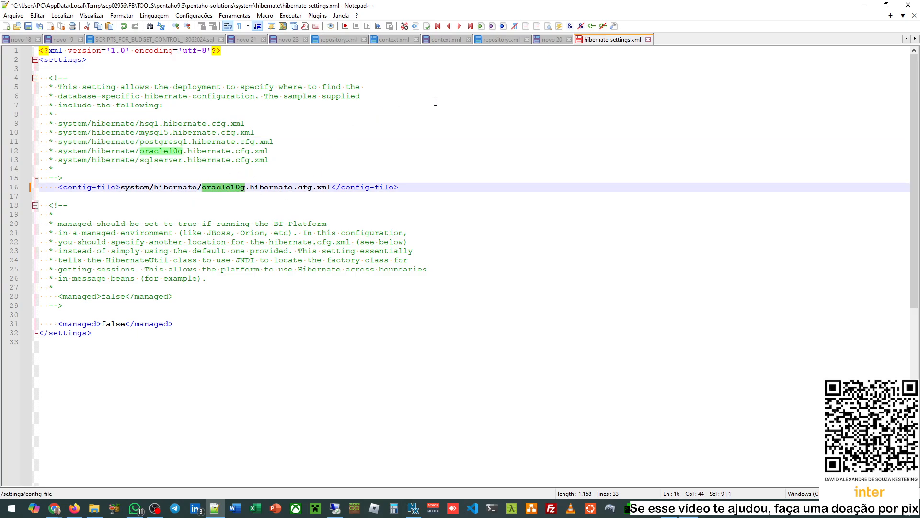
click(649, 40)
click(510, 290)
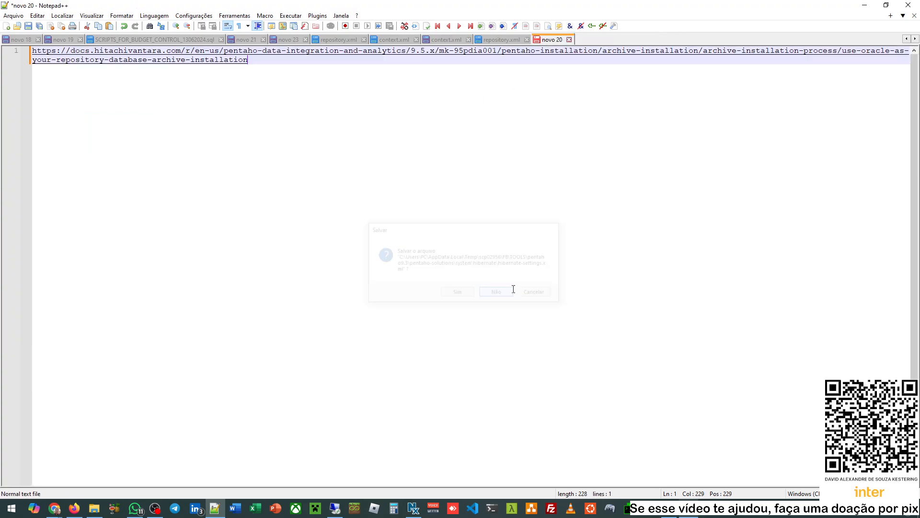
- Minimize Notepad++, move WinSCP up to the remote system folder, and bring back the Pentaho documentation
click(865, 5)
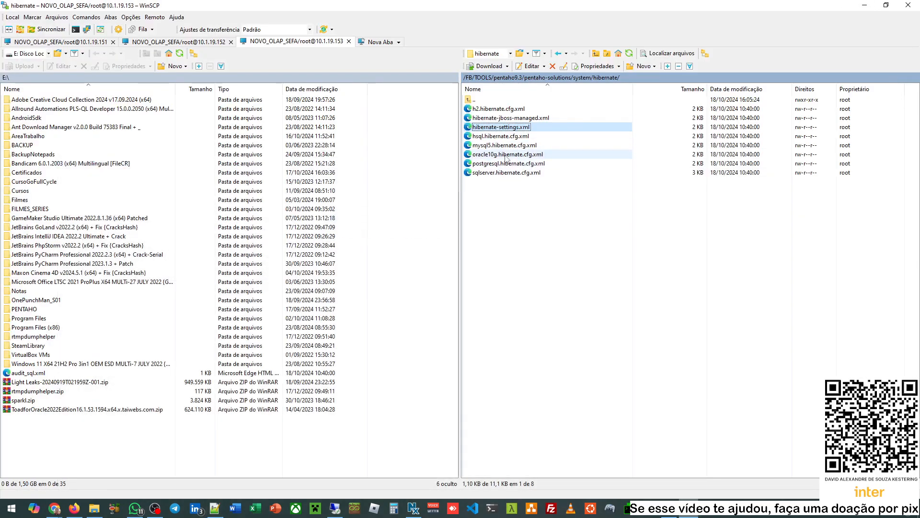
double_click(502, 101)
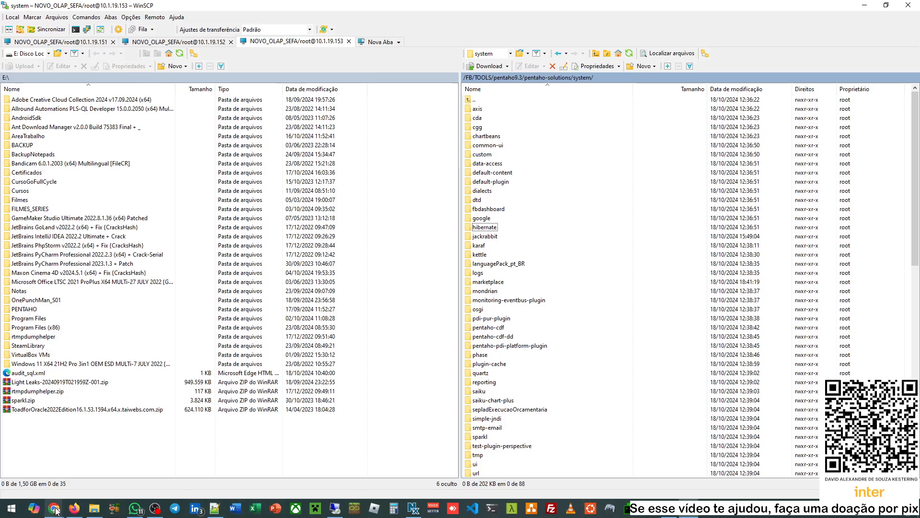
mouse_move(56, 510)
click(158, 463)
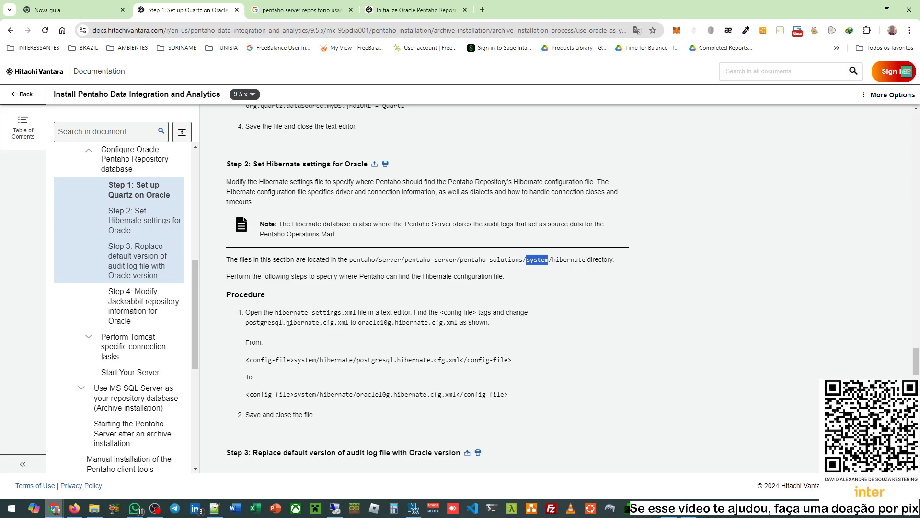
- Review Step 2's change of the hibernate config file from postgresql to oracle10g
drag(289, 322, 331, 323)
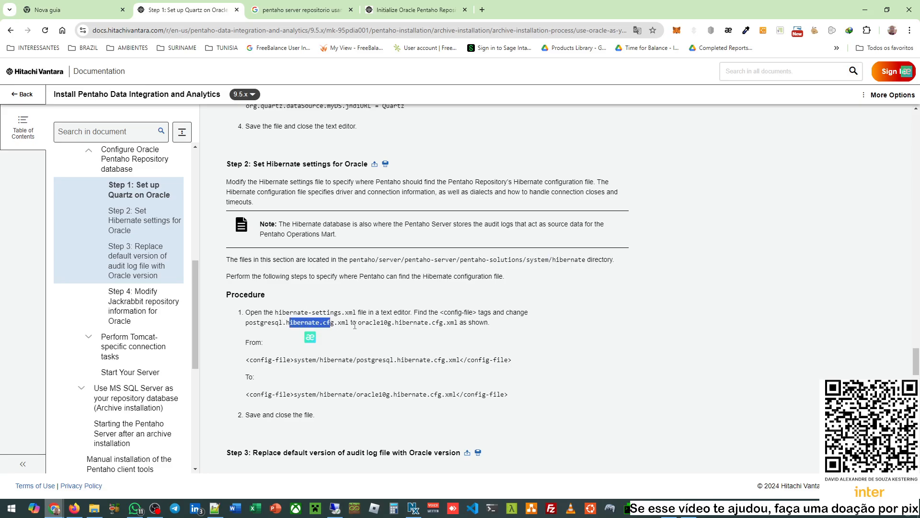
click(339, 326)
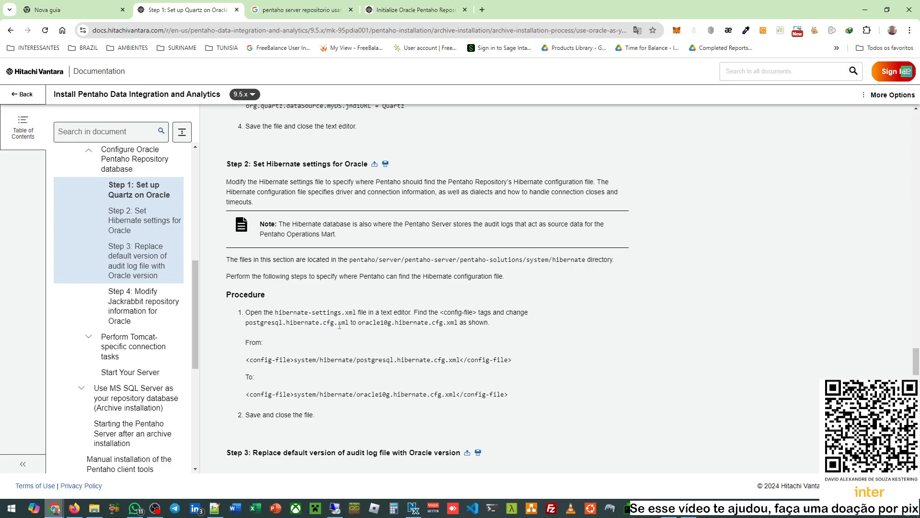
double_click(378, 360)
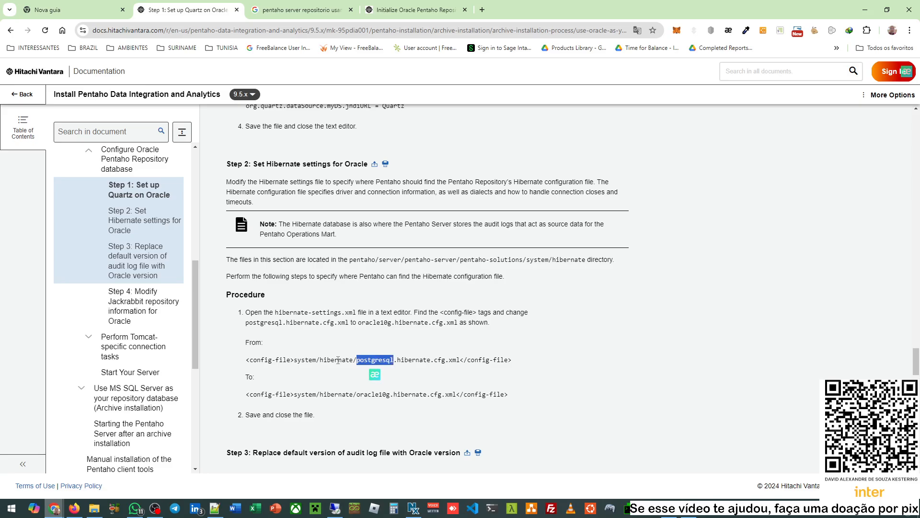
double_click(368, 394)
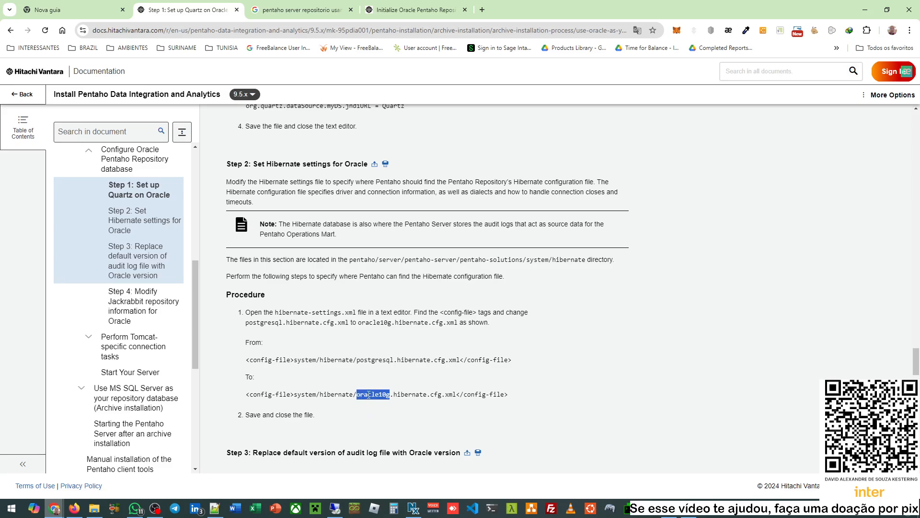
- Read Step 3's dialects/oracle10g/audit_sql.xml path and its system destination, then return to WinSCP
scroll(374, 391, down, 3)
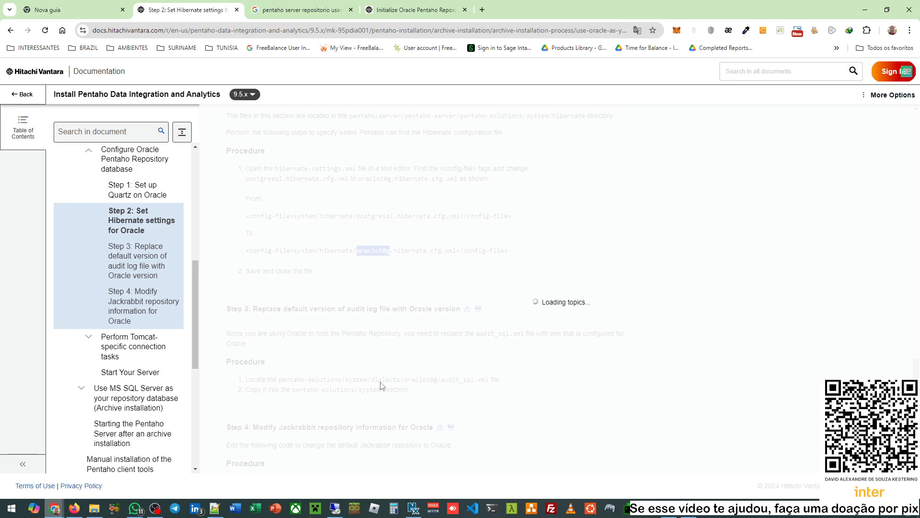
scroll(382, 382, down, 2)
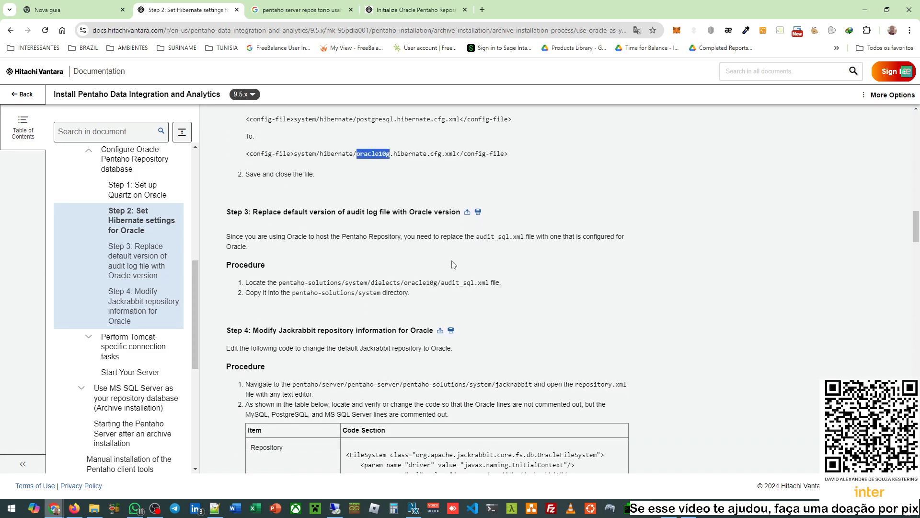
double_click(465, 283)
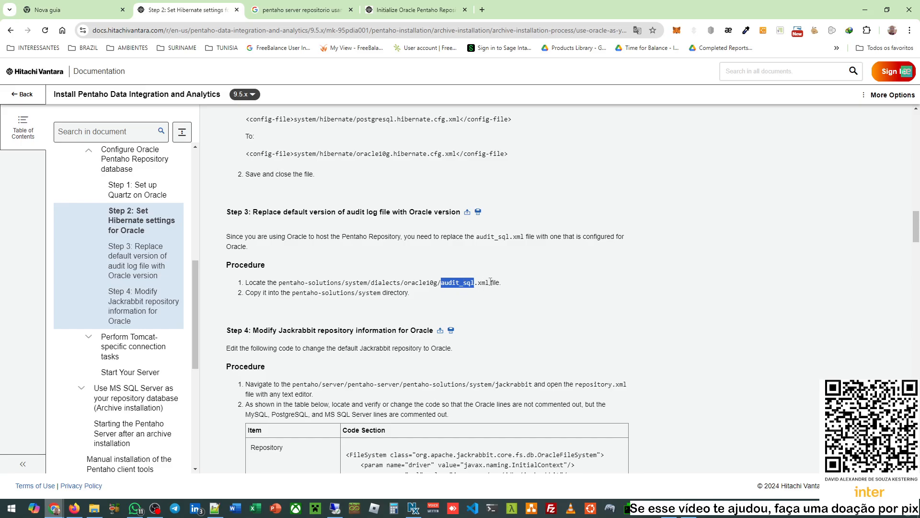
double_click(379, 283)
double_click(422, 283)
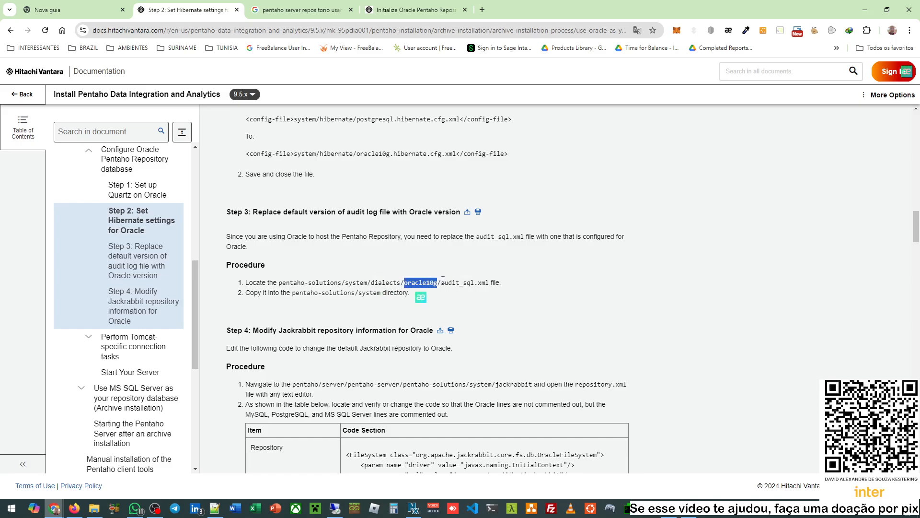
drag(449, 283, 482, 280)
drag(366, 293, 393, 293)
click(351, 287)
double_click(359, 292)
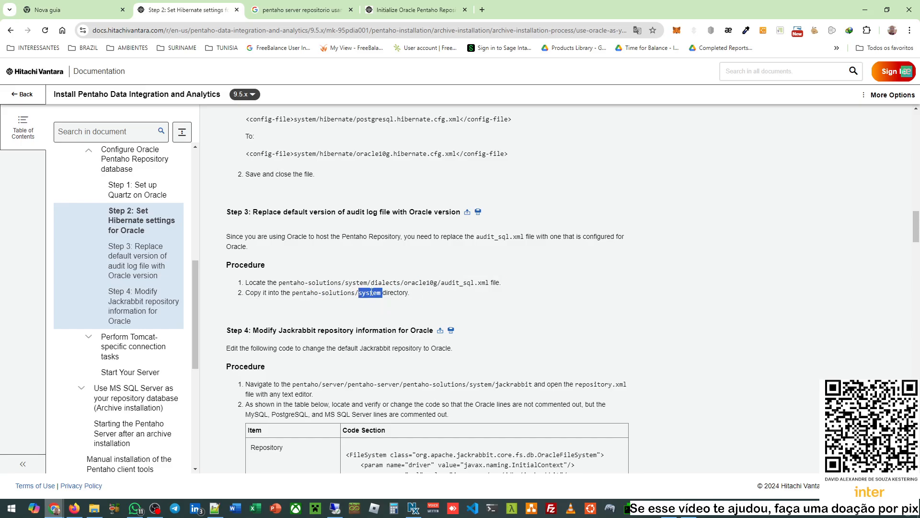
click(479, 300)
key(alt+Tab)
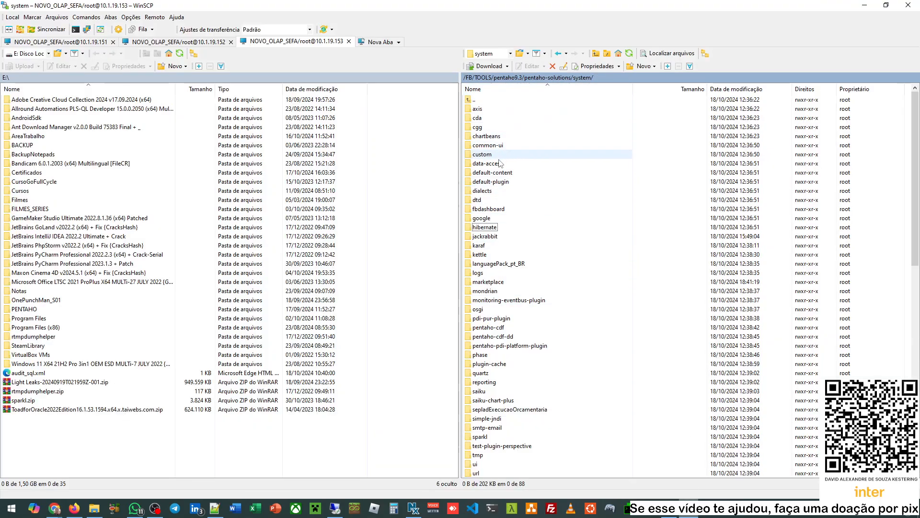
- Download audit_sql.xml from dialects/oracle10g to the local E:\ drive
double_click(487, 192)
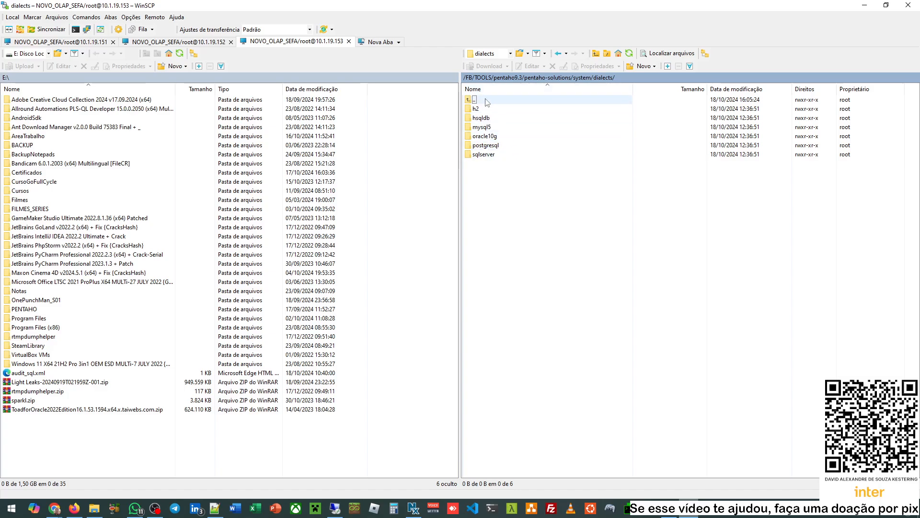
double_click(497, 138)
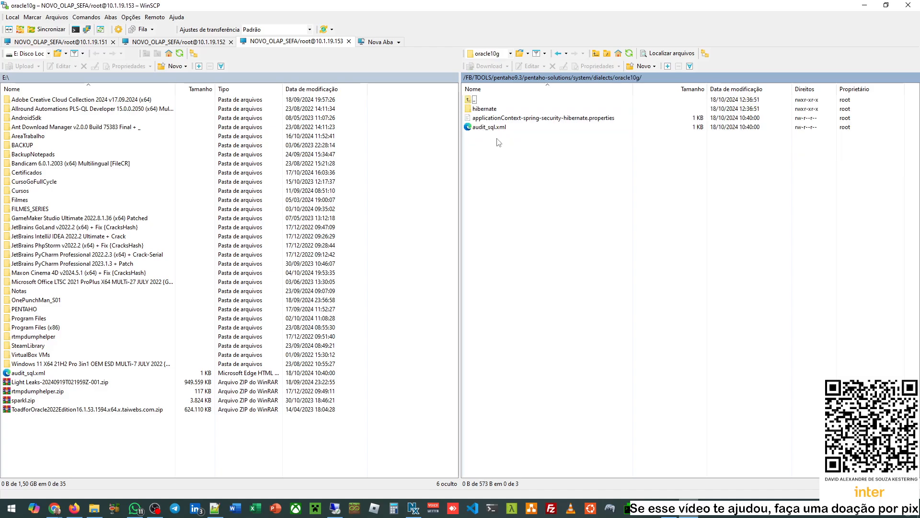
click(488, 127)
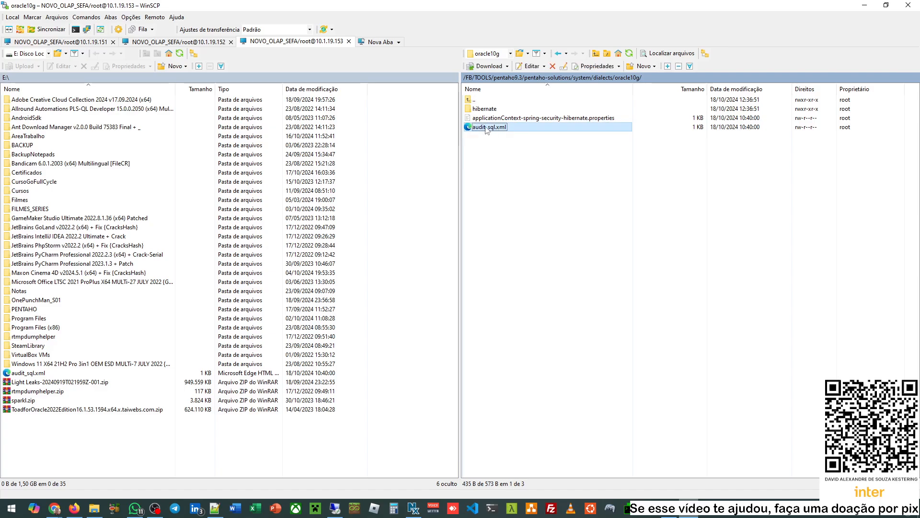
drag(487, 129, 420, 210)
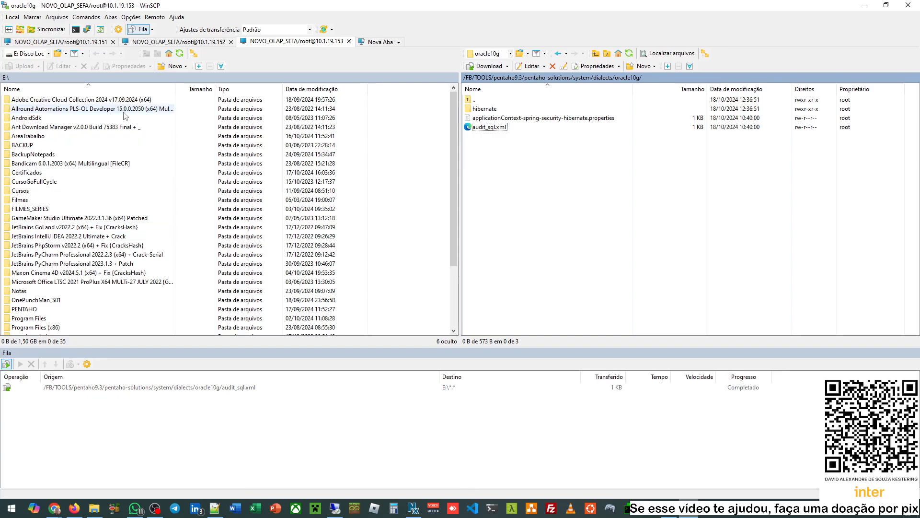
- Go back up to the remote system folder and upload the local audit_sql.xml into it
double_click(488, 101)
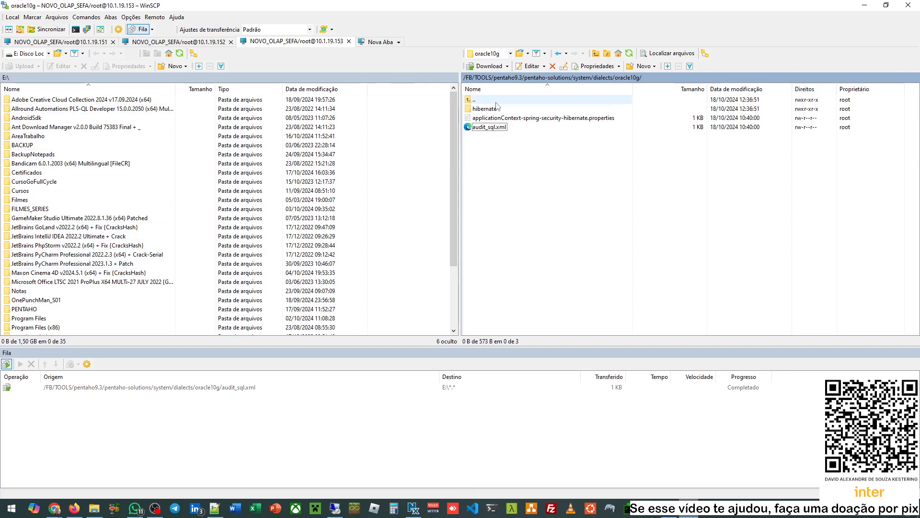
double_click(487, 101)
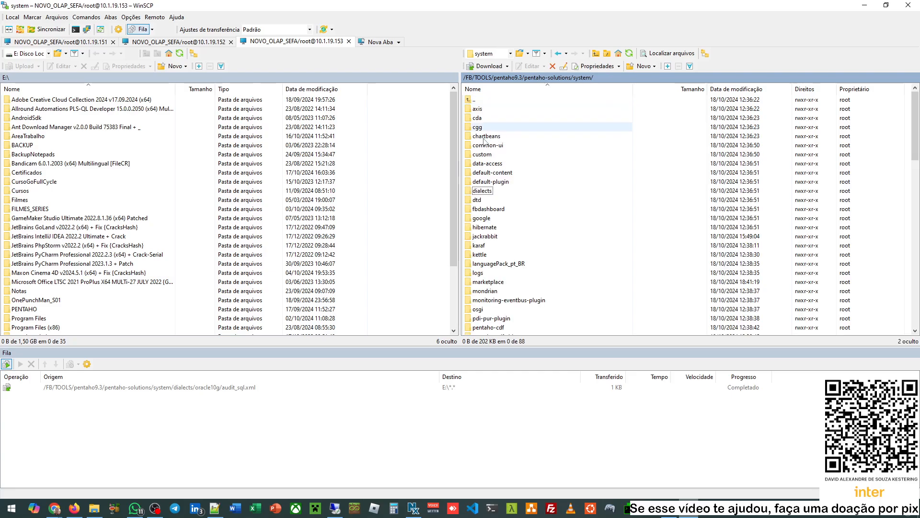
scroll(33, 287, down, 3)
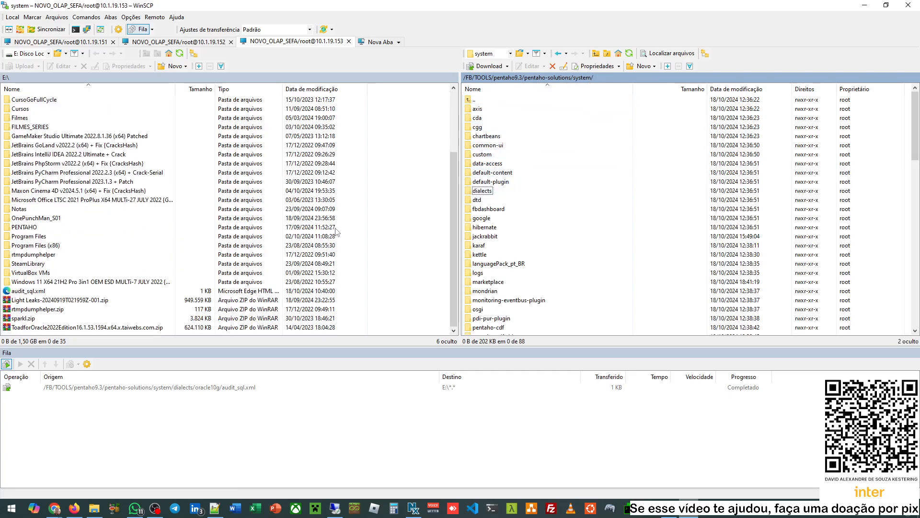
right_click(33, 291)
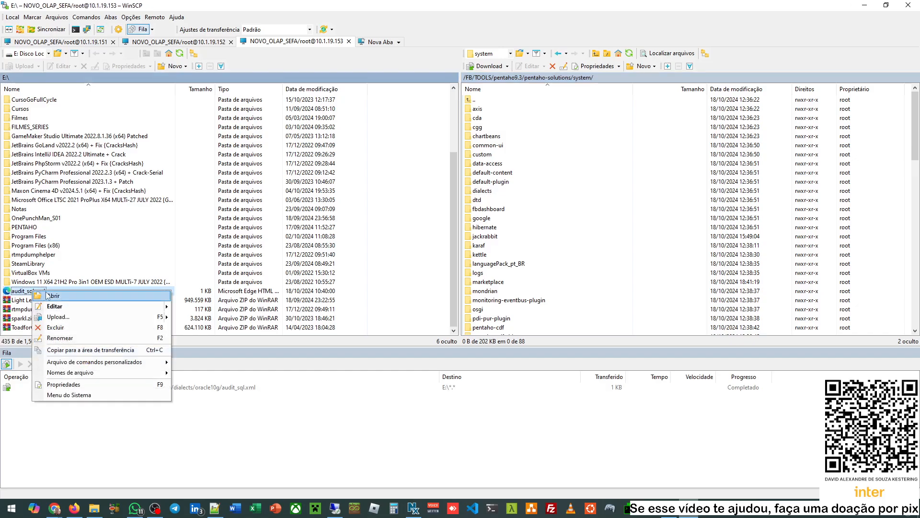
click(113, 318)
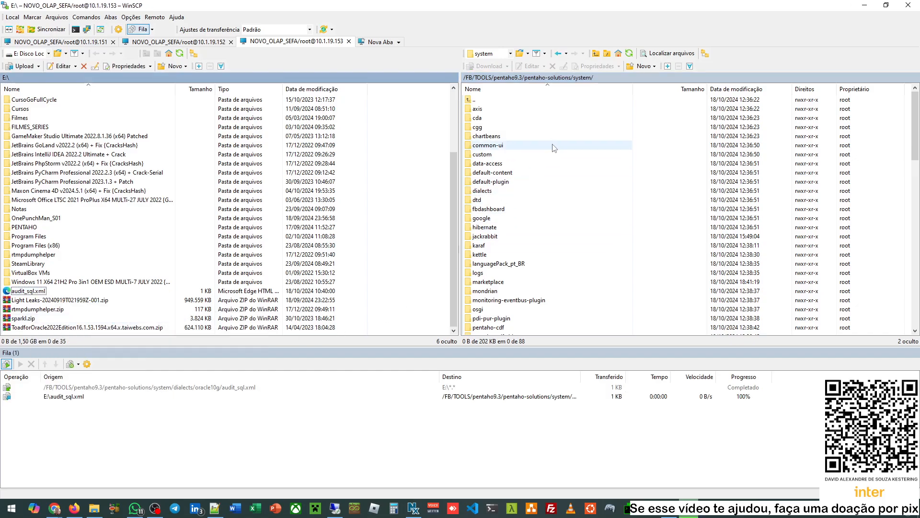
scroll(549, 187, down, 15)
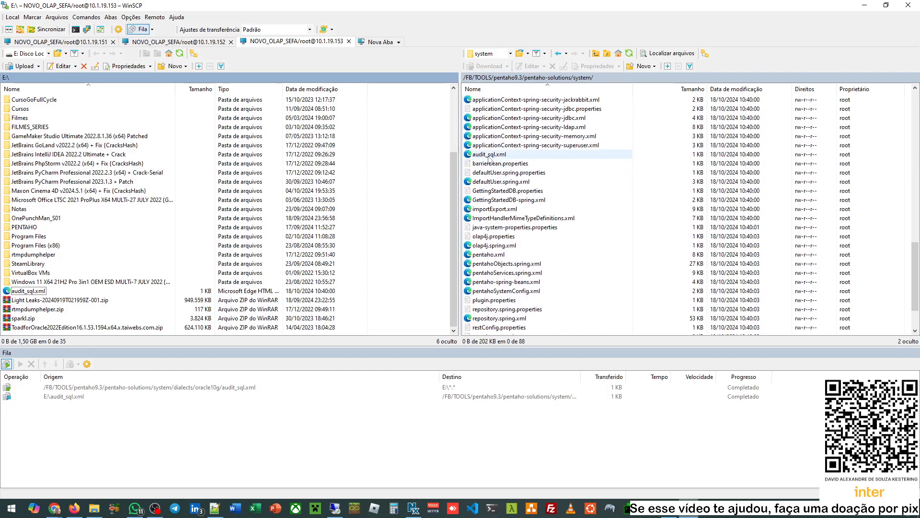
scroll(546, 163, up, 10)
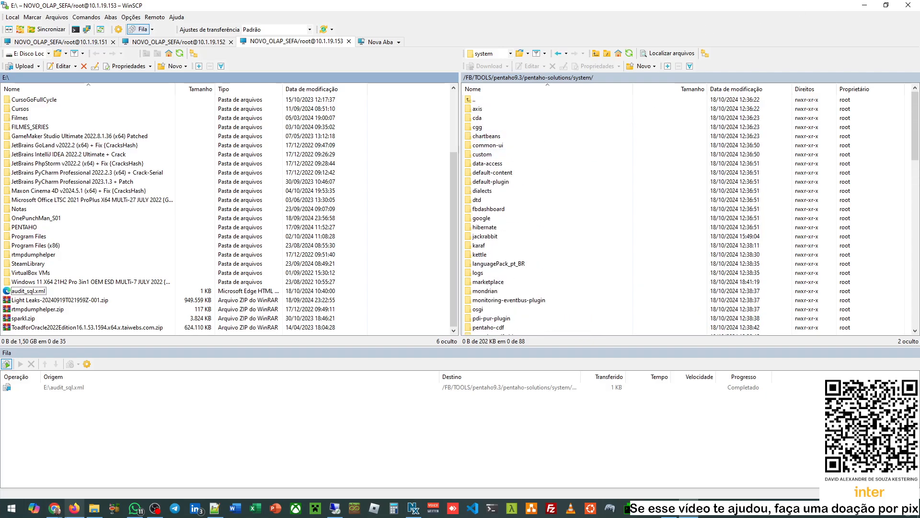
- Scroll the documentation to Step 4 and read the jackrabbit folder path, then return to WinSCP
mouse_move(54, 508)
click(180, 464)
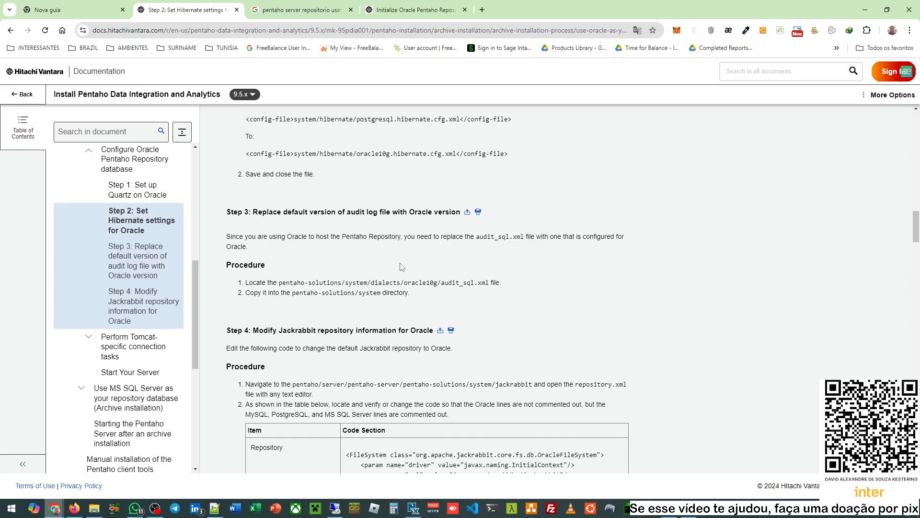
scroll(408, 252, down, 3)
scroll(408, 252, down, 1)
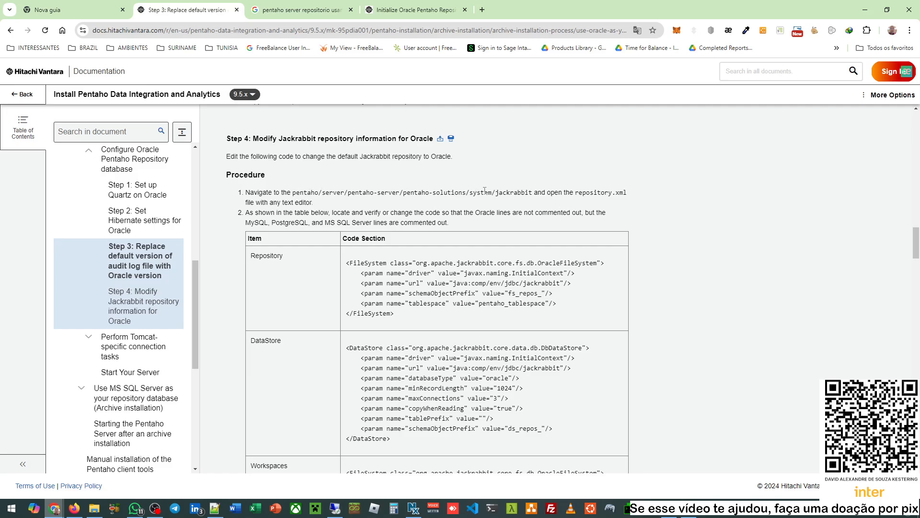
double_click(513, 193)
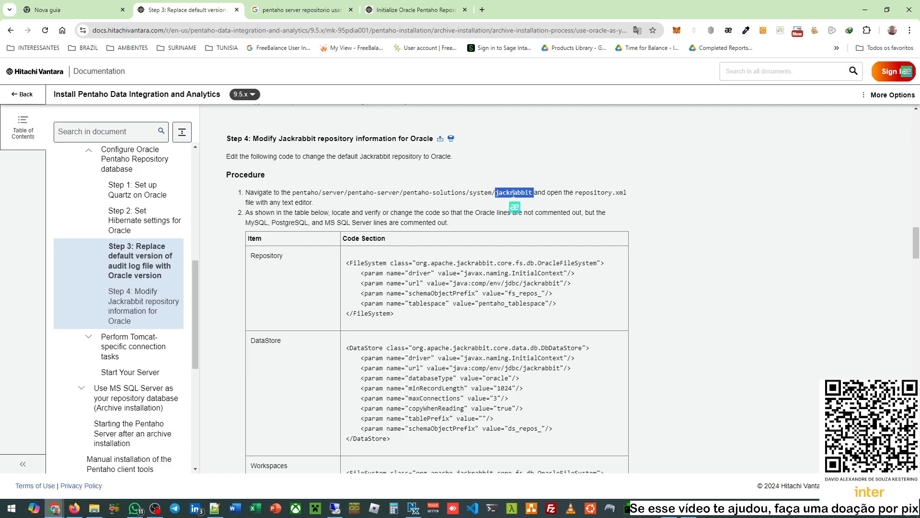
triple_click(596, 191)
click(624, 192)
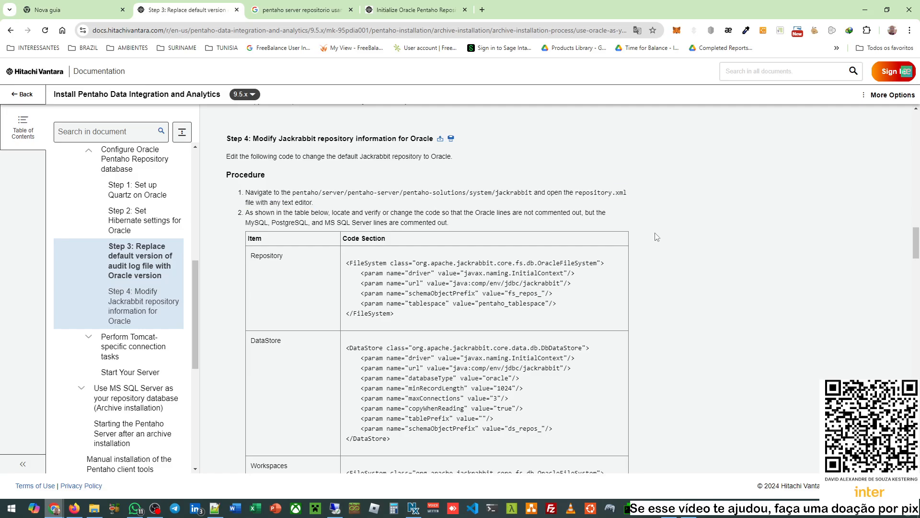
mouse_move(671, 508)
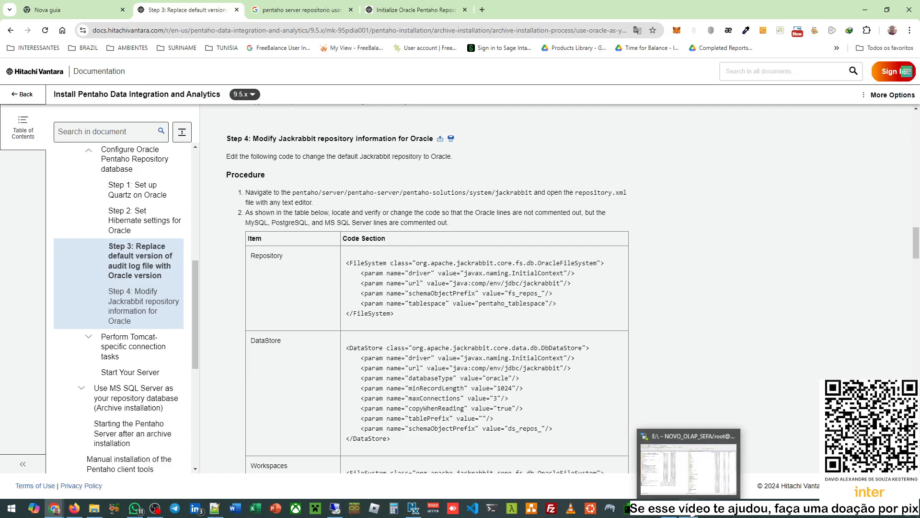
click(688, 460)
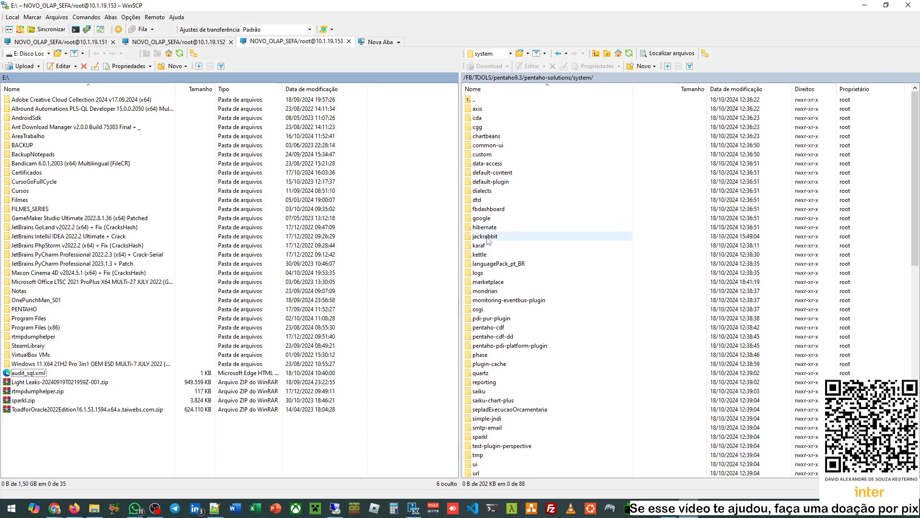
- Open system/jackrabbit on the server to show the repository folder and repository.xml
double_click(485, 237)
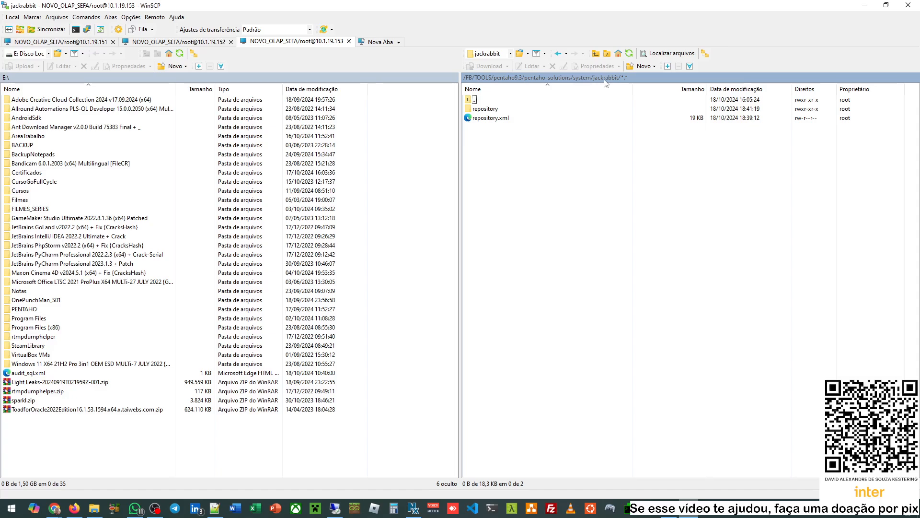
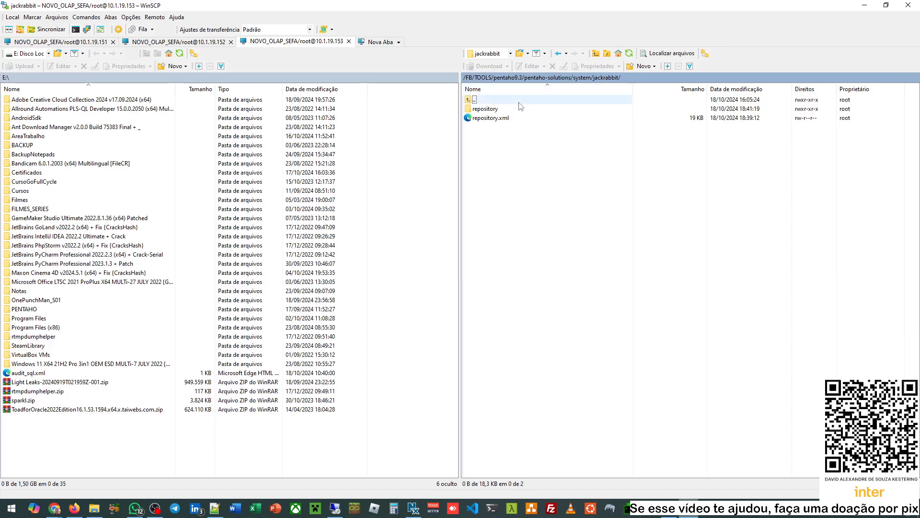
- Bring up the file actions for repository.xml twice and dismiss them without choosing anything
right_click(499, 120)
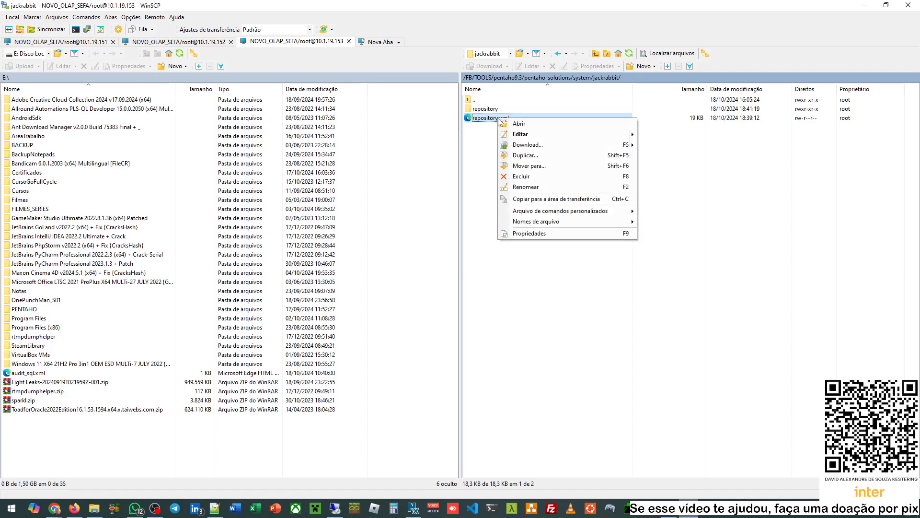
mouse_move(589, 138)
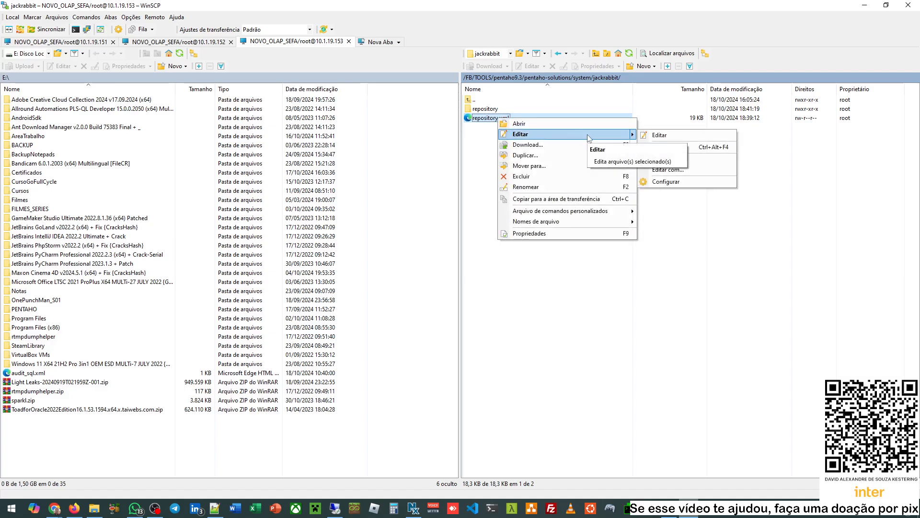
click(615, 350)
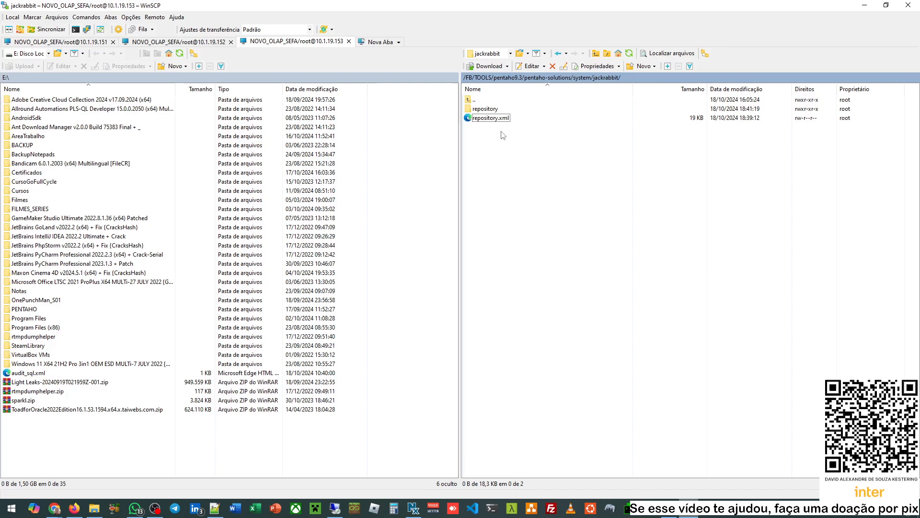
right_click(485, 118)
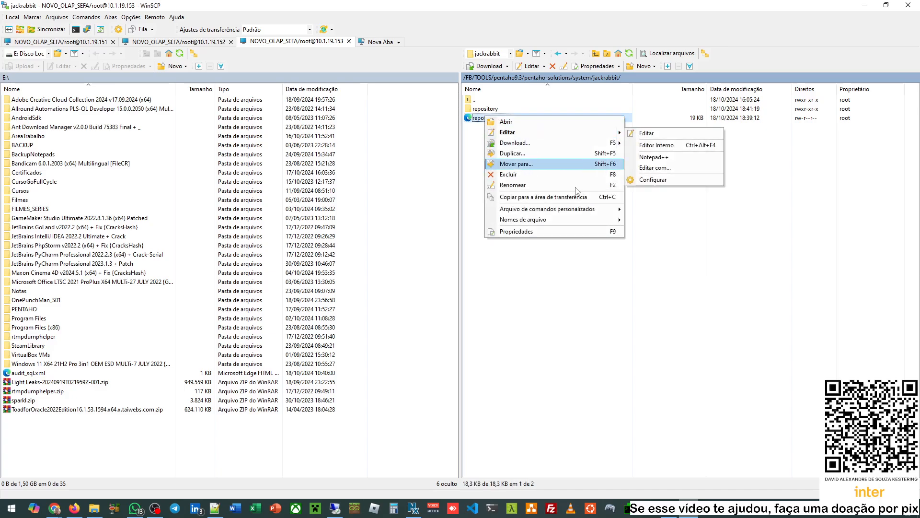
click(586, 307)
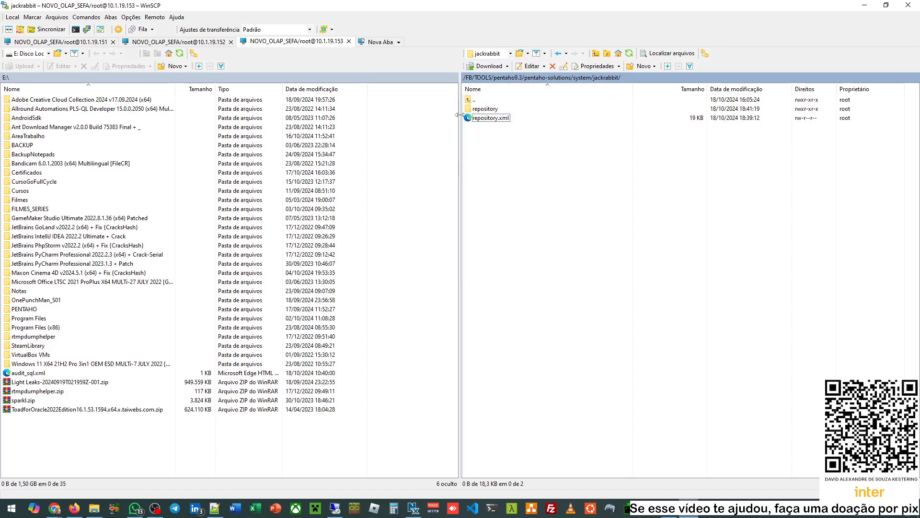
- Rename the remote repository folder to OLD_repository
click(503, 109)
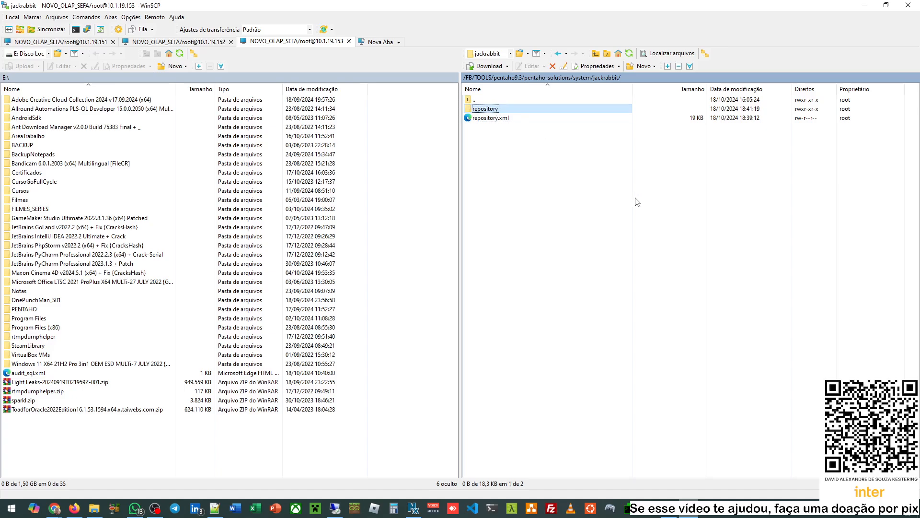
key(F2)
key(Home)
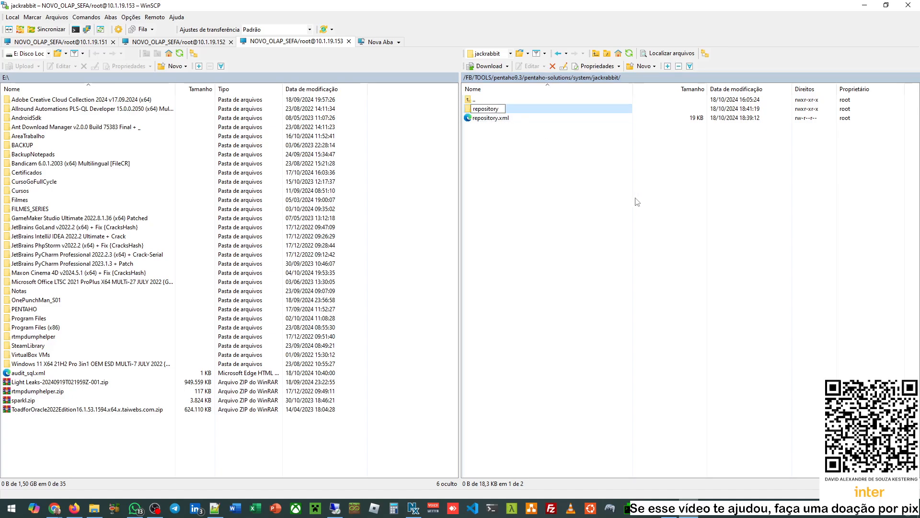
text(OLD_)
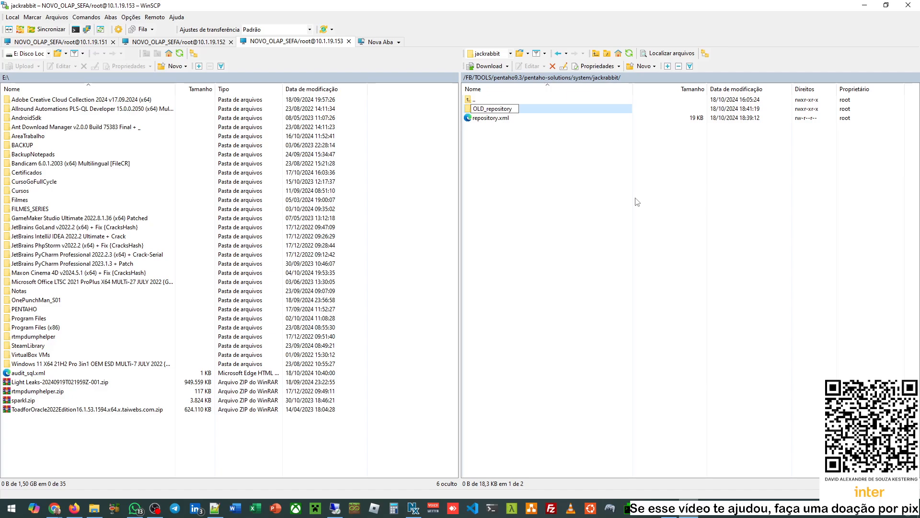
key(Return)
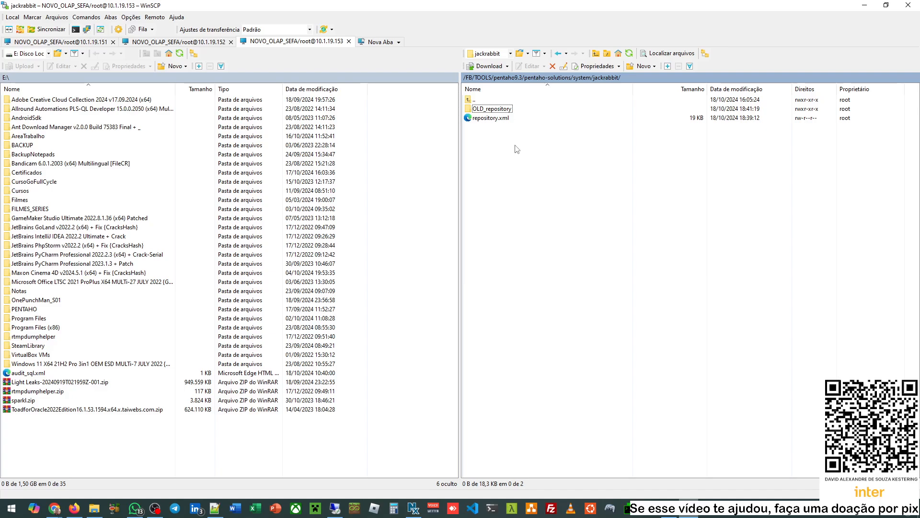
- Open the server's repository.xml in Notepad++ from WinSCP's Editar menu
click(491, 123)
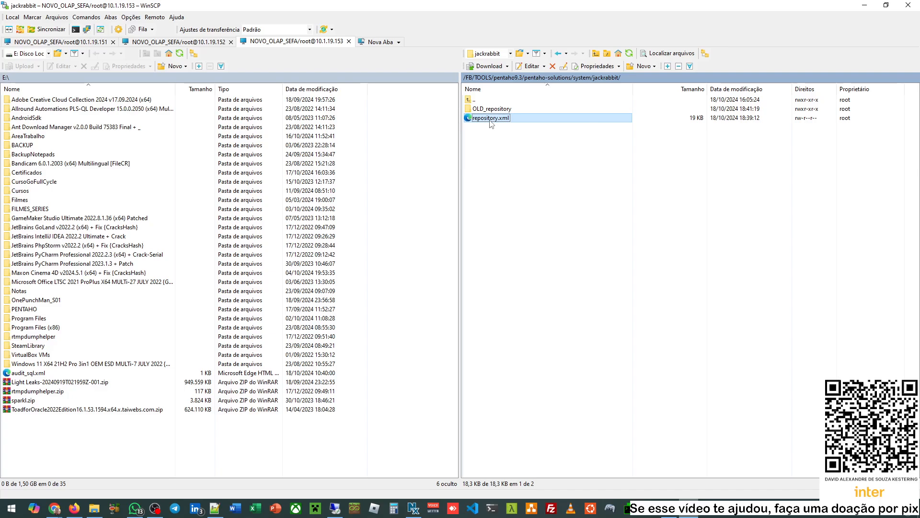
right_click(491, 124)
mouse_move(547, 138)
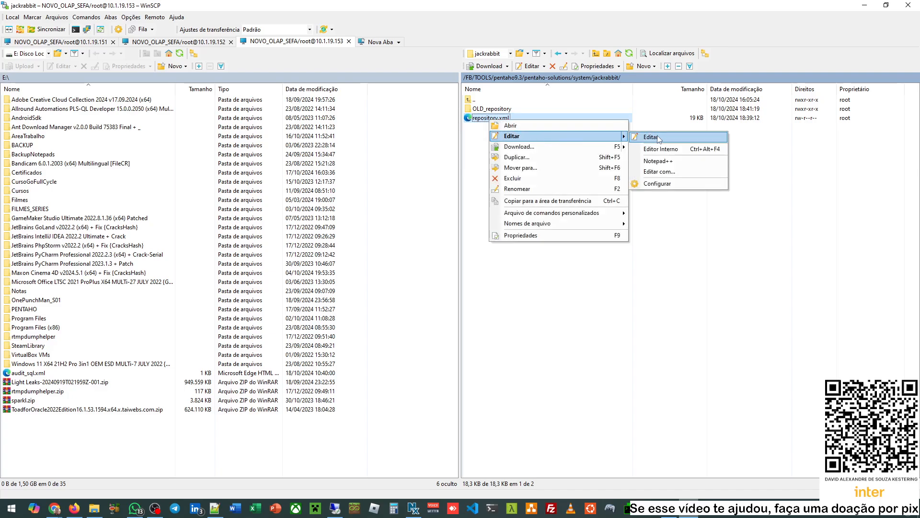
click(663, 162)
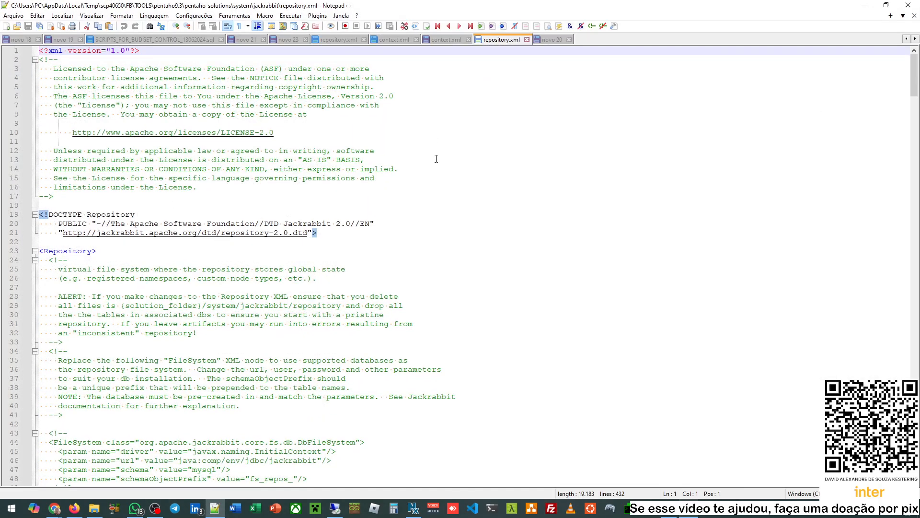
- Scroll to the local FileSystem entry on line 73 and inspect its settings
scroll(436, 158, down, 5)
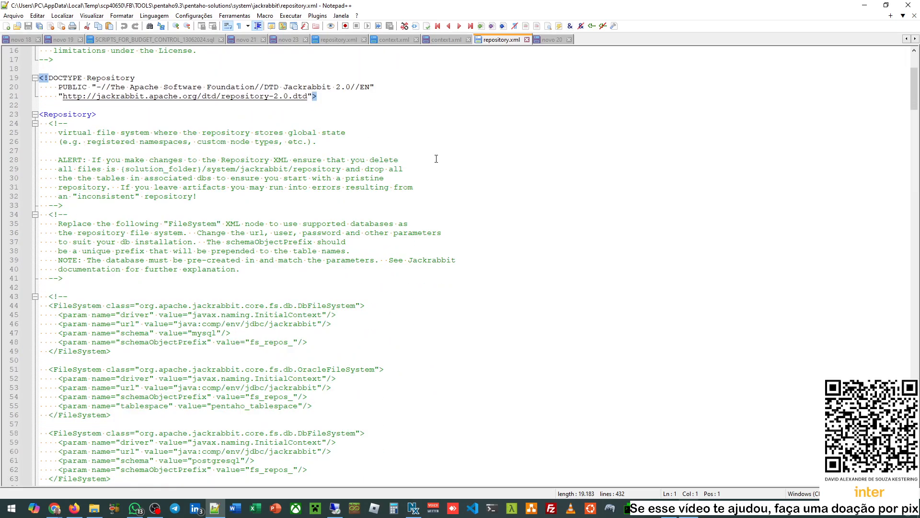
scroll(437, 158, down, 10)
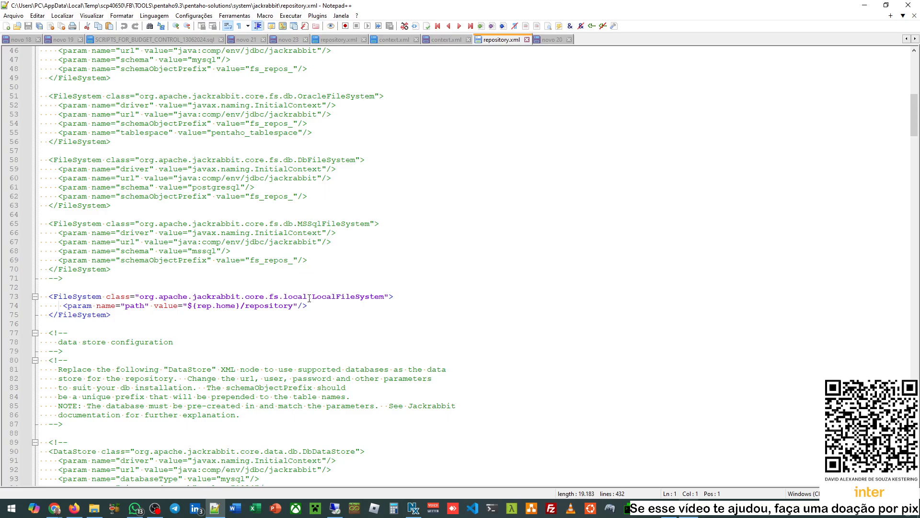
click(308, 297)
drag(197, 306, 226, 306)
scroll(269, 309, down, 20)
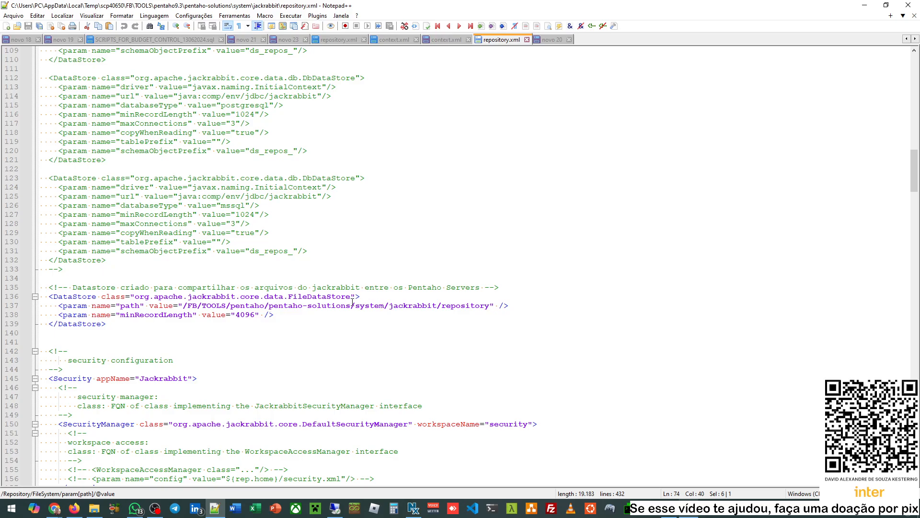
drag(285, 296, 336, 296)
- Review the ${rep.home}/ version path and H2 persistence URL, then return to the top
scroll(281, 306, down, 11)
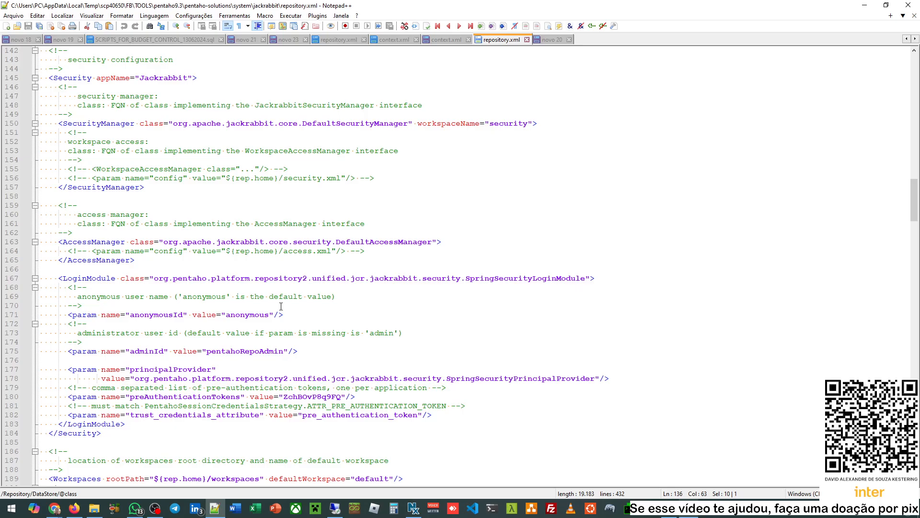
scroll(281, 305, down, 6)
scroll(281, 306, down, 19)
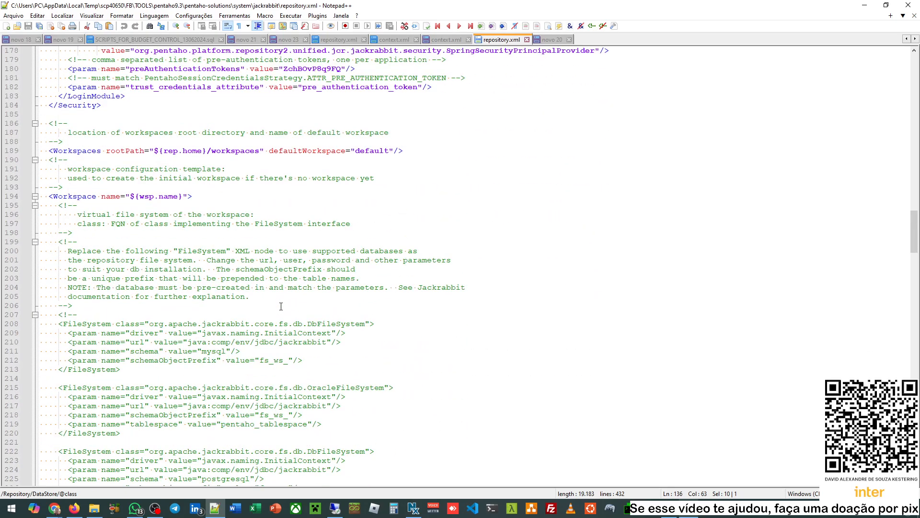
scroll(281, 306, down, 17)
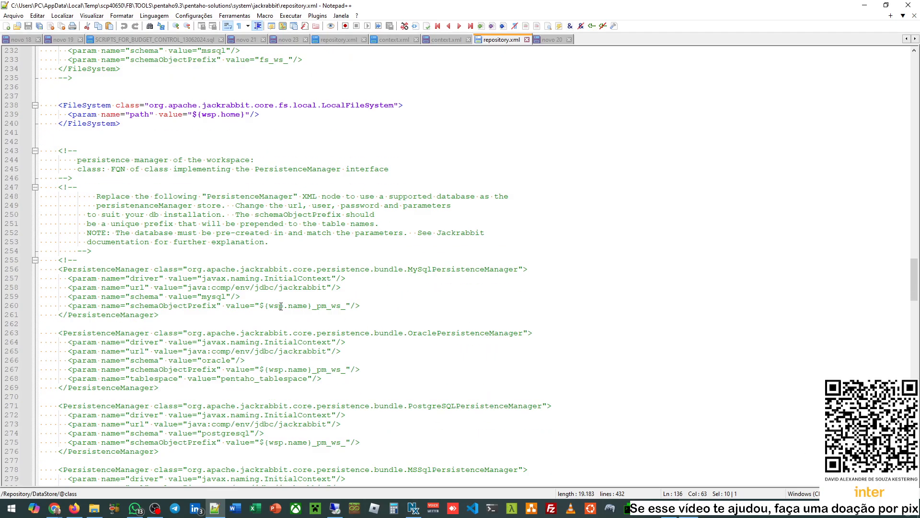
scroll(281, 306, down, 20)
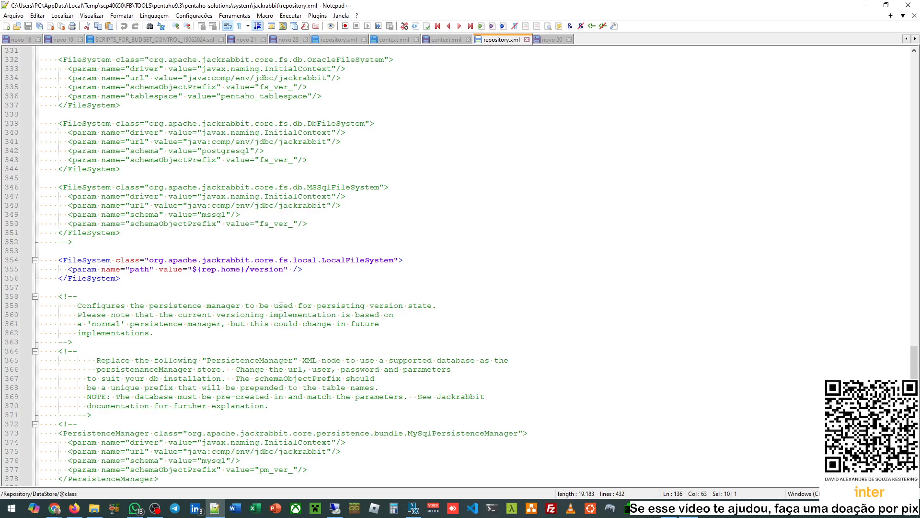
drag(193, 269, 251, 266)
scroll(302, 280, down, 15)
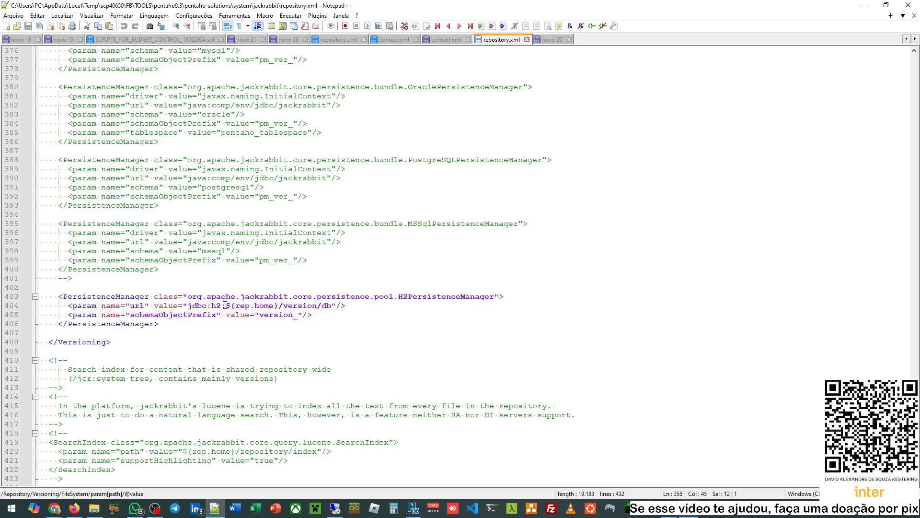
drag(225, 306, 283, 306)
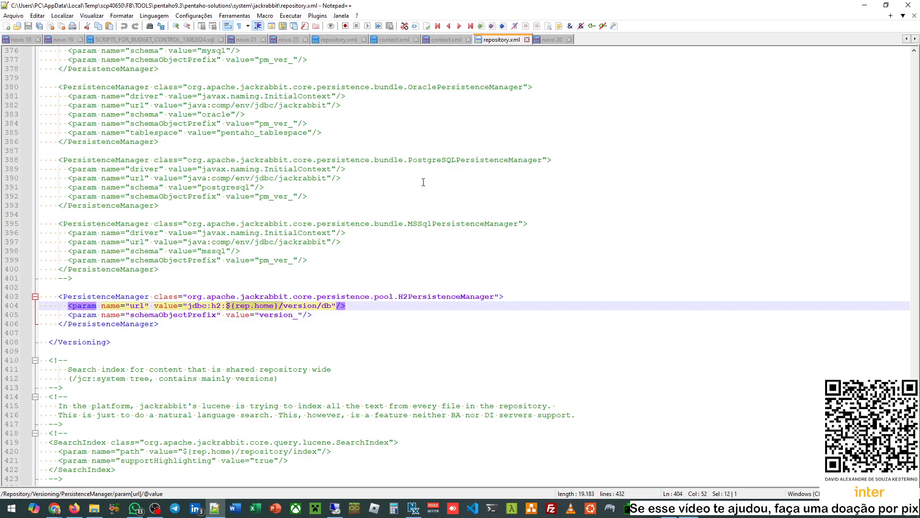
key(ctrl+Home)
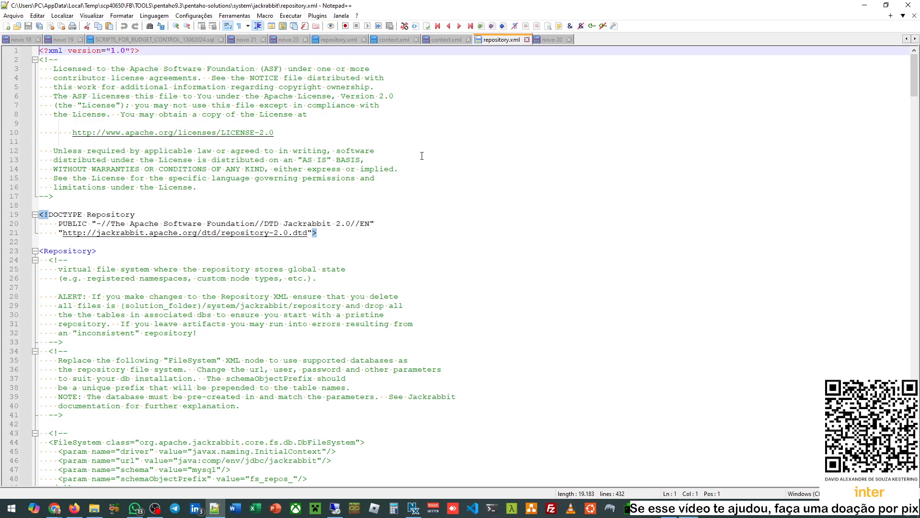
click(865, 5)
click(54, 507)
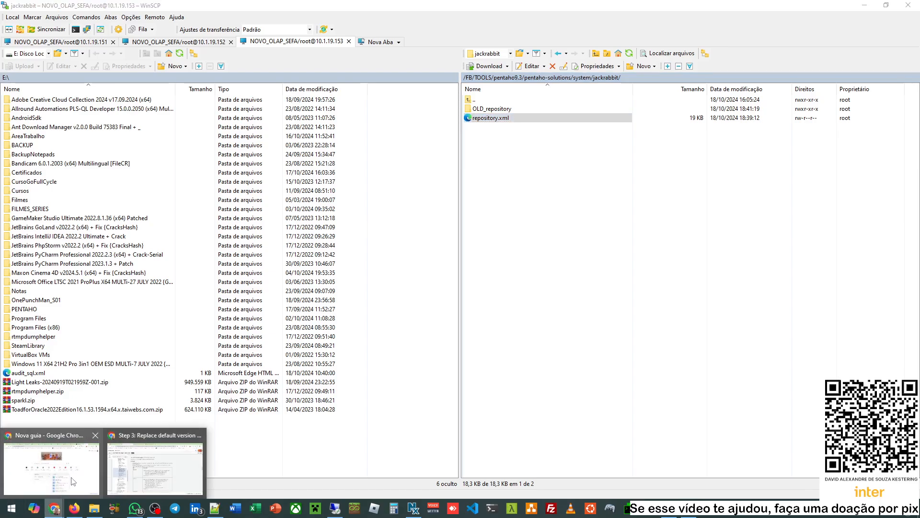
click(135, 463)
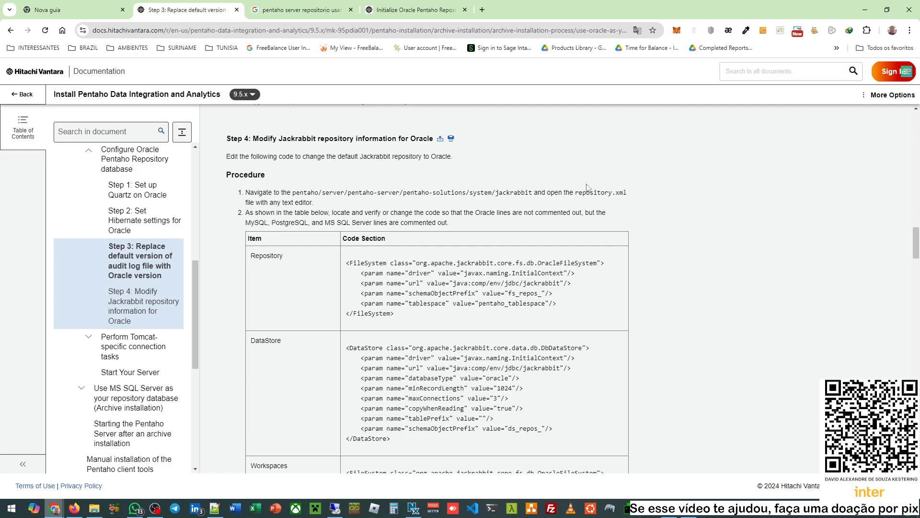
drag(579, 192, 643, 192)
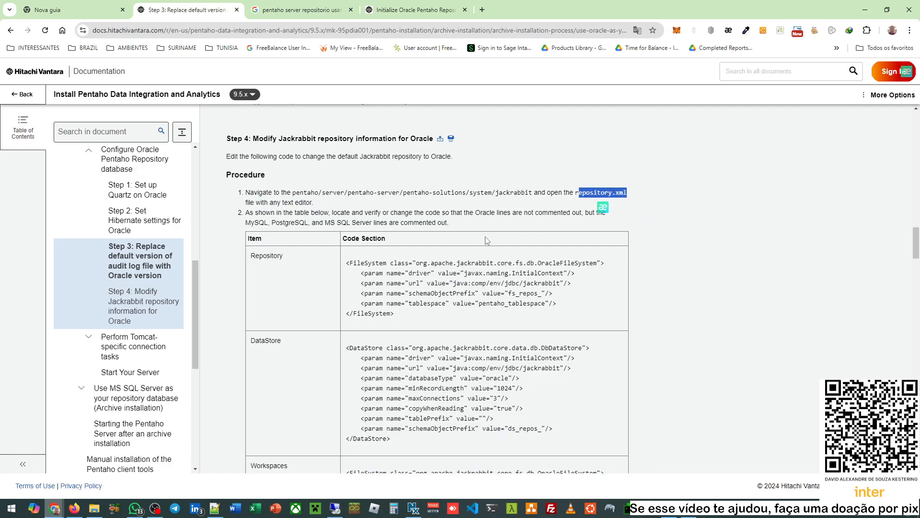
scroll(488, 240, down, 1)
double_click(281, 208)
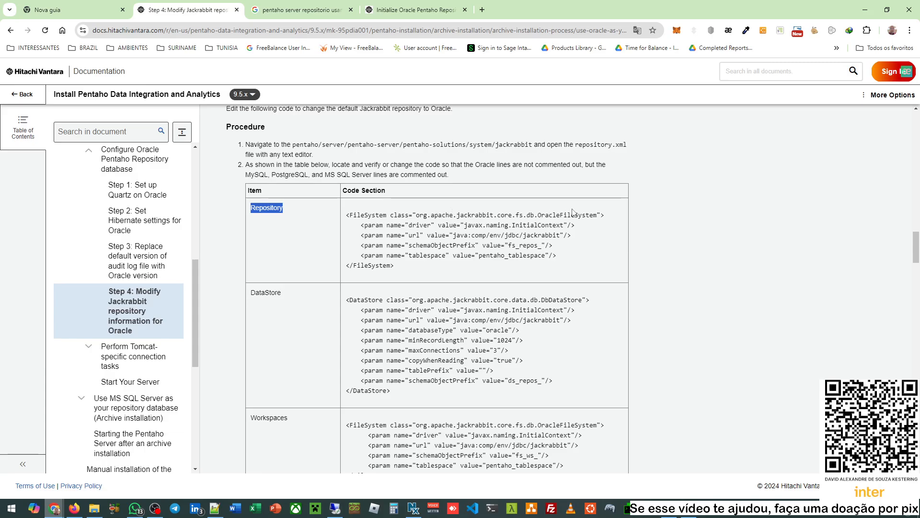
double_click(555, 215)
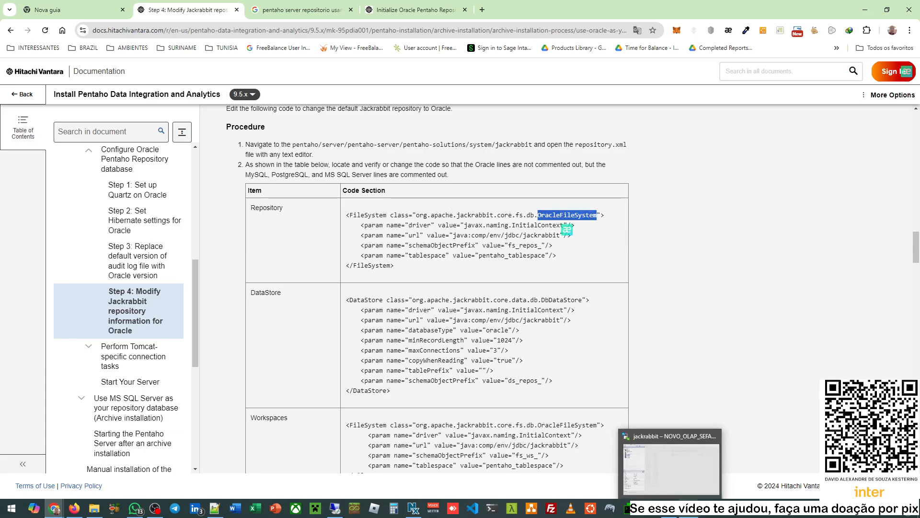
click(216, 460)
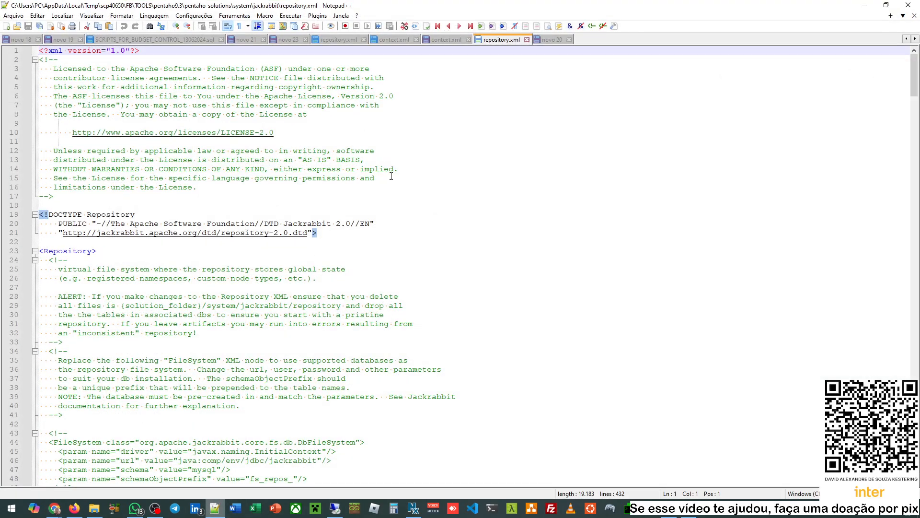
- Locate the OracleFileSystem sample and select its whole block
scroll(391, 176, down, 2)
scroll(70, 160, down, 3)
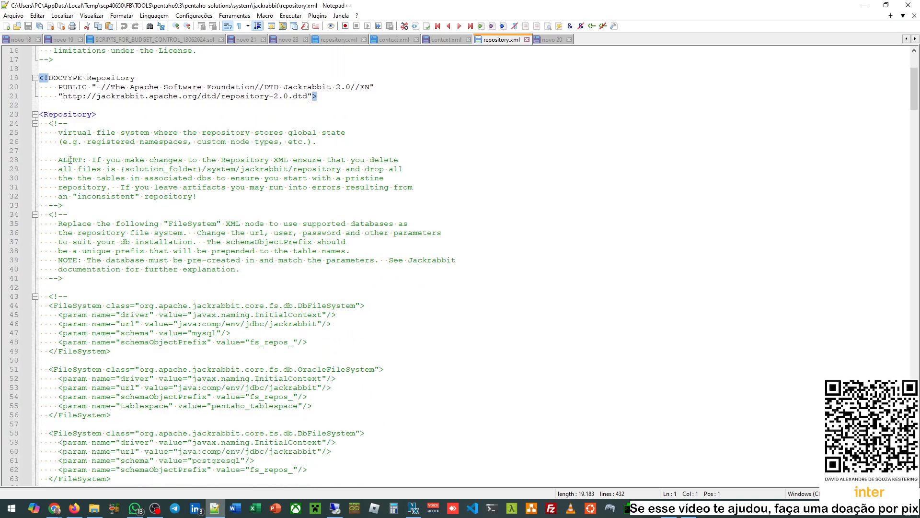
scroll(70, 160, down, 2)
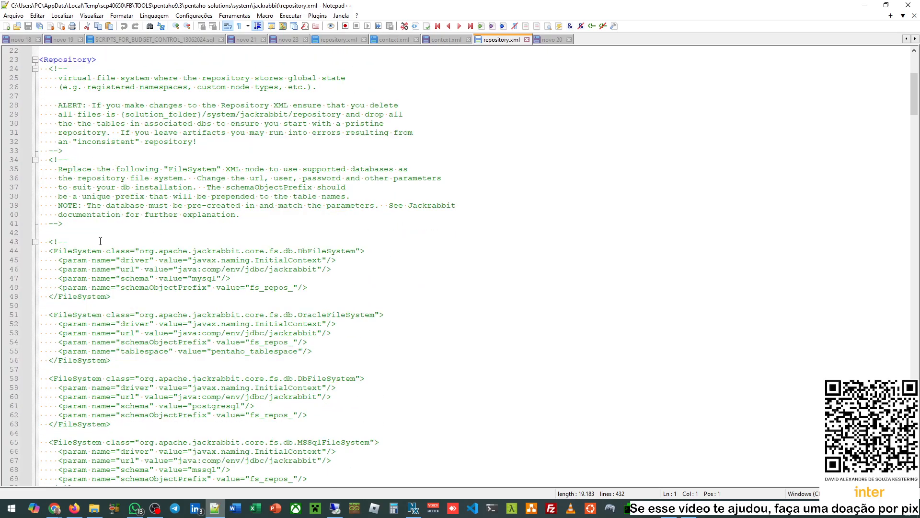
double_click(73, 250)
scroll(164, 293, down, 4)
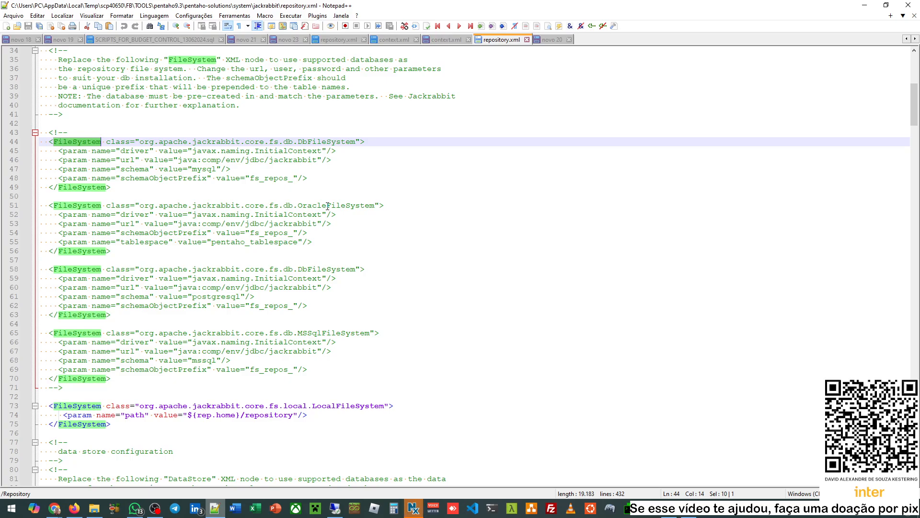
double_click(328, 206)
drag(121, 254, 35, 206)
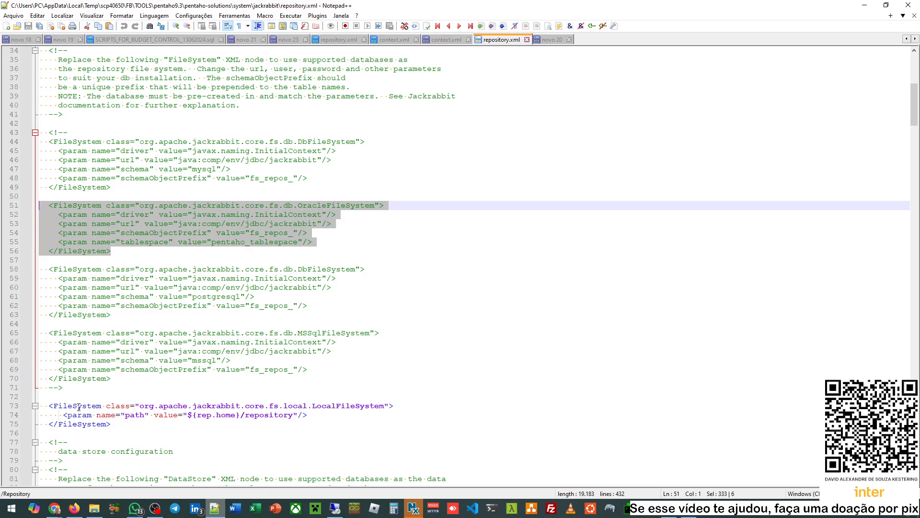
- Comment out the local FileSystem block with <!-- and -->
click(50, 405)
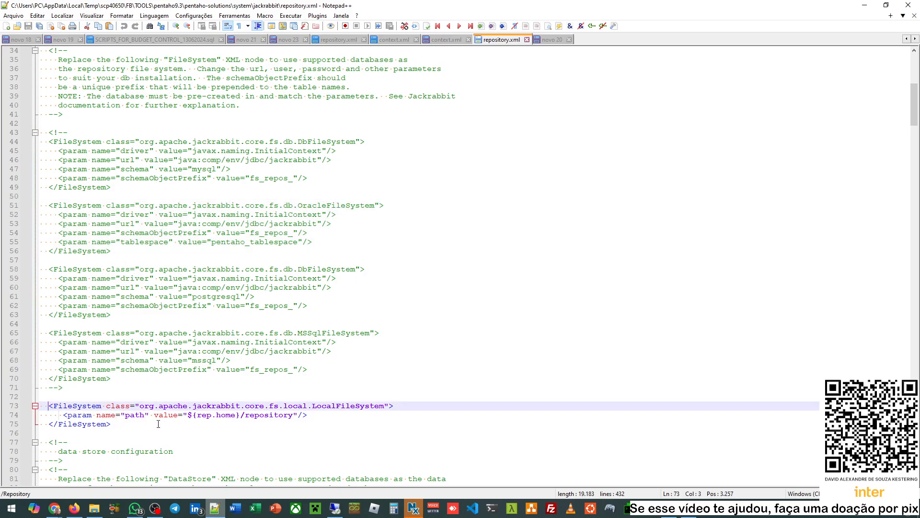
text(<!--)
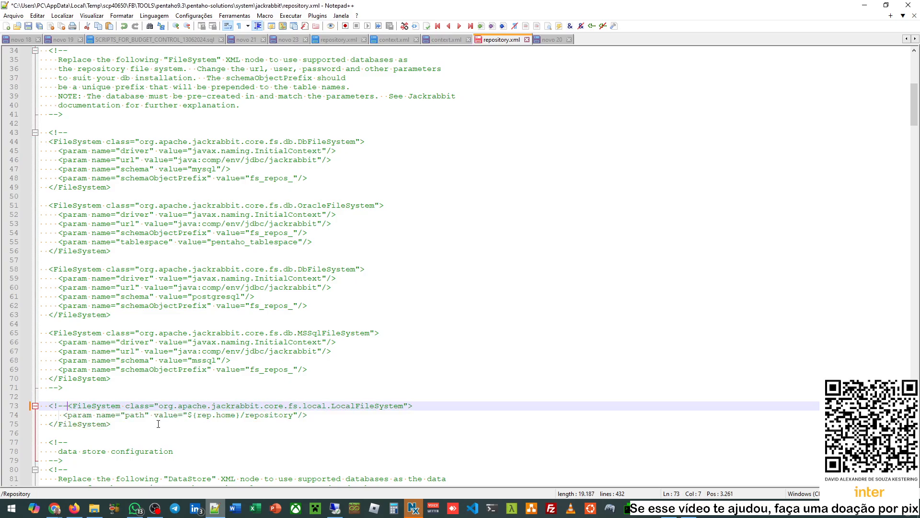
key(Down)
click(158, 424)
text(-->)
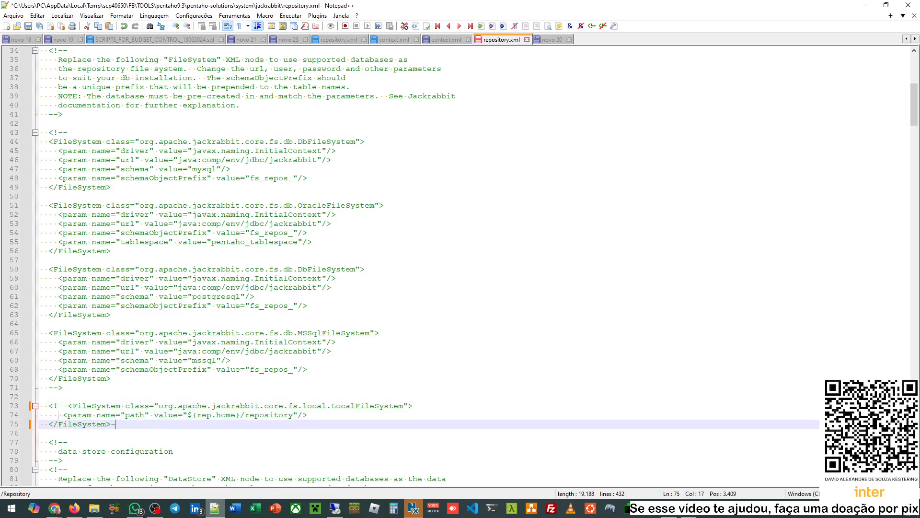
key(Up)
key(Up)
key(Up)
key(Up)
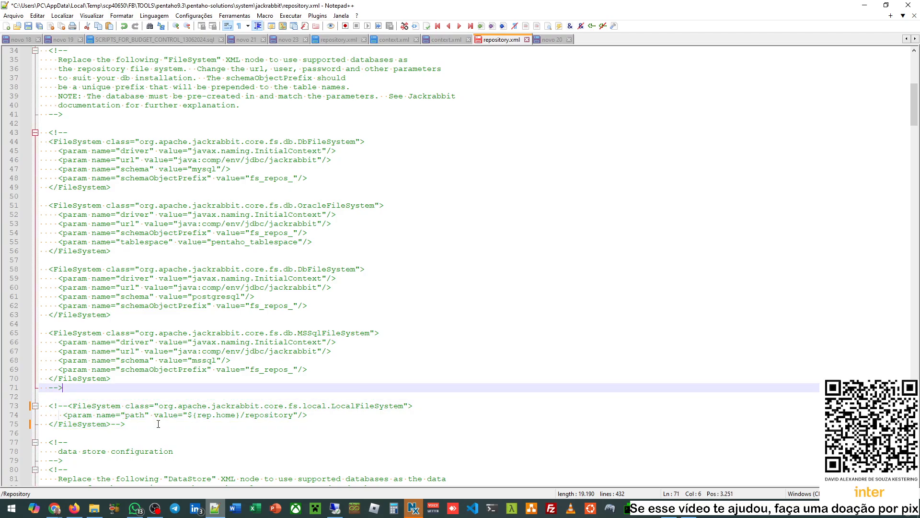
- Paste the Oracle FileSystem block at line 73, above the commented local block
key(Return)
key(Return)
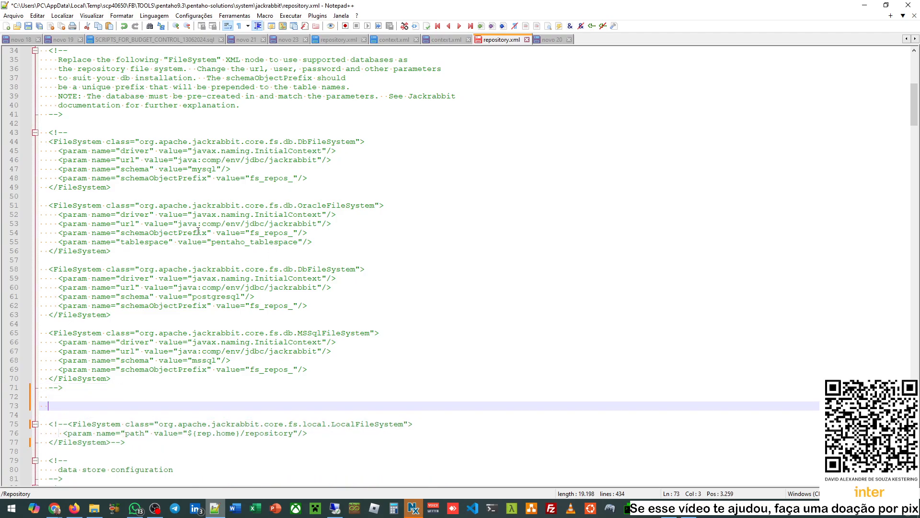
text(<FileSystem class="org.apache.jackrabbit.core.fs.db.OracleFileSystem">     <param name="driver" value="javax.naming.InitialContext"/>     <param name="url" value="java:comp/env/jdbc/jackrabbit"/>     <param name="schemaObjectPrefix" value="fs_repos_"/>     <param name="tablespace" value="pentaho_tablespace"/>   </FileSystem>)
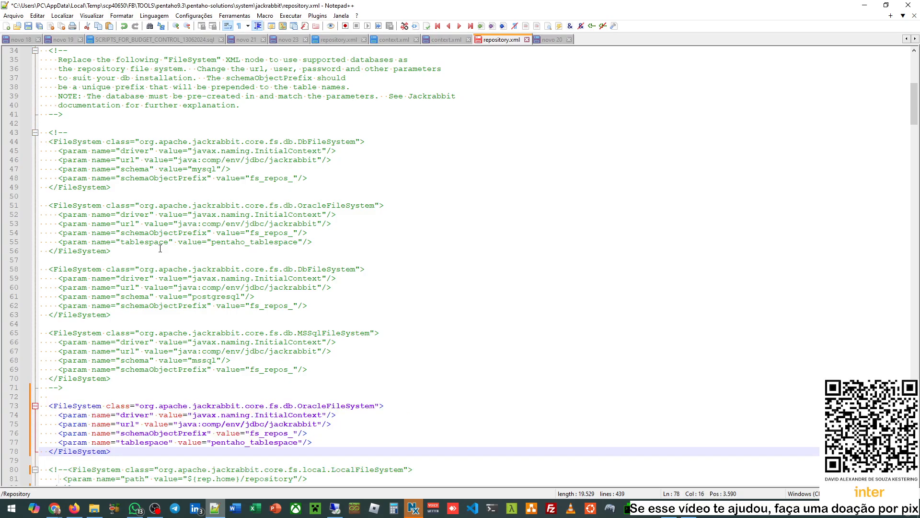
scroll(163, 249, down, 4)
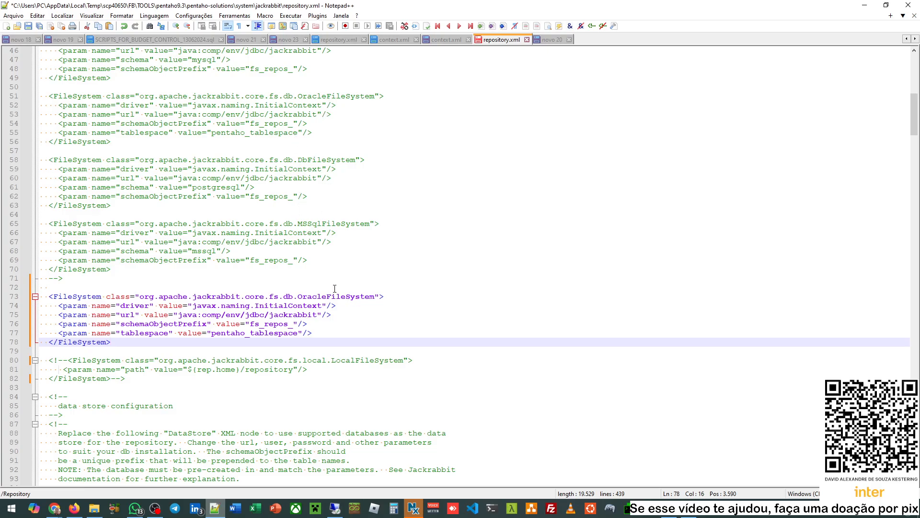
drag(311, 378, 79, 355)
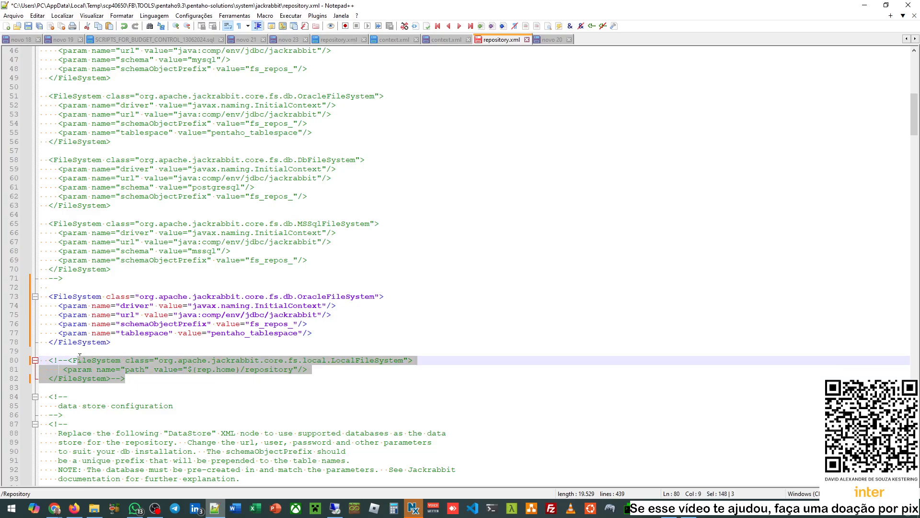
click(183, 360)
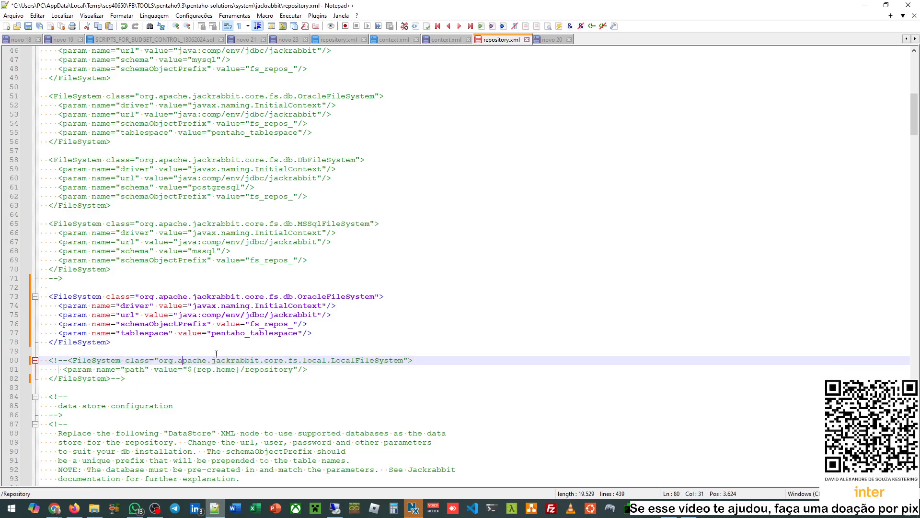
- Bring up the Step 4 Jackrabbit documentation page in the browser
click(54, 508)
click(67, 475)
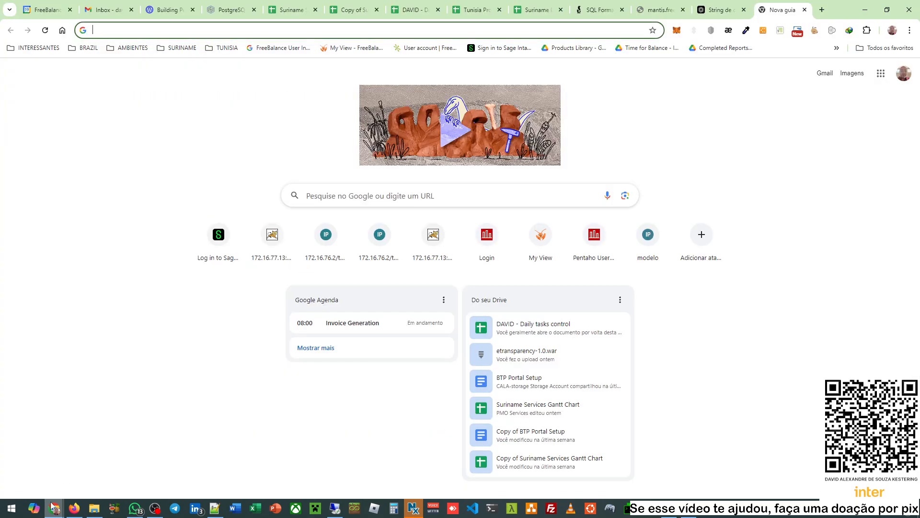
mouse_move(54, 507)
click(151, 469)
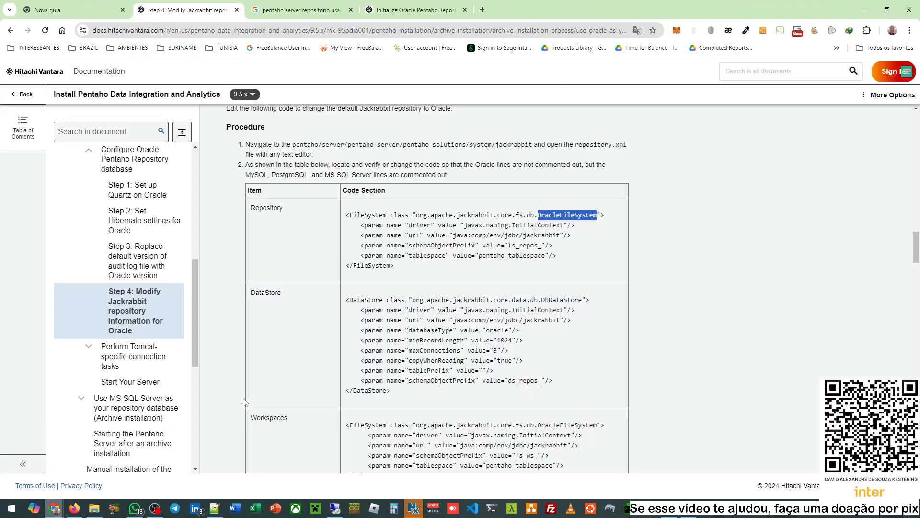
- Highlight the DataStore row and the DbDataStore sample with databaseType oracle and prefix ds_repos_
double_click(266, 292)
scroll(410, 311, down, 2)
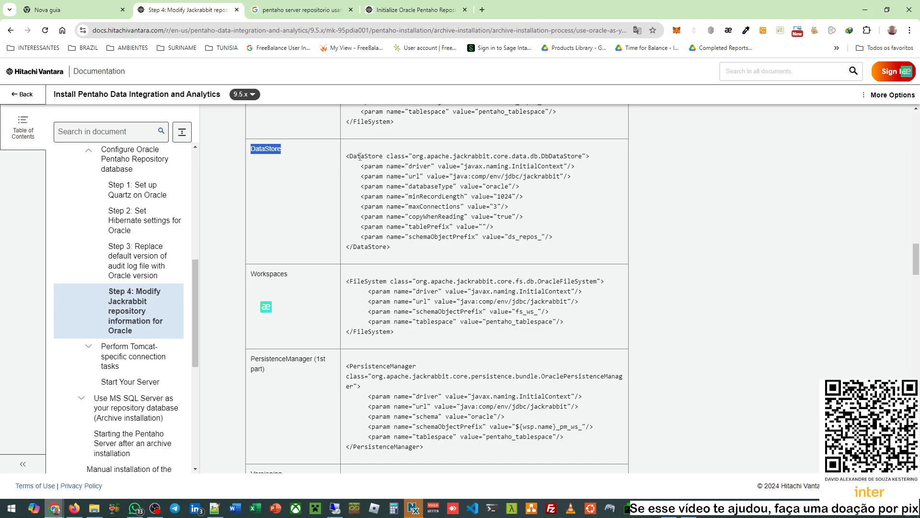
double_click(367, 157)
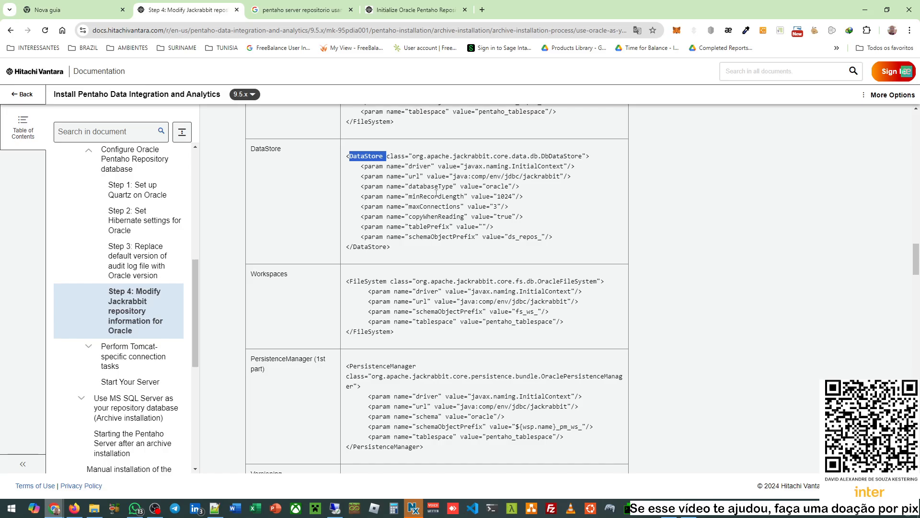
double_click(557, 156)
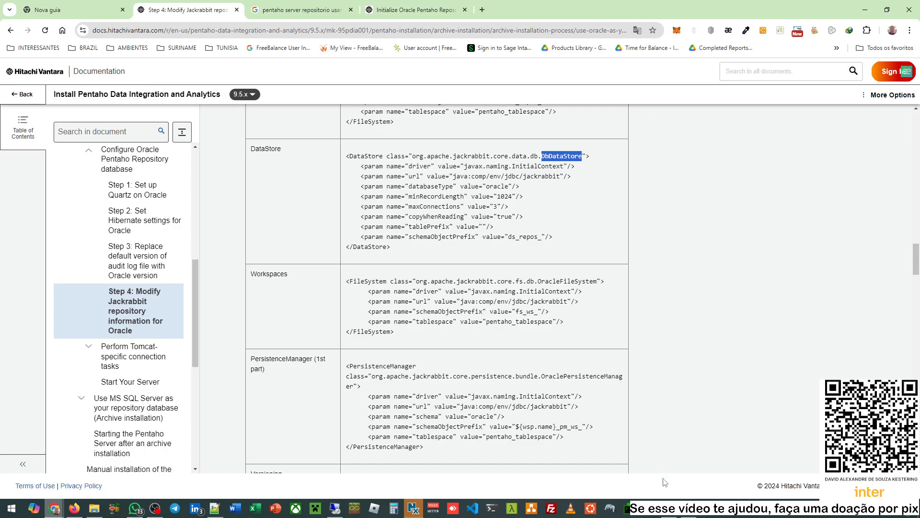
- Find the mysql and oracle DbDataStore entries on lines 97–111 of repository.xml
click(219, 501)
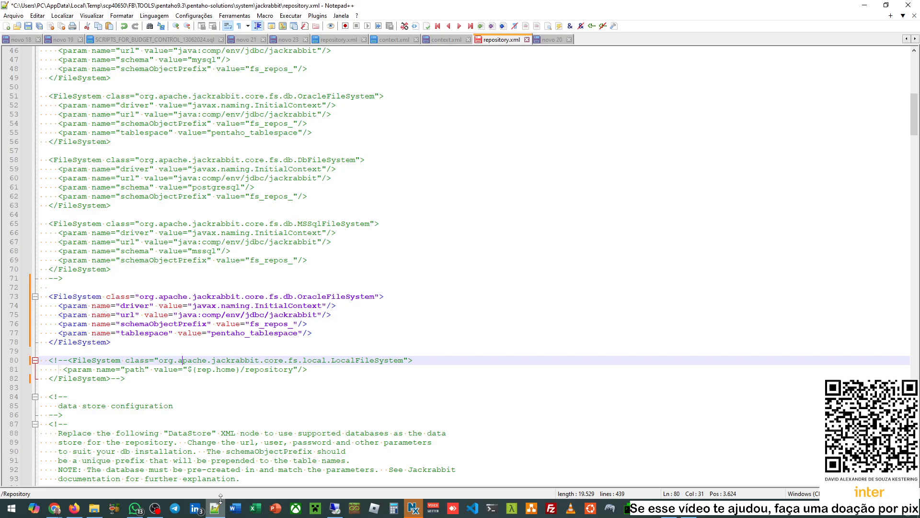
scroll(199, 284, down, 12)
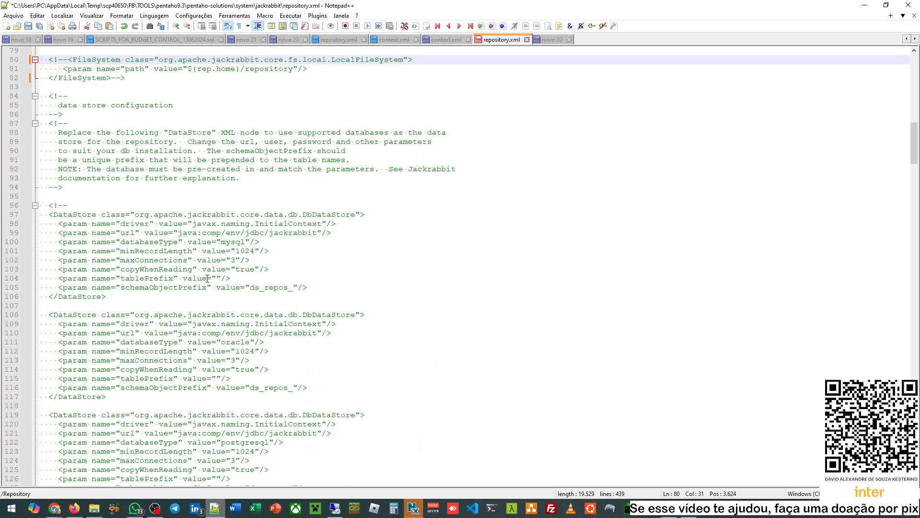
scroll(240, 259, down, 1)
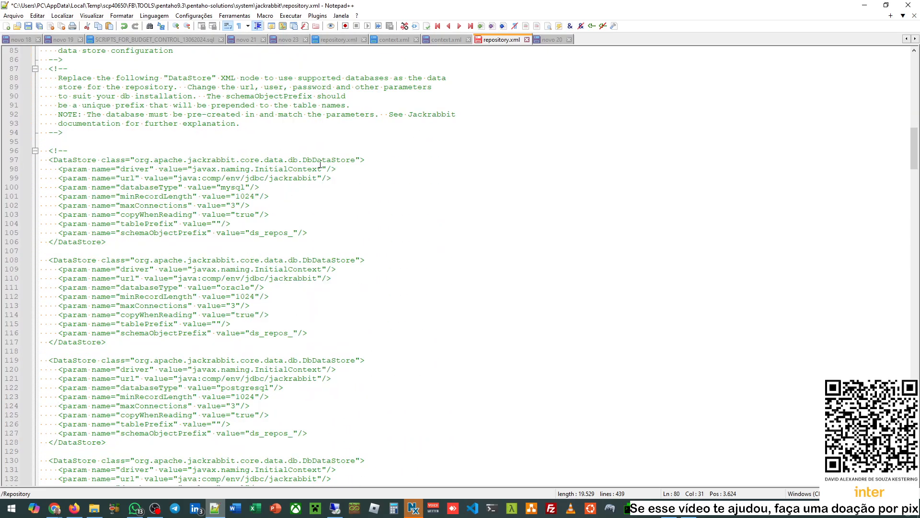
double_click(331, 160)
double_click(233, 187)
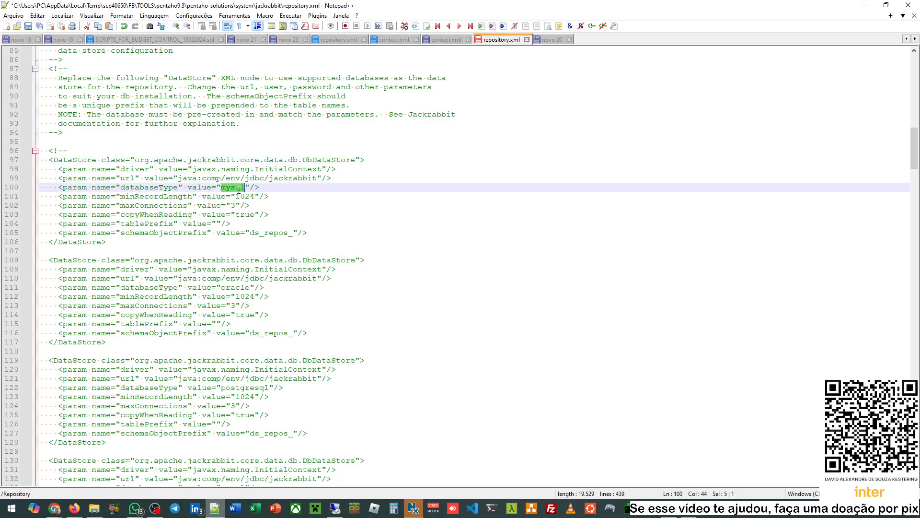
double_click(340, 262)
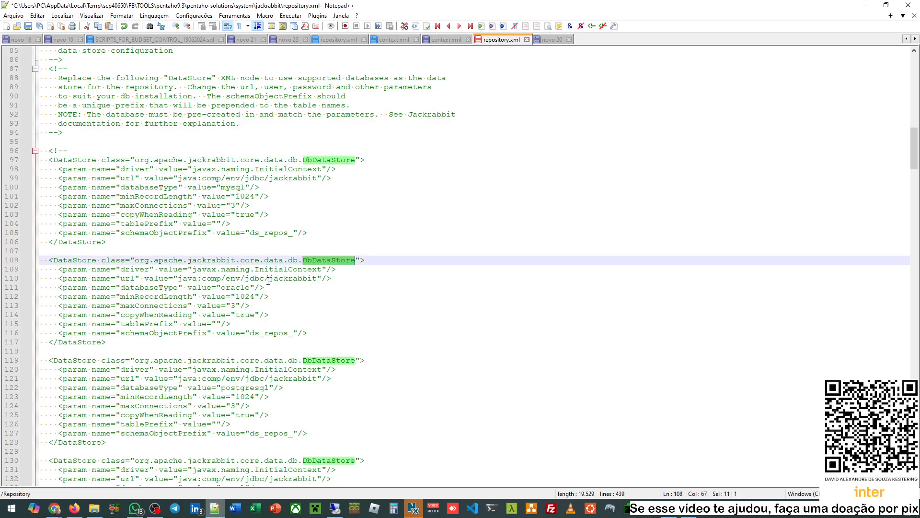
double_click(235, 287)
- Select the oracle DataStore block, then go to the custom FileDataStore tag on line 143
scroll(274, 293, down, 1)
scroll(275, 294, down, 1)
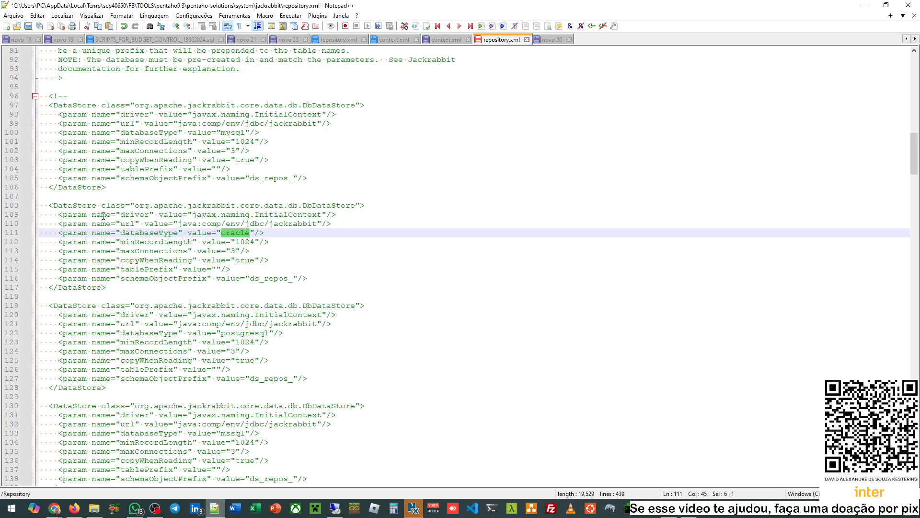
drag(105, 286, 36, 206)
scroll(175, 216, down, 4)
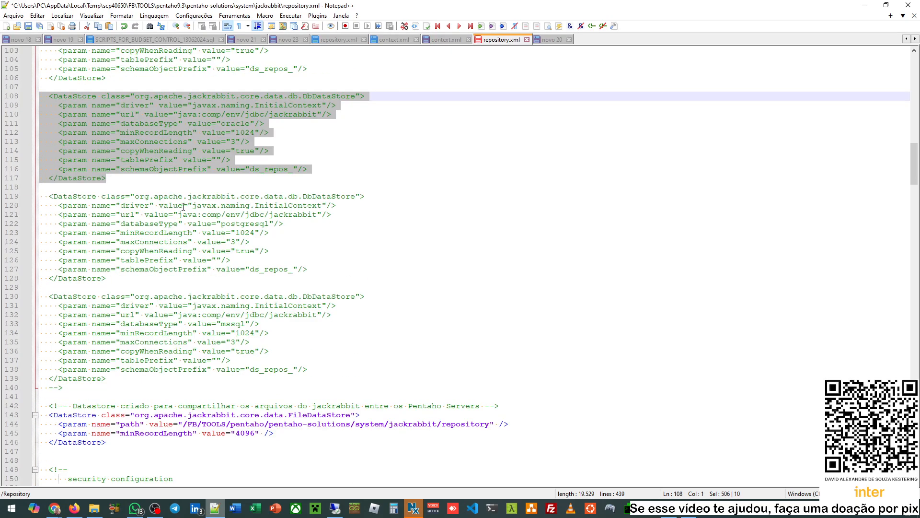
scroll(171, 298, down, 3)
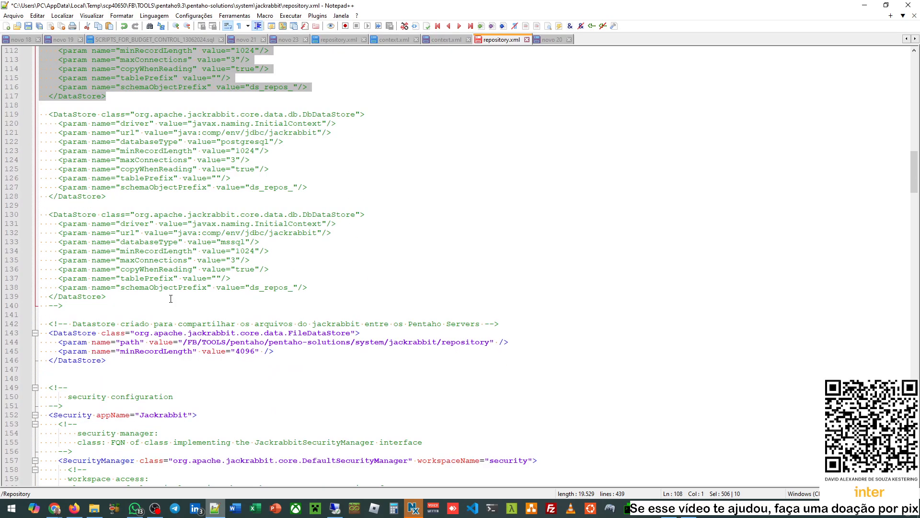
click(49, 332)
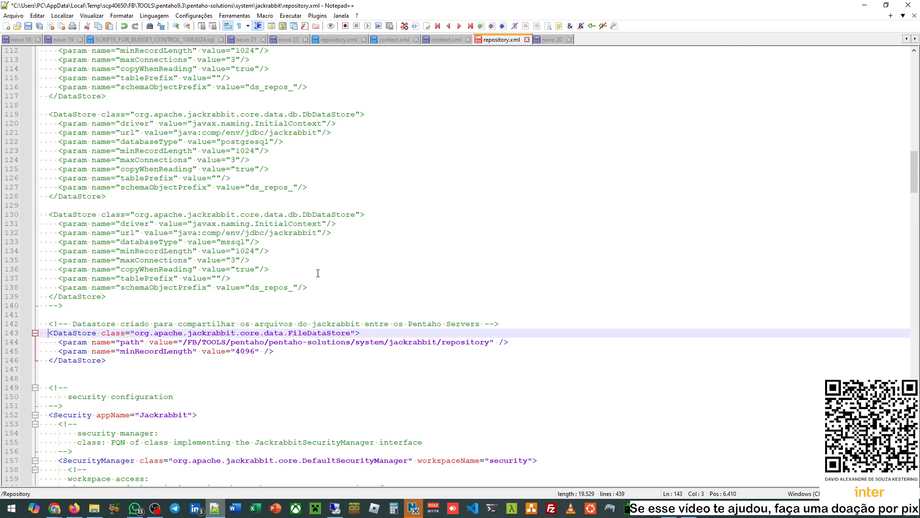
- Self-close the FileDataStore tag and delete its leftover param lines and closing DataStore tag
click(358, 333)
text(/)
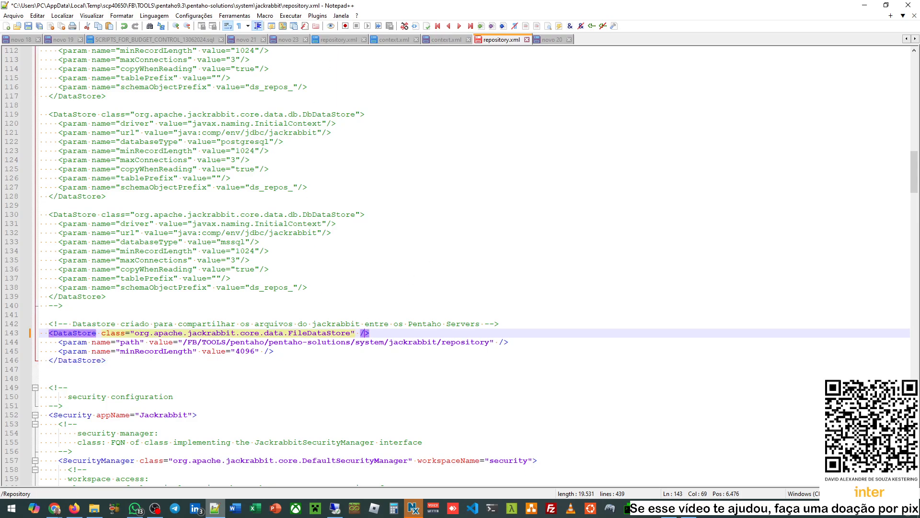
key(Down)
key(Home)
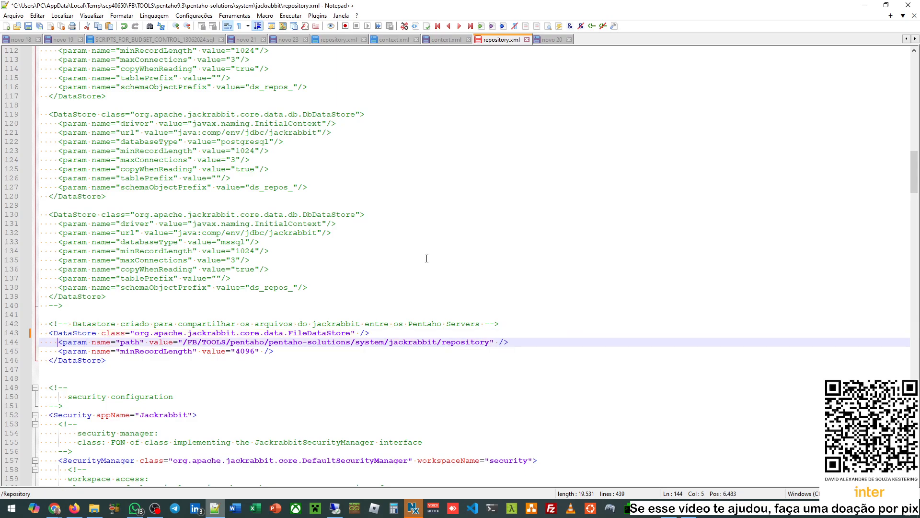
key(shift+End)
key(shift+Down)
key(Delete)
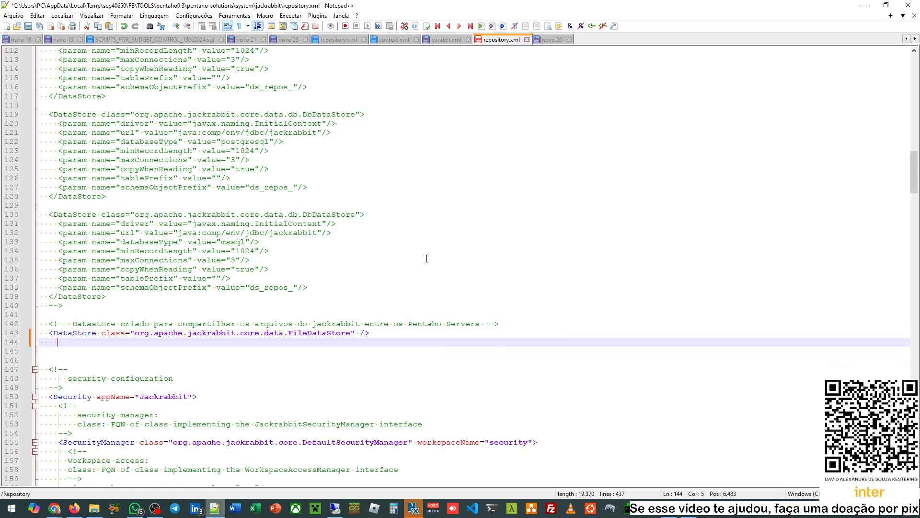
key(BackSpace)
key(BackSpace)
key(BackSpace)
key(BackSpace)
key(BackSpace)
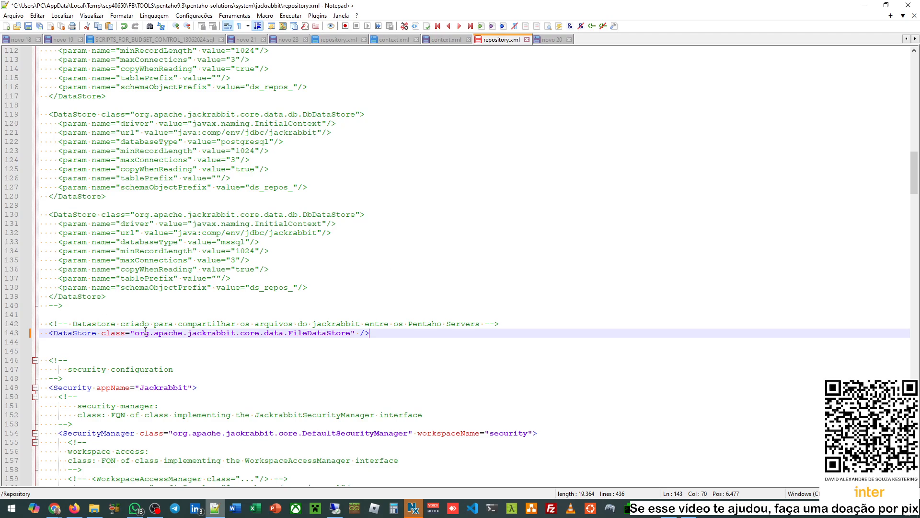
- Delete the Portuguese comment line above the FileDataStore line
click(249, 324)
key(Home)
key(shift+End)
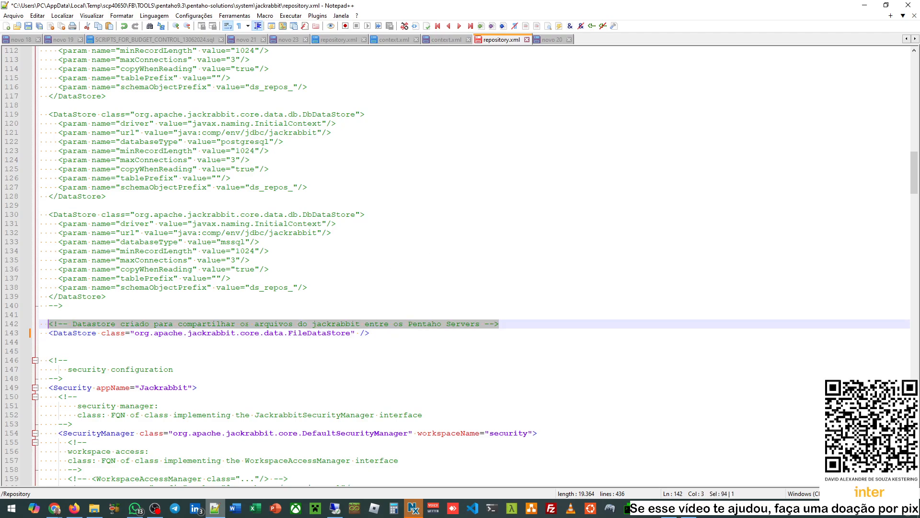
key(Delete)
key(BackSpace)
key(BackSpace)
key(Delete)
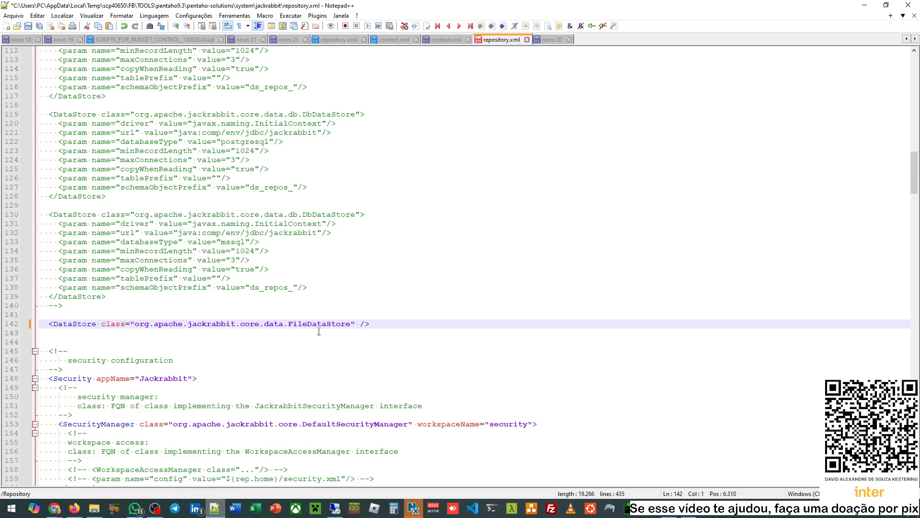
- Wrap the FileDataStore line in <!-- --> and add blank lines above it
click(52, 325)
text(<!--)
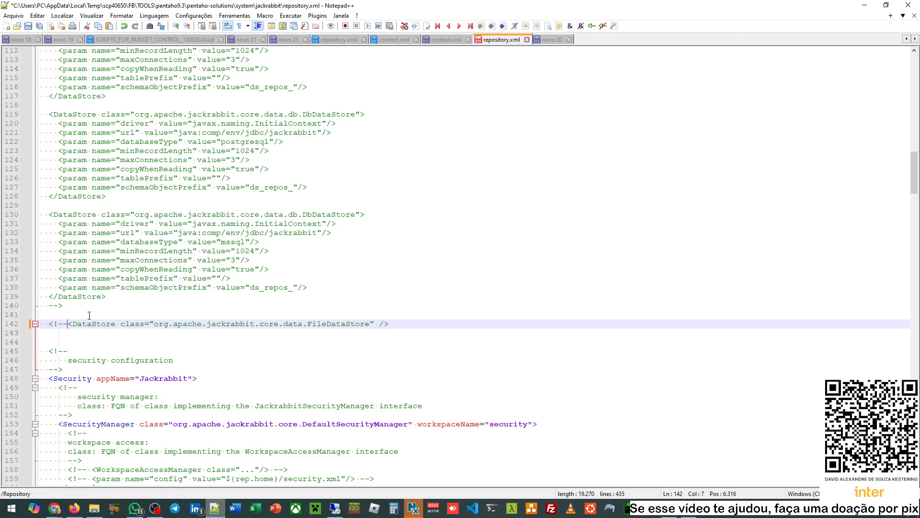
key(End)
text(-->)
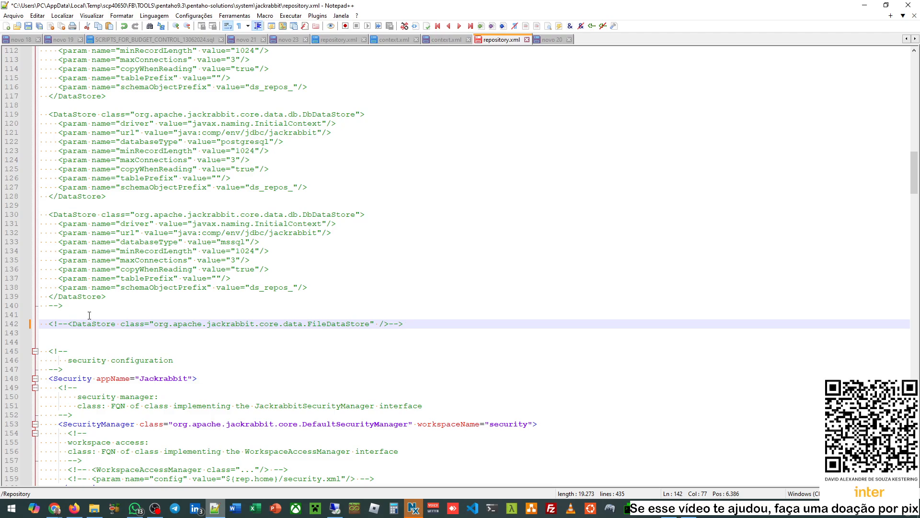
click(89, 315)
key(Return)
key(Up)
key(Return)
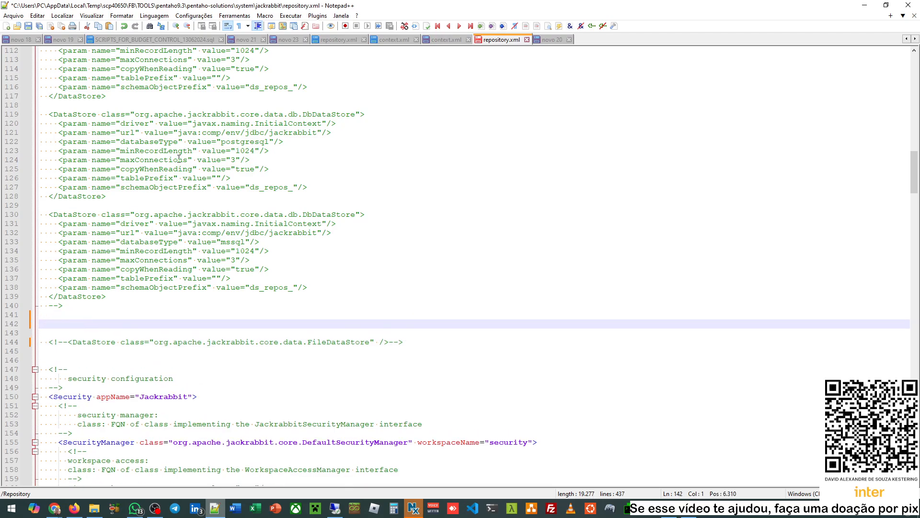
- Copy the Oracle DataStore block (lines 108–117) and paste it at blank line 142
scroll(245, 116, up, 2)
double_click(235, 96)
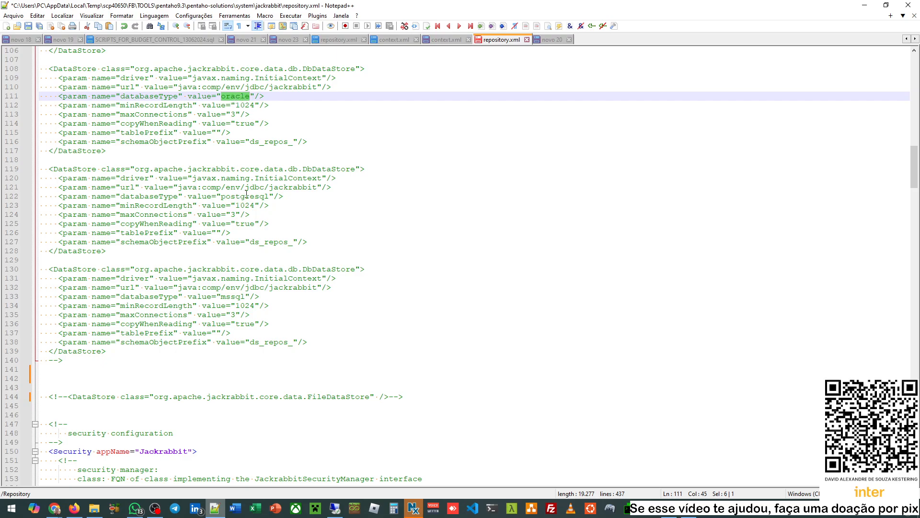
scroll(233, 297, up, 3)
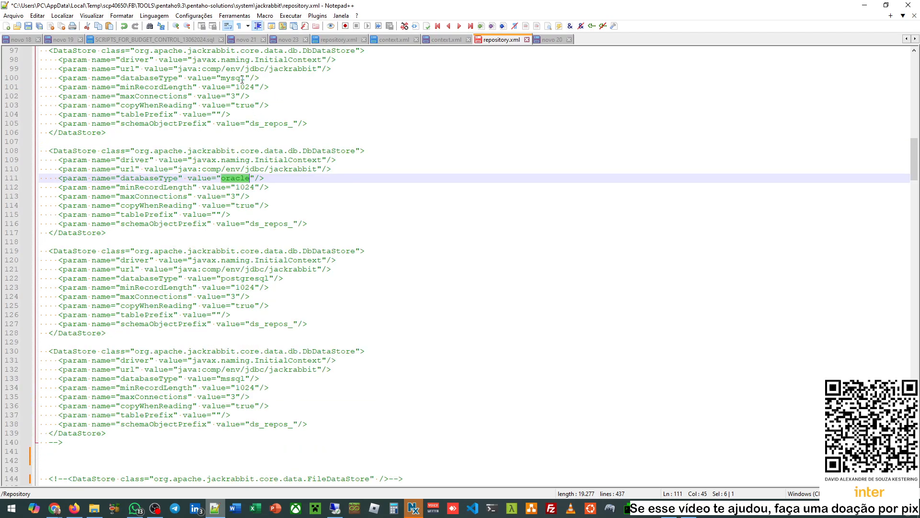
scroll(241, 197, down, 3)
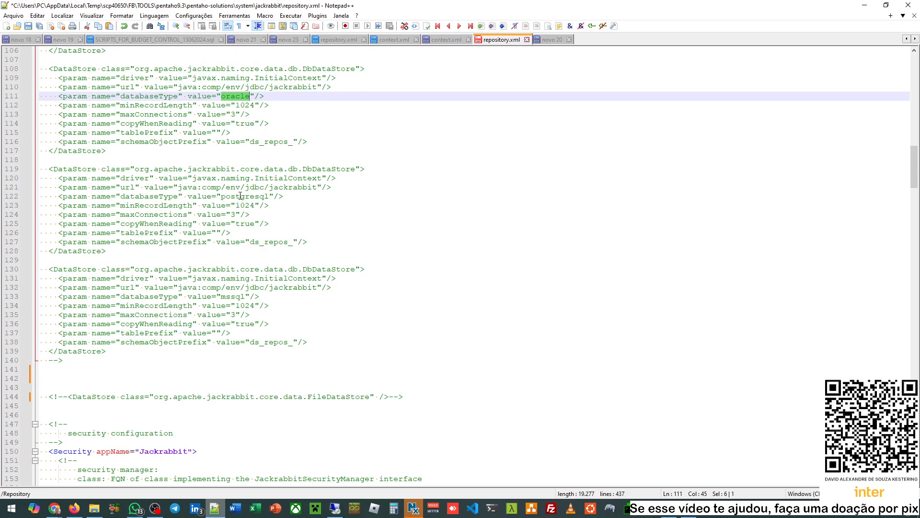
click(111, 159)
key(shift+Up)
key(shift+Up)
key(shift+Up)
key(shift+Up)
key(shift+Up)
key(shift+Up)
key(shift+Up)
key(shift+Up)
key(shift+Up)
key(shift+Home)
key(shift+Home)
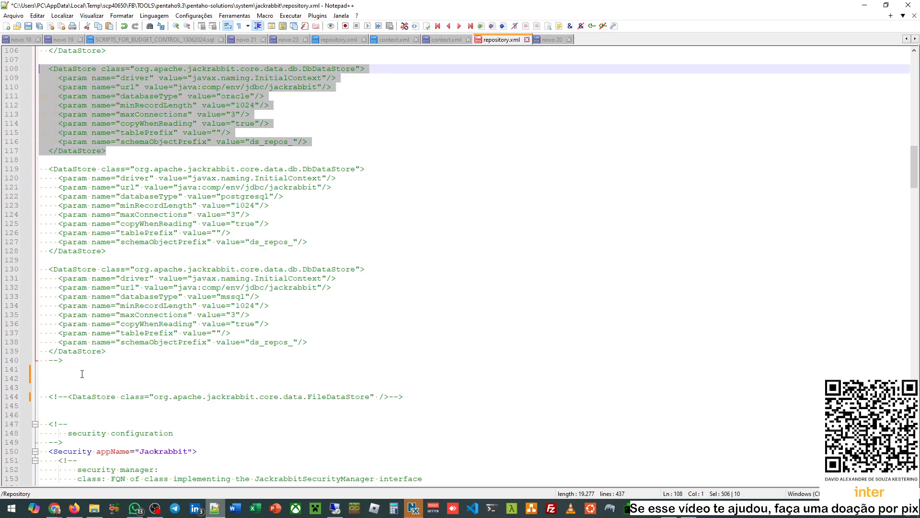
key(ctrl+c)
click(82, 374)
key(ctrl+v)
- Compare with the active OracleFileSystem block and the commented LocalFileSystem lines 80–82
scroll(143, 336, down, 5)
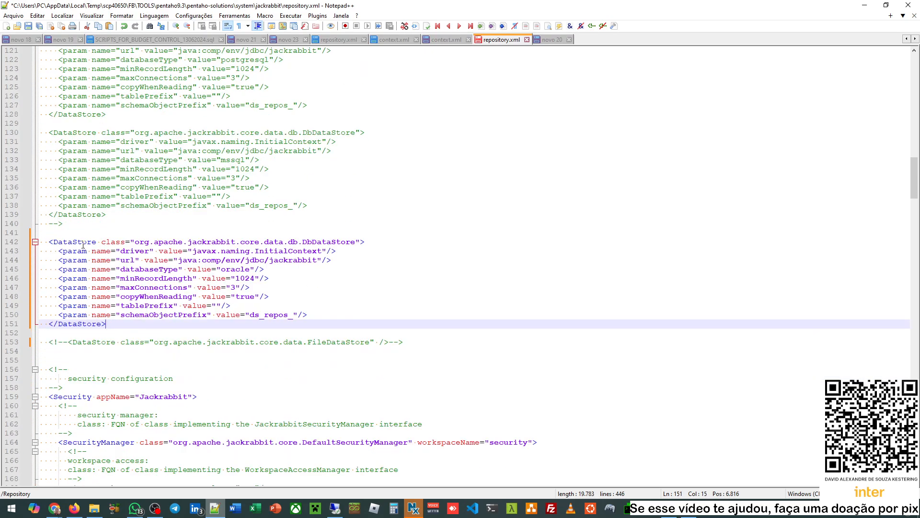
scroll(91, 245, up, 5)
scroll(82, 374, up, 20)
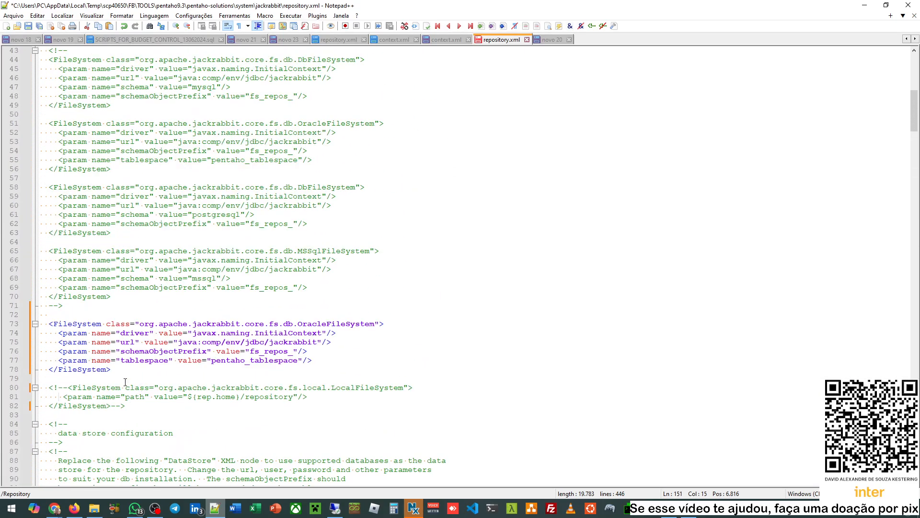
drag(125, 384, 125, 406)
double_click(125, 325)
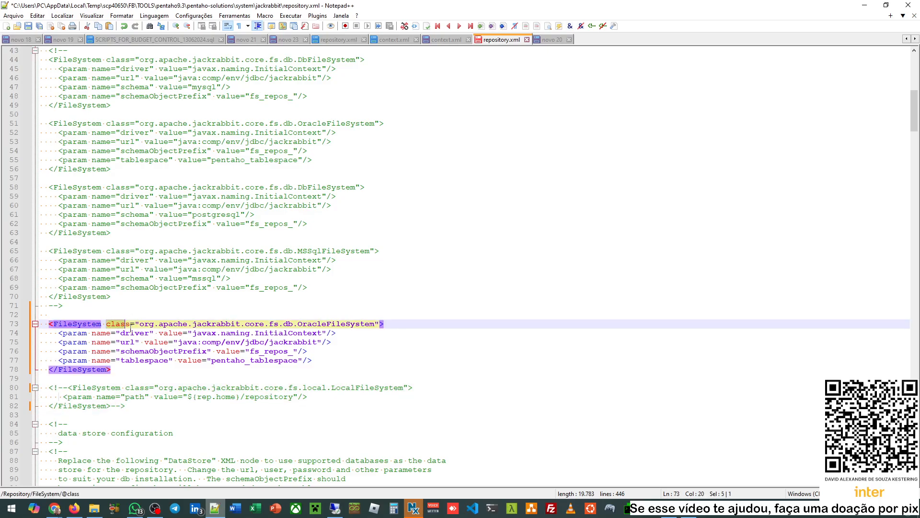
shift+click(112, 369)
- Check the oracle databaseType, the commented FileDataStore on line 153, and the new block 142–151
scroll(175, 351, down, 20)
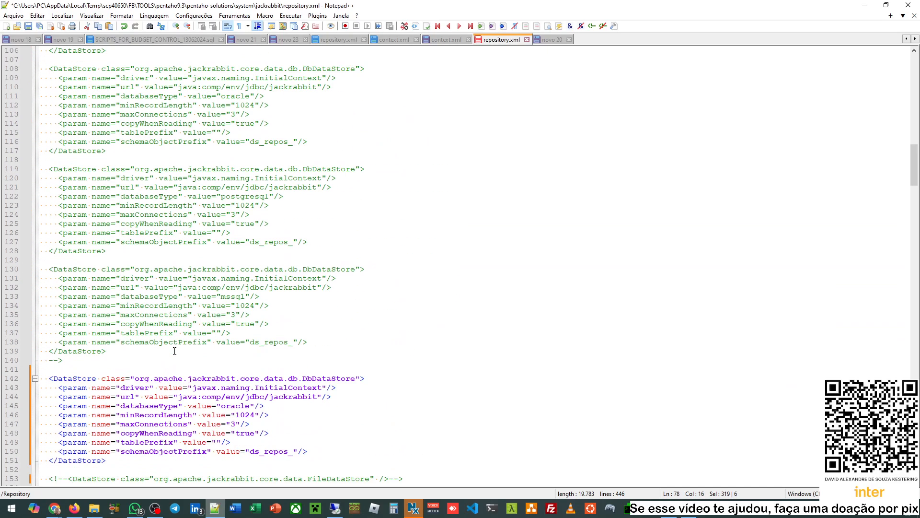
scroll(202, 259, up, 2)
click(268, 134)
double_click(235, 151)
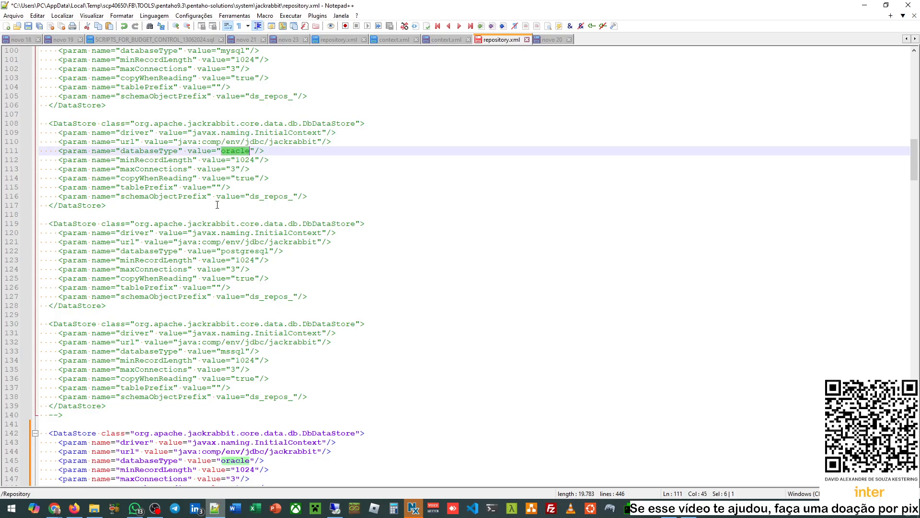
scroll(165, 262, down, 7)
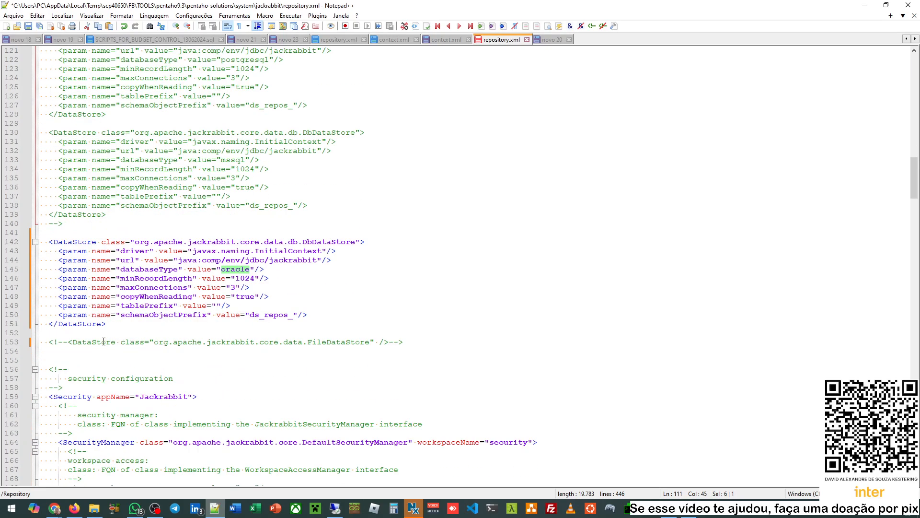
drag(371, 342, 156, 342)
click(157, 341)
drag(71, 342, 336, 341)
drag(240, 242, 267, 327)
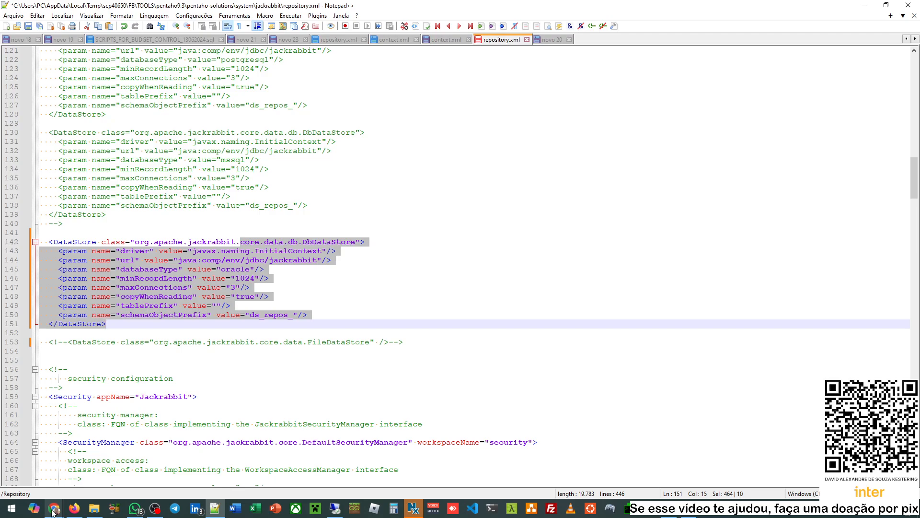
- Highlight FileSystem and OracleFileSystem in the docs' Workspaces example, then return to repository.xml
mouse_move(53, 511)
click(153, 460)
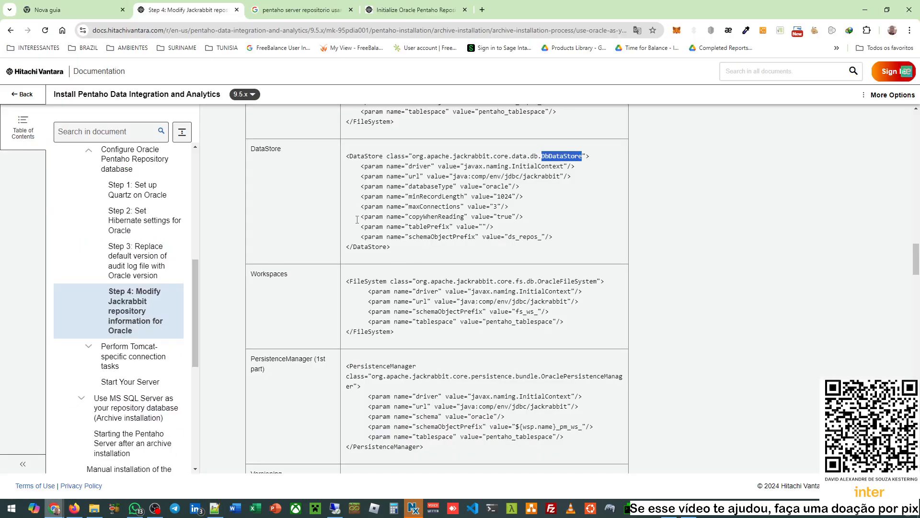
scroll(284, 258, down, 2)
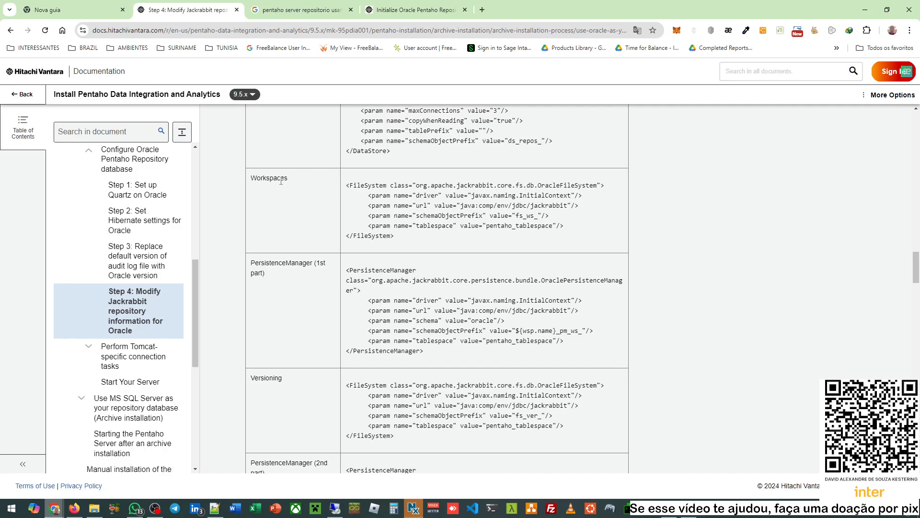
double_click(367, 185)
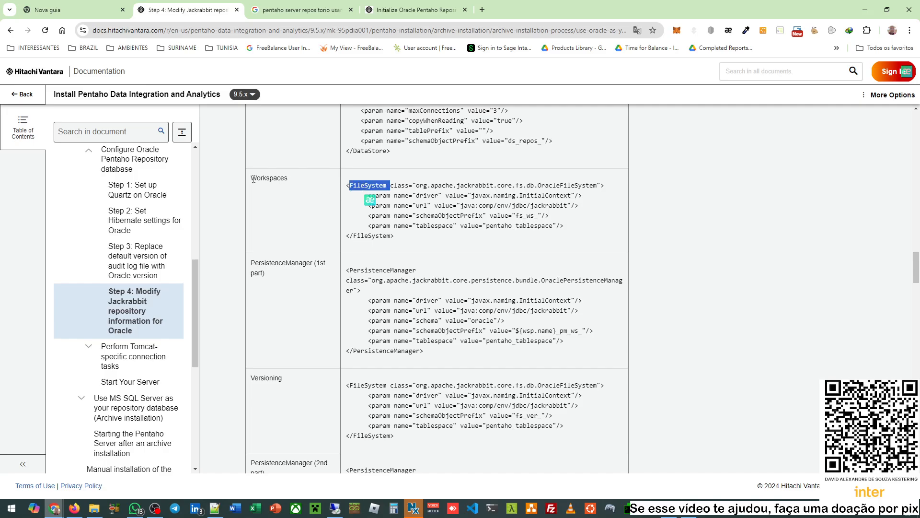
double_click(550, 185)
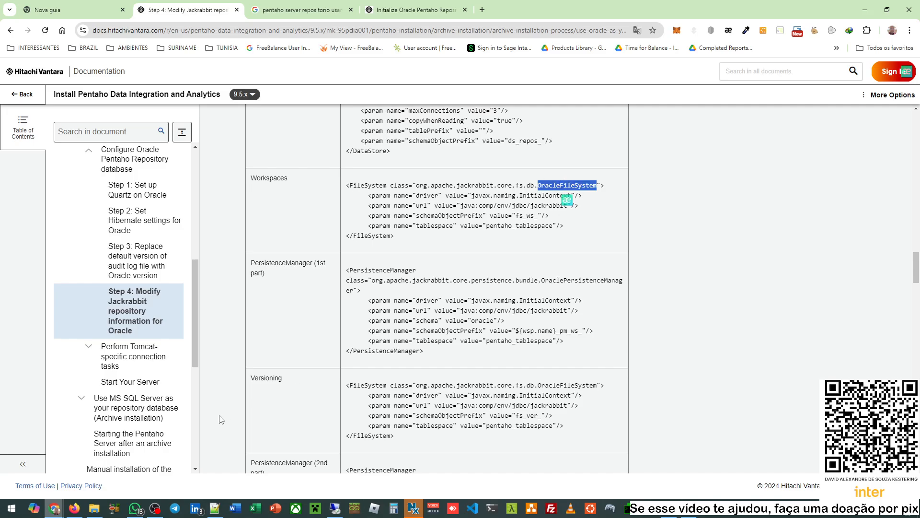
click(214, 508)
- In the workspace section, select the OracleFileSystem example block on lines 229–234
scroll(189, 252, down, 5)
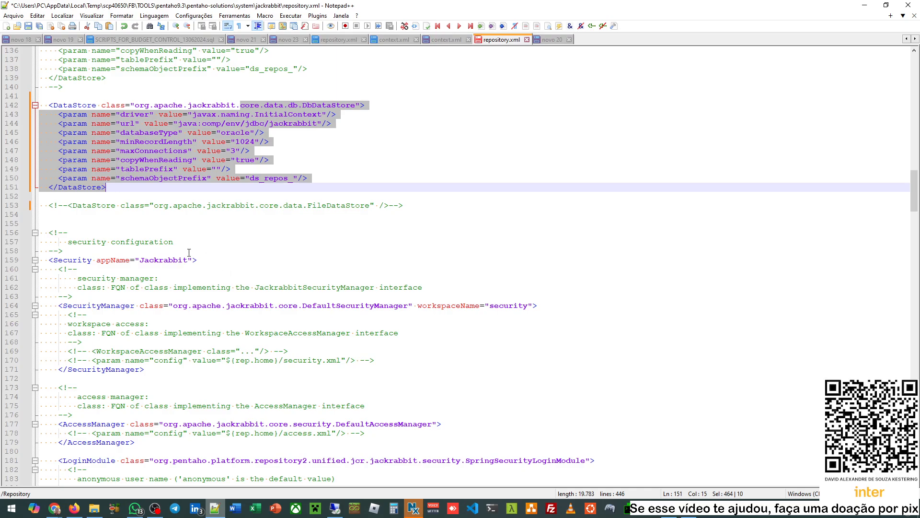
scroll(189, 252, down, 3)
double_click(72, 177)
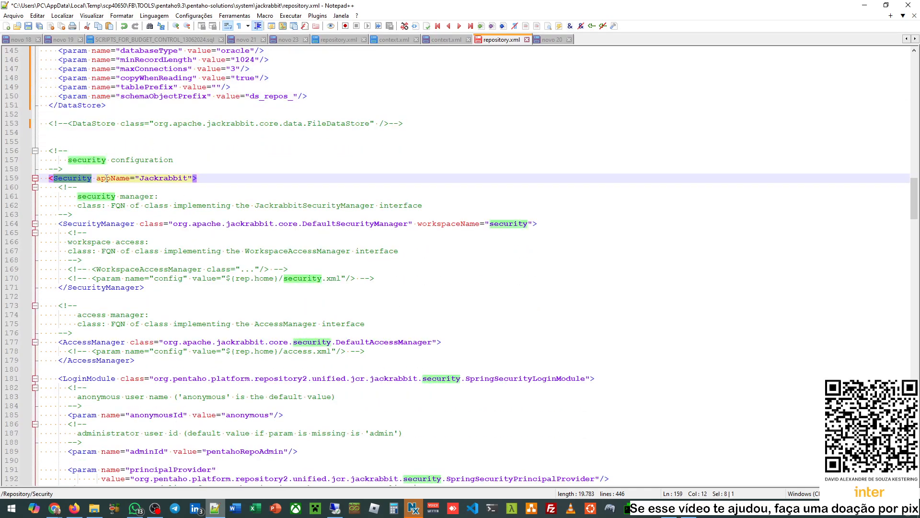
scroll(155, 167, down, 4)
scroll(155, 168, down, 9)
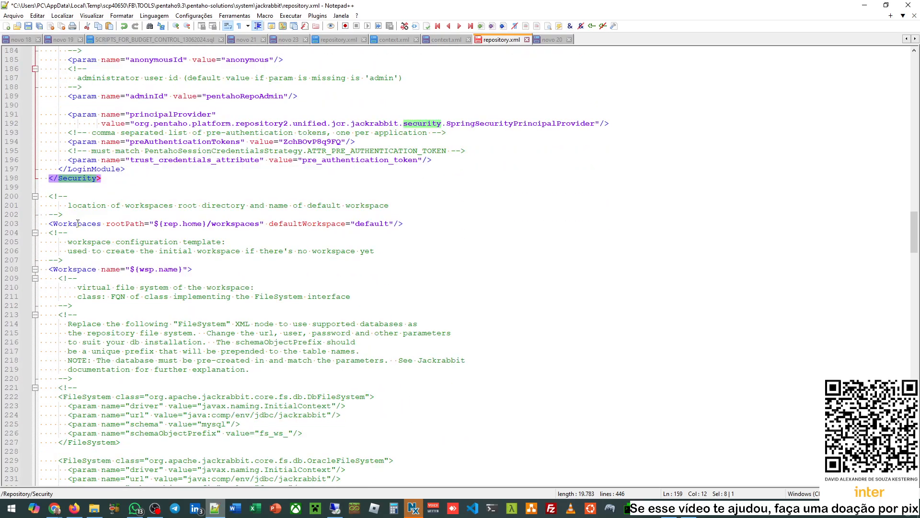
double_click(78, 224)
double_click(76, 269)
scroll(166, 251, down, 3)
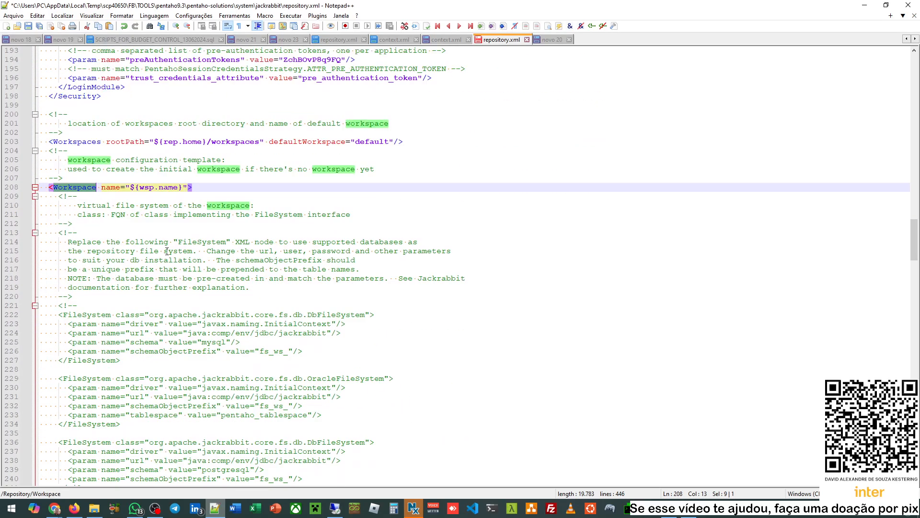
scroll(166, 250, down, 5)
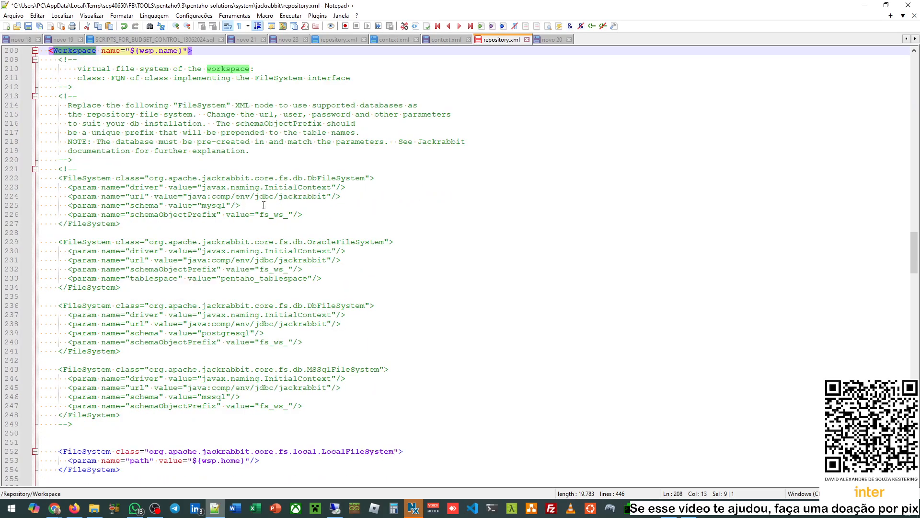
double_click(99, 180)
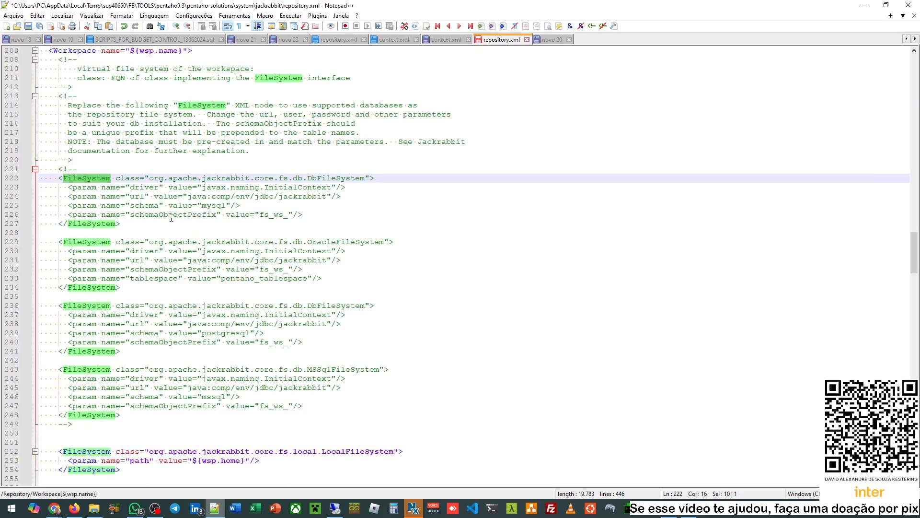
click(334, 243)
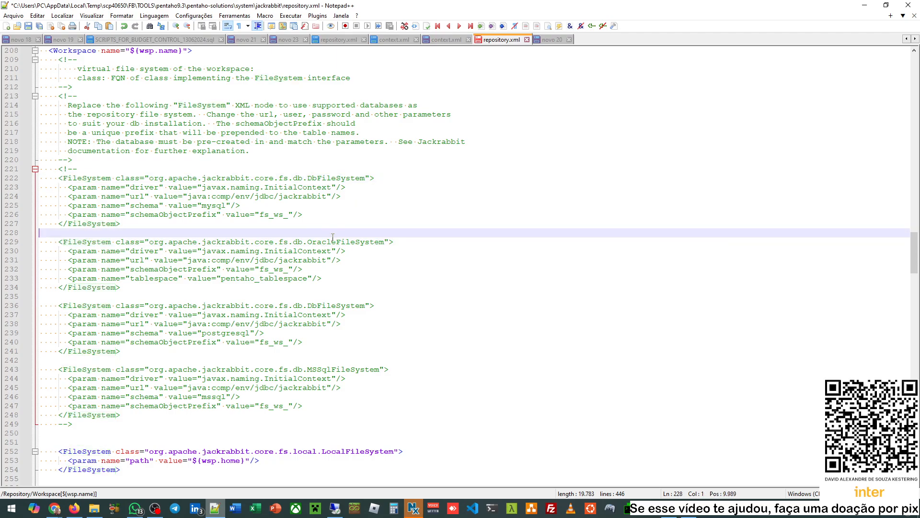
double_click(332, 242)
drag(120, 288, 39, 242)
- Wrap the LocalFileSystem block in <!-- --> and paste the OracleFileSystem block above it
scroll(141, 248, down, 5)
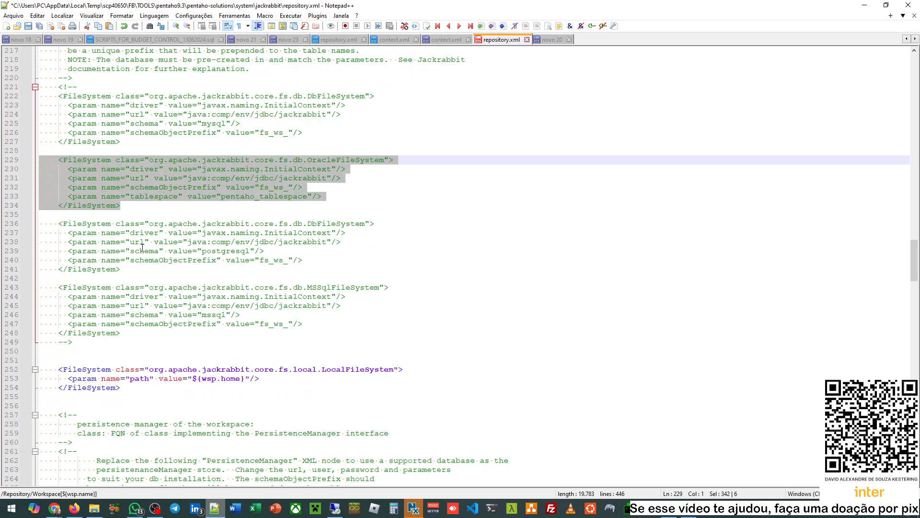
click(59, 315)
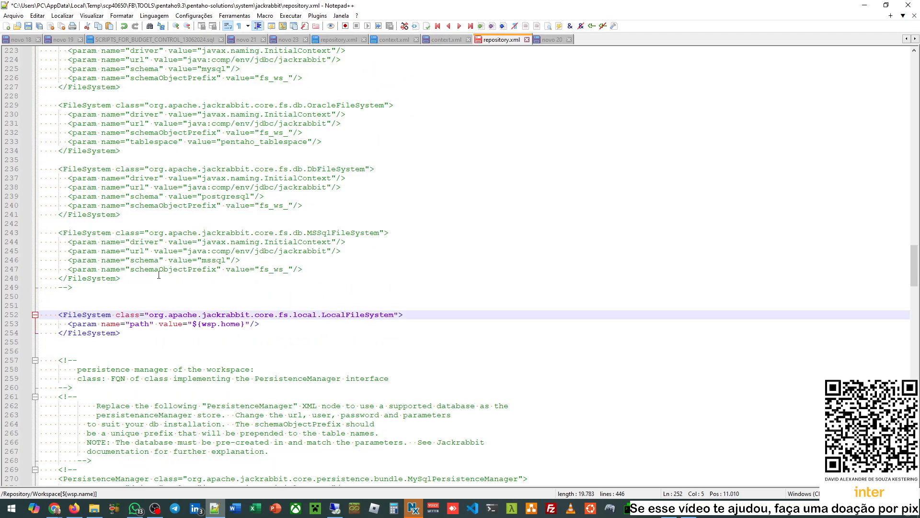
text(<!--)
key(Down)
key(Down)
key(End)
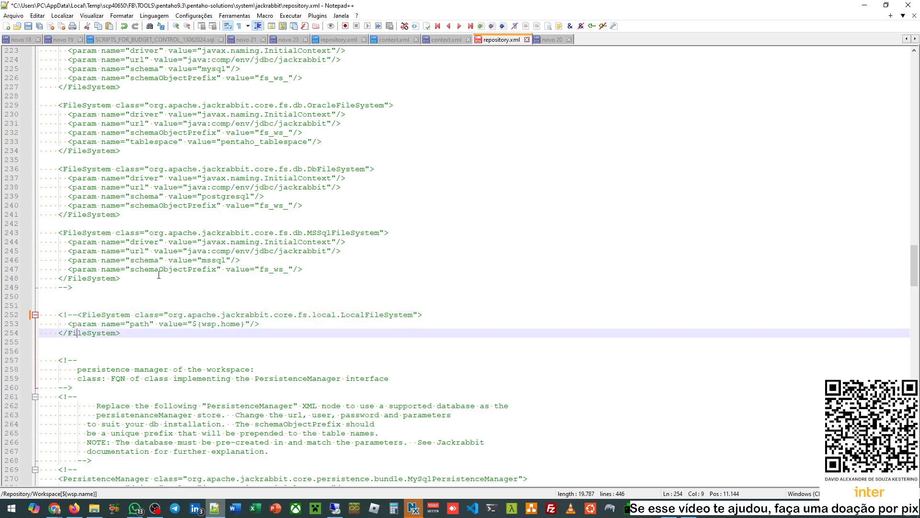
text(-->)
key(Up)
key(Up)
key(Up)
key(Up)
key(Return)
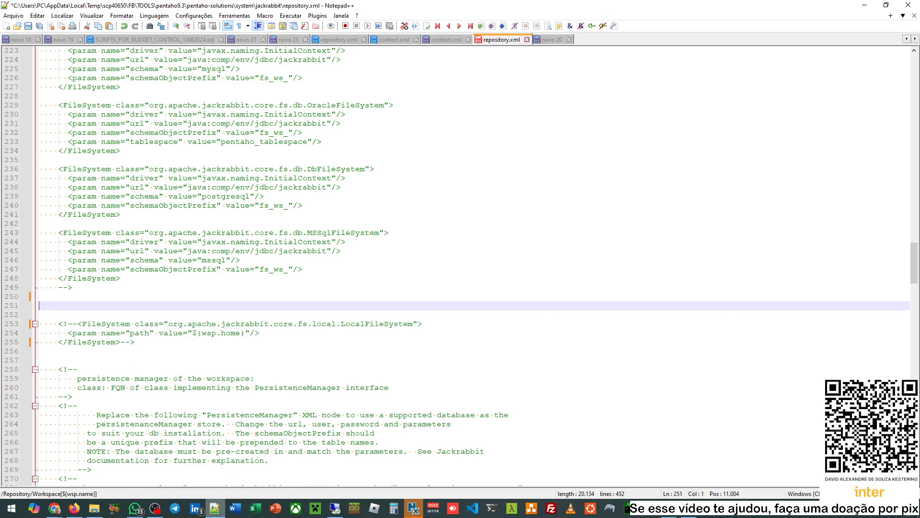
key(ctrl+v)
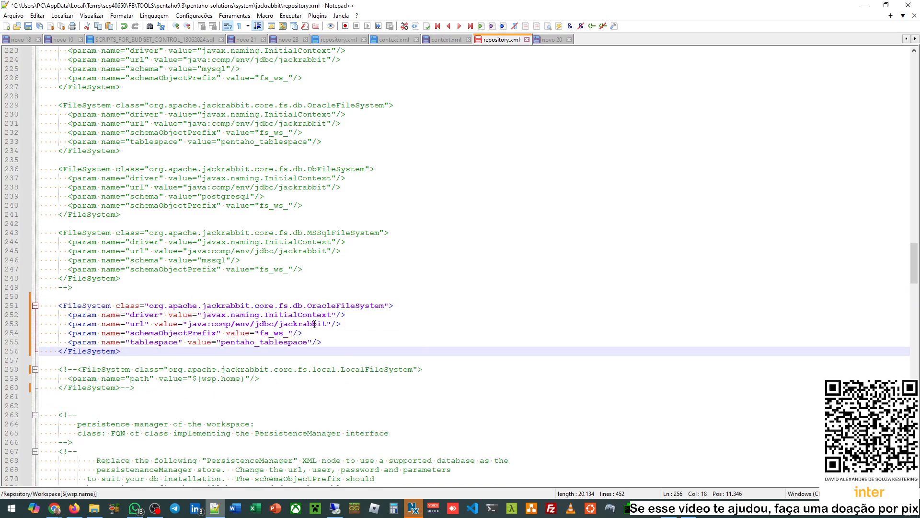
click(357, 325)
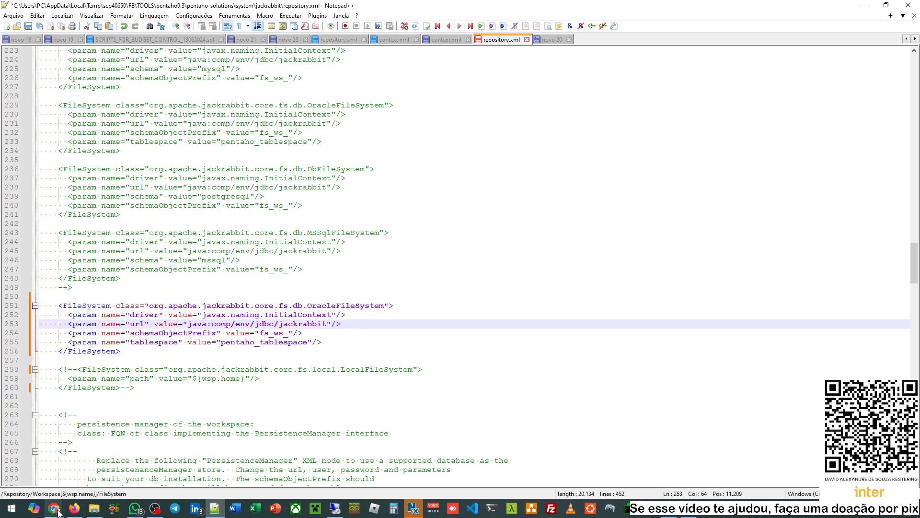
- Check the docs' PersistenceManager (1st part) OraclePersistenceManager code, then return to repository.xml
mouse_move(56, 511)
click(138, 467)
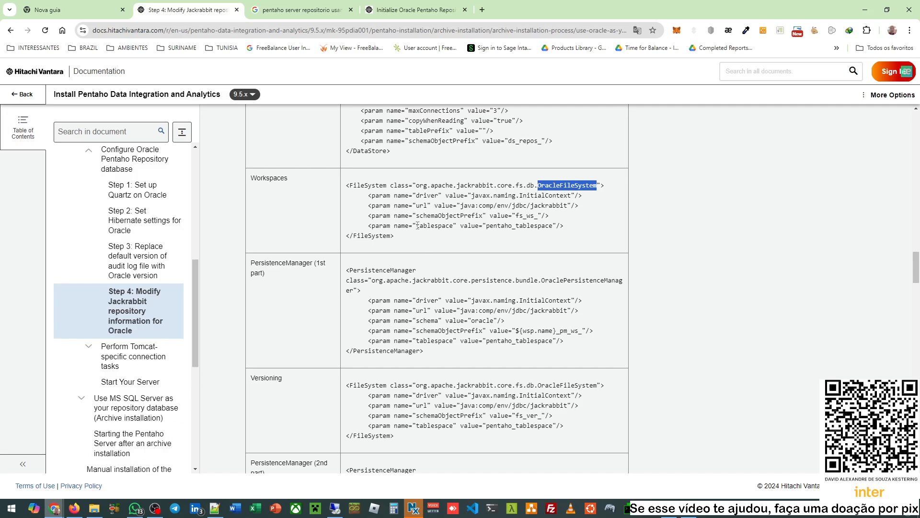
scroll(289, 253, down, 1)
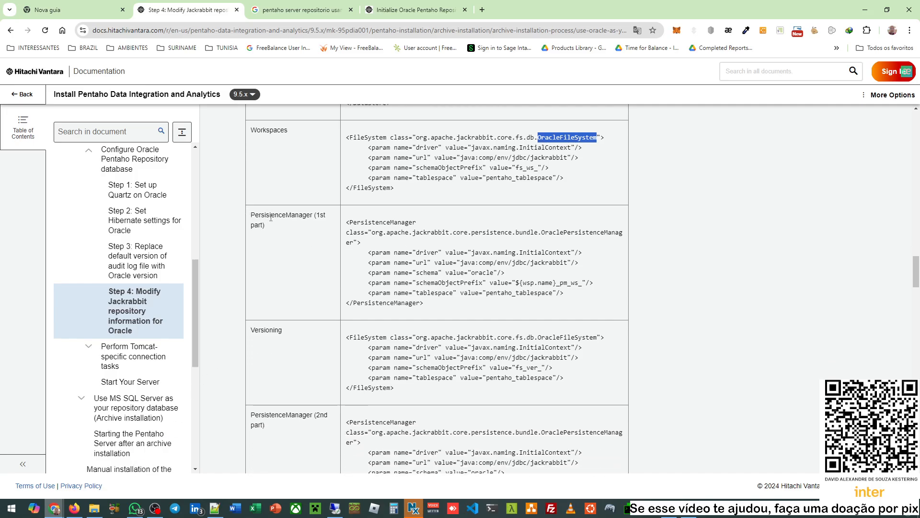
drag(261, 216, 296, 216)
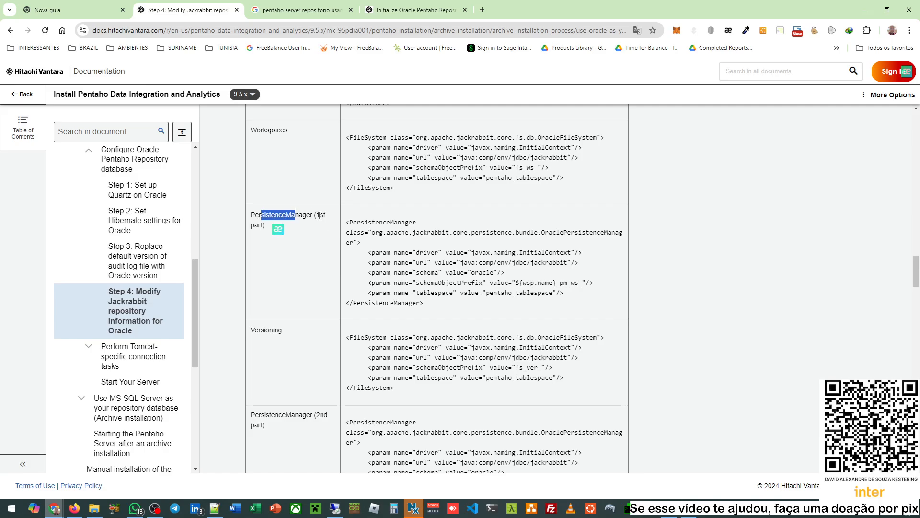
click(318, 215)
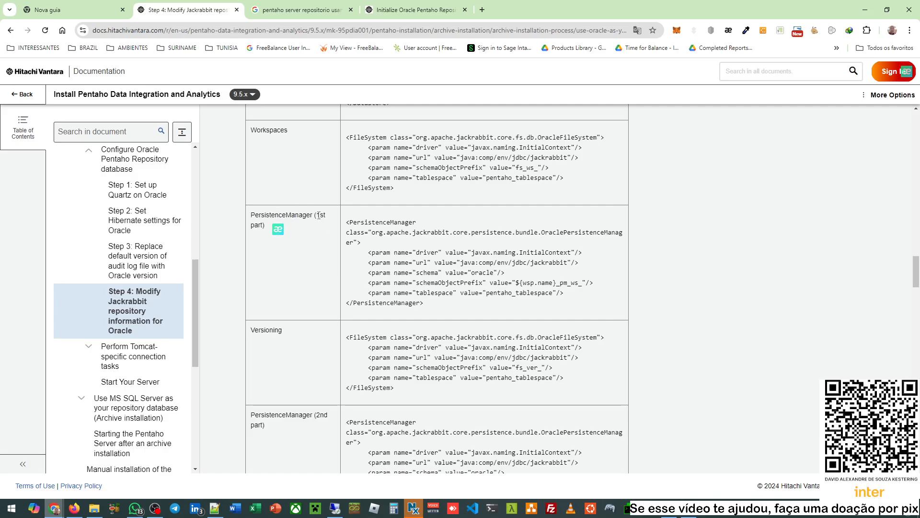
double_click(366, 222)
click(386, 220)
double_click(565, 234)
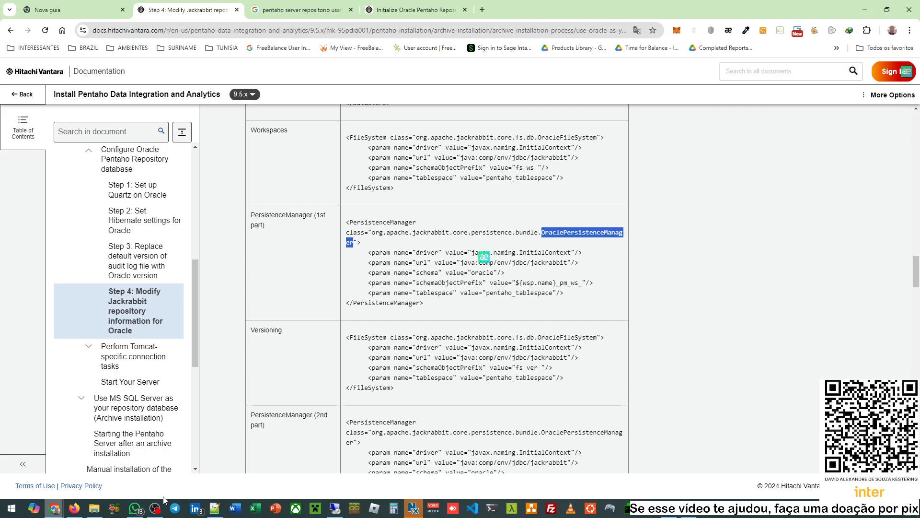
mouse_move(90, 511)
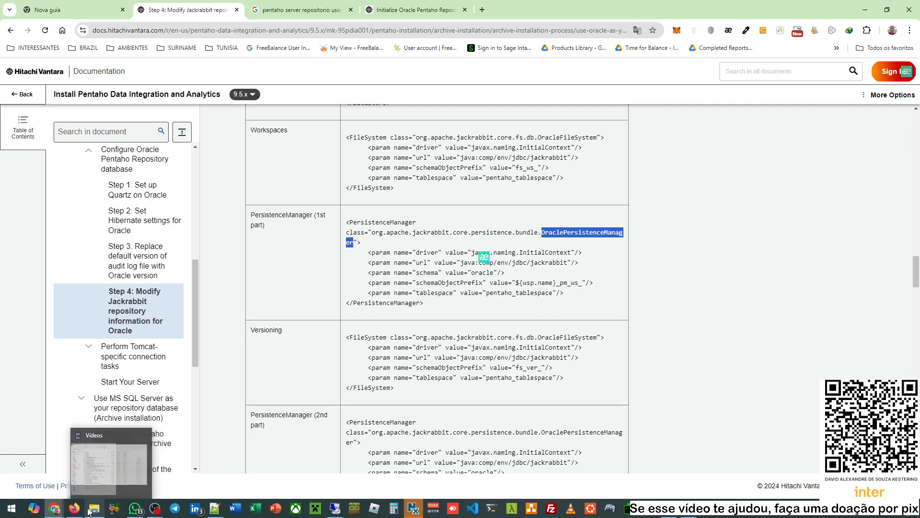
click(215, 508)
- Select the OraclePersistenceManager example block on lines 283–289
scroll(351, 314, down, 9)
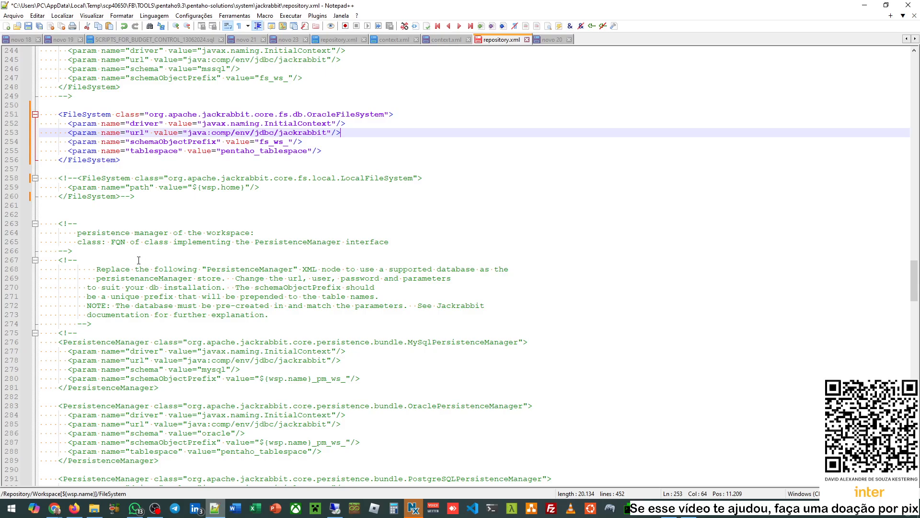
double_click(113, 287)
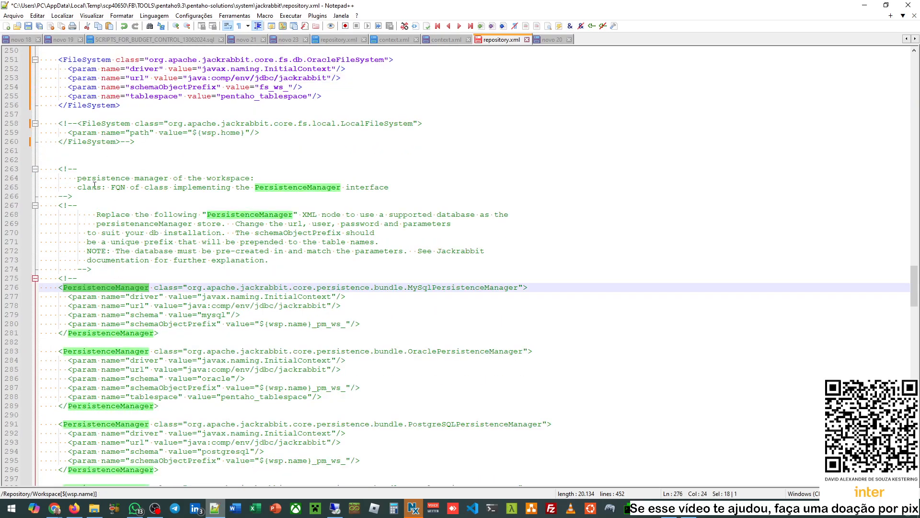
scroll(129, 201, down, 8)
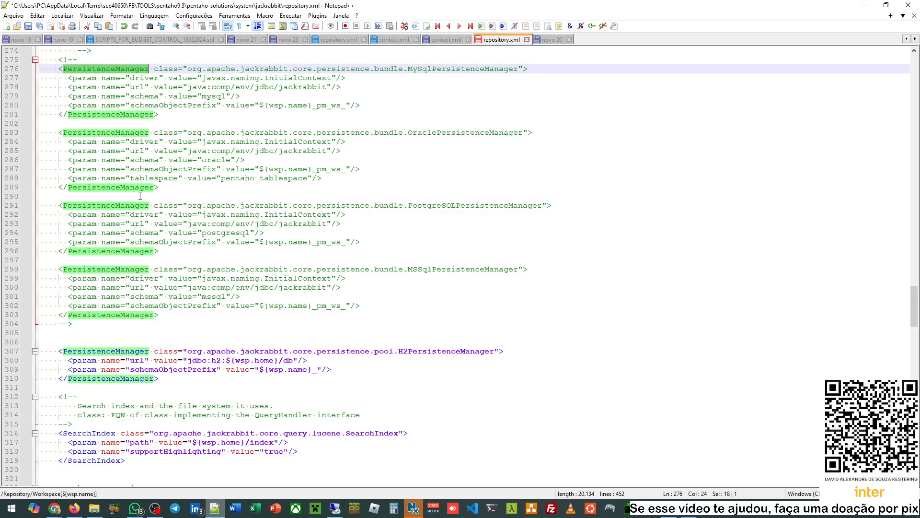
scroll(140, 195, down, 4)
scroll(172, 184, up, 3)
scroll(352, 86, up, 2)
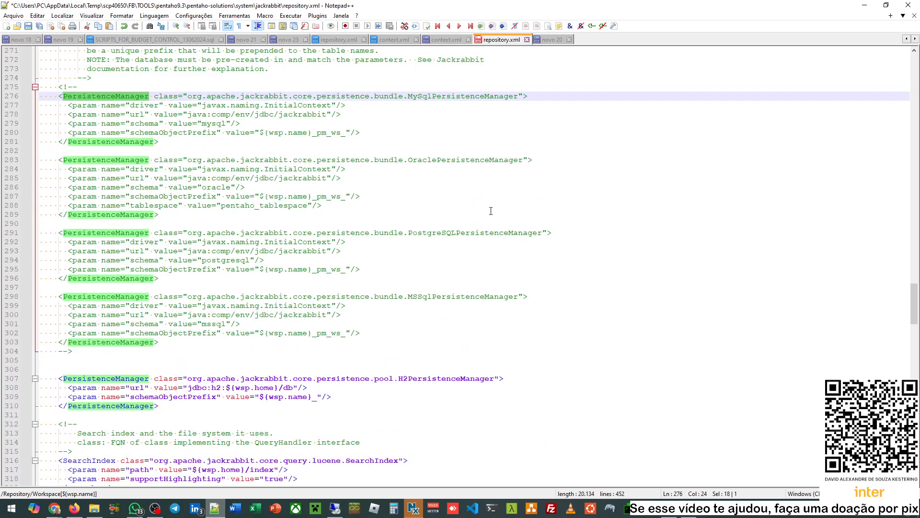
double_click(432, 162)
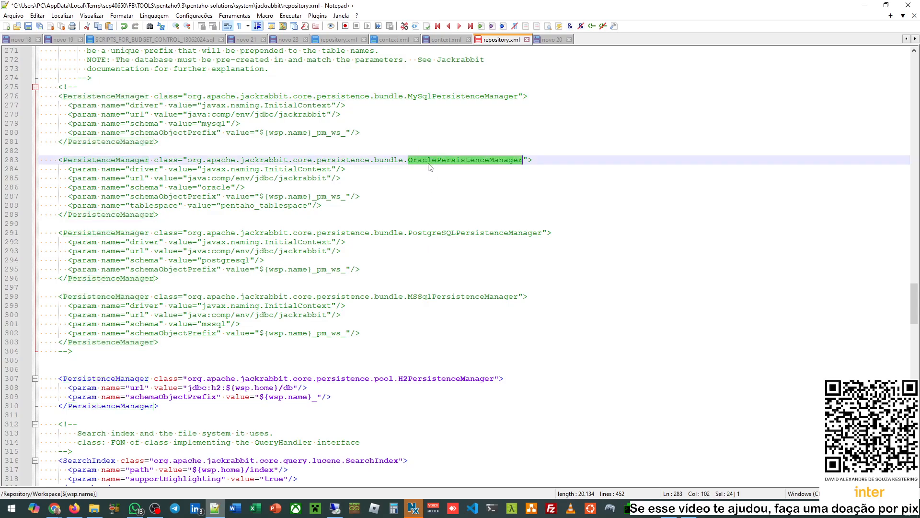
drag(159, 215, 39, 159)
key(ctrl+c)
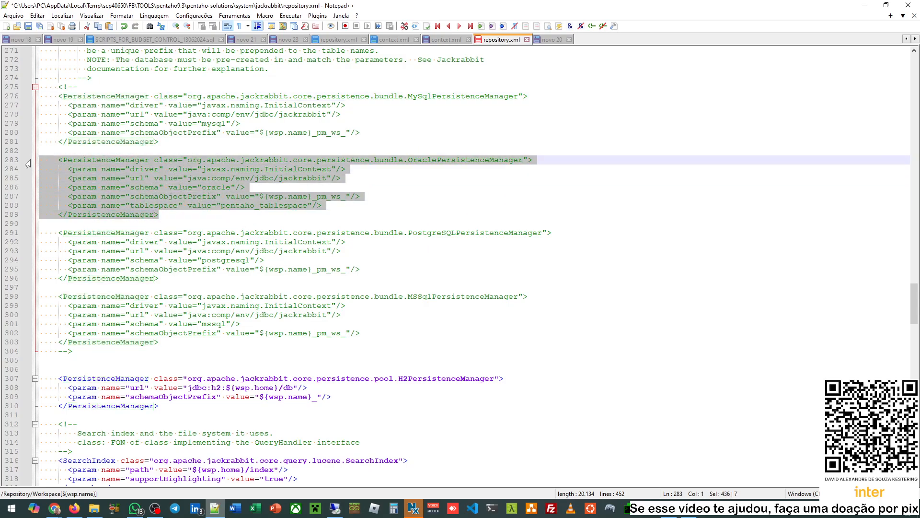
- Wrap the H2PersistenceManager block in <!-- --> and paste the Oracle block above it
click(60, 378)
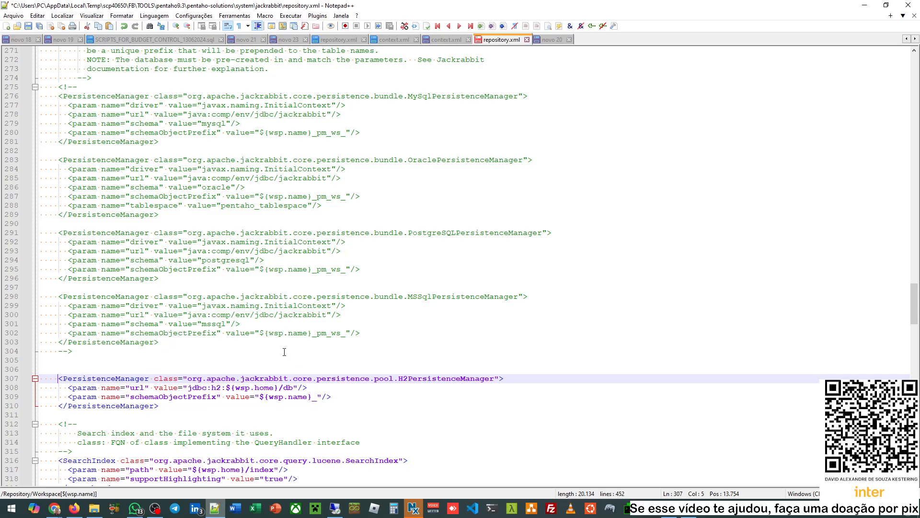
text(<!-)
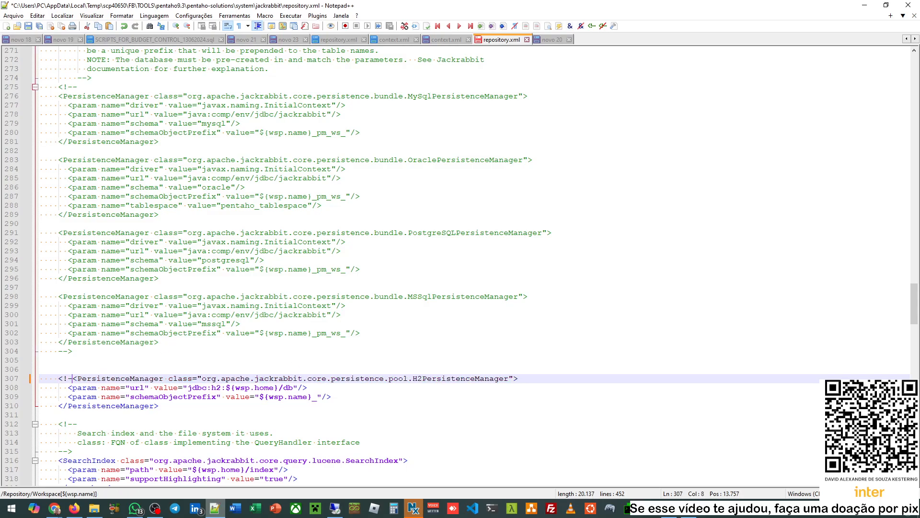
text(-)
key(Down)
key(Down)
key(Down)
key(End)
text(--)
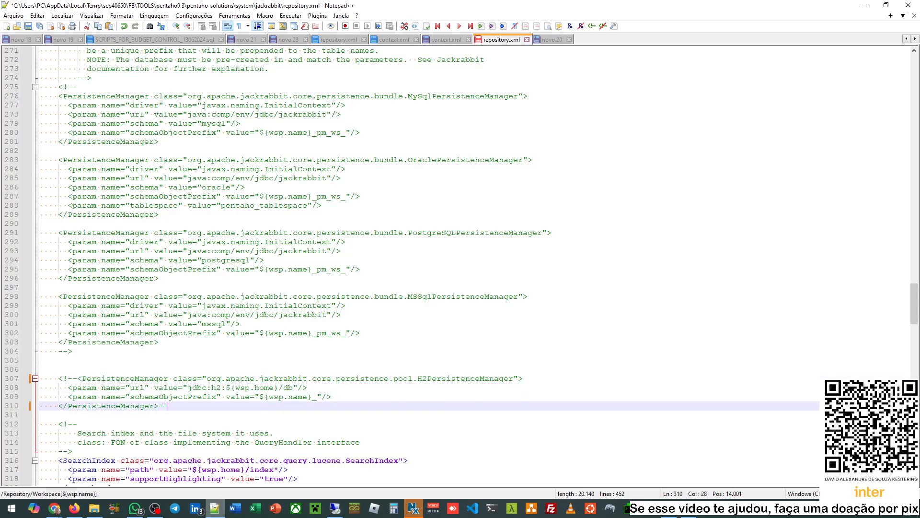
text(>)
key(Up)
key(Up)
key(Up)
key(Up)
key(Up)
key(Return)
key(ctrl+v)
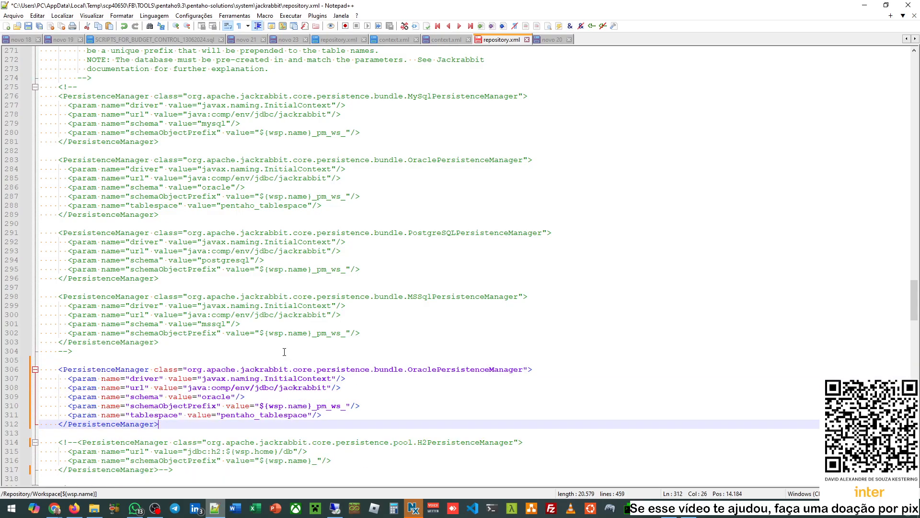
- Review the pasted OraclePersistenceManager block at lines 306–312
scroll(380, 261, down, 4)
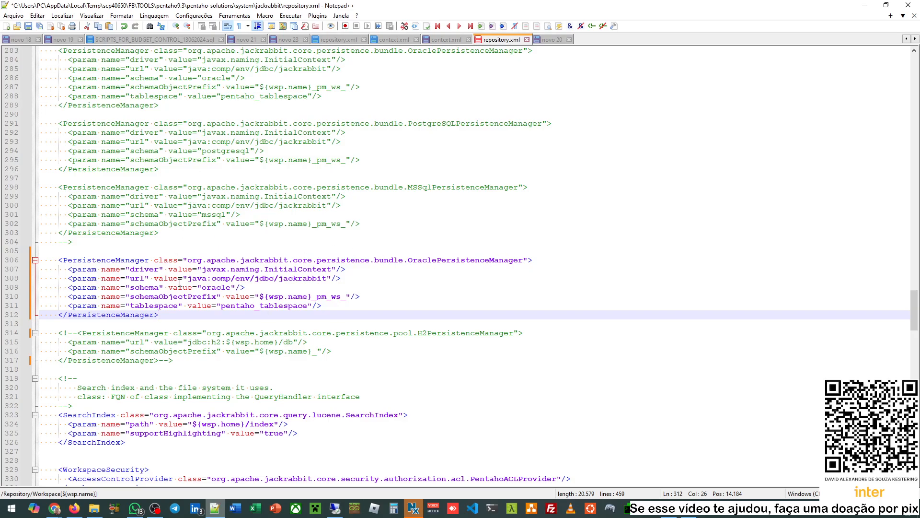
scroll(179, 282, down, 2)
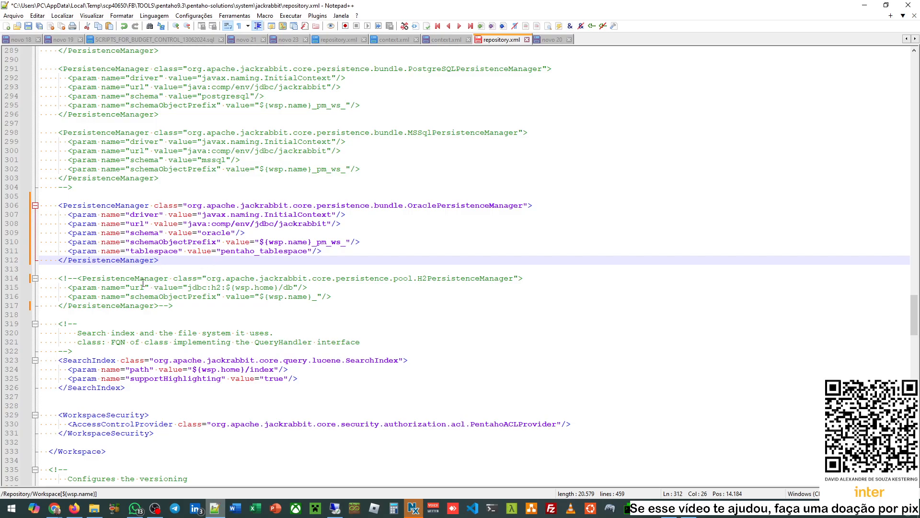
click(119, 205)
click(154, 280)
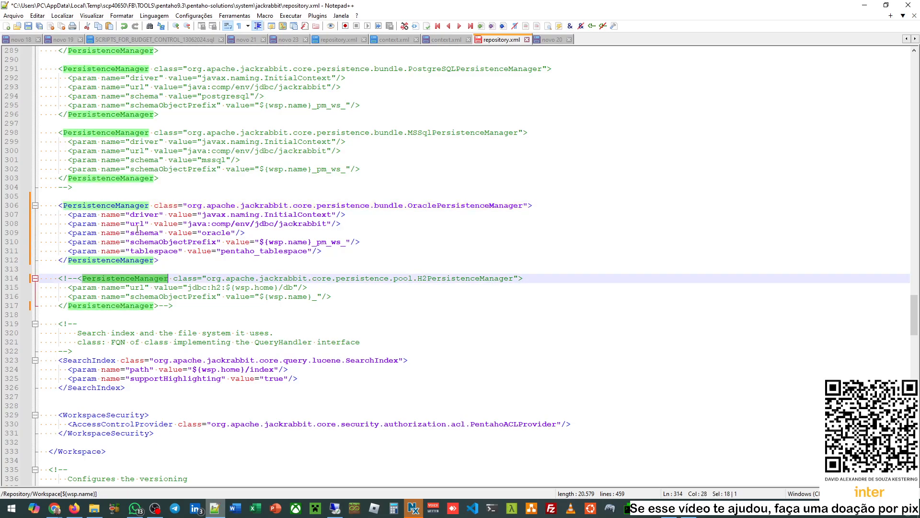
click(119, 199)
double_click(119, 206)
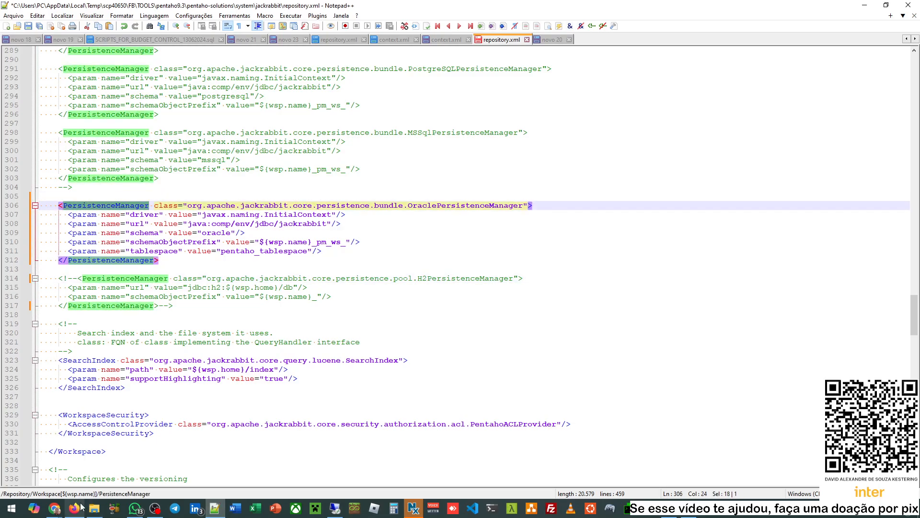
click(154, 467)
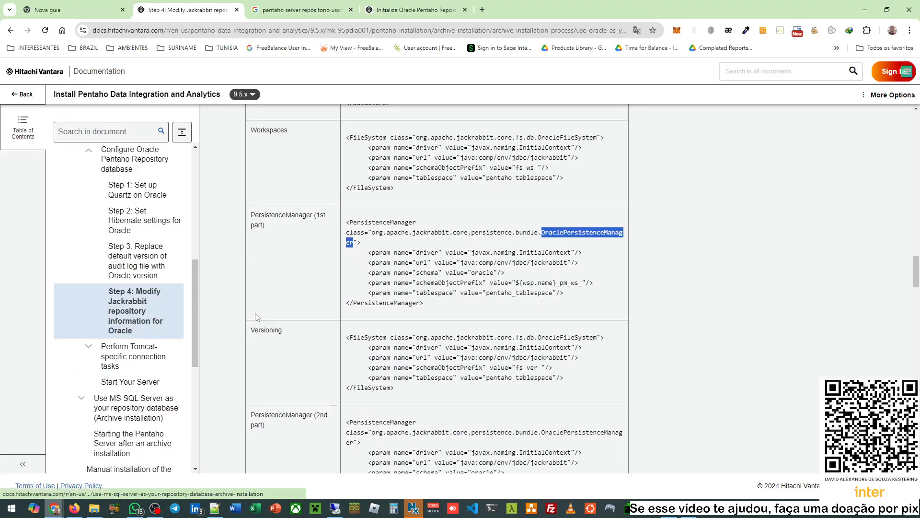
- Check the docs' Versioning OracleFileSystem example with fs_ver_ prefix, then return to repository.xml
scroll(370, 276, down, 2)
double_click(266, 234)
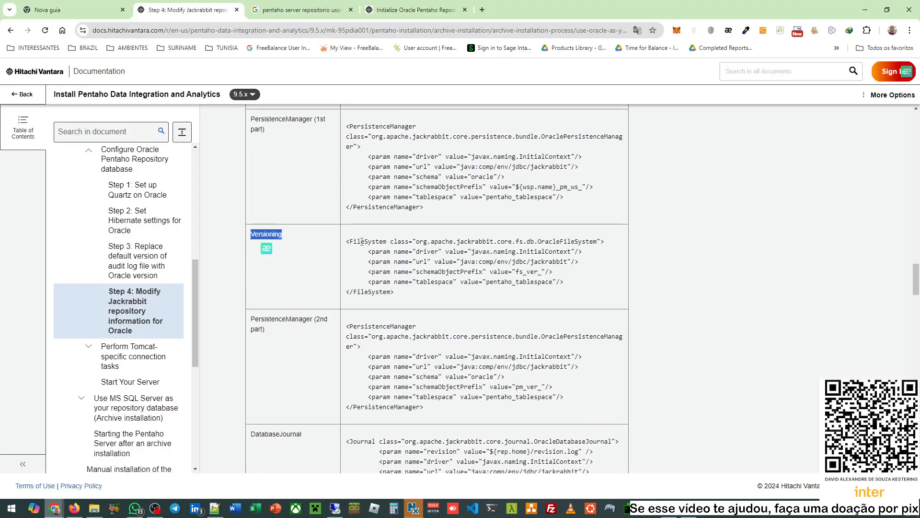
scroll(412, 246, down, 1)
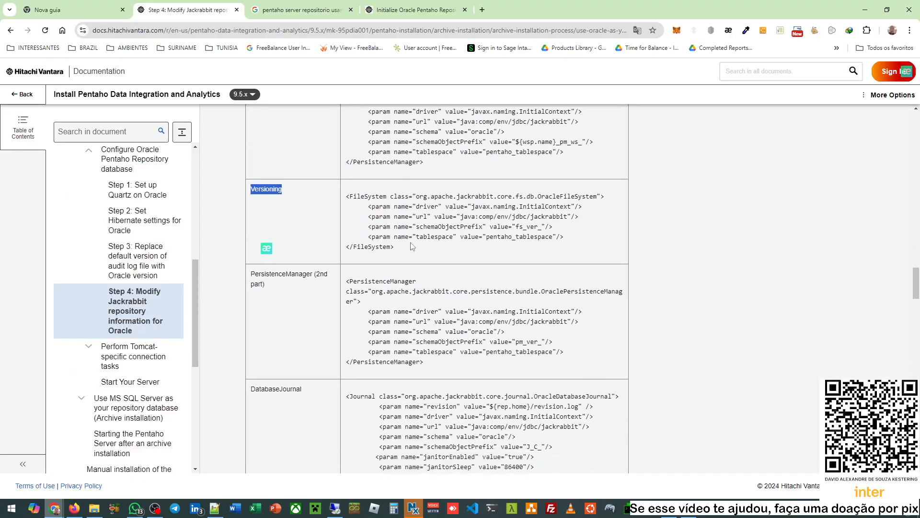
click(373, 193)
double_click(379, 194)
double_click(582, 193)
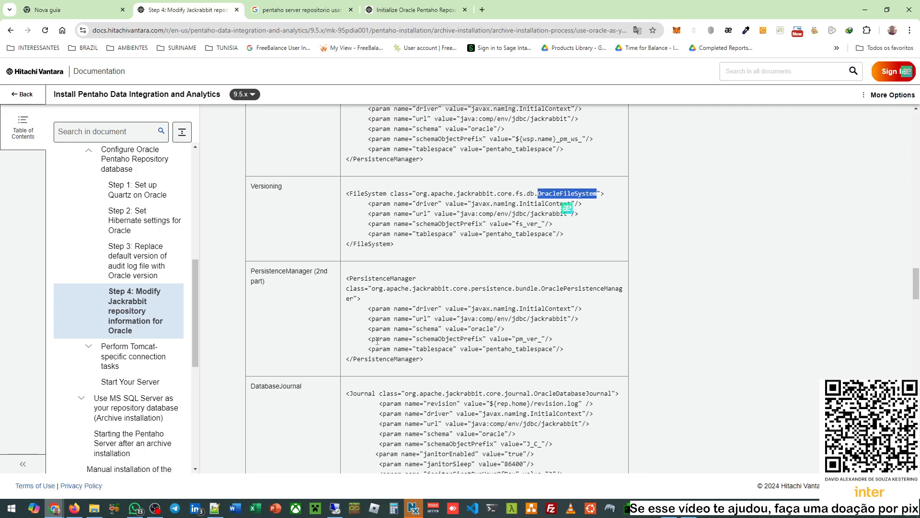
click(214, 508)
scroll(294, 298, down, 6)
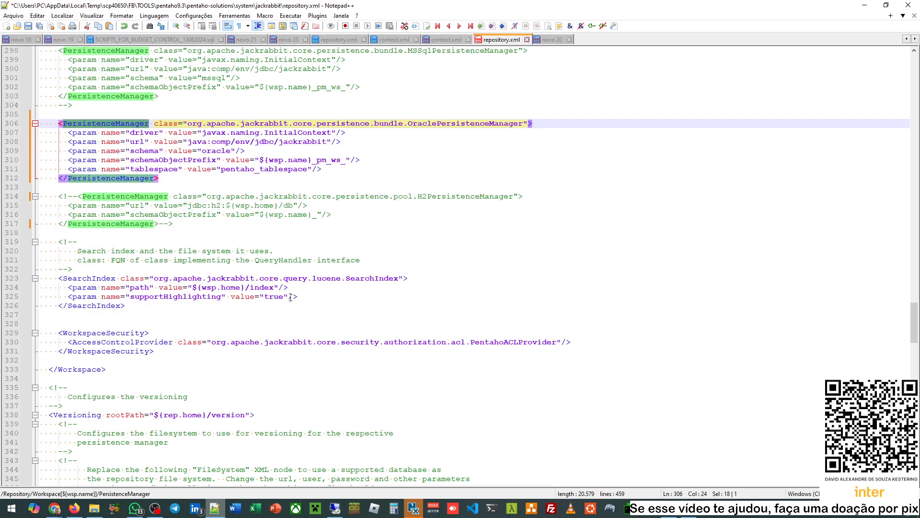
- In the Versioning section, select the OracleFileSystem example block
double_click(69, 287)
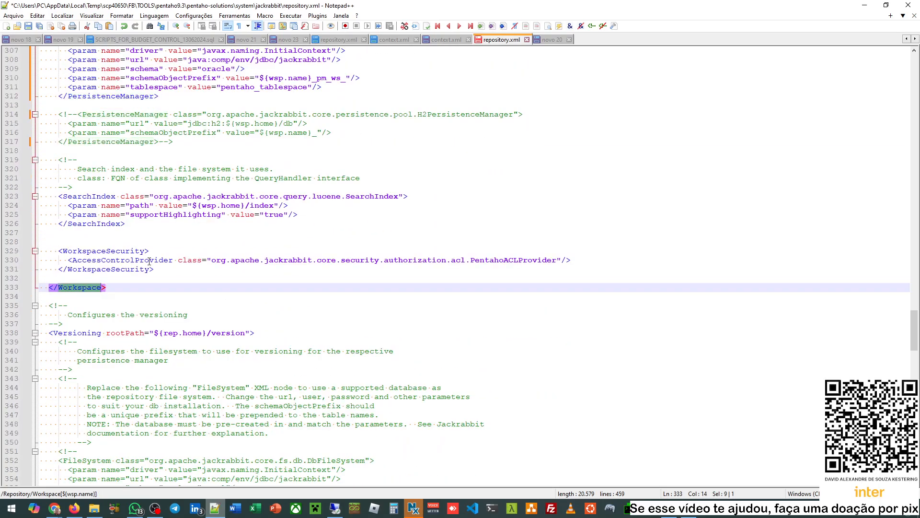
scroll(161, 251, down, 5)
double_click(74, 196)
scroll(186, 244, down, 4)
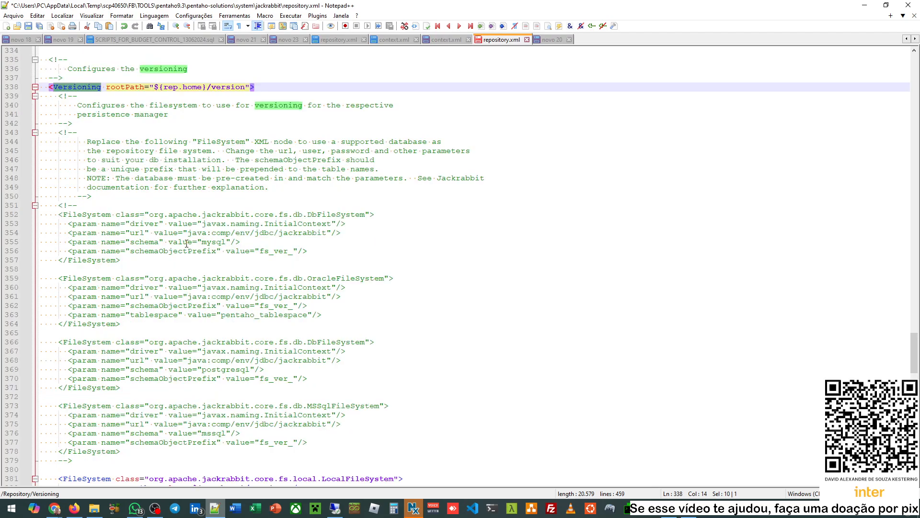
double_click(96, 215)
scroll(186, 215, down, 3)
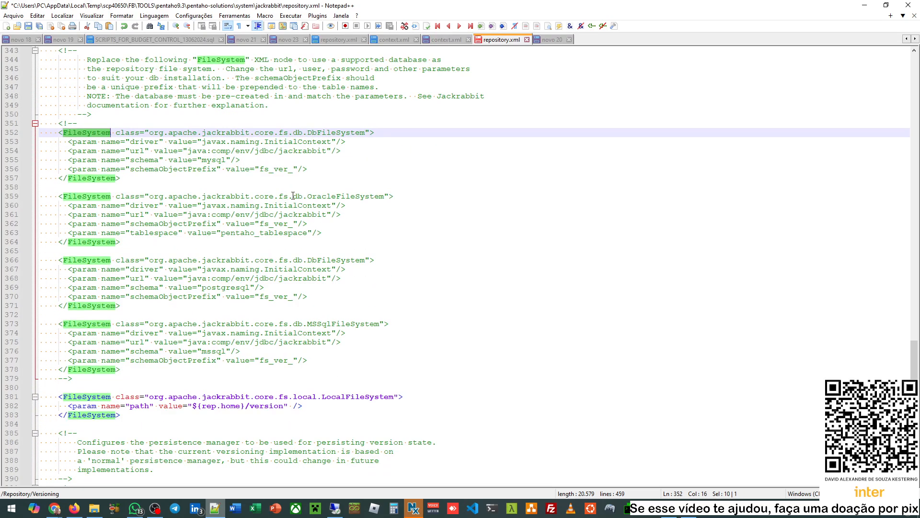
double_click(335, 196)
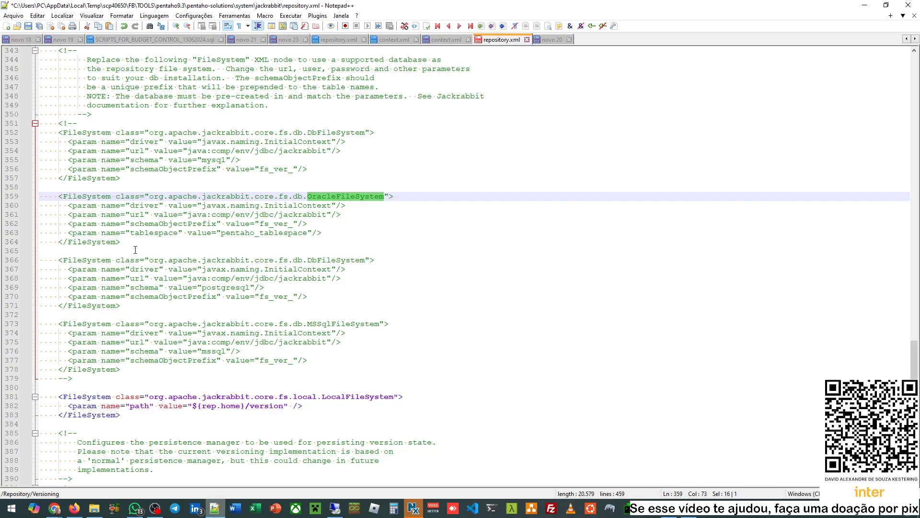
drag(121, 243, 28, 196)
key(ctrl+c)
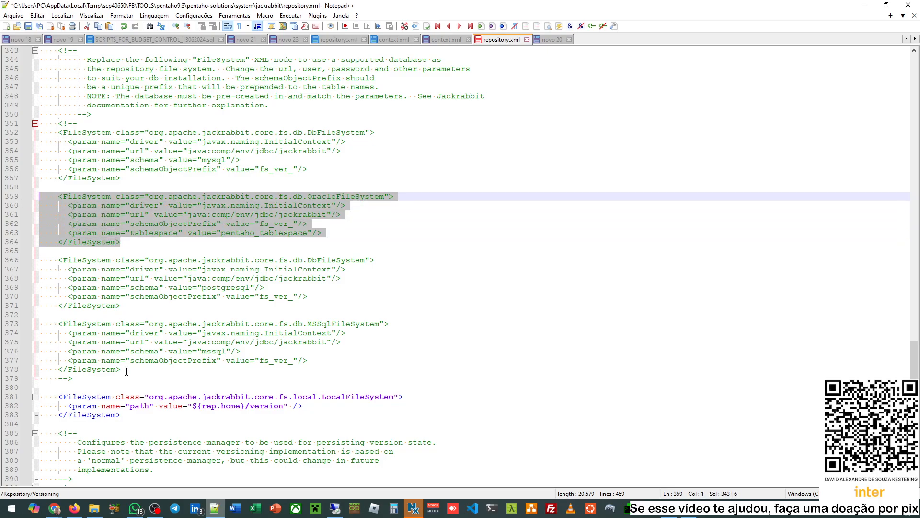
- Comment out the Versioning LocalFileSystem block with <!-- and -->
scroll(168, 374, down, 1)
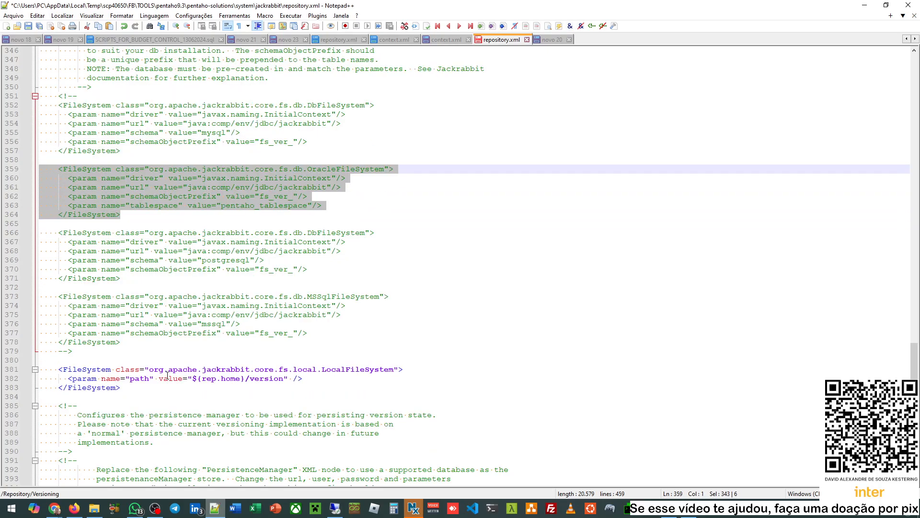
click(61, 369)
text(<!--)
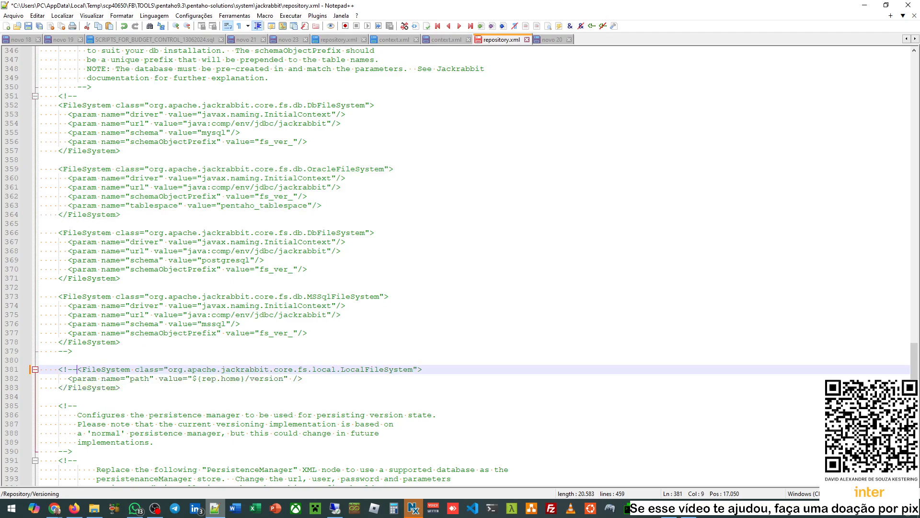
key(Down)
key(Down)
key(End)
text(-->)
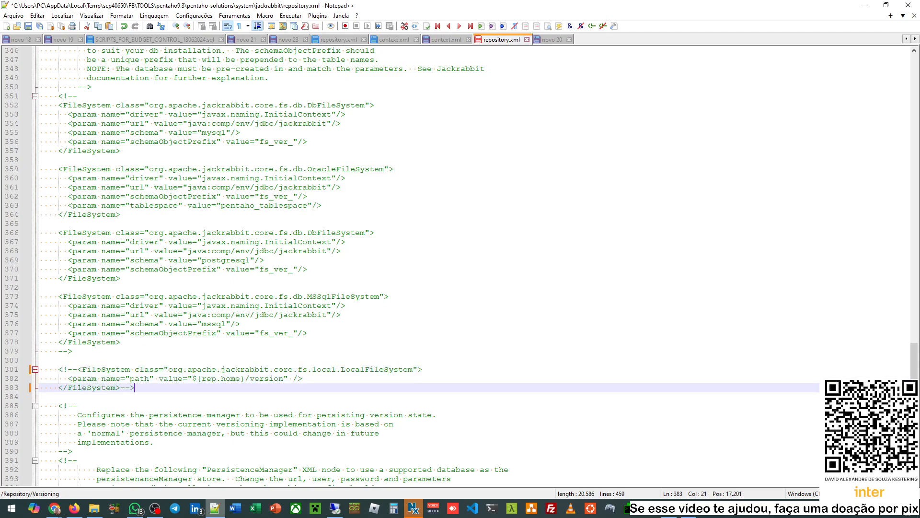
- Paste the OracleFileSystem block as active code on a clean line above it (lines 381–386)
key(Up)
key(Up)
key(Up)
key(Up)
key(Return)
key(Return)
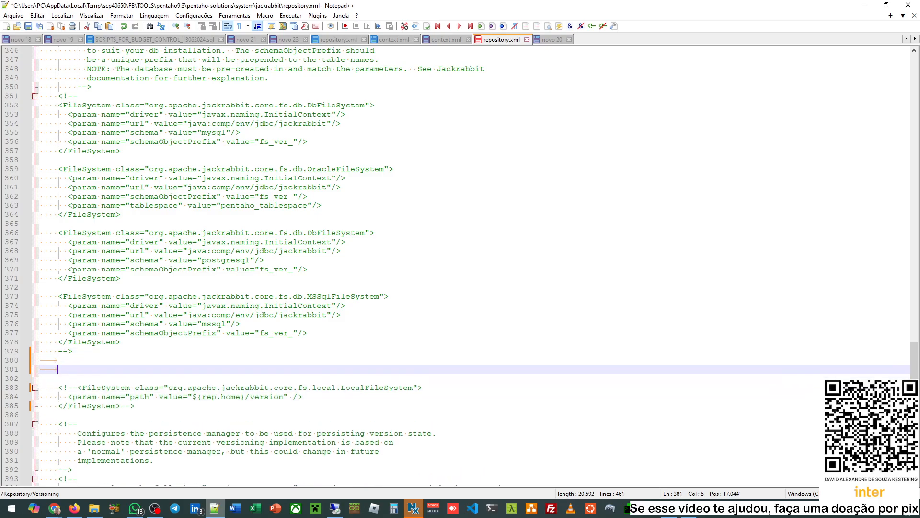
key(shift+Home)
key(BackSpace)
key(BackSpace)
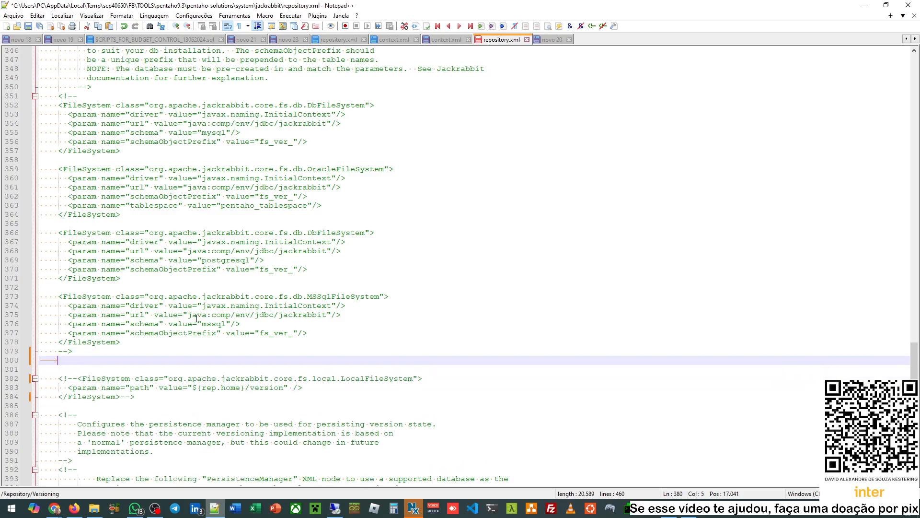
key(shift+Home)
key(BackSpace)
key(Return)
key(ctrl+v)
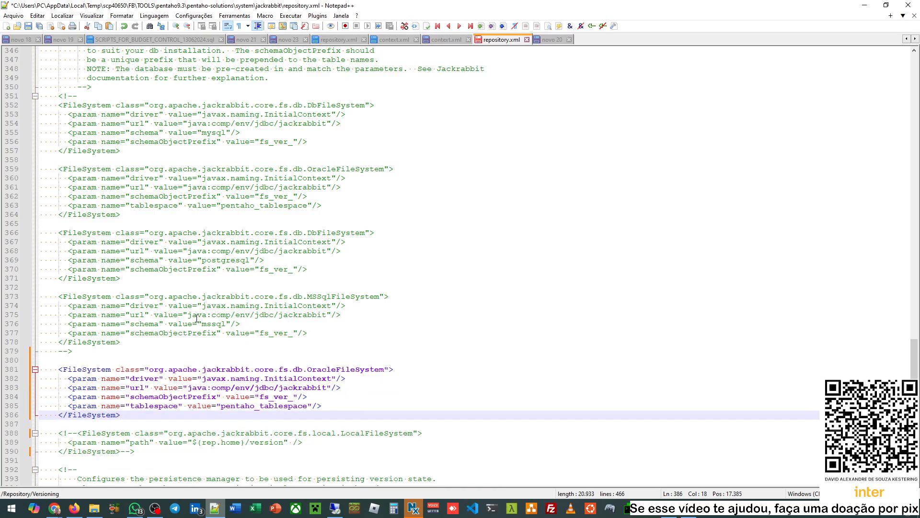
scroll(197, 318, down, 3)
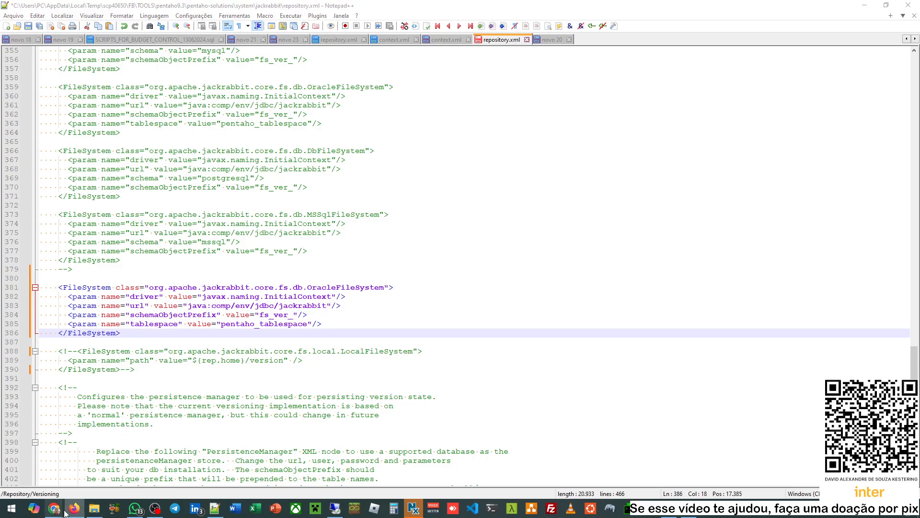
mouse_move(57, 510)
click(154, 468)
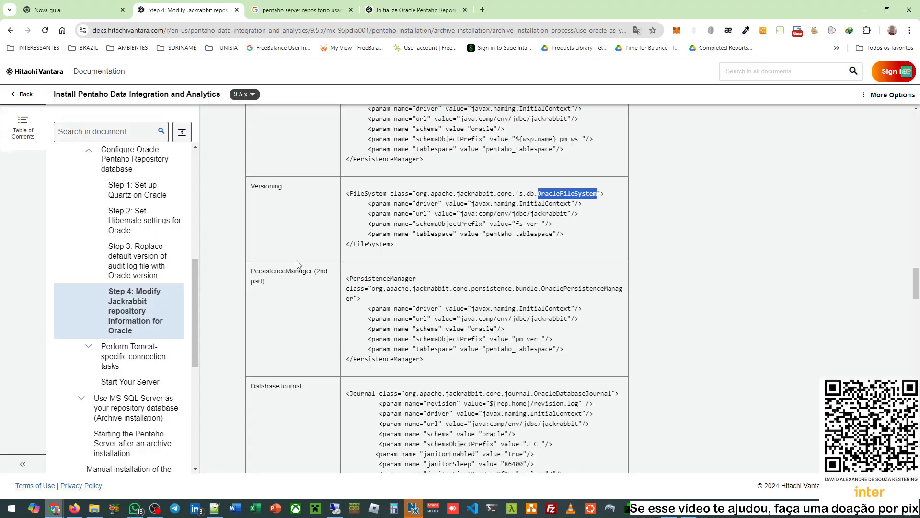
- Locate the PersistenceManager (2nd part) example: an OraclePersistenceManager using the pm_ver_ prefix
scroll(397, 258, down, 2)
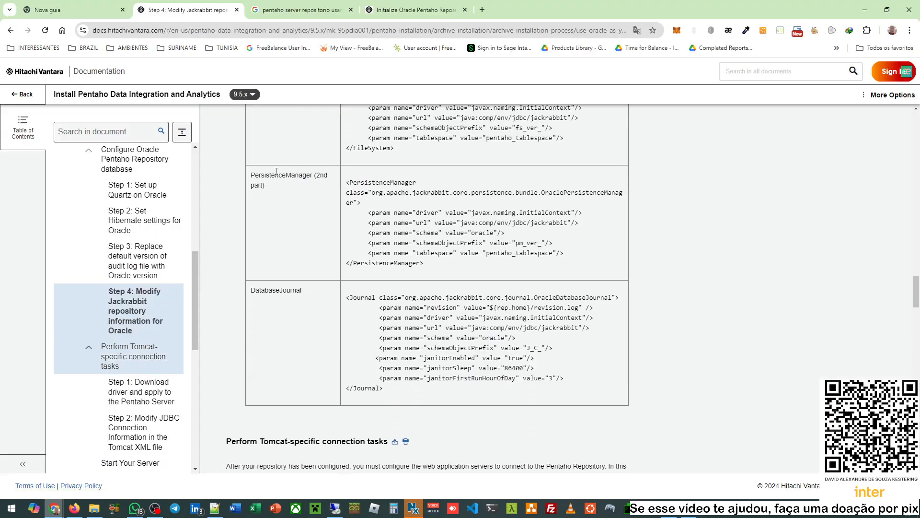
double_click(271, 175)
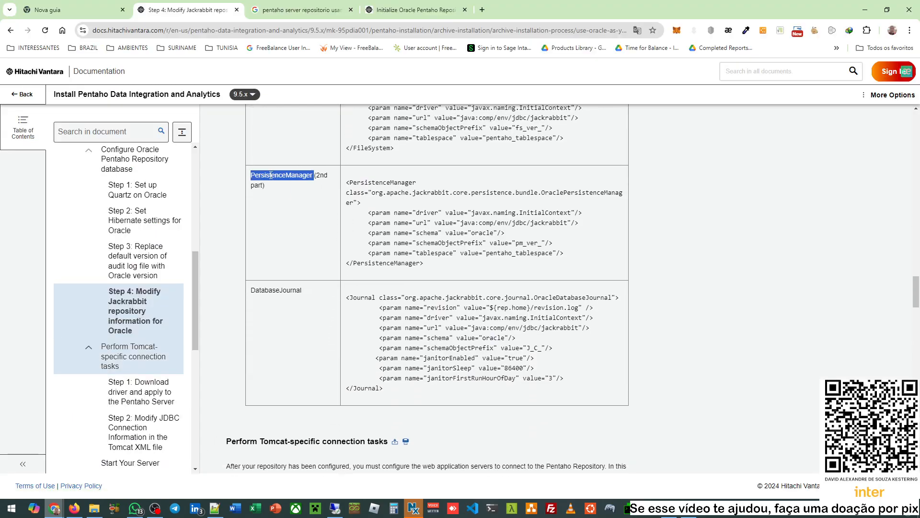
double_click(390, 183)
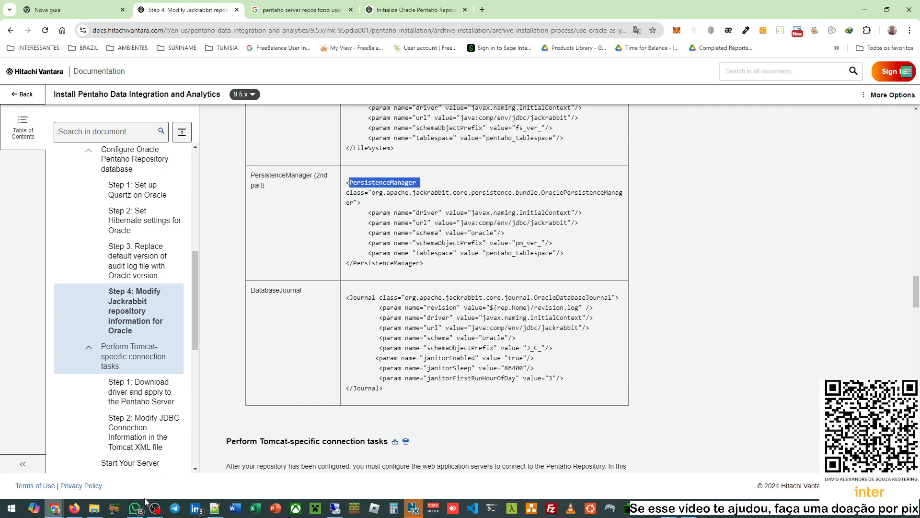
- In repository.xml's Versioning section, select the OraclePersistenceManager example block
click(215, 508)
scroll(183, 326, down, 6)
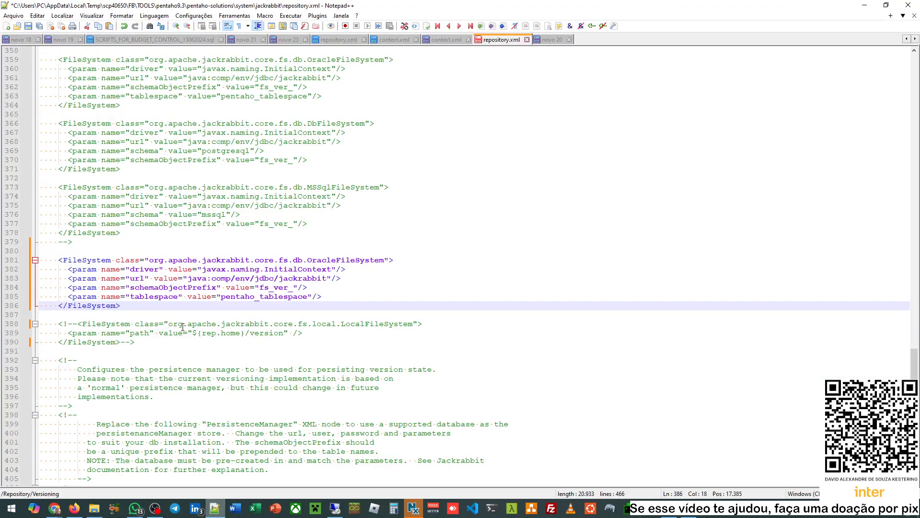
scroll(182, 327, down, 3)
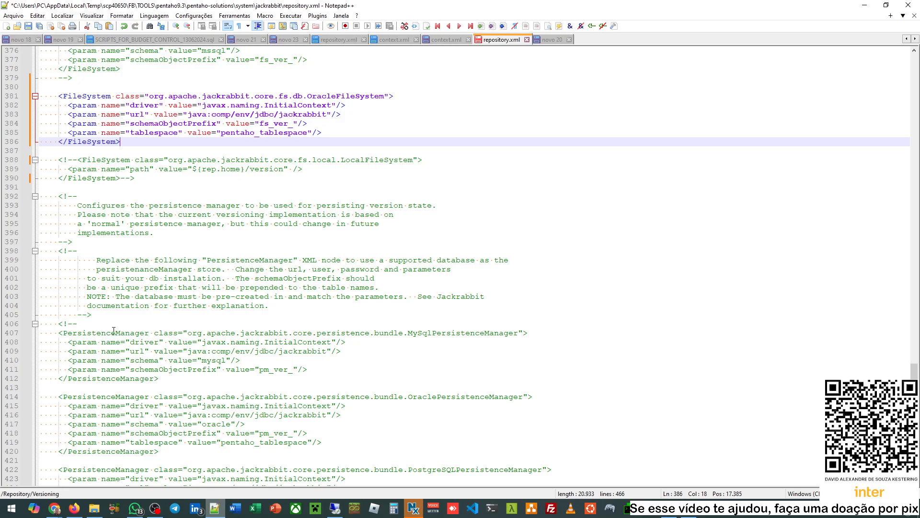
double_click(113, 330)
scroll(148, 335, down, 6)
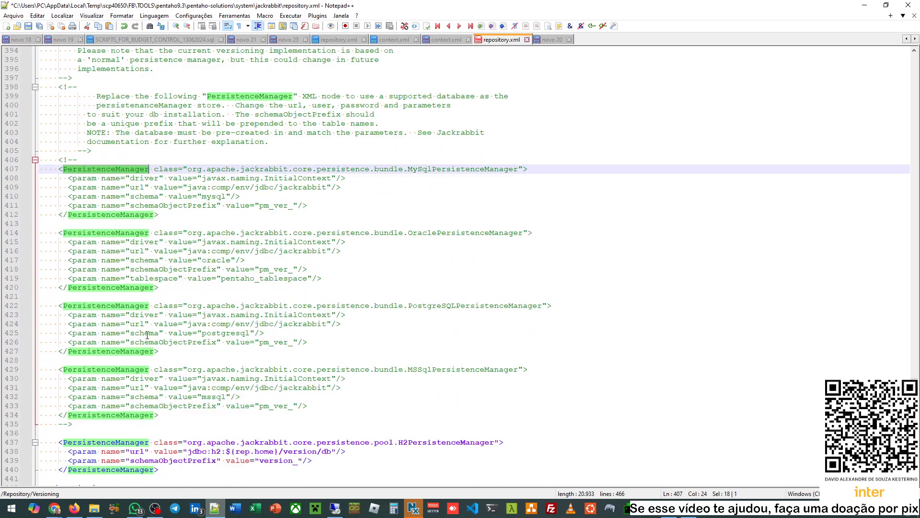
scroll(147, 336, down, 1)
double_click(458, 207)
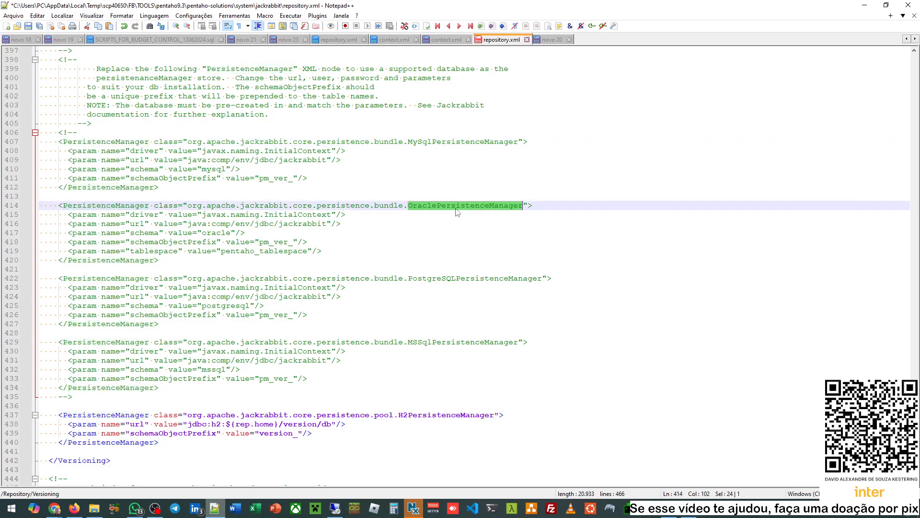
drag(160, 264, 39, 206)
key(ctrl+c)
- Comment out the Versioning H2 PersistenceManager block with <!-- and -->
scroll(145, 229, down, 4)
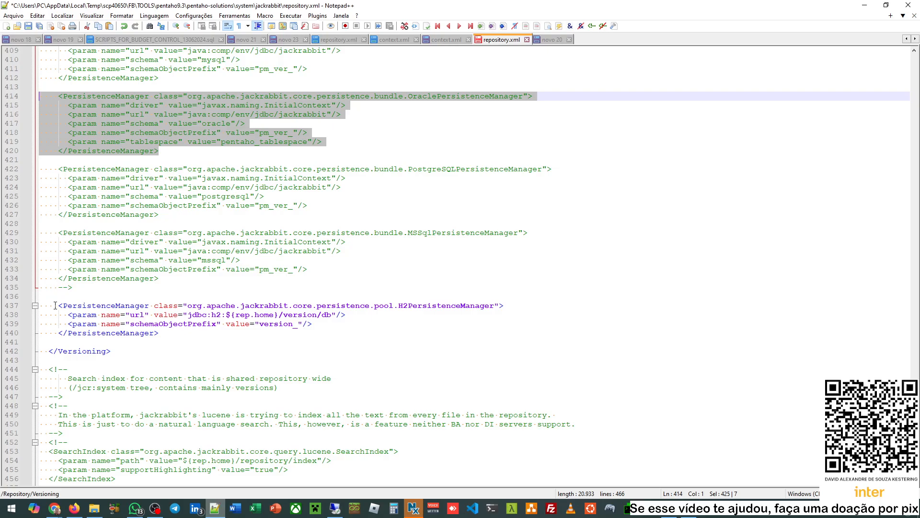
click(55, 305)
text(<!-)
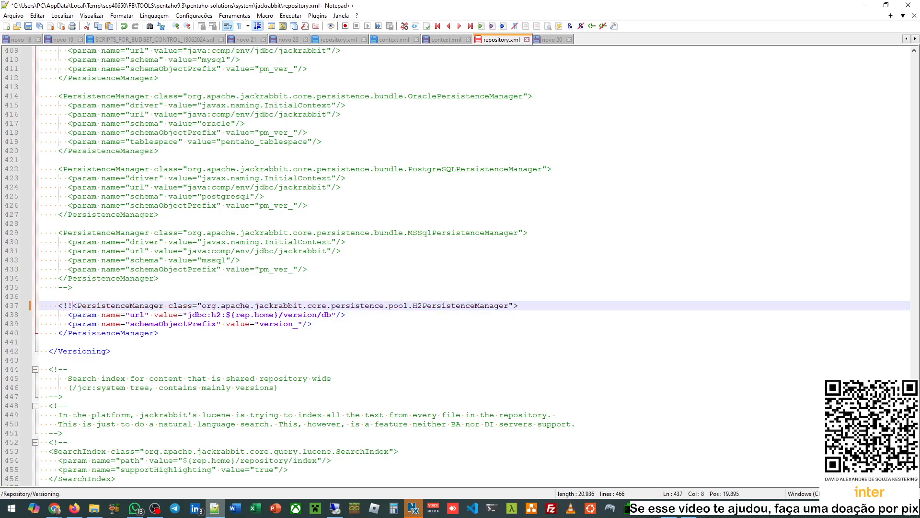
text(-)
key(Down)
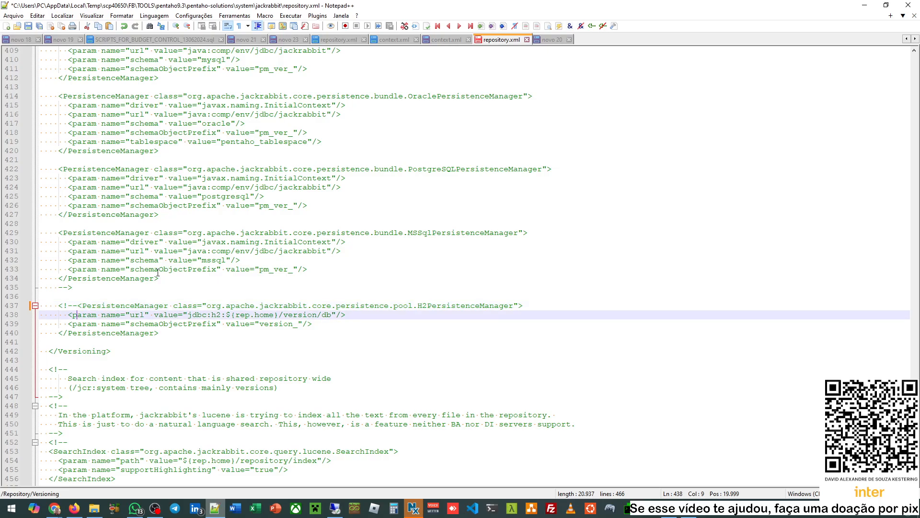
key(Down)
key(Down)
key(End)
text(-->)
- Paste the OraclePersistenceManager block as active code on a blank line above the H2 block
key(Up)
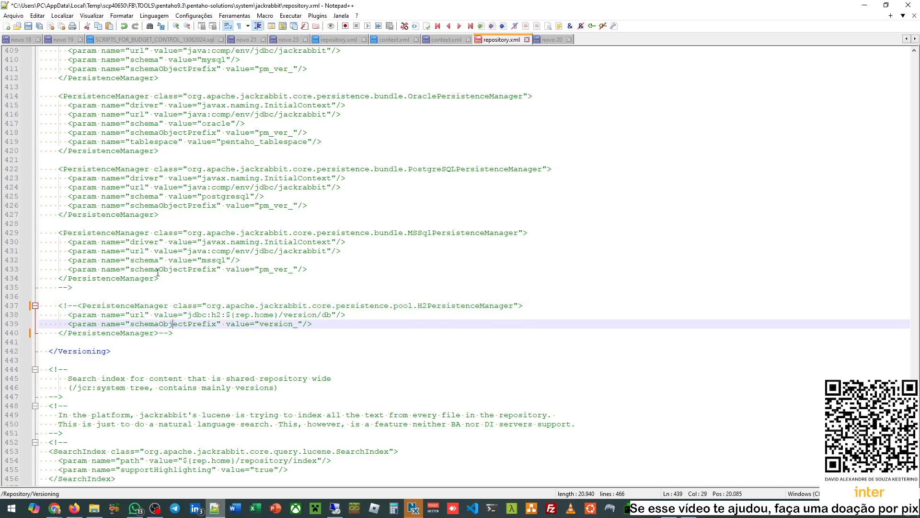
key(Up)
key(Up)
key(Up)
key(Return)
key(Up)
key(Tab)
key(Return)
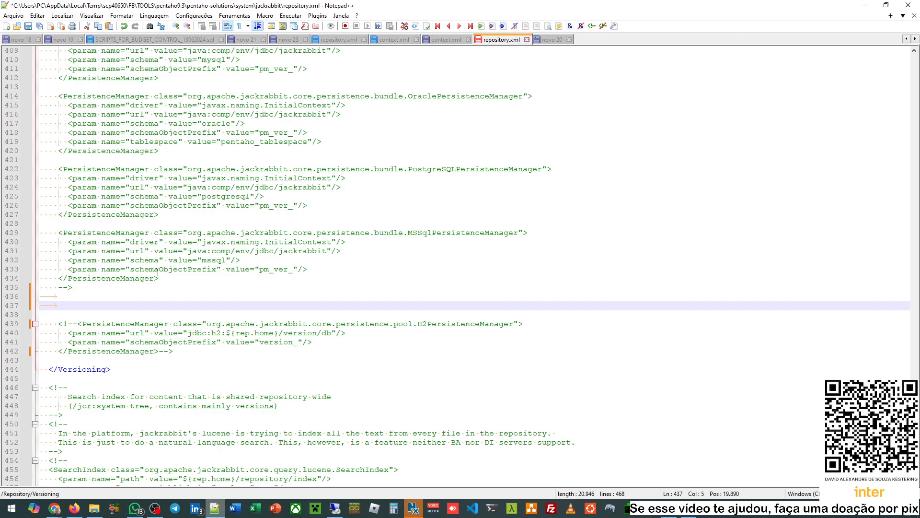
key(BackSpace)
key(BackSpace)
key(BackSpace)
key(Return)
key(ctrl+v)
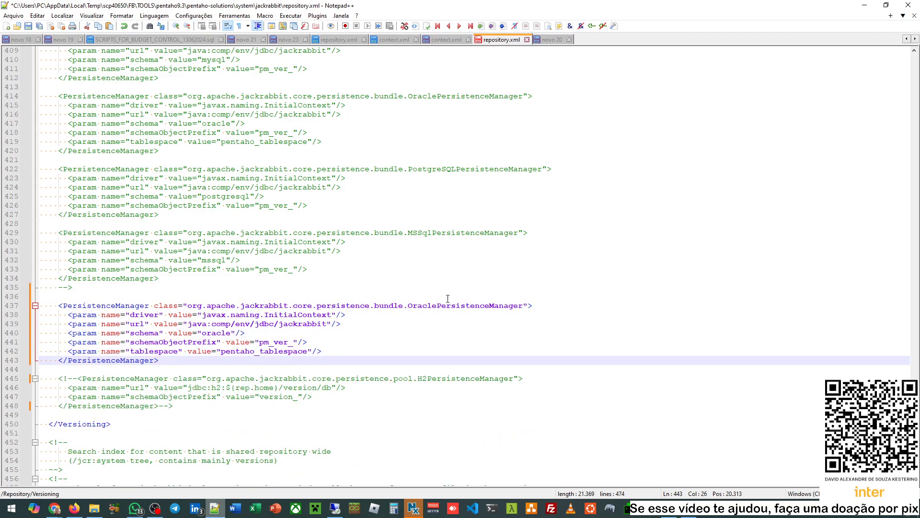
- Verify the active OraclePersistenceManager at lines 437–443 and the commented-out H2 lines
double_click(448, 305)
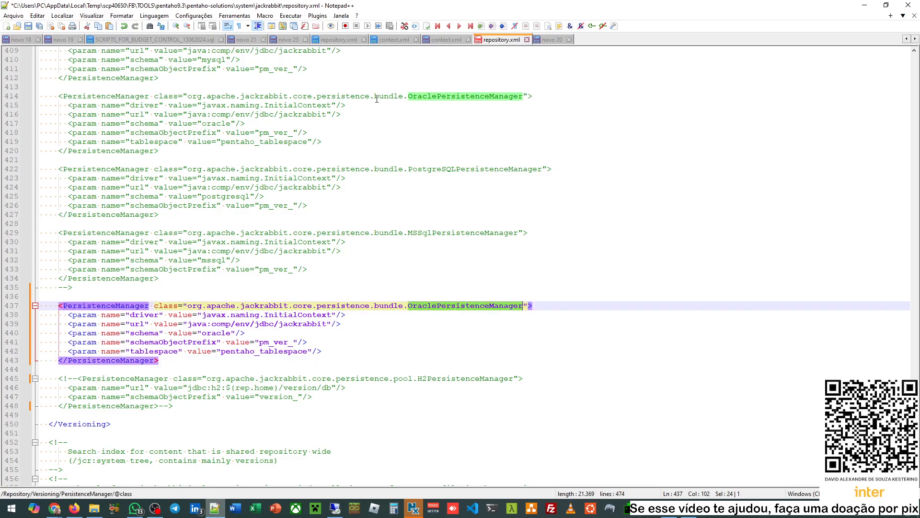
scroll(273, 294, down, 1)
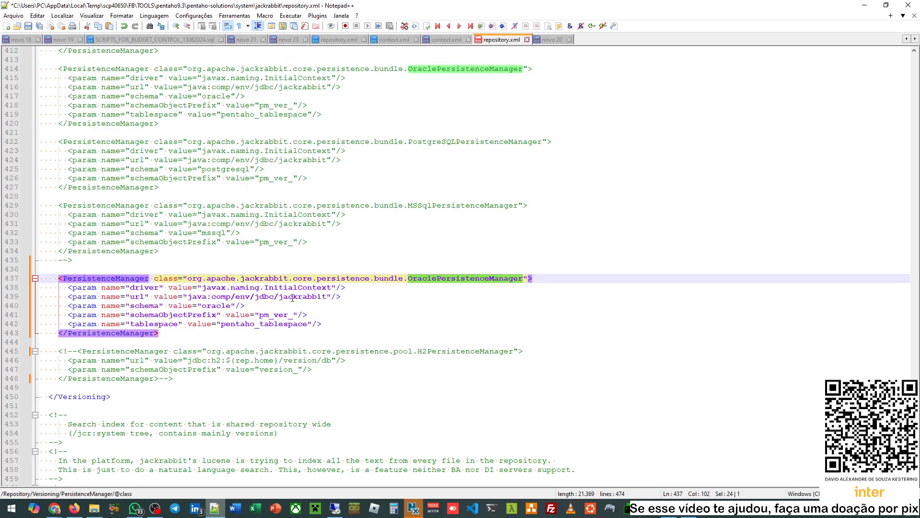
scroll(228, 308, down, 3)
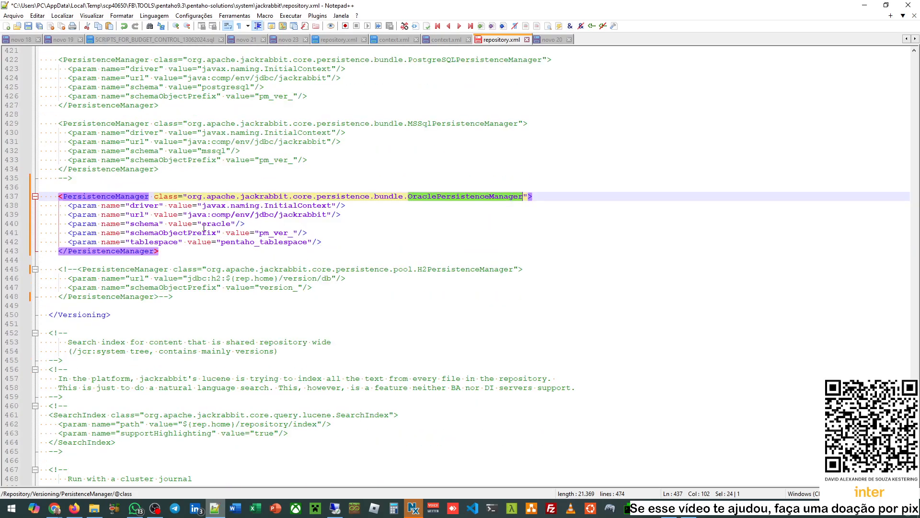
scroll(348, 100, up, 2)
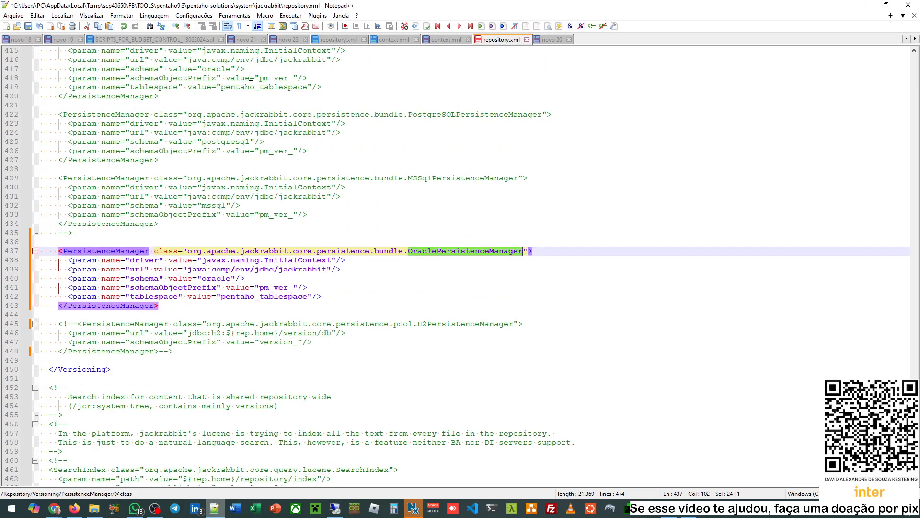
scroll(243, 133, down, 2)
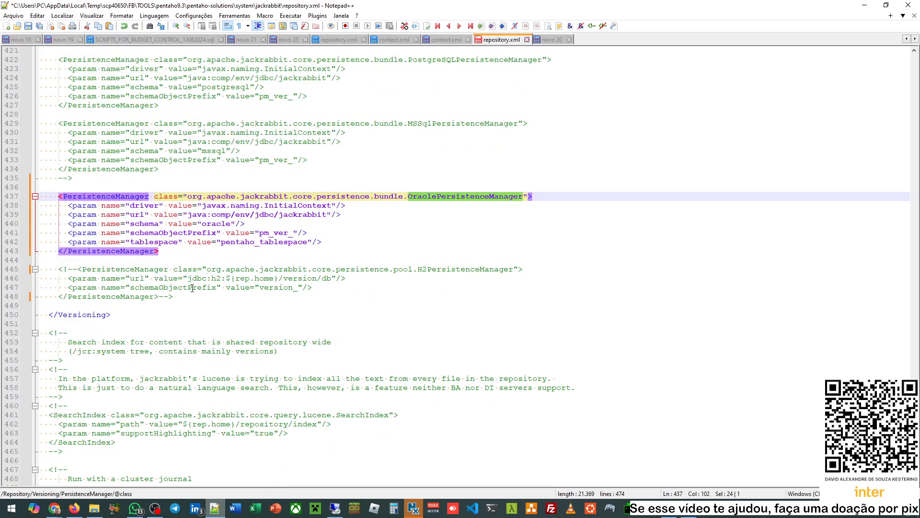
drag(136, 269, 178, 295)
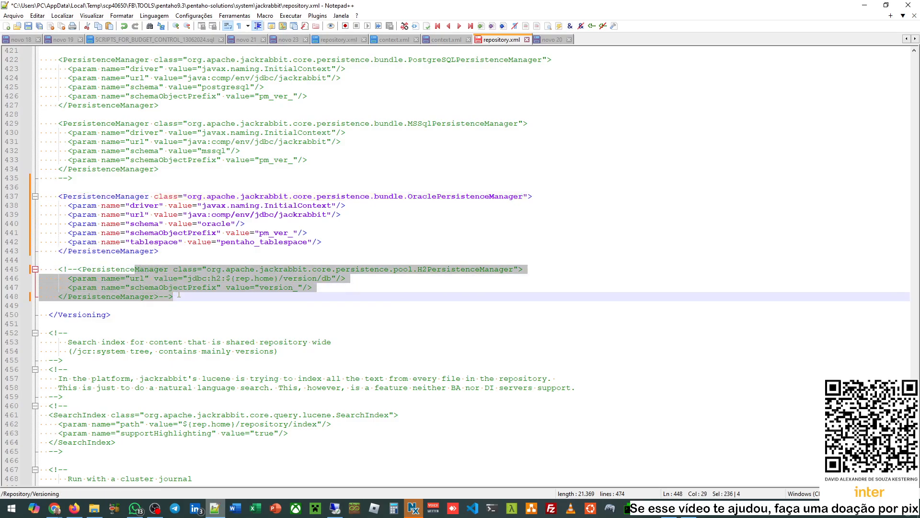
scroll(179, 295, down, 1)
drag(173, 169, 221, 214)
click(183, 234)
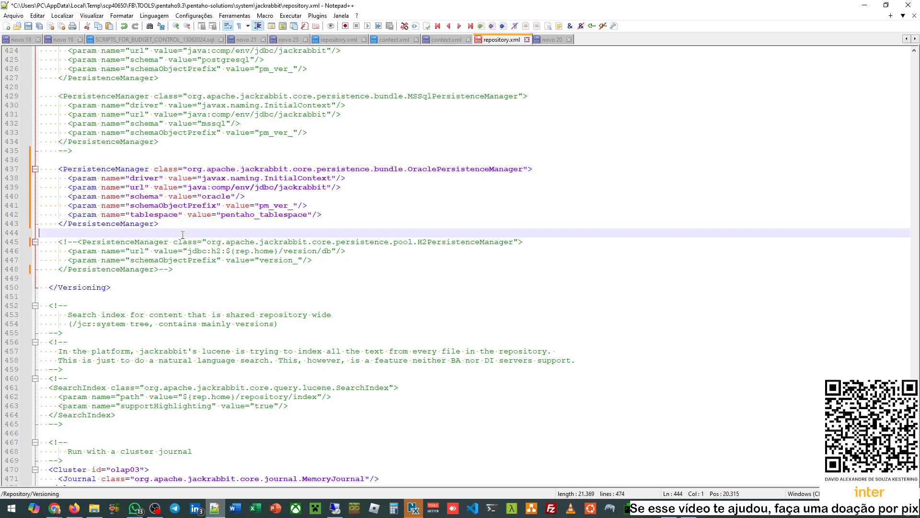
scroll(192, 297, down, 2)
scroll(241, 361, down, 2)
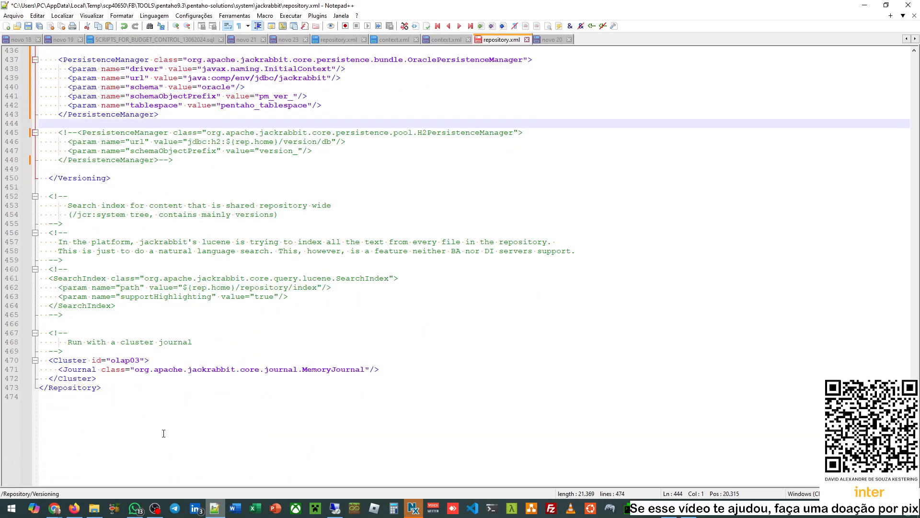
- Select the OracleDatabaseJournal XML block (schemaObjectPrefix J_C_) in the DatabaseJournal row
mouse_move(54, 508)
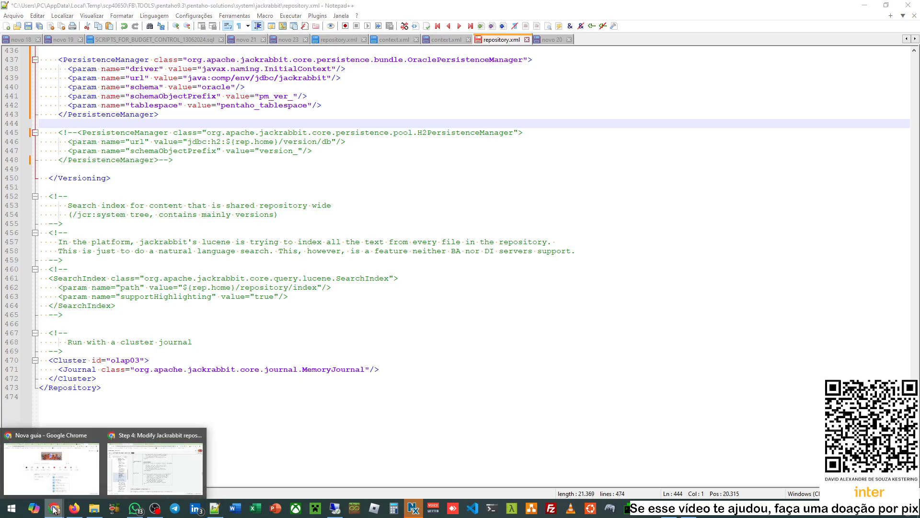
click(129, 463)
click(285, 290)
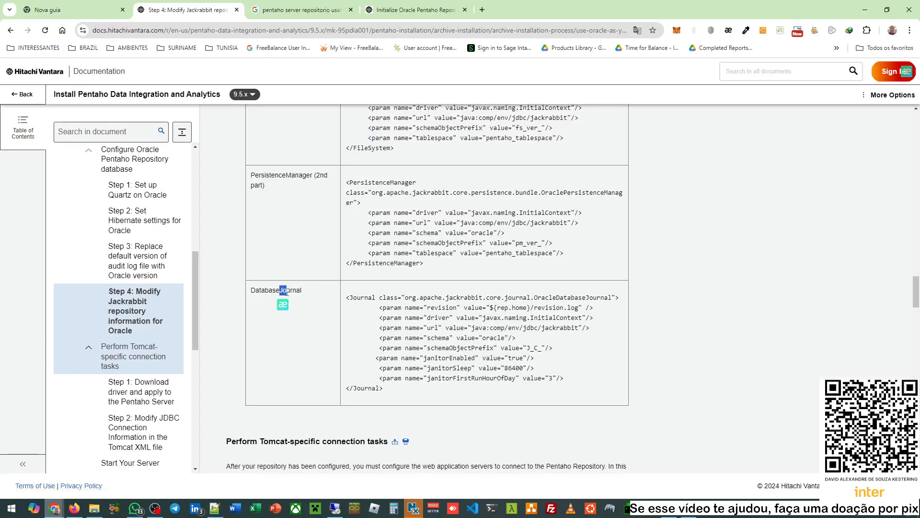
double_click(284, 289)
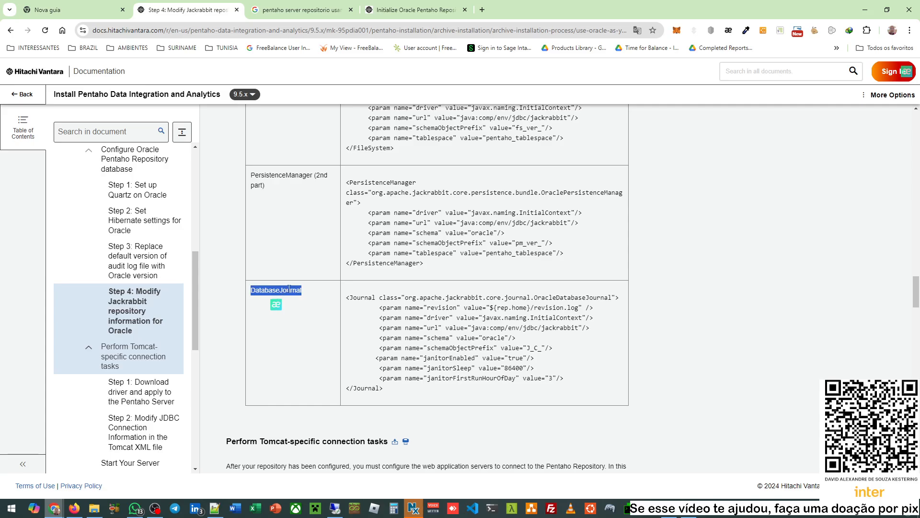
scroll(387, 263, down, 3)
scroll(386, 262, up, 2)
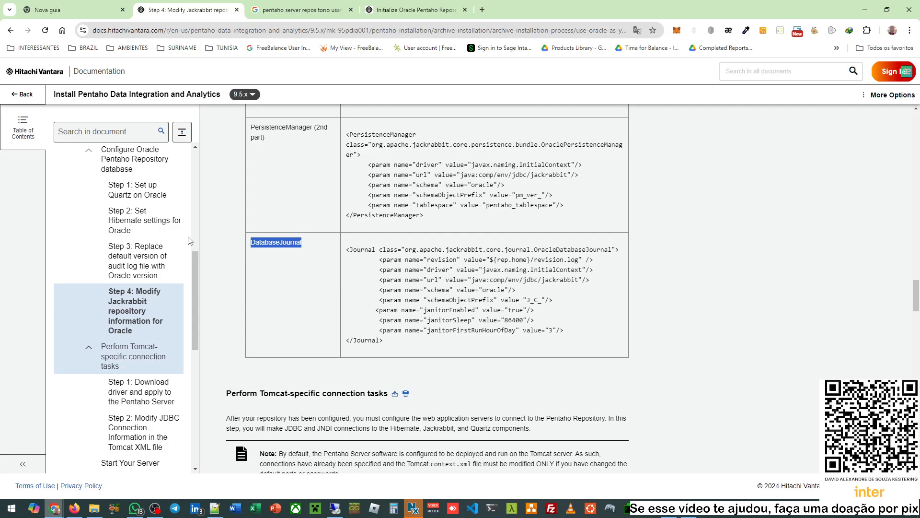
scroll(154, 236, up, 1)
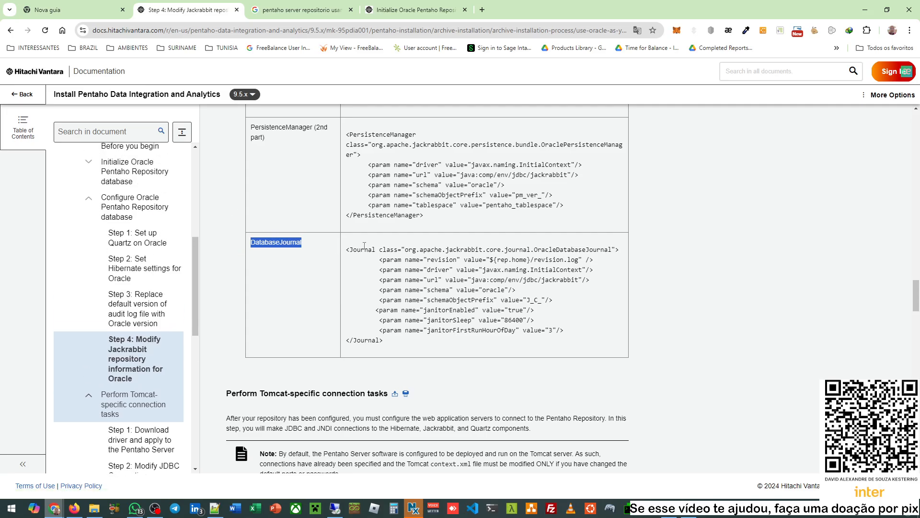
drag(346, 250, 404, 344)
click(346, 249)
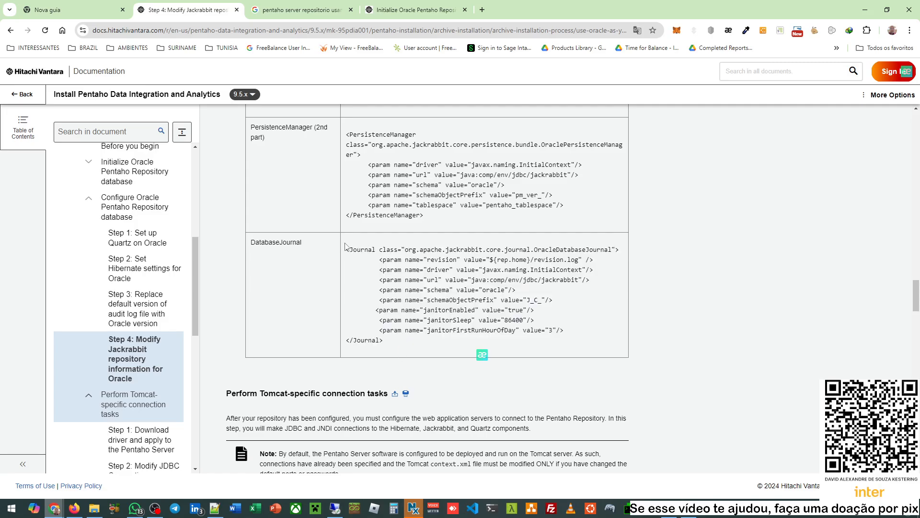
drag(346, 249, 396, 346)
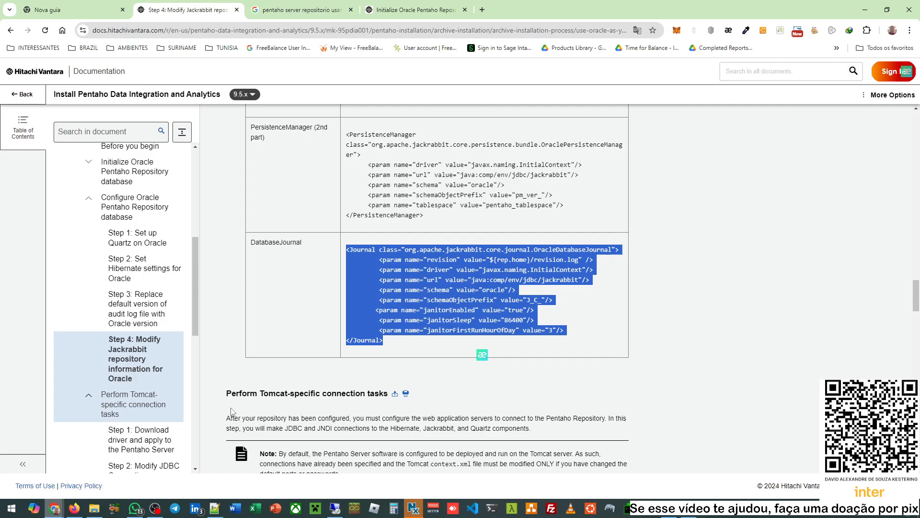
- Change the cluster id on line 470 of repository.xml from olap03 to node1
click(214, 508)
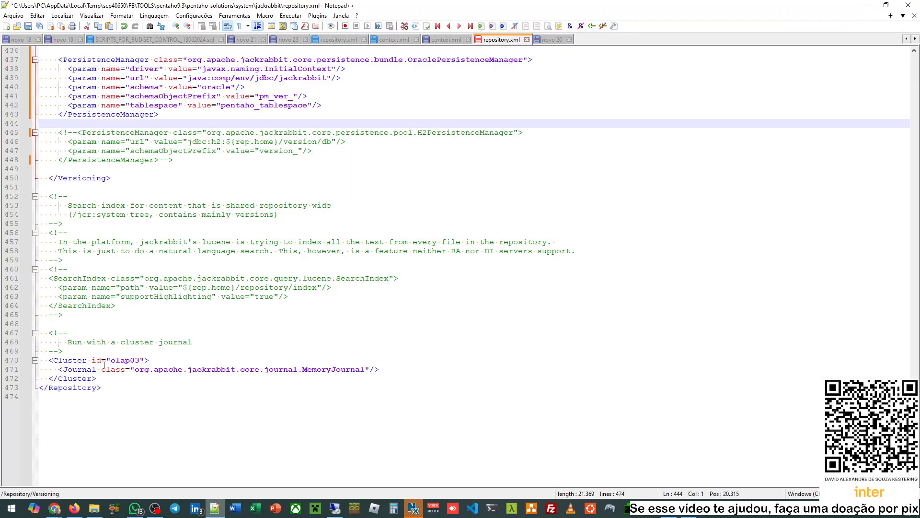
double_click(129, 361)
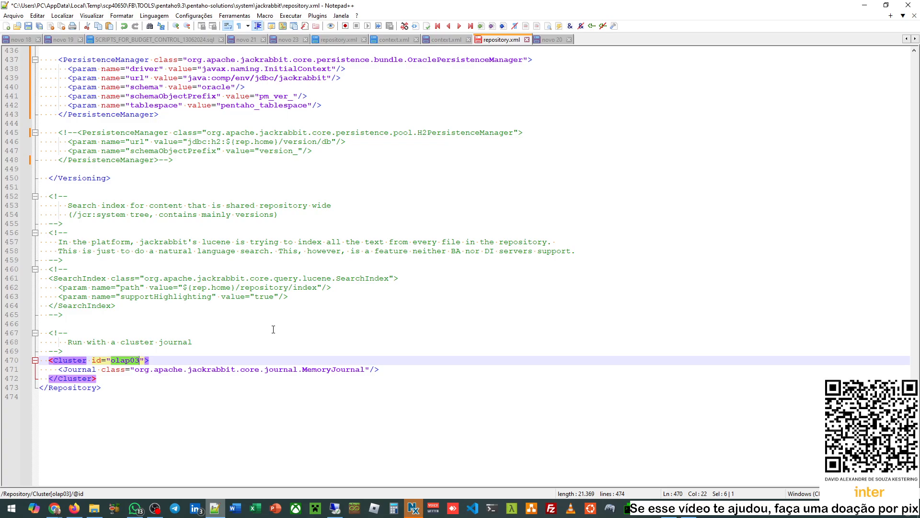
text(node)
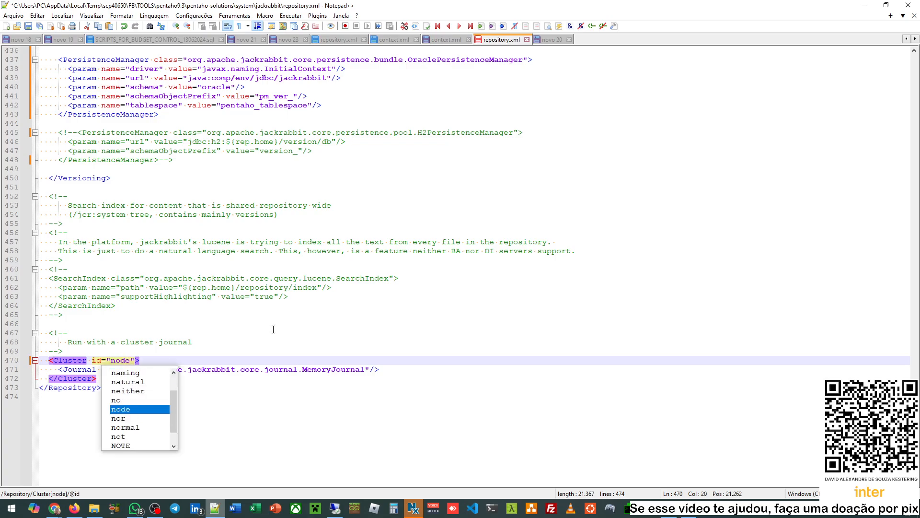
text(1)
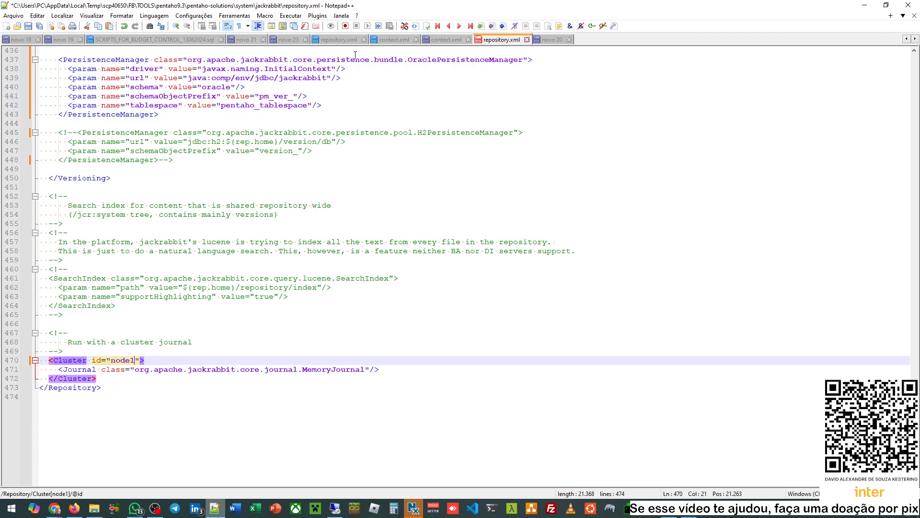
- Inspect the other repository.xml's Cluster node1 section and its commented-out MemoryJournal line
click(339, 40)
key(ctrl+End)
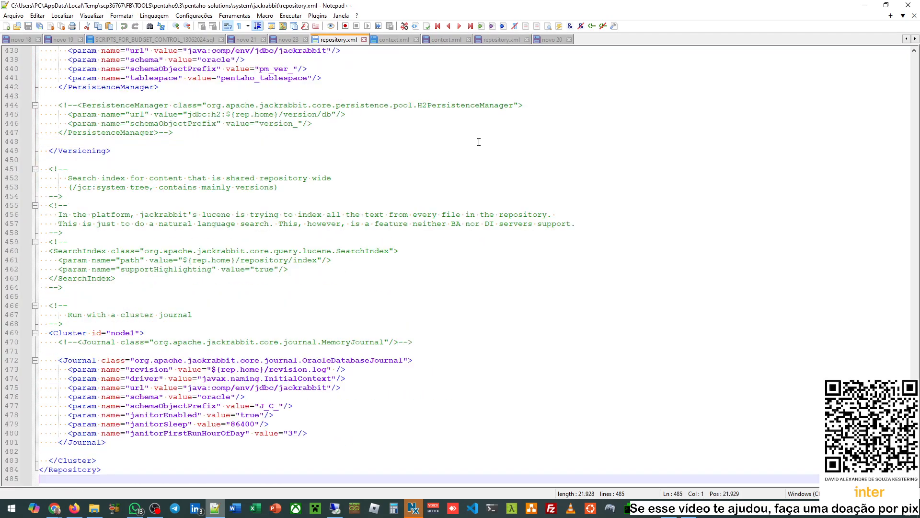
double_click(124, 333)
scroll(191, 315, up, 2)
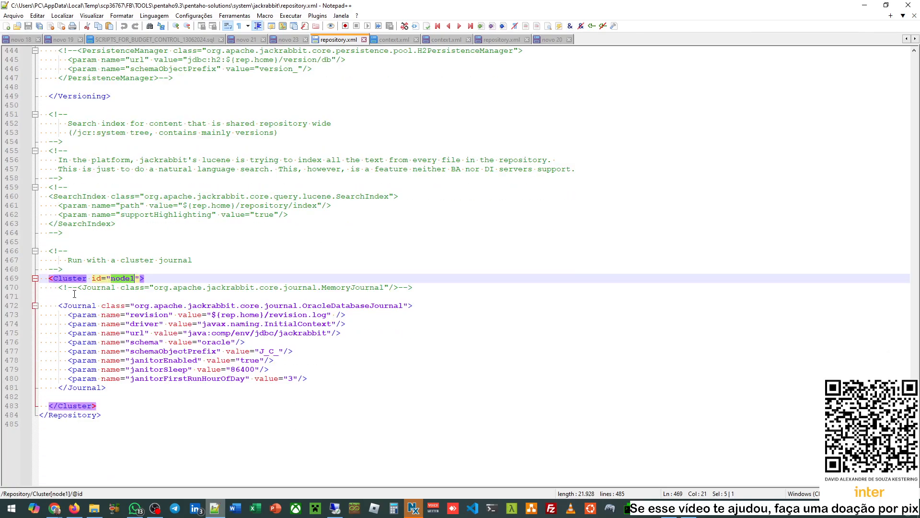
drag(78, 288, 321, 286)
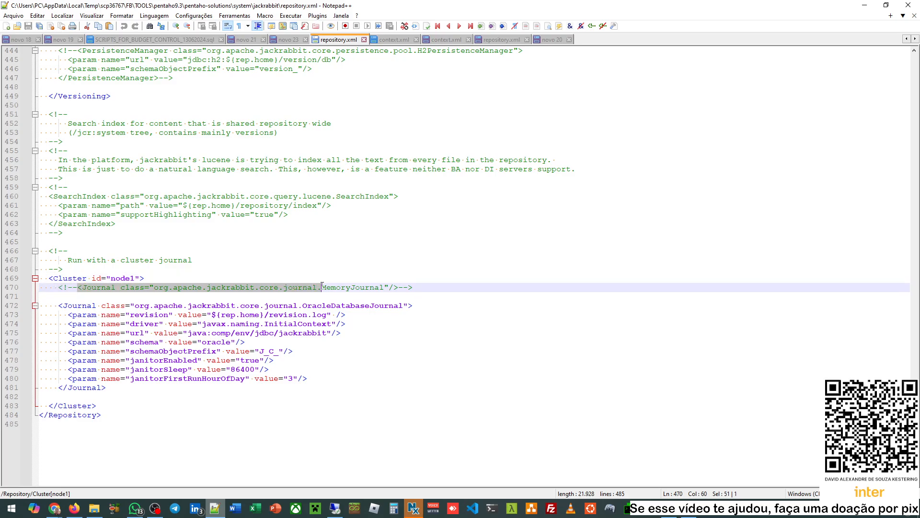
click(55, 508)
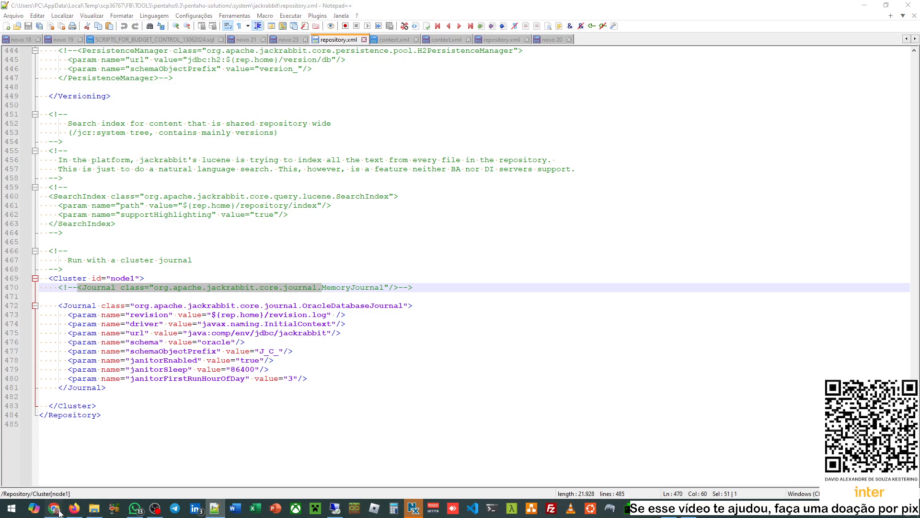
- Copy the Oracle DatabaseJournal XML block from the Jackrabbit step in the docs
click(119, 475)
click(365, 246)
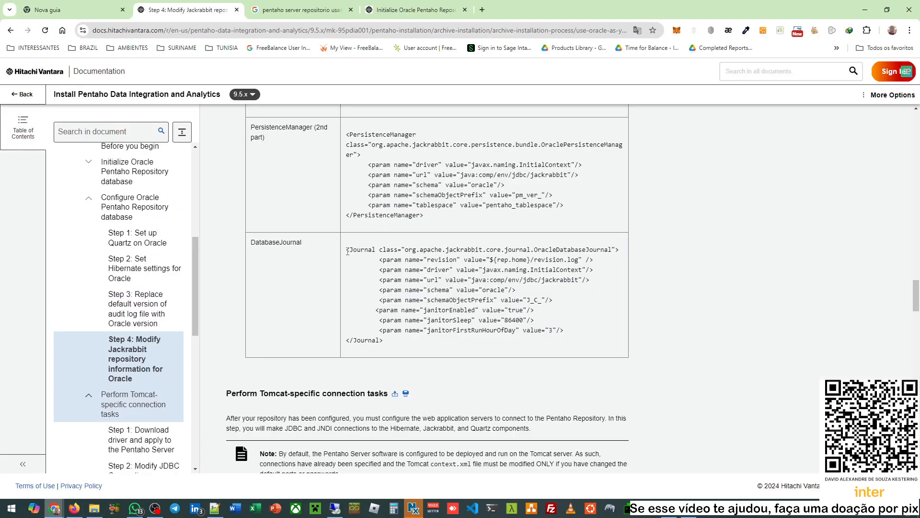
drag(347, 251, 384, 341)
key(ctrl+c)
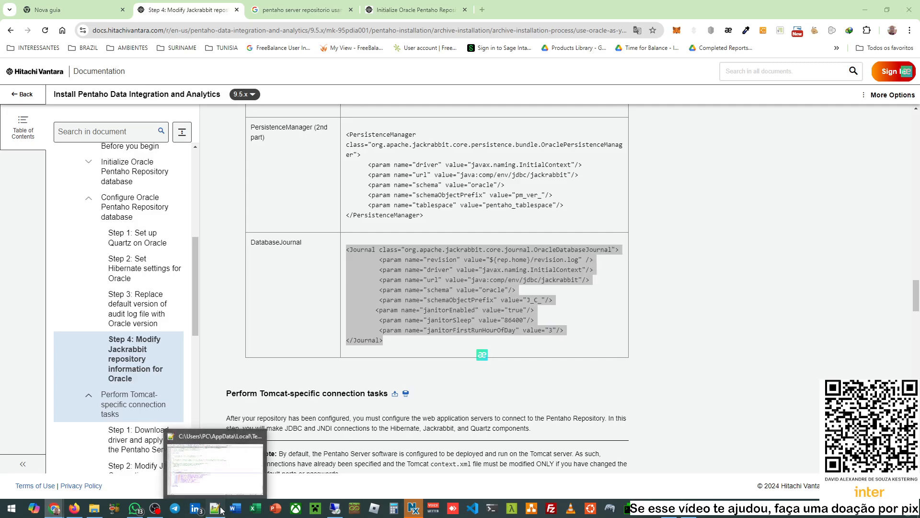
- Comment out the MemoryJournal line with <!-- --> and add two blank lines below it
click(221, 510)
click(514, 41)
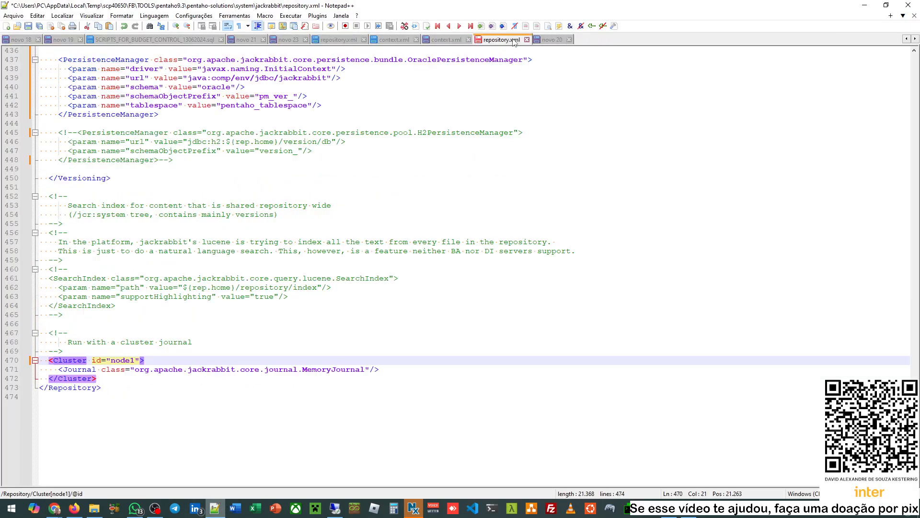
click(59, 370)
text(<!)
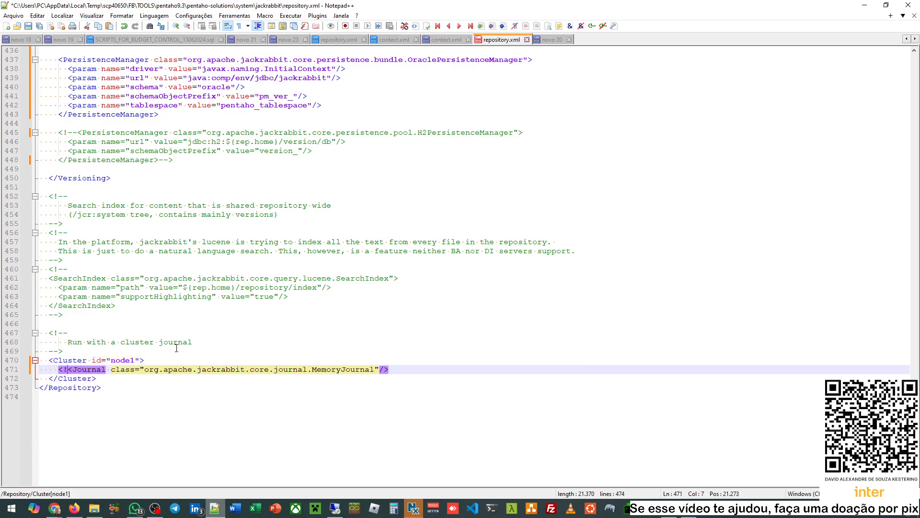
text(--)
key(End)
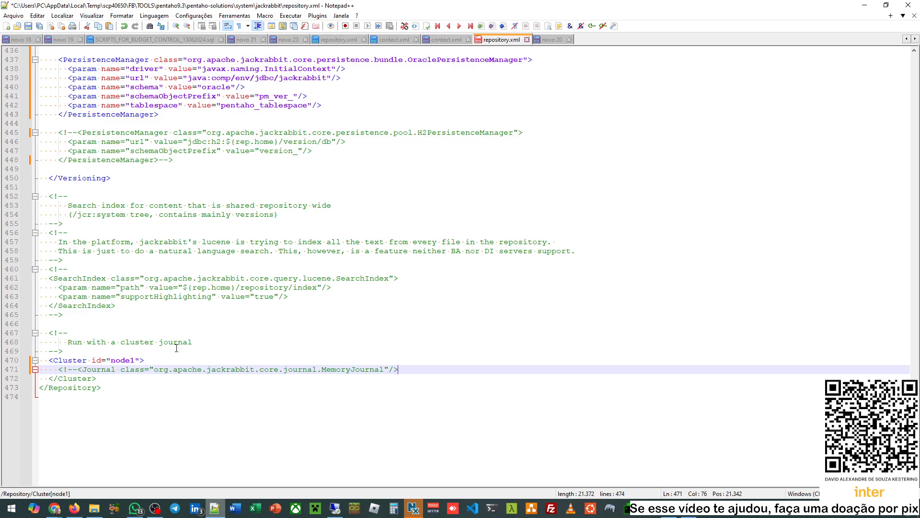
text(-->)
key(Return)
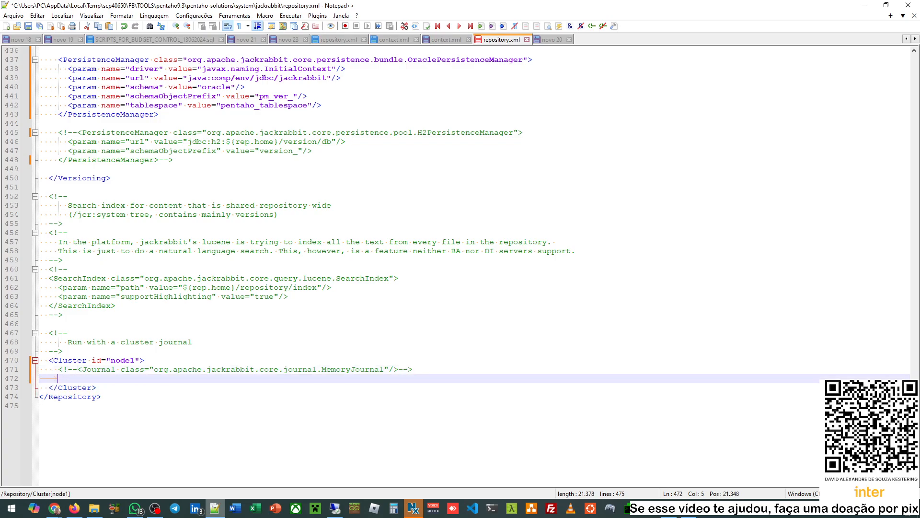
key(Return)
key(Up)
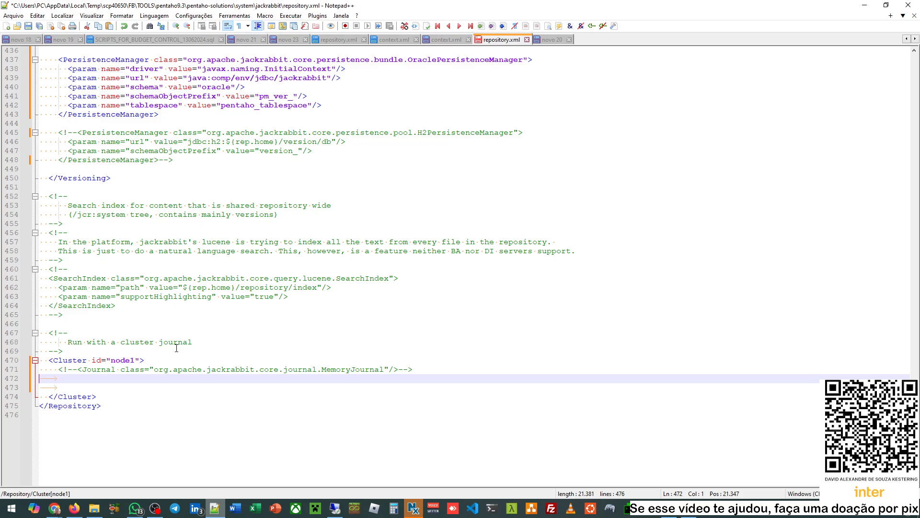
- Paste the OracleDatabaseJournal block into the node1 cluster and remove the stray tab from the blank line
key(Down)
key(End)
key(ctrl+v)
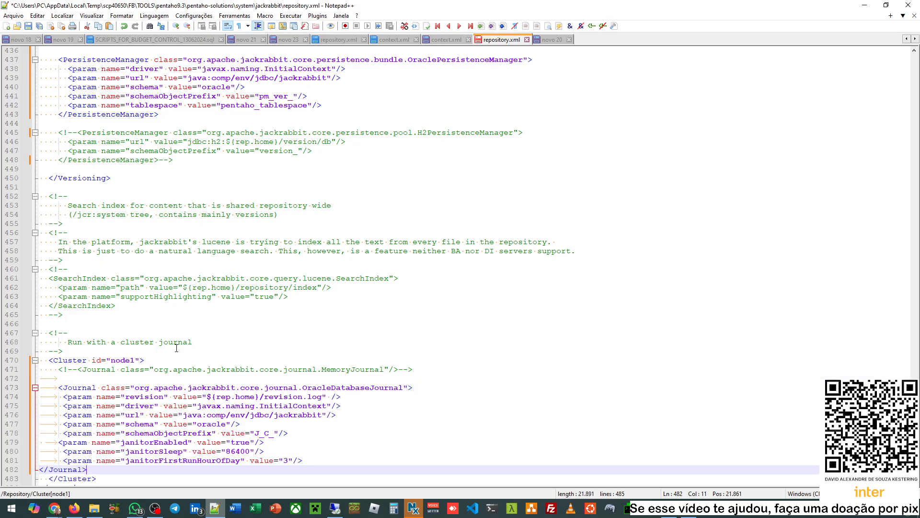
click(69, 378)
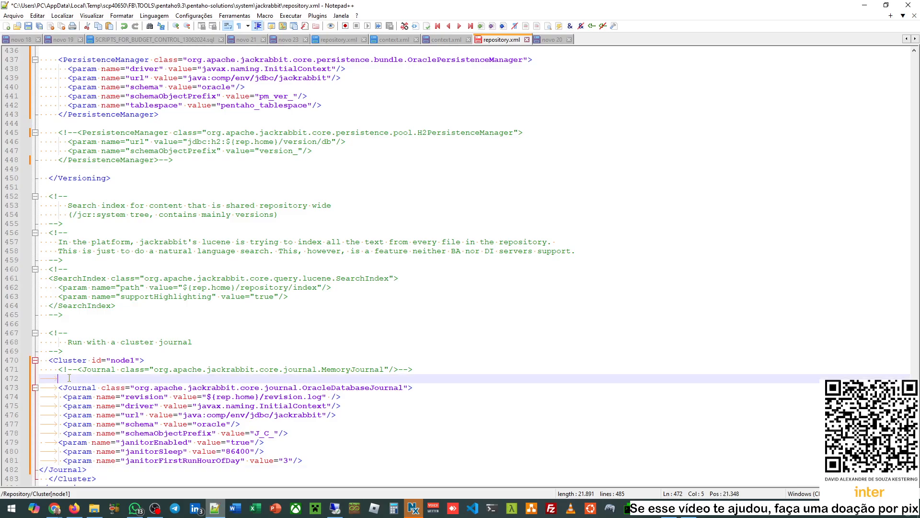
key(BackSpace)
- Compare the OraclePersistenceManager and OracleDatabaseJournal indentation and align the closing Journal tag
scroll(69, 378, down, 3)
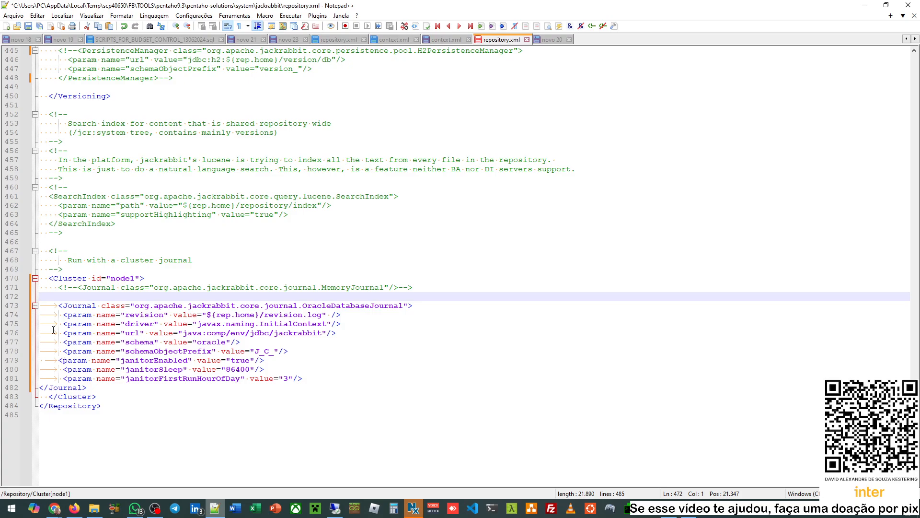
scroll(70, 251, up, 6)
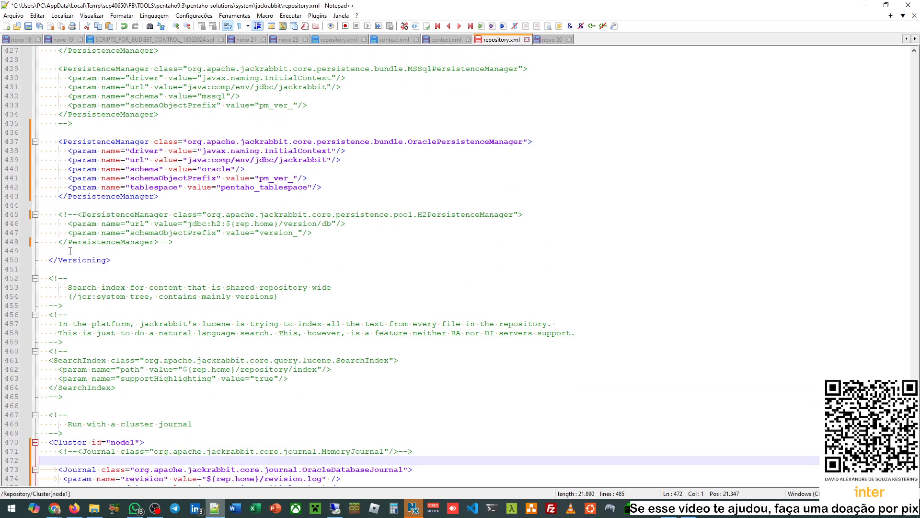
click(57, 142)
key(shift+Home)
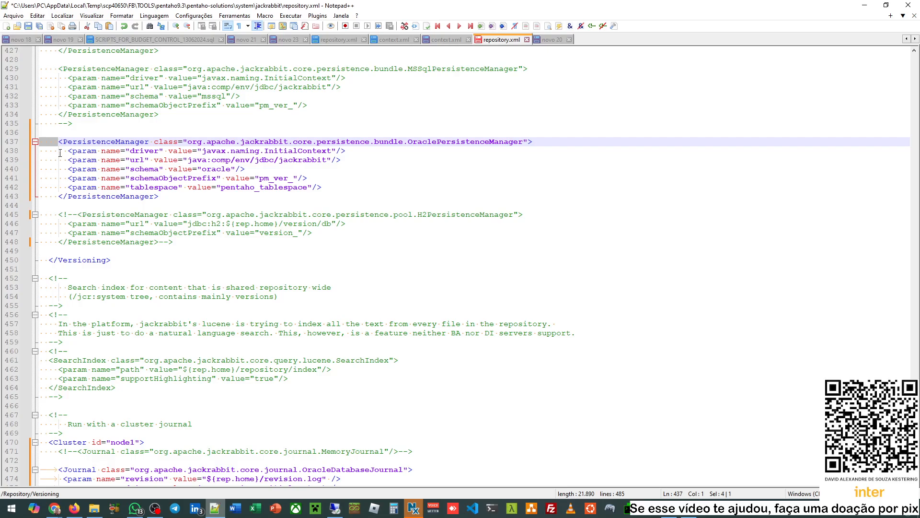
scroll(120, 285, down, 4)
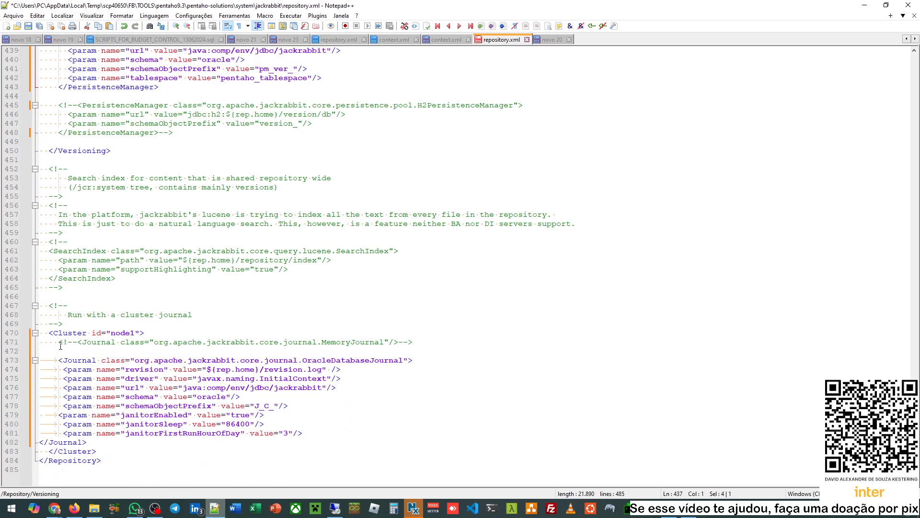
click(57, 362)
key(shift+Home)
scroll(29, 188, up, 5)
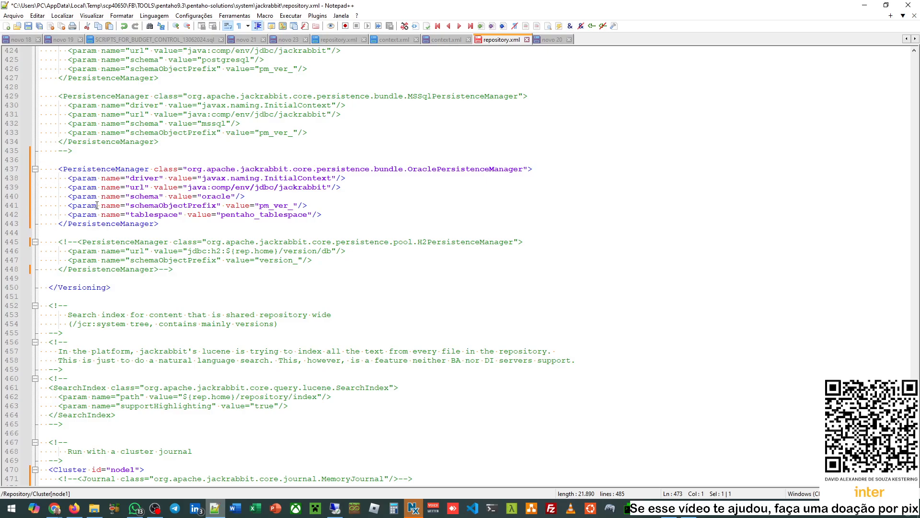
scroll(86, 288, down, 7)
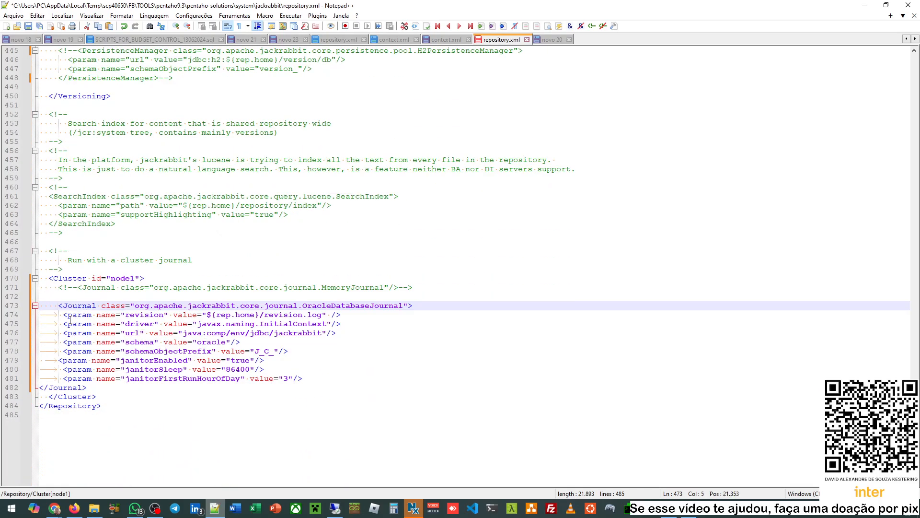
click(41, 386)
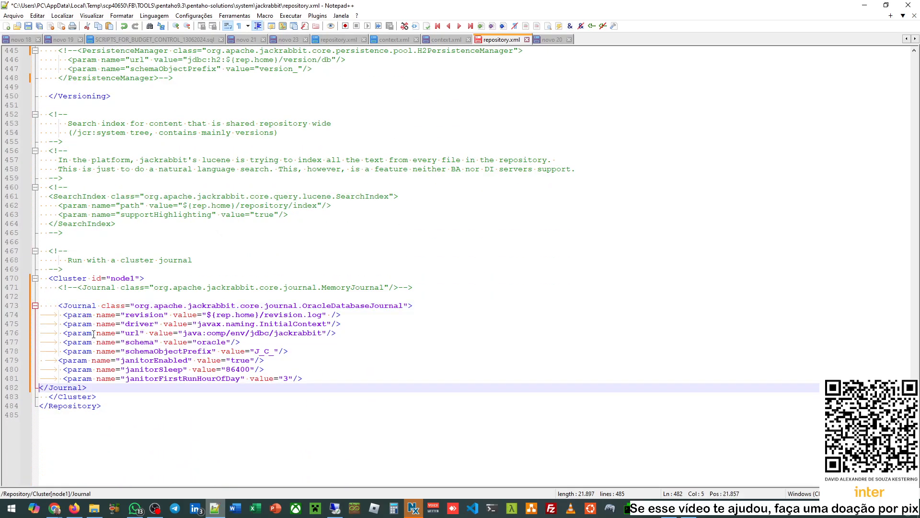
drag(66, 316, 40, 317)
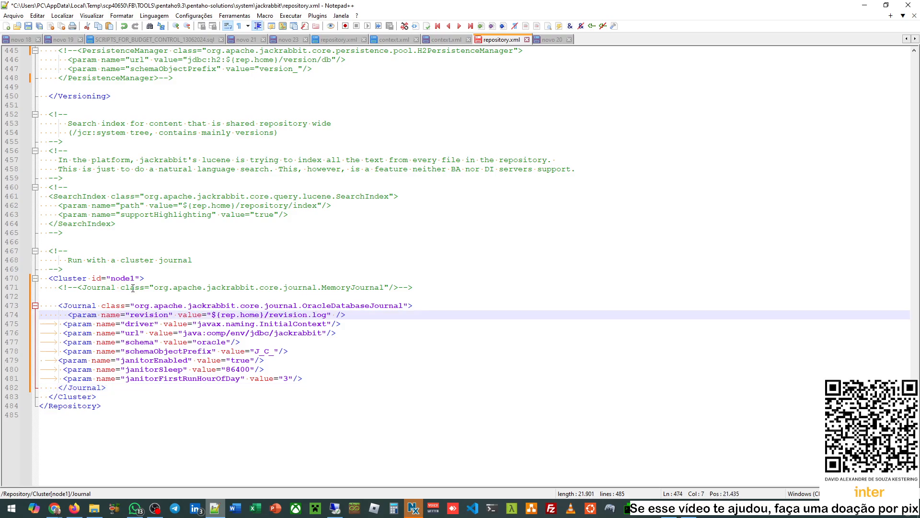
- Replace the tab indents of the driver, url and schema param lines with spaces
key(Home)
key(Down)
key(shift+Right)
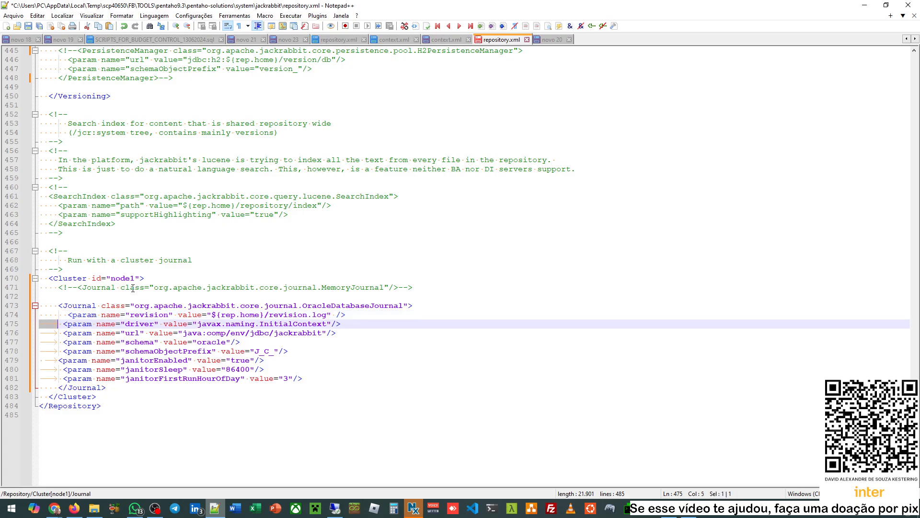
key(shift+Right)
key(Down)
key(Home)
key(shift+Home)
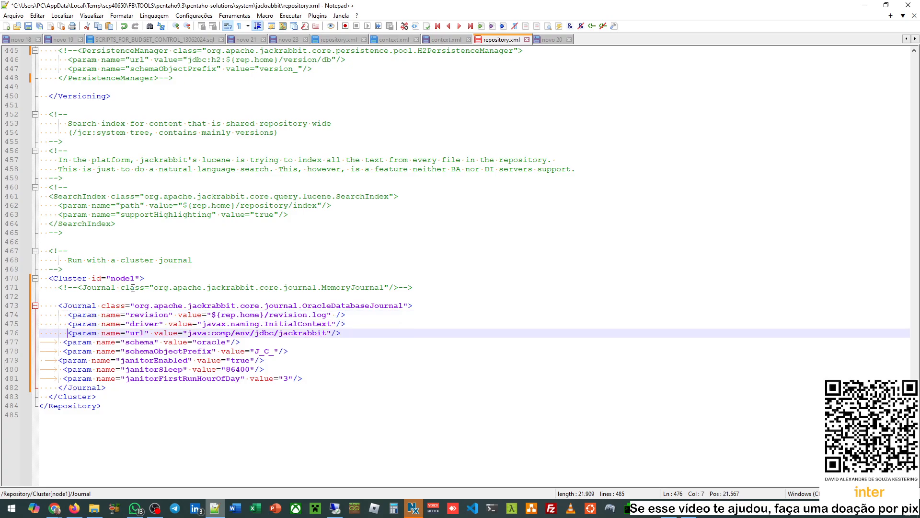
key(Down)
key(Home)
key(shift+Home)
key(Down)
- Re-indent the schemaObjectPrefix, janitorEnabled, janitorSleep and janitorFirstRunHourOfDay lines with spaces
key(Home)
key(shift+Home)
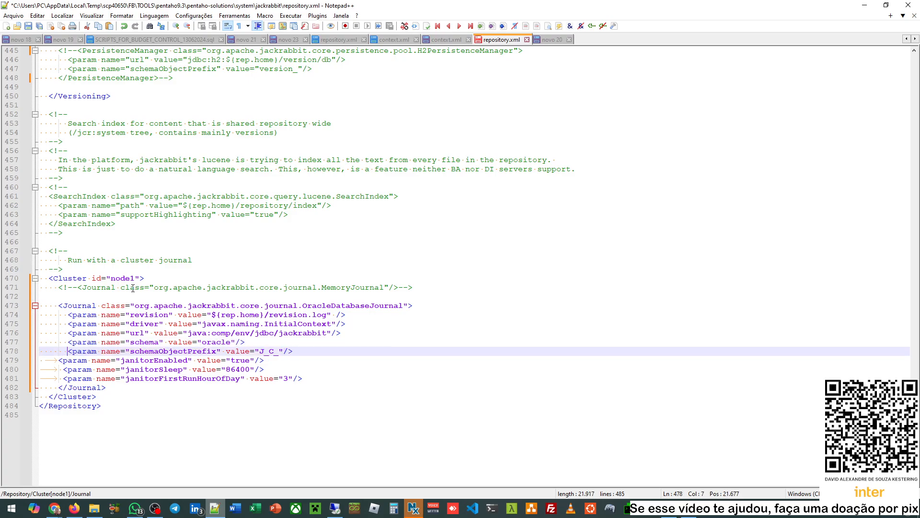
key(Down)
key(Home)
key(shift+Home)
key(Down)
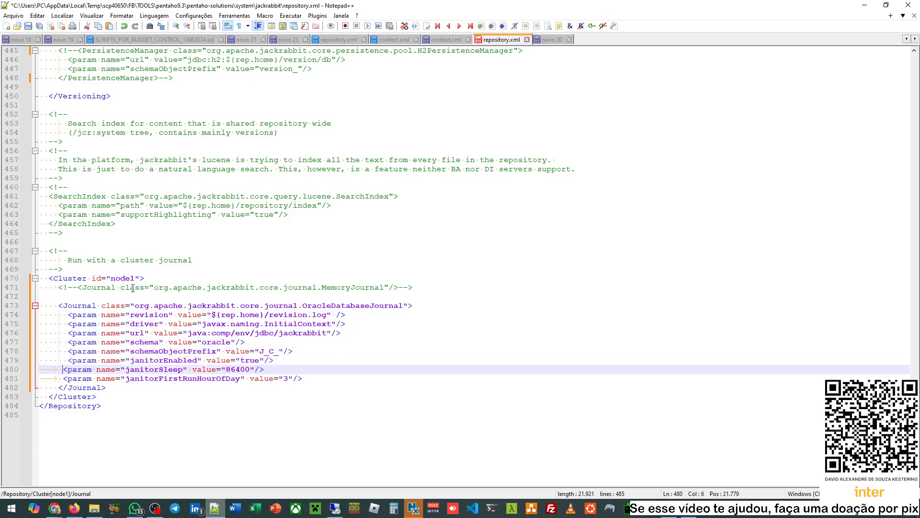
key(Home)
key(shift+Home)
key(Down)
key(Home)
key(shift+Home)
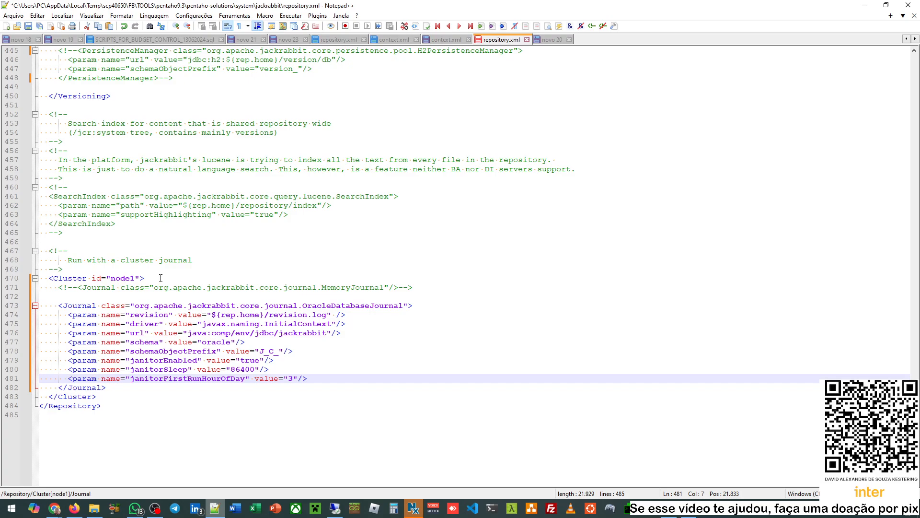
click(152, 278)
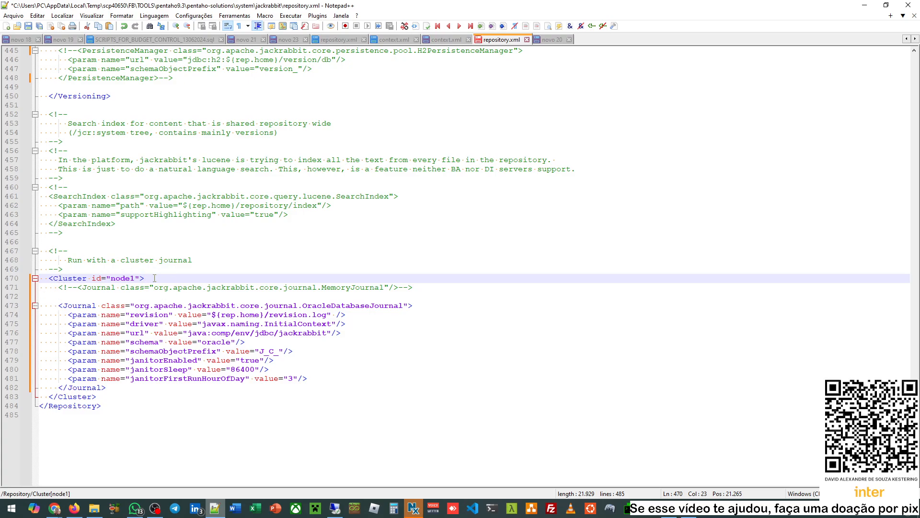
double_click(123, 279)
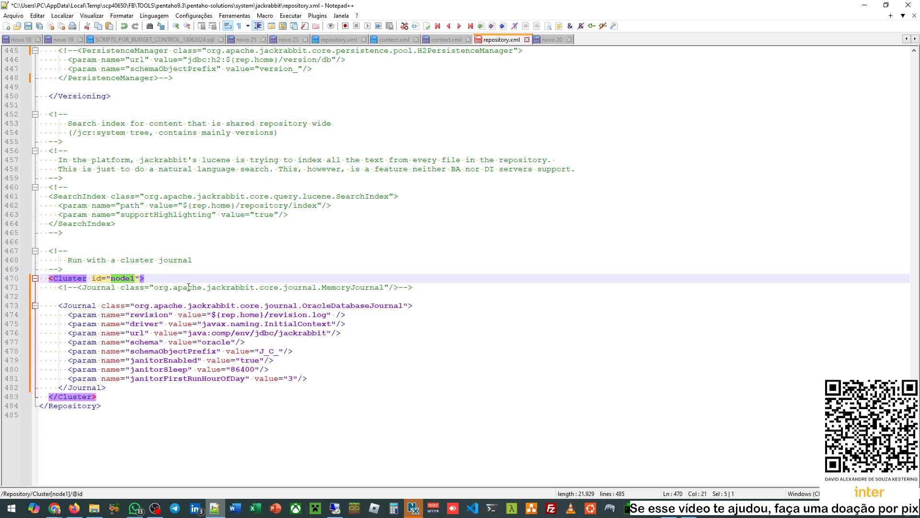
double_click(123, 279)
click(96, 28)
- Check the configured copy's Cluster line, then close the edited repository.xml choosing Não to saving
click(332, 40)
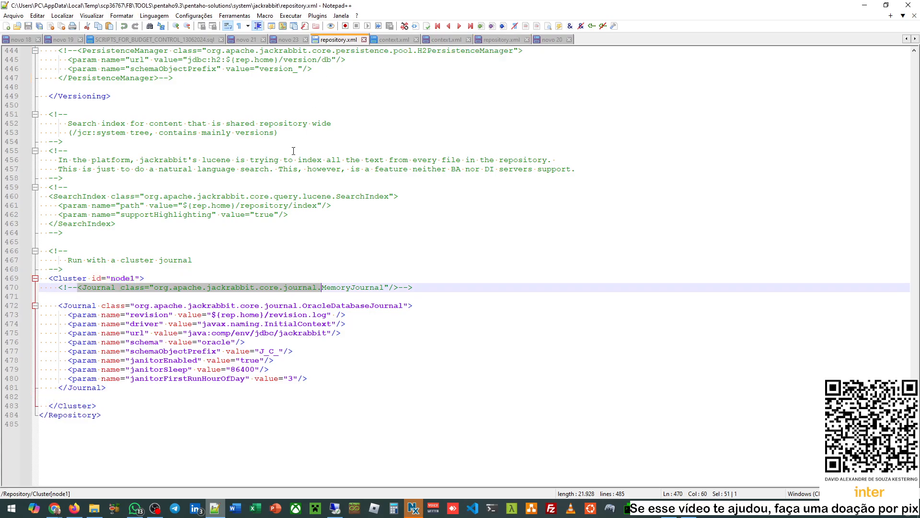
click(181, 279)
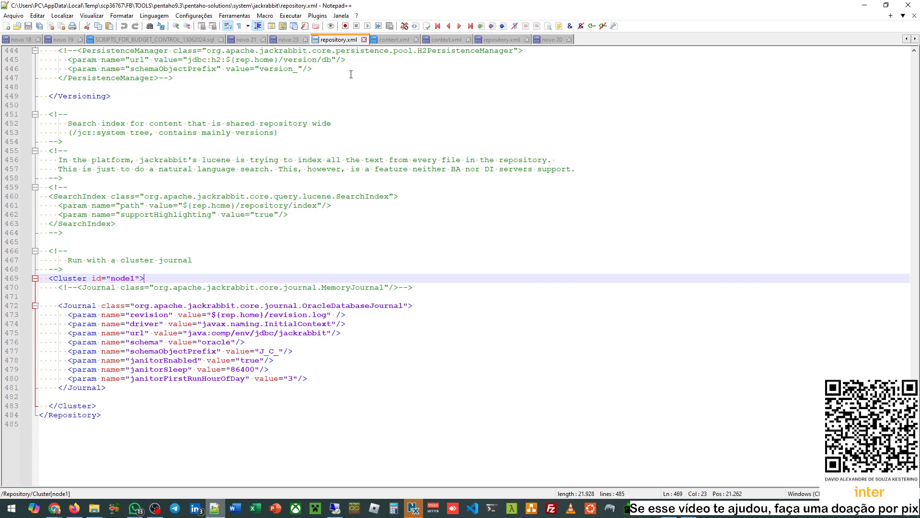
click(526, 40)
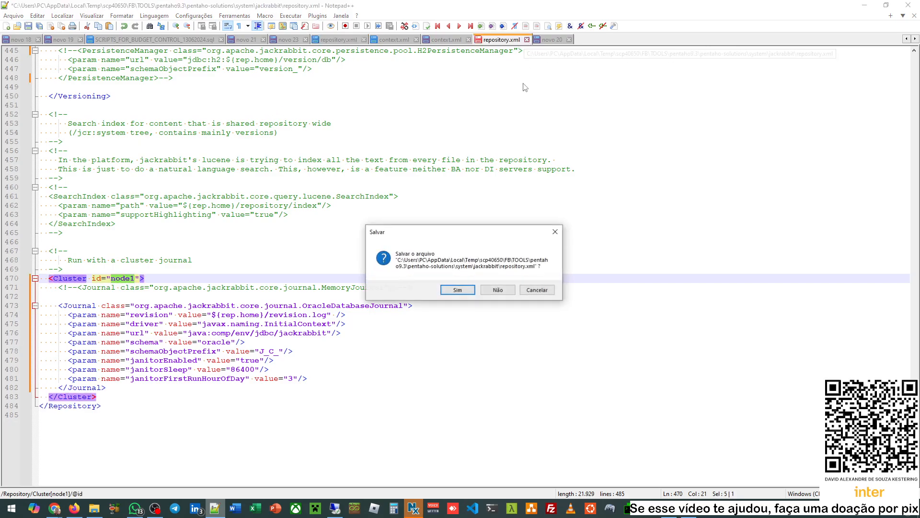
click(504, 290)
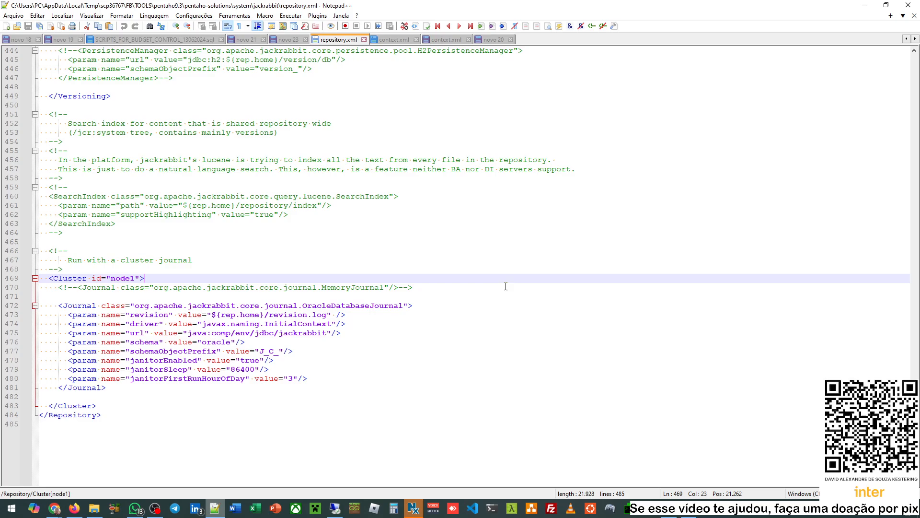
click(452, 193)
key(ctrl+Home)
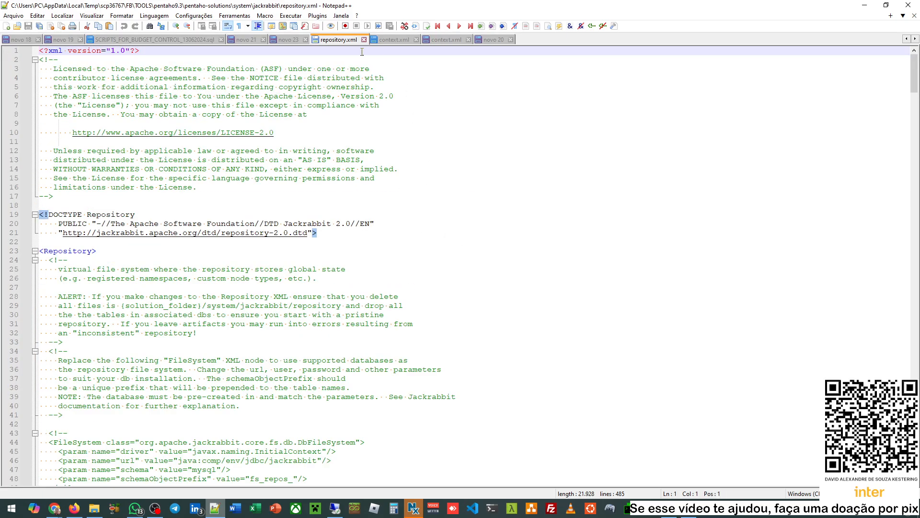
- Verify the OracleFileSystem class and the DbDataStore class on line 142 of repository.xml
scroll(333, 177, down, 13)
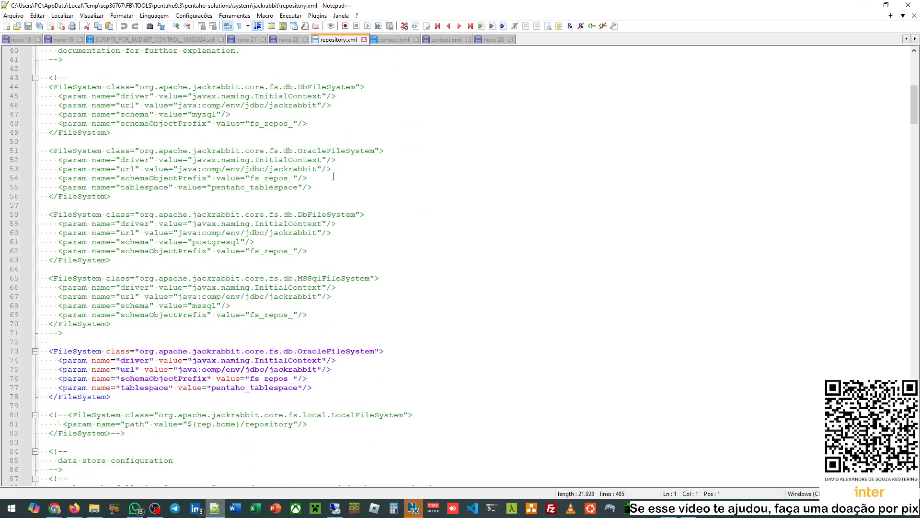
scroll(333, 176, down, 5)
double_click(335, 214)
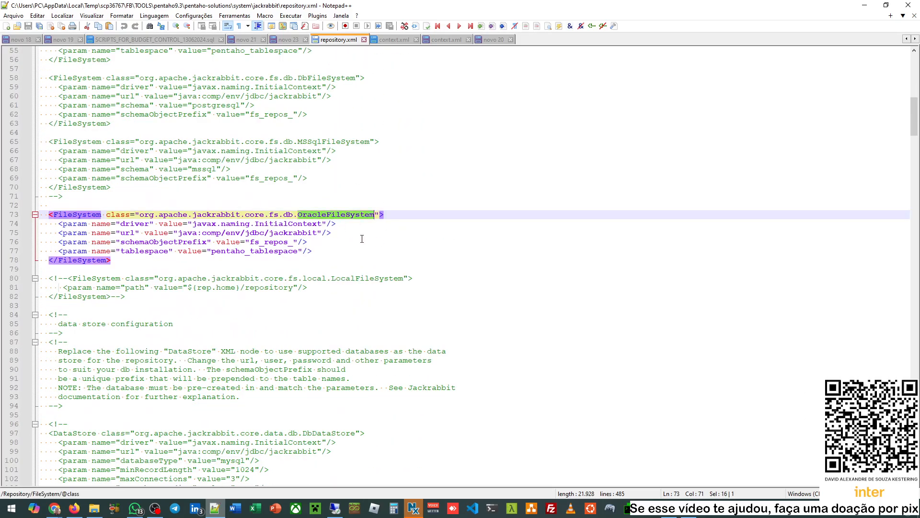
scroll(368, 240, down, 7)
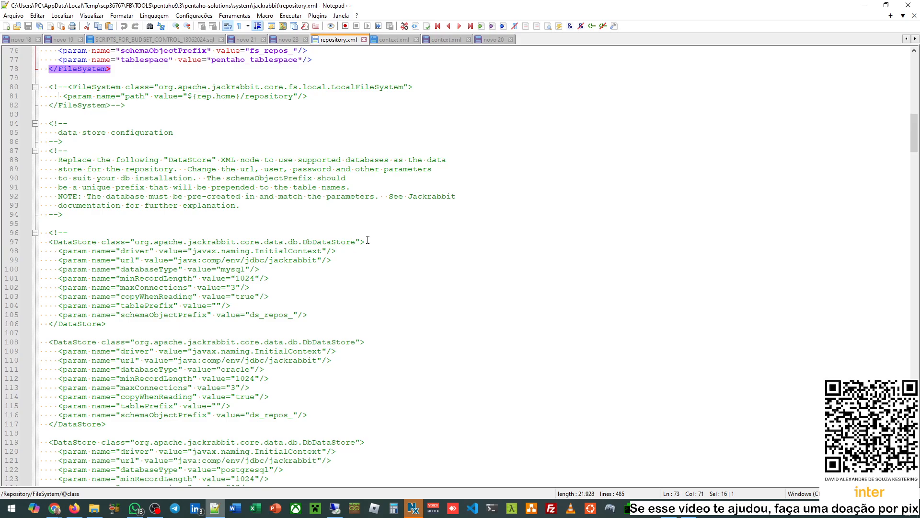
scroll(367, 239, down, 14)
double_click(342, 270)
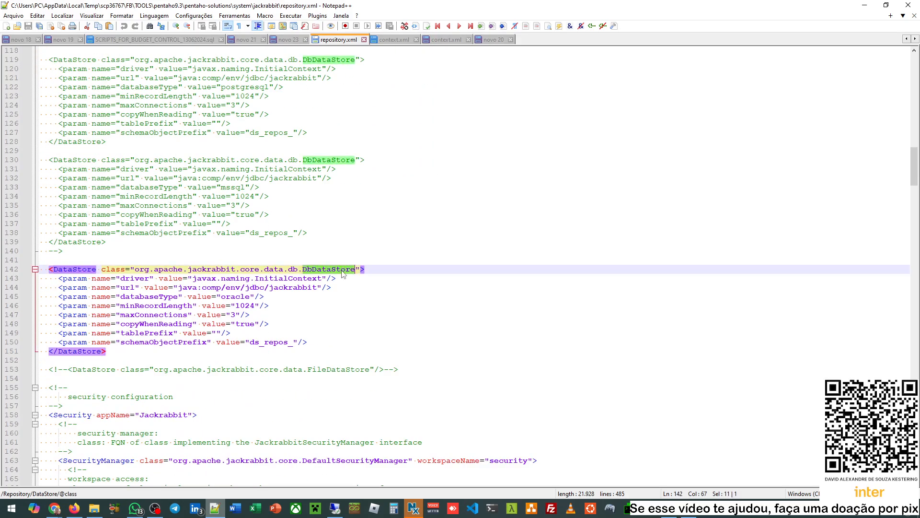
scroll(336, 287, down, 2)
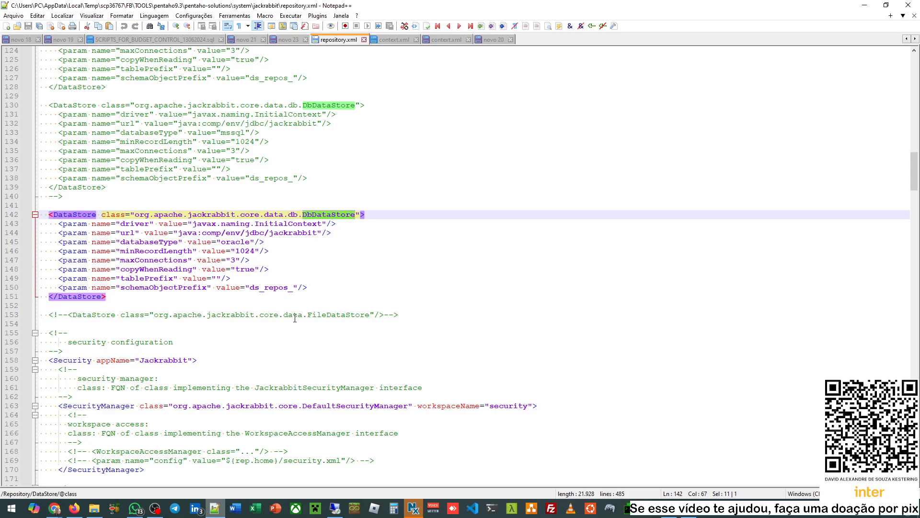
scroll(307, 317, down, 20)
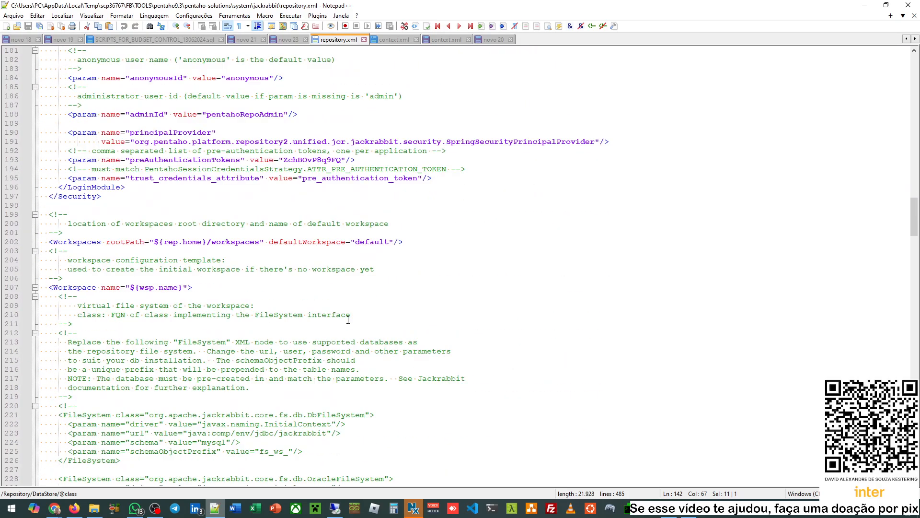
scroll(348, 320, down, 12)
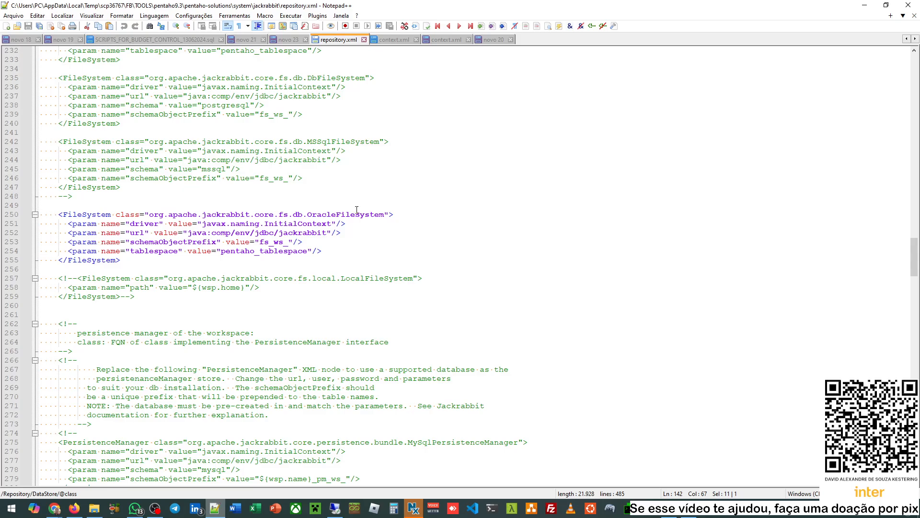
drag(357, 208, 384, 215)
scroll(365, 238, down, 18)
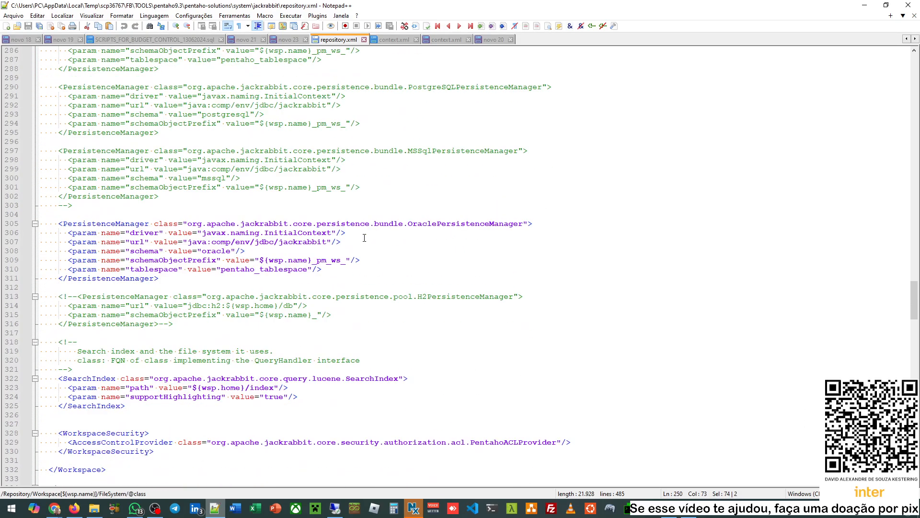
- Check the OraclePersistenceManager on line 305 and the Oracle FileSystem block used for versioning
double_click(463, 228)
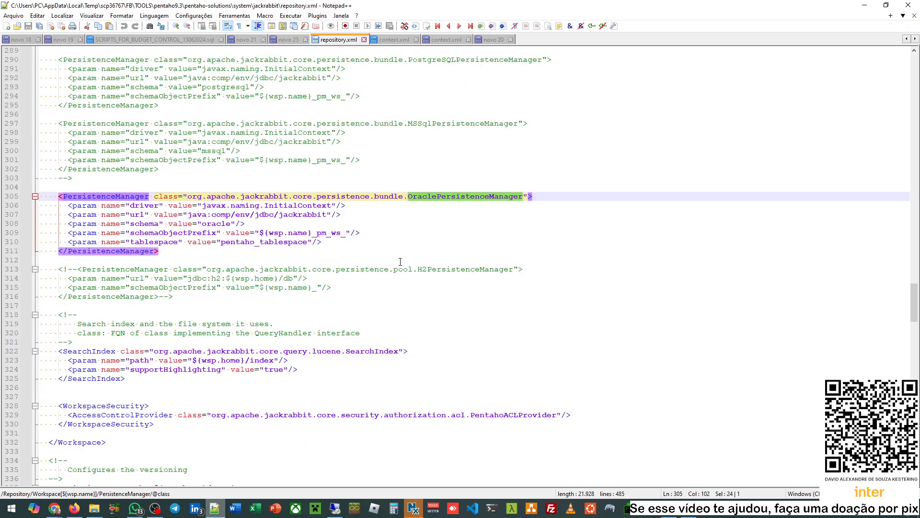
scroll(400, 261, down, 4)
scroll(400, 262, down, 5)
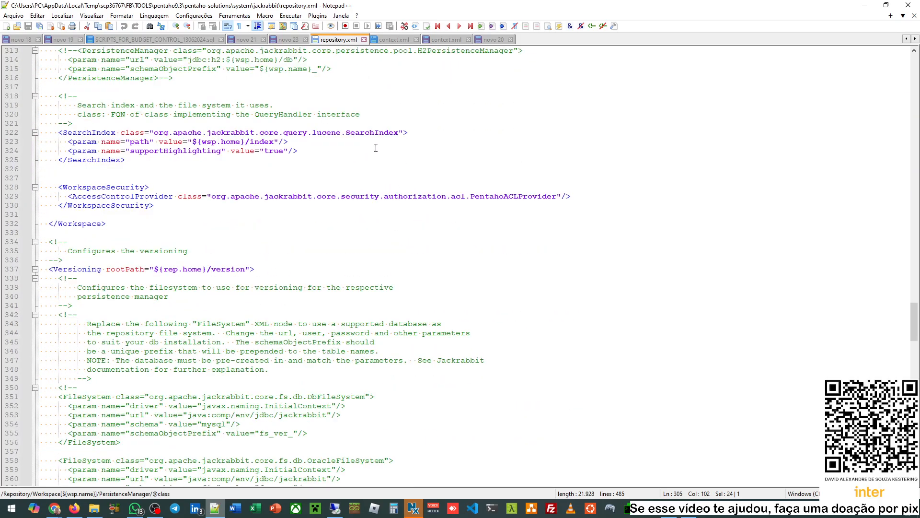
scroll(376, 147, down, 9)
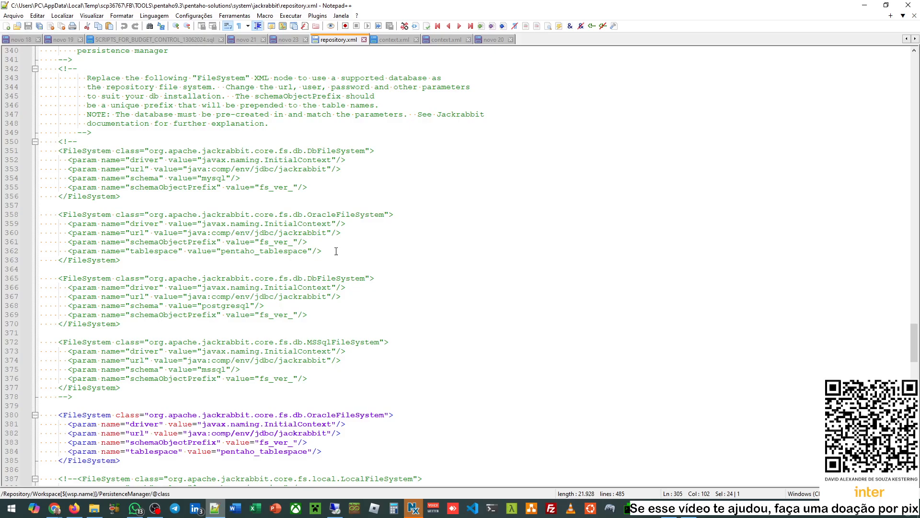
drag(336, 251, 201, 224)
scroll(334, 242, down, 6)
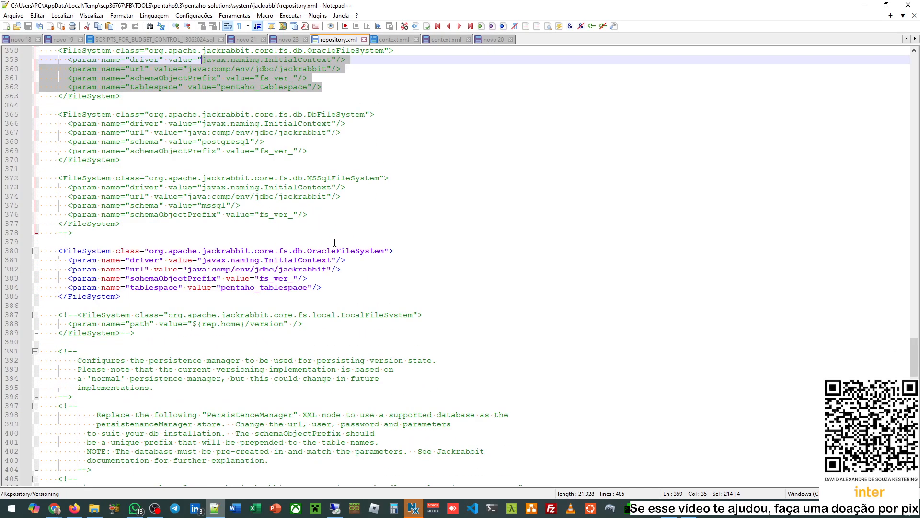
click(350, 250)
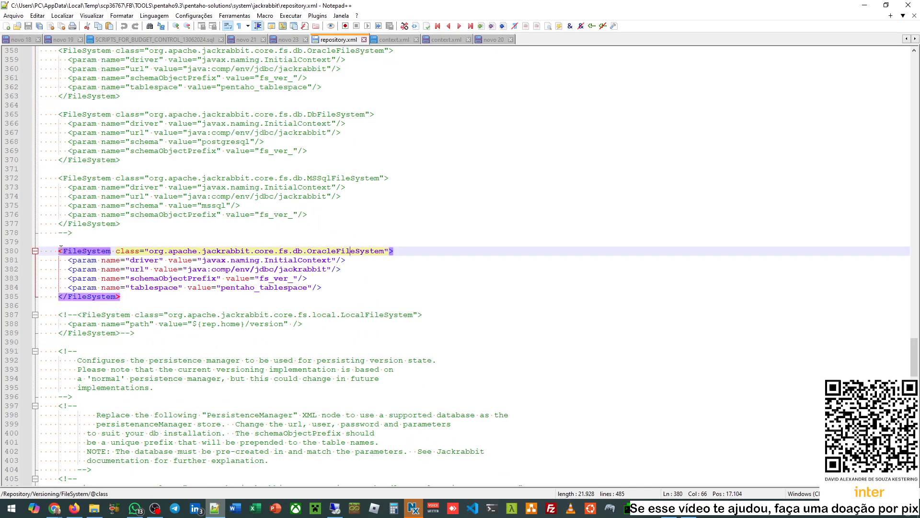
- Confirm the commented LocalFileSystem, OraclePersistenceManager (line 436) and OracleDatabaseJournal (line 472), then minimize Notepad++
scroll(264, 144, down, 3)
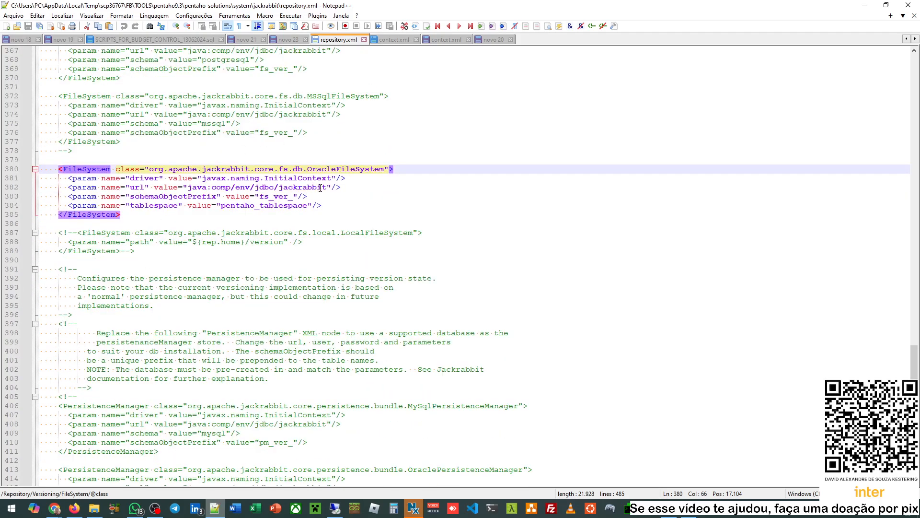
scroll(320, 188, down, 4)
drag(102, 126, 153, 142)
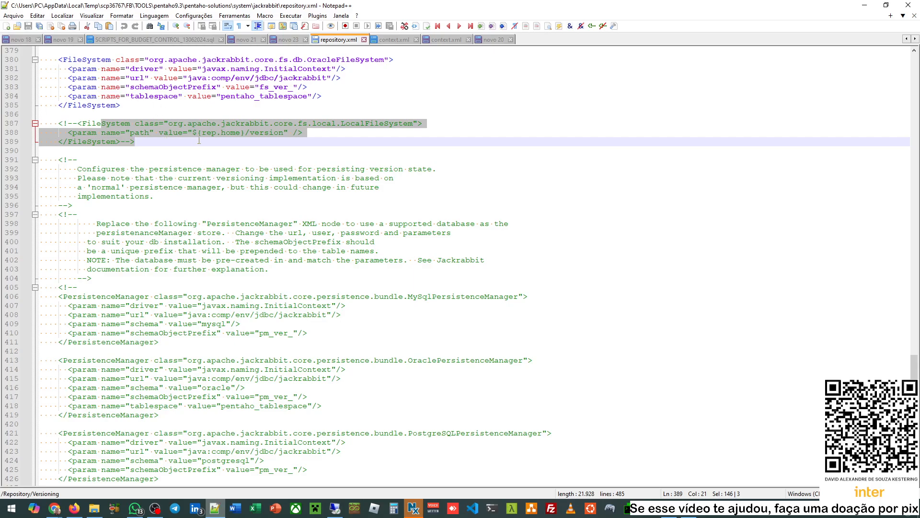
double_click(372, 124)
scroll(284, 175, down, 12)
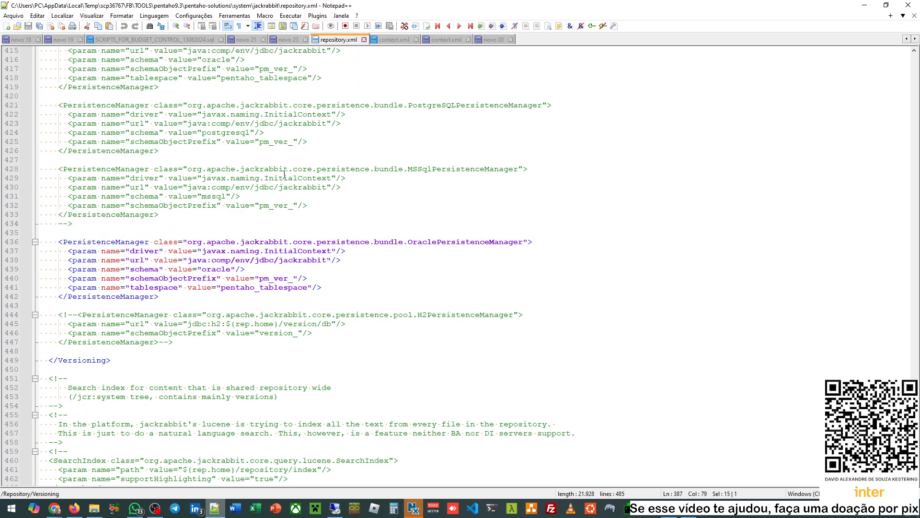
scroll(285, 175, down, 4)
double_click(449, 132)
scroll(311, 215, down, 12)
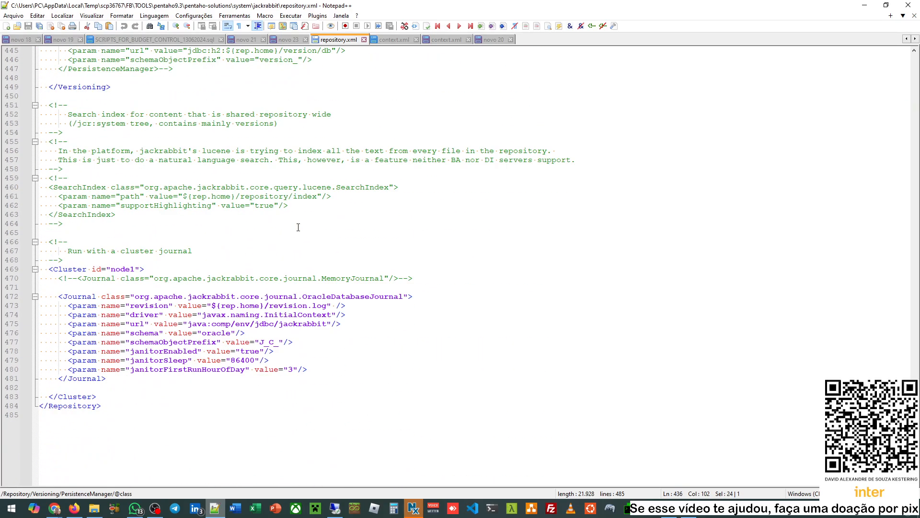
scroll(318, 197, up, 2)
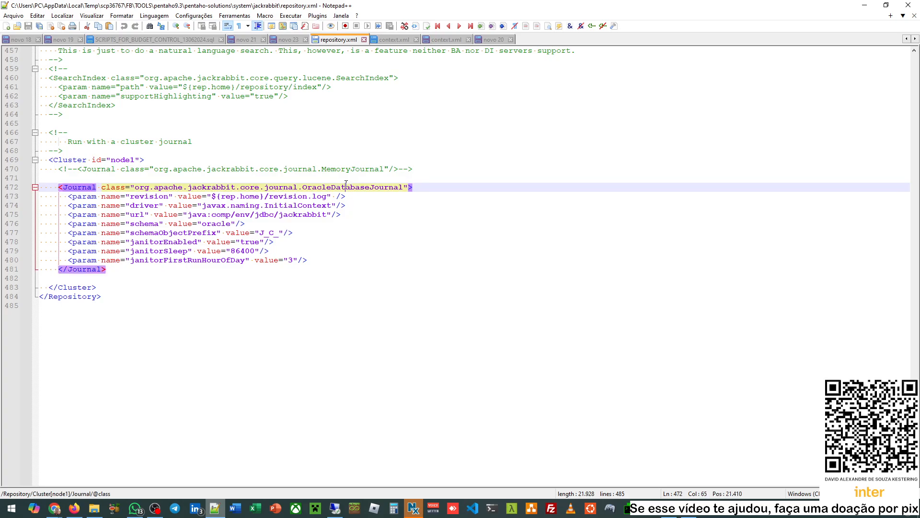
double_click(346, 186)
click(245, 151)
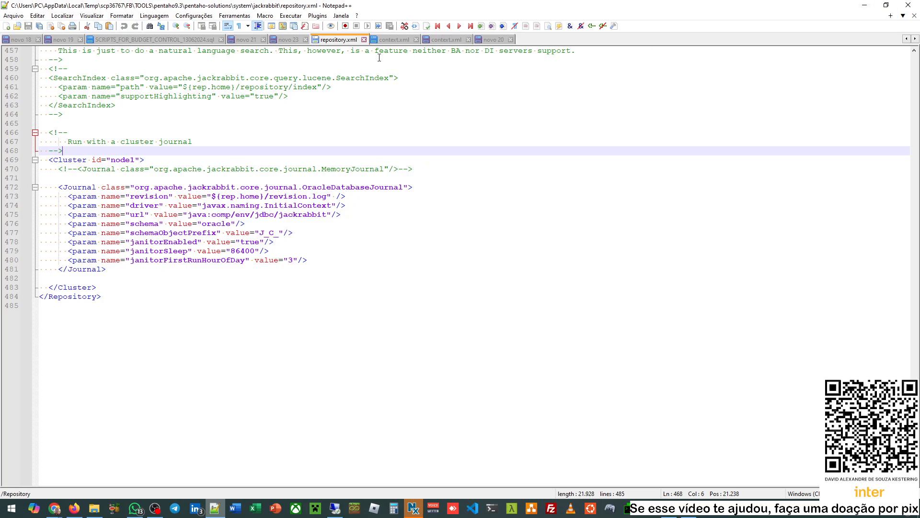
click(864, 5)
scroll(439, 274, down, 4)
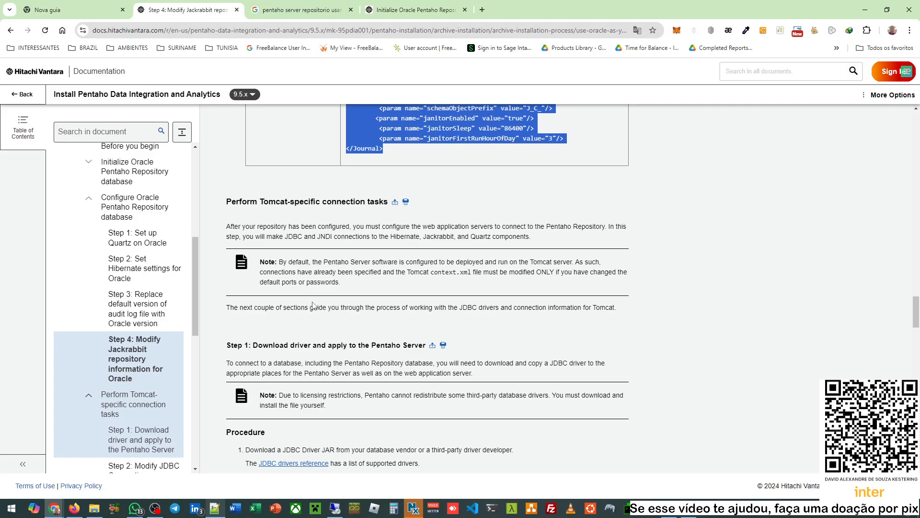
- Read 'Step 1: Download driver', noting the tomcat/lib destination for the JDBC driver, then go to WinSCP
scroll(313, 305, down, 2)
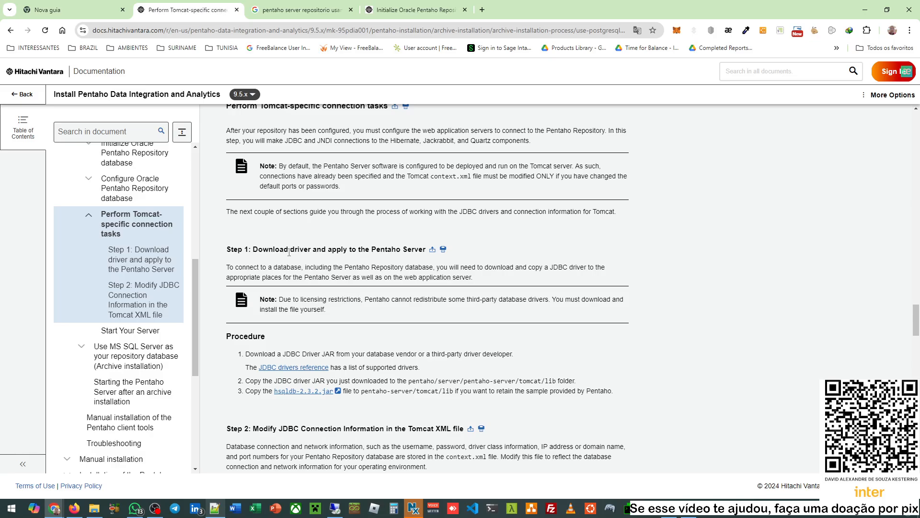
drag(273, 248, 407, 250)
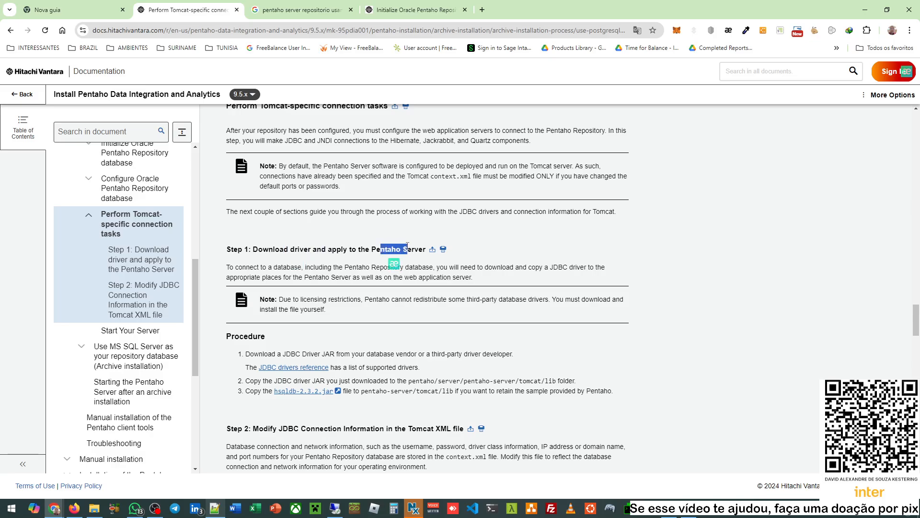
double_click(551, 381)
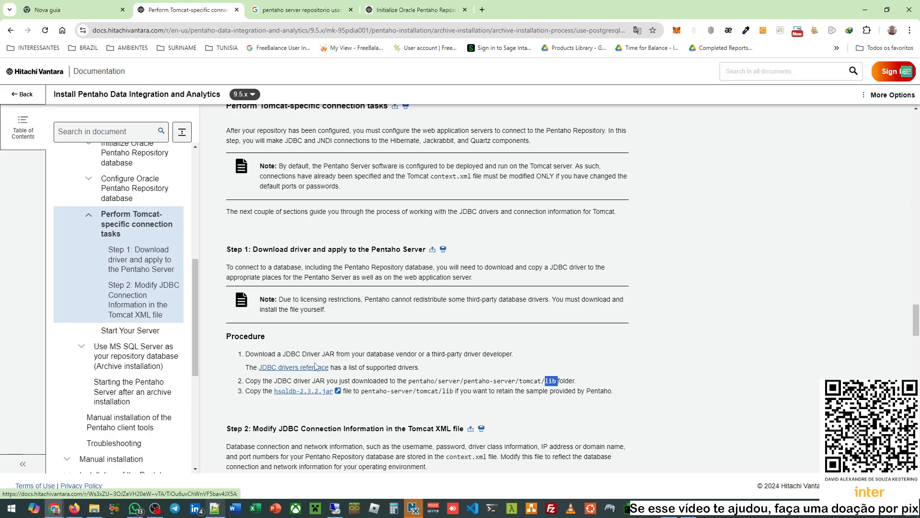
scroll(338, 353, down, 1)
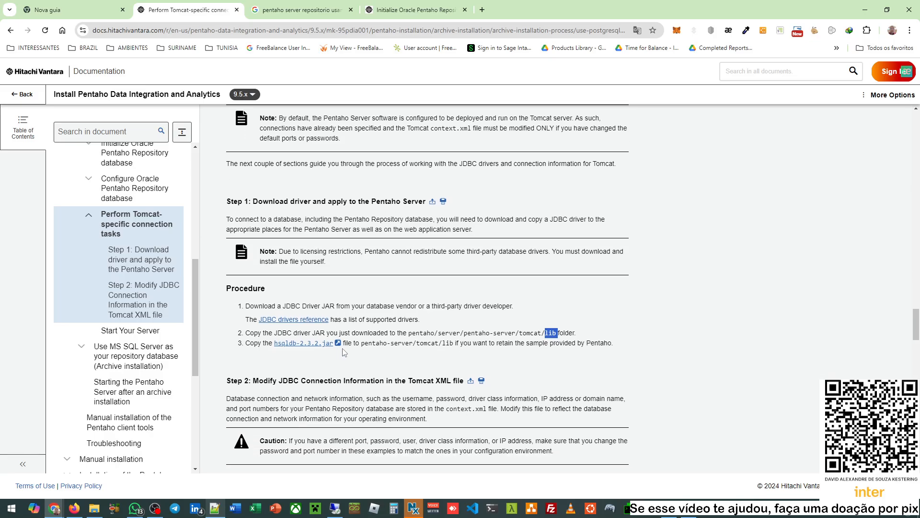
double_click(531, 333)
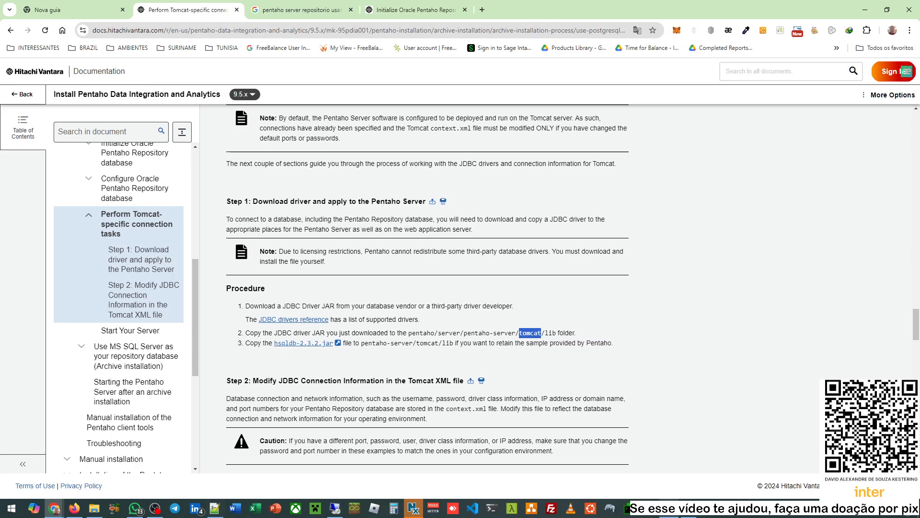
click(681, 507)
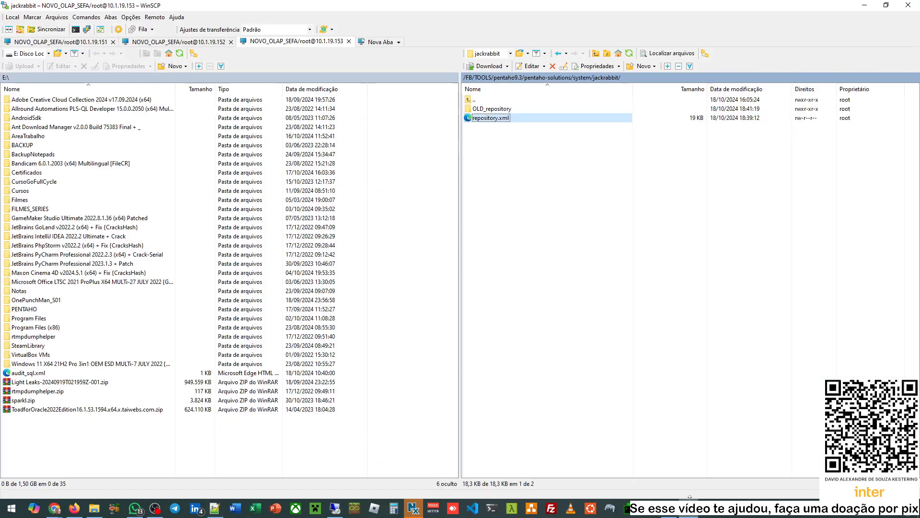
- Open pentaho9.3/tomcat/lib on the server and confirm ojdbc-12.1.0.1.0.jar sits beside the MySQL and PostgreSQL jars
double_click(476, 100)
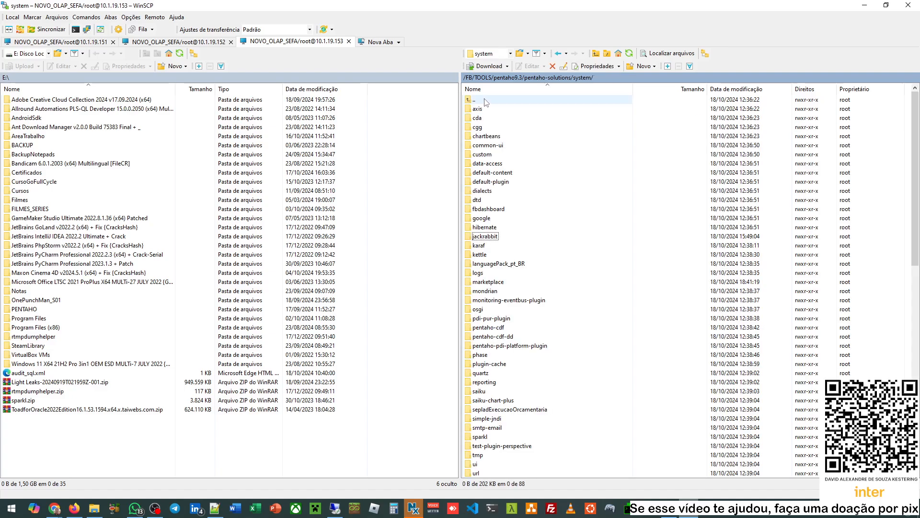
double_click(484, 101)
double_click(485, 101)
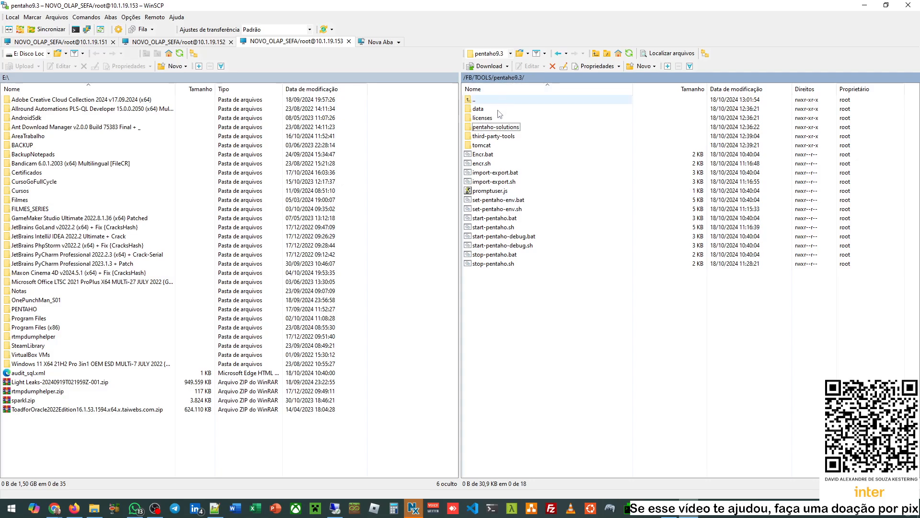
double_click(484, 145)
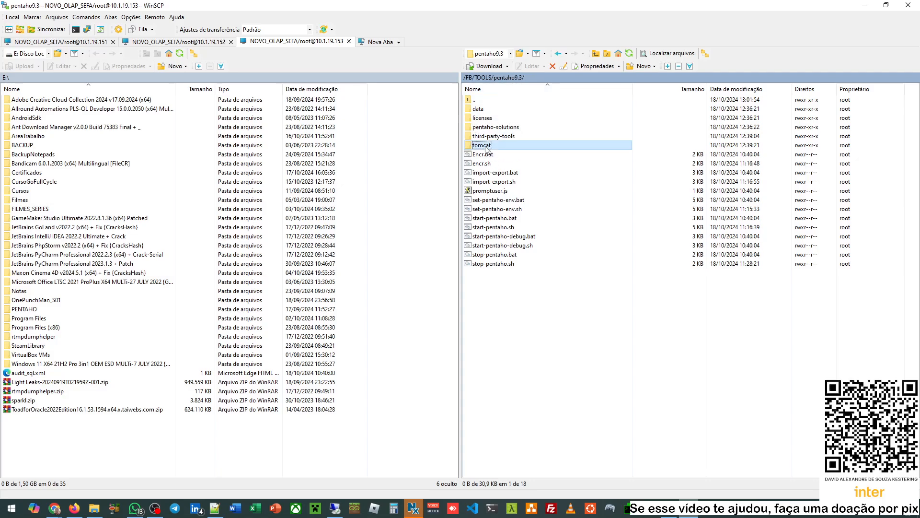
double_click(478, 127)
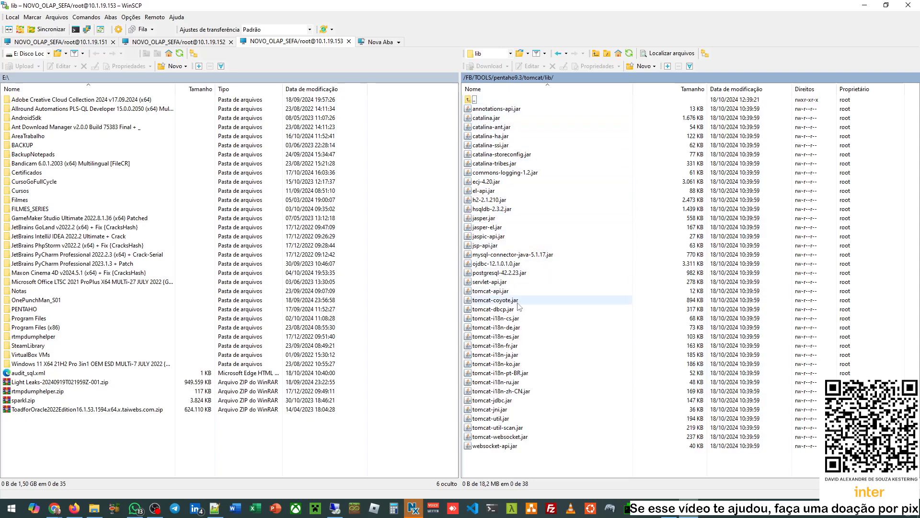
click(501, 256)
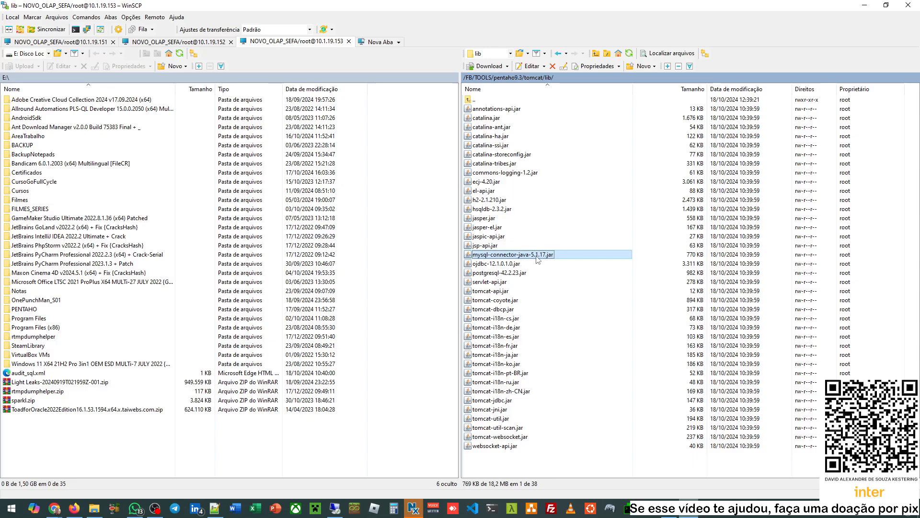
click(494, 267)
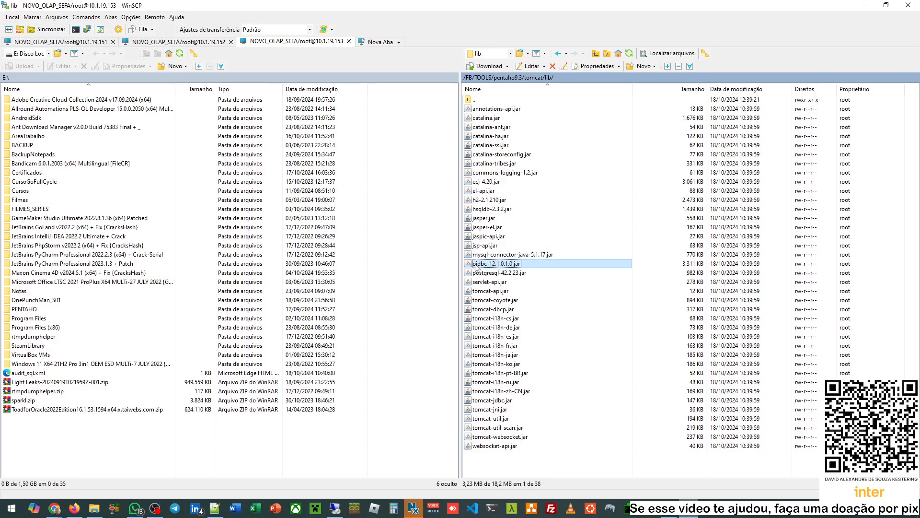
click(510, 274)
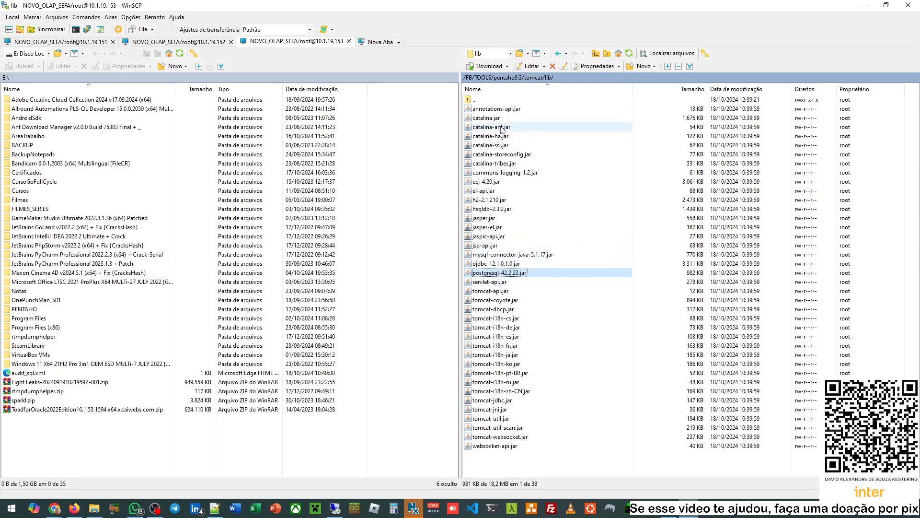
- Go back up to the tomcat folder and return to the Pentaho documentation in Chrome
double_click(505, 100)
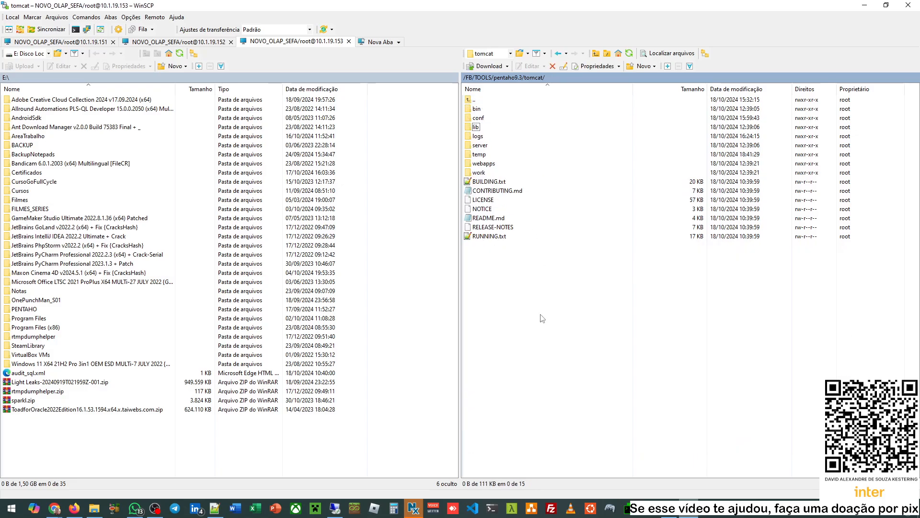
click(55, 509)
click(135, 464)
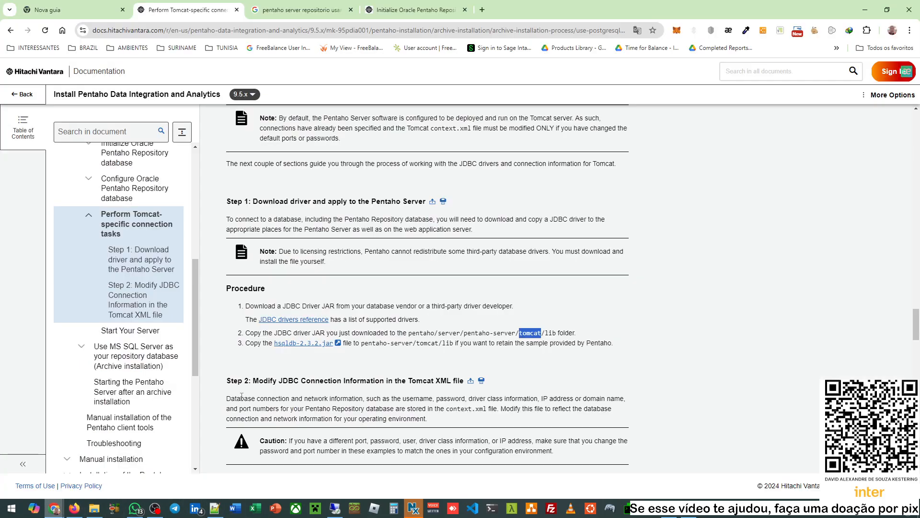
scroll(349, 267, down, 4)
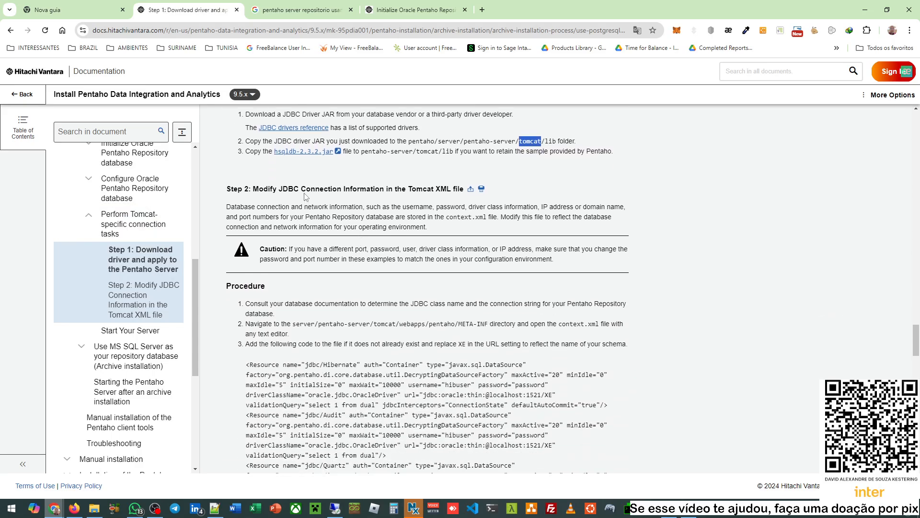
scroll(397, 229, down, 2)
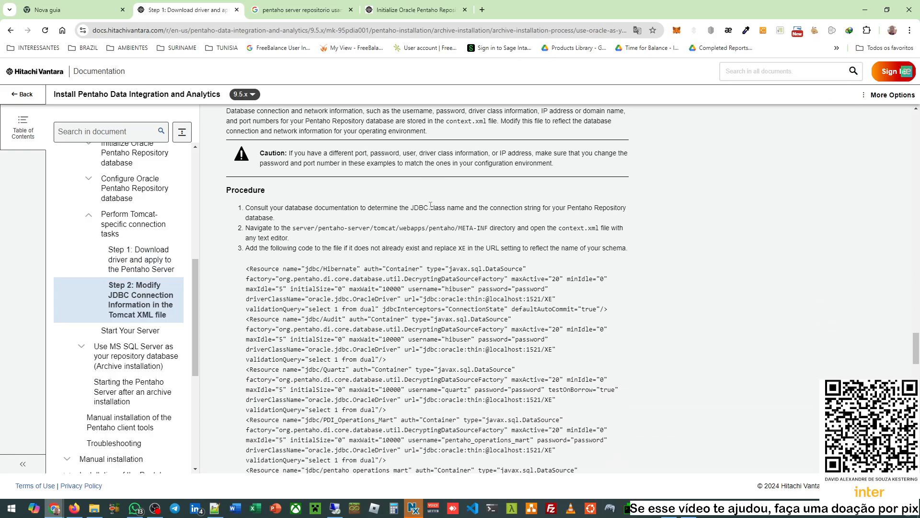
triple_click(461, 124)
double_click(459, 122)
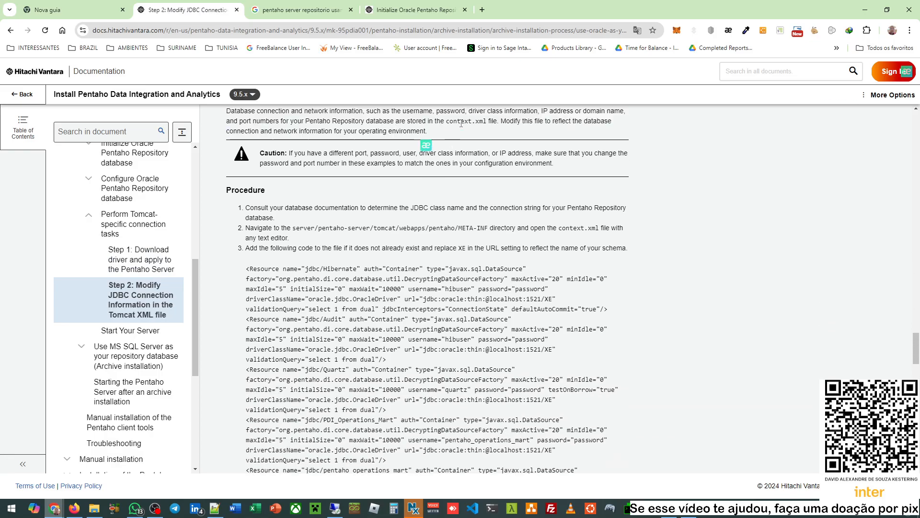
scroll(430, 317, up, 3)
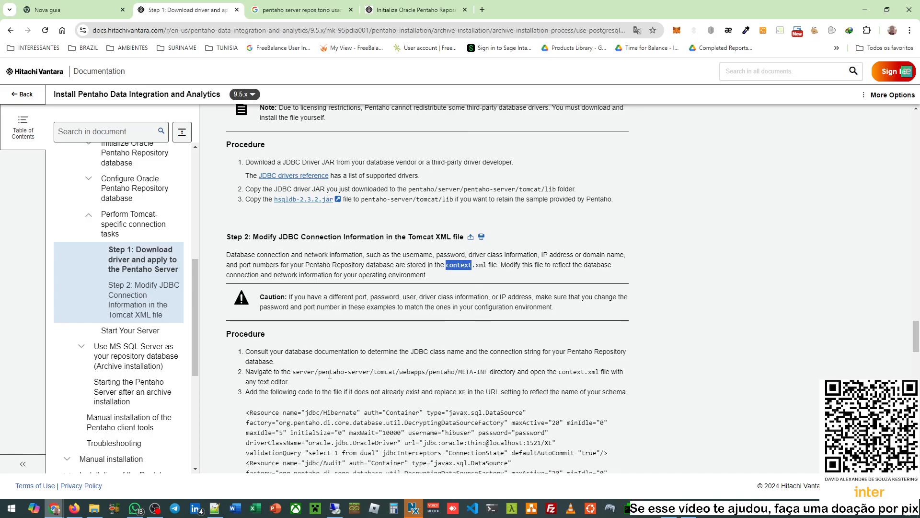
scroll(320, 372, down, 1)
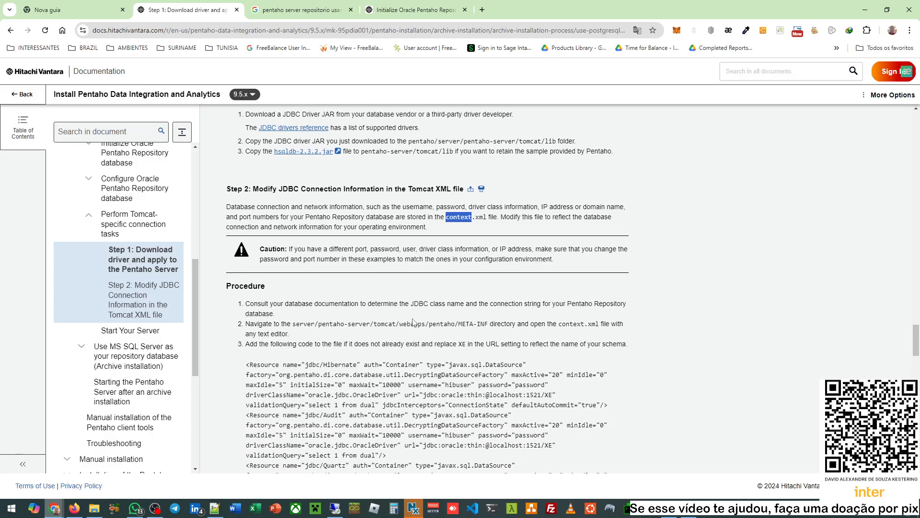
double_click(386, 325)
double_click(413, 324)
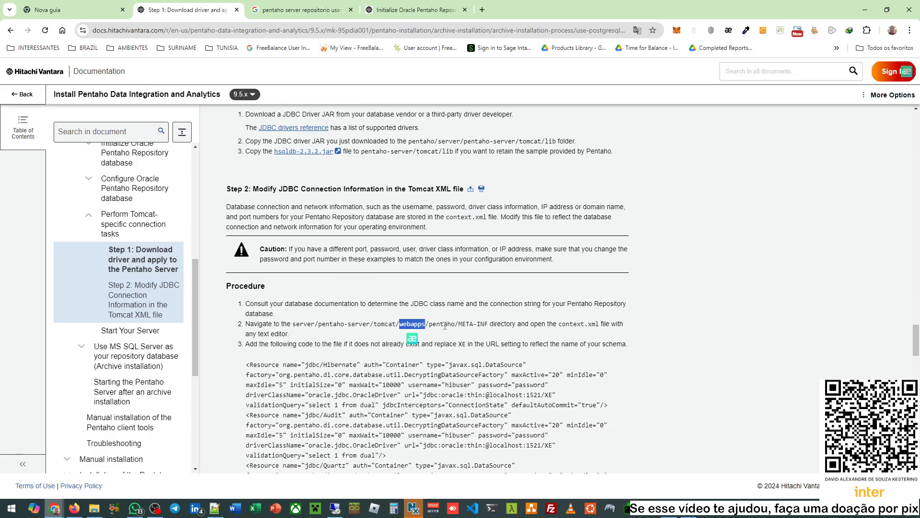
double_click(444, 324)
double_click(464, 325)
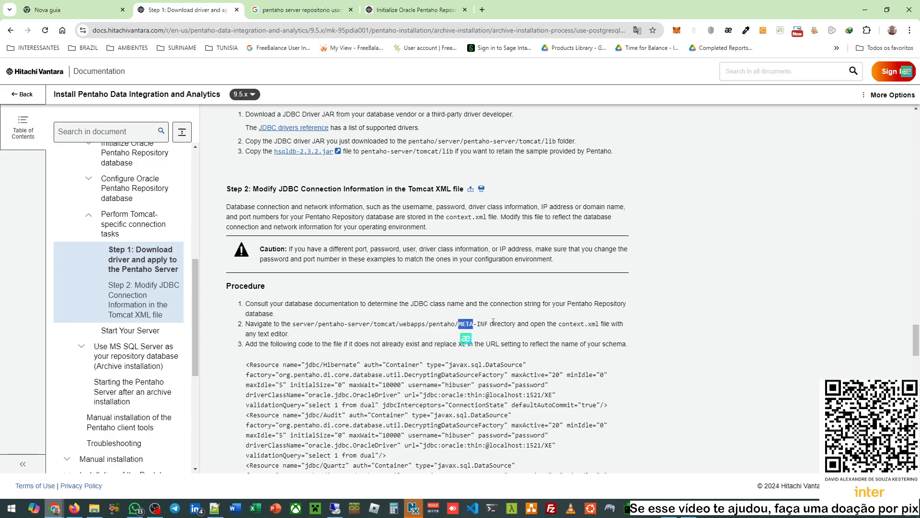
double_click(571, 324)
scroll(572, 326, down, 3)
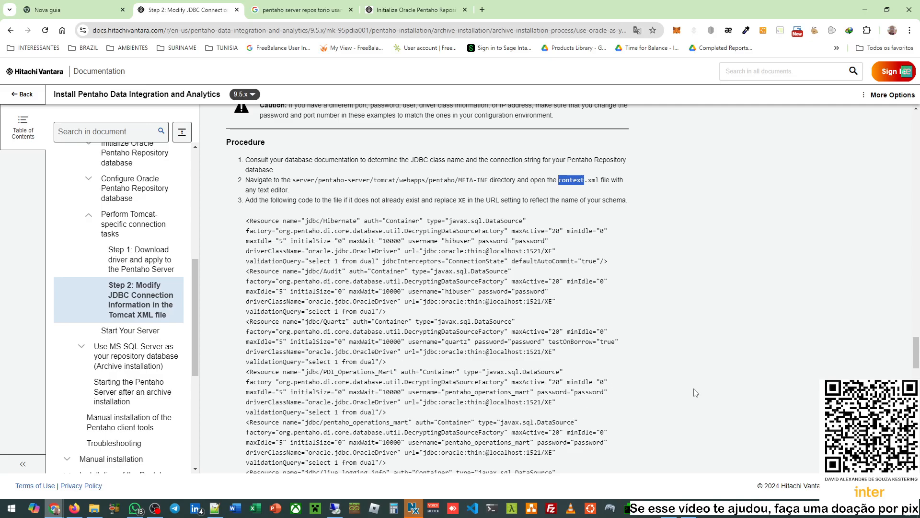
mouse_move(694, 514)
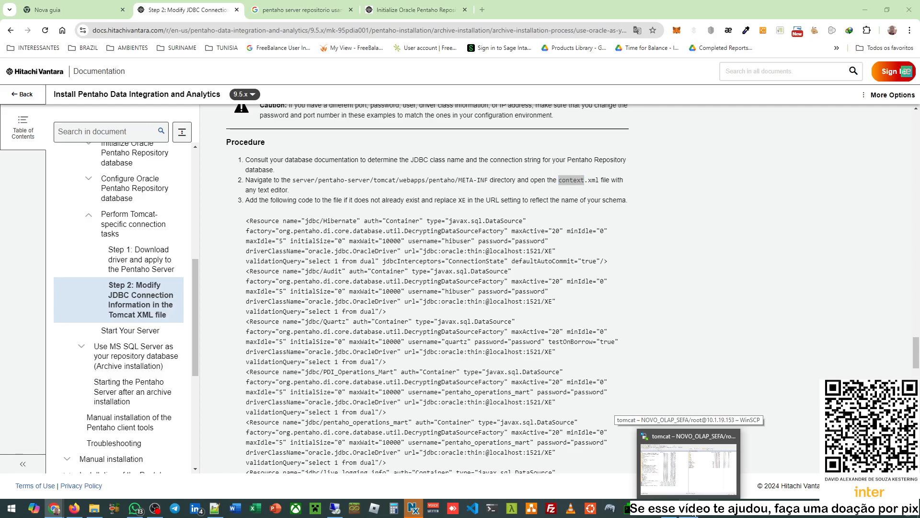
- In WinSCP, navigate to the server's tomcat/webapps/pentaho/META-INF folder
click(689, 468)
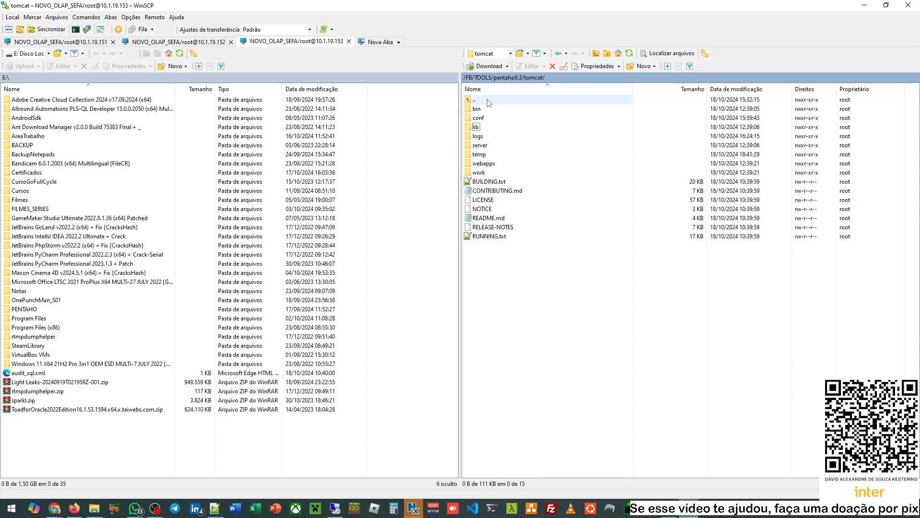
double_click(474, 100)
double_click(484, 146)
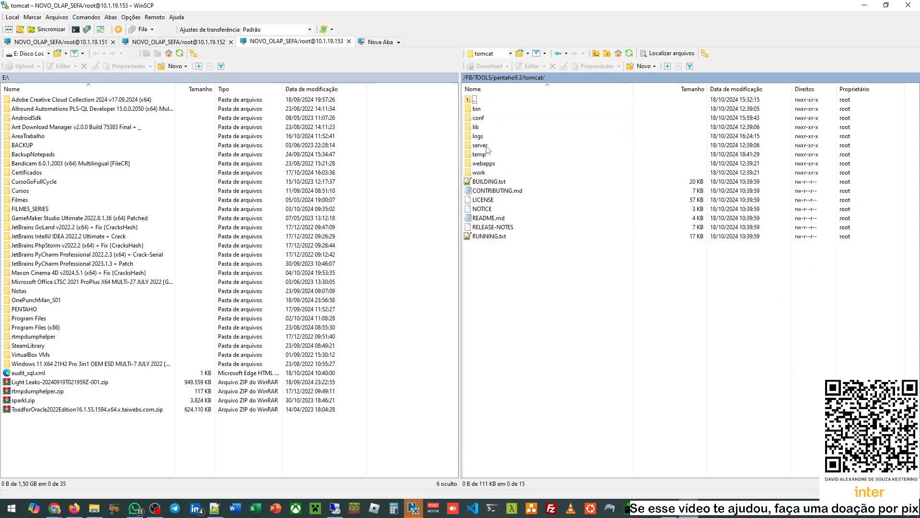
double_click(484, 164)
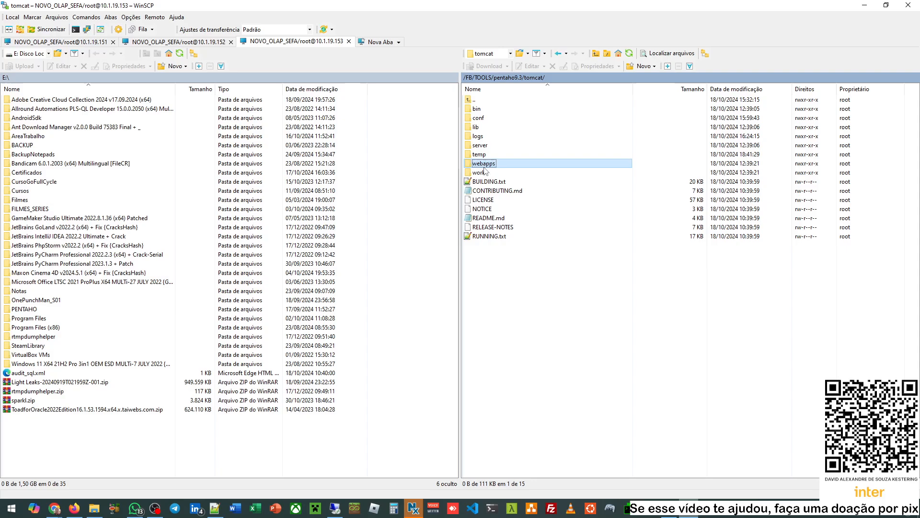
click(484, 109)
double_click(484, 110)
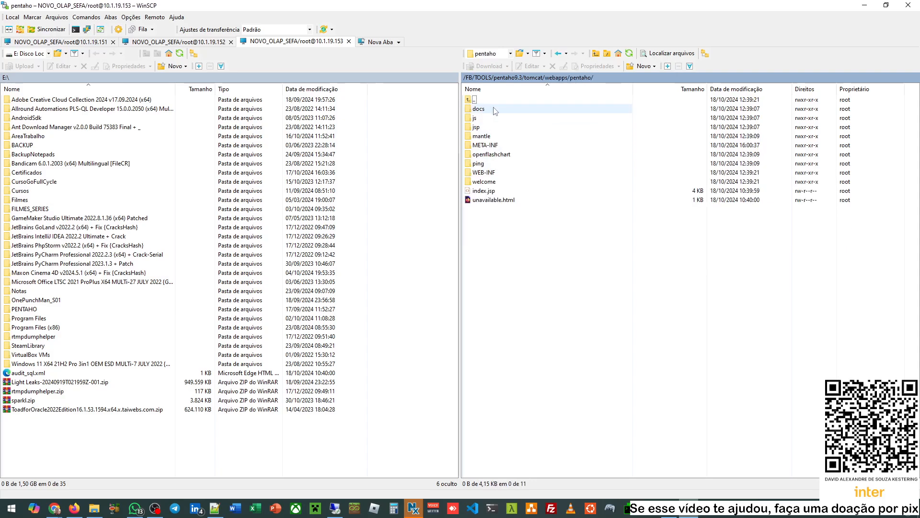
double_click(484, 145)
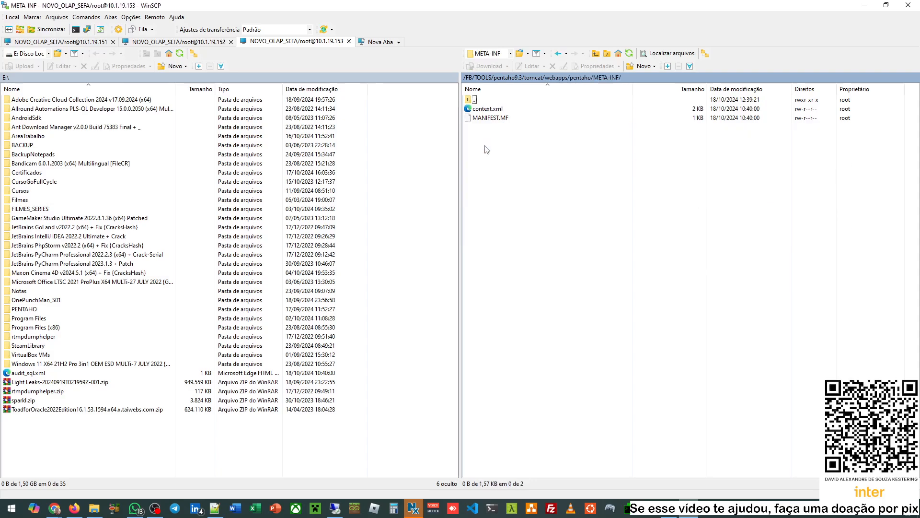
- Open context.xml in Notepad++ through the Editar context menu
click(488, 109)
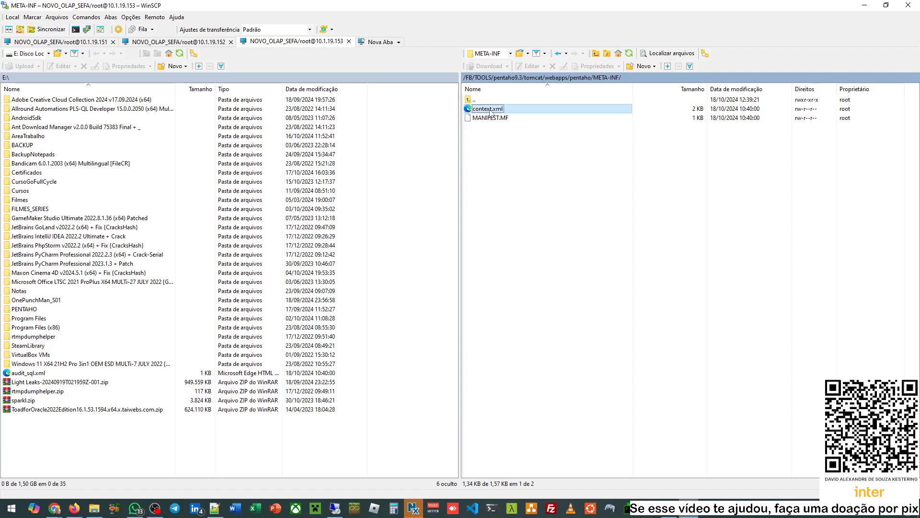
right_click(490, 111)
mouse_move(528, 126)
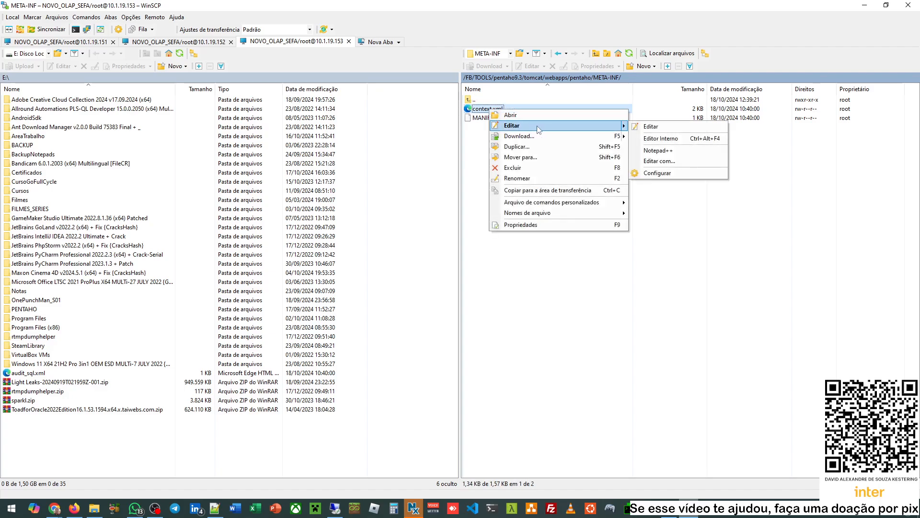
click(672, 149)
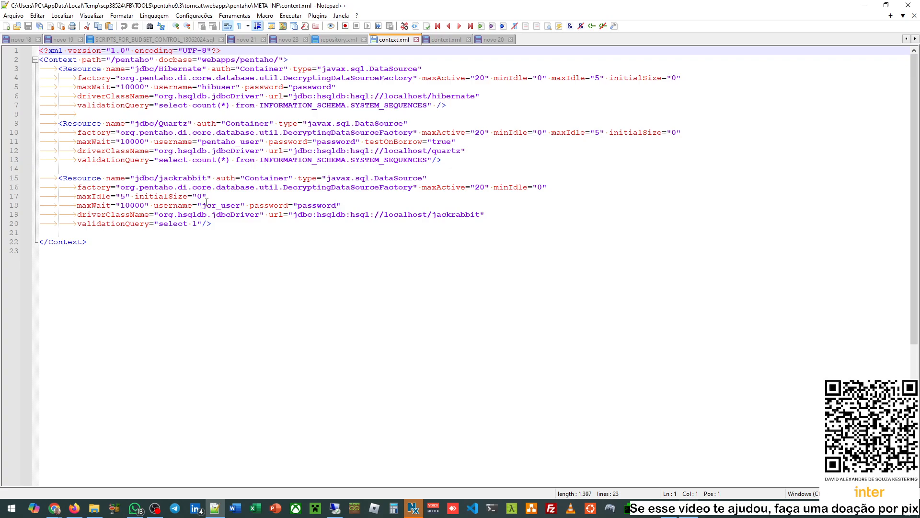
double_click(176, 178)
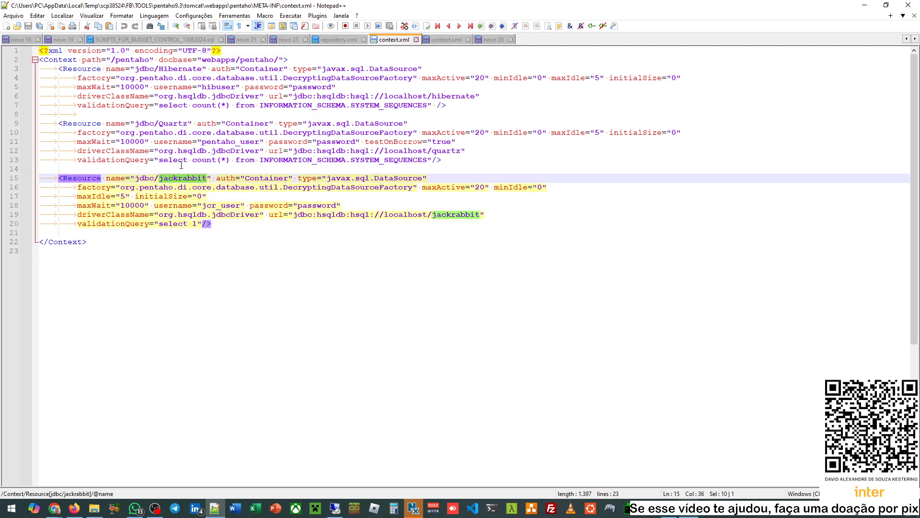
double_click(185, 69)
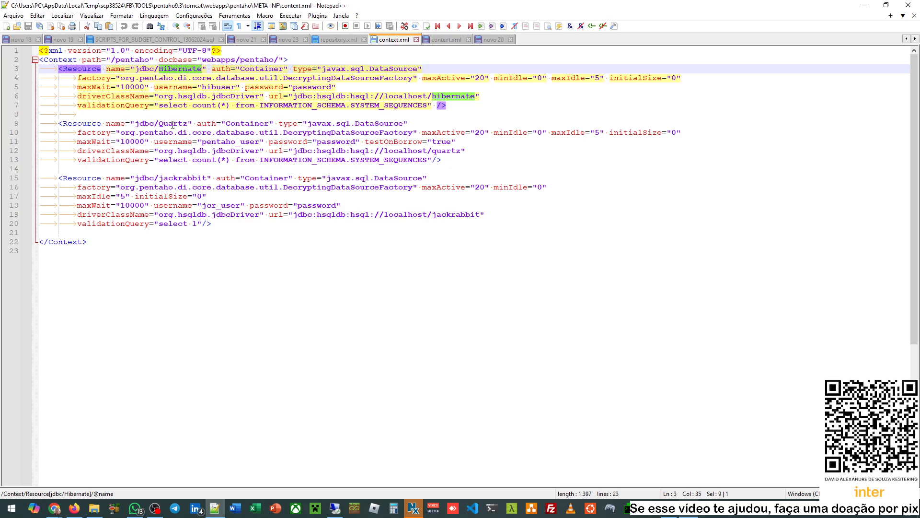
double_click(173, 123)
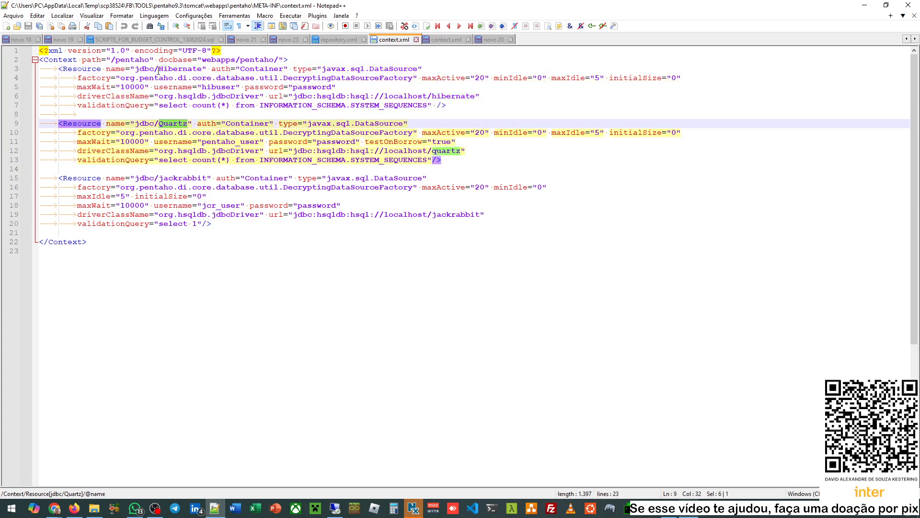
drag(121, 68, 451, 216)
click(340, 214)
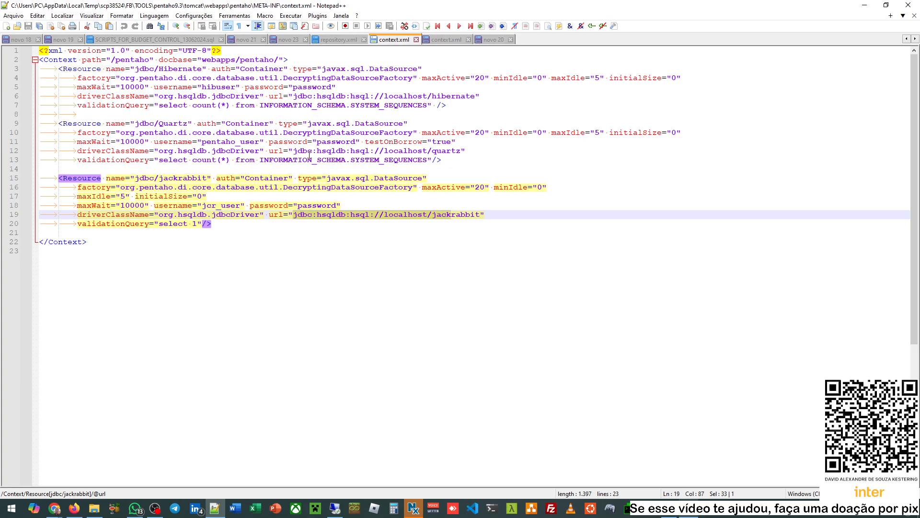
drag(294, 150, 408, 150)
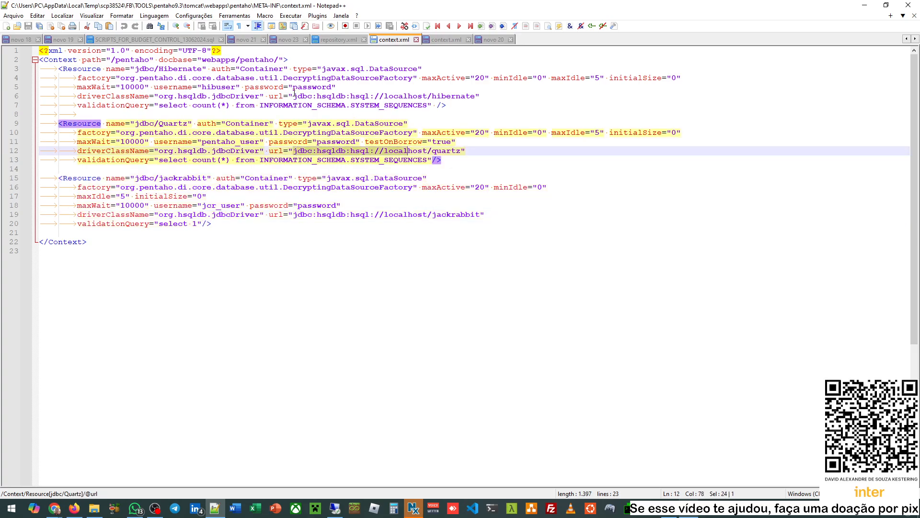
click(337, 90)
double_click(335, 96)
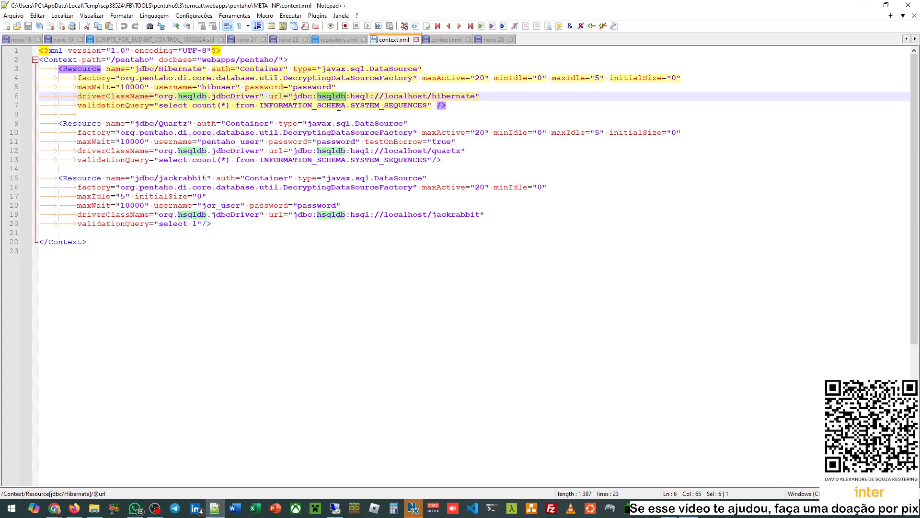
double_click(336, 150)
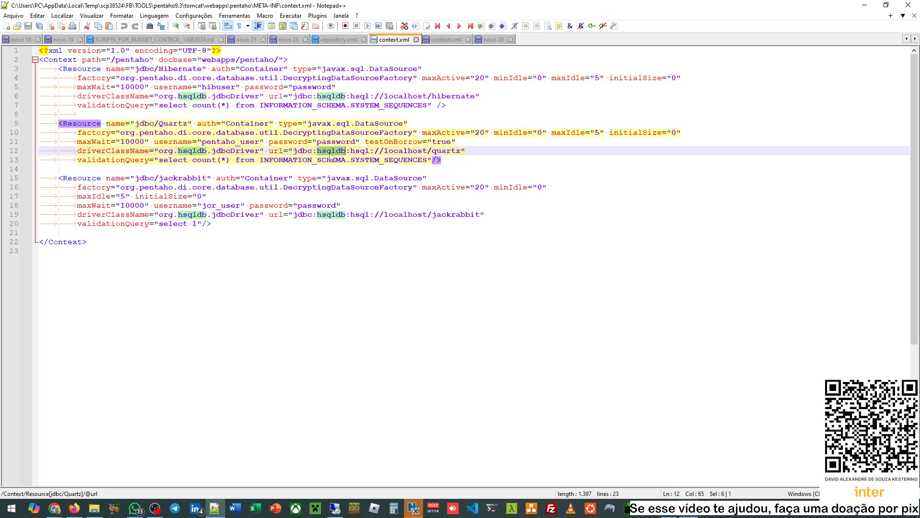
double_click(450, 96)
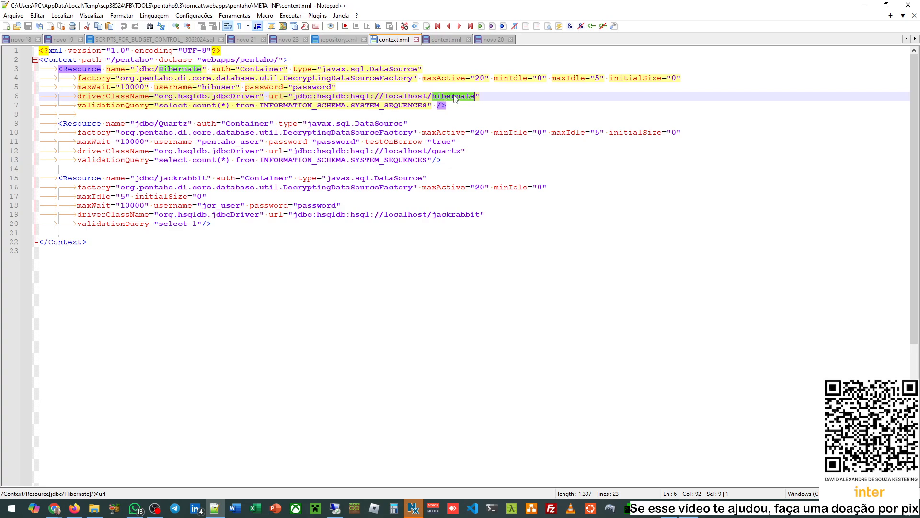
double_click(446, 151)
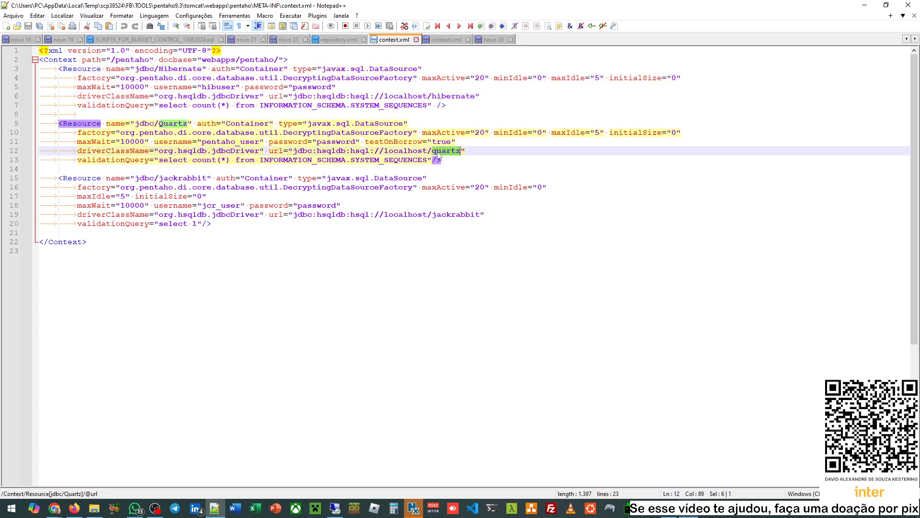
double_click(455, 214)
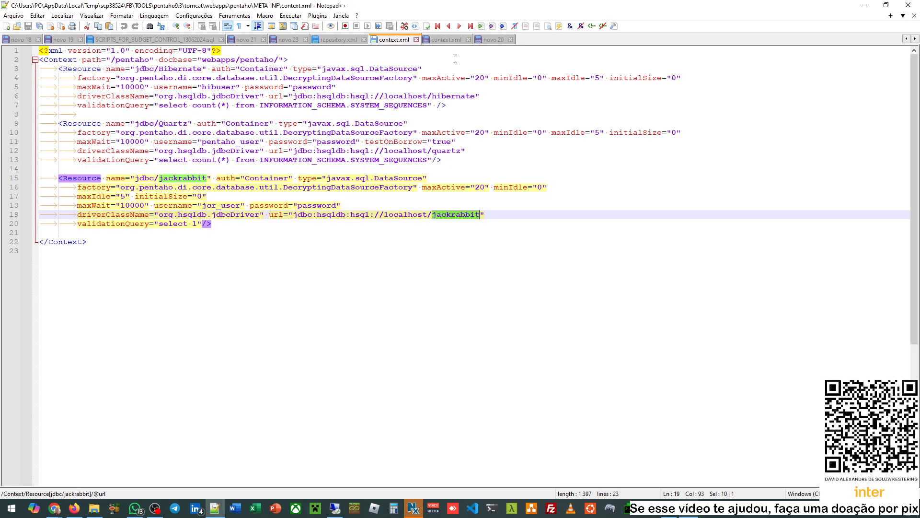
- Check the saved documentation link in novo 20 and open a new blank document, novo 24
click(498, 36)
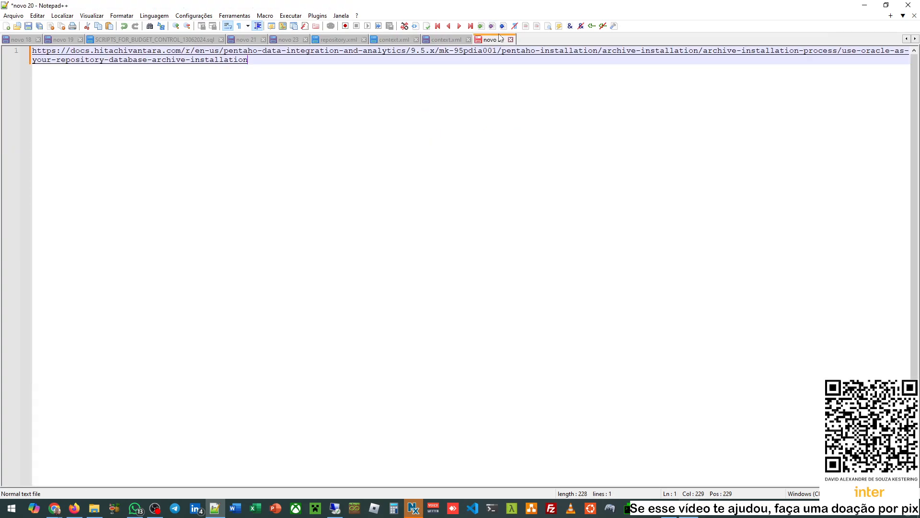
click(7, 26)
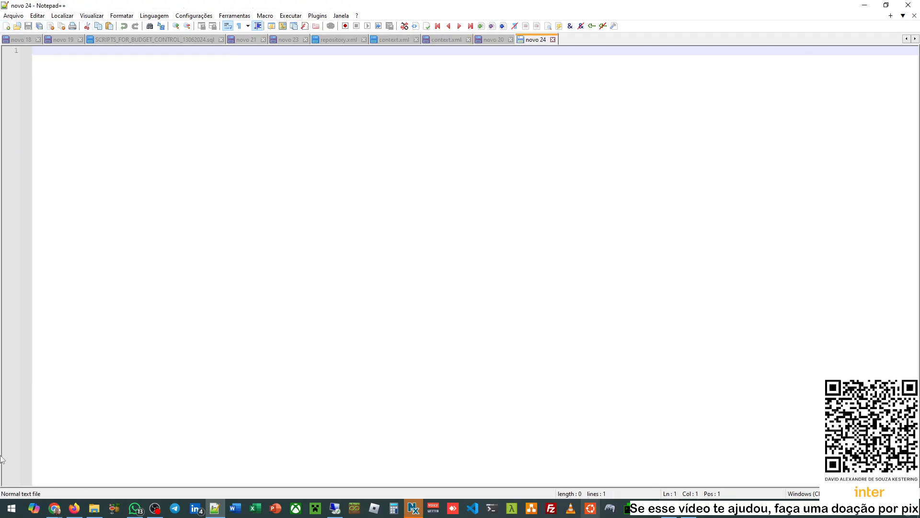
click(54, 510)
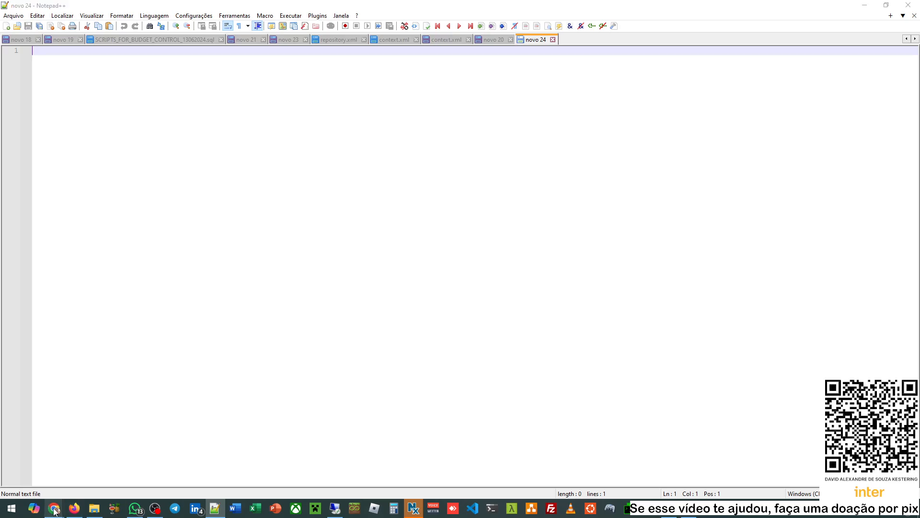
- Copy the Oracle JDBC Resource definitions from Step 2 of the documentation and return to Notepad++
click(144, 460)
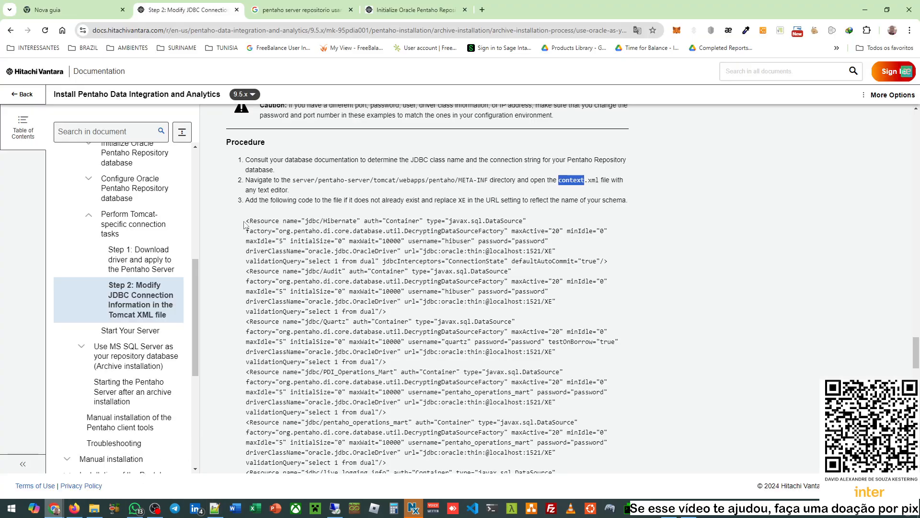
drag(247, 221, 404, 283)
scroll(336, 279, down, 3)
scroll(404, 282, down, 5)
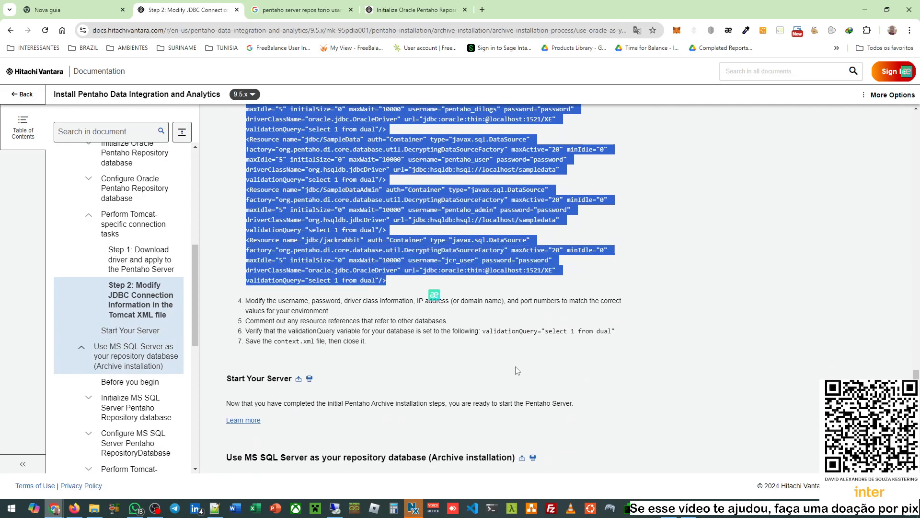
mouse_move(669, 508)
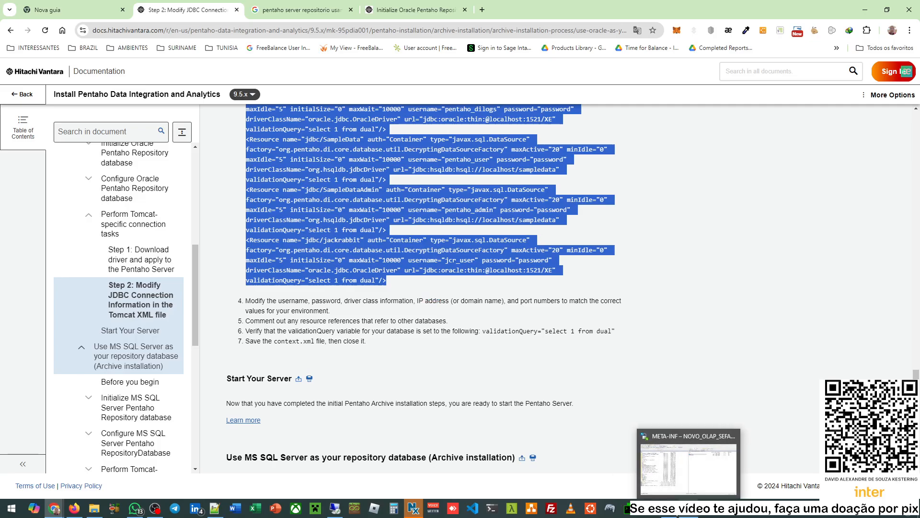
click(214, 508)
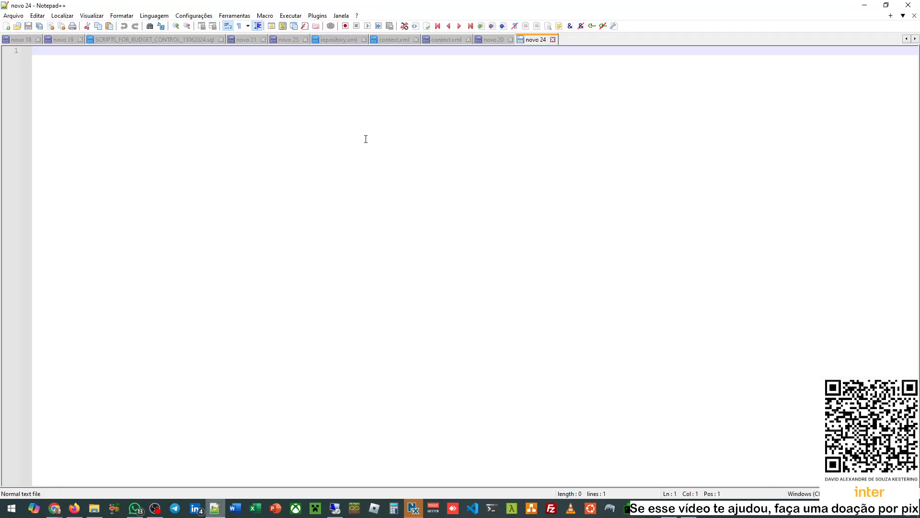
- Paste the Oracle Resource definitions and add a blank line after each resource, Hibernate through SampleDataAdmin
key(ctrl+v)
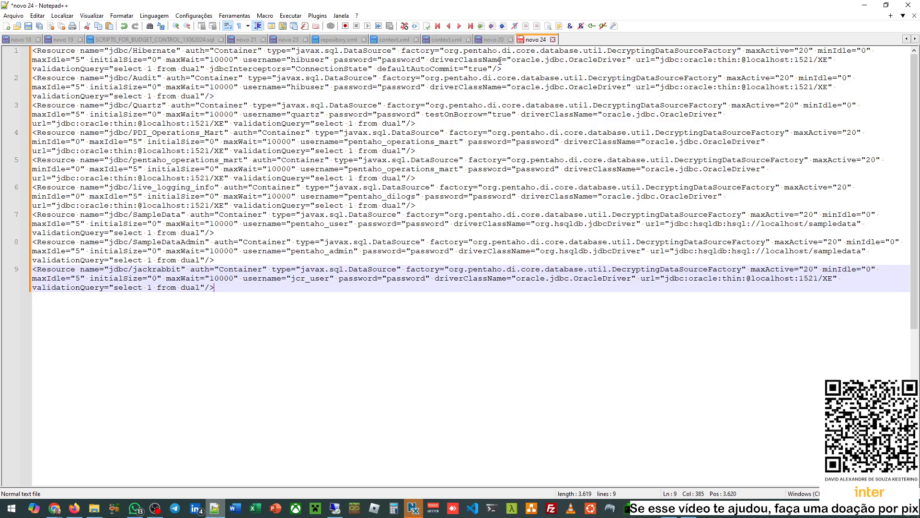
click(511, 71)
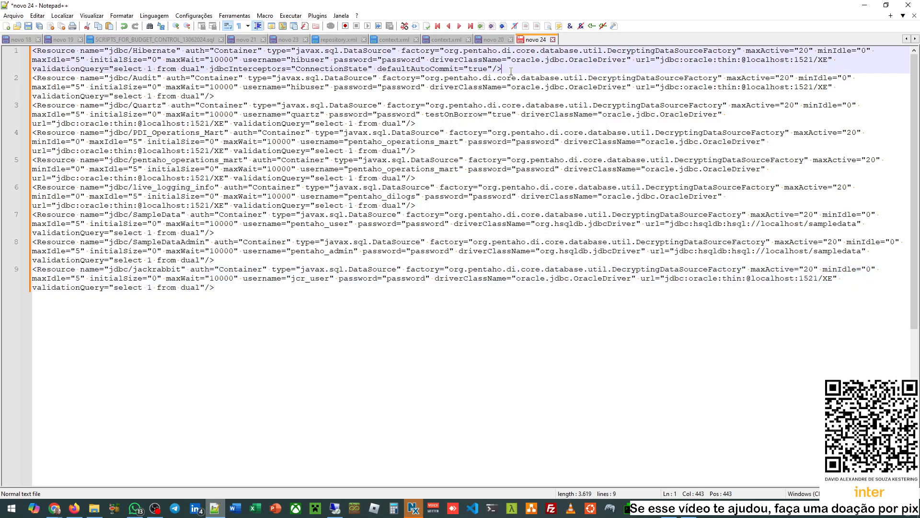
key(Return)
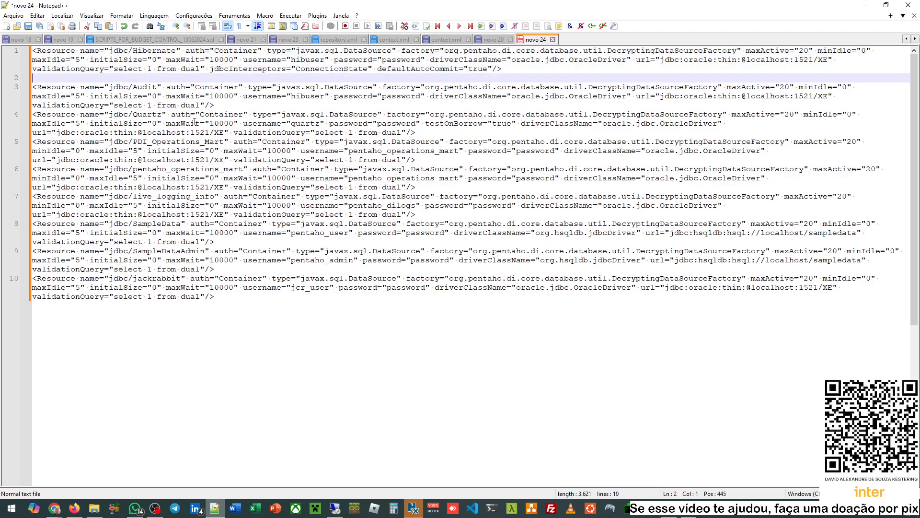
click(225, 107)
key(Return)
click(421, 142)
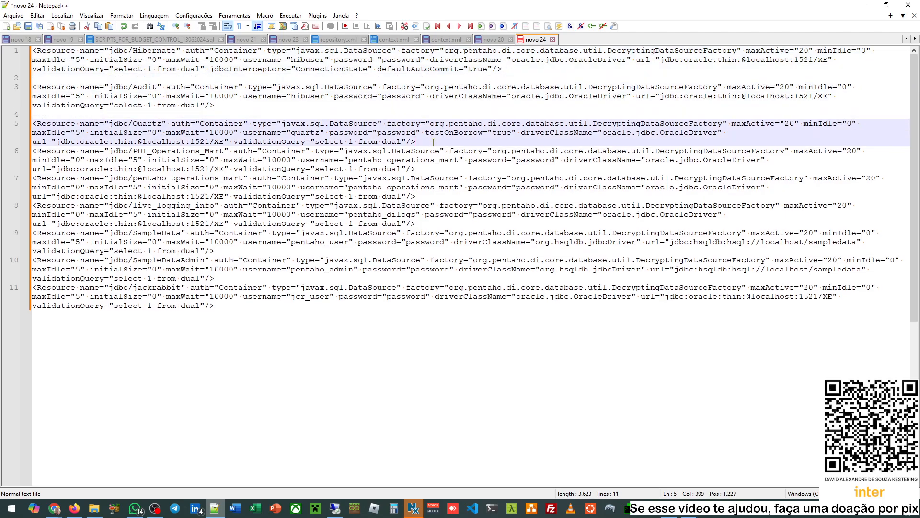
key(Return)
click(421, 178)
key(Return)
click(424, 214)
key(Return)
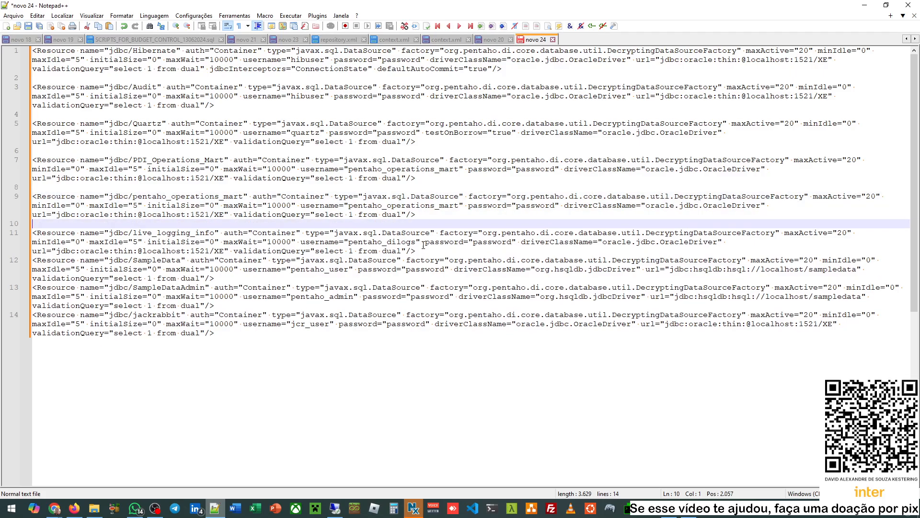
click(425, 251)
key(Return)
click(216, 287)
key(Return)
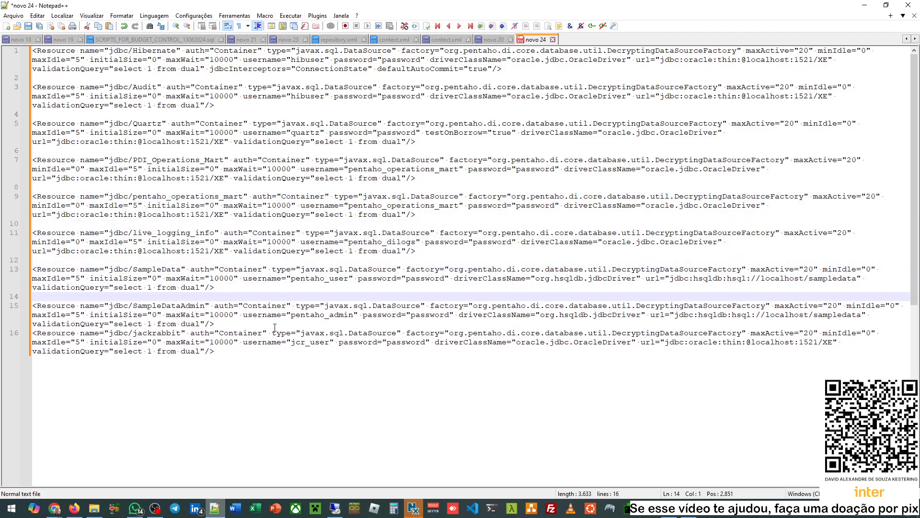
click(275, 324)
key(Return)
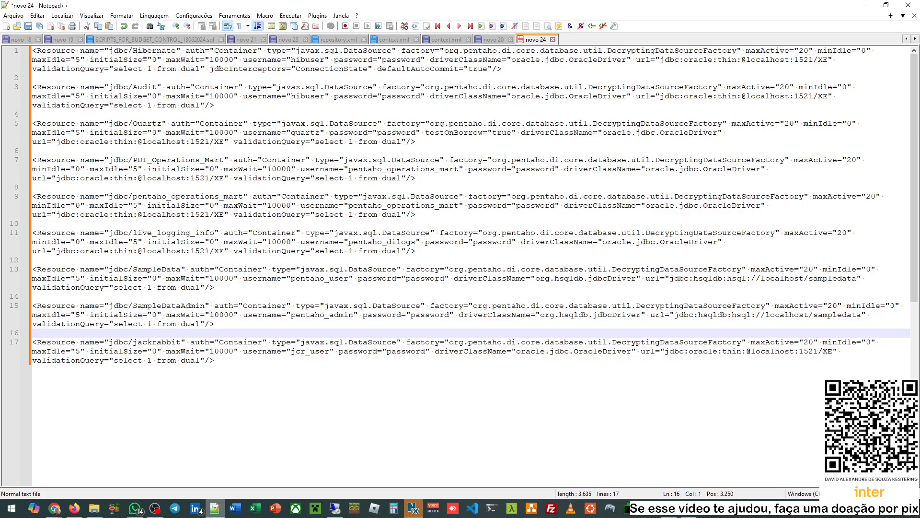
- Remove the PDI_Operations_Mart and pentaho_operations_mart resources and their leftover blank lines
double_click(144, 53)
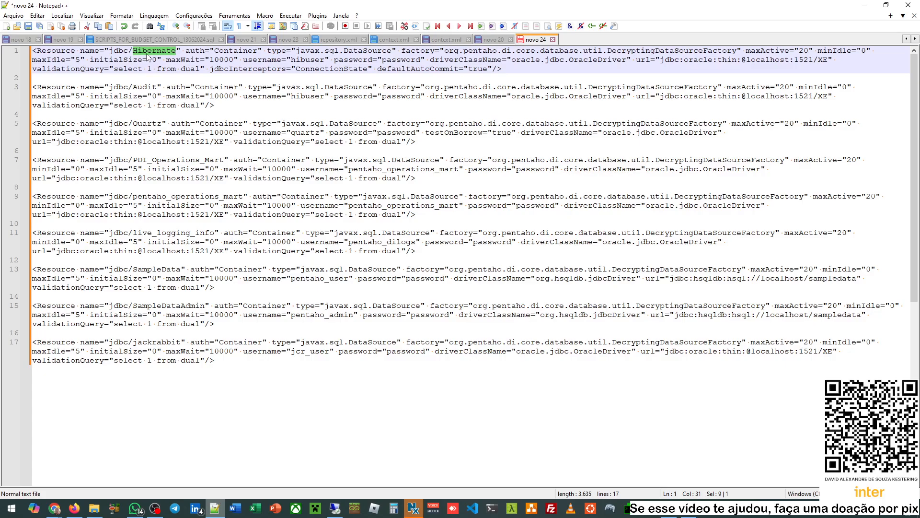
double_click(145, 87)
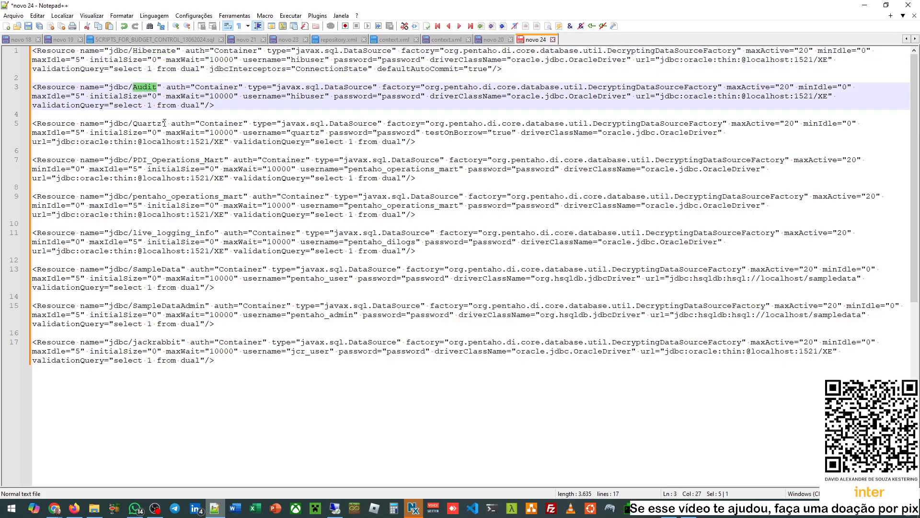
double_click(148, 124)
double_click(177, 160)
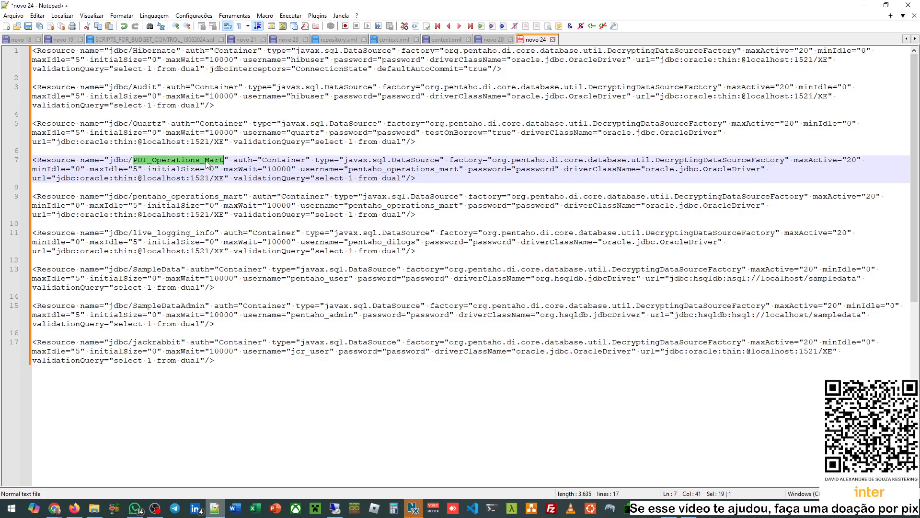
double_click(184, 197)
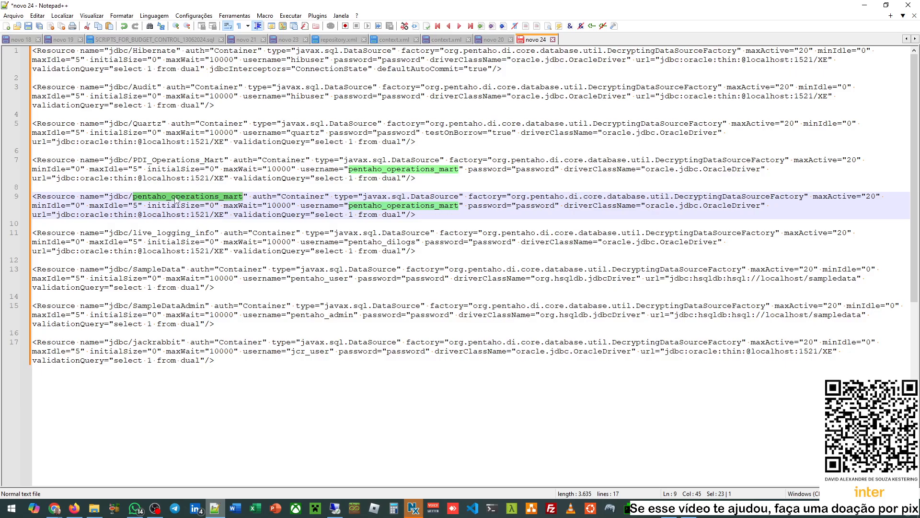
drag(425, 215, 37, 154)
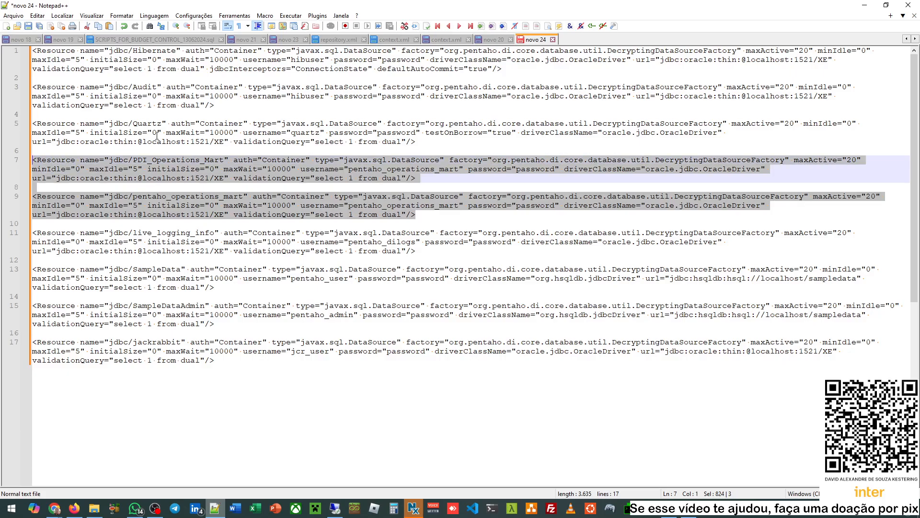
key(Delete)
key(BackSpace)
key(BackSpace)
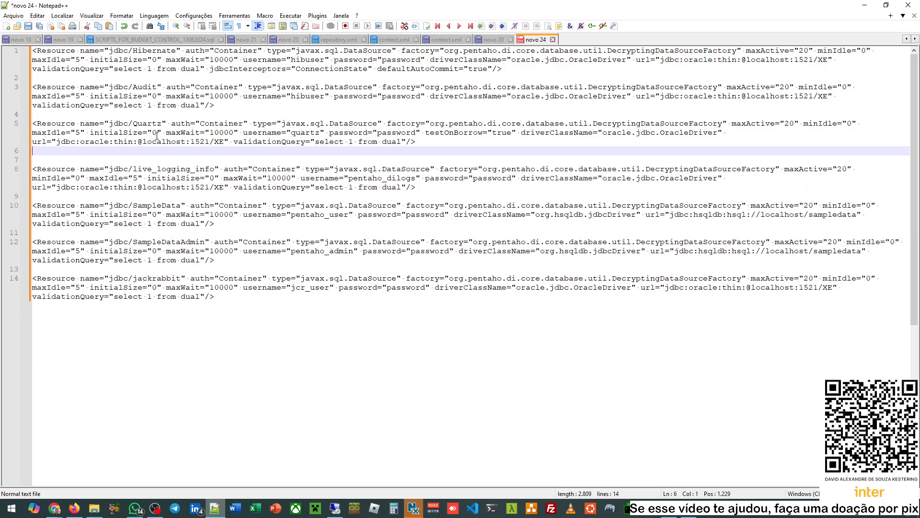
double_click(168, 160)
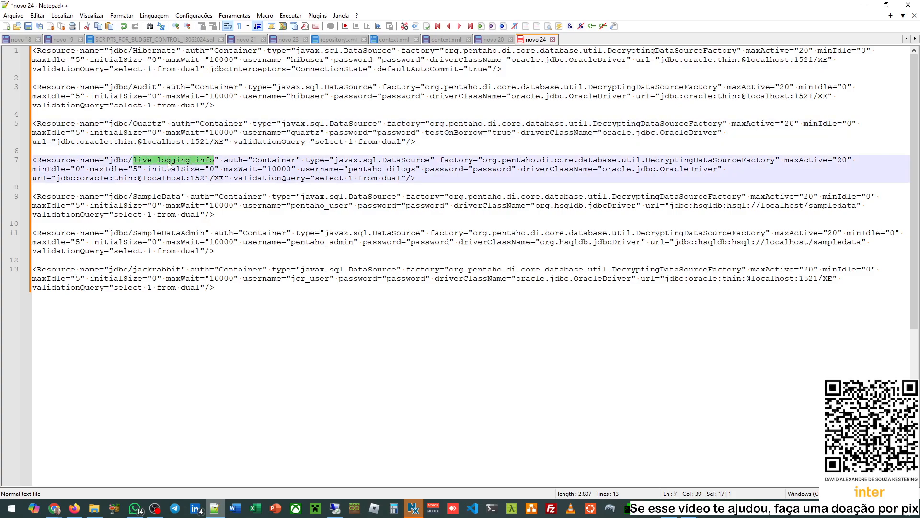
double_click(159, 198)
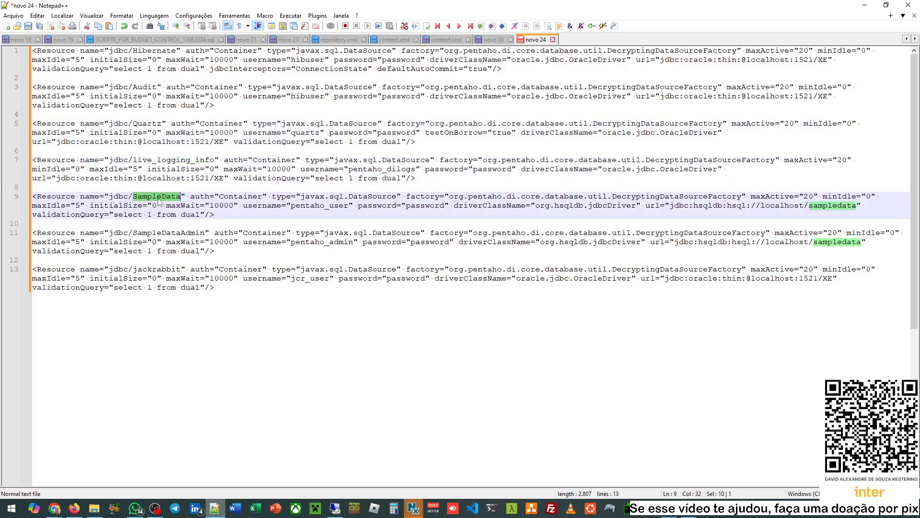
double_click(168, 233)
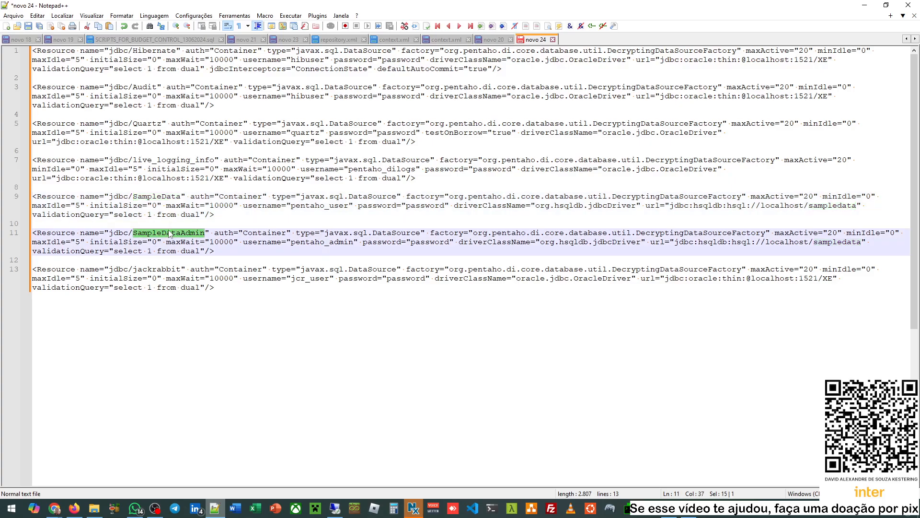
double_click(160, 271)
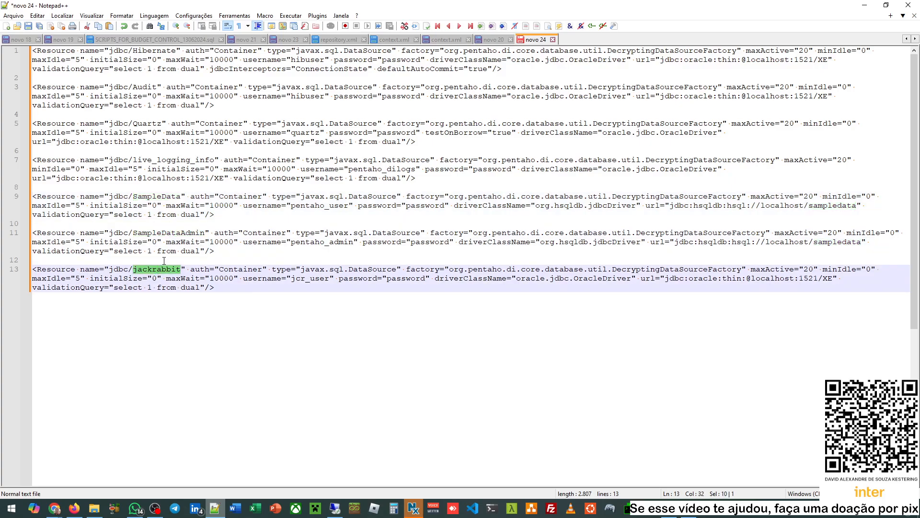
click(453, 41)
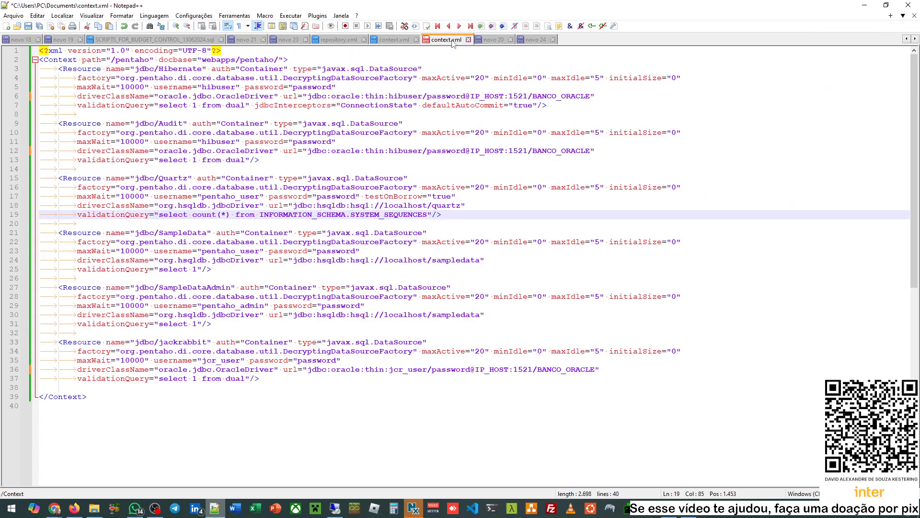
click(394, 40)
click(199, 115)
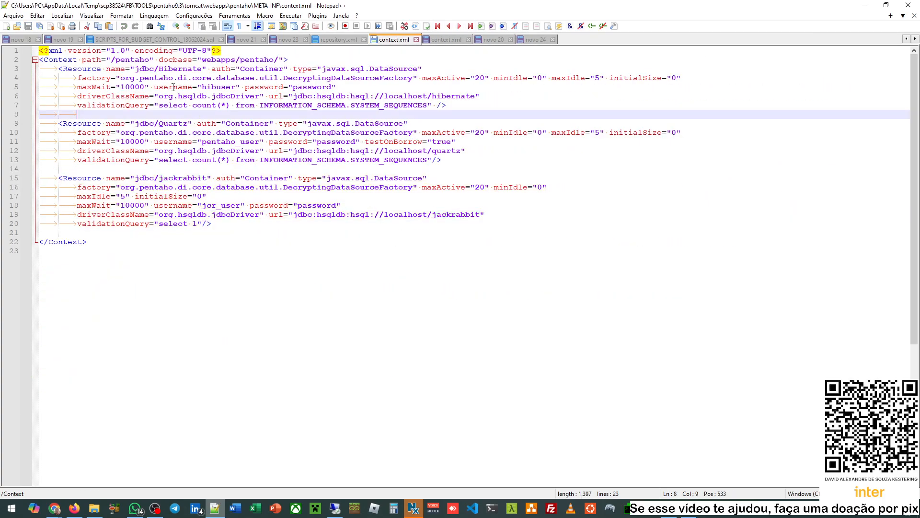
click(176, 69)
click(167, 123)
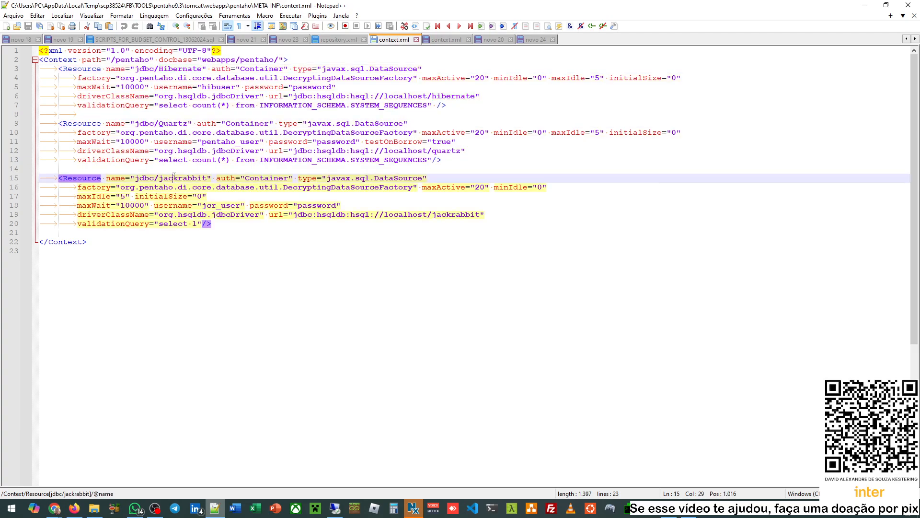
double_click(182, 178)
click(527, 43)
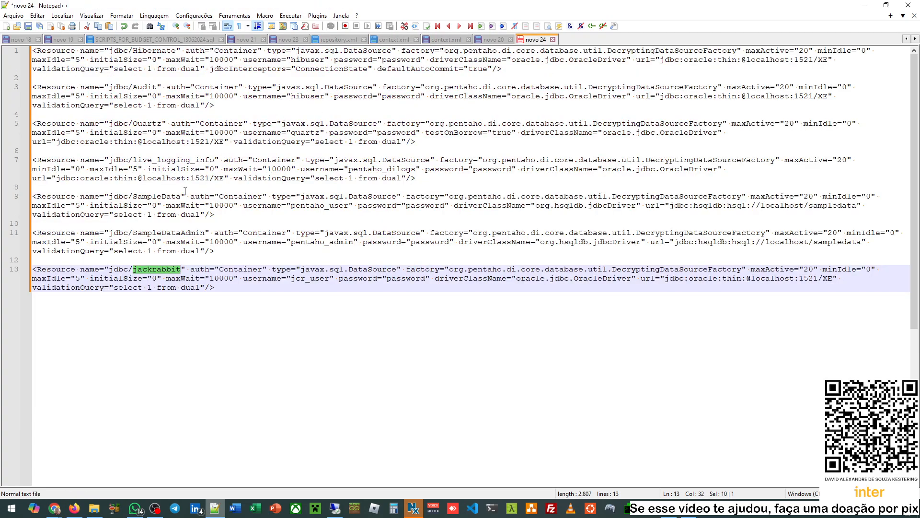
click(215, 252)
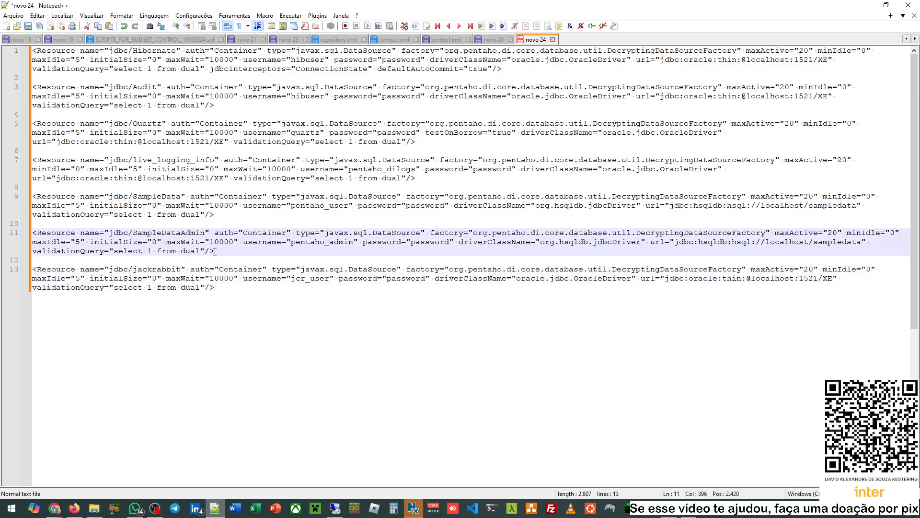
double_click(201, 160)
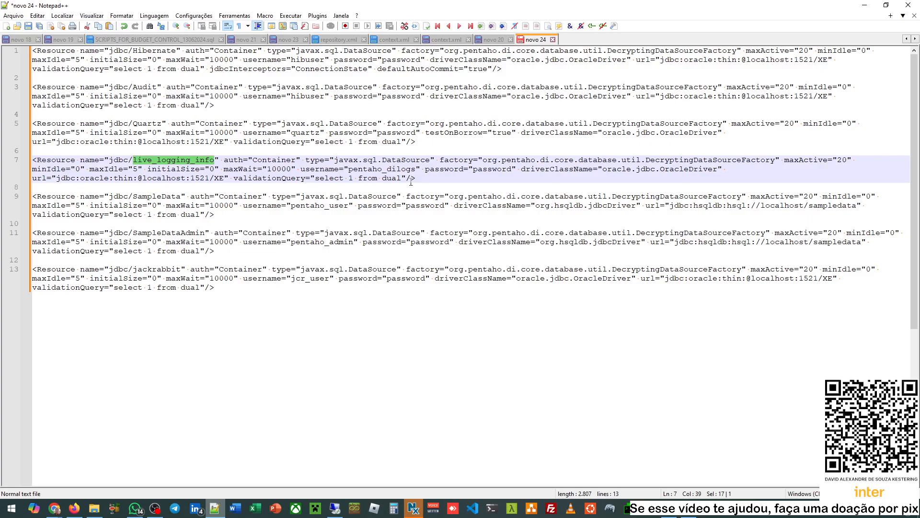
click(439, 42)
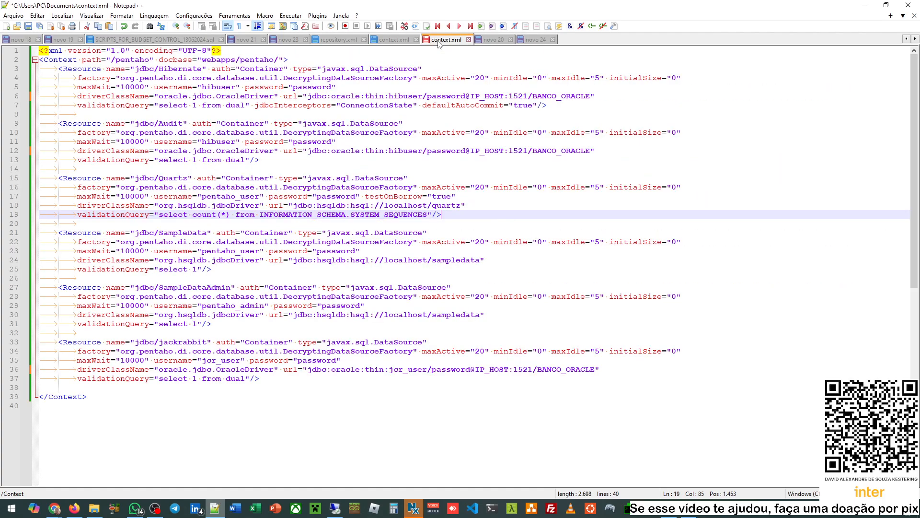
double_click(178, 69)
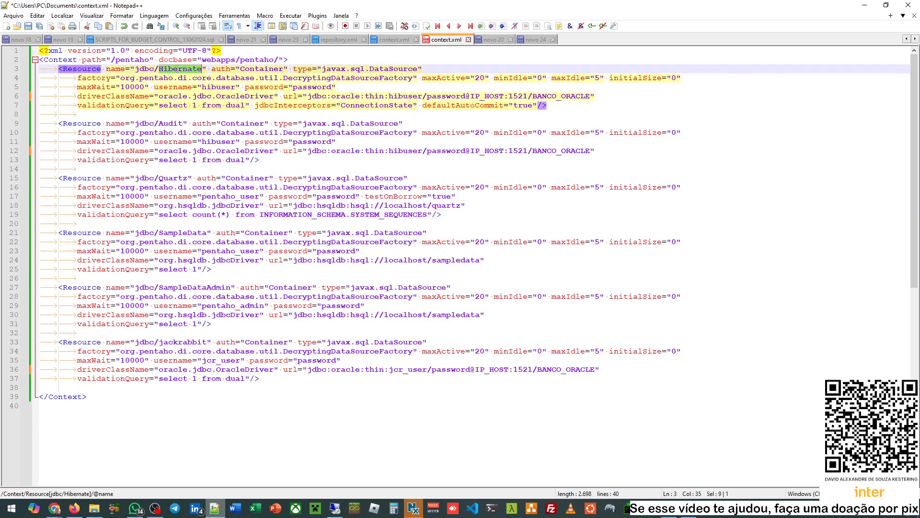
double_click(177, 123)
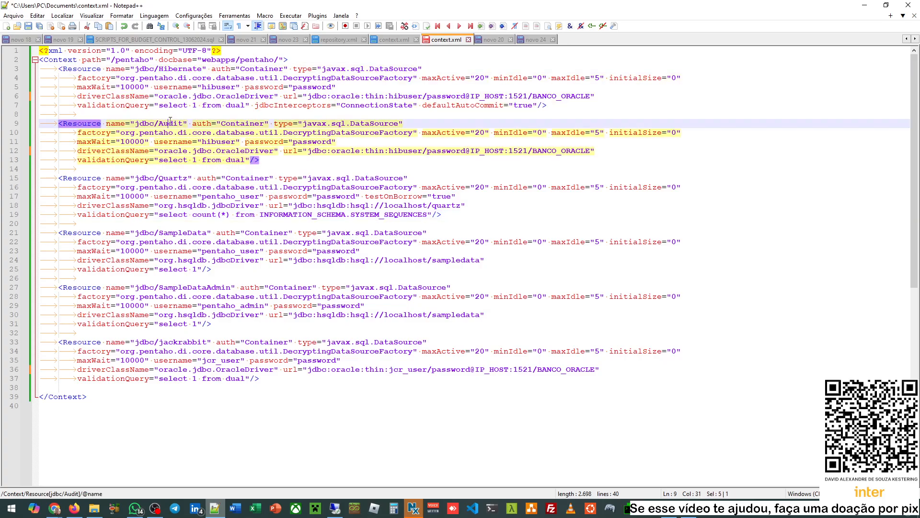
double_click(171, 178)
double_click(182, 233)
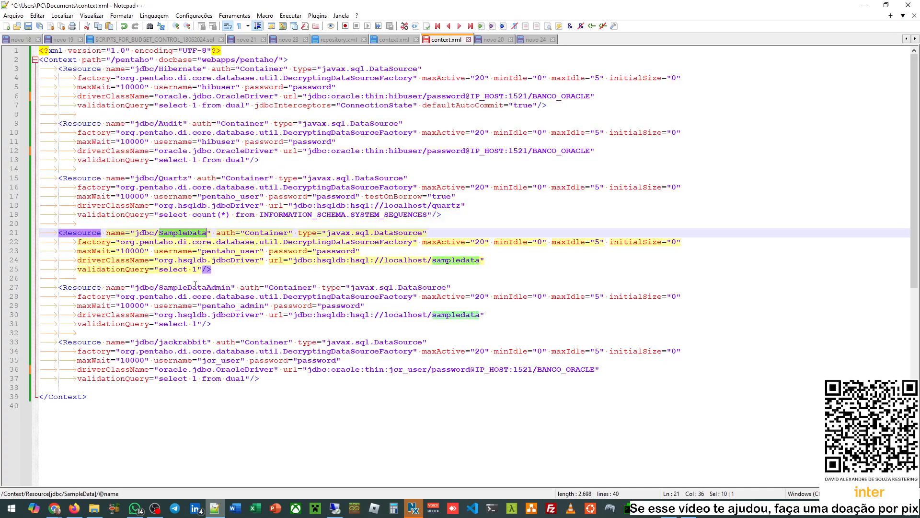
double_click(195, 287)
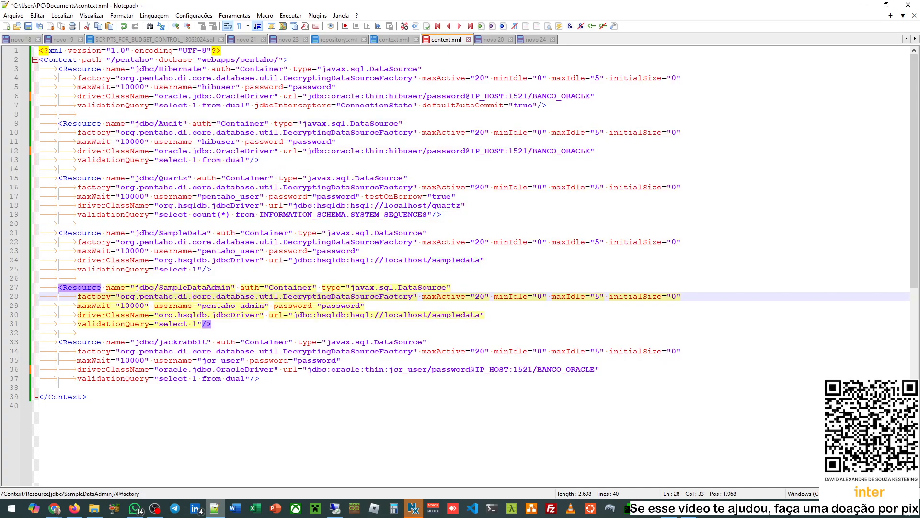
double_click(181, 233)
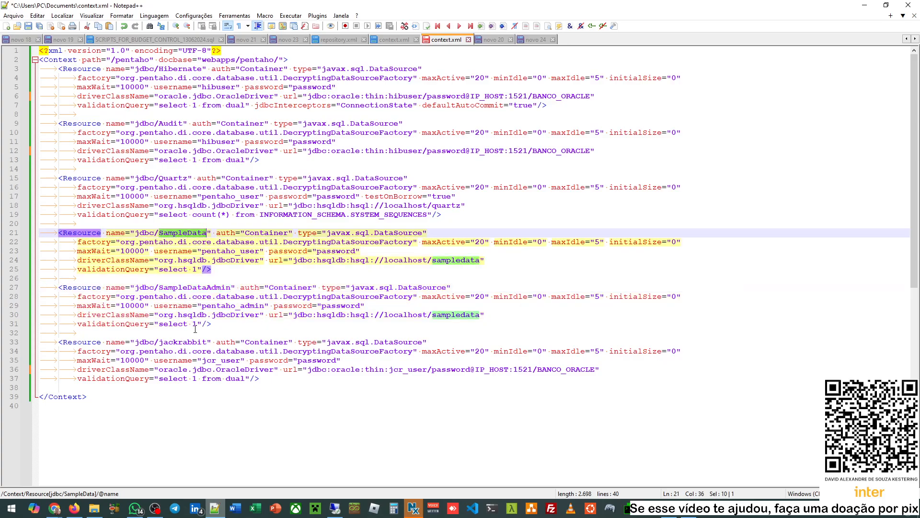
double_click(188, 342)
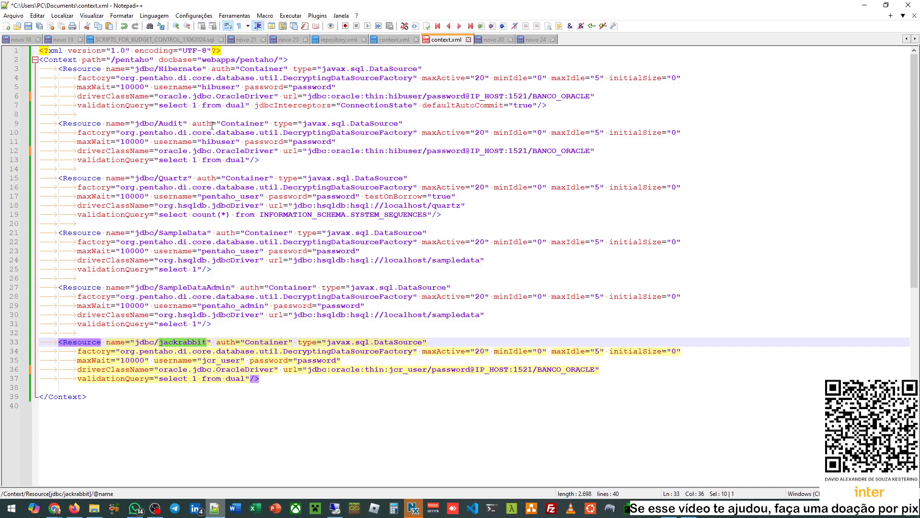
click(234, 71)
click(223, 87)
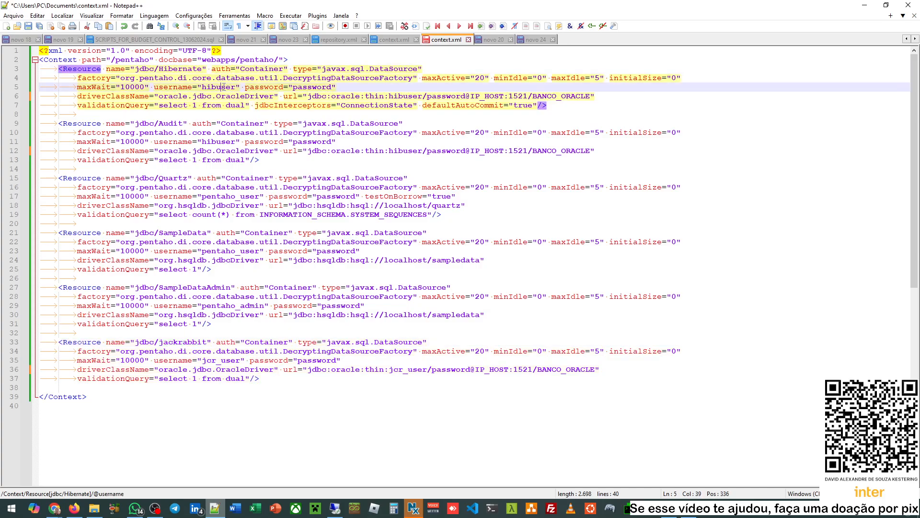
double_click(224, 87)
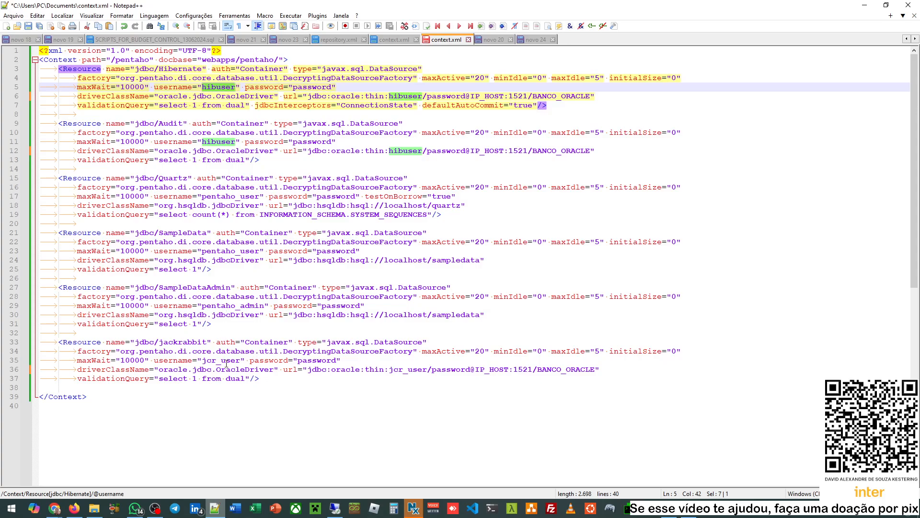
double_click(221, 360)
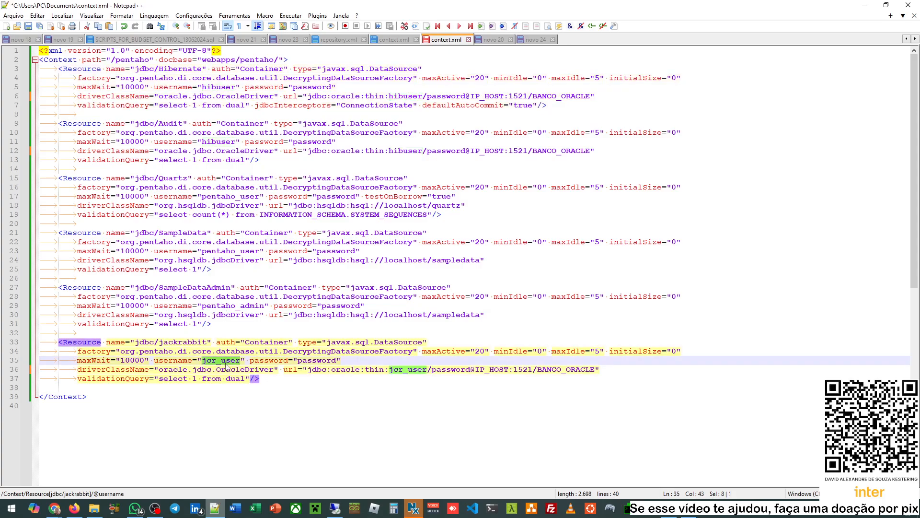
click(498, 40)
click(535, 39)
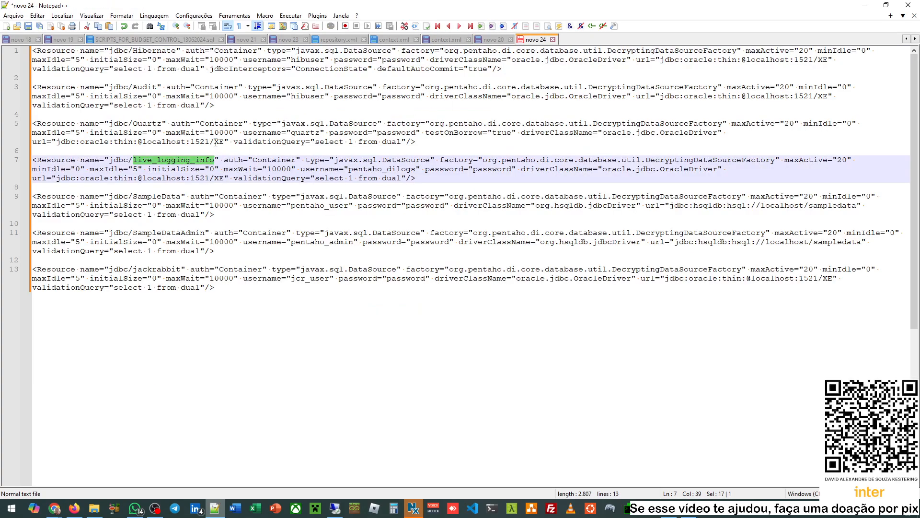
- Compare the reference Quartz connection URL with the Hibernate URL in context.xml
double_click(161, 124)
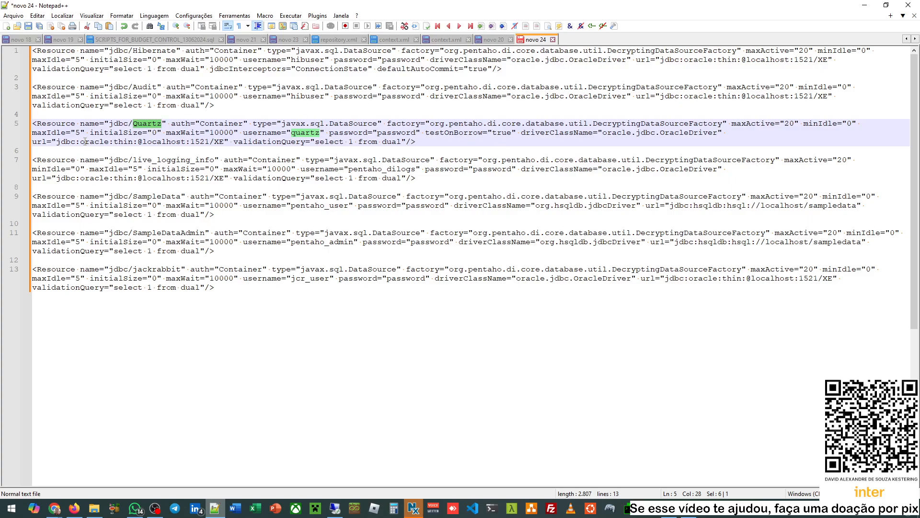
drag(65, 142, 221, 144)
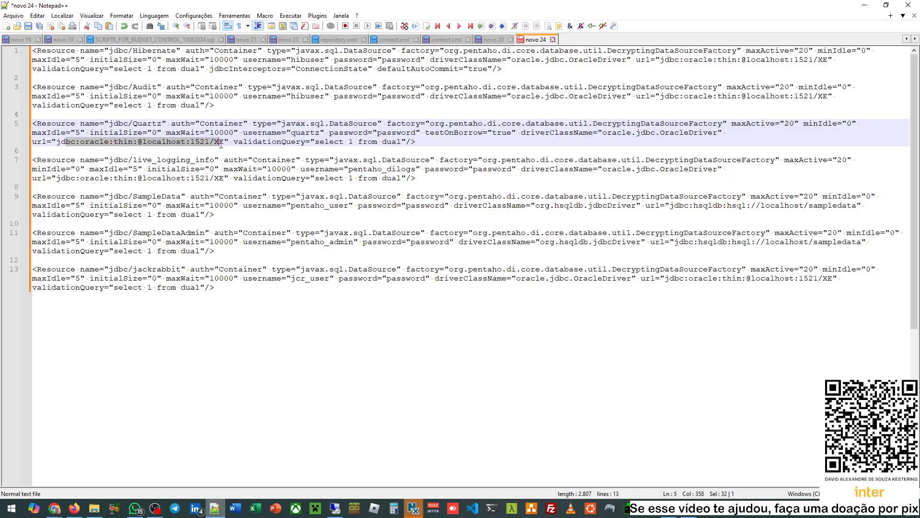
click(434, 40)
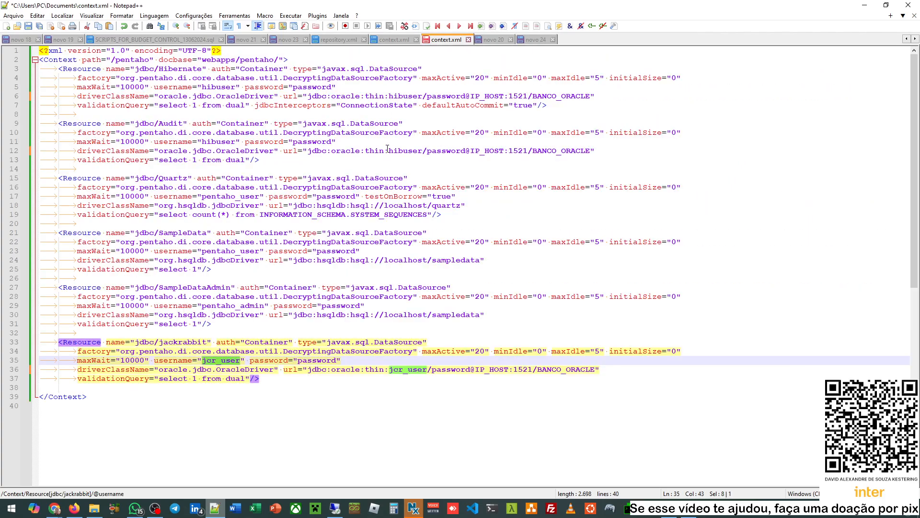
drag(328, 96, 580, 96)
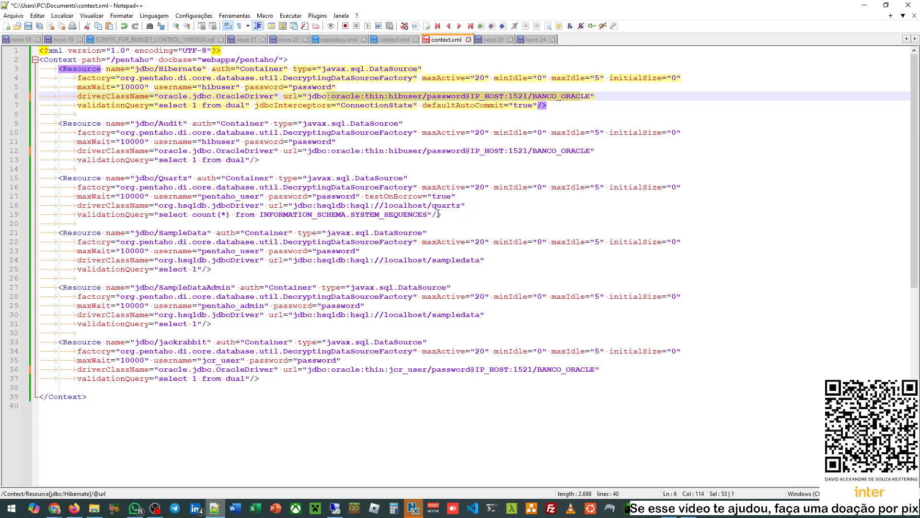
- Inspect the Quartz resource block in context.xml, which still points to hsqldb
drag(463, 211, 76, 179)
click(230, 173)
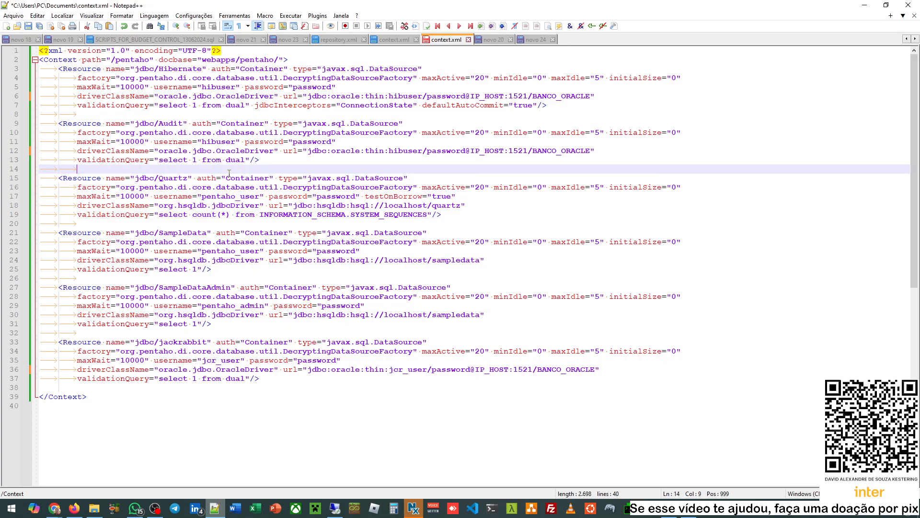
click(157, 177)
double_click(171, 178)
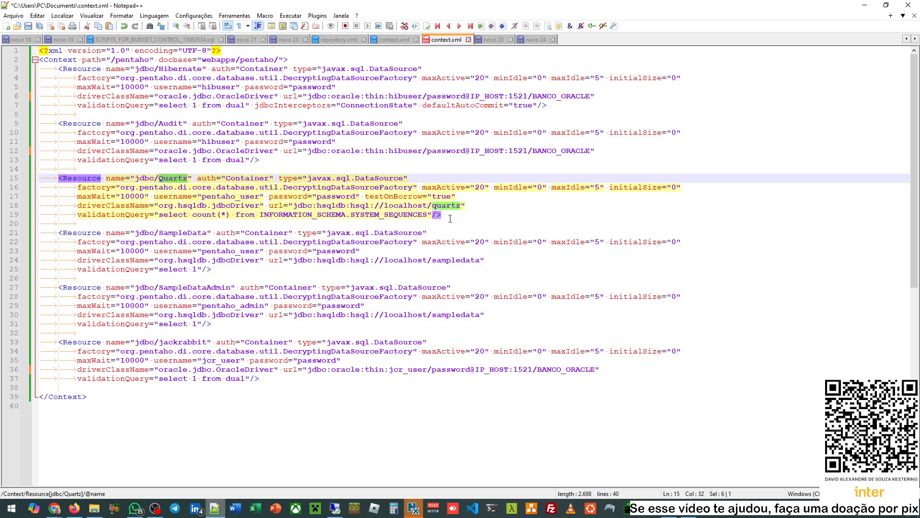
drag(442, 216, 73, 178)
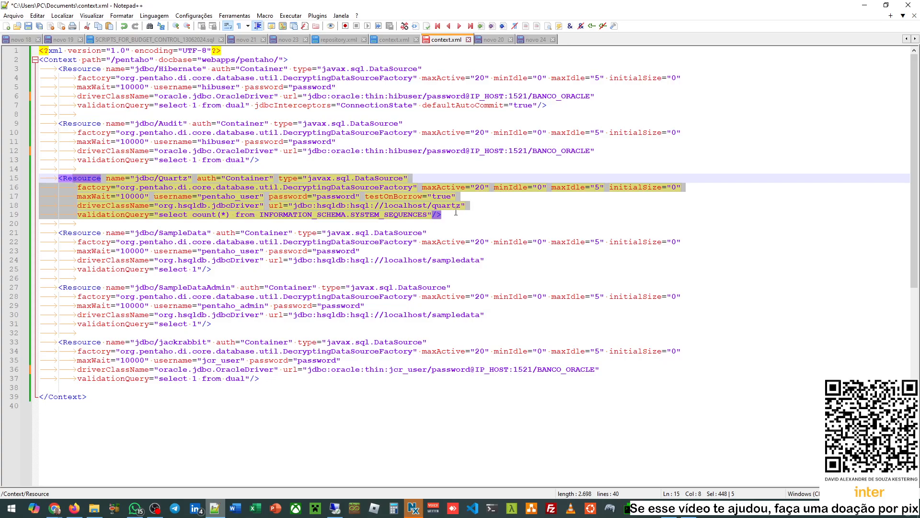
key(Right)
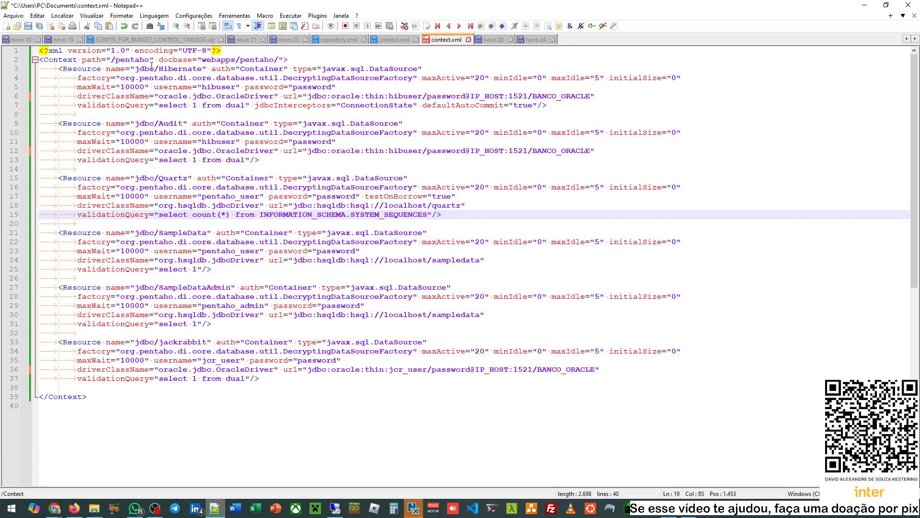
drag(116, 69, 404, 79)
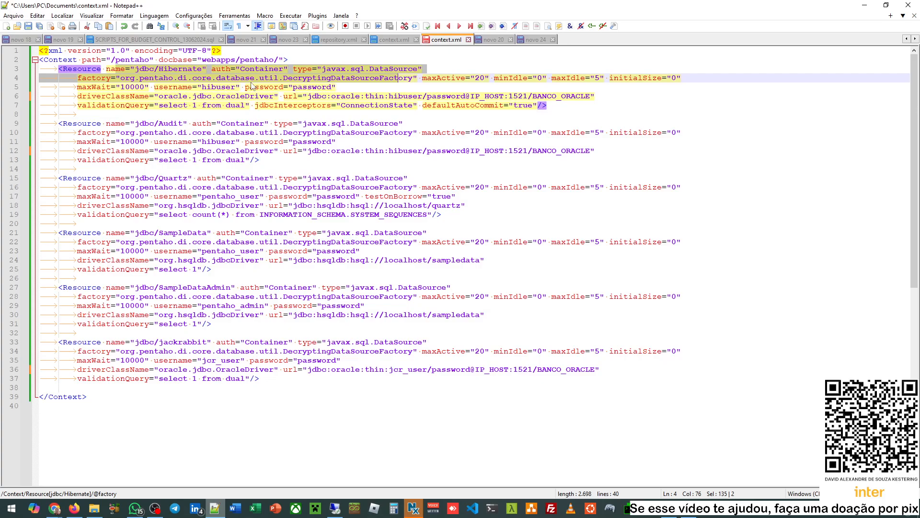
click(225, 86)
double_click(225, 87)
double_click(310, 88)
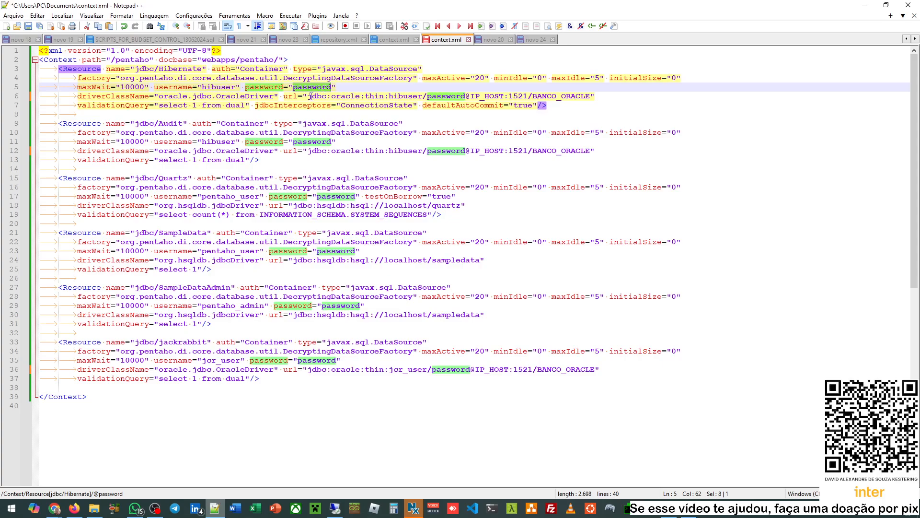
drag(310, 96, 593, 95)
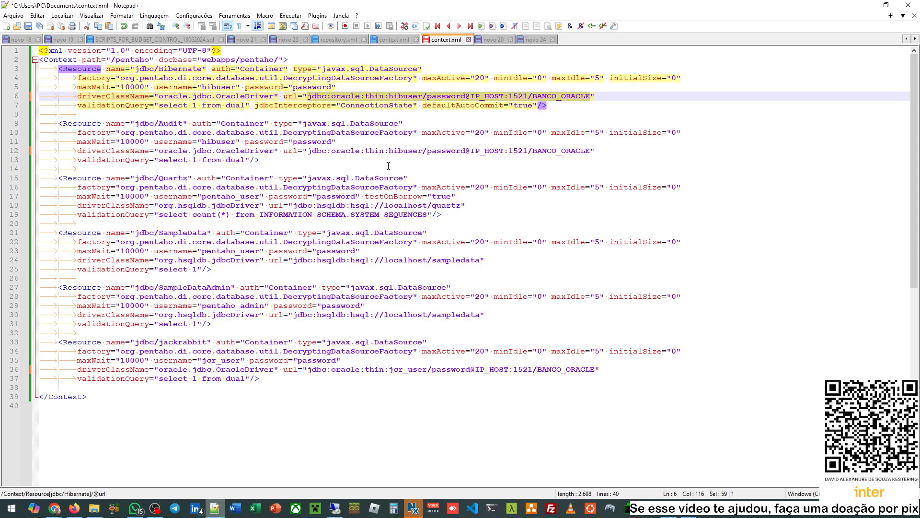
click(61, 510)
click(155, 463)
scroll(455, 278, up, 10)
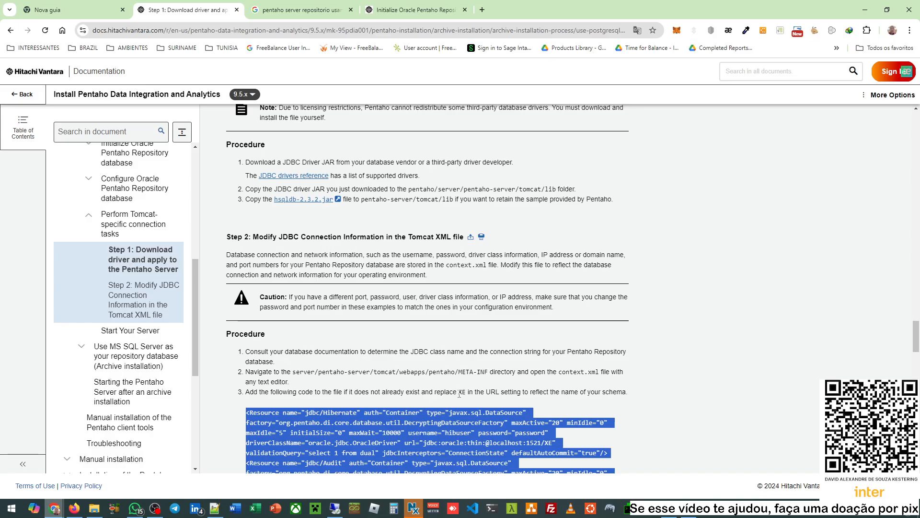
double_click(461, 392)
double_click(503, 442)
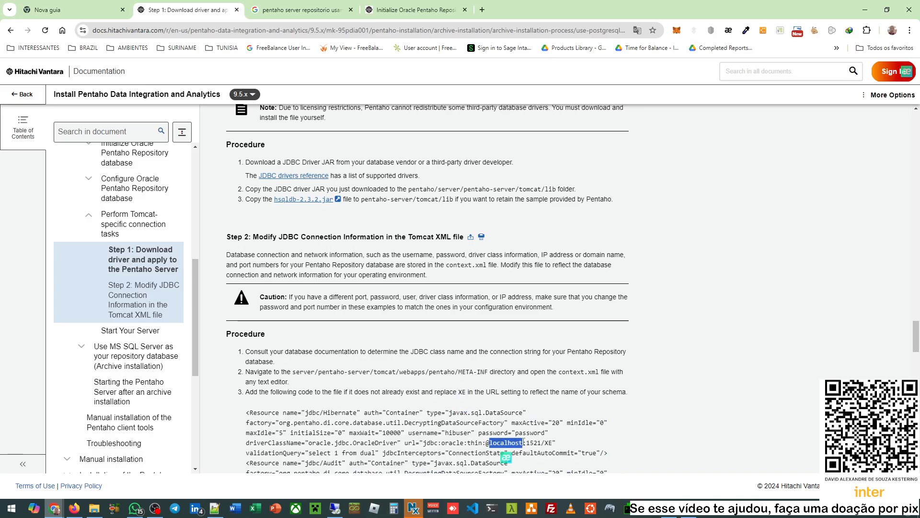
click(473, 440)
drag(463, 442, 550, 443)
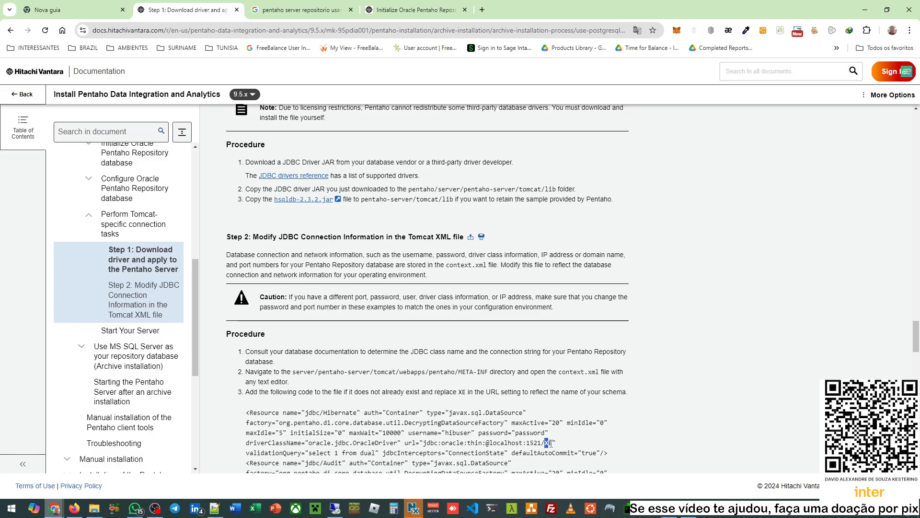
scroll(550, 443, down, 1)
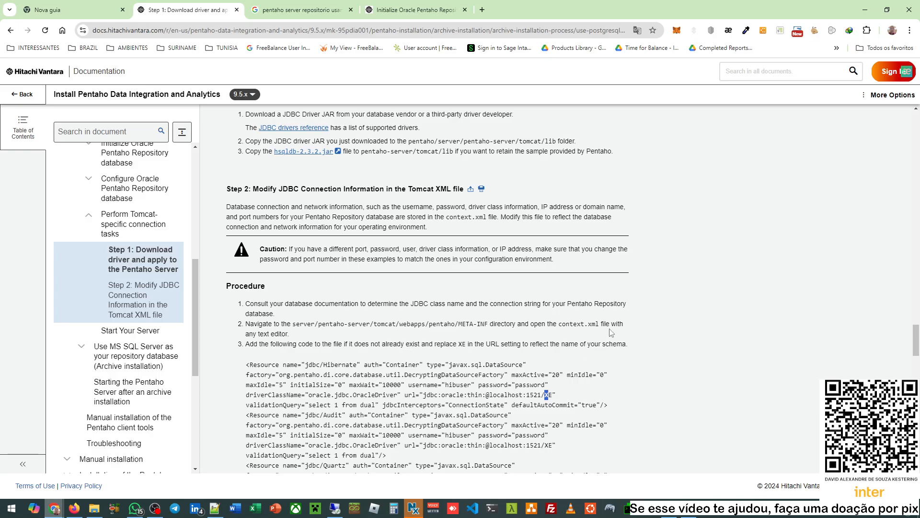
double_click(615, 344)
click(549, 394)
drag(551, 394, 541, 395)
mouse_move(691, 509)
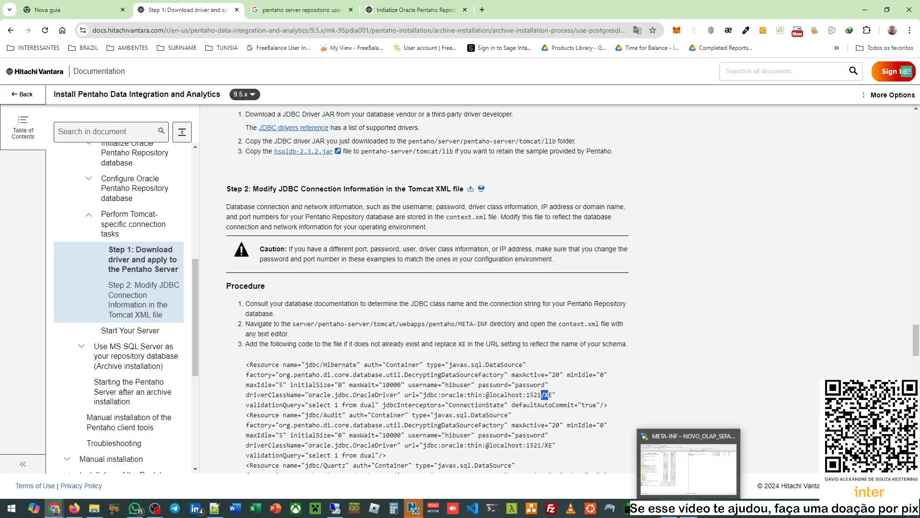
click(214, 508)
click(519, 113)
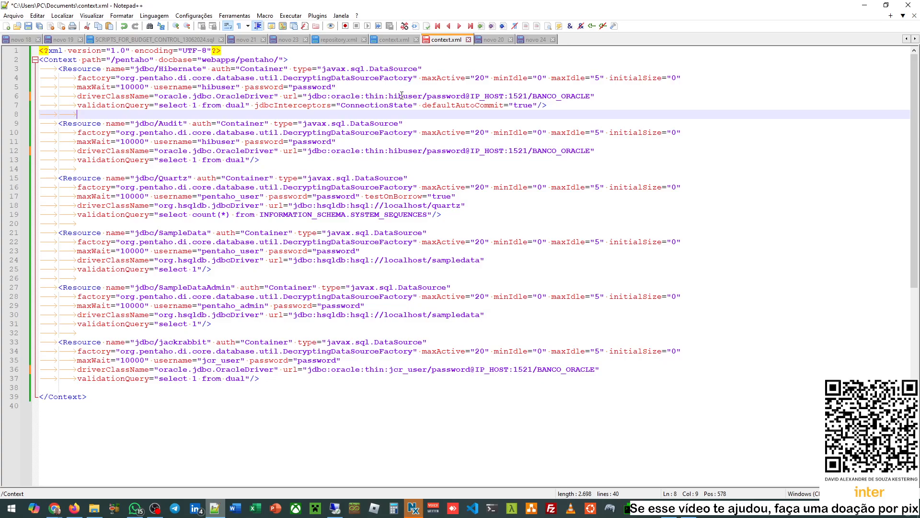
double_click(172, 70)
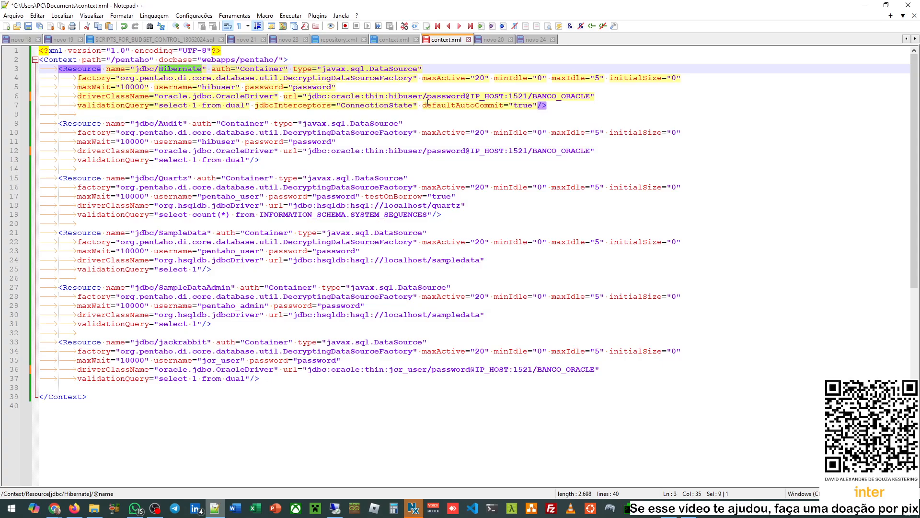
double_click(405, 96)
click(405, 96)
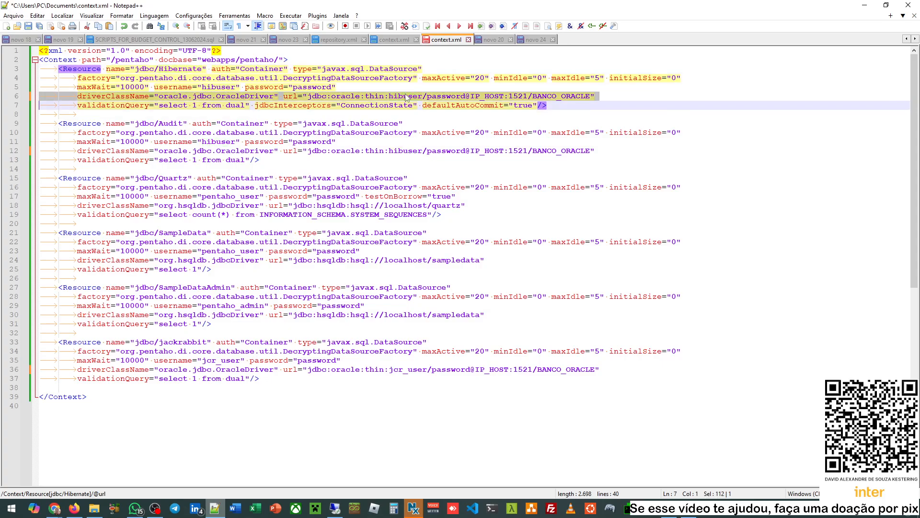
double_click(405, 97)
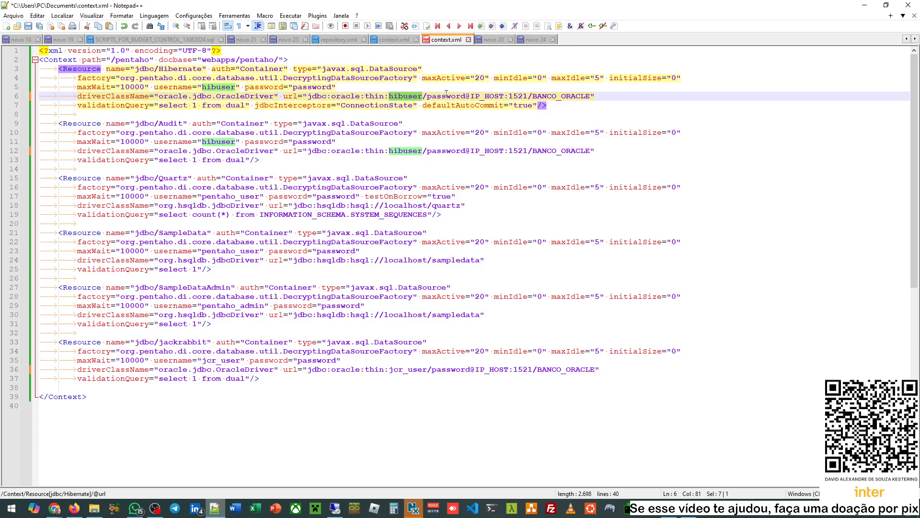
click(447, 95)
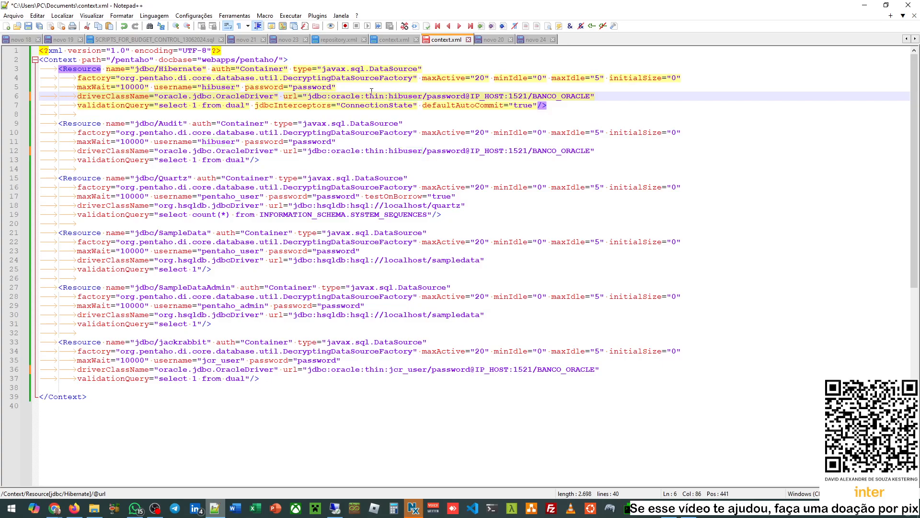
drag(307, 96, 457, 96)
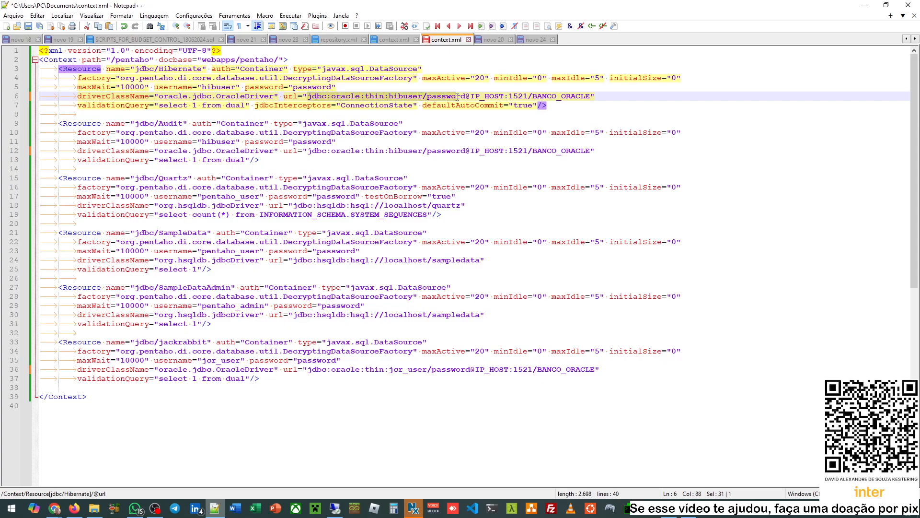
click(531, 96)
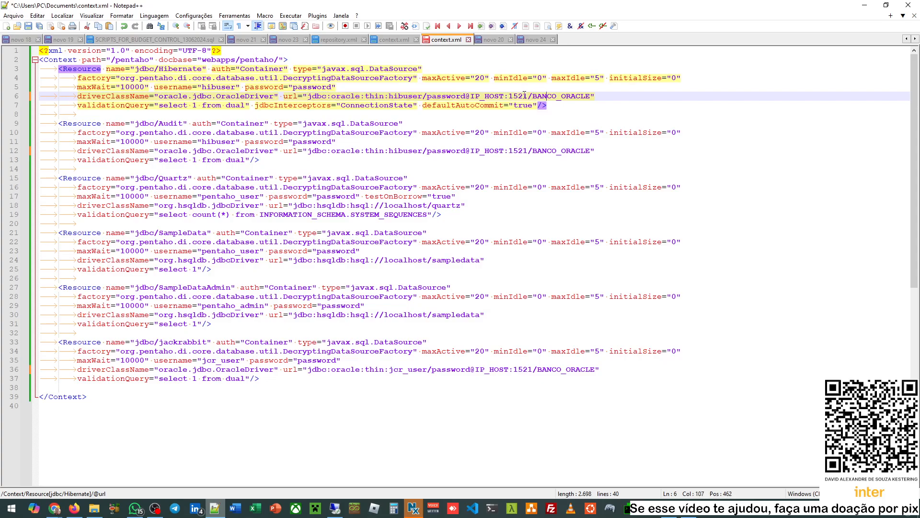
drag(527, 96, 590, 93)
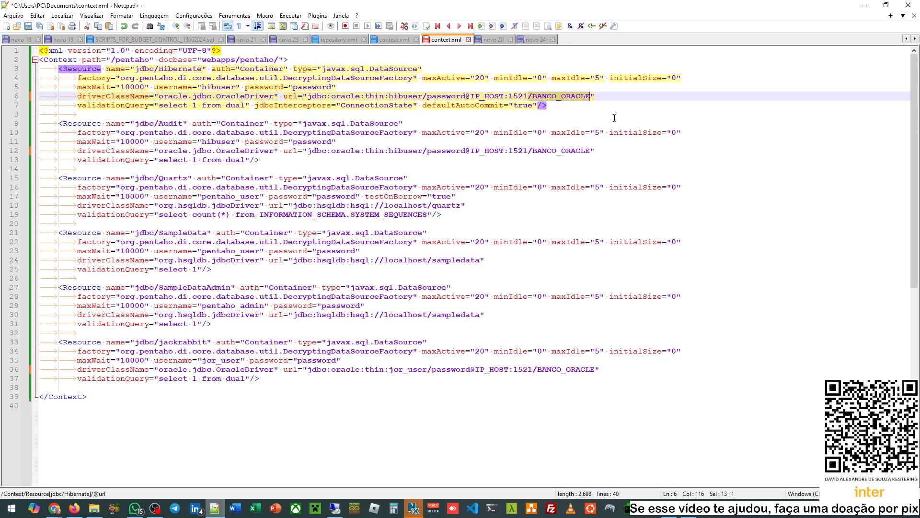
- Change the Hibernate connection URL's database suffix to /SERVICO
text(:SID)
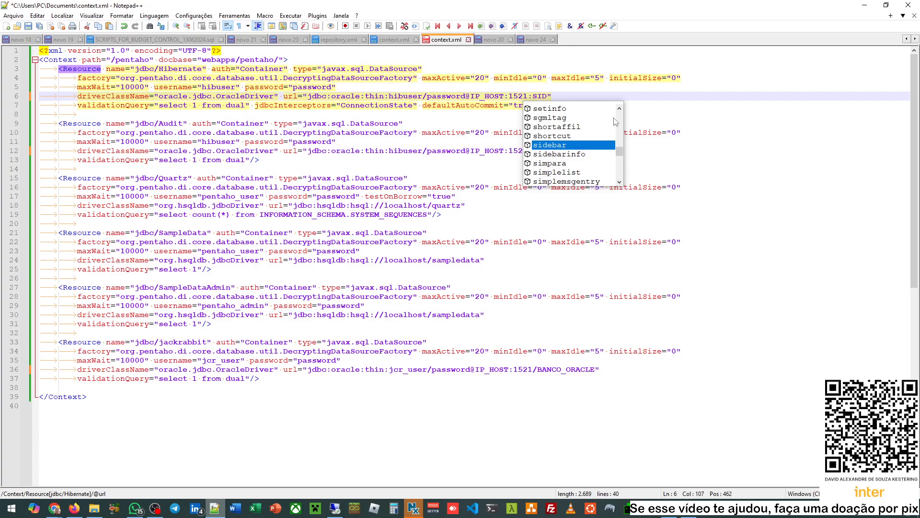
key(shift+Left)
key(shift+Left)
key(shift+Left)
key(shift+Left)
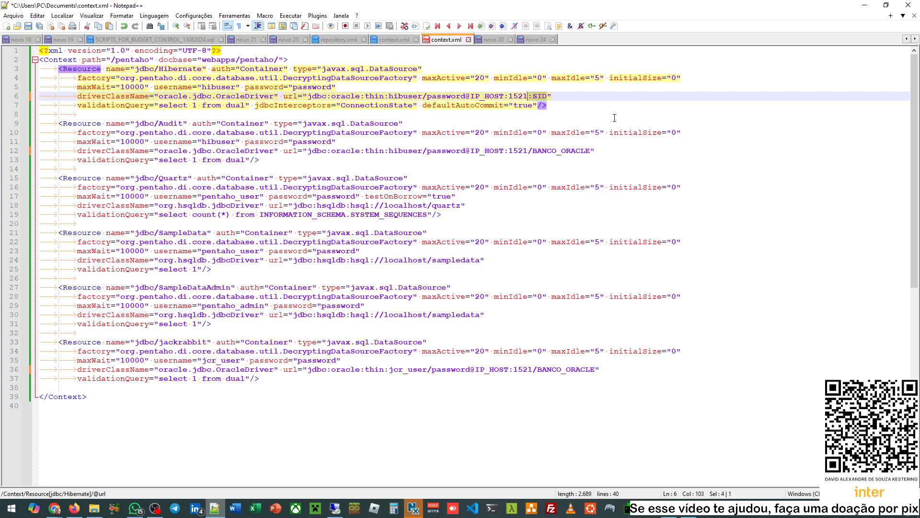
text(/SERVICO)
key(shift+Left)
key(shift+Left)
key(shift+Left)
key(shift+Left)
key(shift+Left)
key(shift+Left)
key(shift+Left)
key(ctrl+Left)
key(ctrl+Left)
key(ctrl+Left)
key(ctrl+Left)
key(ctrl+Left)
key(ctrl+Left)
key(Left)
key(Left)
key(Left)
key(Left)
key(Left)
key(ctrl+shift+Right)
key(ctrl+shift+Right)
key(ctrl+shift+Right)
key(ctrl+c)
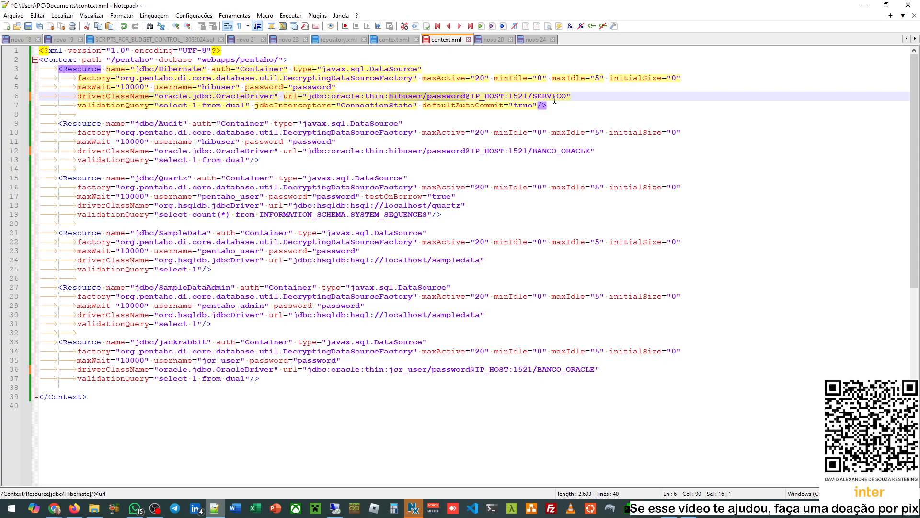
double_click(555, 100)
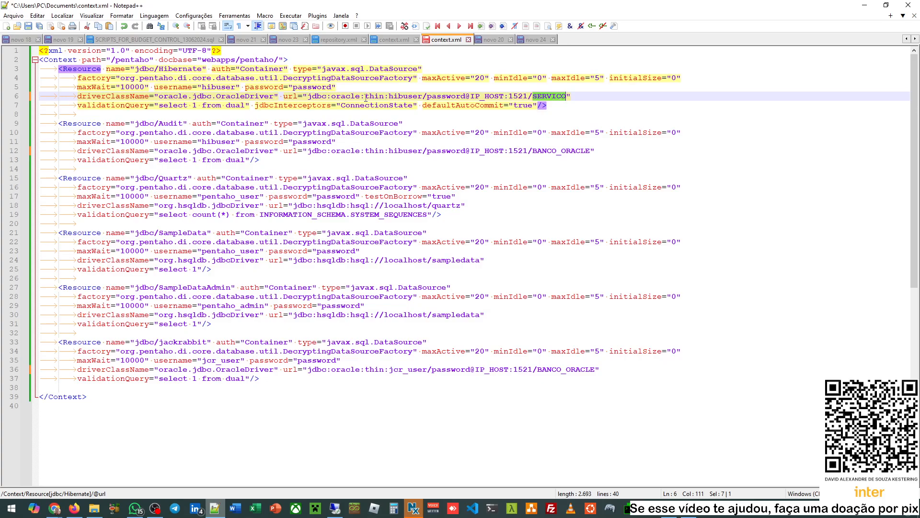
drag(308, 97, 567, 95)
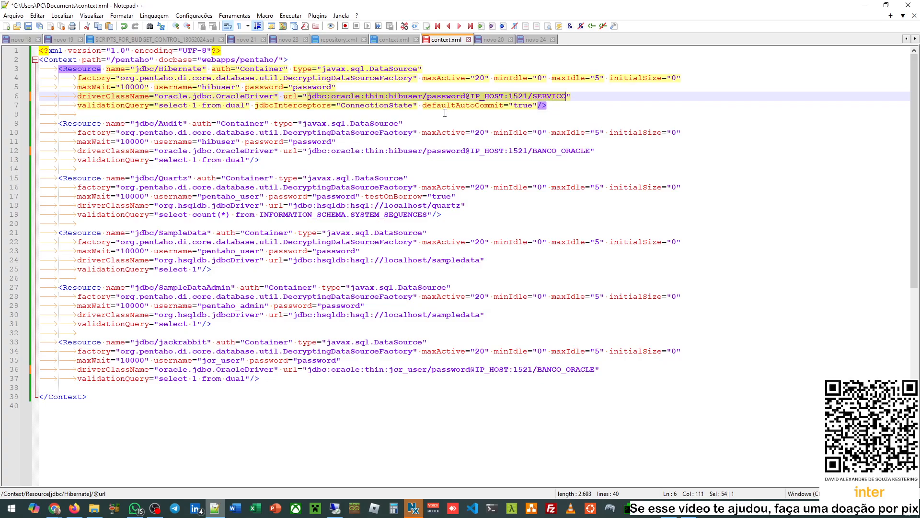
click(313, 96)
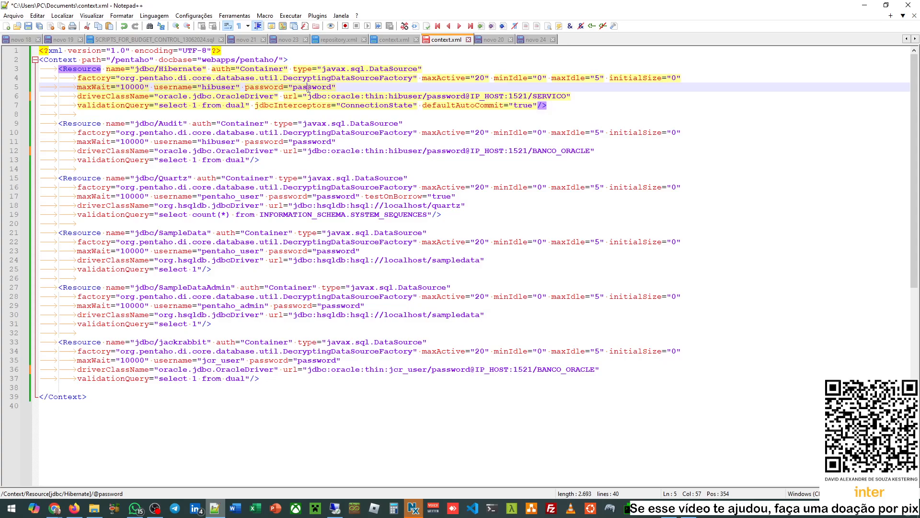
drag(313, 96, 564, 96)
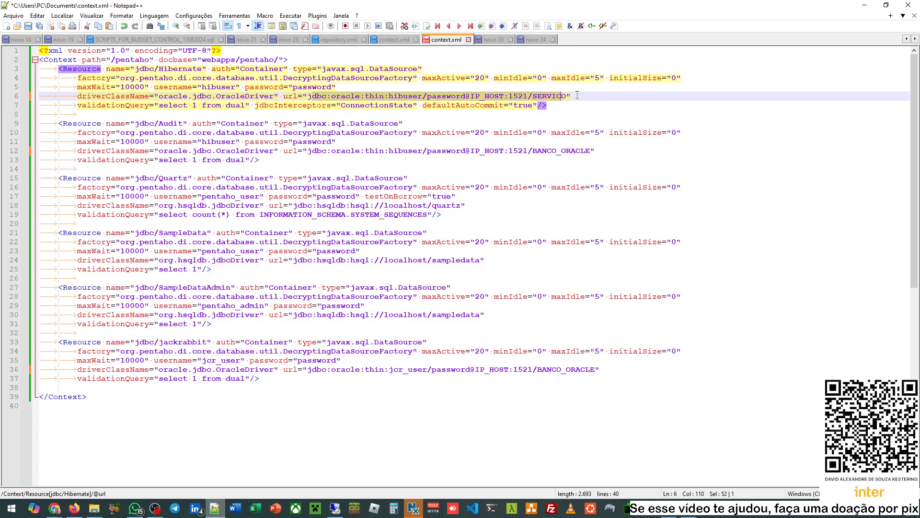
double_click(378, 96)
drag(389, 96, 466, 96)
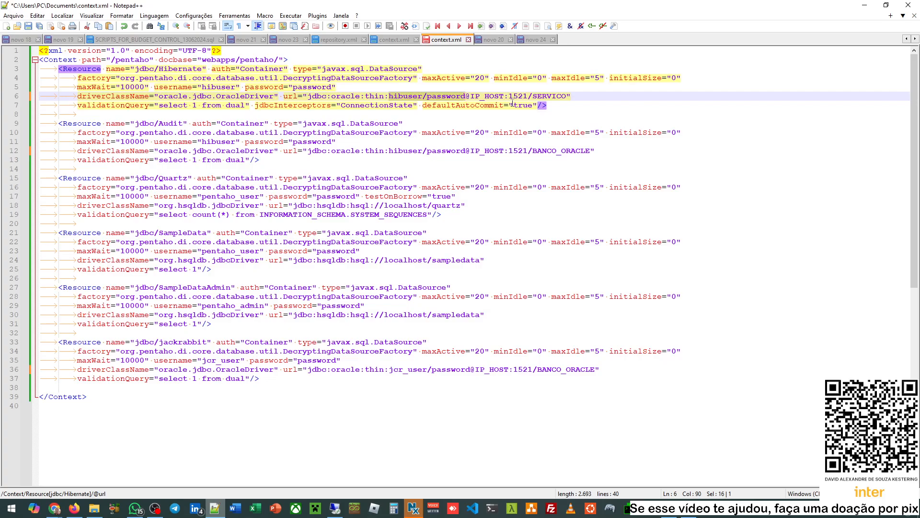
key(Delete)
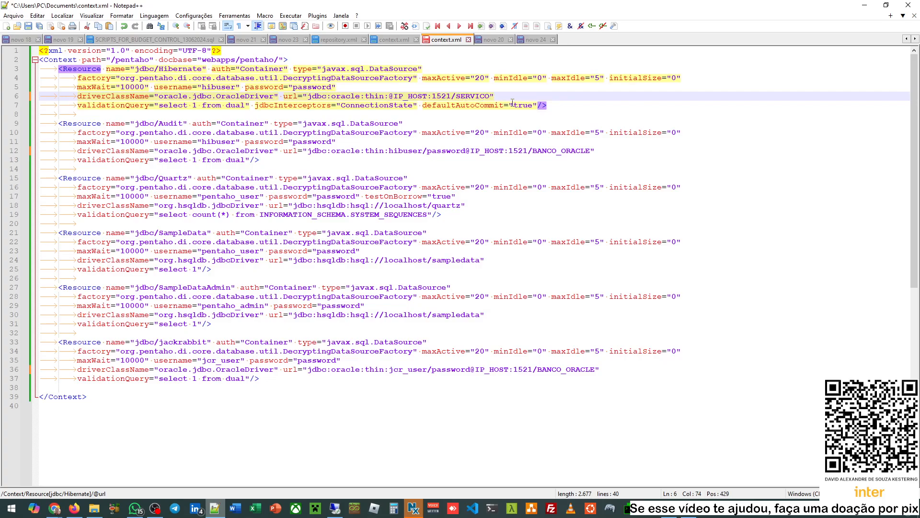
mouse_move(54, 508)
click(163, 472)
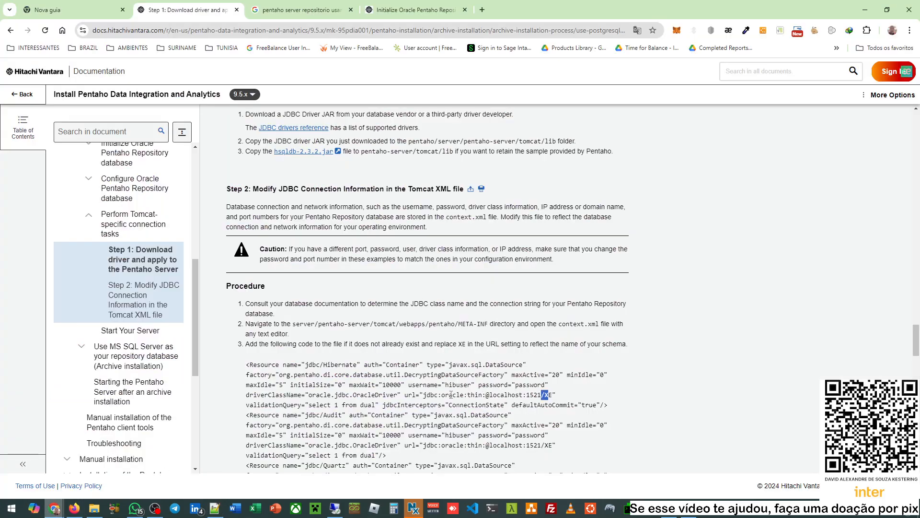
drag(485, 394, 545, 397)
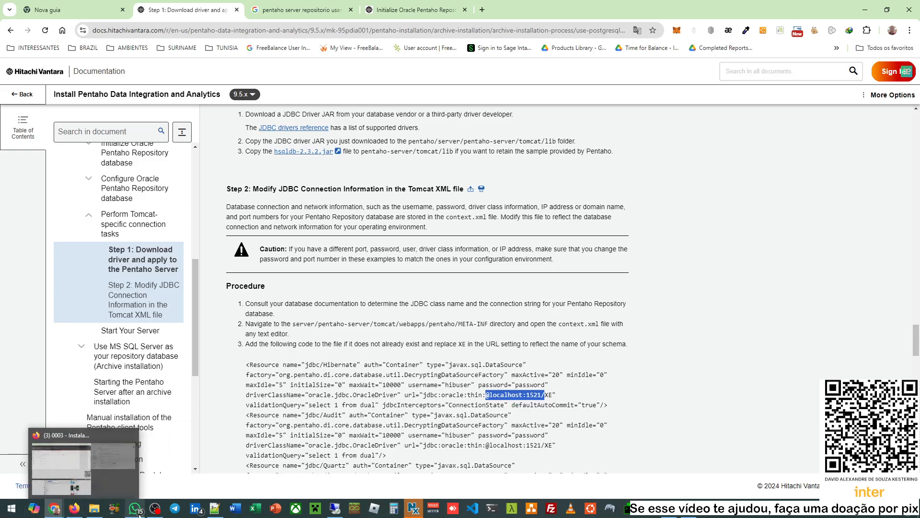
- Restore the user and password in the Hibernate URL, then review it and the Audit URL
click(235, 464)
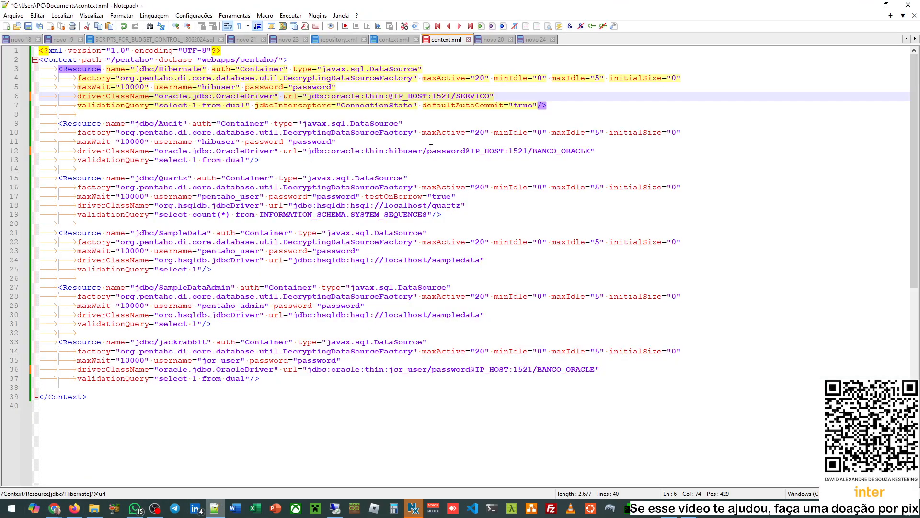
click(458, 96)
key(ctrl+v)
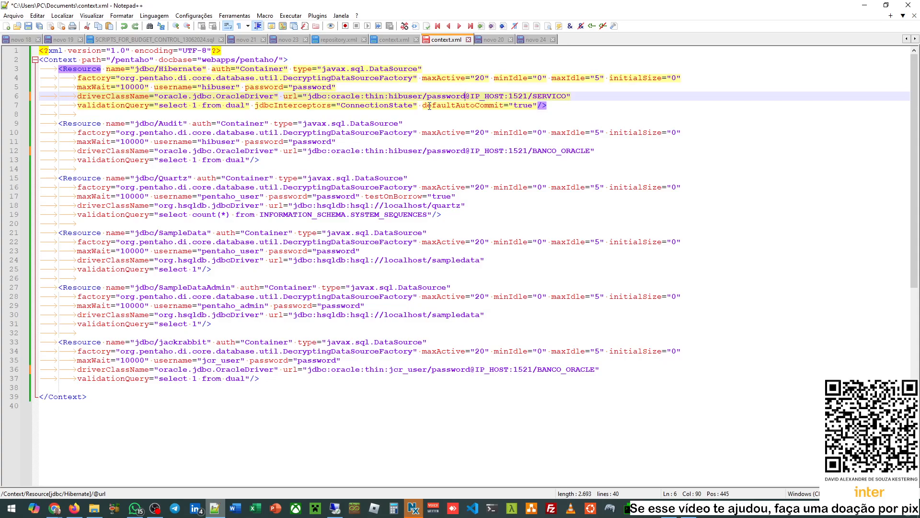
drag(388, 96, 465, 97)
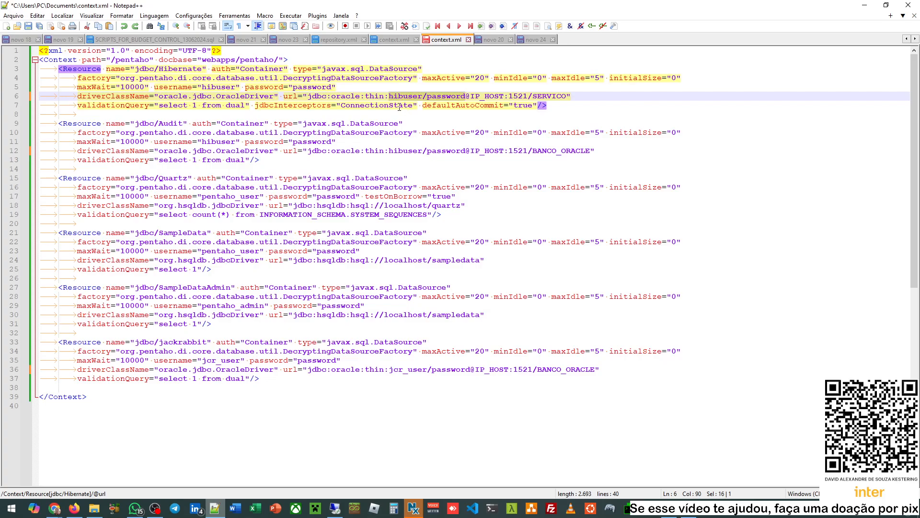
drag(307, 96, 565, 96)
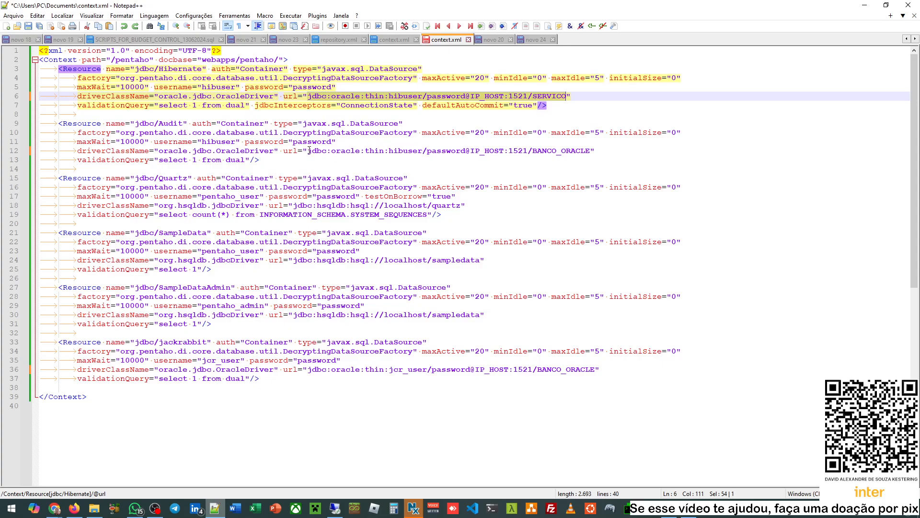
drag(307, 150, 592, 150)
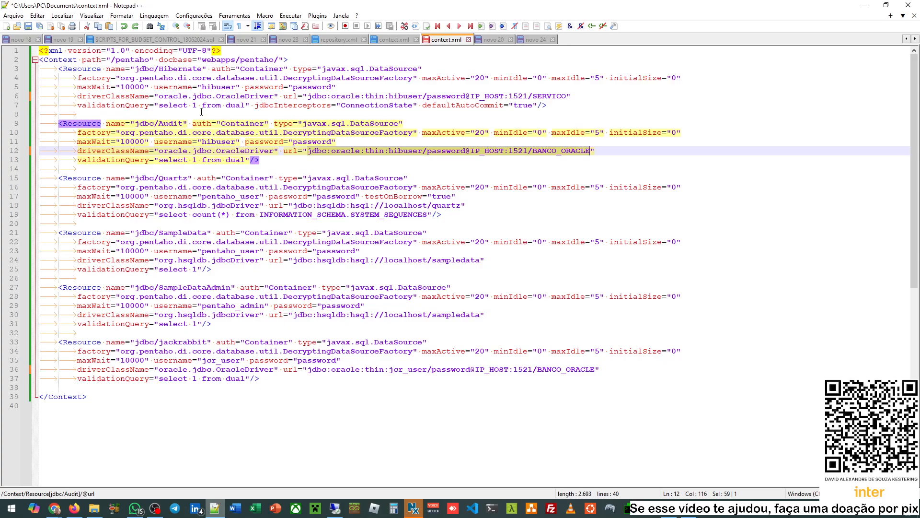
double_click(185, 68)
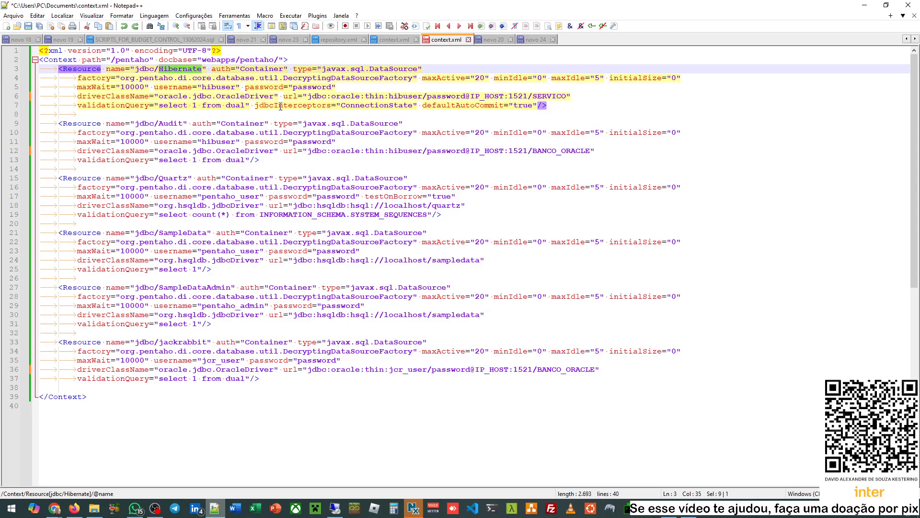
drag(346, 95, 521, 96)
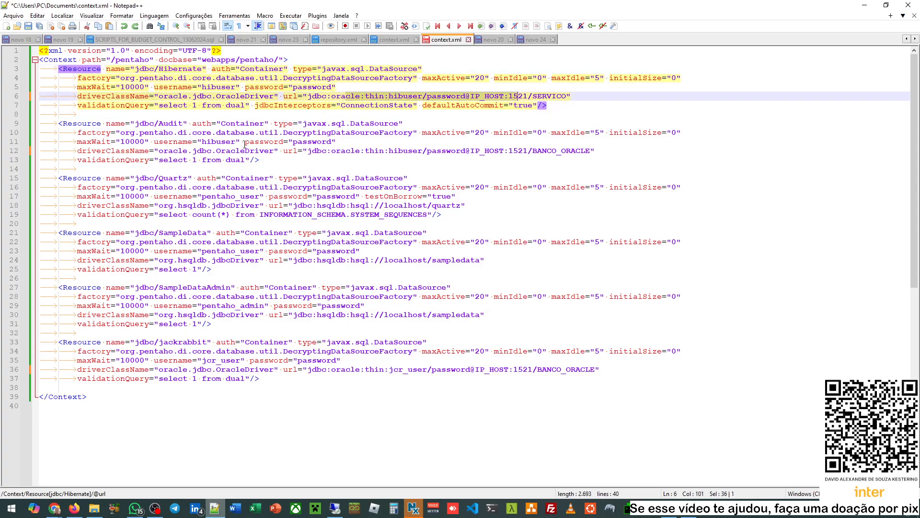
double_click(168, 123)
double_click(218, 142)
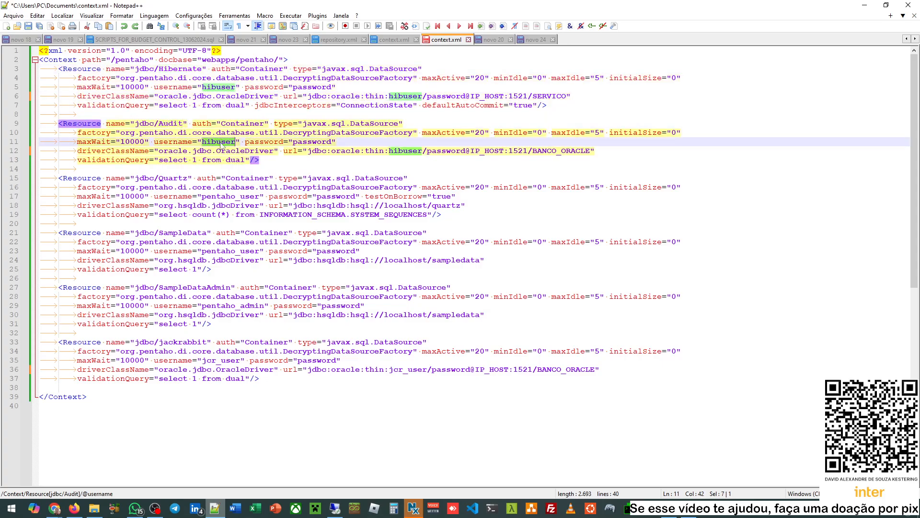
drag(316, 151, 543, 147)
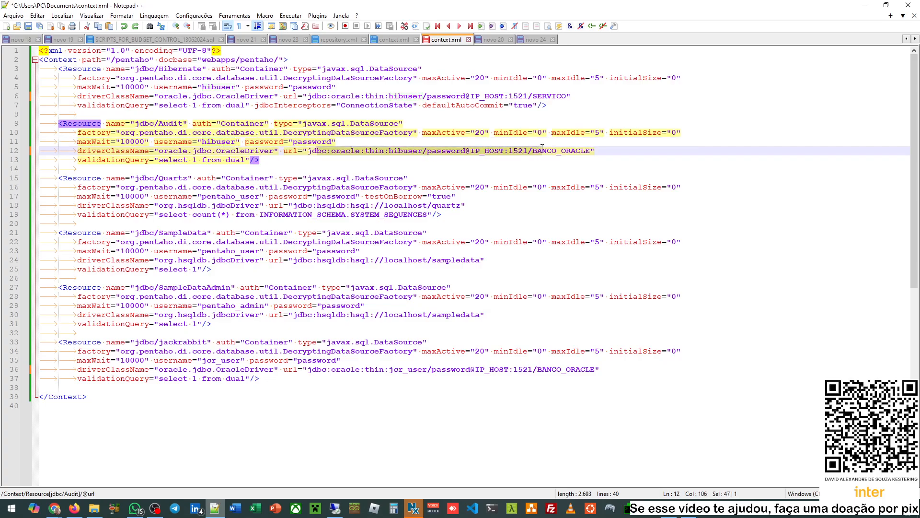
double_click(172, 178)
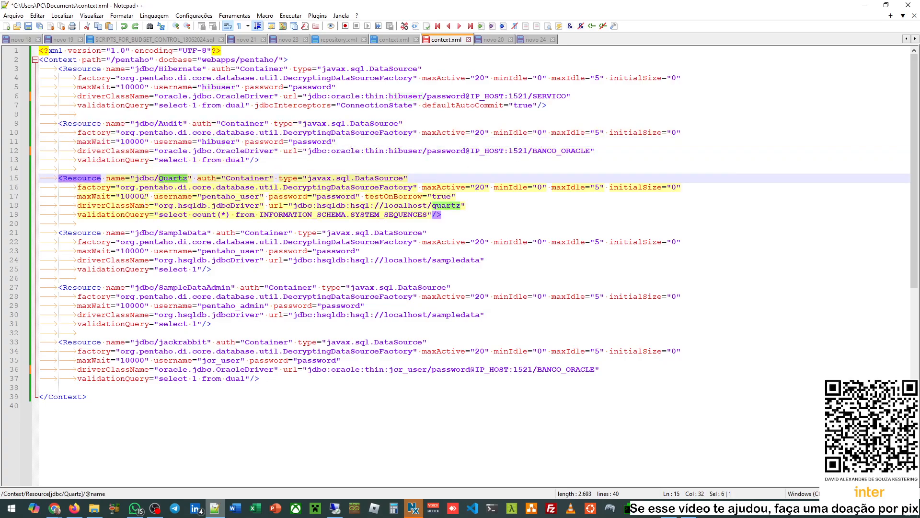
click(448, 218)
drag(298, 206, 461, 205)
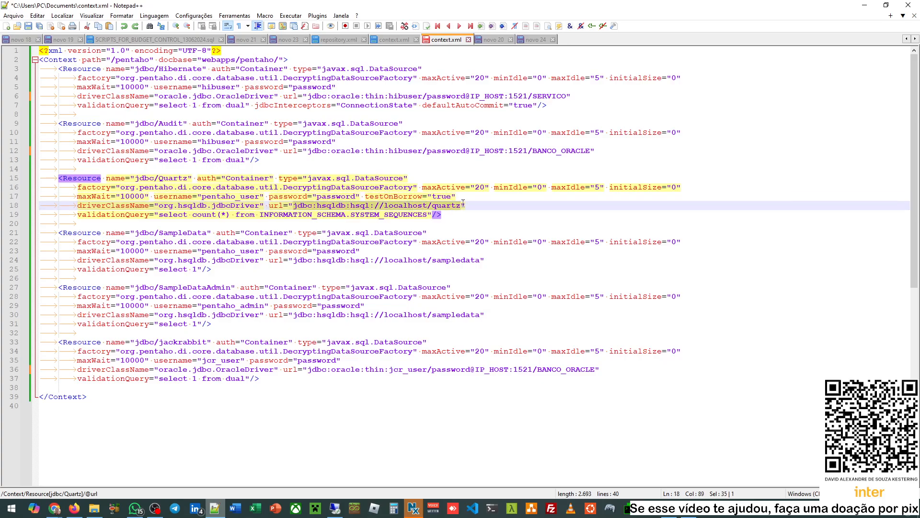
click(341, 223)
double_click(223, 196)
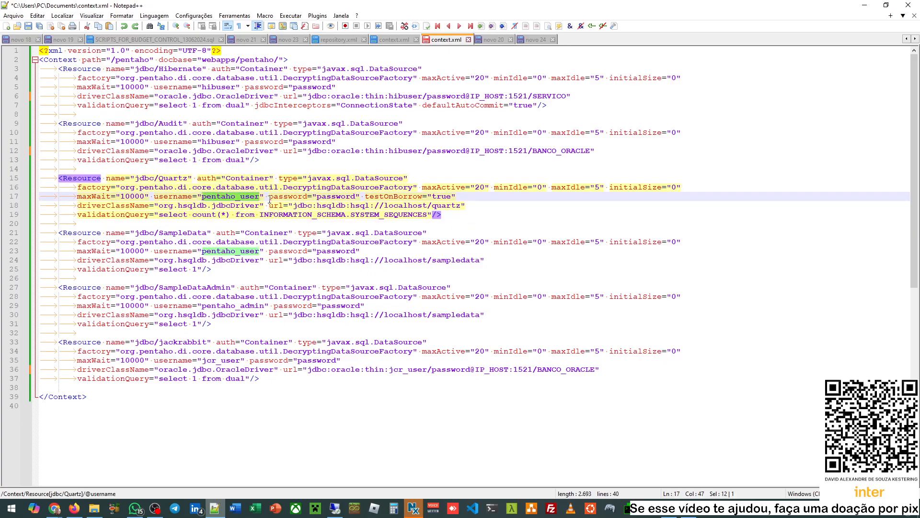
double_click(338, 205)
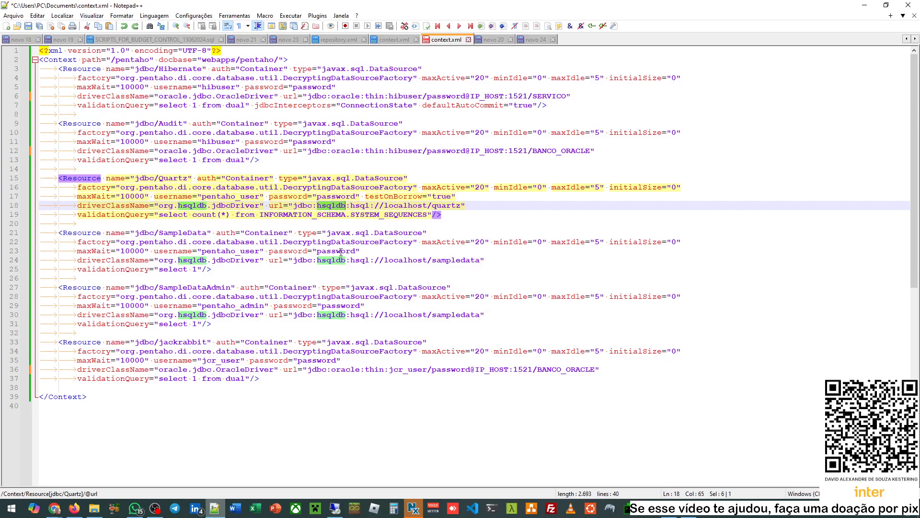
double_click(184, 234)
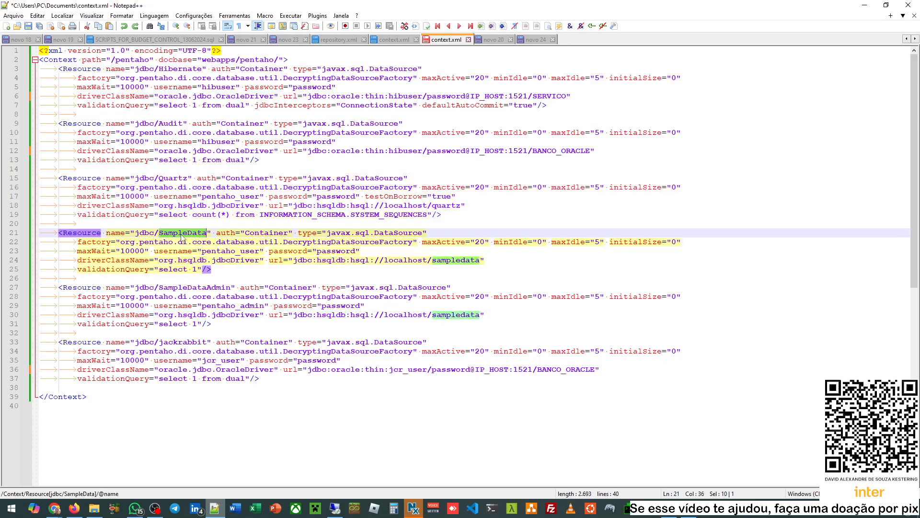
double_click(191, 287)
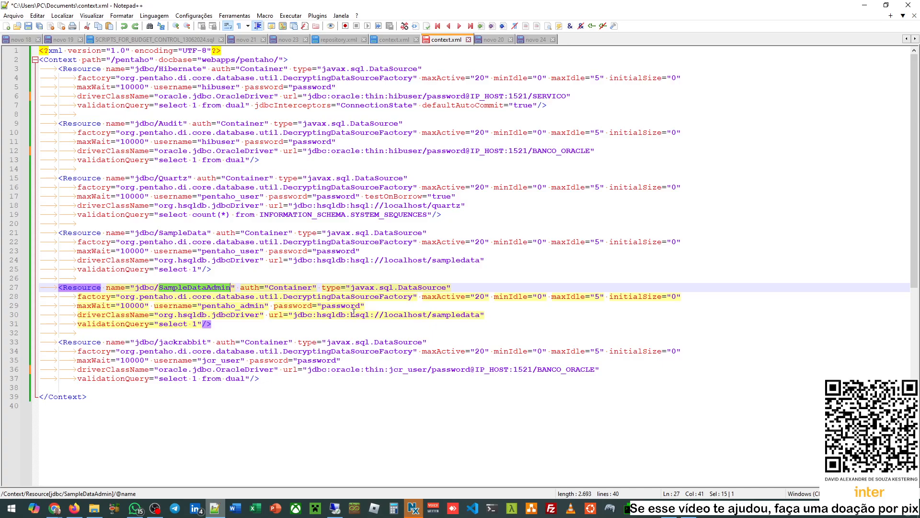
drag(354, 315, 411, 314)
double_click(233, 306)
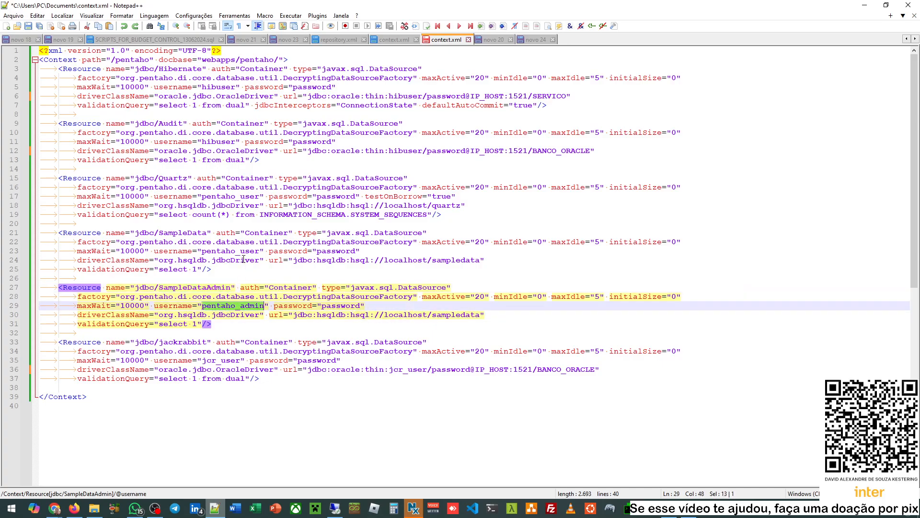
double_click(244, 251)
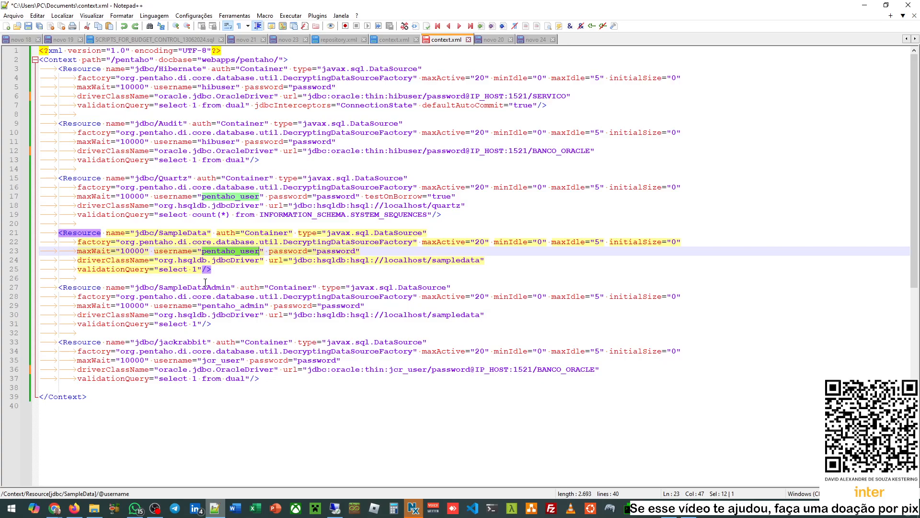
double_click(240, 307)
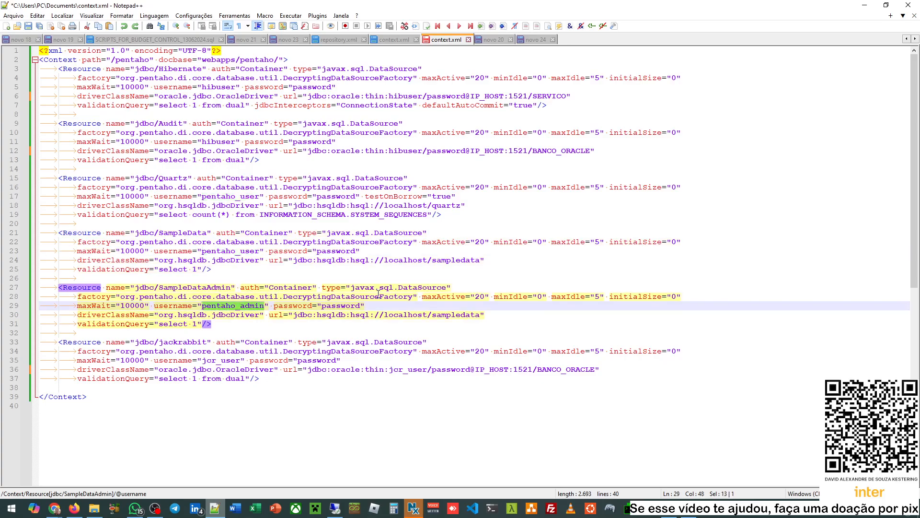
scroll(403, 254, down, 2)
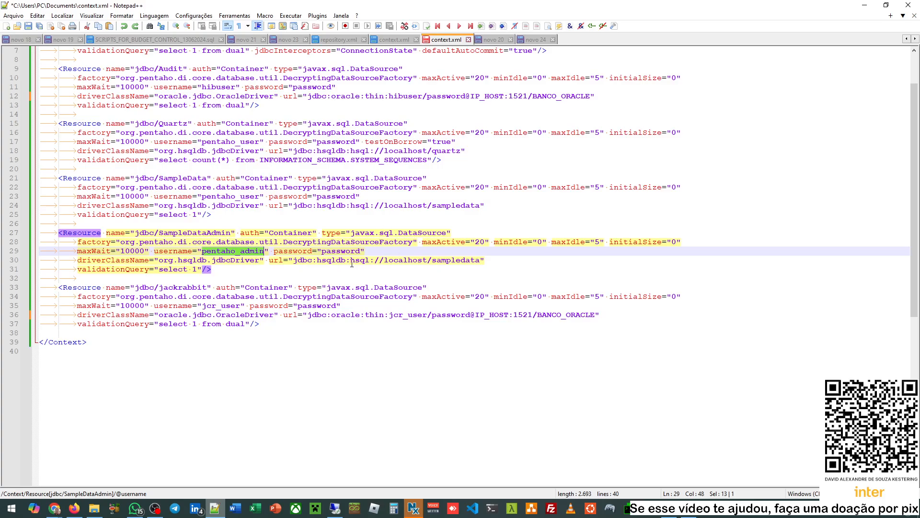
drag(352, 263, 475, 261)
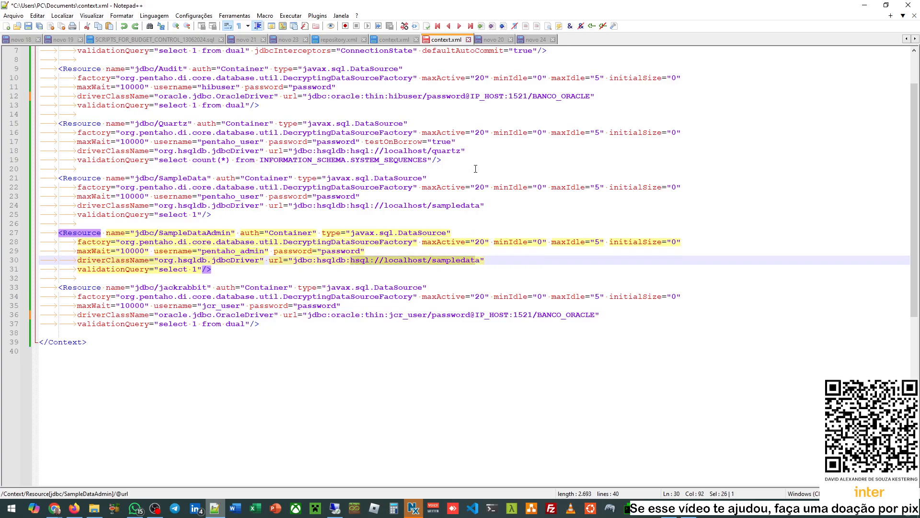
scroll(476, 169, up, 2)
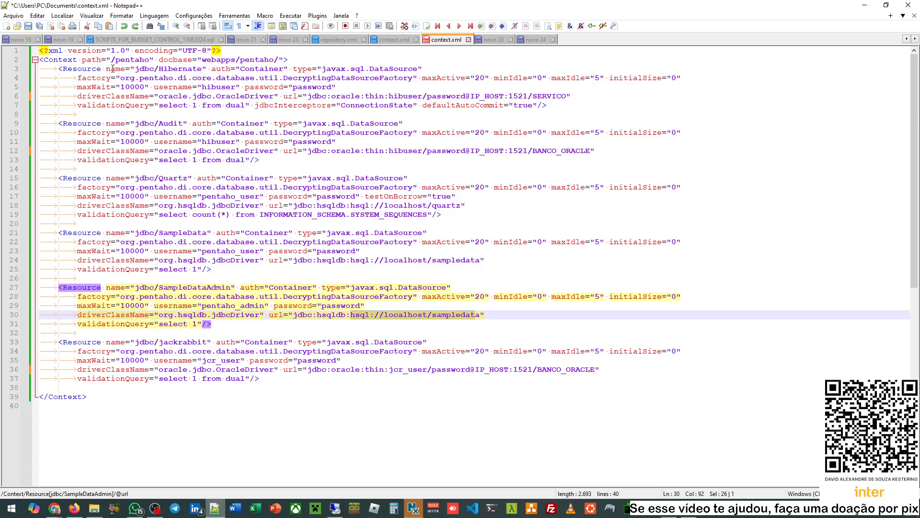
drag(113, 69, 260, 160)
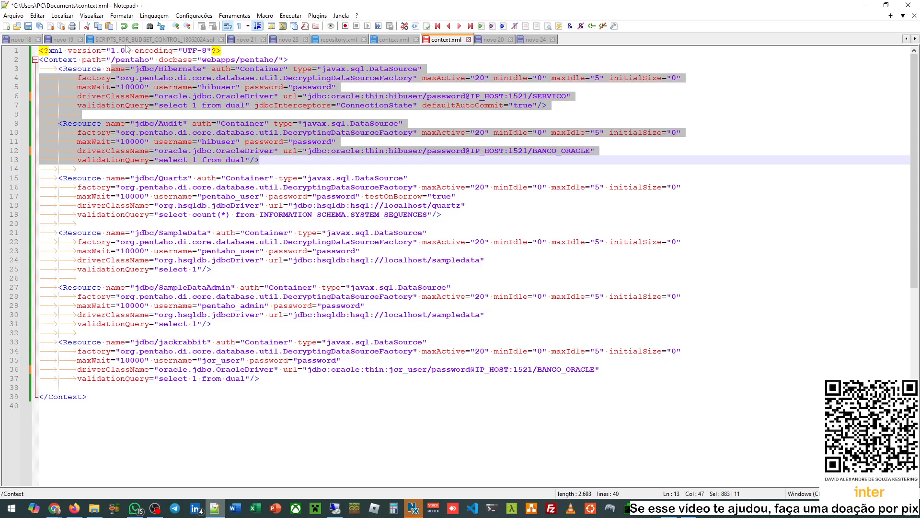
click(160, 78)
drag(132, 69, 276, 168)
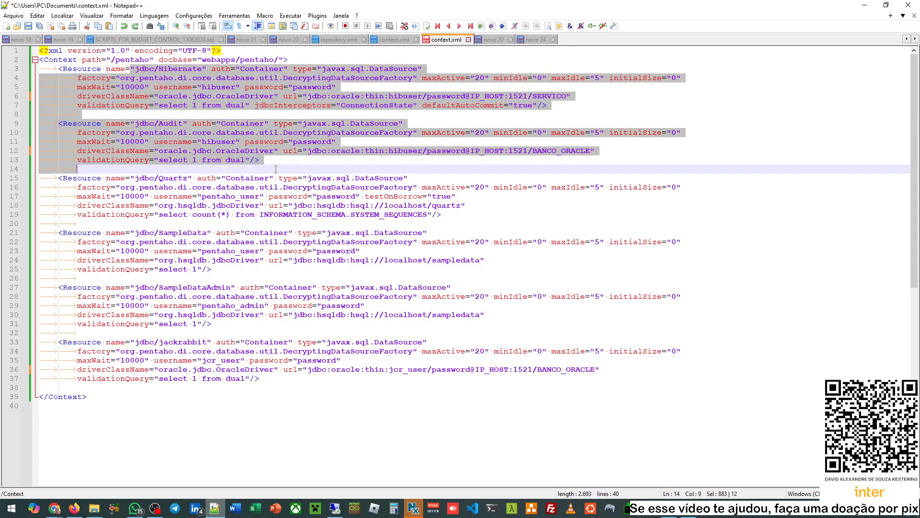
click(391, 106)
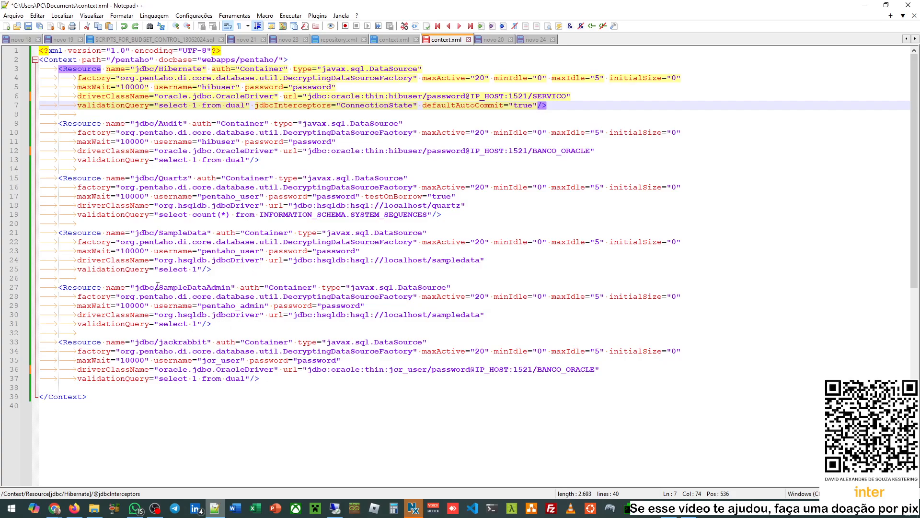
click(147, 342)
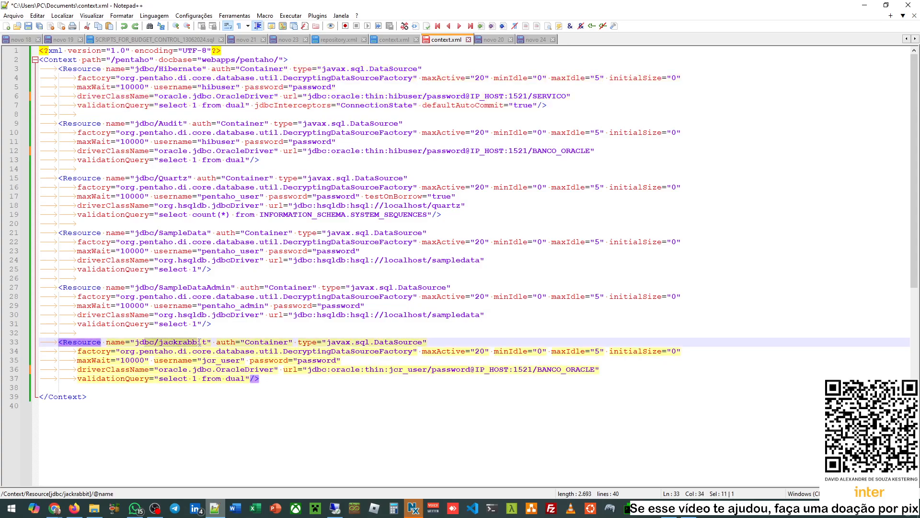
click(149, 351)
drag(145, 341, 201, 342)
click(185, 342)
double_click(180, 341)
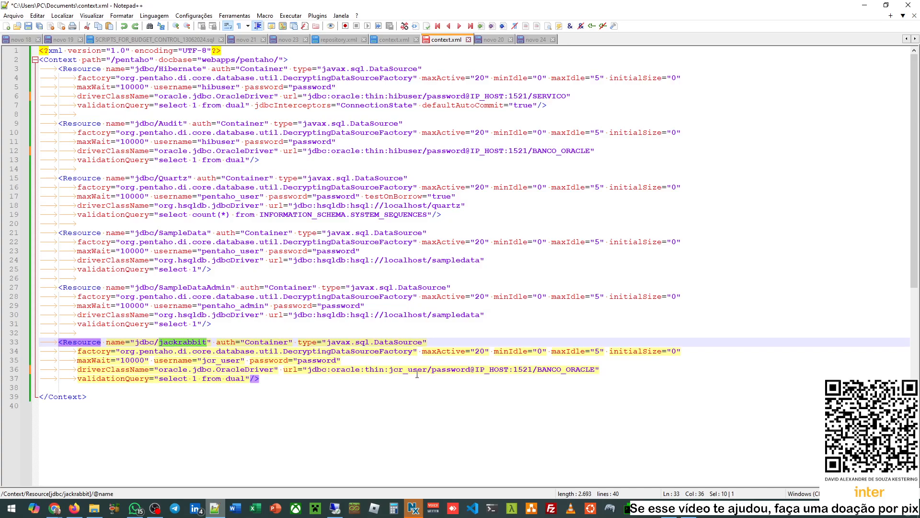
drag(308, 372, 600, 372)
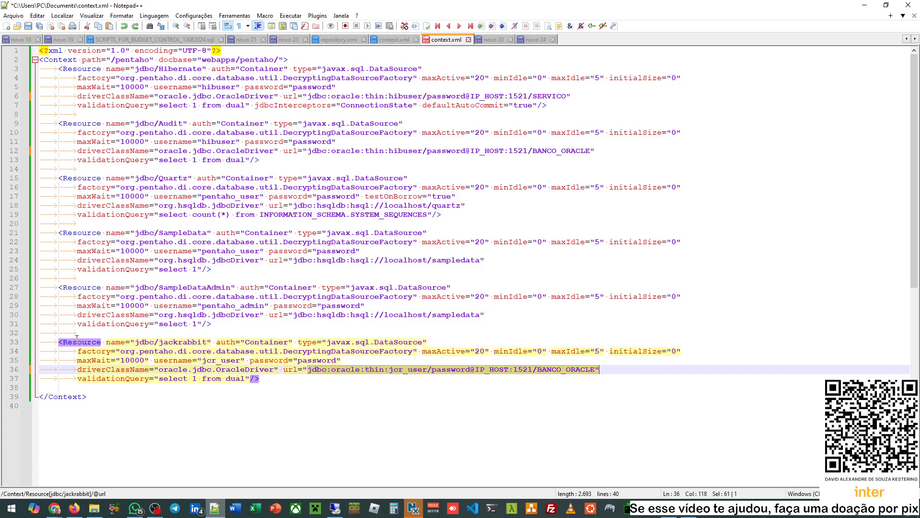
click(93, 342)
double_click(186, 331)
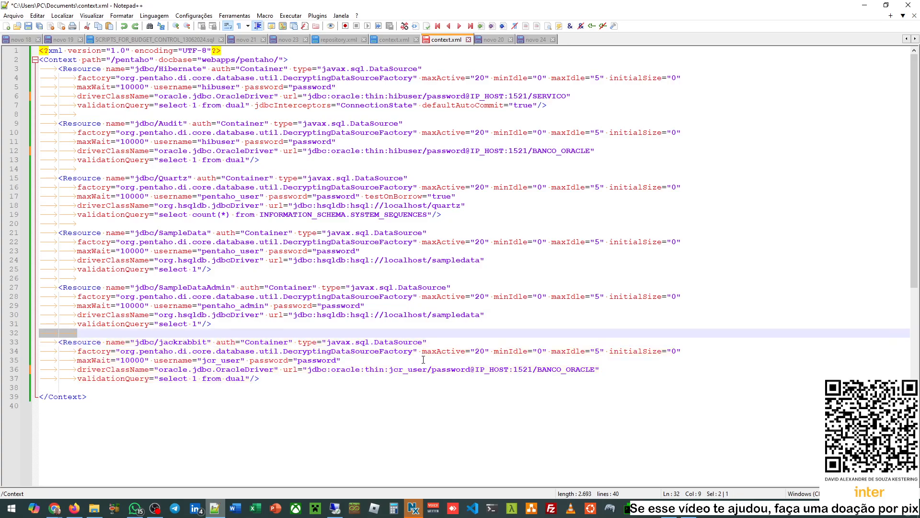
double_click(398, 341)
drag(389, 369, 575, 370)
double_click(575, 369)
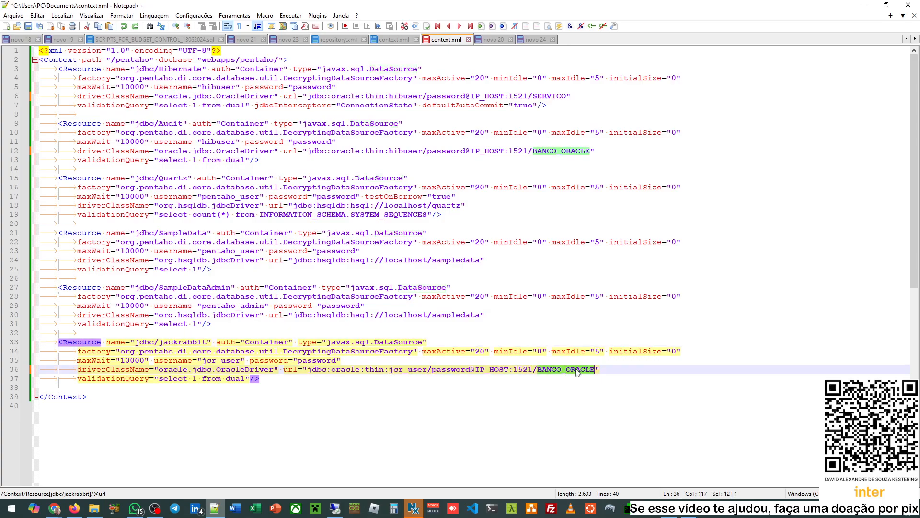
double_click(328, 378)
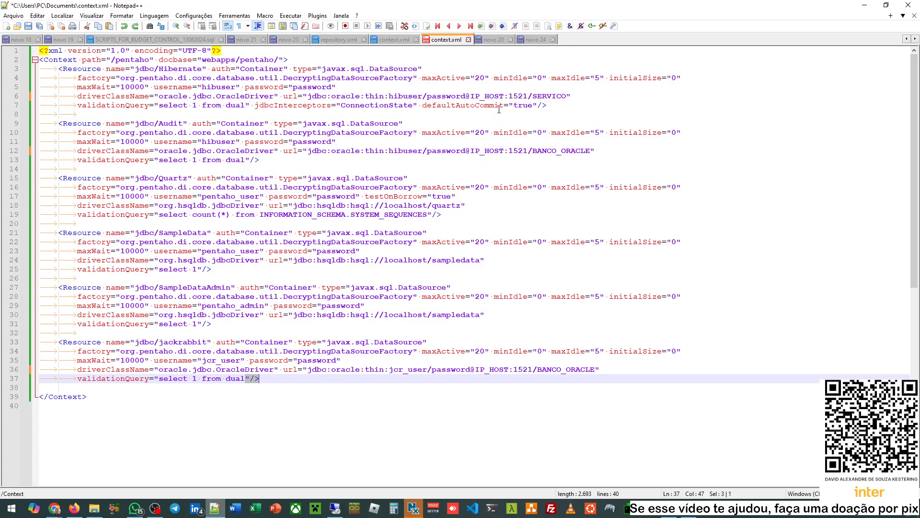
double_click(491, 95)
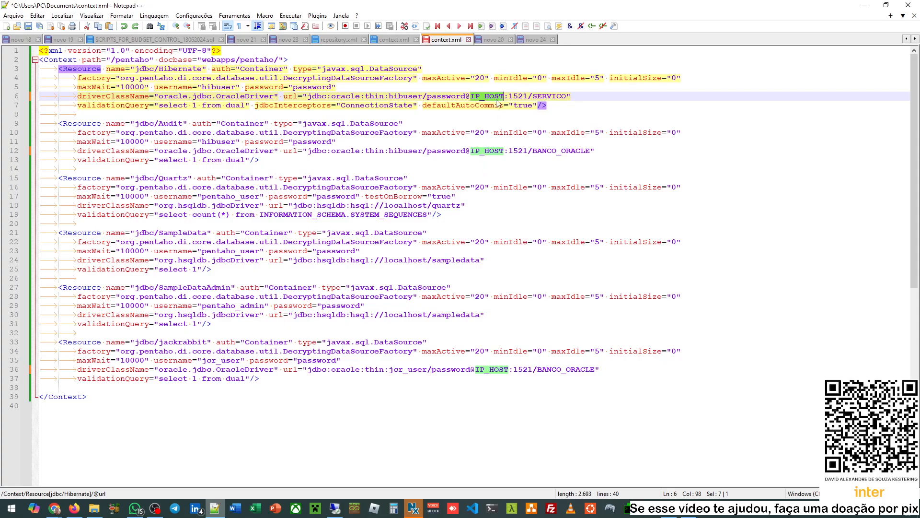
- Review SERVICO in the Hibernate URL and the IP_HOST, password and BANCO_ORACLE parts of the Audit URL
double_click(551, 96)
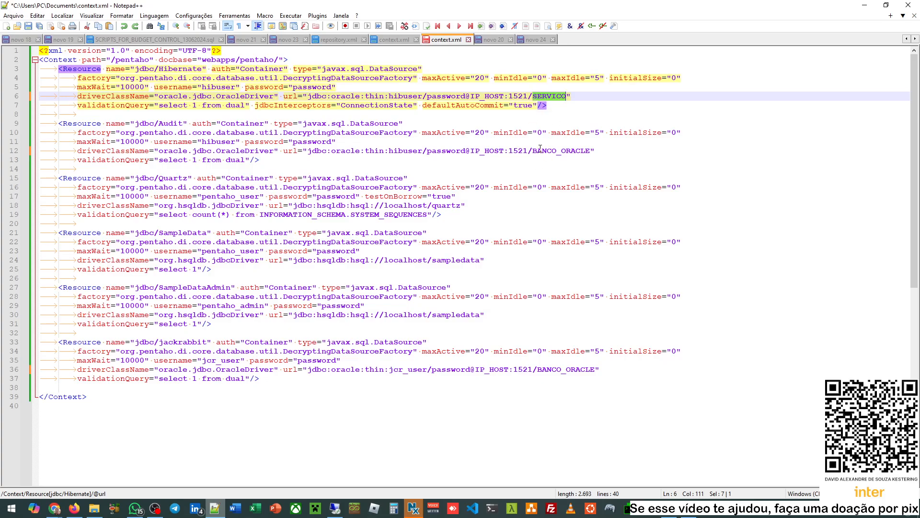
double_click(500, 151)
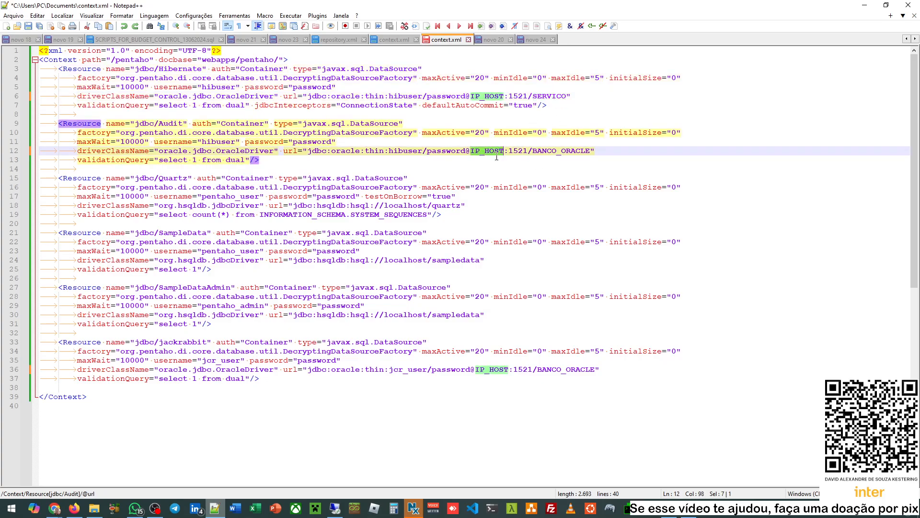
double_click(446, 150)
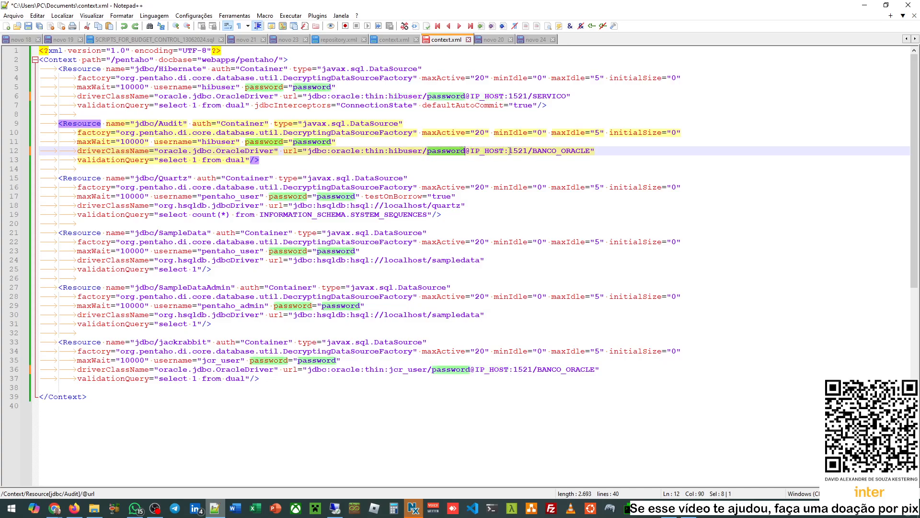
double_click(493, 152)
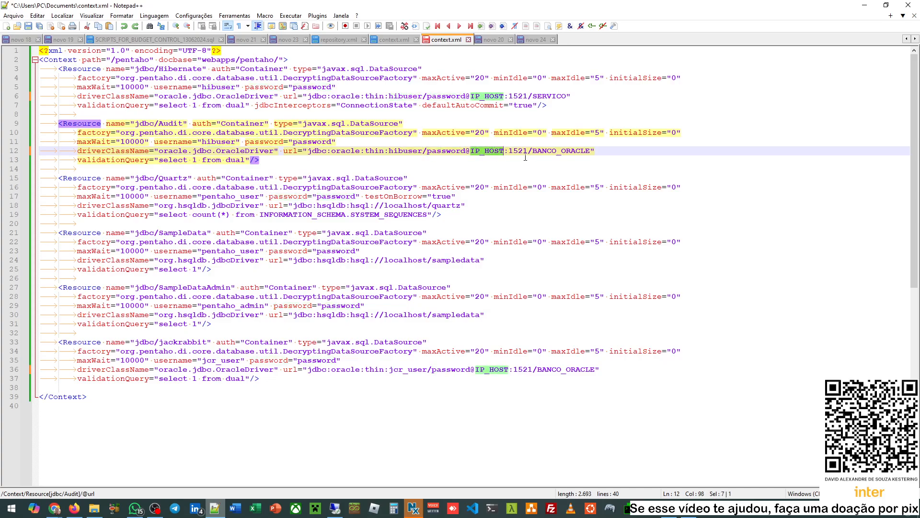
double_click(558, 152)
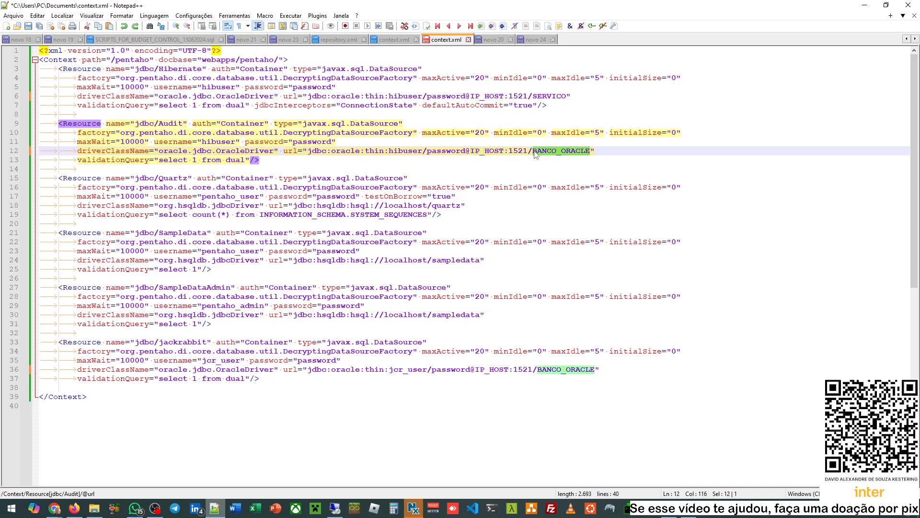
double_click(488, 151)
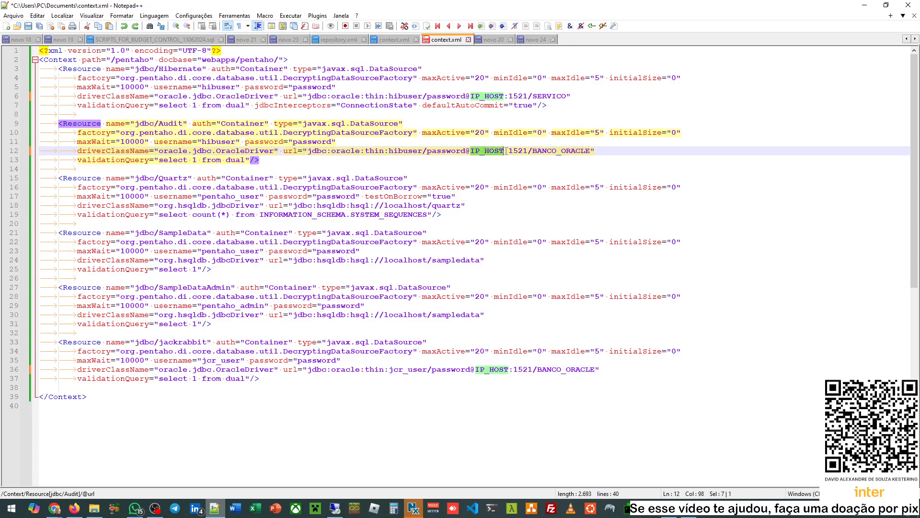
double_click(547, 152)
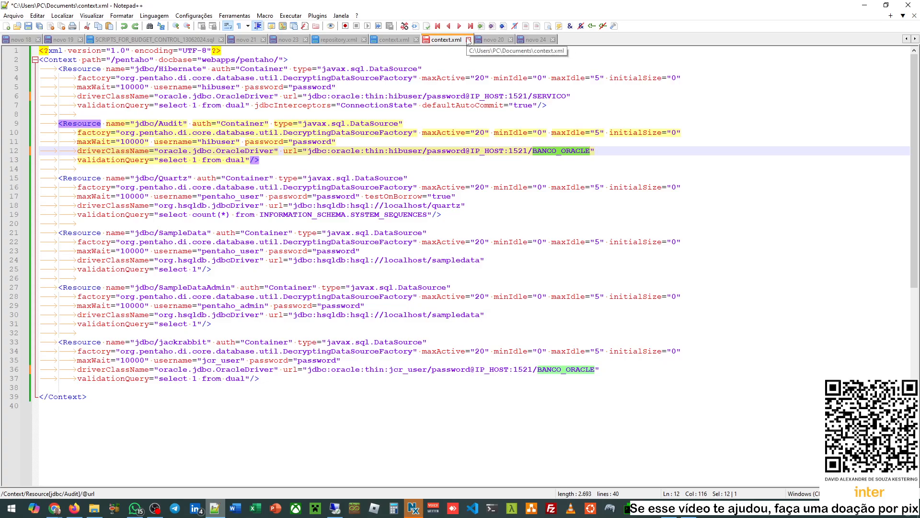
- Compare against the original META-INF context.xml, then minimize Notepad++ to show the documentation
click(391, 38)
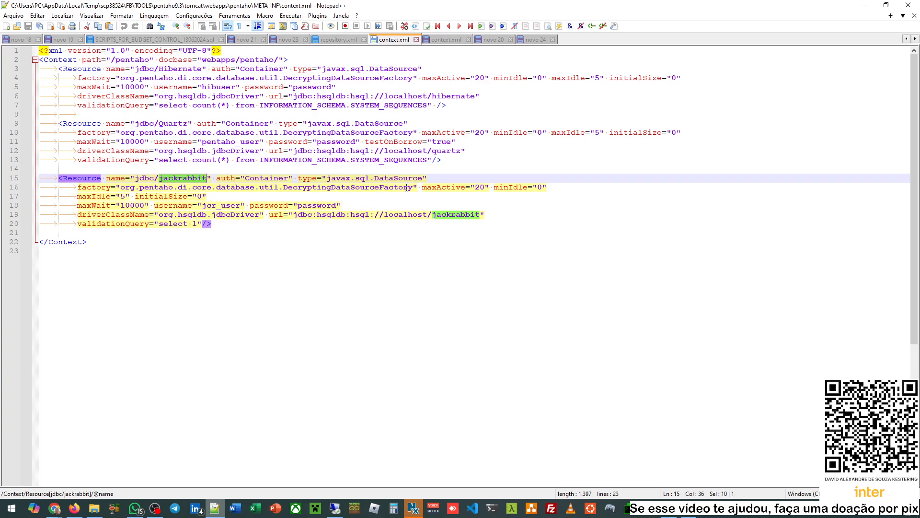
click(446, 39)
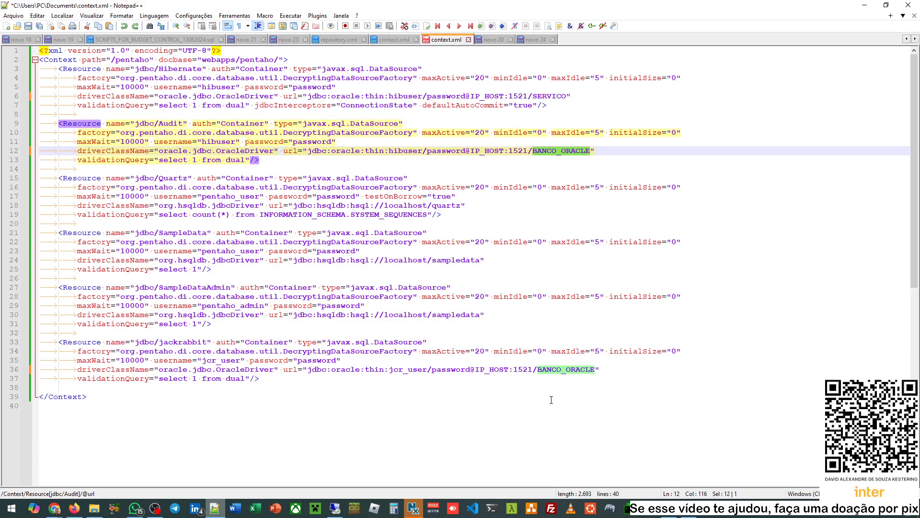
click(863, 5)
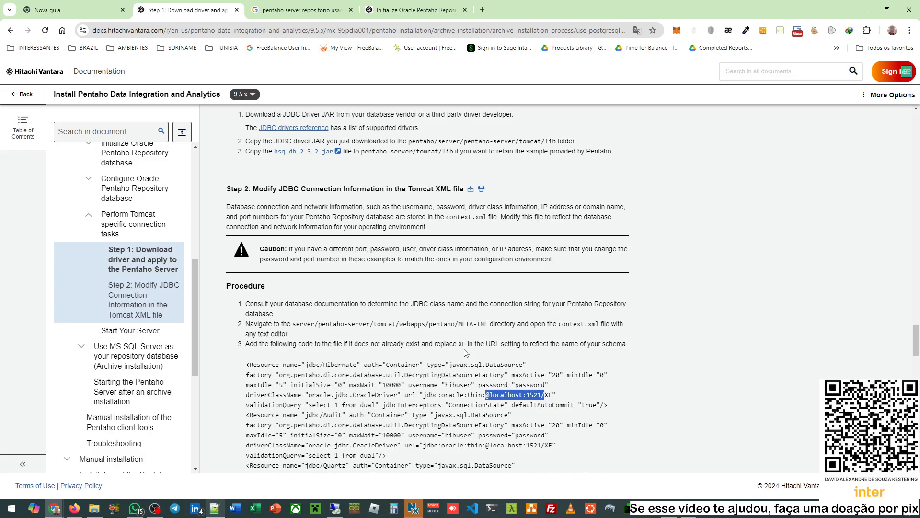
- Scroll to the final context.xml steps 4–7, then switch to mRemoteNG
scroll(455, 352, down, 9)
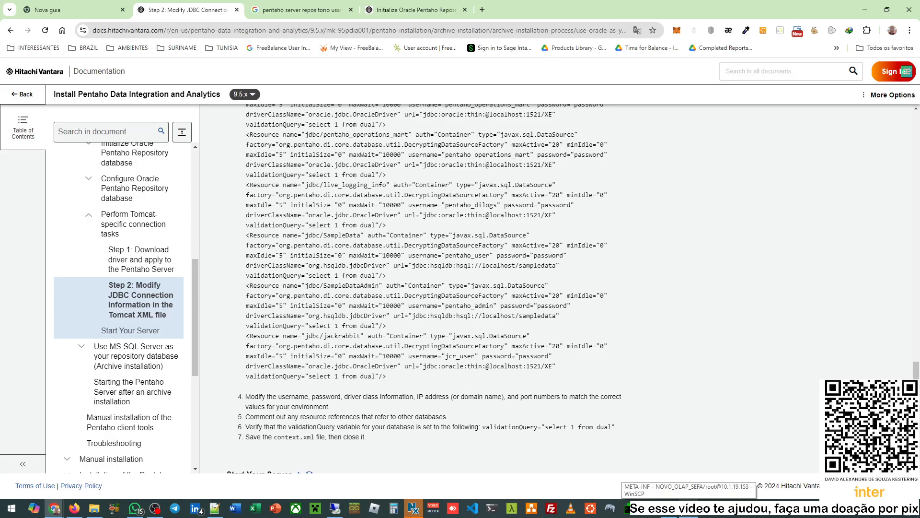
click(643, 509)
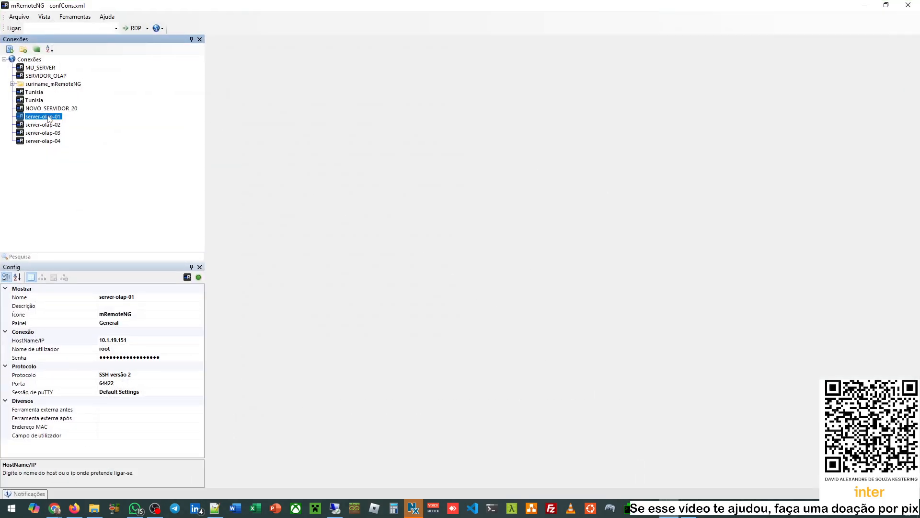
- Connect to server-olap-01 over SSH and go to /FB/TOOLS/pentaho, listing the folders along the way
double_click(43, 116)
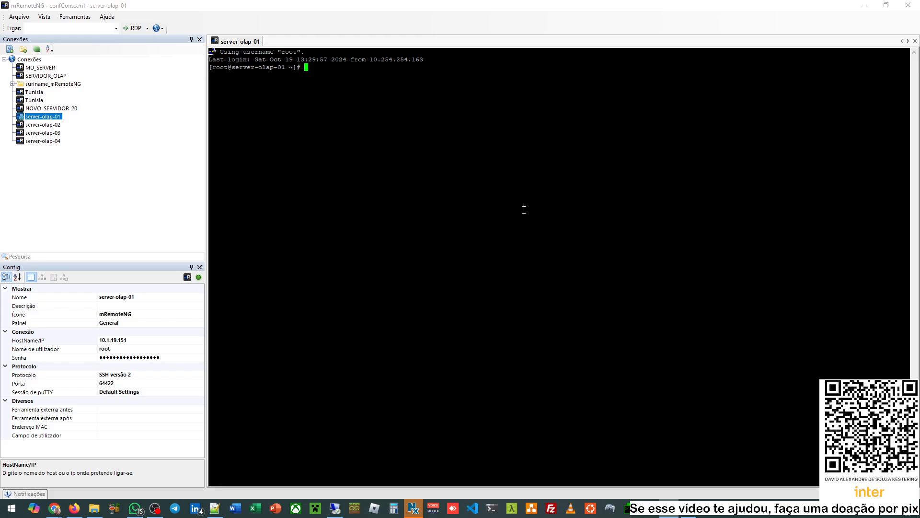
text(cd /FB/TOOLS/)
key(Return)
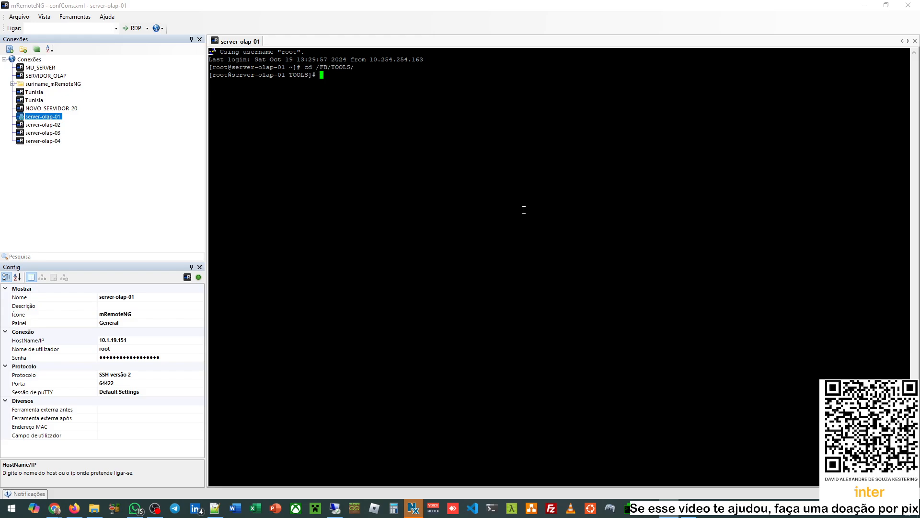
text(ll)
key(Return)
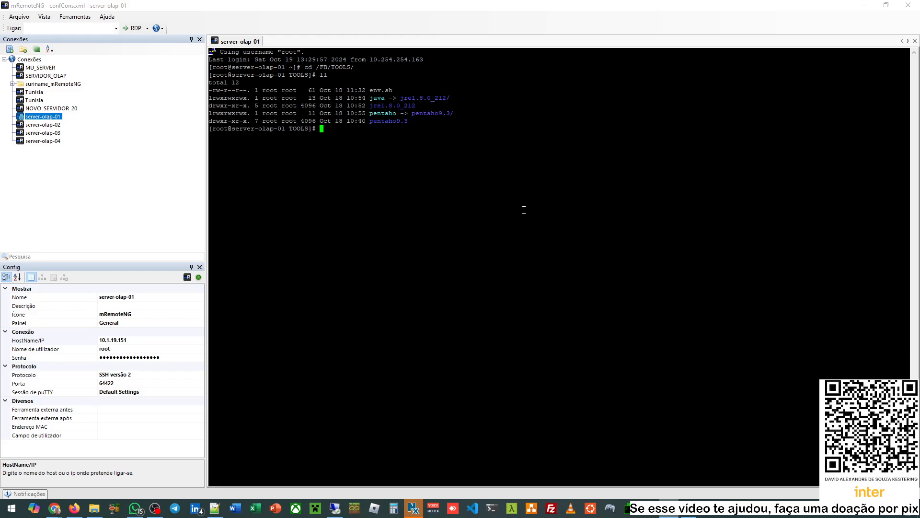
text(cd pentaho)
key(Return)
text(ll)
key(Return)
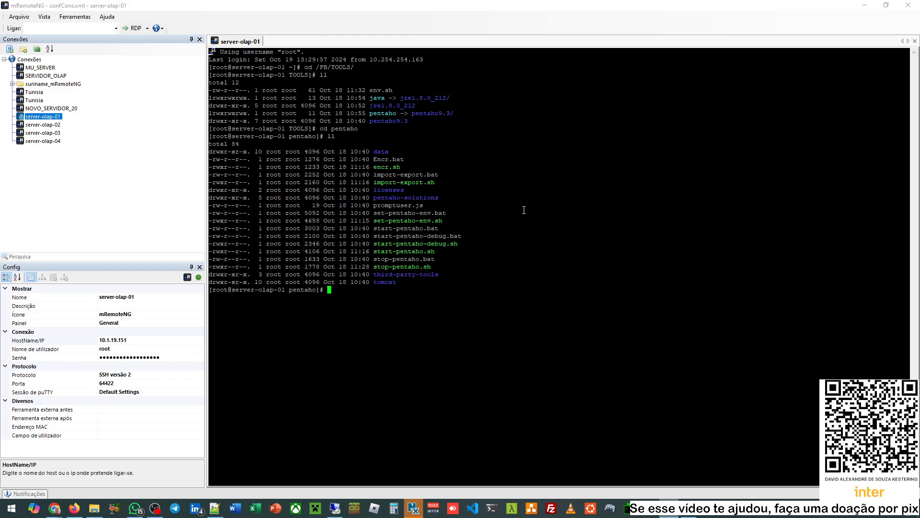
- Start the Pentaho server with its start .sh script
text(./st)
key(Tab)
text(.sh)
key(Return)
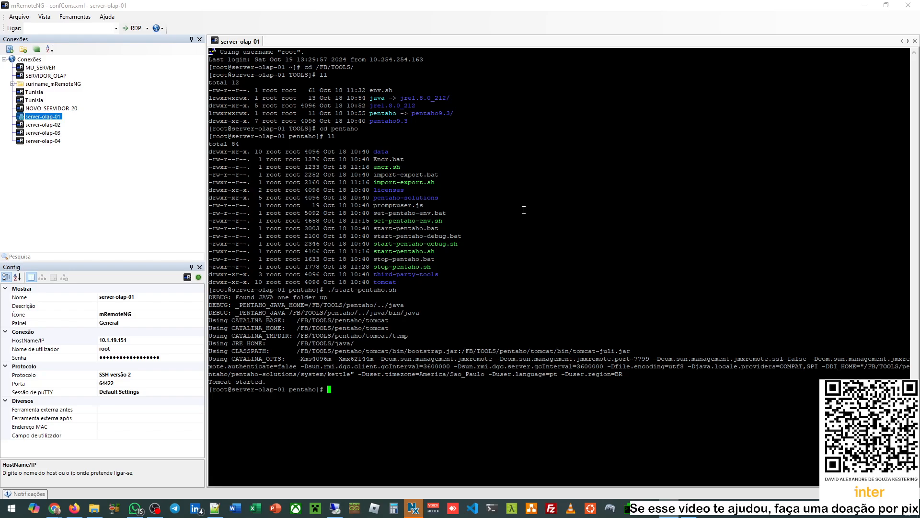
- Follow tomcat/logs/catalina.out with tail -f until the server reports startup finished
key(ctrl+r)
text(tail)
key(Return)
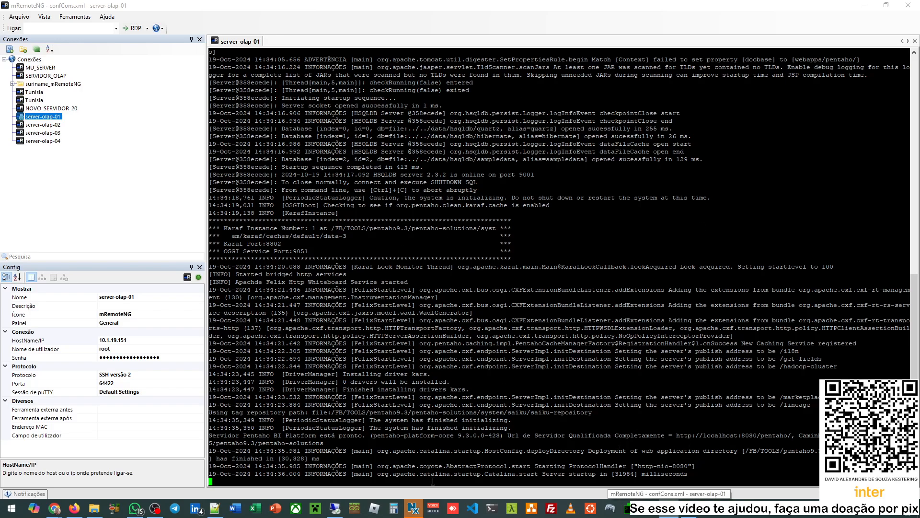
click(54, 509)
- Load 10.1.19.151:8080/pentaho in a new Chrome tab
click(155, 463)
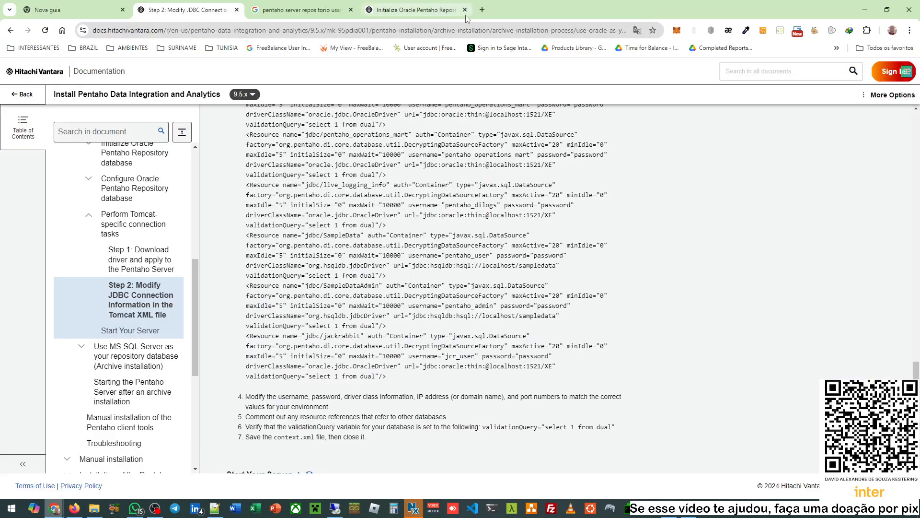
click(482, 9)
text(10)
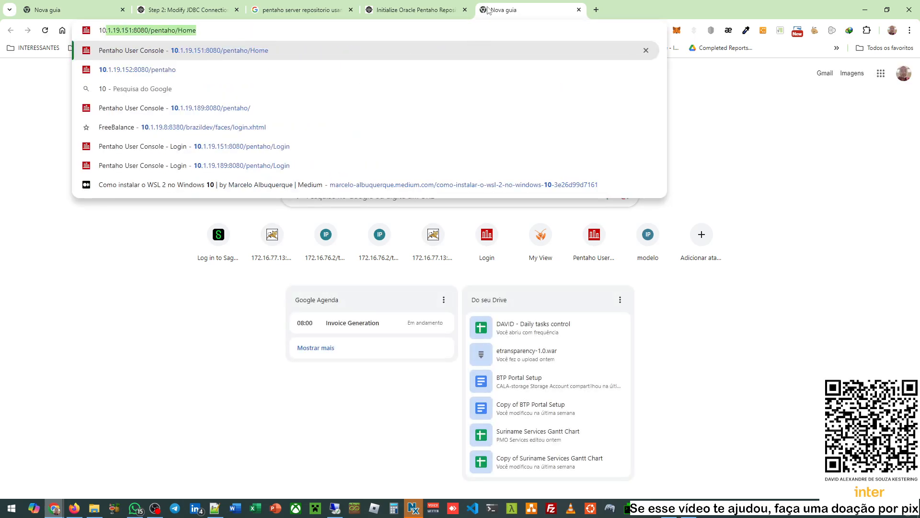
key(Return)
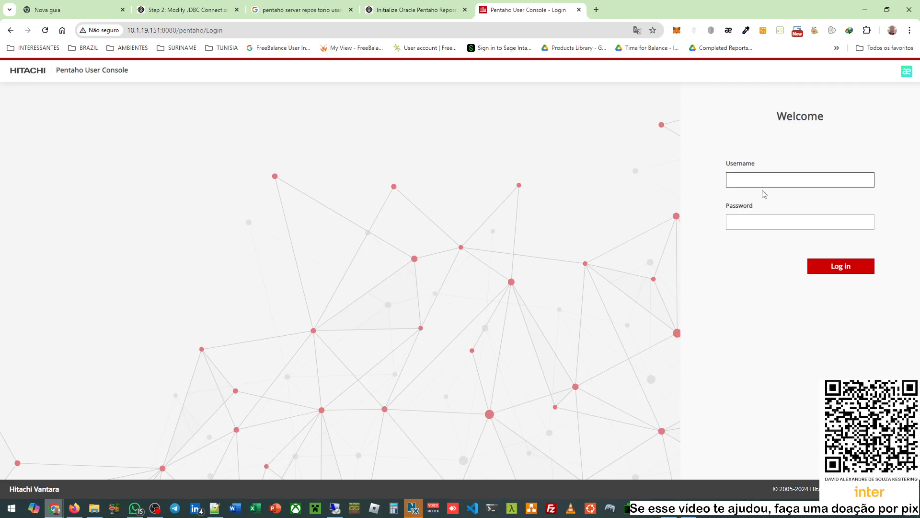
- Log in with the administrator account and dismiss Chrome's password warning
text(admin)
key(Tab)
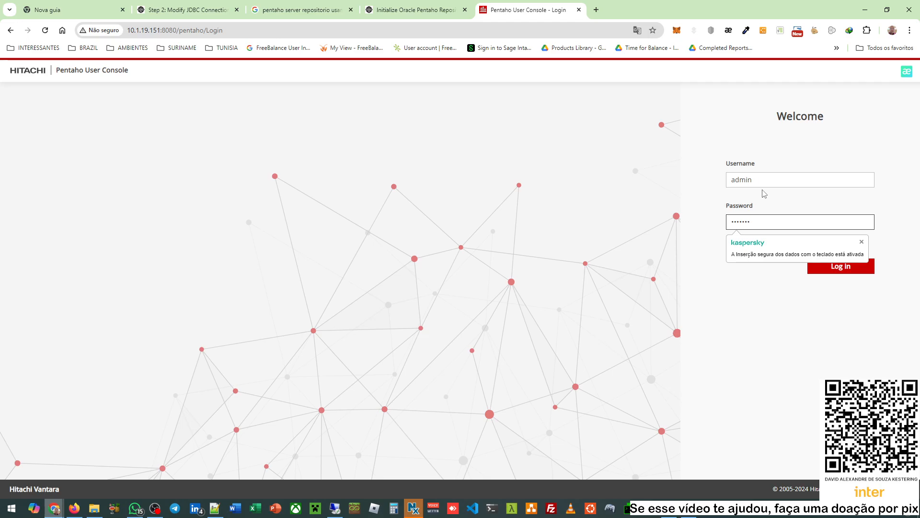
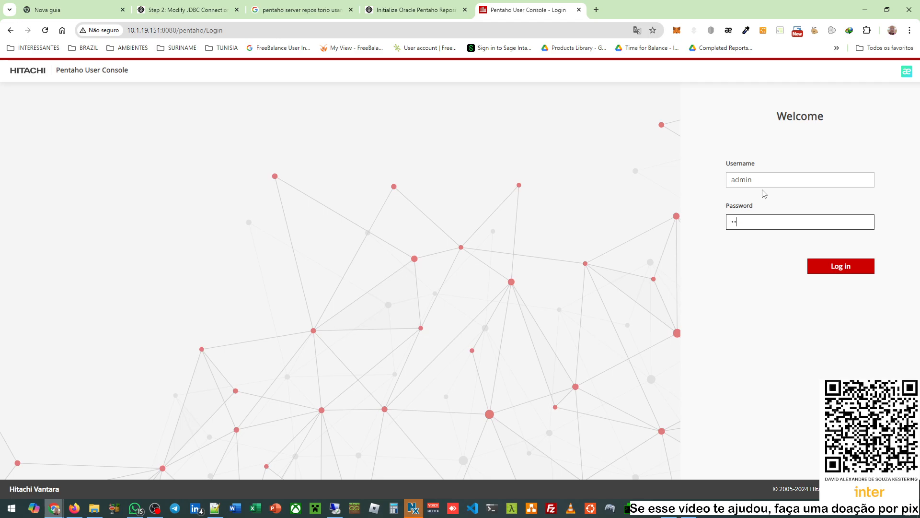
key(Return)
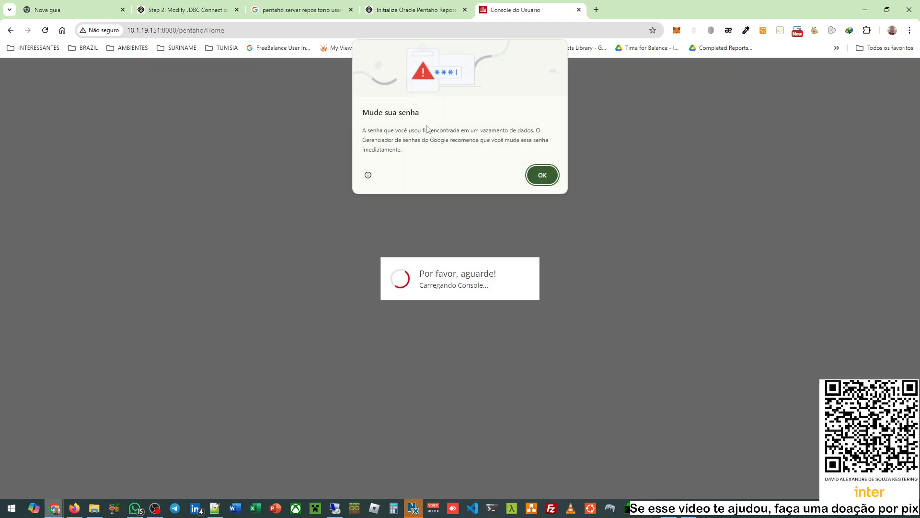
click(536, 171)
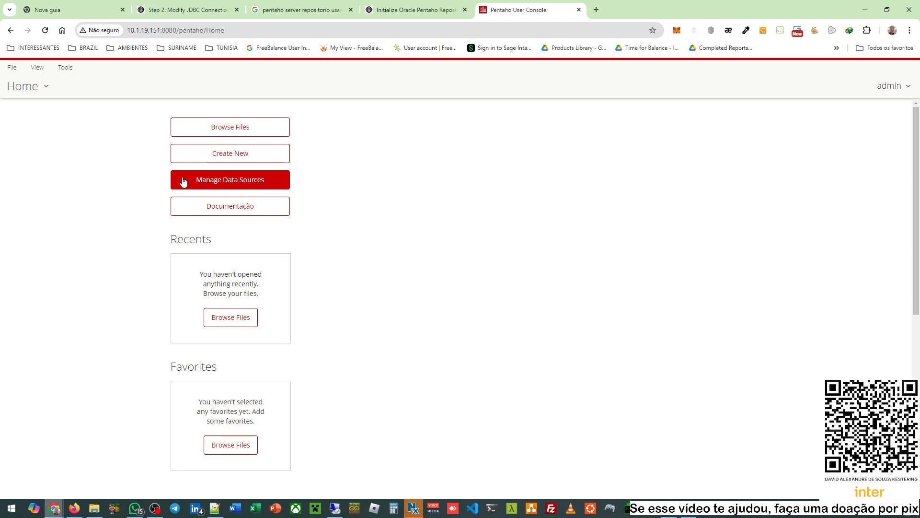
- Glance at the data sources and scheduled jobs, then open the Administration Users & Roles page
click(236, 185)
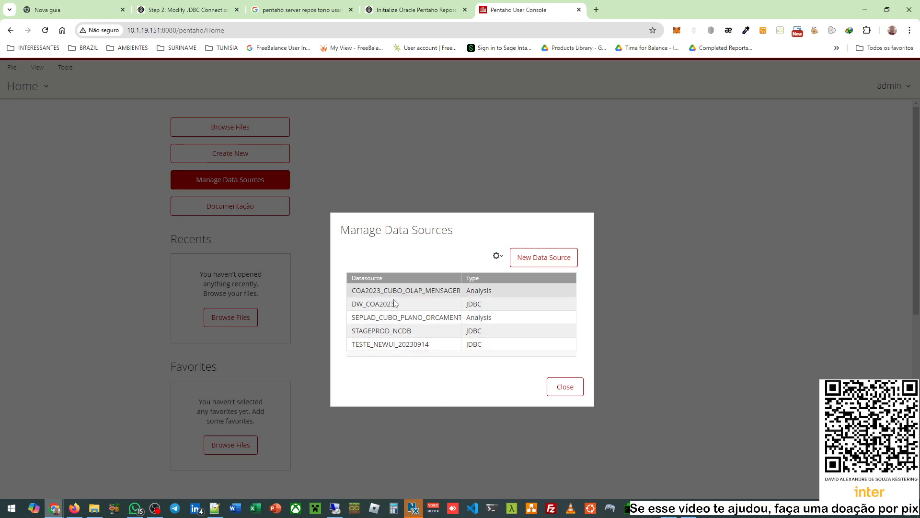
click(564, 391)
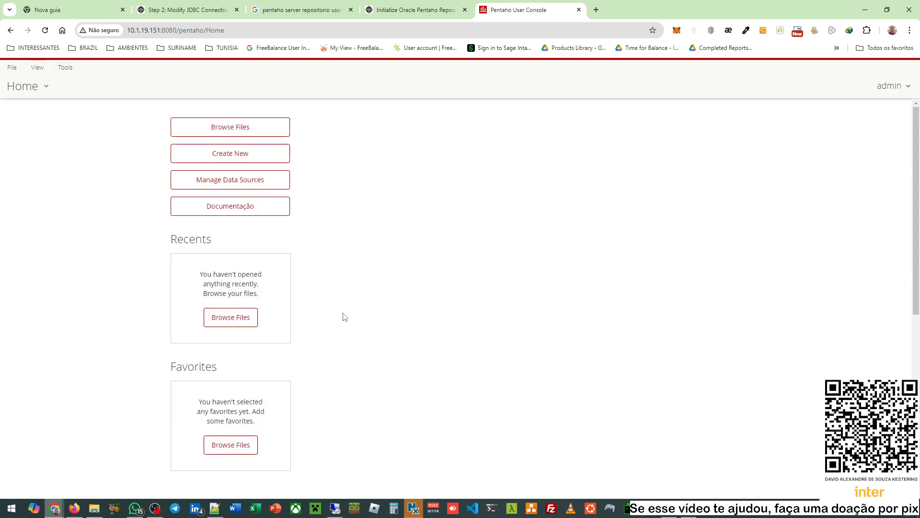
click(32, 90)
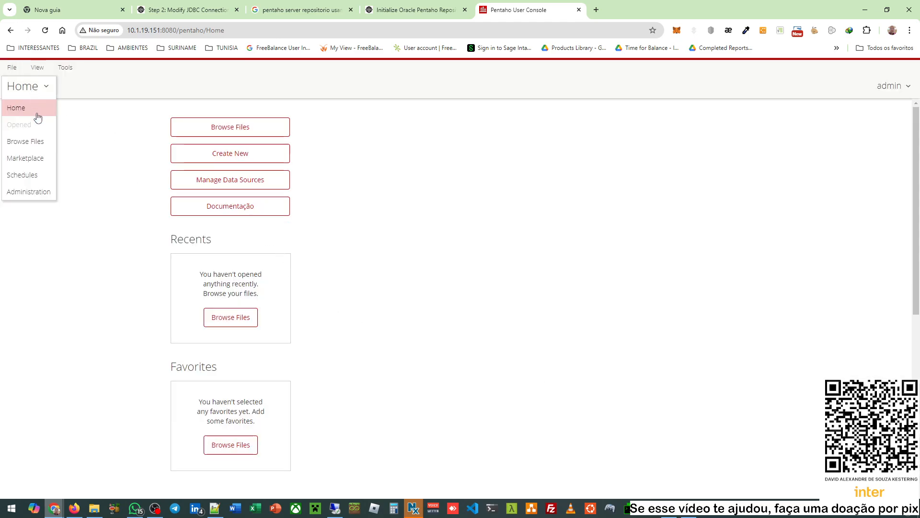
click(37, 175)
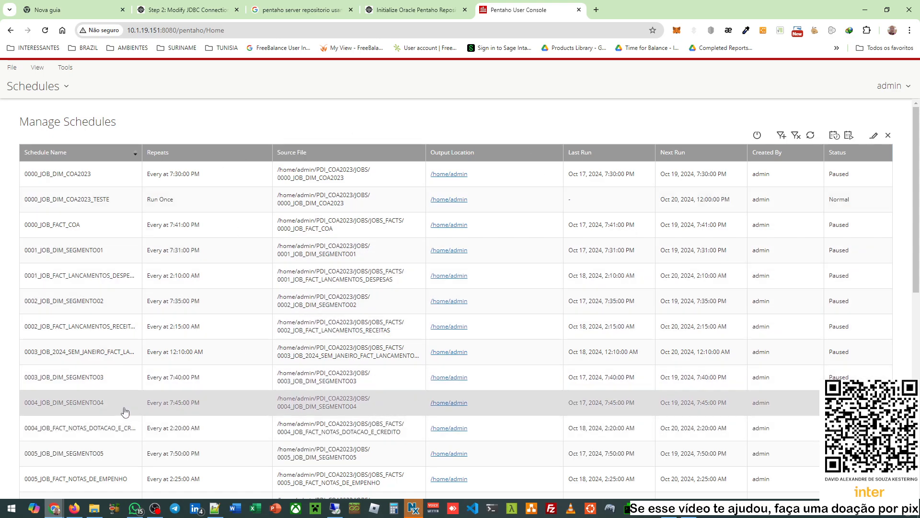
click(46, 86)
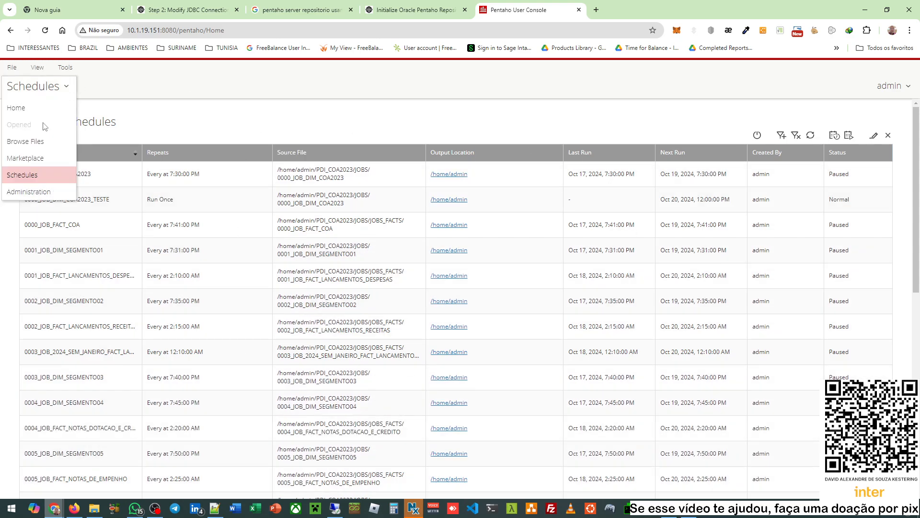
click(29, 192)
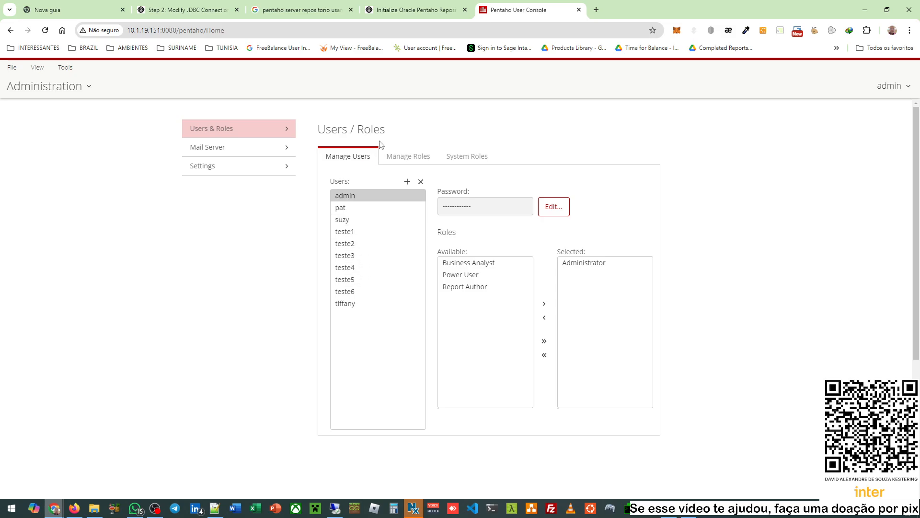
- Check the Manage Roles page, then return to the Home perspective
click(396, 157)
click(345, 156)
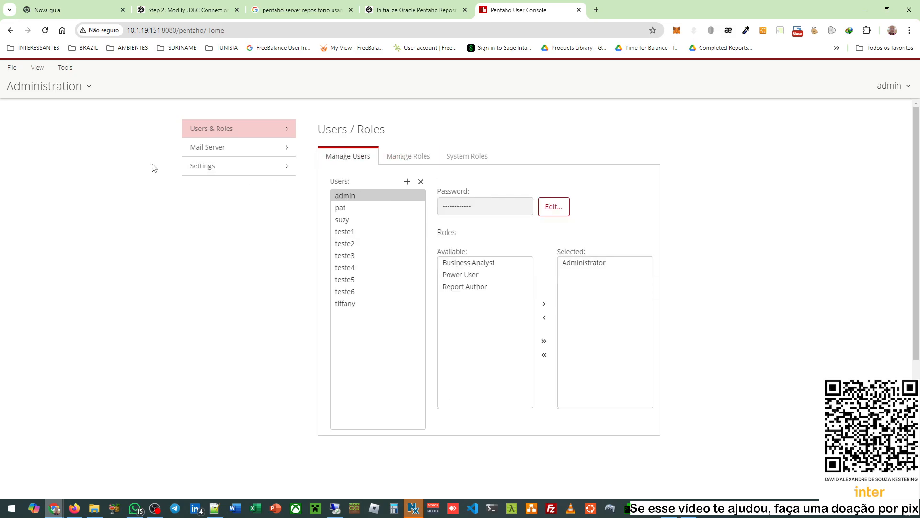
click(50, 94)
click(38, 110)
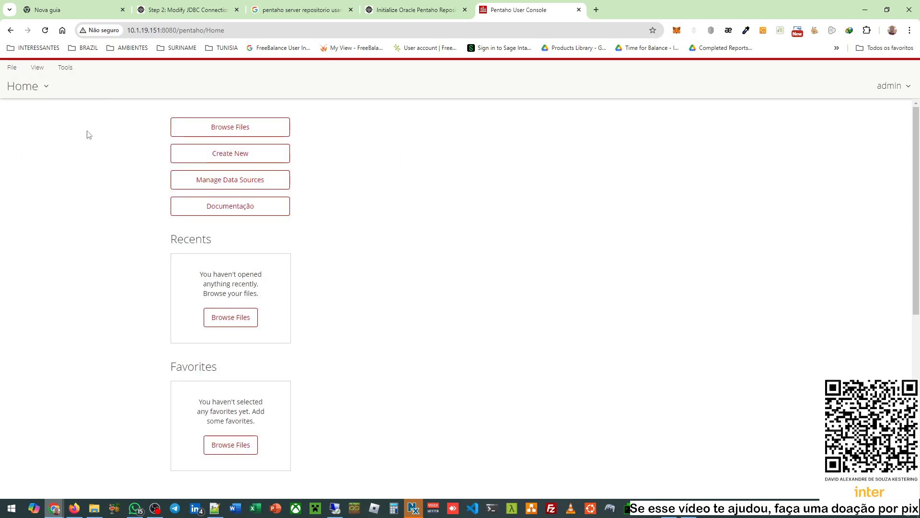
- Start a new Saiku Analytics query on the COA2023_CUBO_OLAP_MENSAGERIA cube
click(238, 154)
click(346, 185)
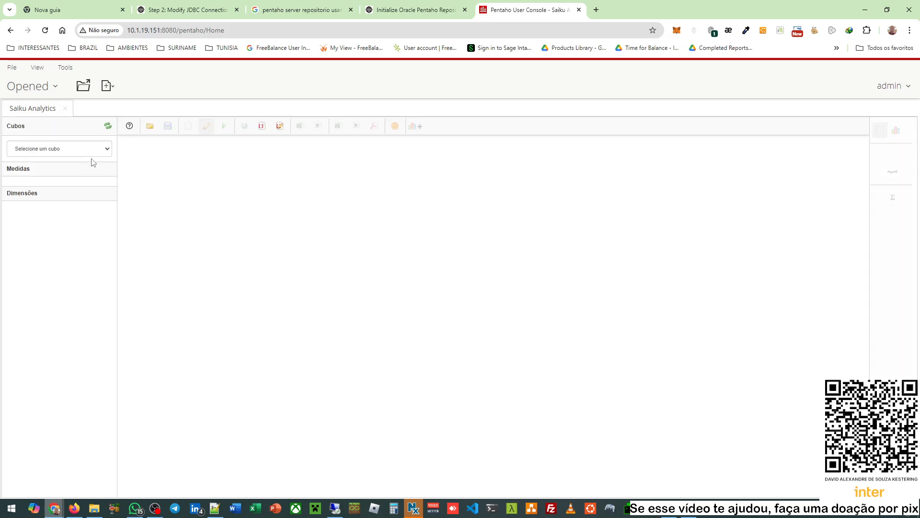
click(97, 152)
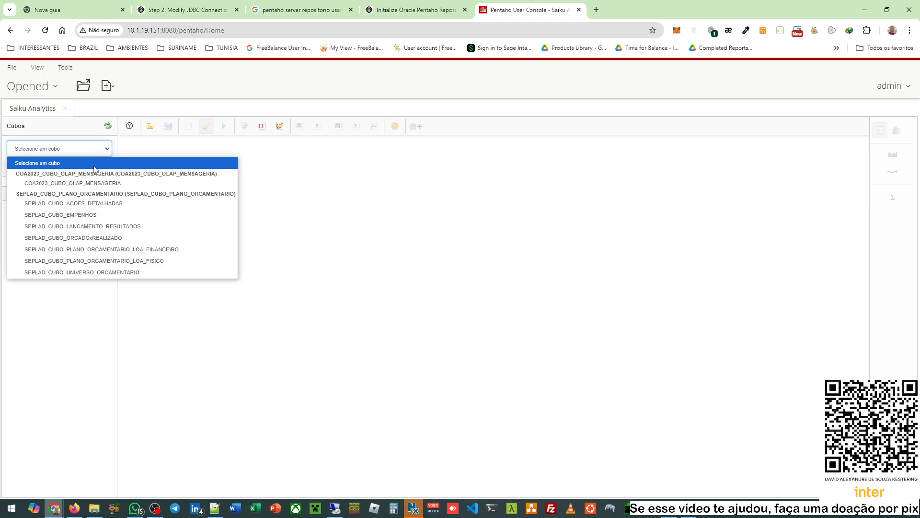
click(94, 184)
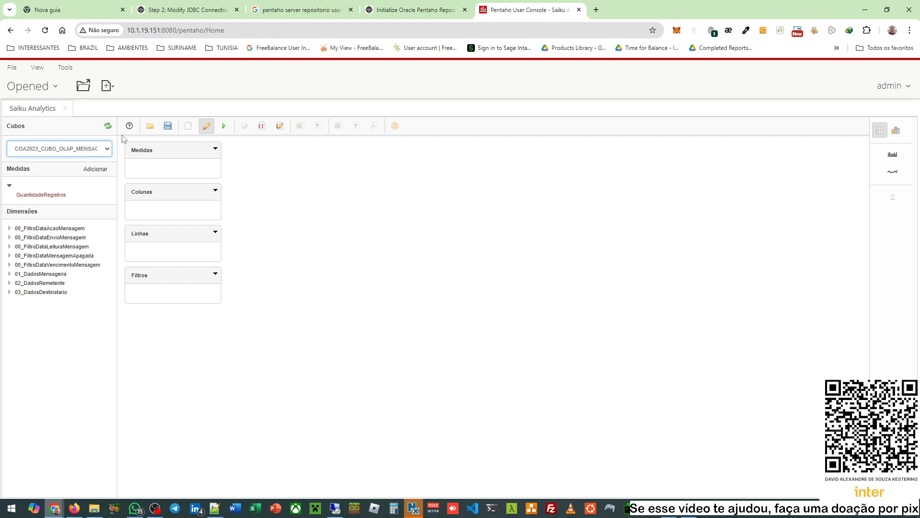
- Browse saved queries in public and home/teste1, then cancel and close the Saiku tab
click(150, 125)
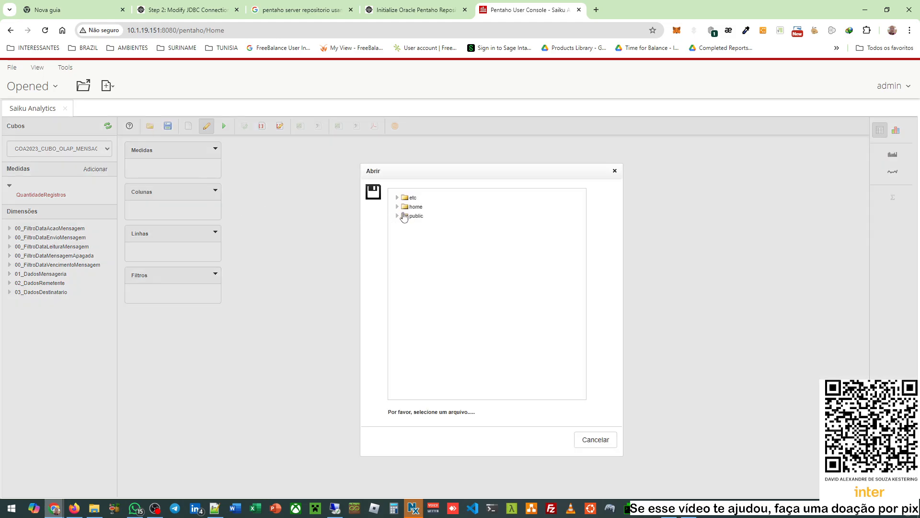
click(397, 216)
click(397, 207)
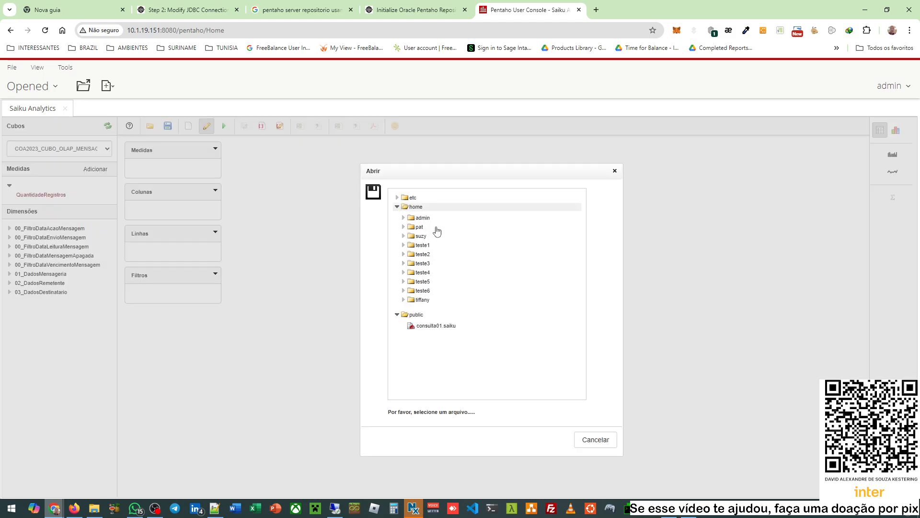
click(404, 245)
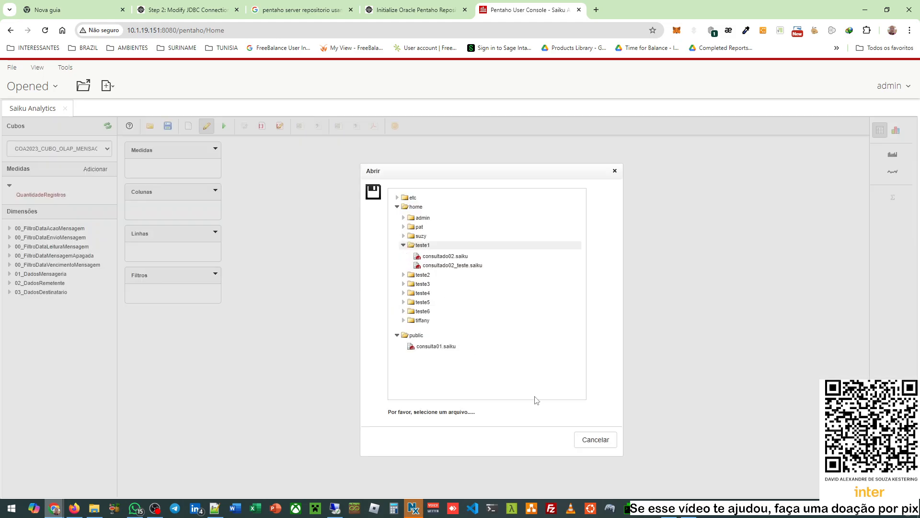
click(596, 439)
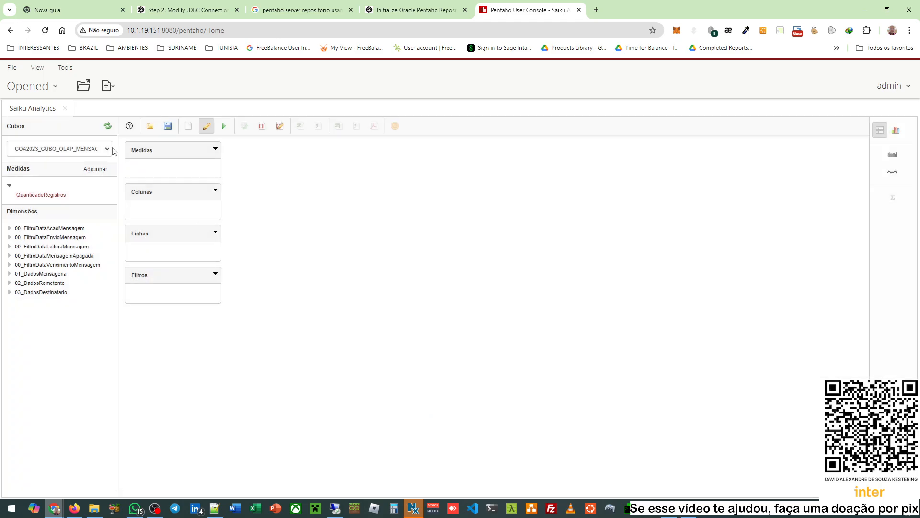
click(65, 109)
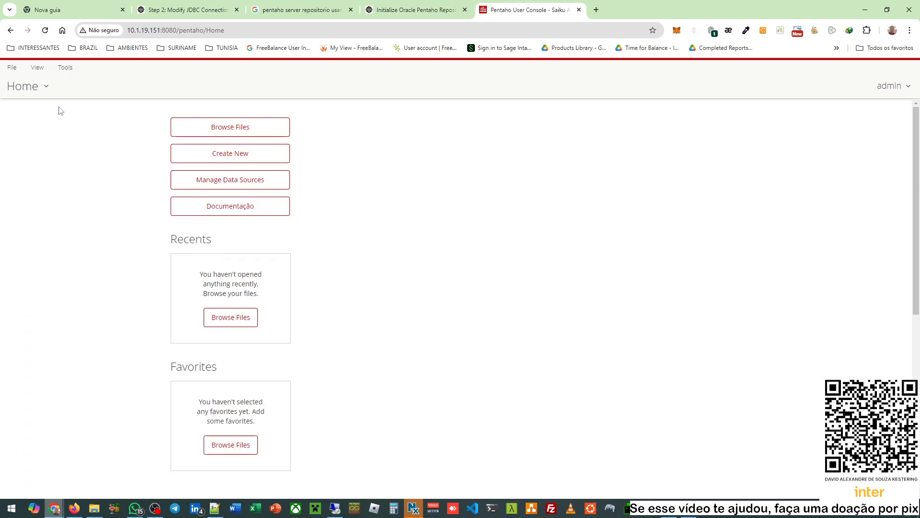
- In the 10.1.19.152 WinSCP session, browse into pentaho-solutions/system/jackrabbit
mouse_move(666, 515)
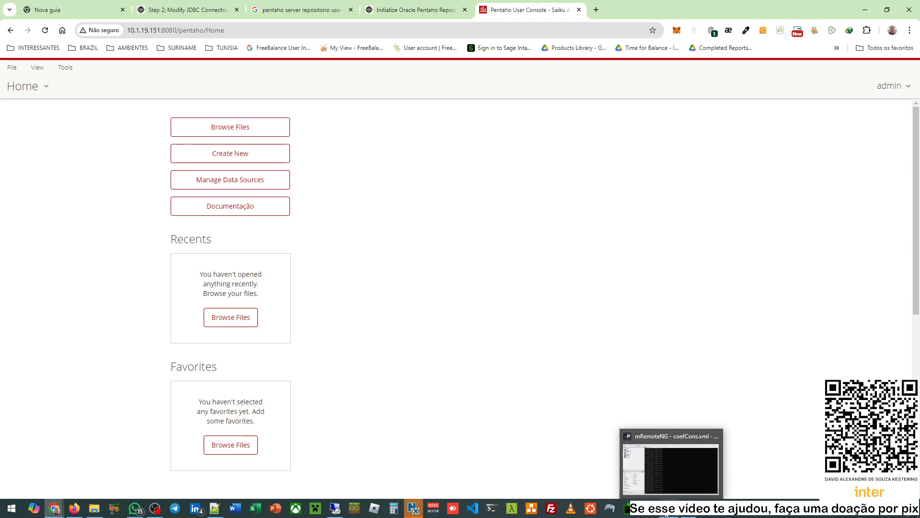
click(688, 514)
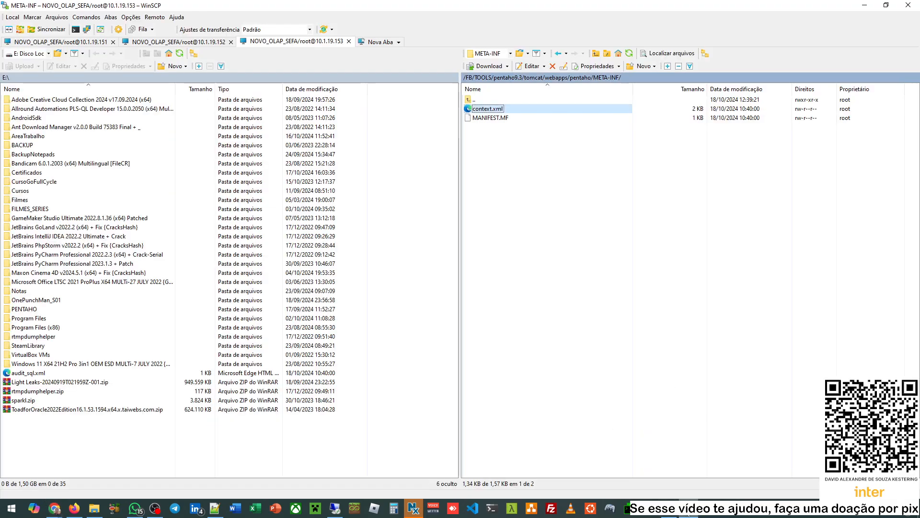
click(175, 44)
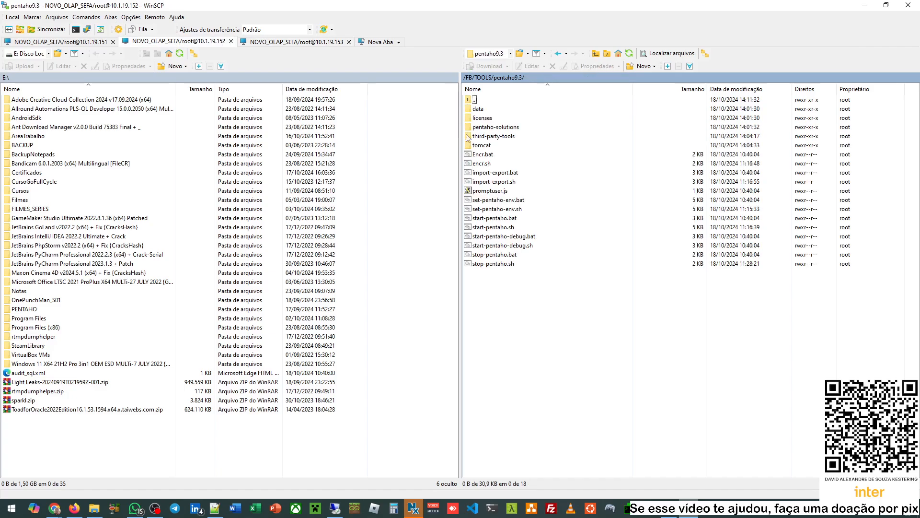
double_click(501, 128)
double_click(505, 127)
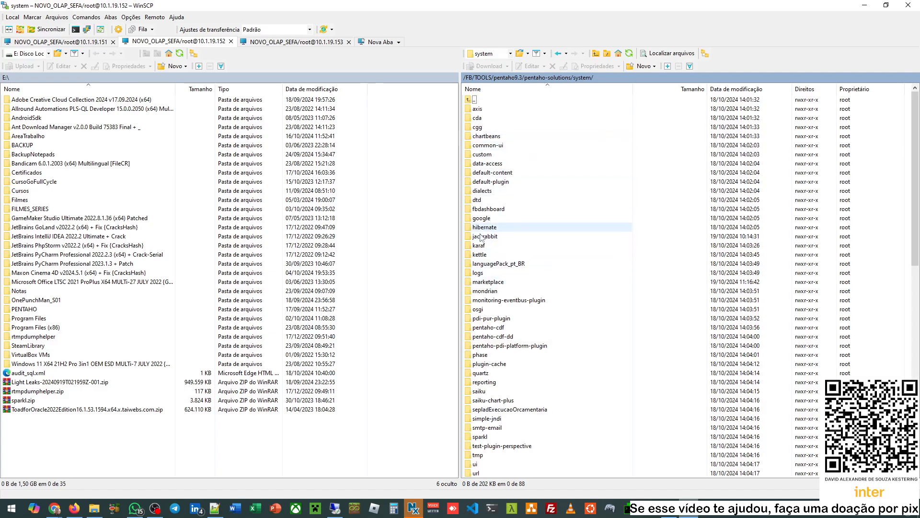
double_click(483, 236)
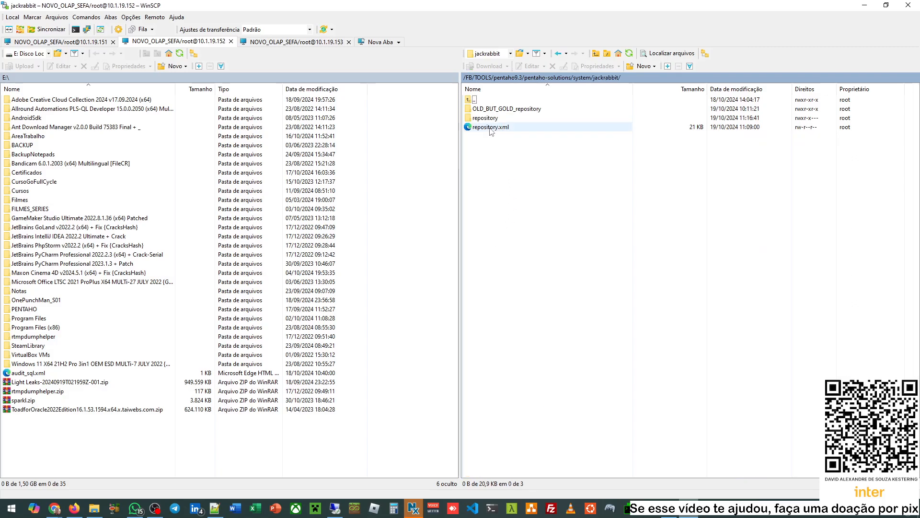
- Edit repository.xml in Notepad++
right_click(491, 129)
mouse_move(578, 146)
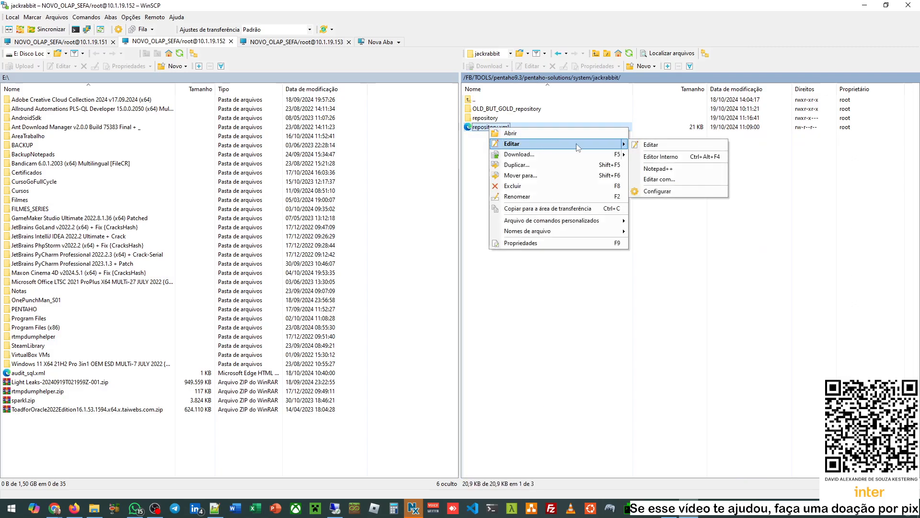
click(669, 171)
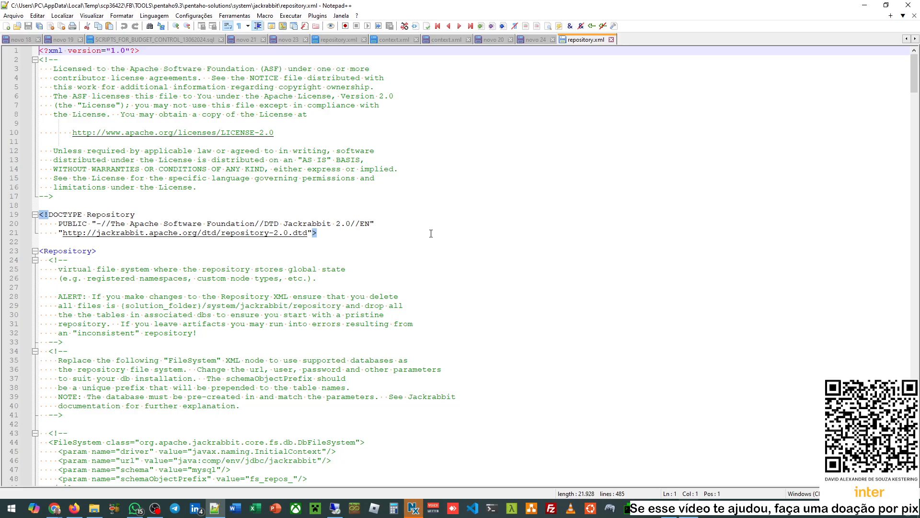
- Scroll to the Cluster block and select its id to confirm it reads node2
scroll(431, 233, down, 17)
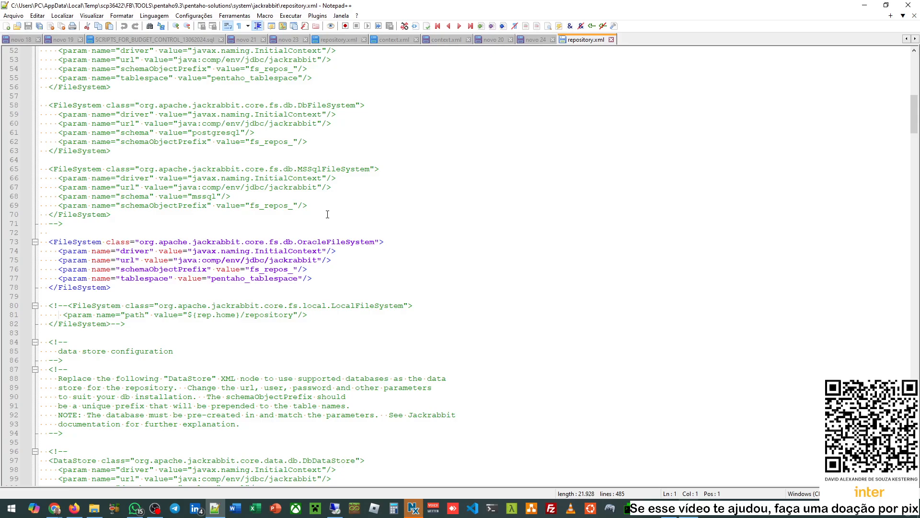
scroll(328, 214, down, 20)
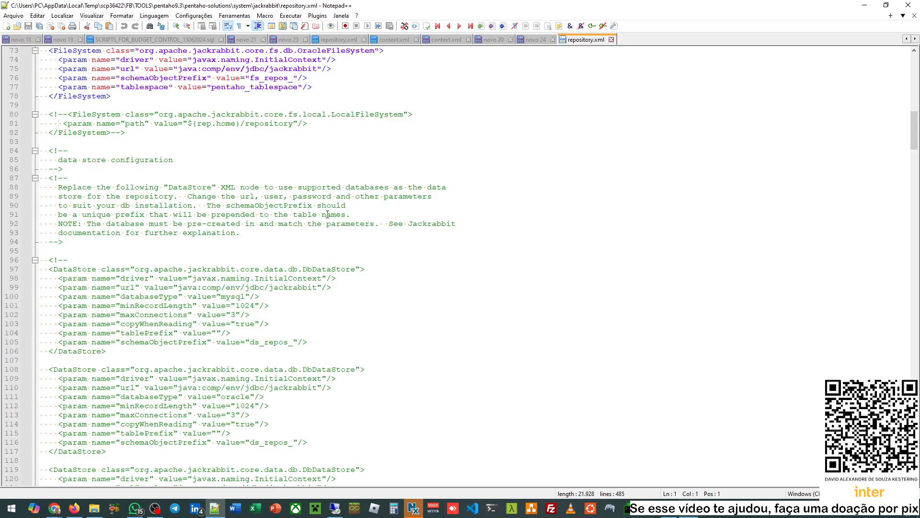
scroll(327, 214, down, 20)
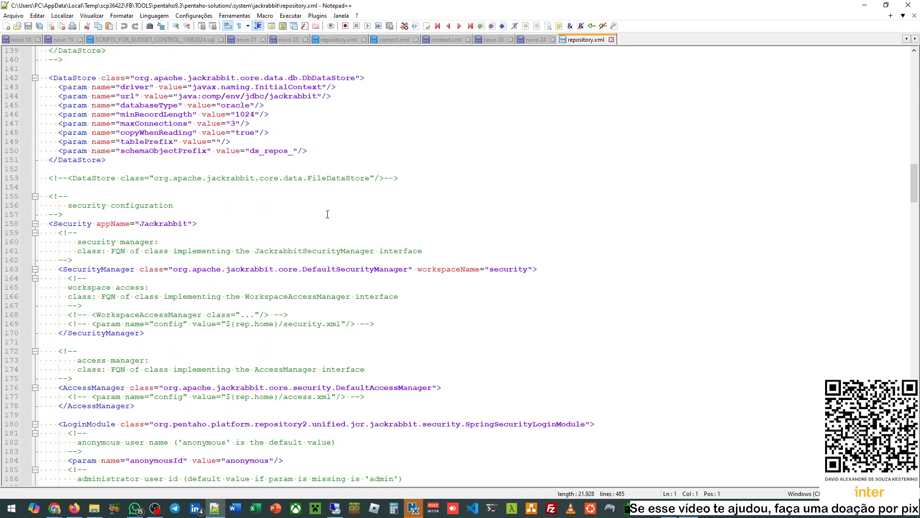
scroll(328, 214, down, 20)
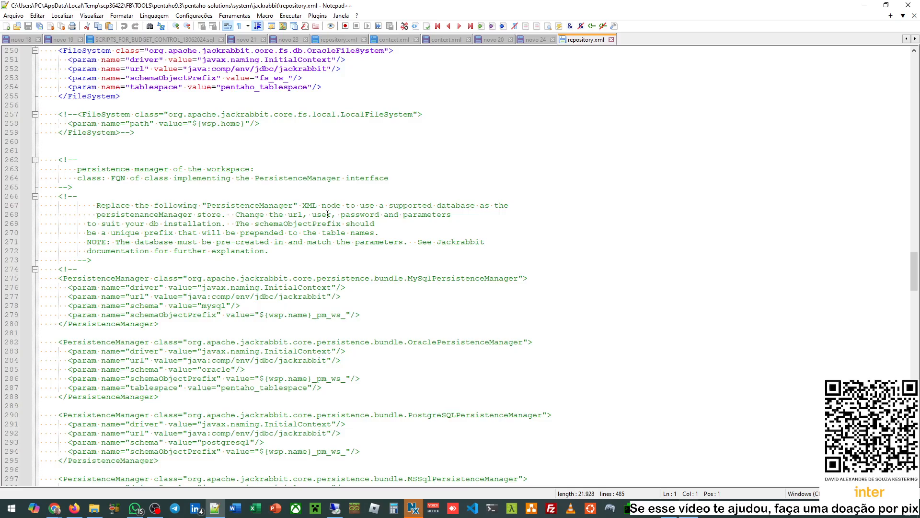
scroll(327, 214, down, 20)
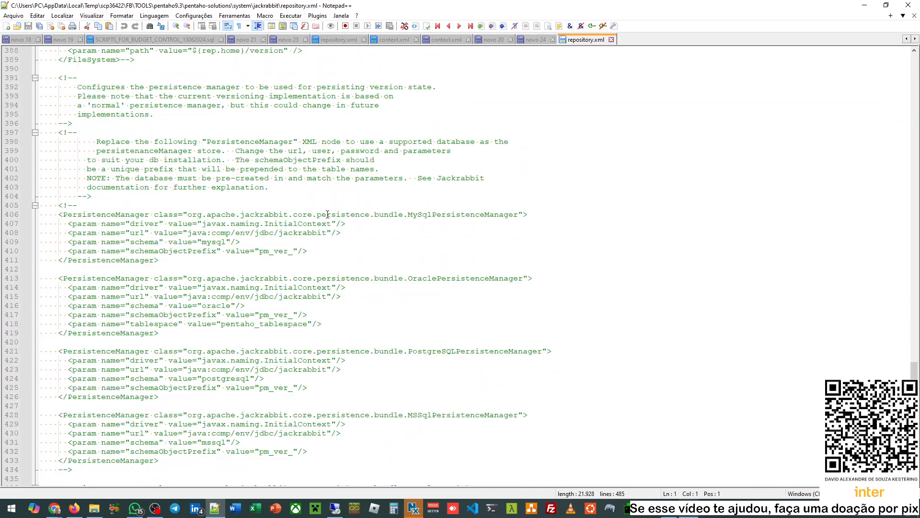
scroll(327, 215, up, 6)
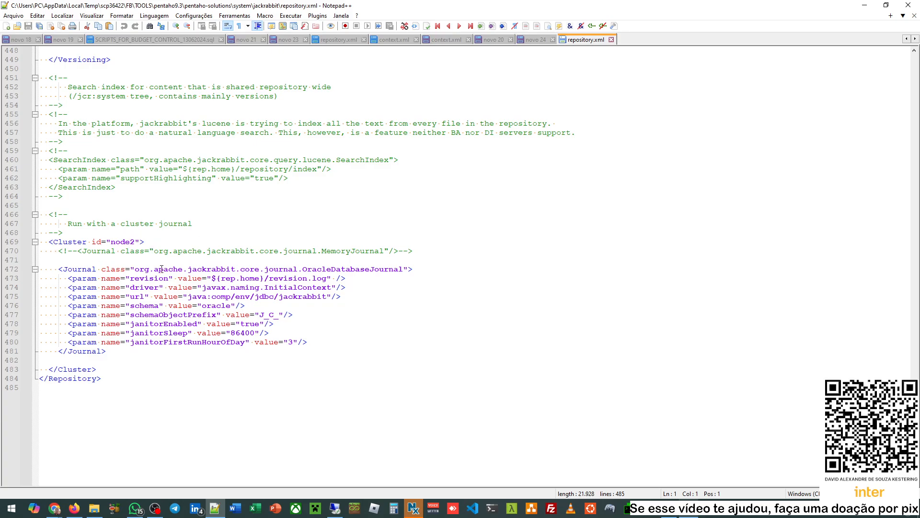
double_click(125, 242)
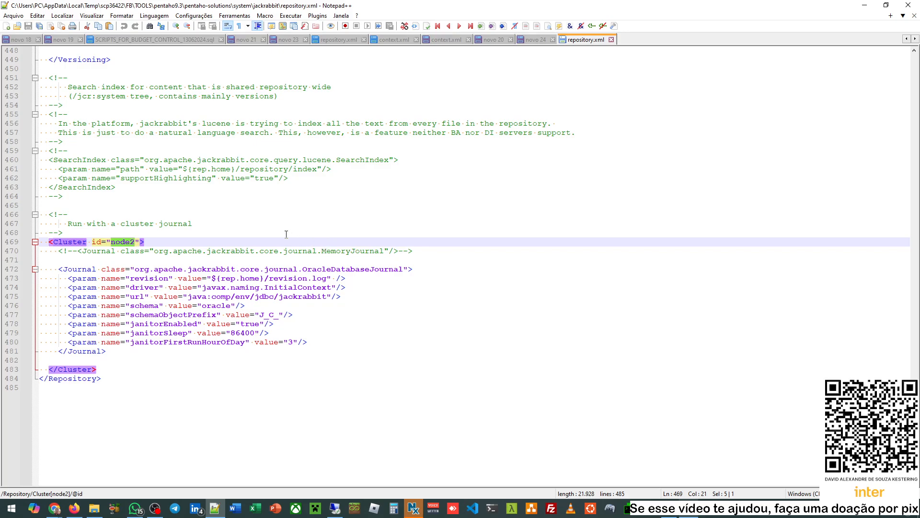
click(148, 231)
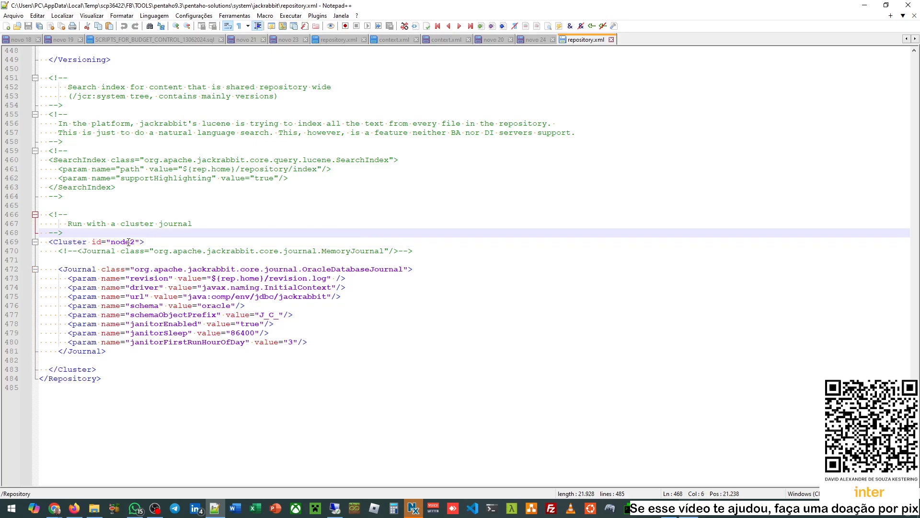
double_click(128, 241)
click(192, 245)
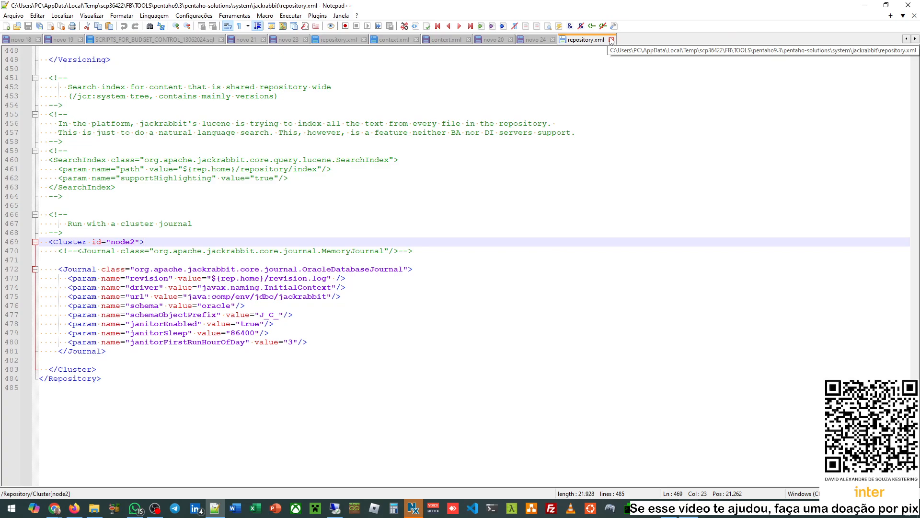
double_click(123, 243)
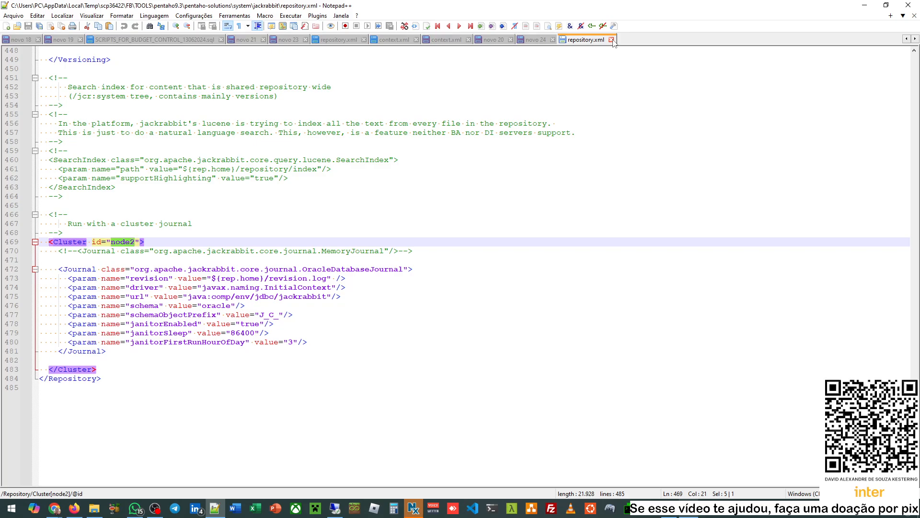
- Close repository.xml and minimize Notepad++ to return to WinSCP
click(611, 39)
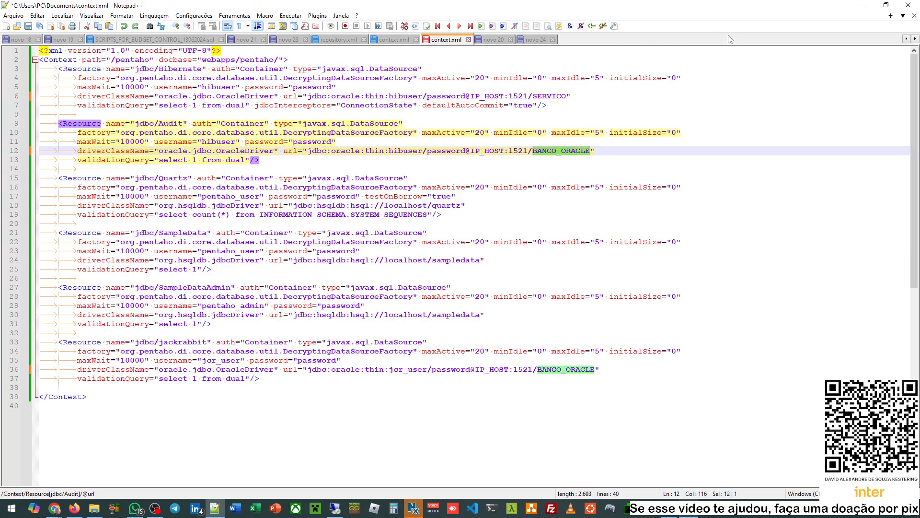
click(862, 4)
click(609, 173)
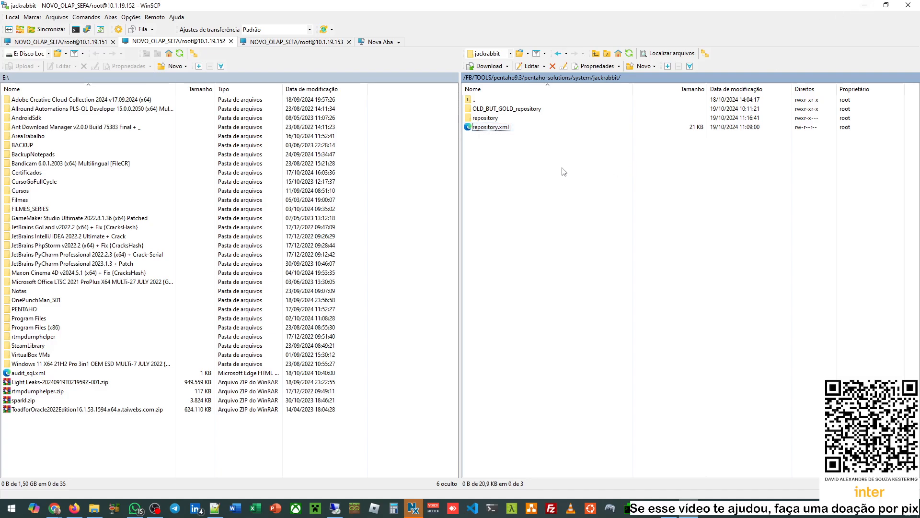
- Open an SSH session to server-olap-02 and change into /FB/TOOLS/pentaho
click(865, 5)
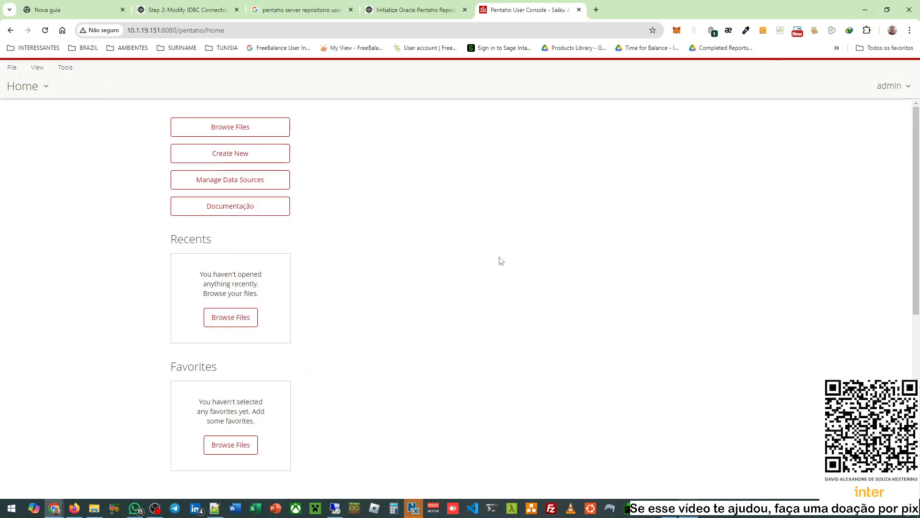
click(649, 508)
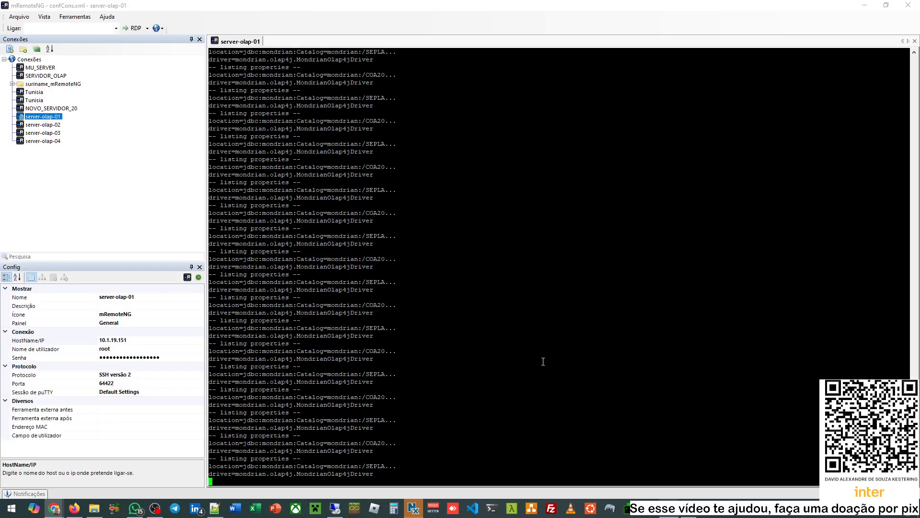
double_click(43, 125)
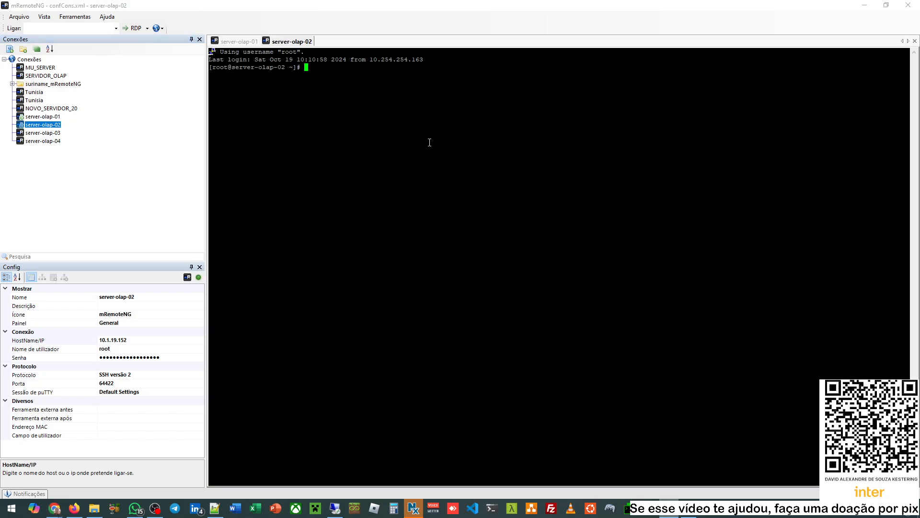
text(cd /FB/TOOLS/)
key(Return)
text(ll)
key(Return)
text(c)
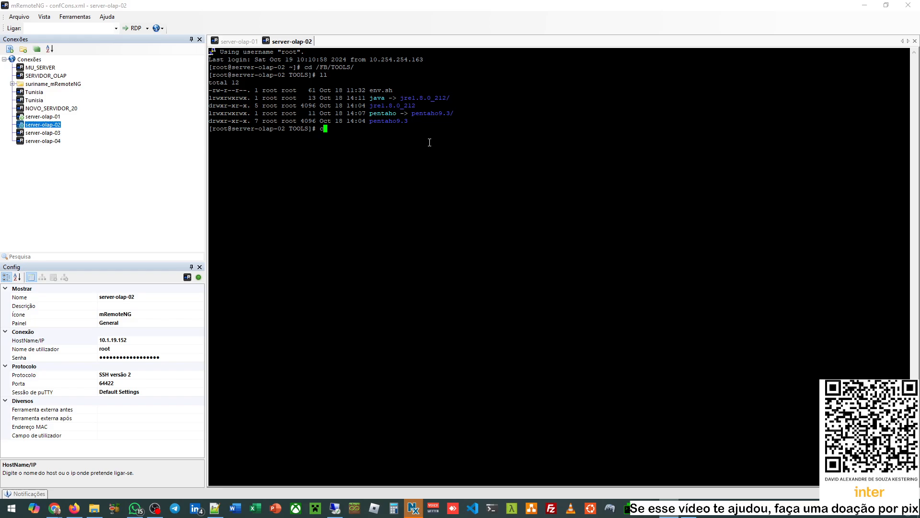
text(d pentaho)
key(Return)
text(ll)
key(Return)
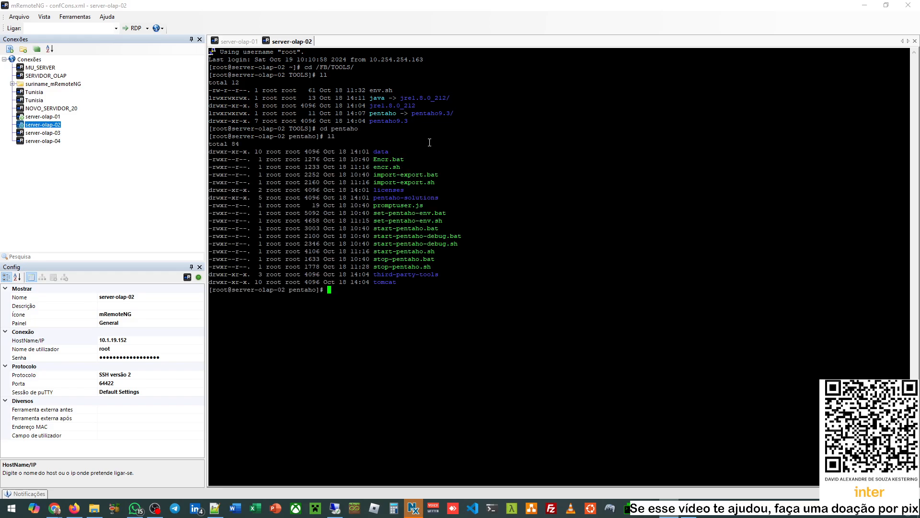
- Run ./start-pentaho.sh and follow tomcat/logs/catalina.out until startup completes
text(./start-pentaho.sh)
key(Return)
text(tail -f tomcat/logs/catalina.out)
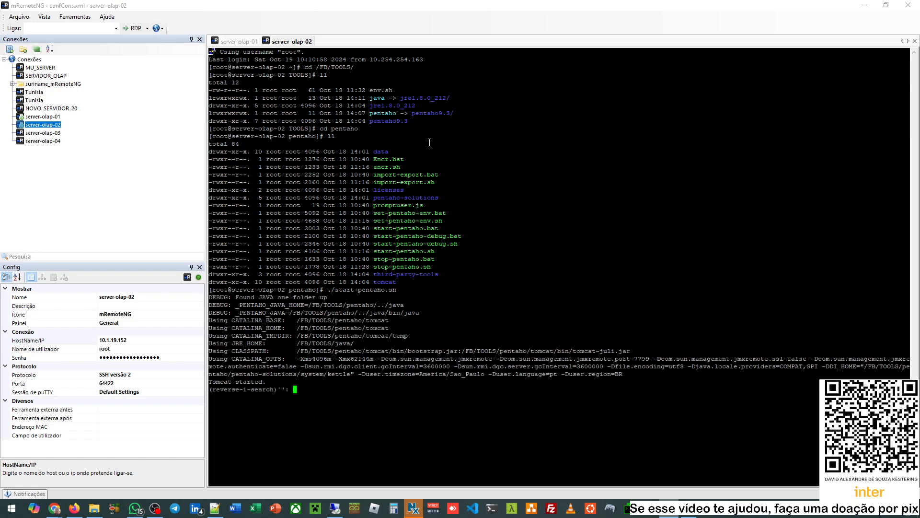
key(Return)
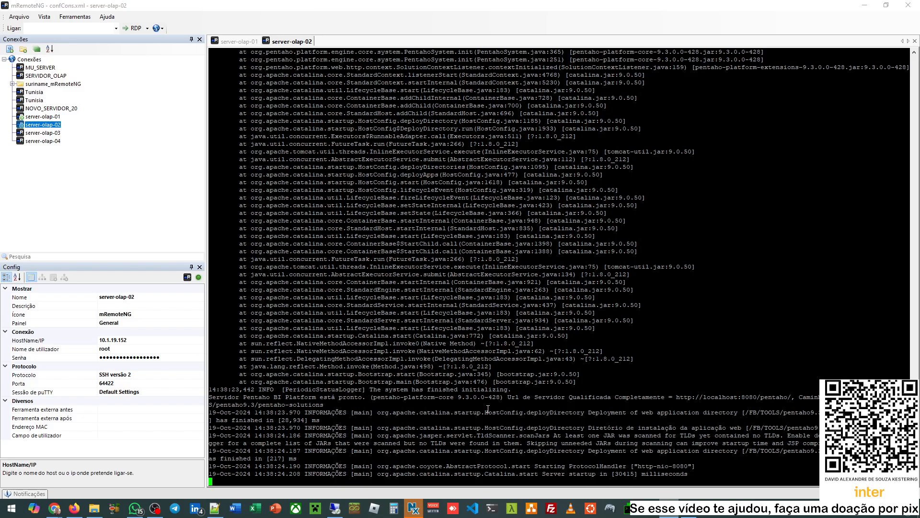
scroll(340, 211, up, 10)
- Load the Pentaho console for 10.1.19.152 in a new browser tab
mouse_move(54, 509)
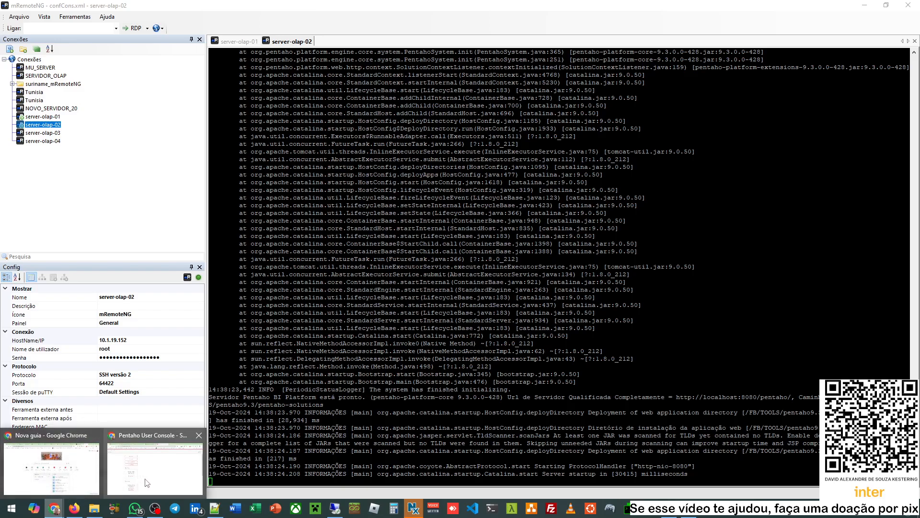
click(144, 463)
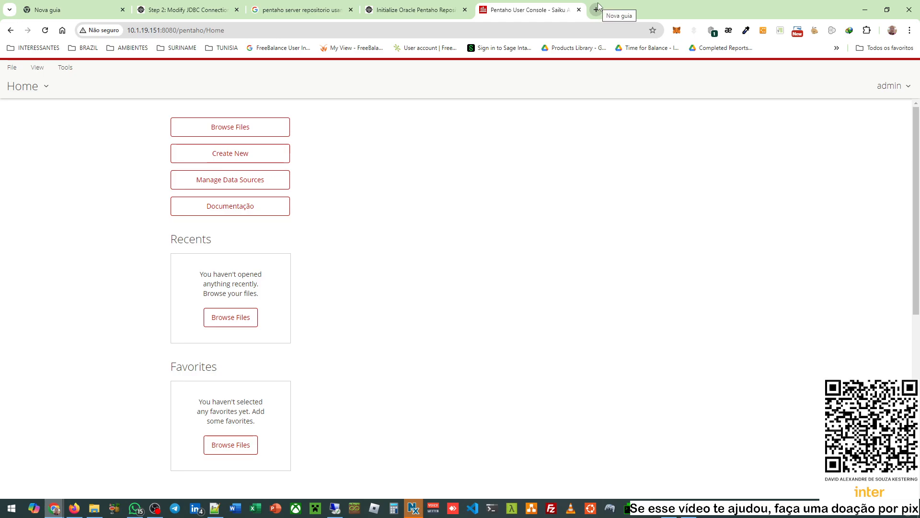
click(598, 6)
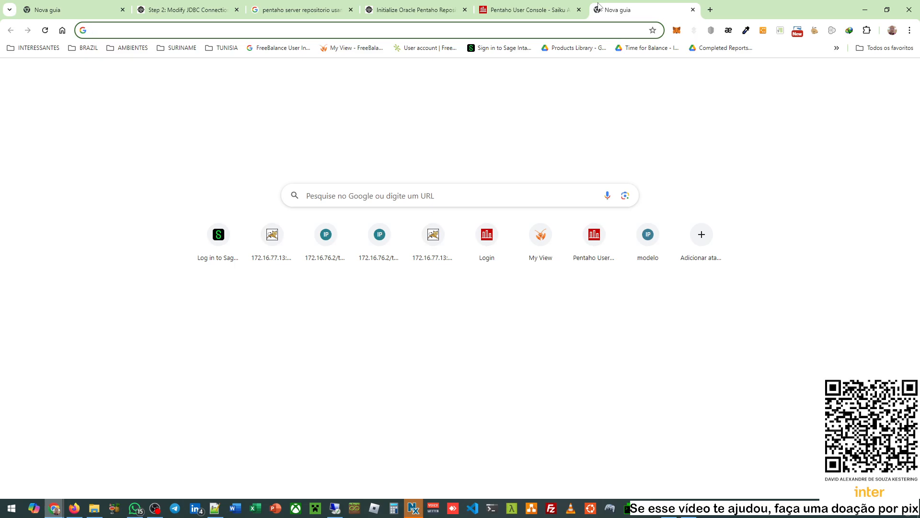
text(10.1.19.)
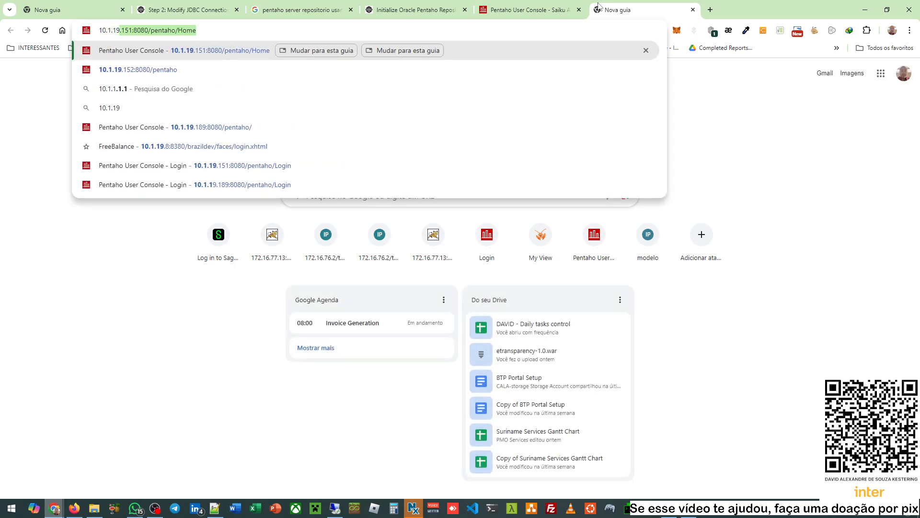
text(152)
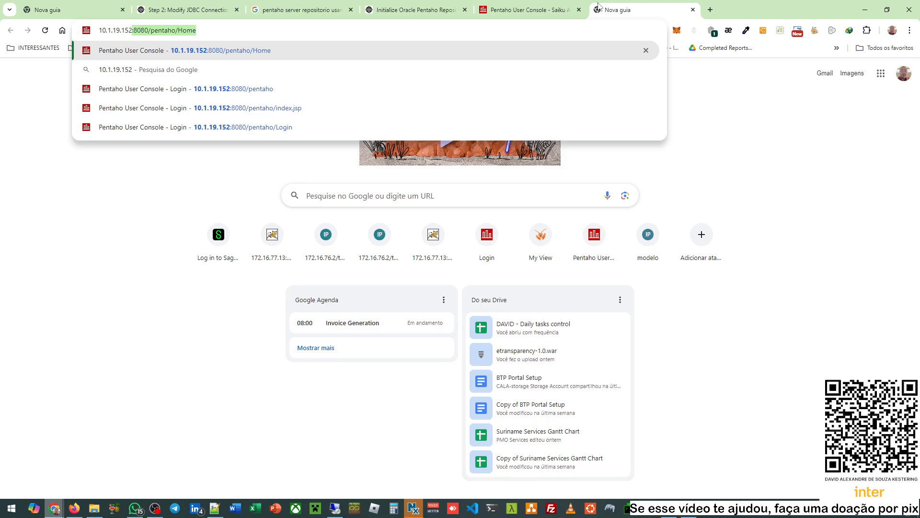
key(Return)
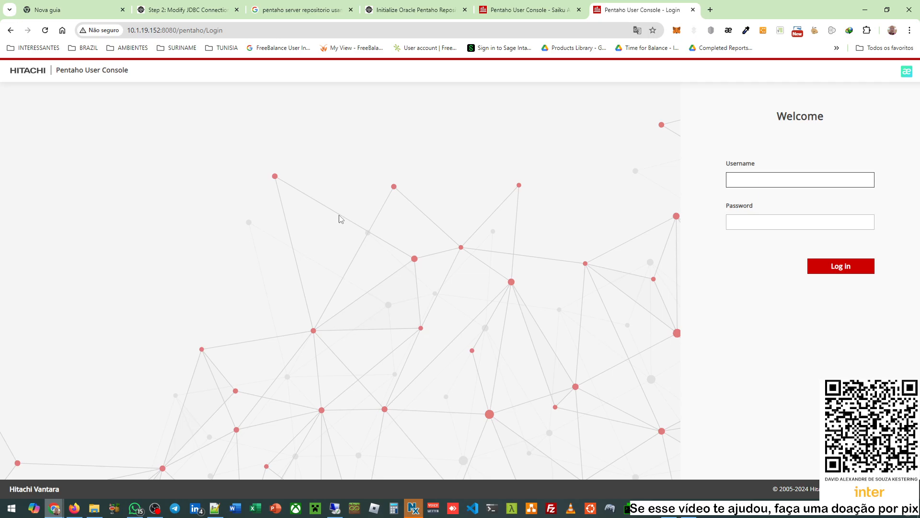
- Log in as admin with its password and dismiss the password-breach warning
click(768, 180)
text(admin)
key(Tab)
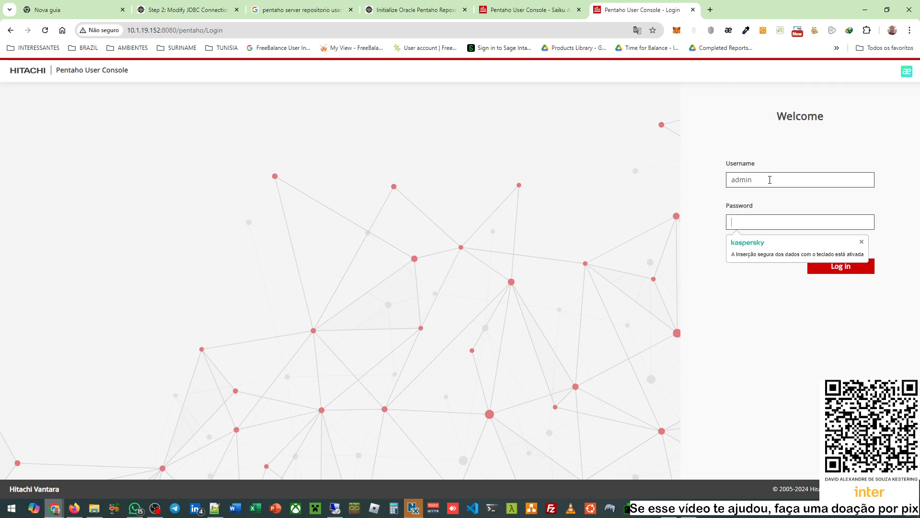
text(passwo)
key(BackSpace)
key(BackSpace)
key(BackSpace)
key(BackSpace)
key(BackSpace)
text(password)
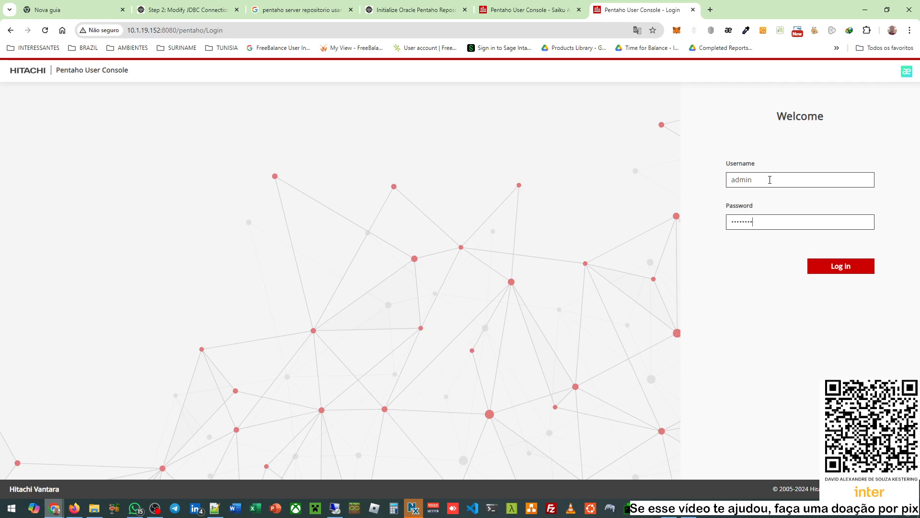
key(Return)
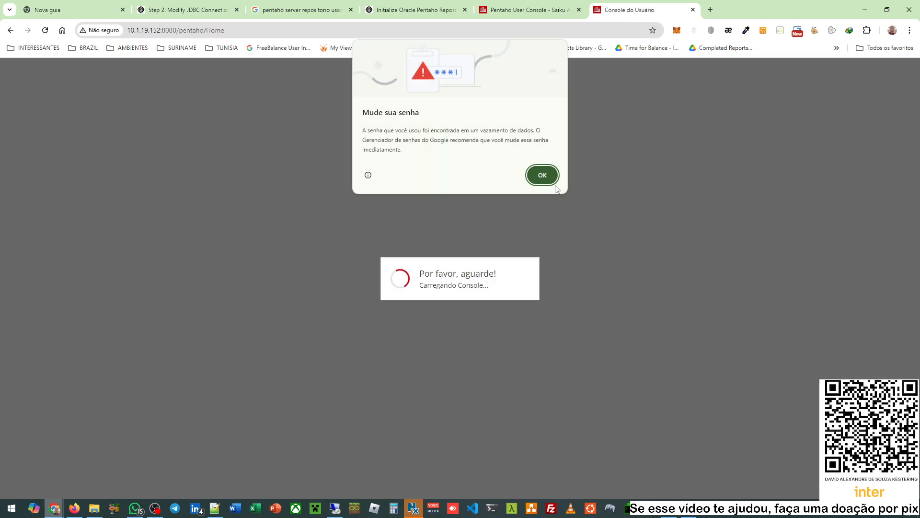
click(533, 177)
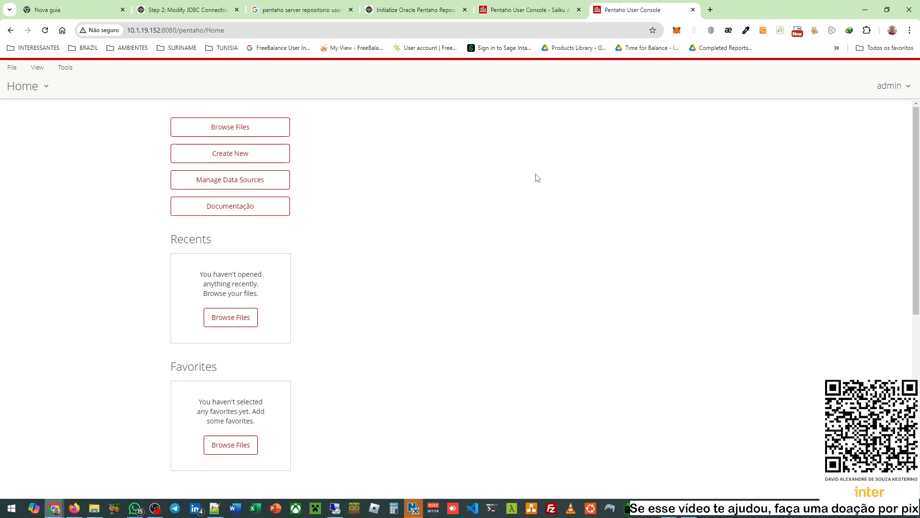
- On node 2, glance at Manage Data Sources, then switch to the Schedules perspective
click(243, 186)
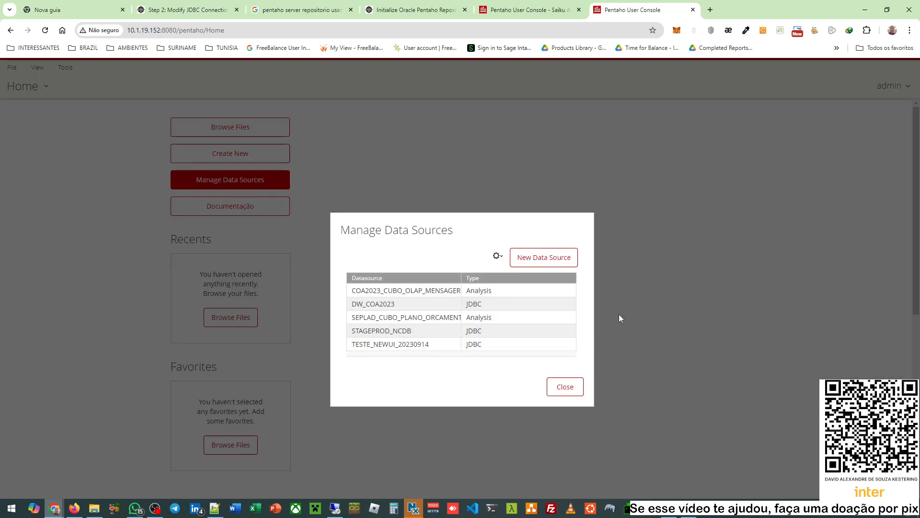
click(550, 397)
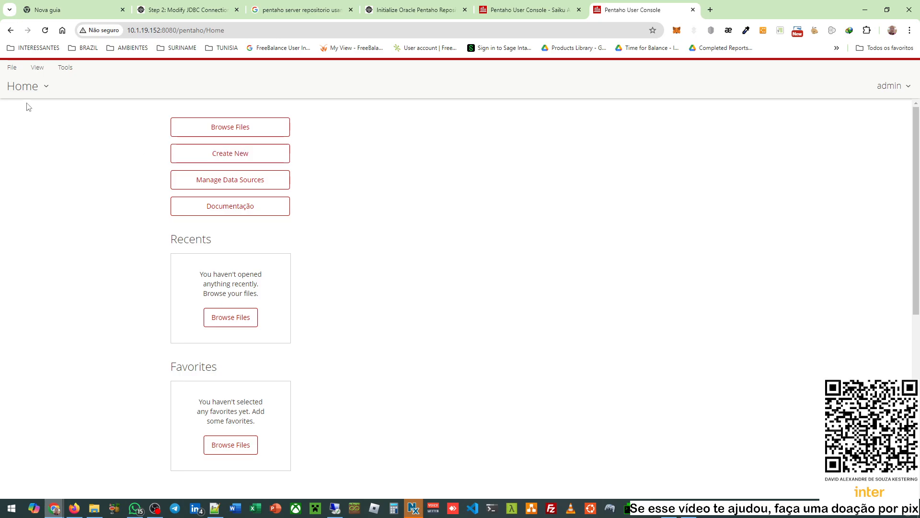
click(27, 86)
click(30, 175)
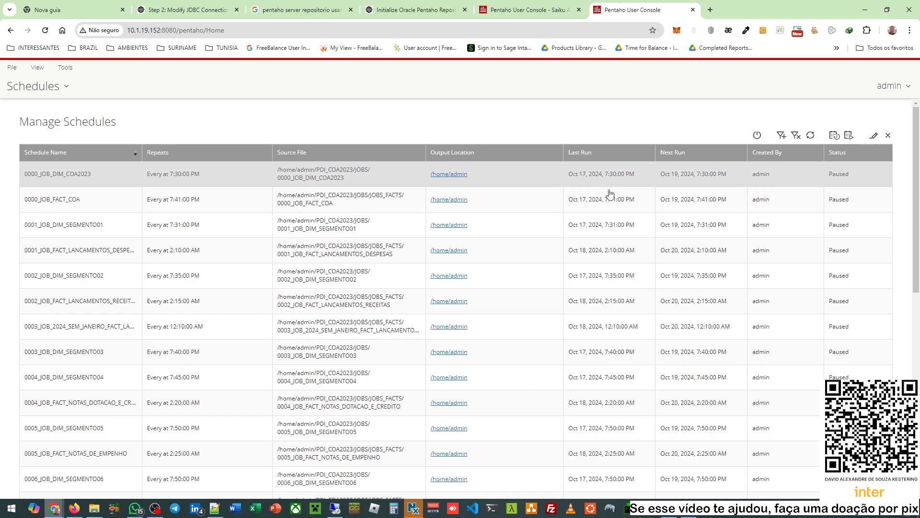
- Show Schedules on the .151 tab and compare it against the .152 schedule list
click(527, 10)
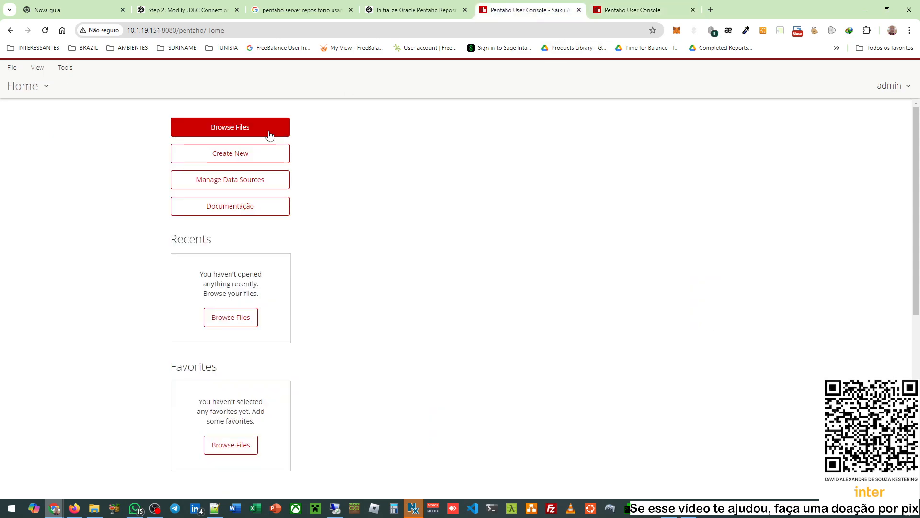
click(37, 84)
click(33, 175)
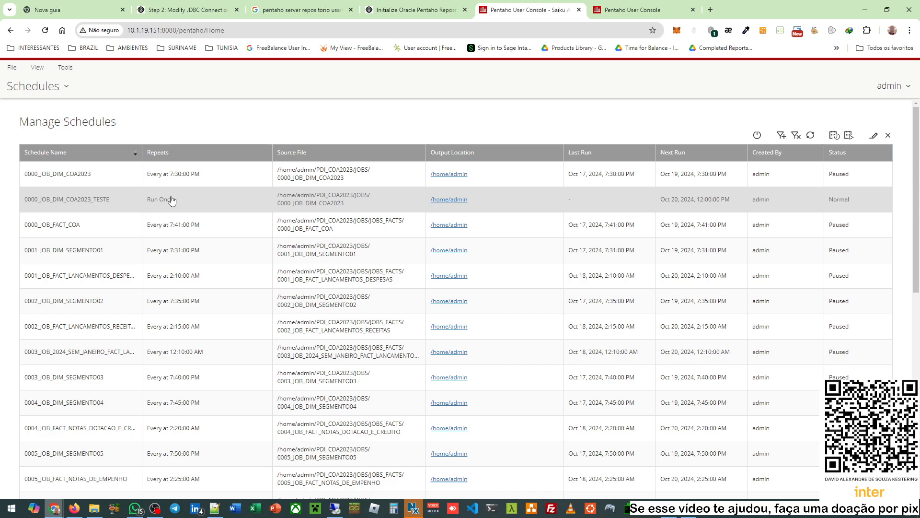
click(616, 10)
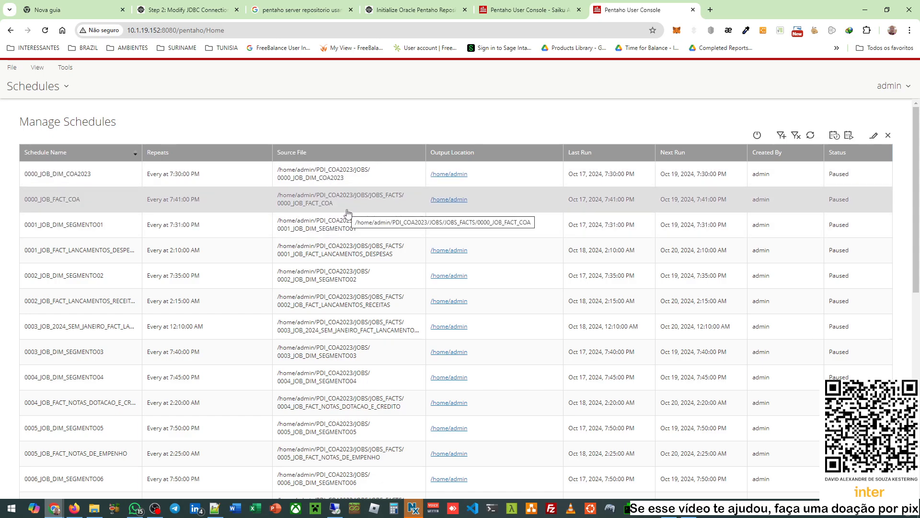
click(569, 8)
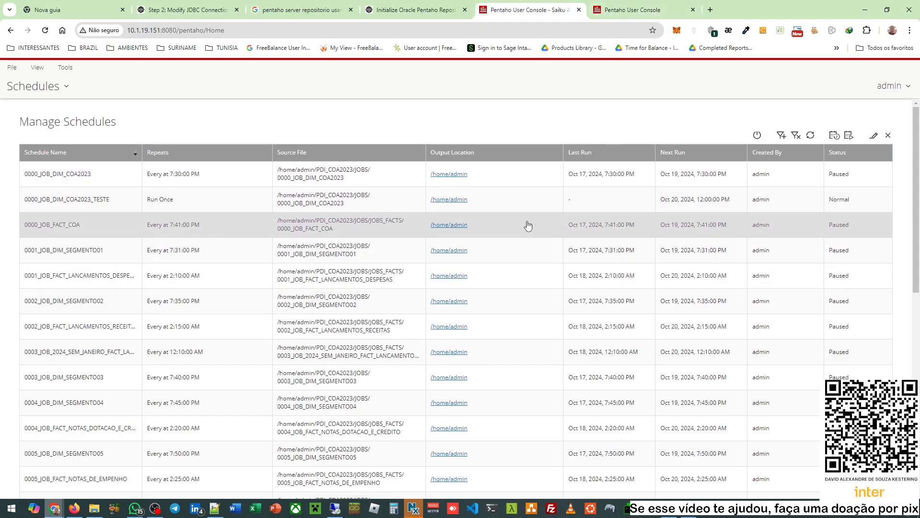
click(601, 7)
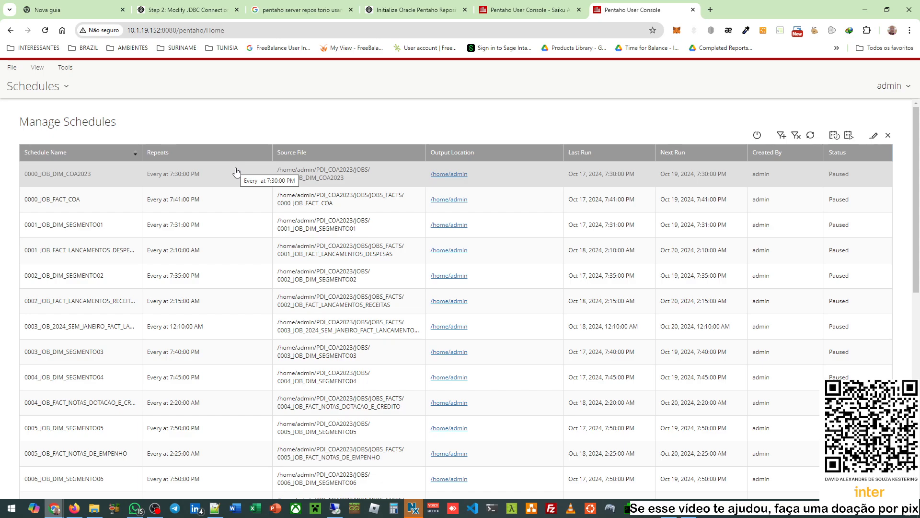
- View the last schedules page, select PentahoSystemVersionCheck, then return to page one
scroll(741, 236, down, 9)
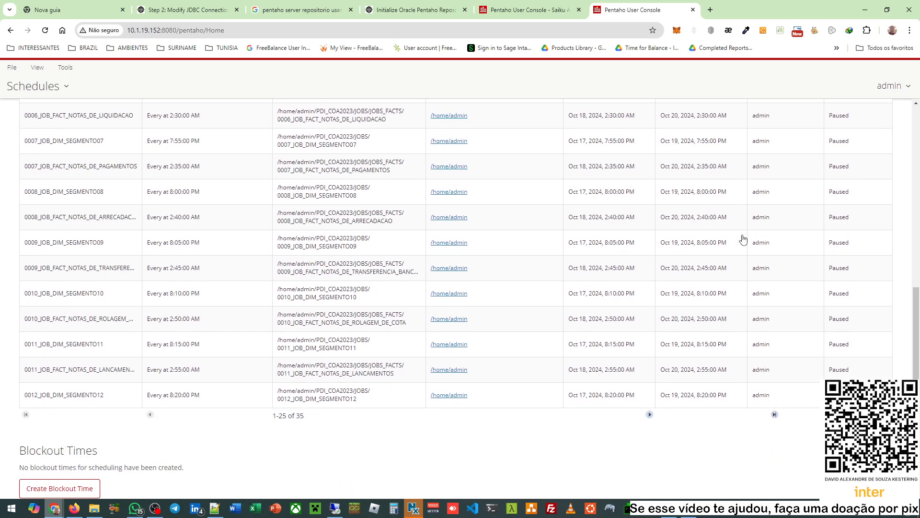
click(775, 376)
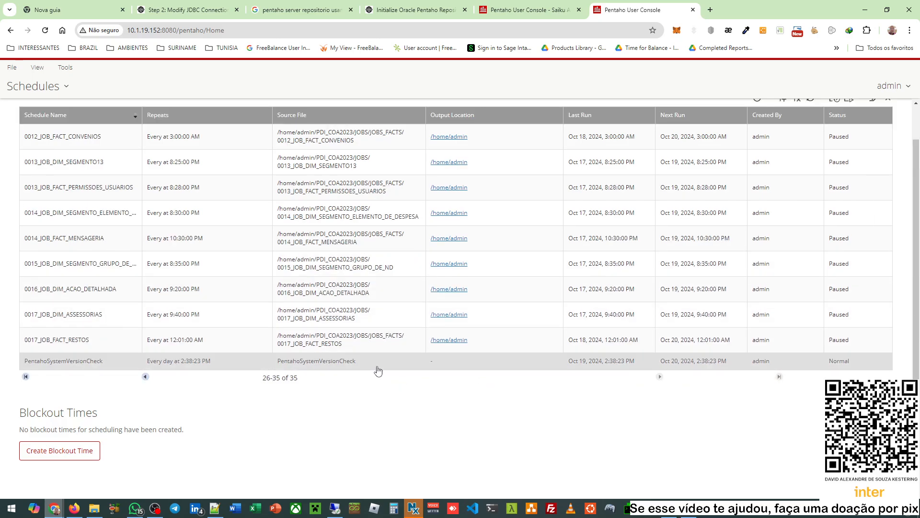
click(70, 367)
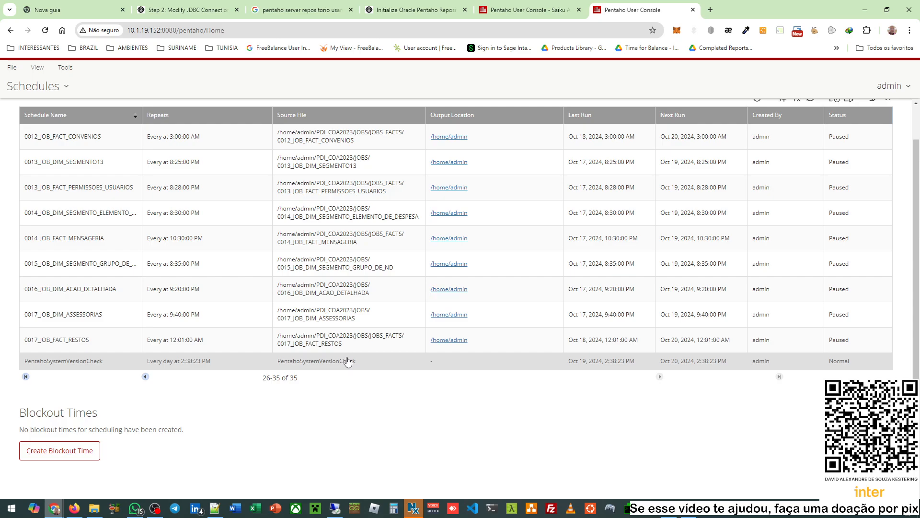
scroll(348, 362, up, 1)
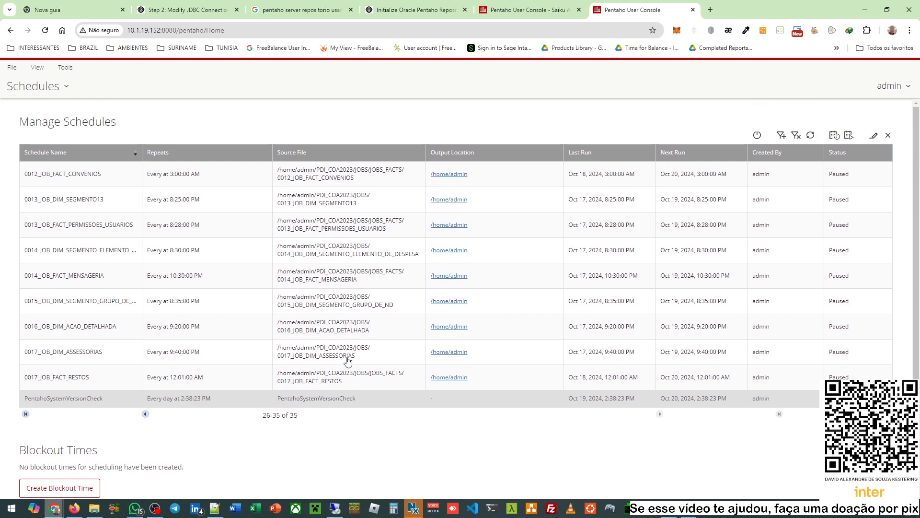
click(30, 416)
click(51, 87)
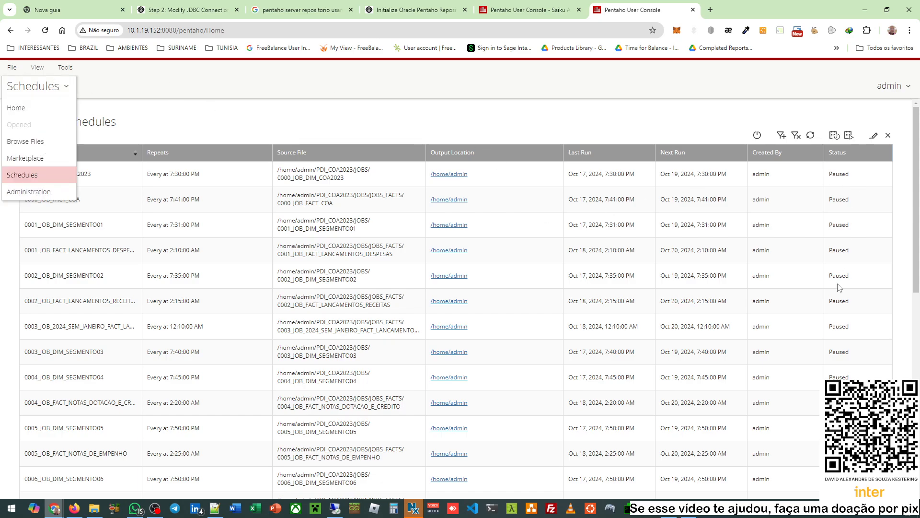
- Switch to the .151 tab and open its Administration page
click(356, 113)
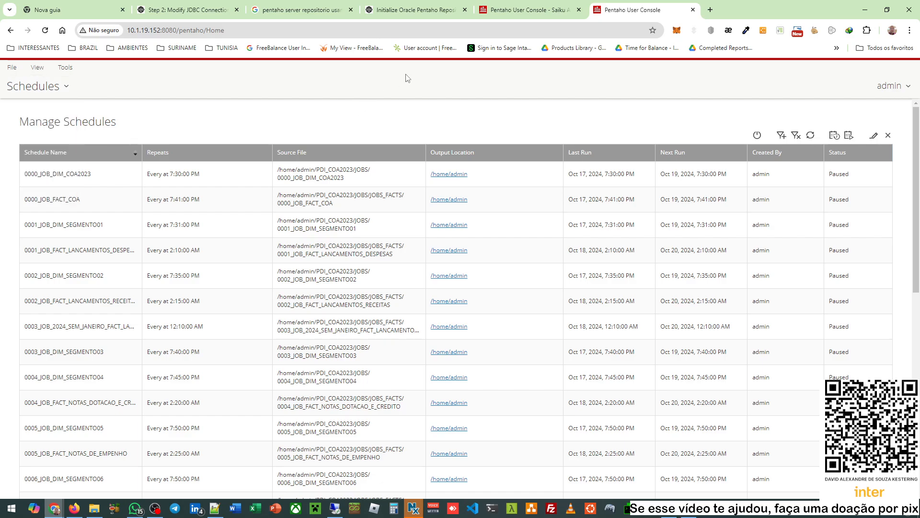
click(528, 10)
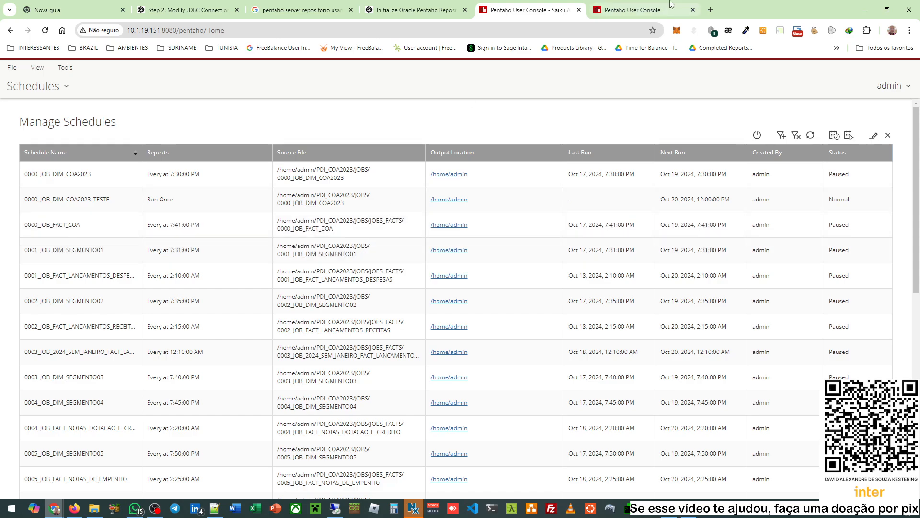
mouse_move(670, 4)
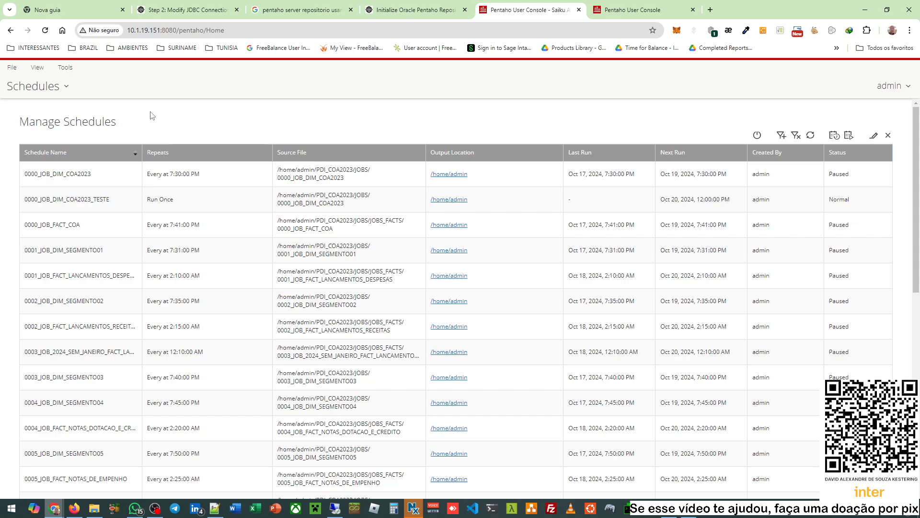
click(42, 91)
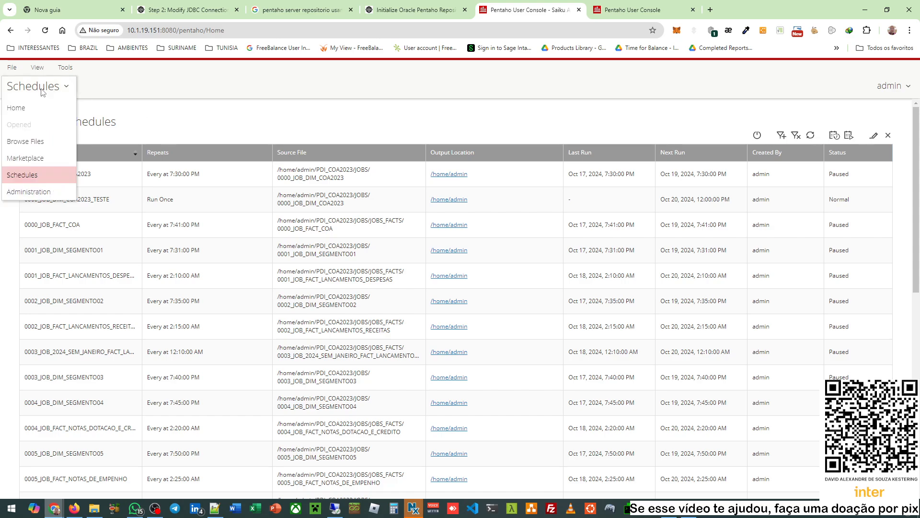
click(44, 193)
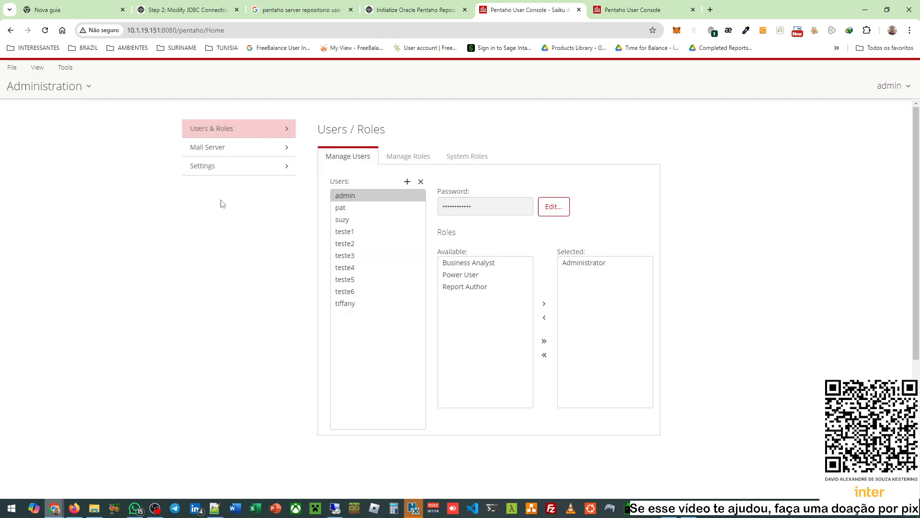
- Open the Administration page on the .152 server as well
click(628, 10)
click(35, 88)
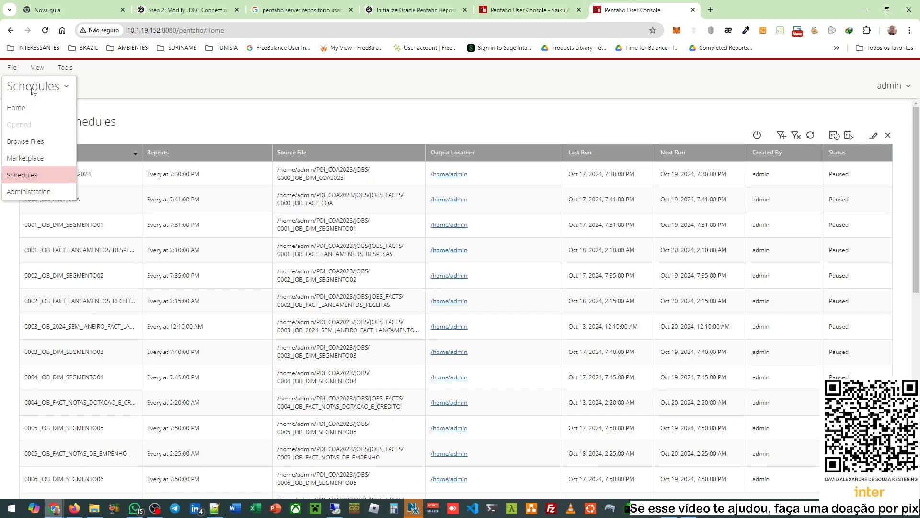
click(45, 193)
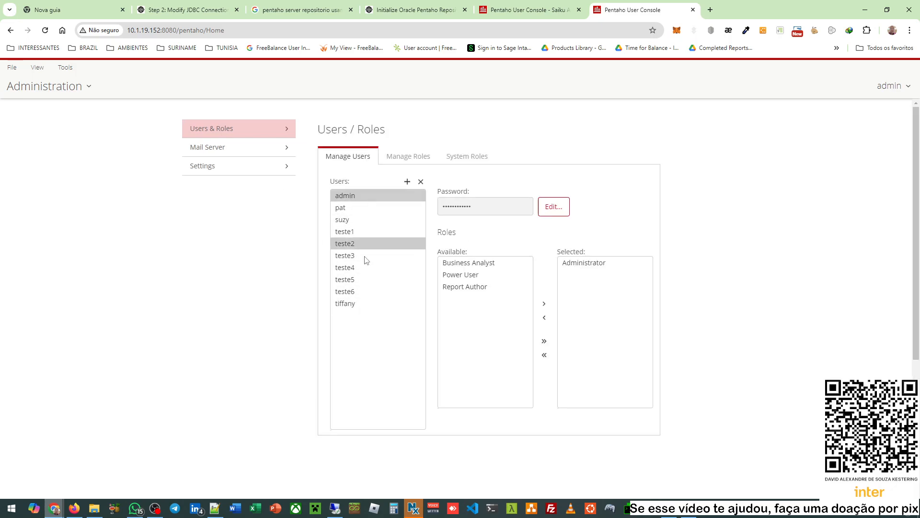
- Toggle between server tabs and highlight .151 in the address bar to confirm the node
click(552, 4)
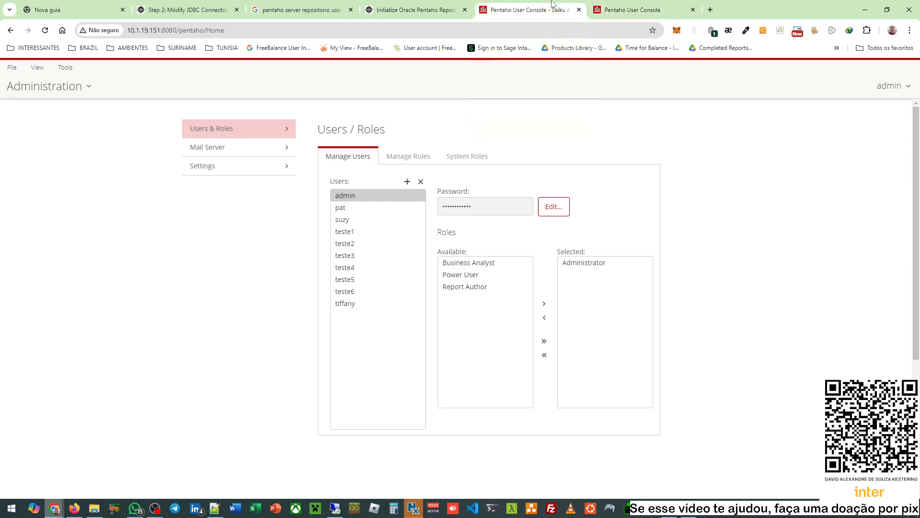
click(612, 4)
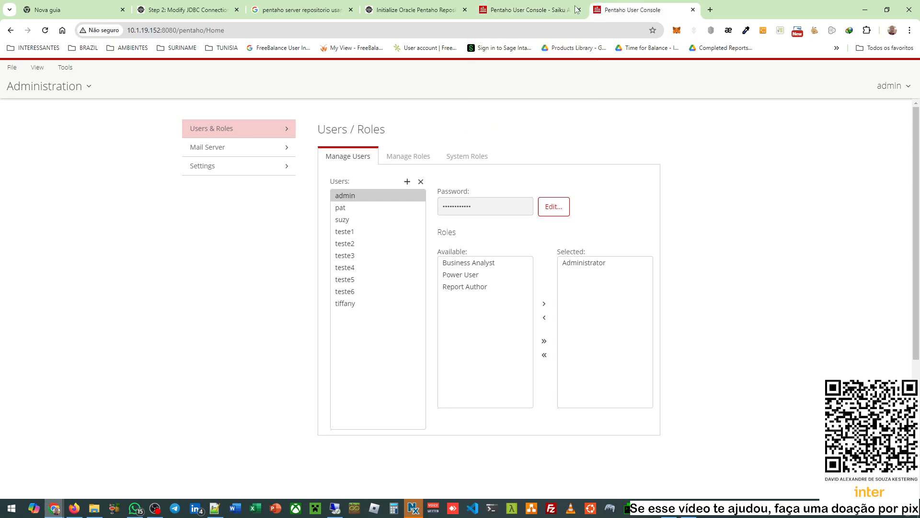
click(139, 29)
click(527, 9)
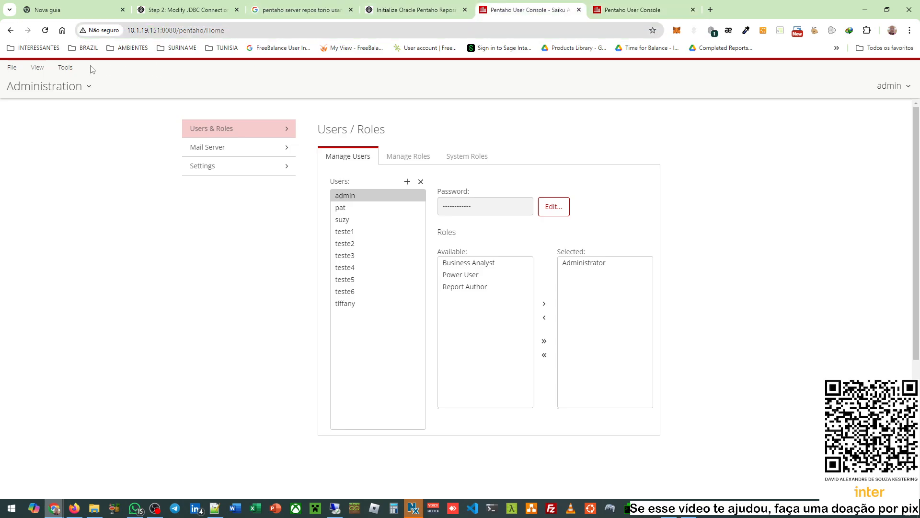
drag(162, 31, 145, 31)
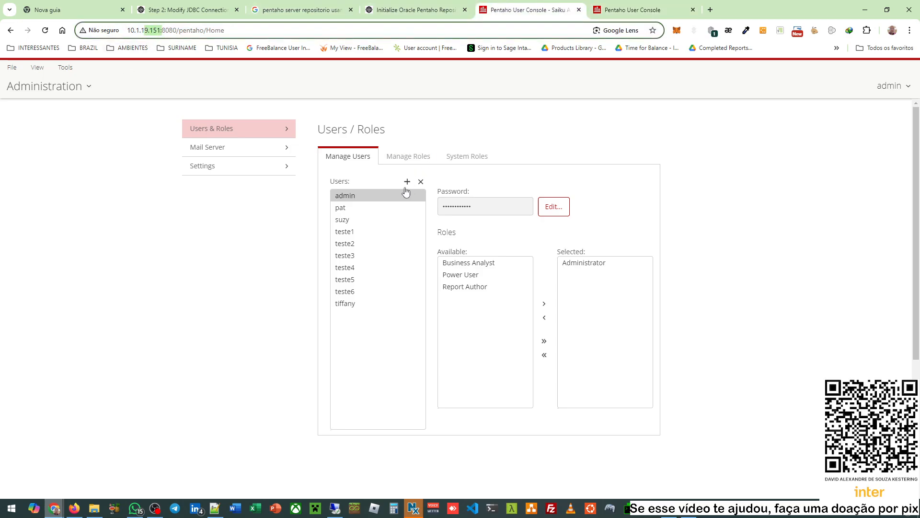
click(270, 293)
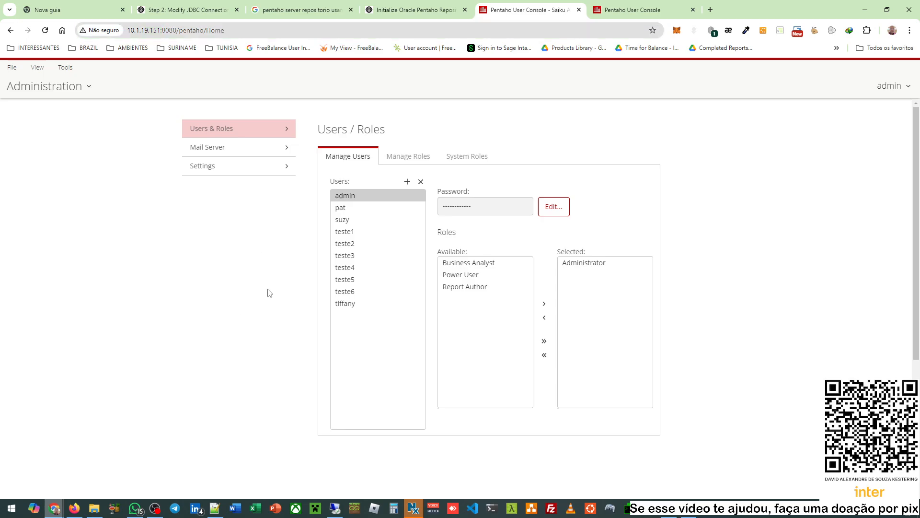
- Add a new user with a confirmed password on the .151 node, then view the .152 user list
click(407, 181)
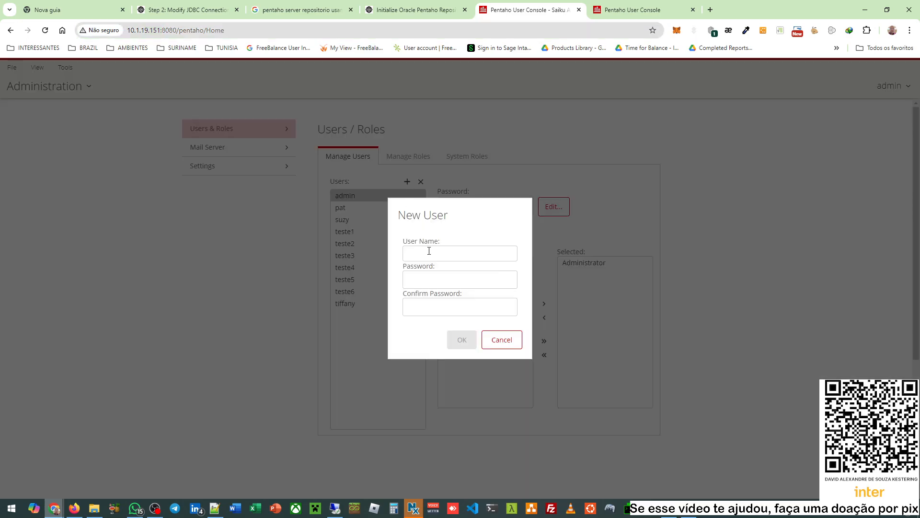
click(434, 251)
text(david)
double_click(433, 251)
click(455, 272)
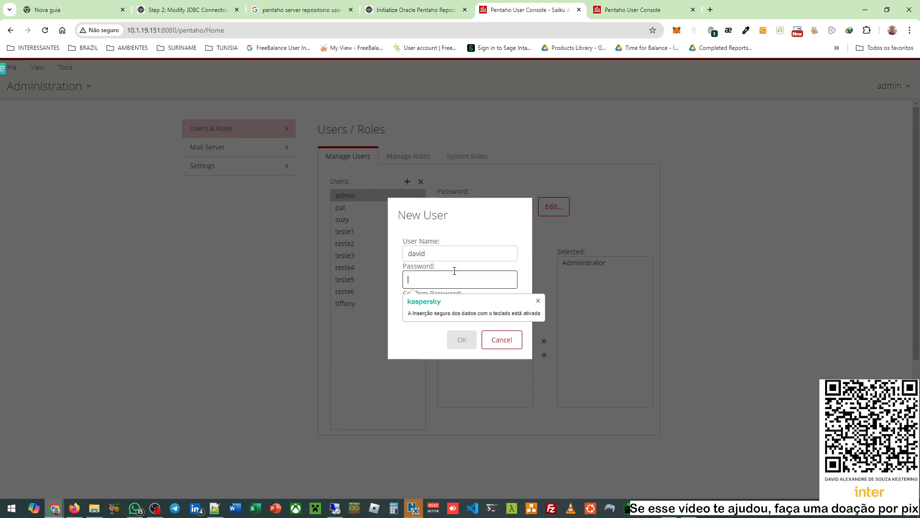
click(490, 307)
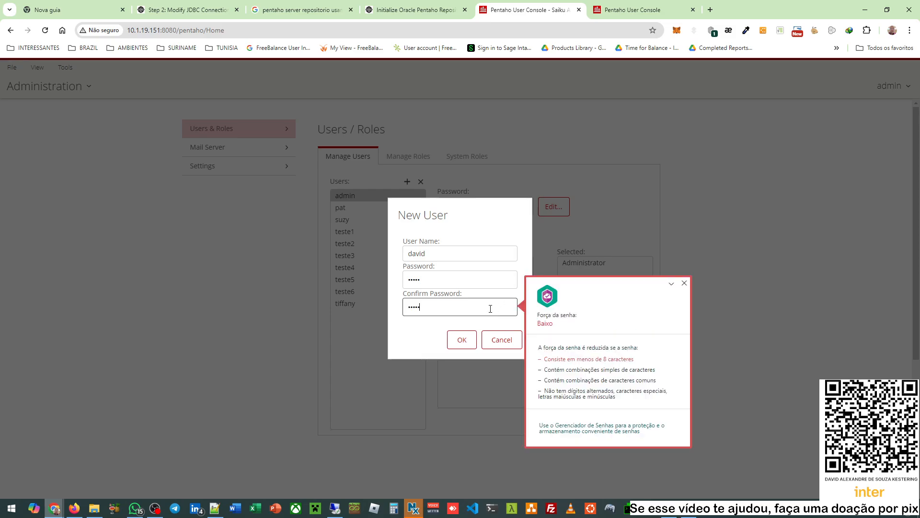
click(463, 340)
click(540, 172)
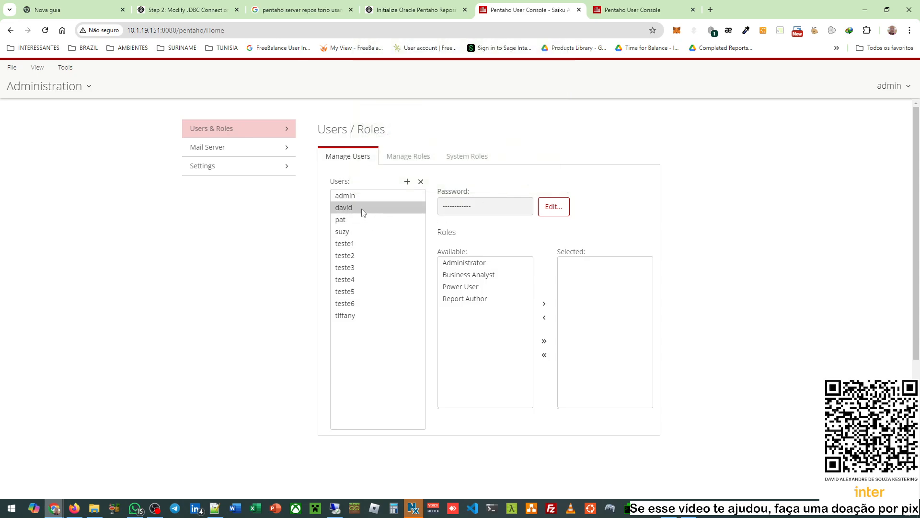
click(597, 6)
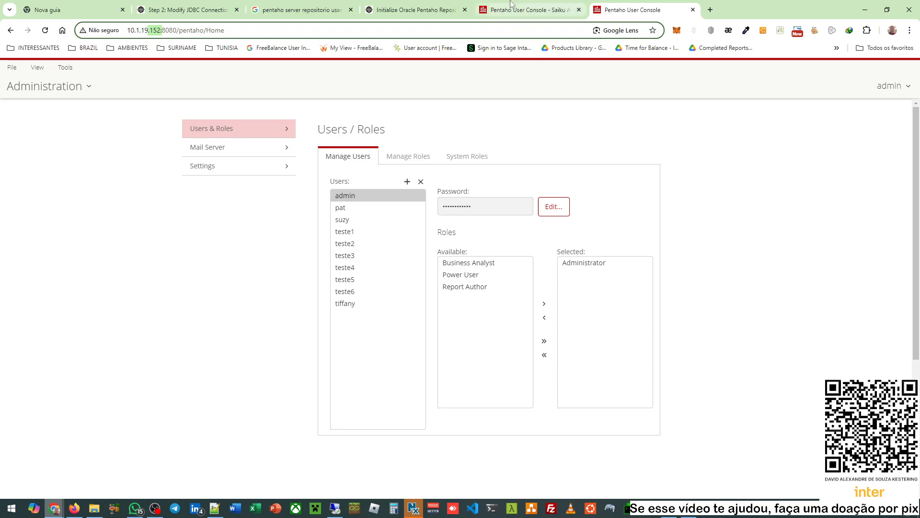
- Assign the Business Analyst role to the new user on the .151 node
mouse_move(522, 4)
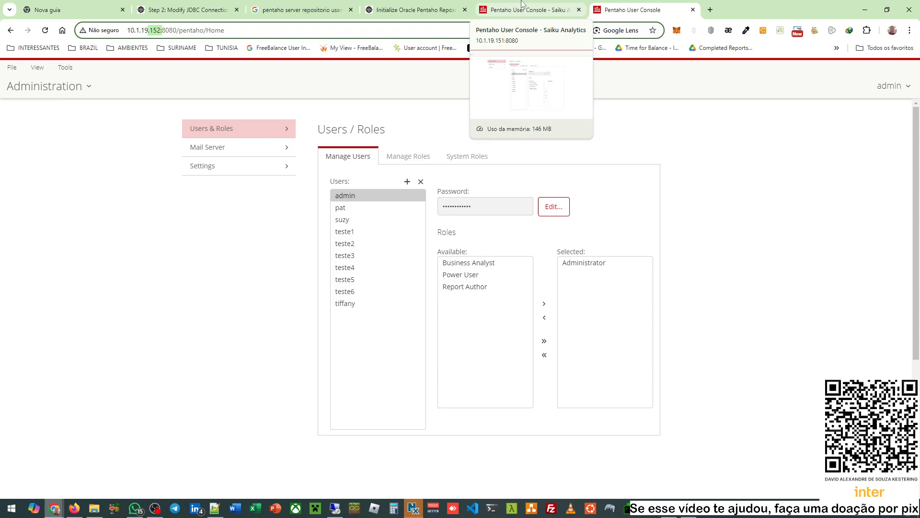
click(400, 157)
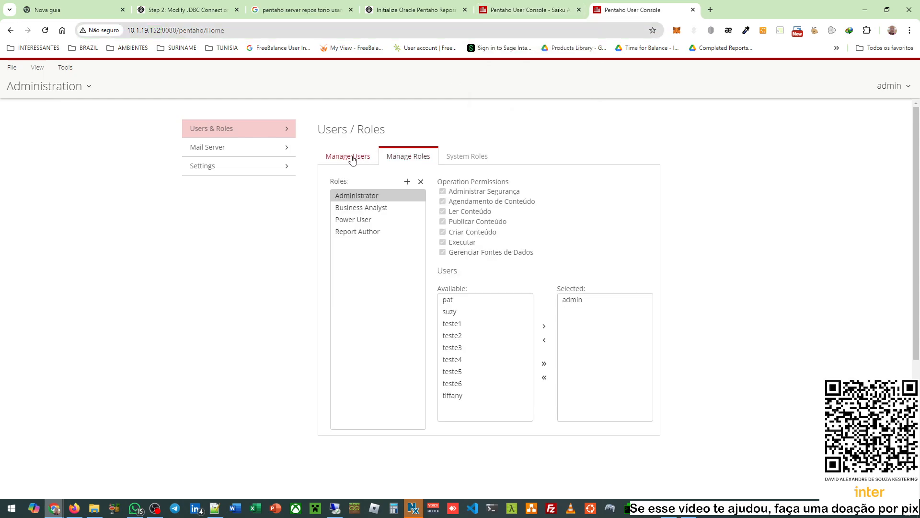
click(348, 160)
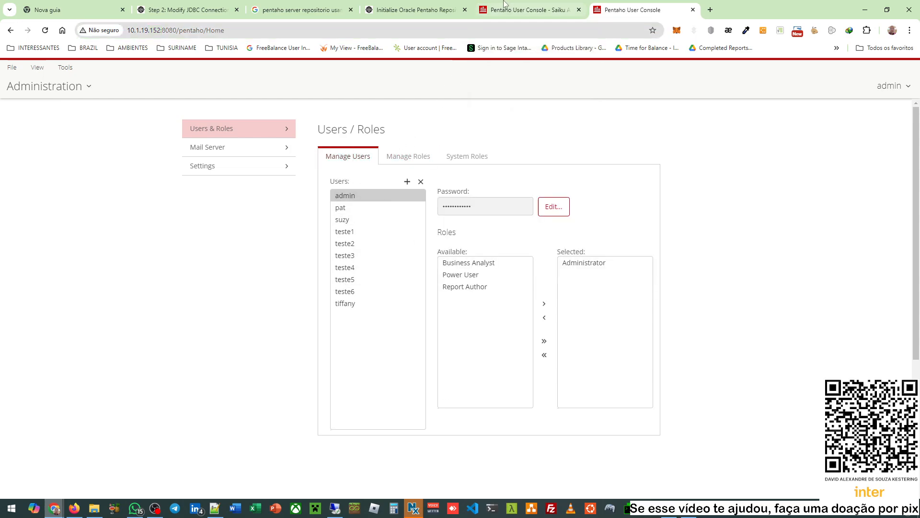
key(ctrl+Page_Up)
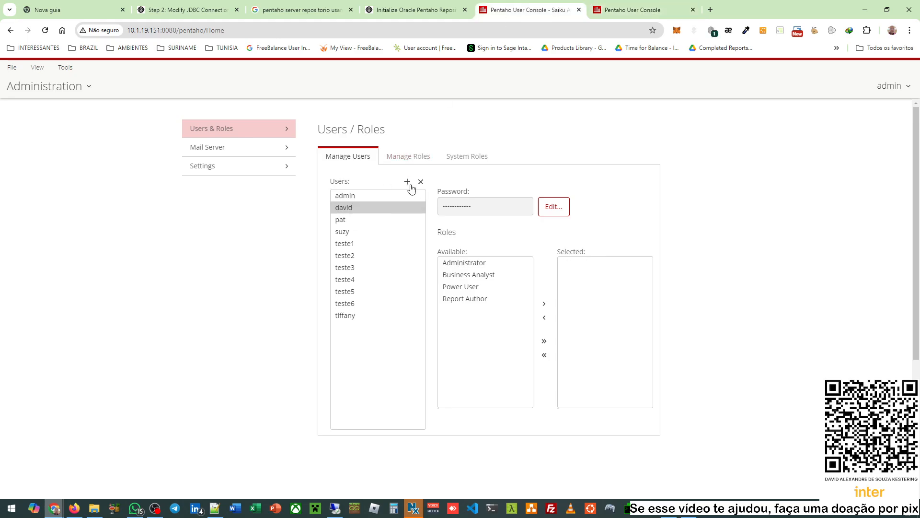
click(472, 275)
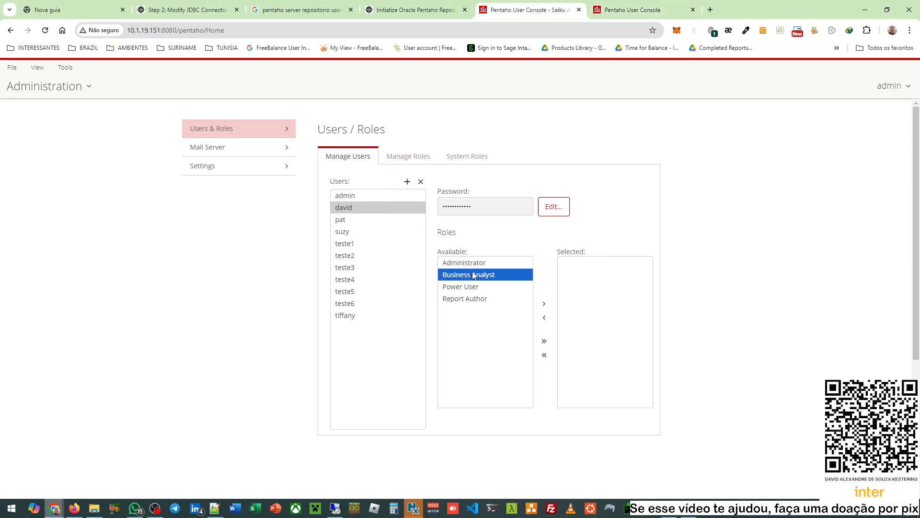
click(545, 305)
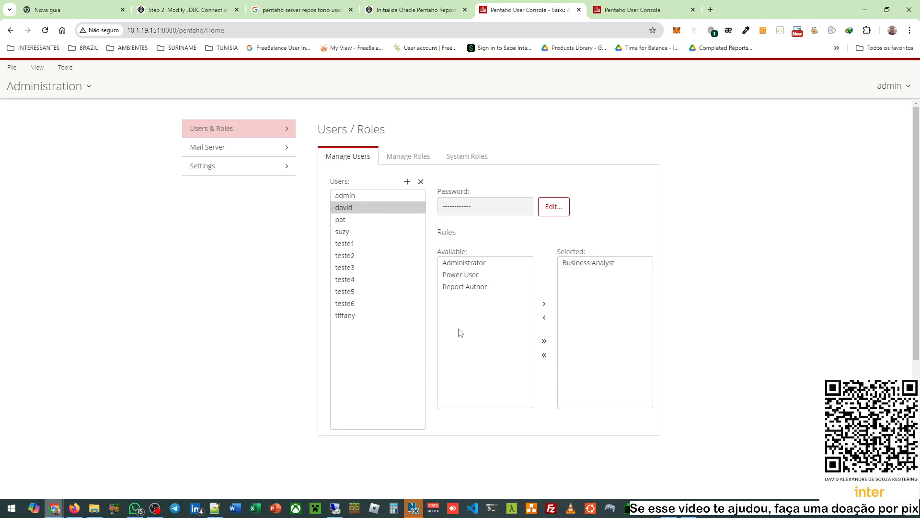
- Check Business Analyst's members in Manage Roles on both the .151 and .152 nodes
click(405, 156)
click(381, 207)
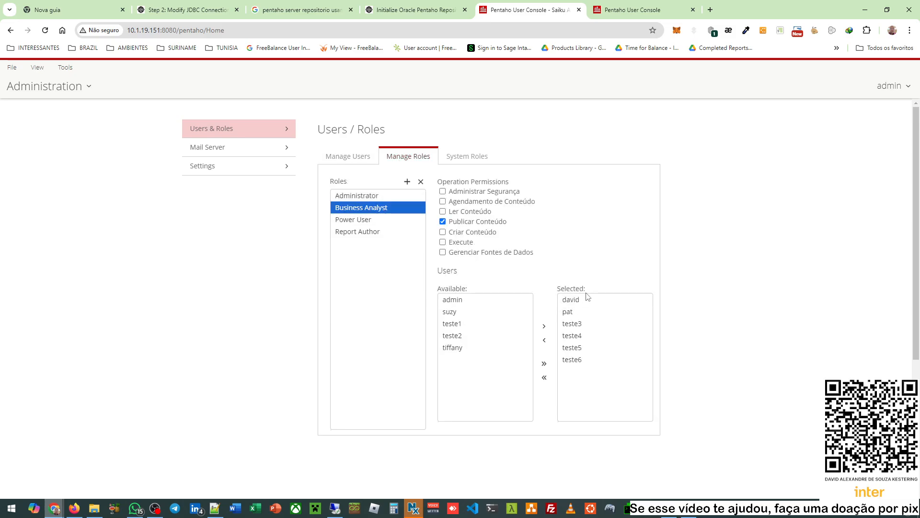
click(605, 3)
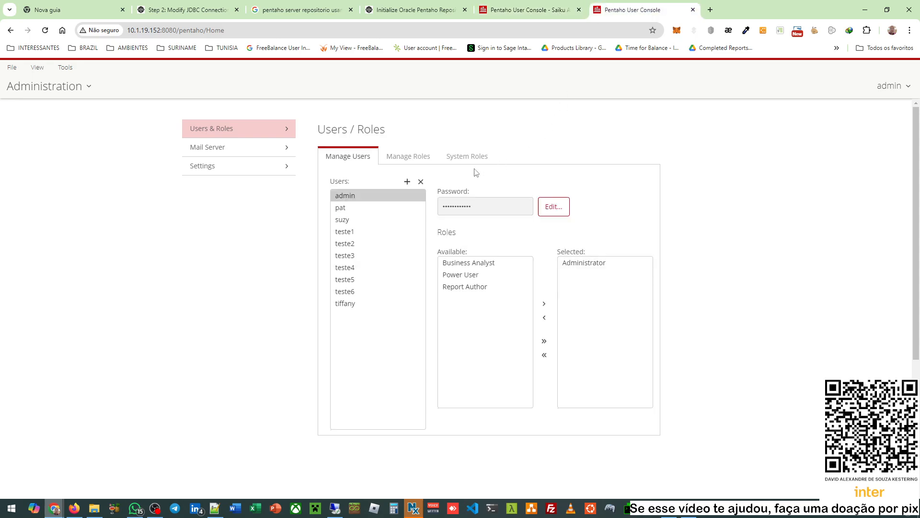
click(413, 158)
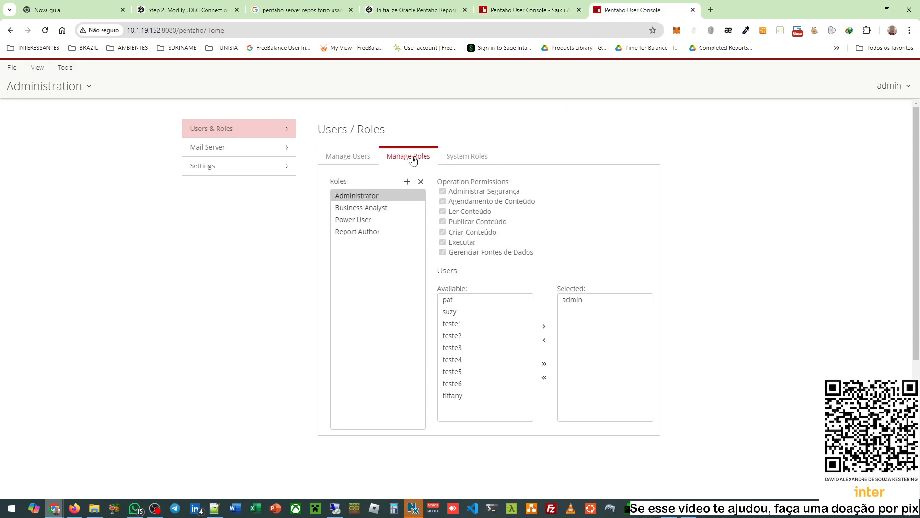
click(383, 209)
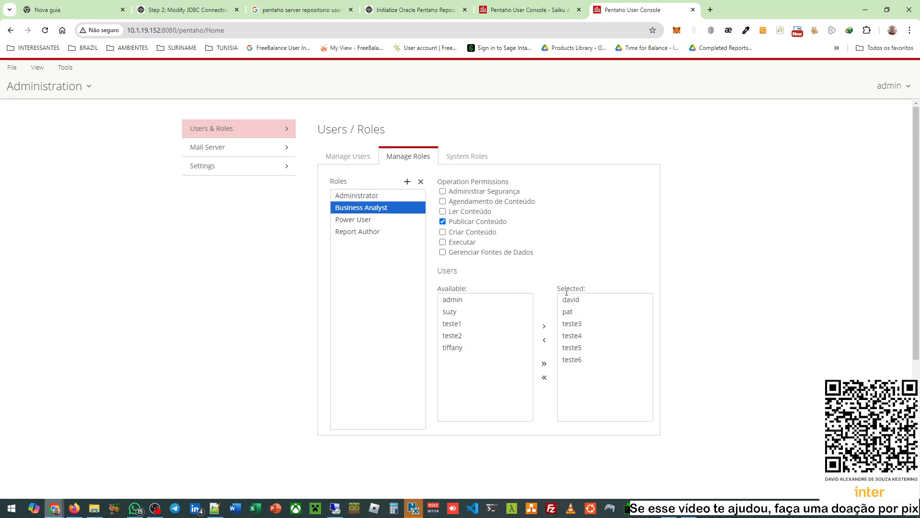
- Review the Administrator and Business Analyst members and other test users' roles on .152
click(358, 158)
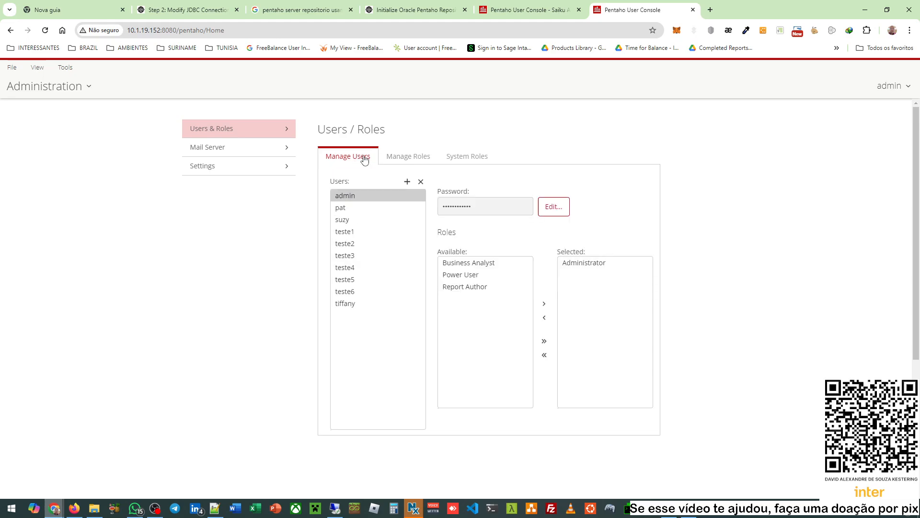
click(408, 157)
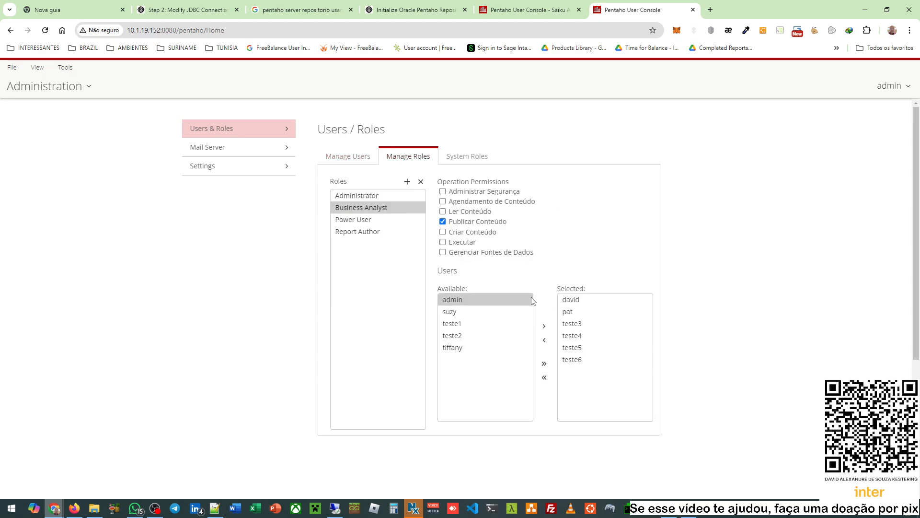
click(379, 196)
click(377, 208)
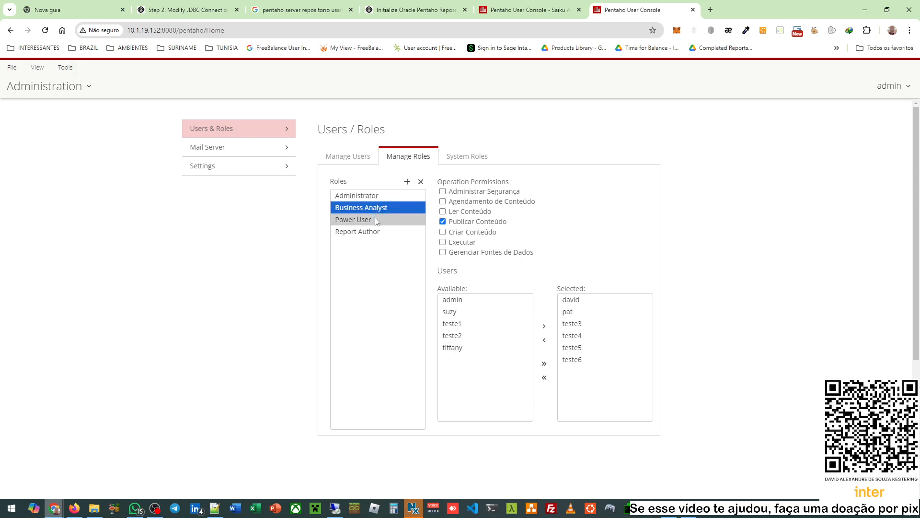
click(356, 154)
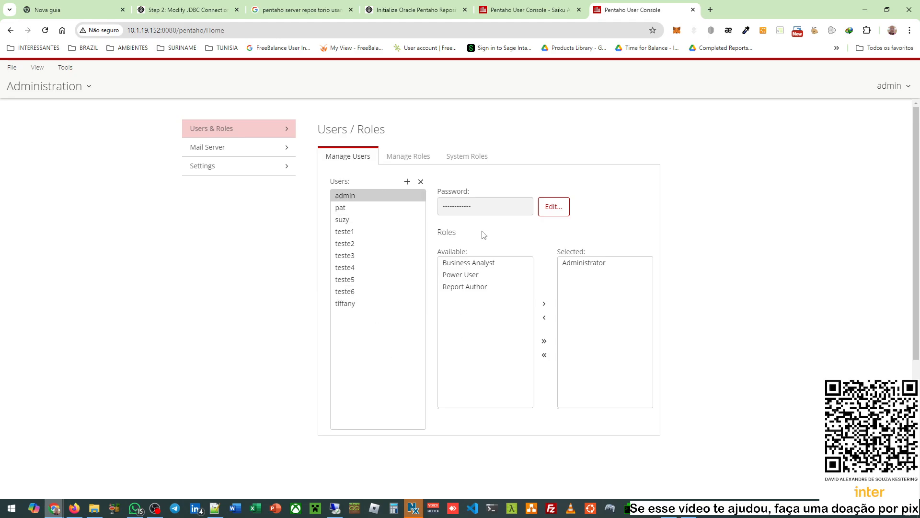
click(370, 219)
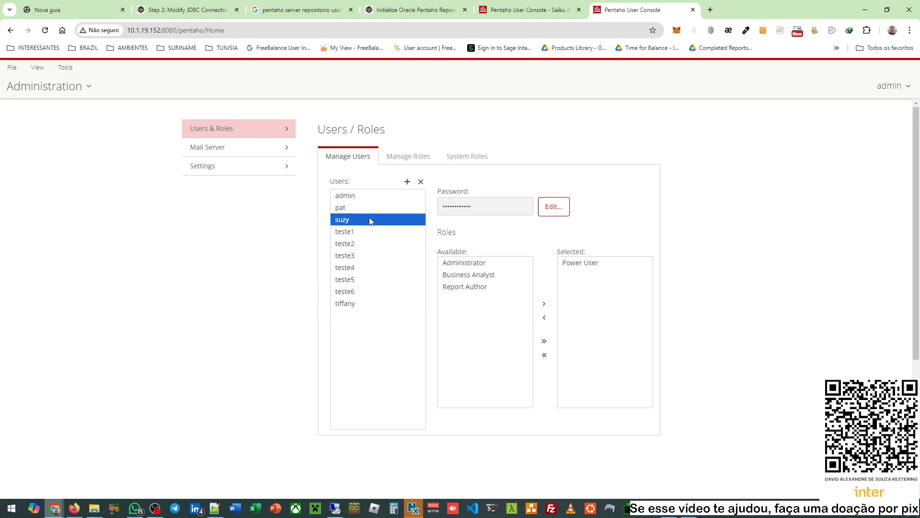
click(367, 267)
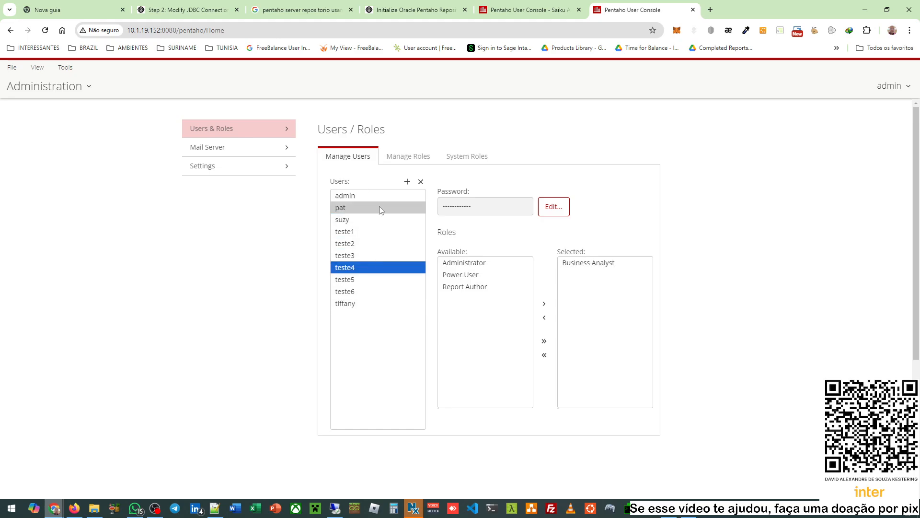
click(385, 158)
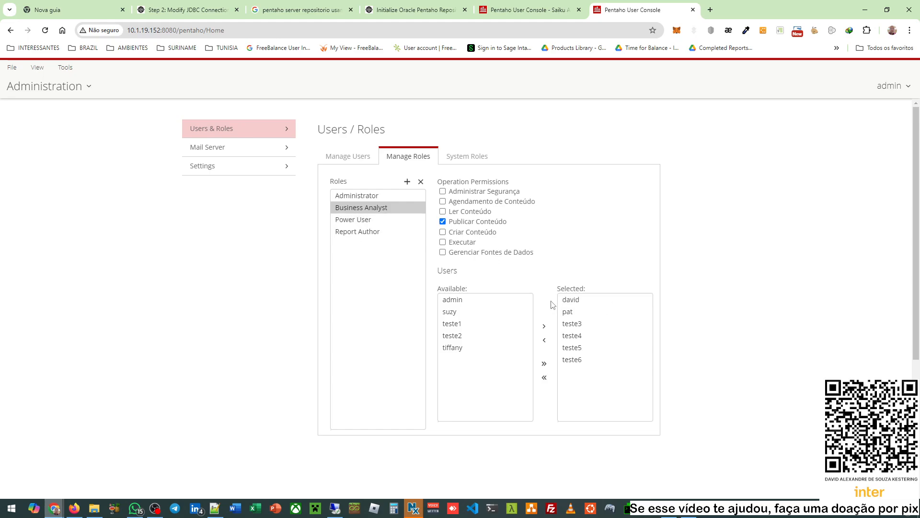
- Start a new Saiku Analytics query on the .152 node and list its available cubes
click(46, 95)
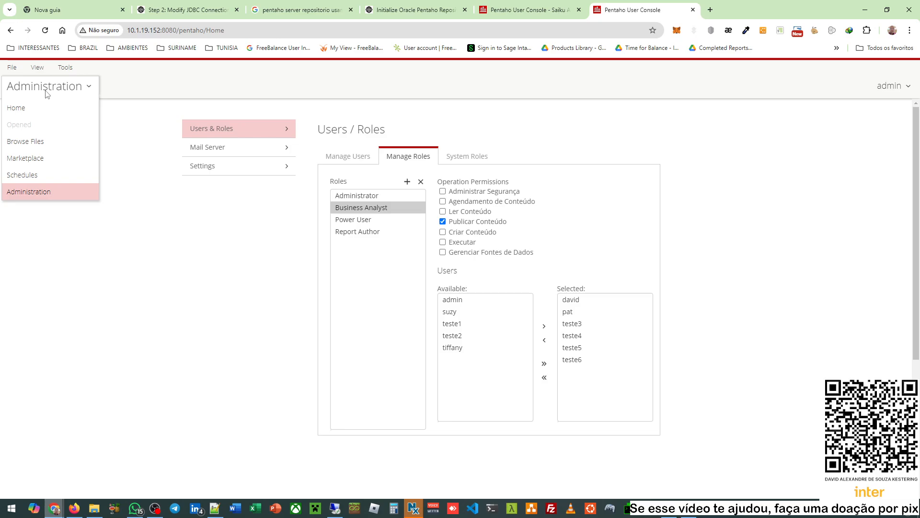
click(31, 113)
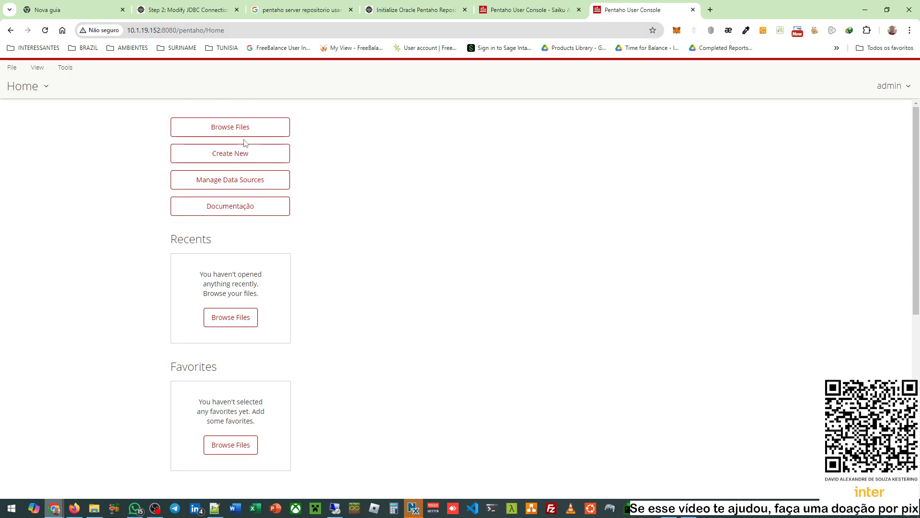
click(242, 156)
click(338, 186)
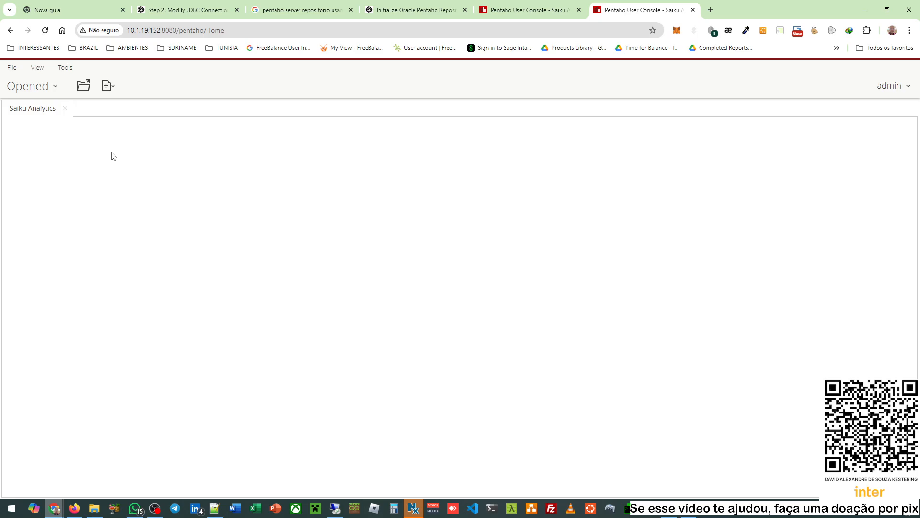
click(492, 4)
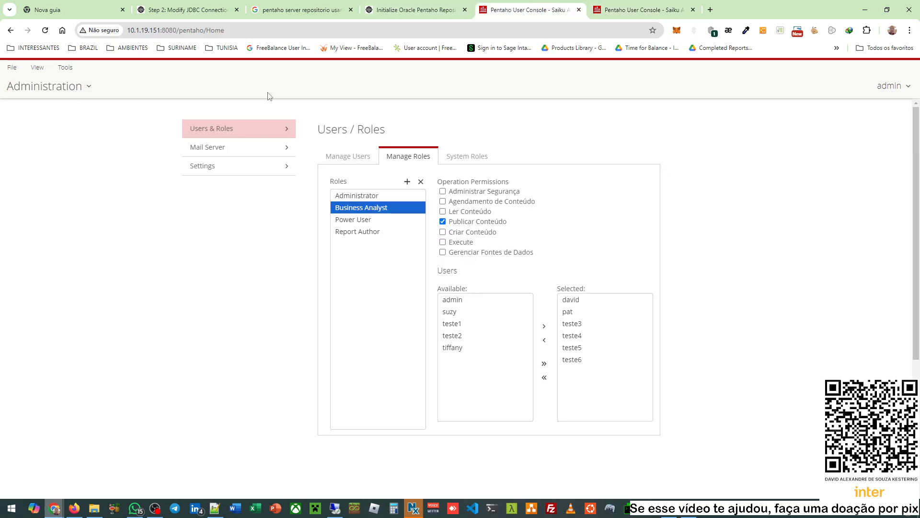
click(88, 91)
click(48, 113)
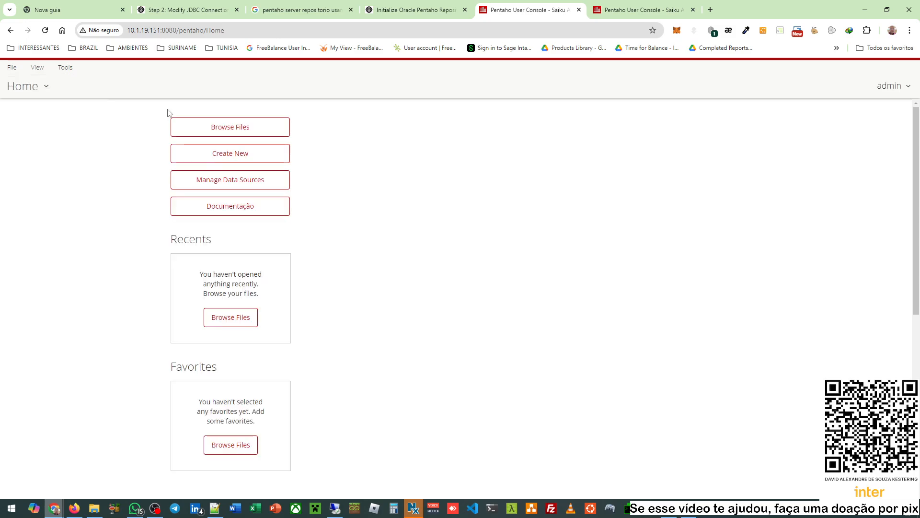
click(602, 4)
click(72, 148)
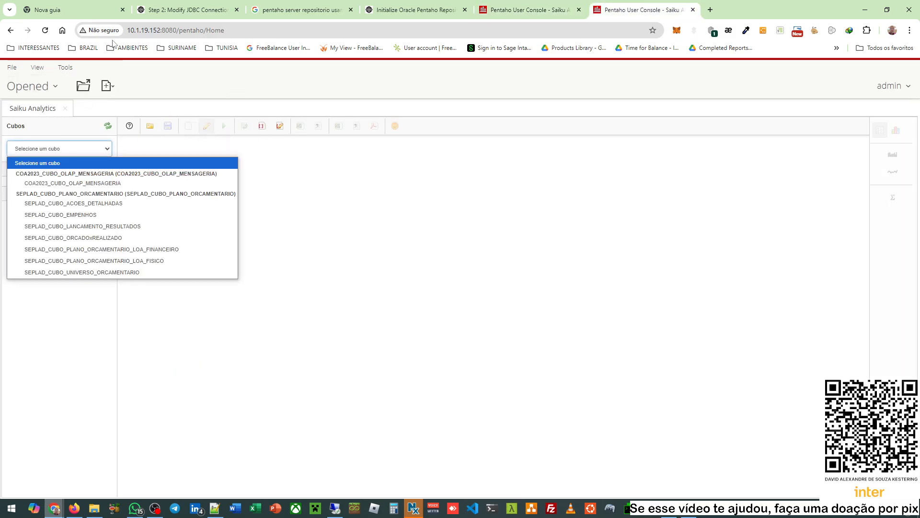
- Run a query of QuantidadeRegistros by UG on the COA2023_CUBO_OLAP_MENSAGERIA cube
click(106, 185)
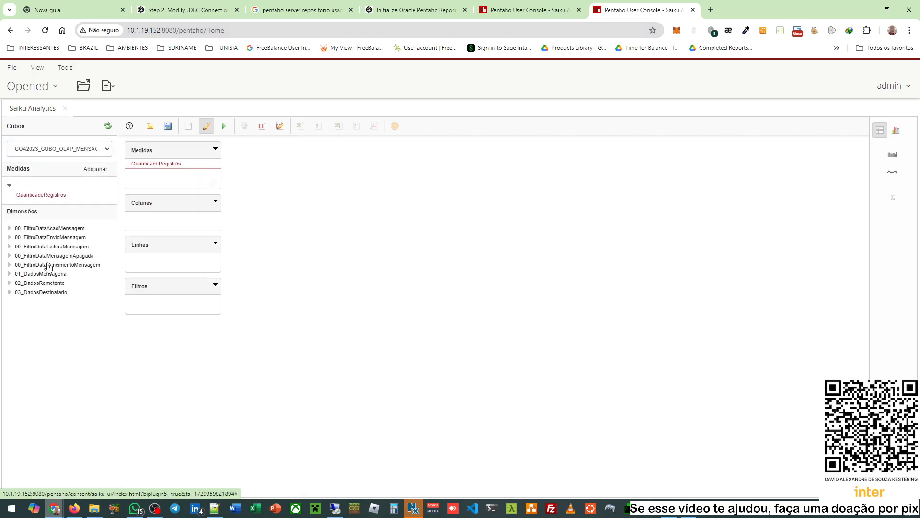
click(9, 274)
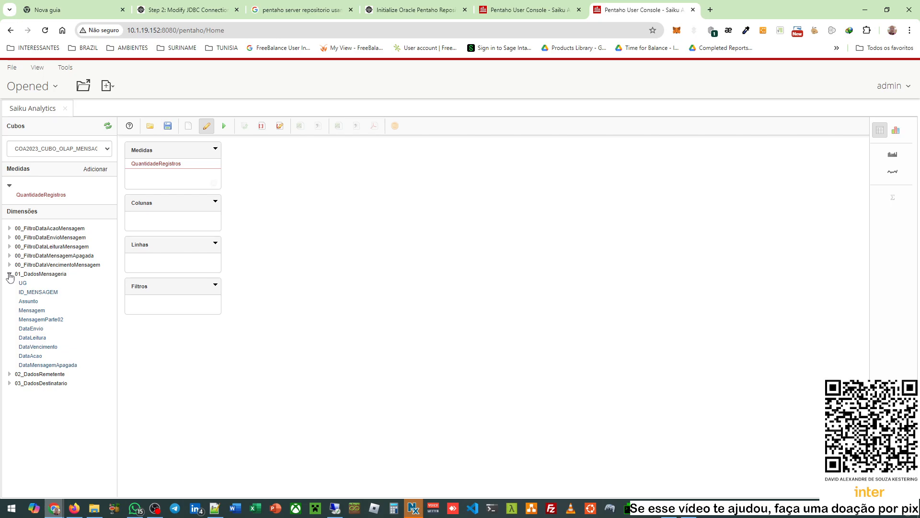
double_click(22, 284)
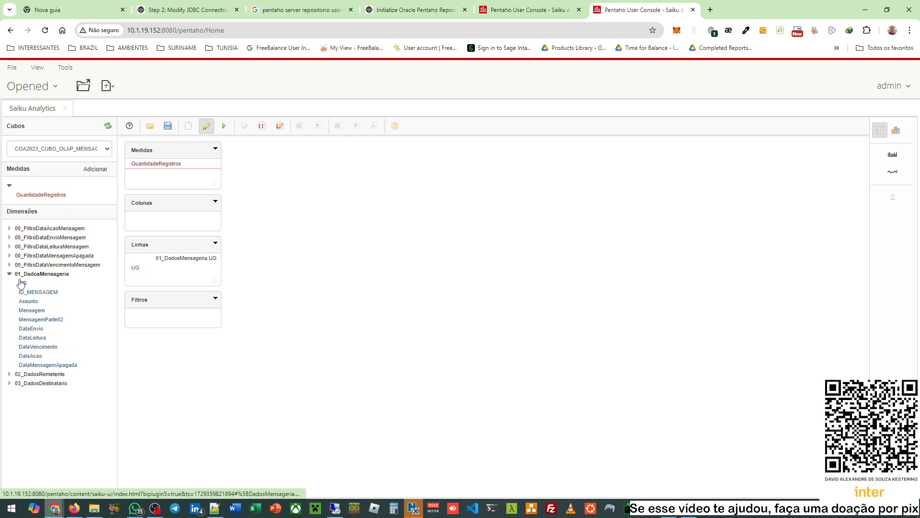
click(224, 126)
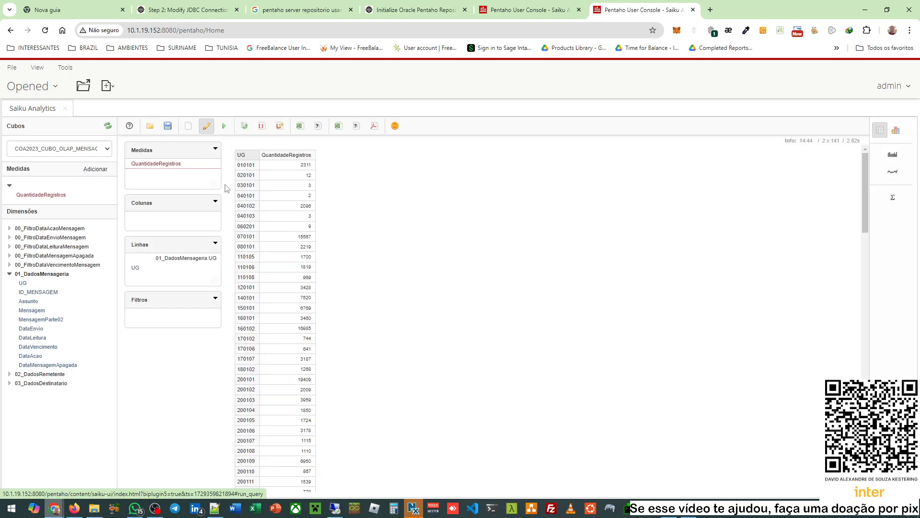
- Save the query as TESTS_CONSULTA in the home/teste3 folder
click(167, 127)
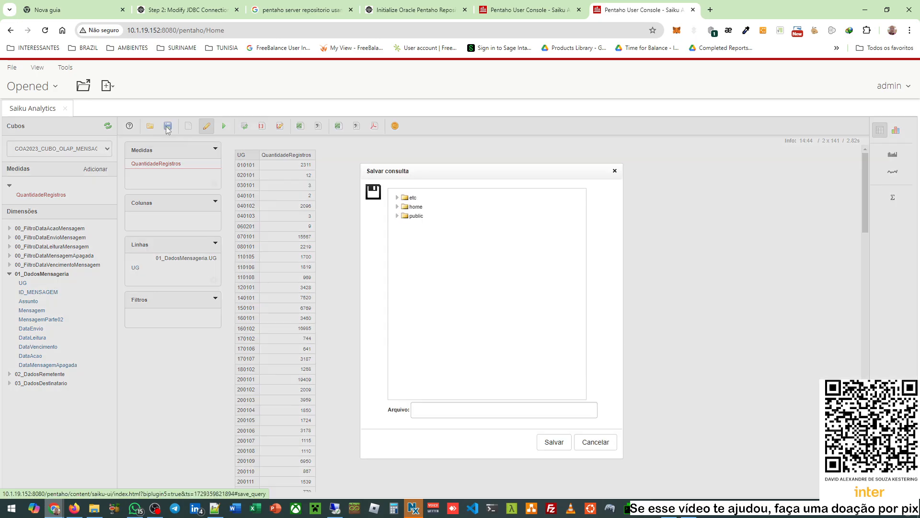
click(396, 209)
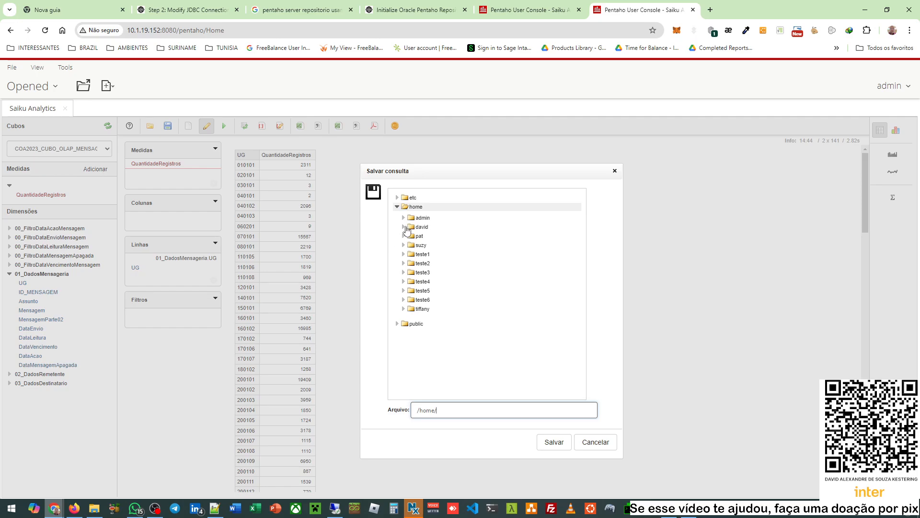
click(405, 273)
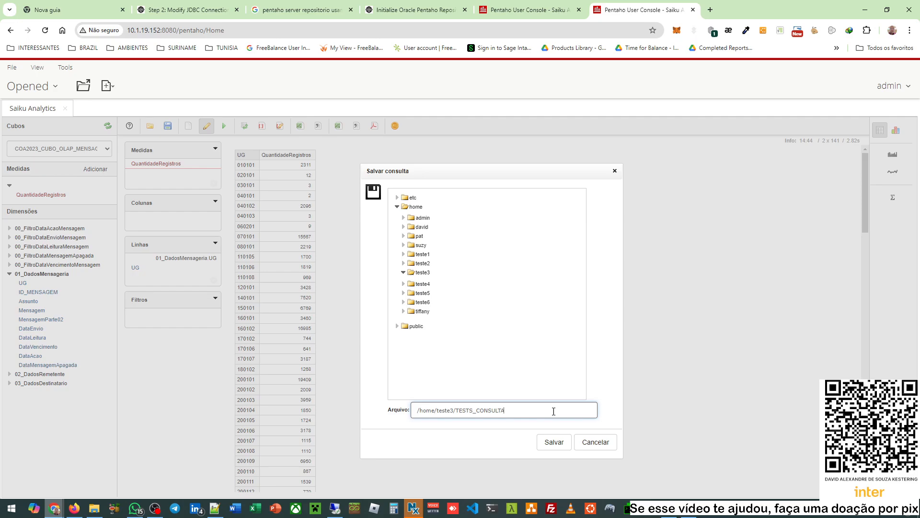
click(556, 445)
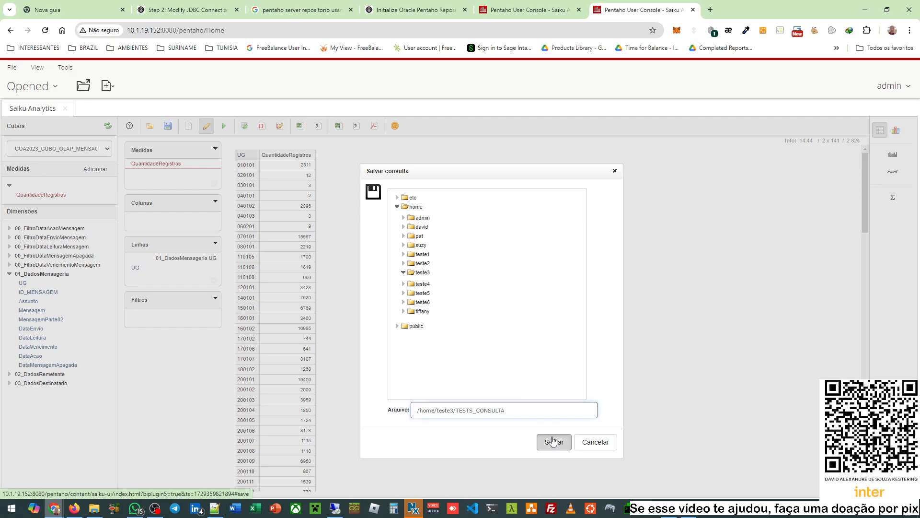
- Locate TESTS_CONSULTA.saiku in the home/teste3 folder of the Open dialog
click(150, 126)
click(398, 209)
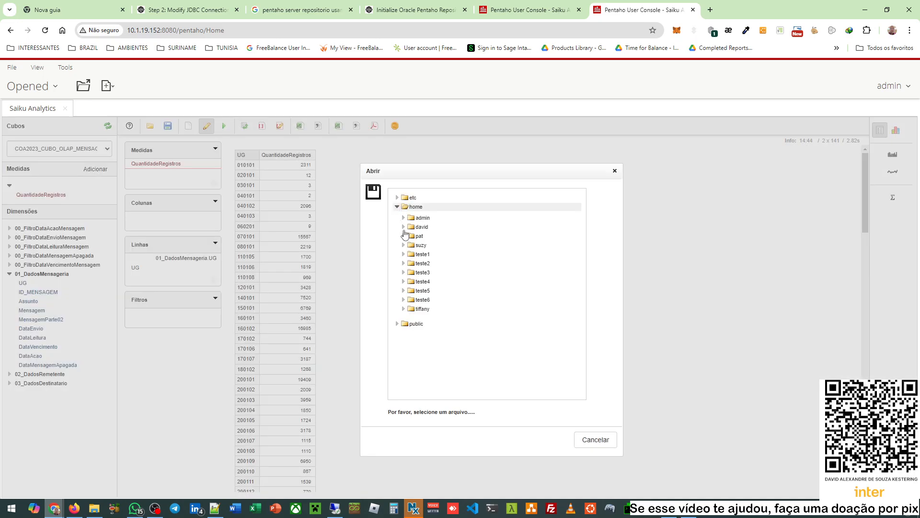
click(403, 272)
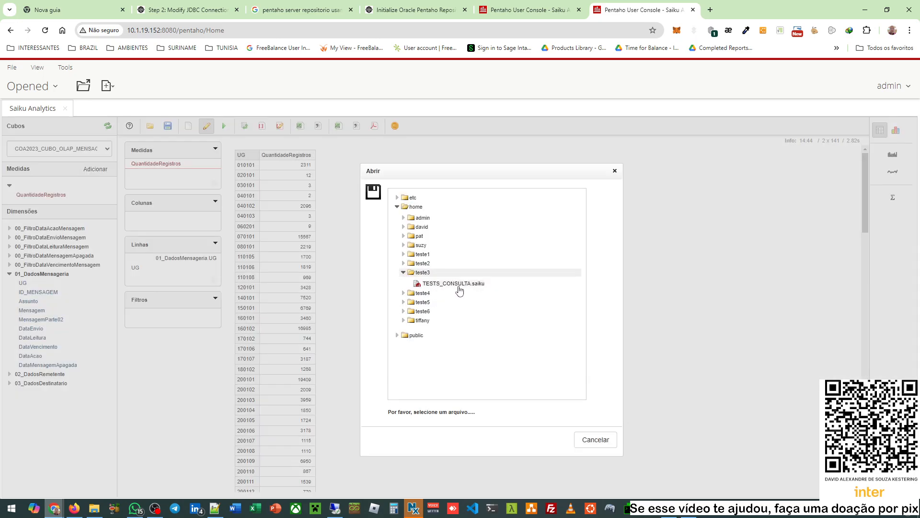
- On the other node, open TESTS_CONSULTA.saiku from home/teste3 in a new Saiku query, in edit mode
click(522, 11)
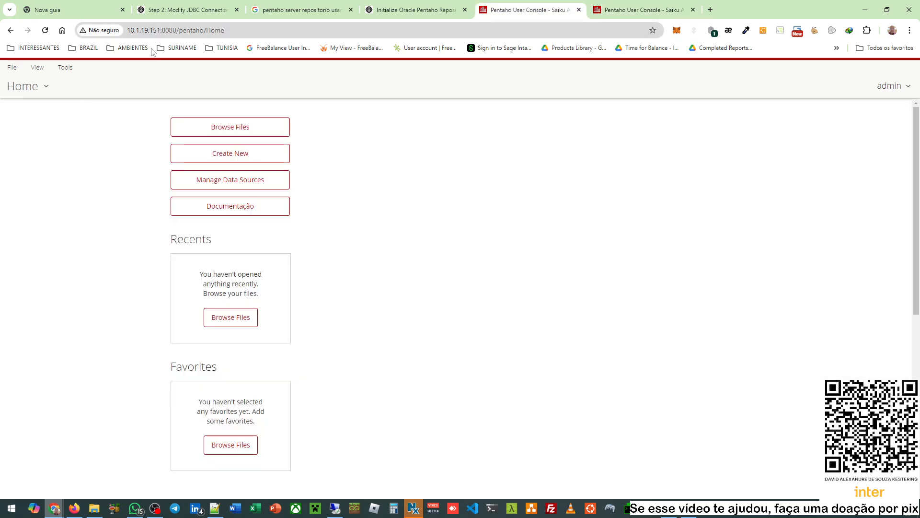
click(224, 160)
click(331, 185)
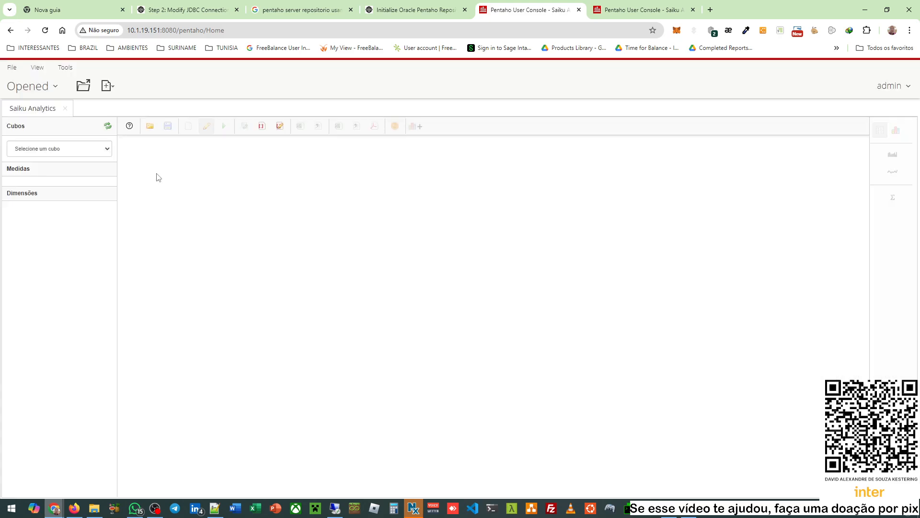
click(149, 127)
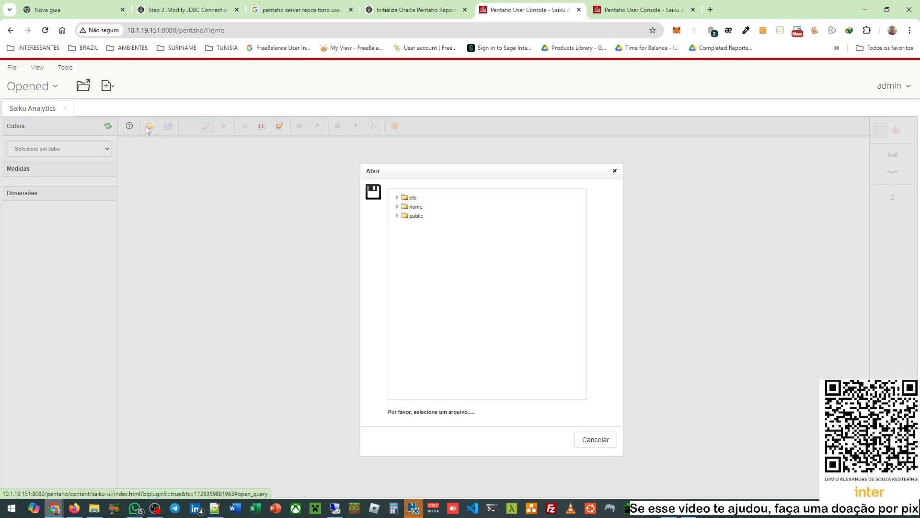
click(402, 208)
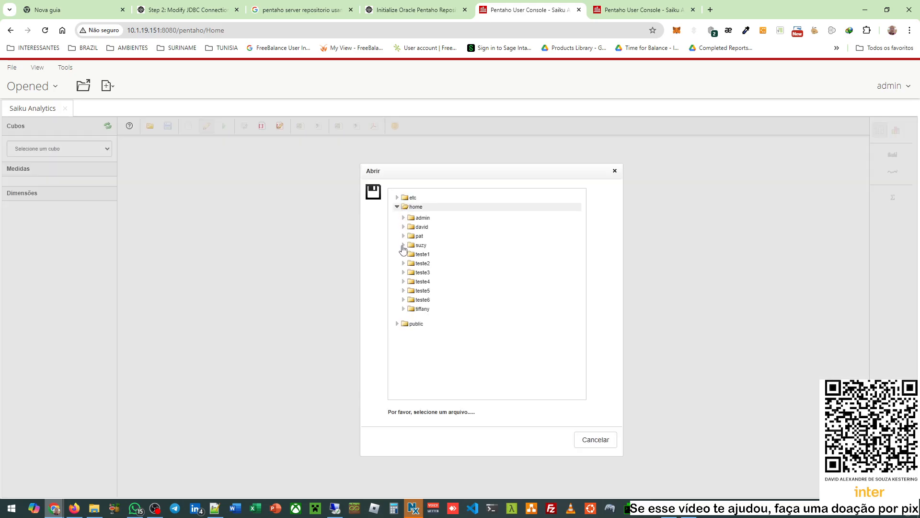
click(404, 273)
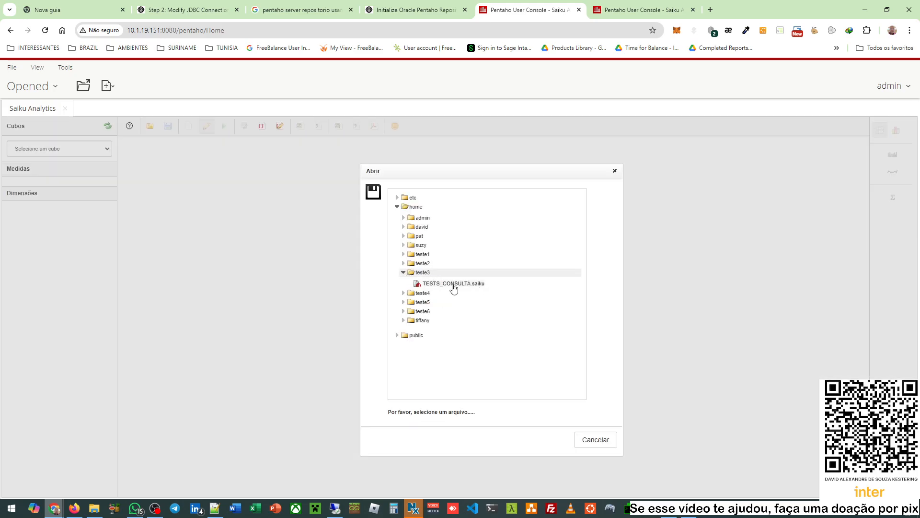
double_click(453, 287)
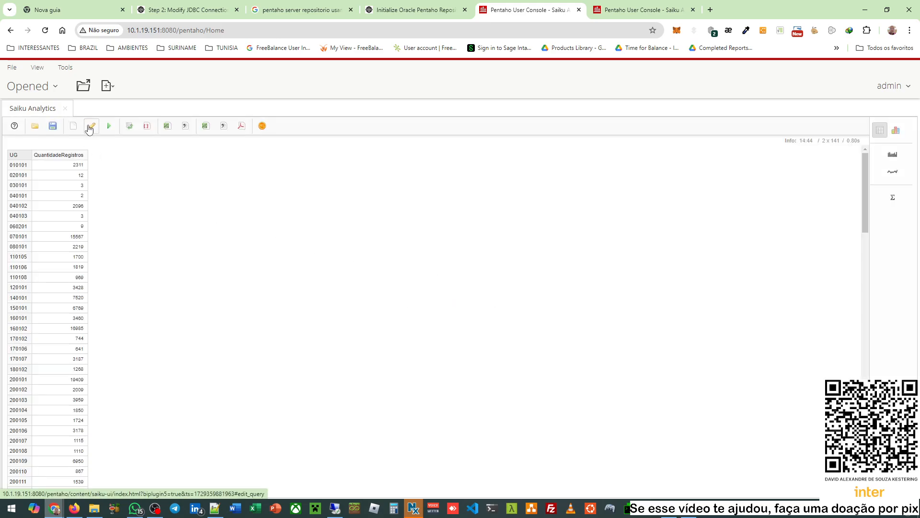
click(91, 126)
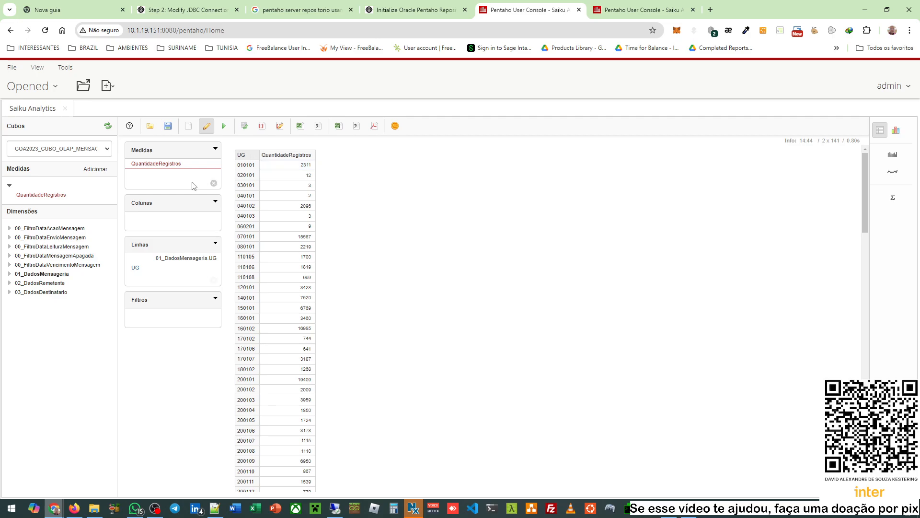
click(655, 3)
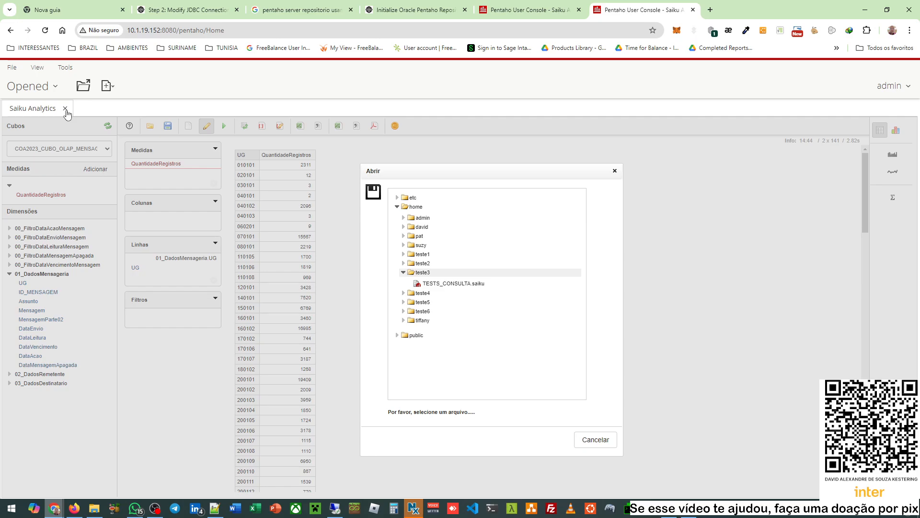
- Close Saiku Analytics and refresh the system settings from the Administration perspective
click(65, 109)
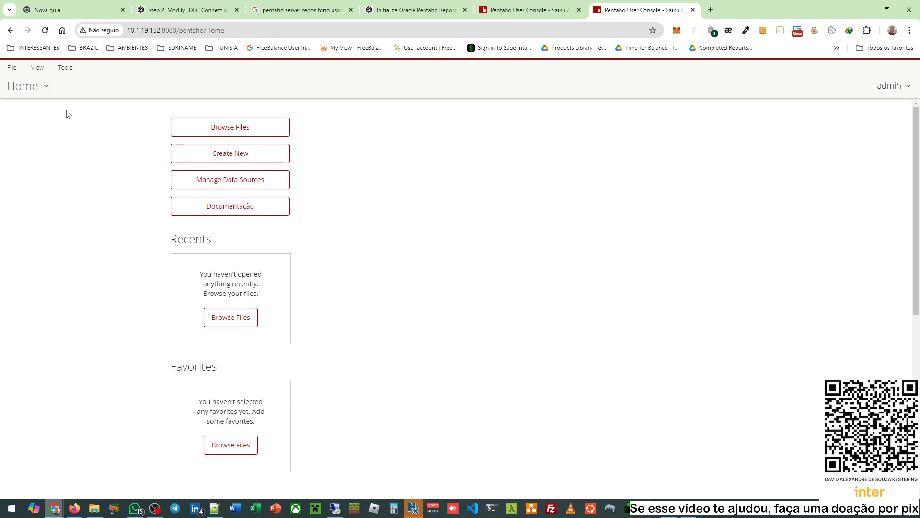
click(42, 89)
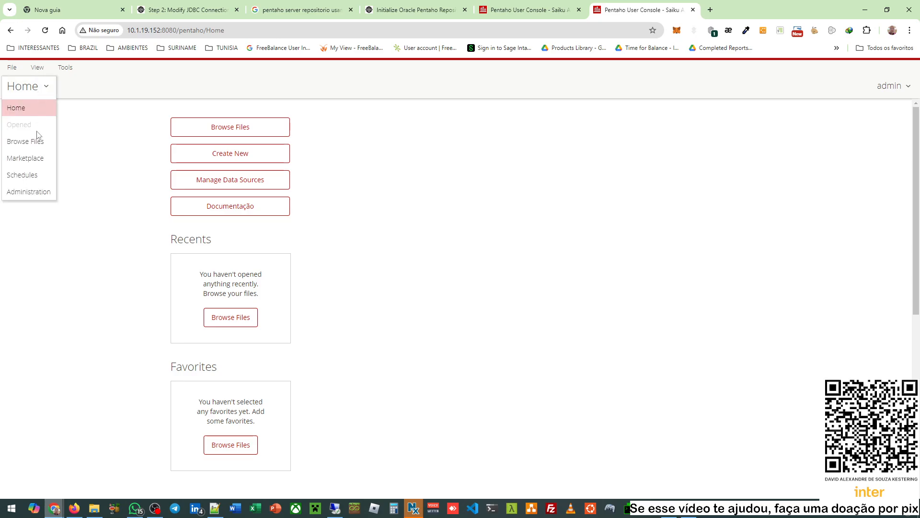
click(35, 192)
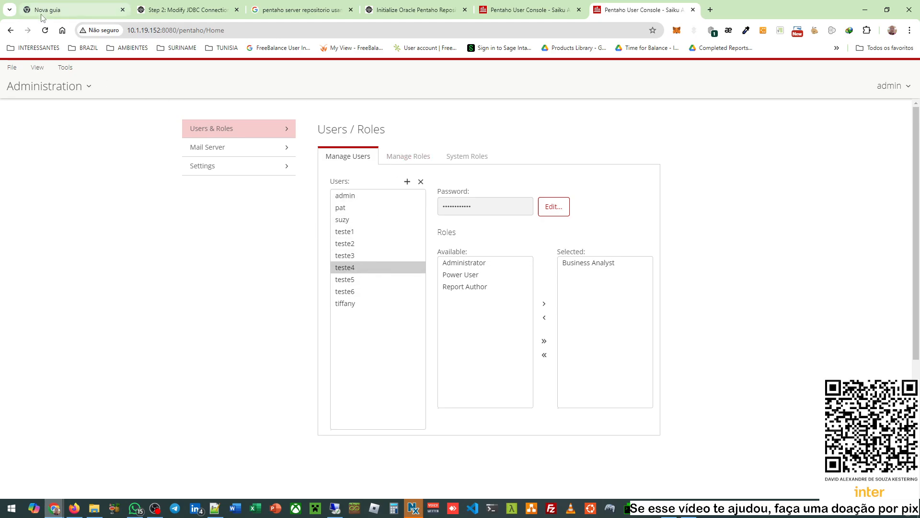
click(65, 67)
mouse_move(108, 87)
click(190, 83)
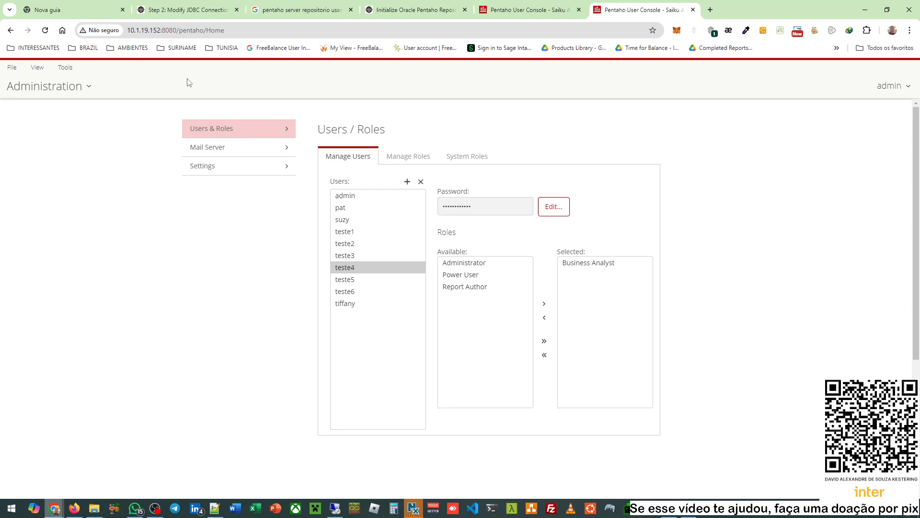
click(461, 301)
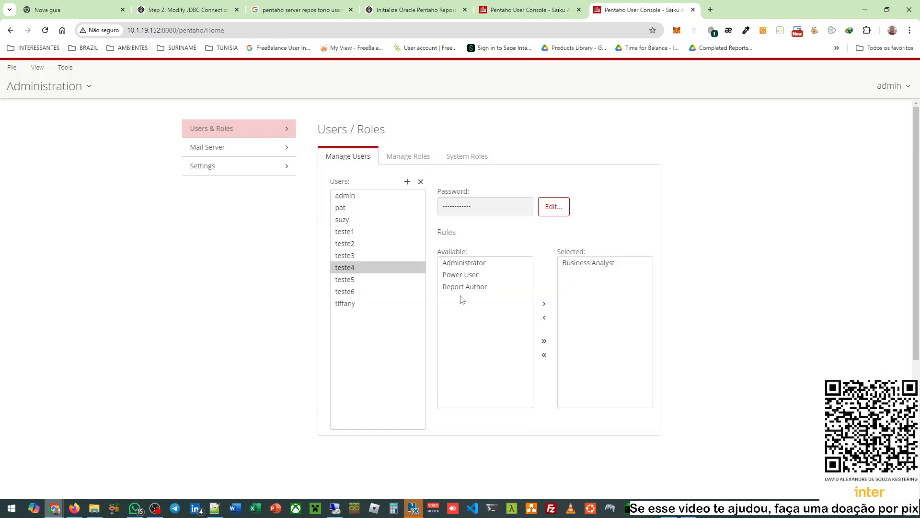
- Review the Business Analyst, Power User and Administrator role members in Manage Roles
click(53, 96)
click(35, 109)
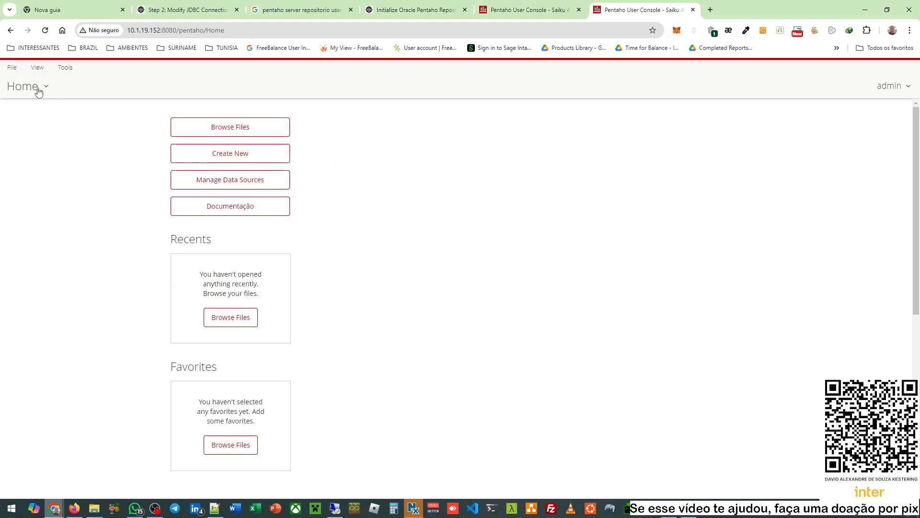
click(36, 90)
click(21, 191)
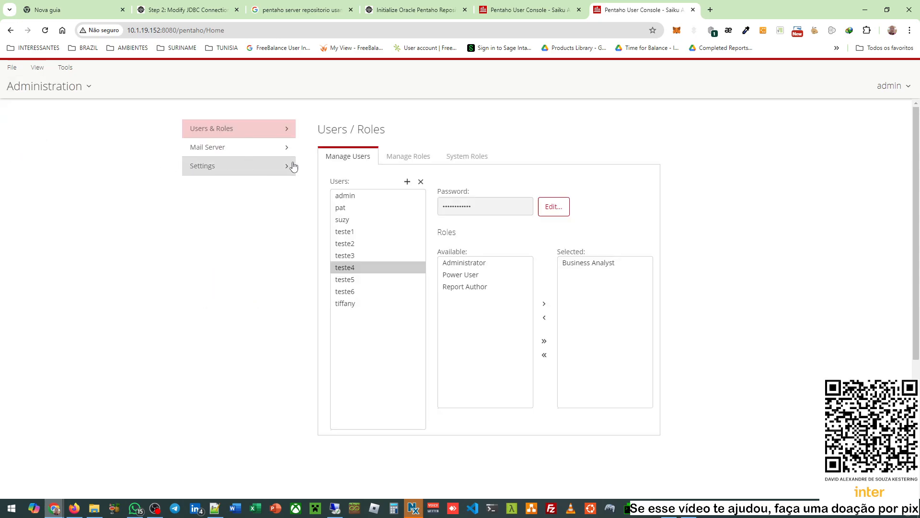
click(416, 155)
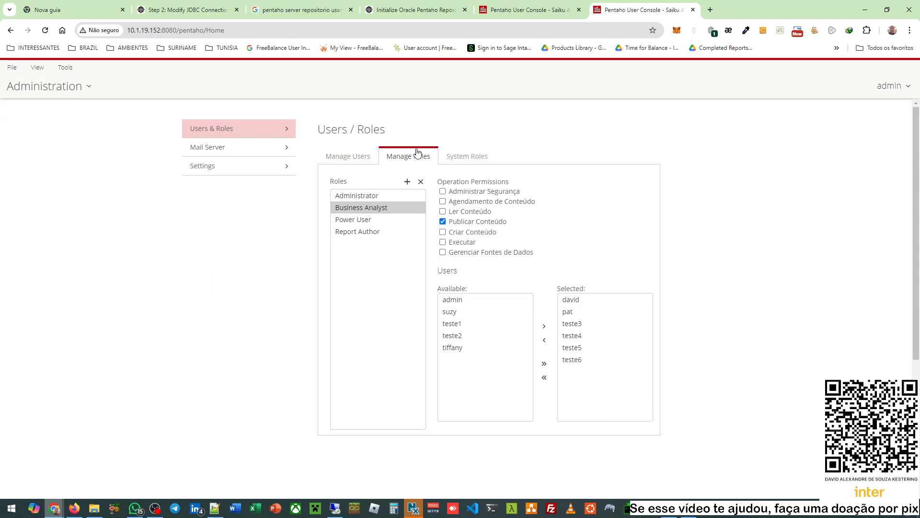
click(575, 299)
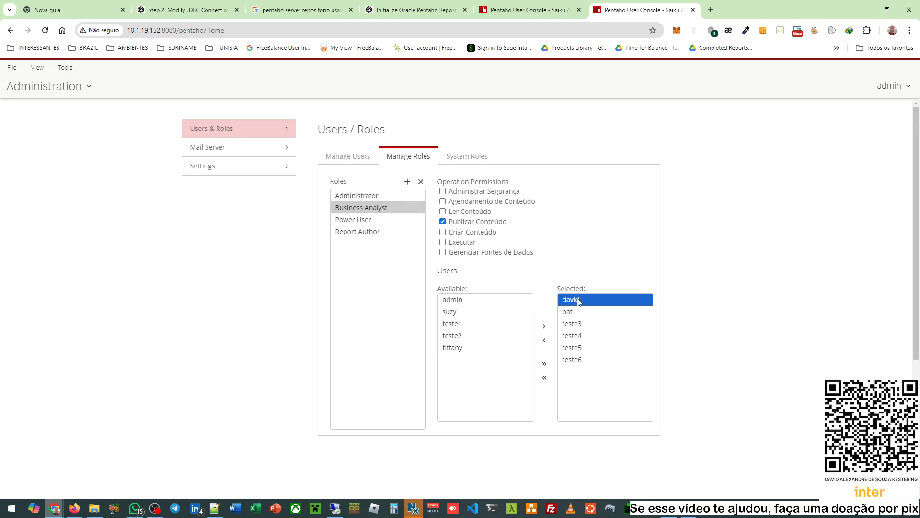
click(410, 220)
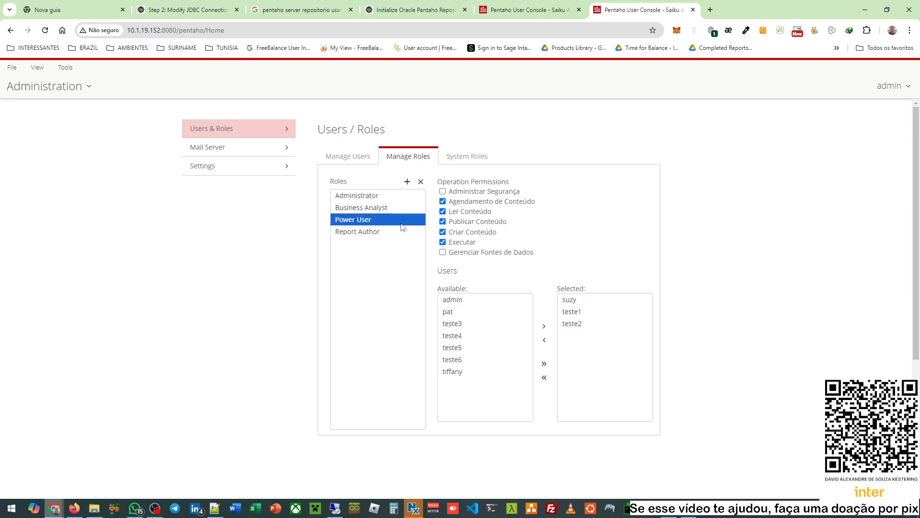
click(383, 205)
click(383, 195)
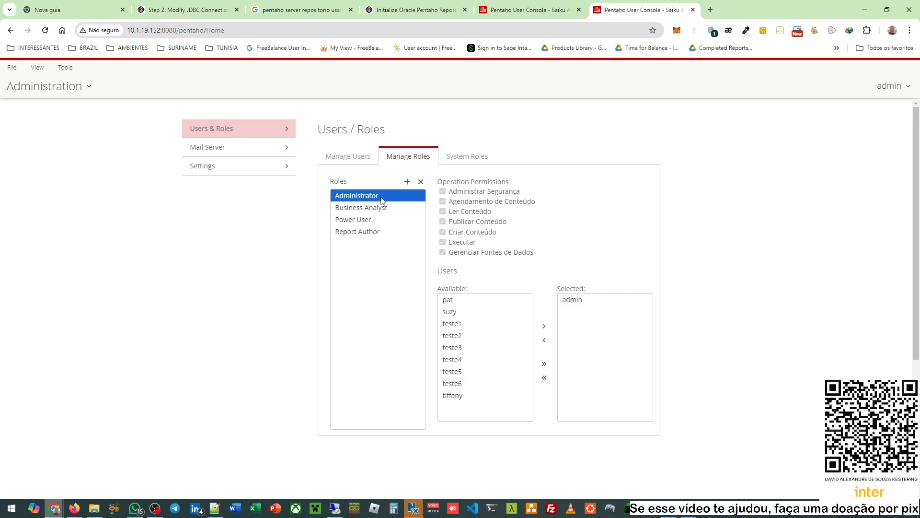
click(384, 206)
click(346, 156)
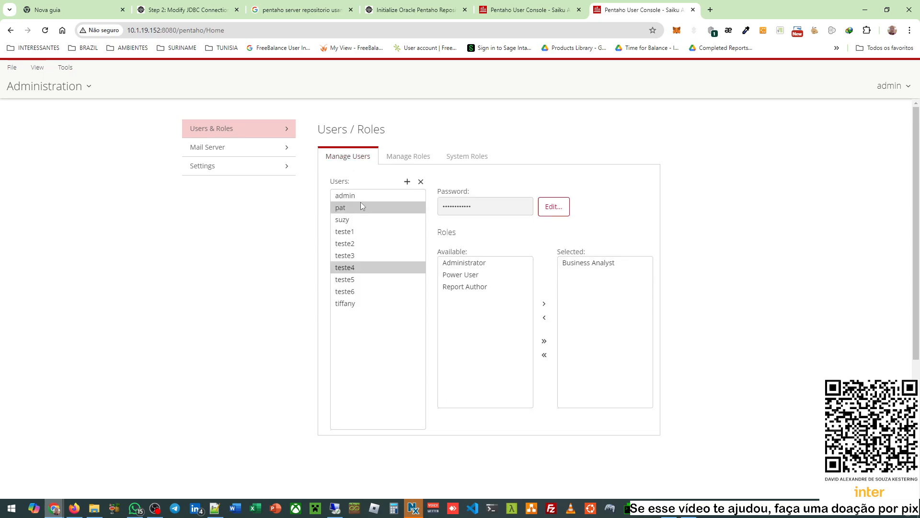
- Check the new user's home folder in Browse Files, then return to Administration
click(26, 88)
click(31, 108)
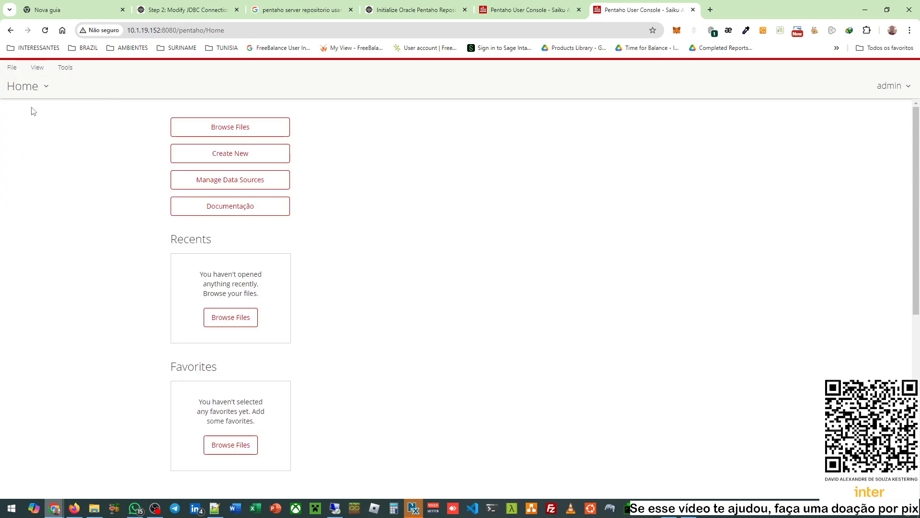
click(213, 128)
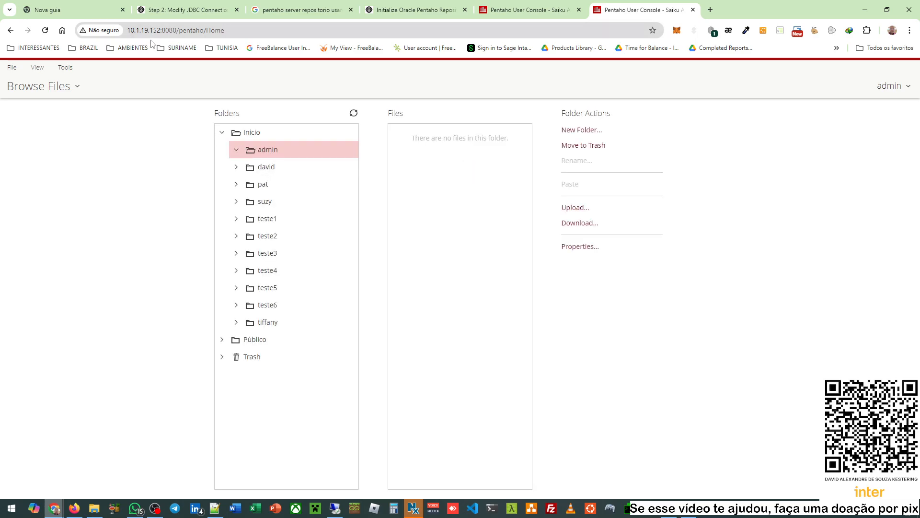
click(289, 166)
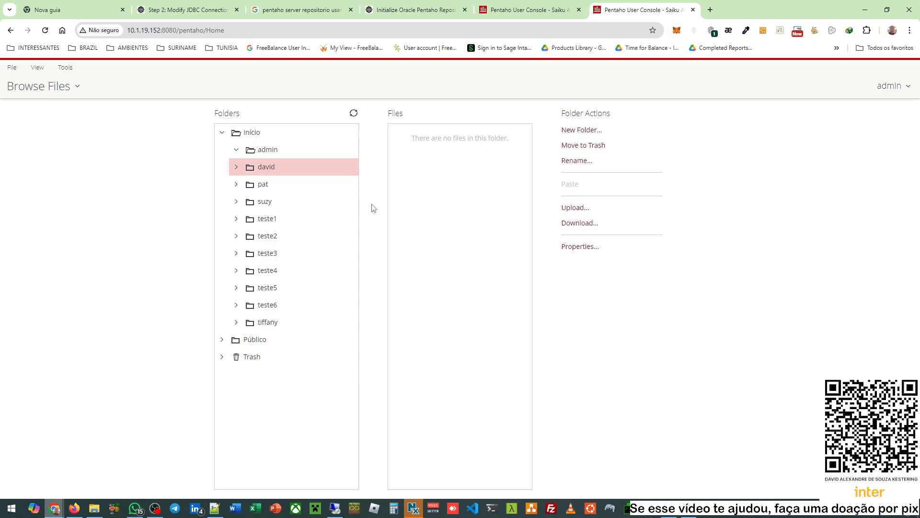
click(38, 87)
click(42, 114)
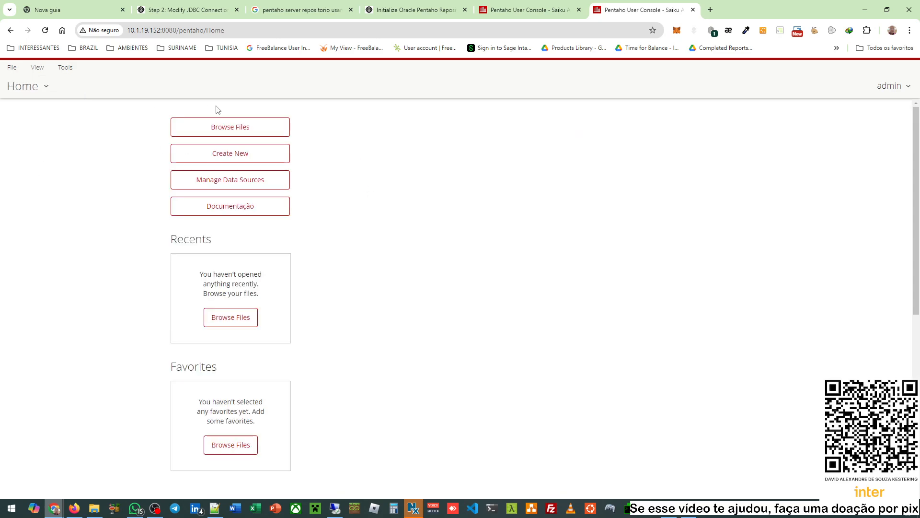
click(30, 91)
click(29, 191)
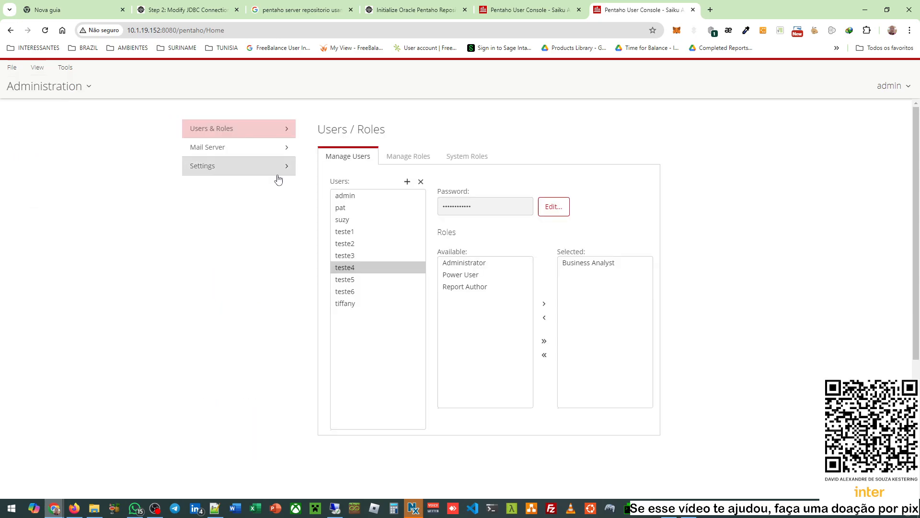
- Create the new user account with a confirmed password, leaving it without roles
click(407, 182)
click(461, 252)
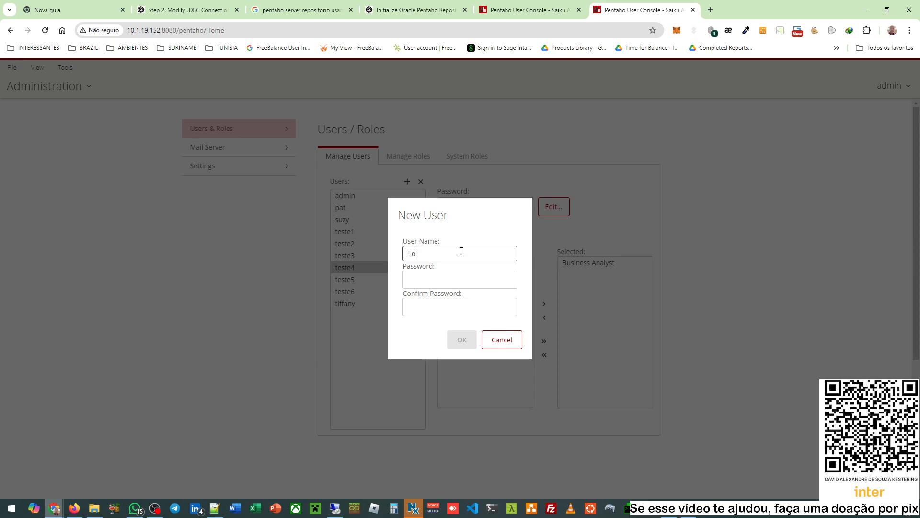
double_click(462, 251)
click(451, 280)
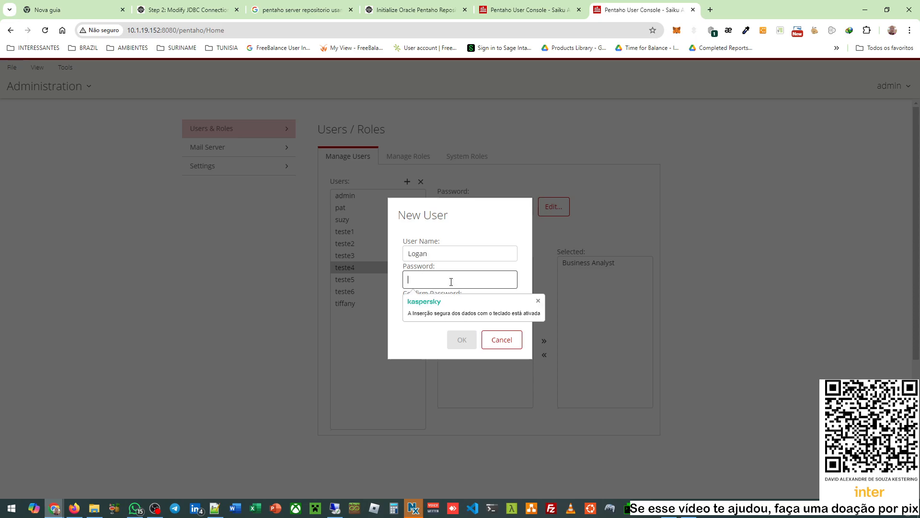
click(436, 303)
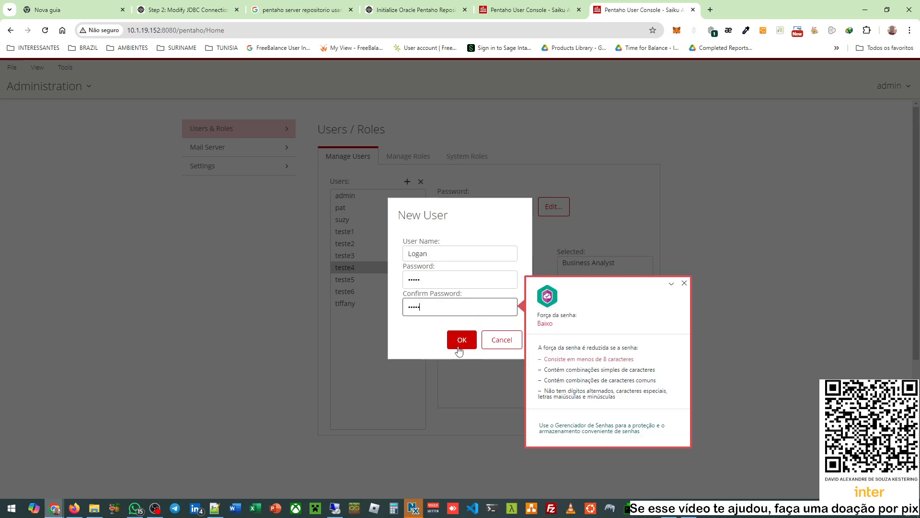
click(461, 340)
click(542, 175)
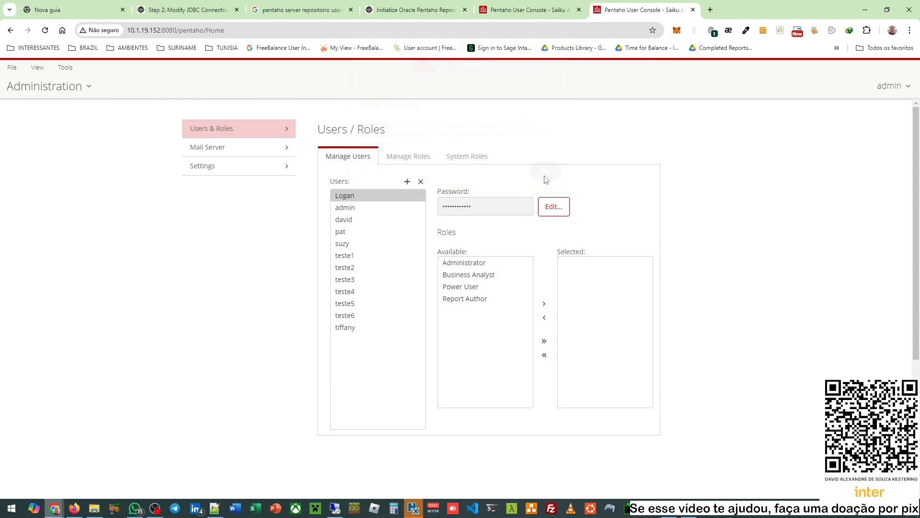
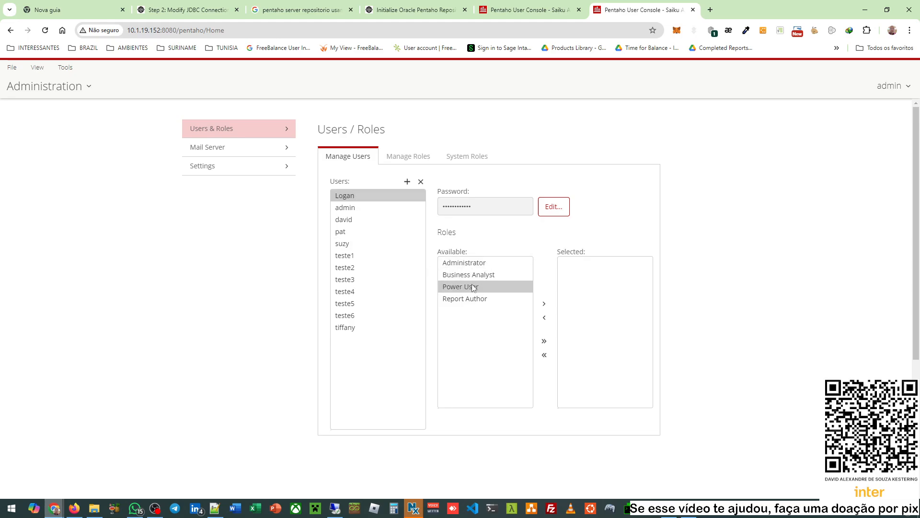
- Move Report Author from Available to Selected roles for the new user
click(466, 303)
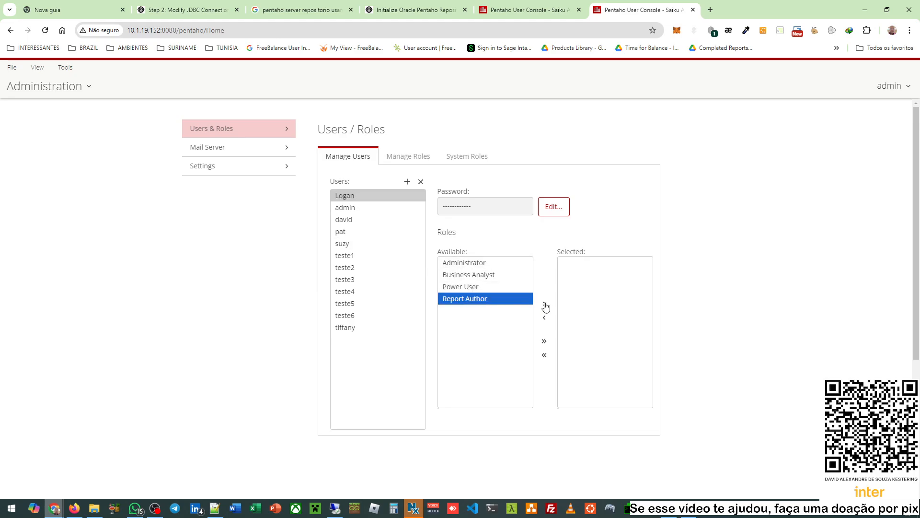
click(545, 304)
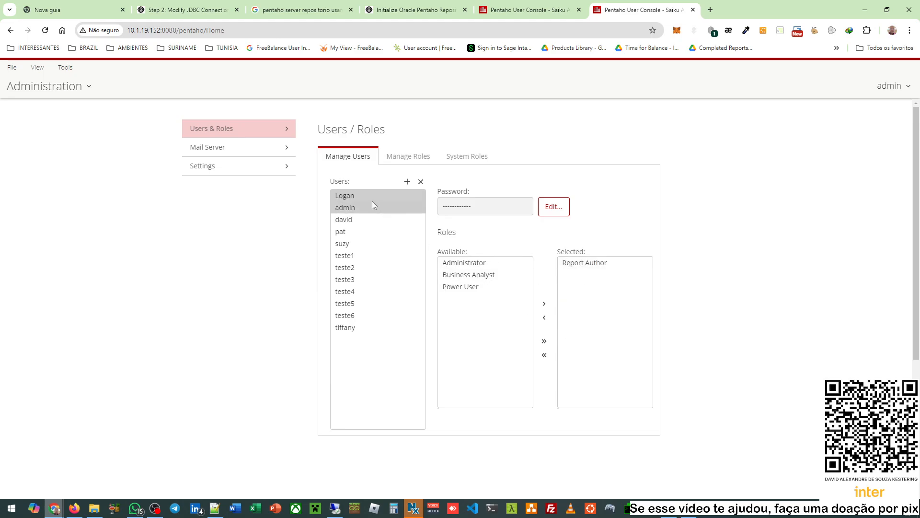
- Open Manage Roles in Administration on the 10.1.19.151 server's console
click(532, 10)
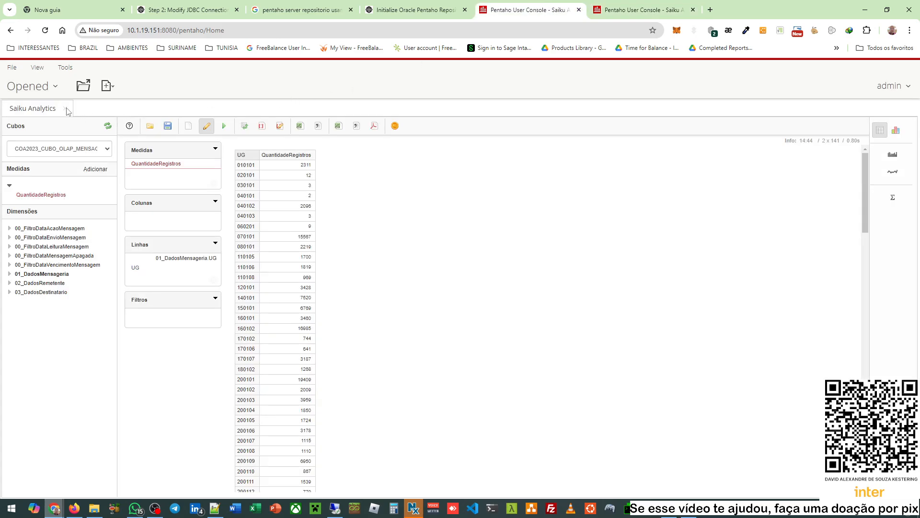
click(14, 89)
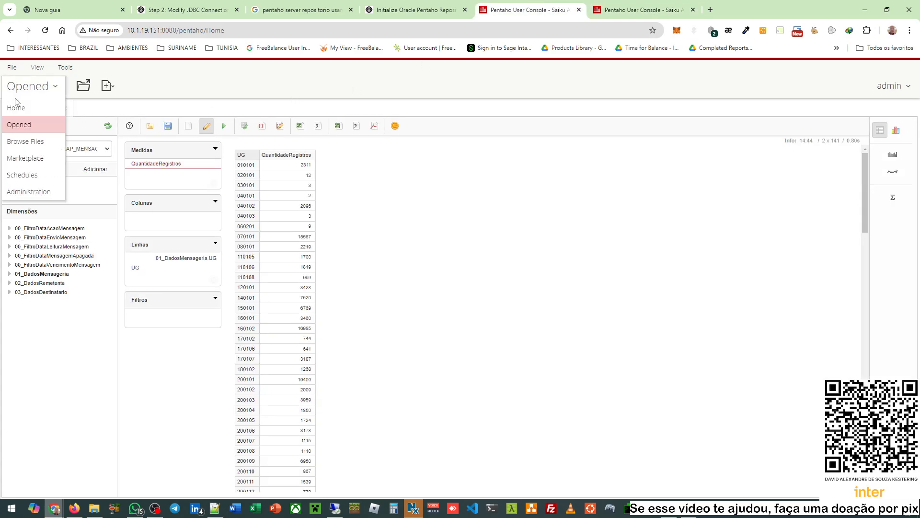
click(24, 195)
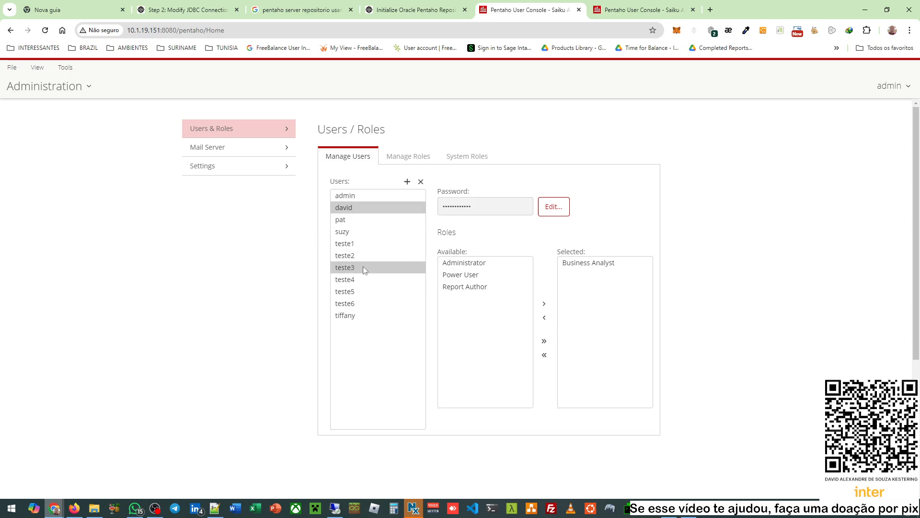
click(417, 162)
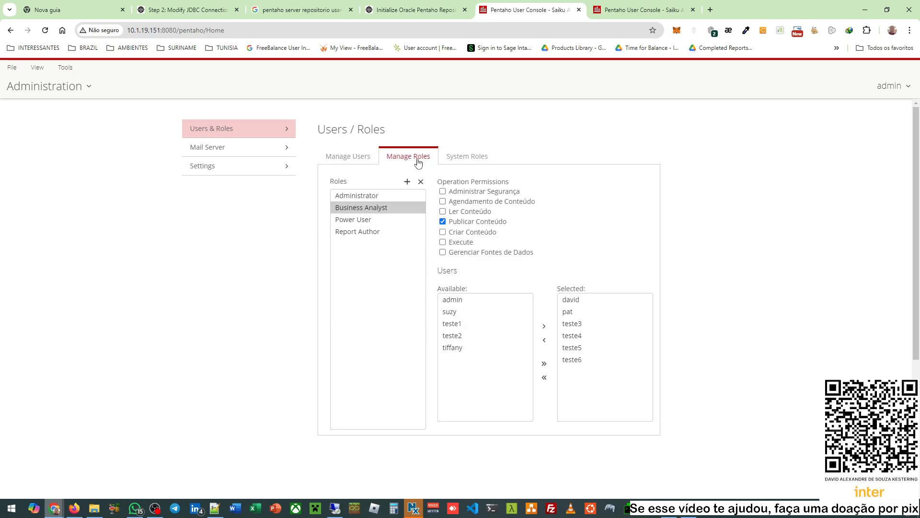
- Check the new user among Report Author's members, then browse Power User and Administrator
click(359, 232)
click(577, 301)
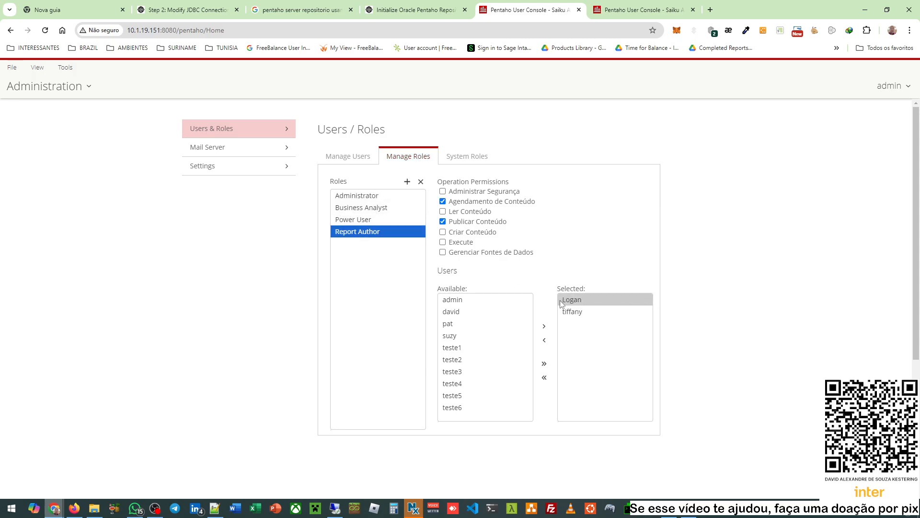
click(585, 310)
click(582, 299)
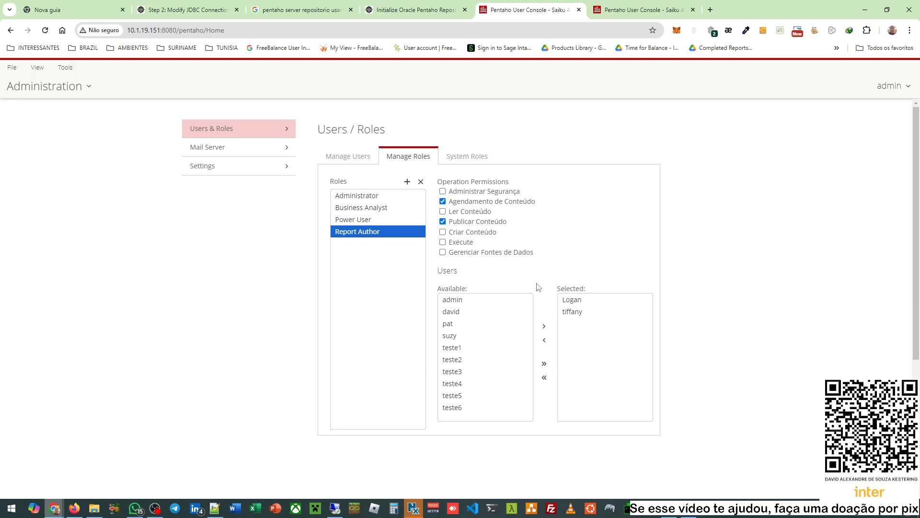
click(380, 218)
key(Up)
key(Up)
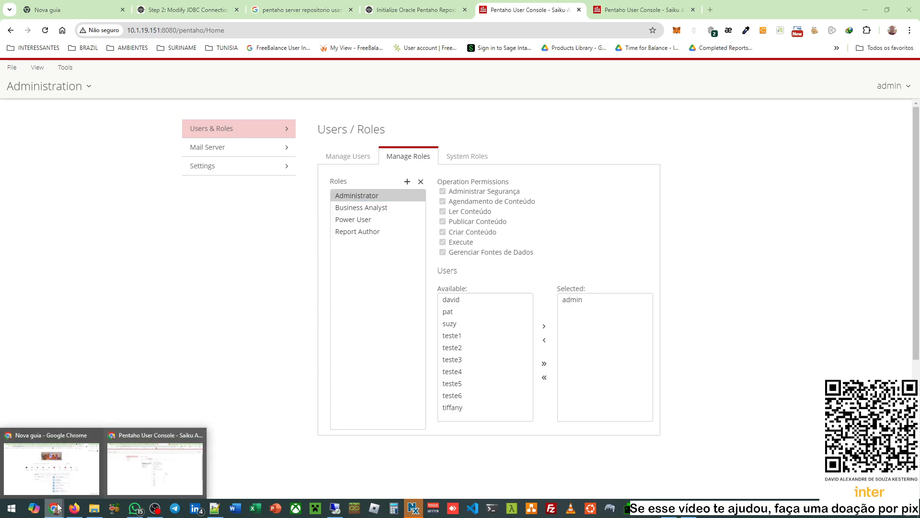
- Open the Configure Oracle Pentaho Repository section of the documentation
click(195, 5)
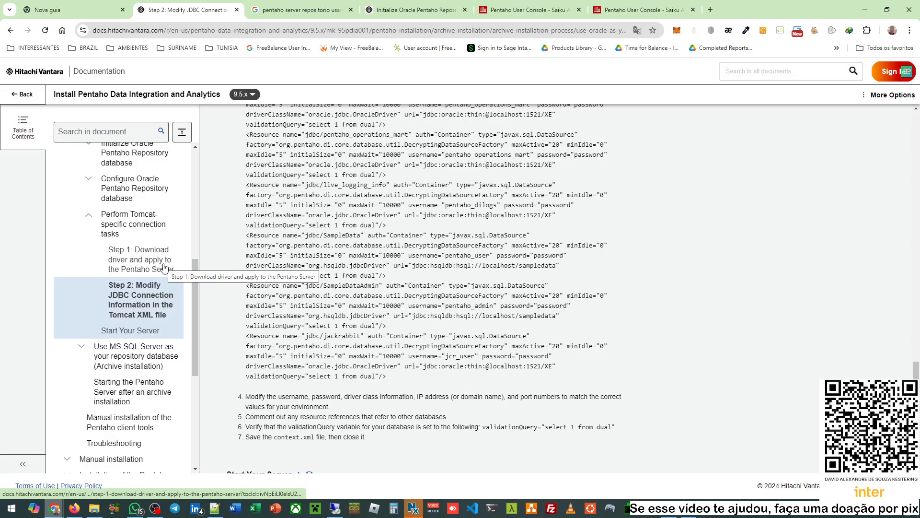
scroll(163, 267, up, 3)
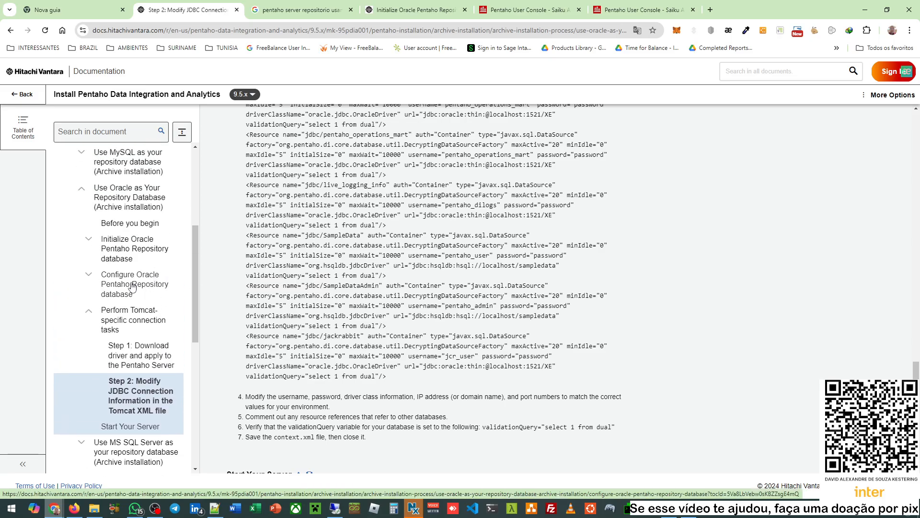
click(142, 293)
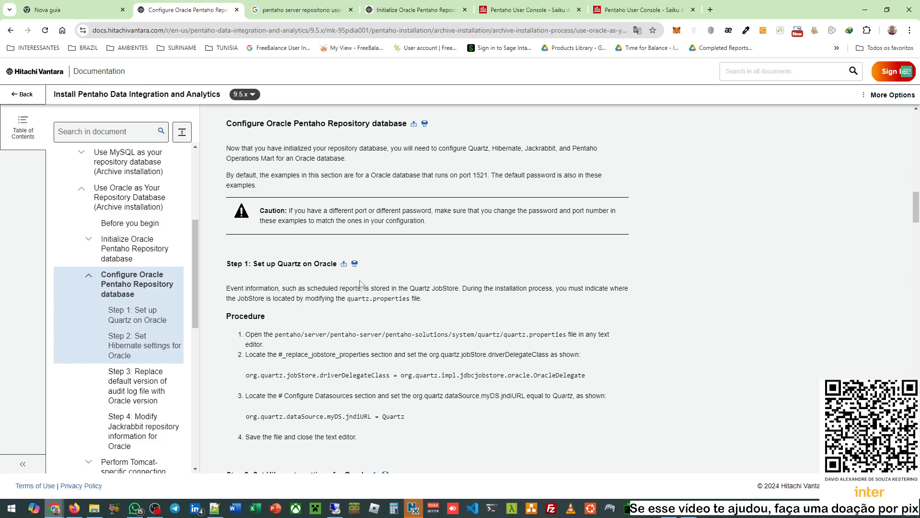
- Read through the Oracle Hibernate and audit log configuration steps
scroll(360, 283, down, 1)
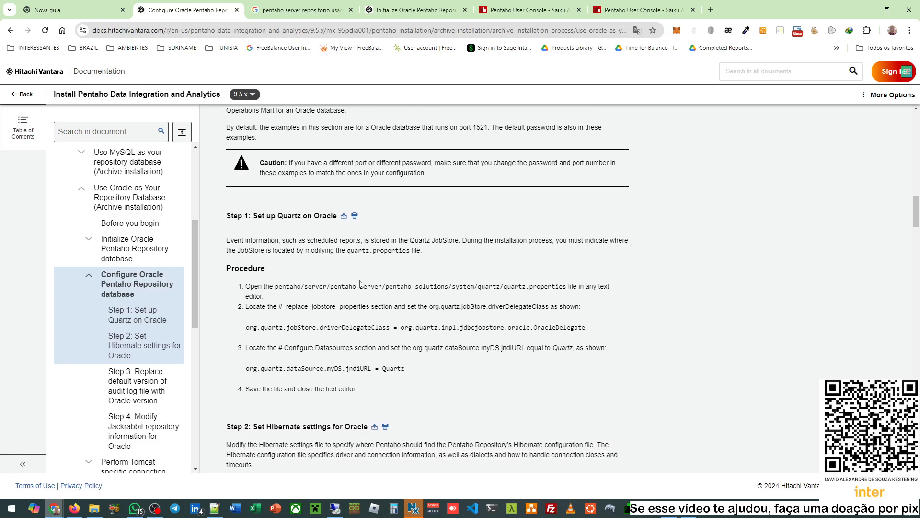
scroll(360, 284, up, 10)
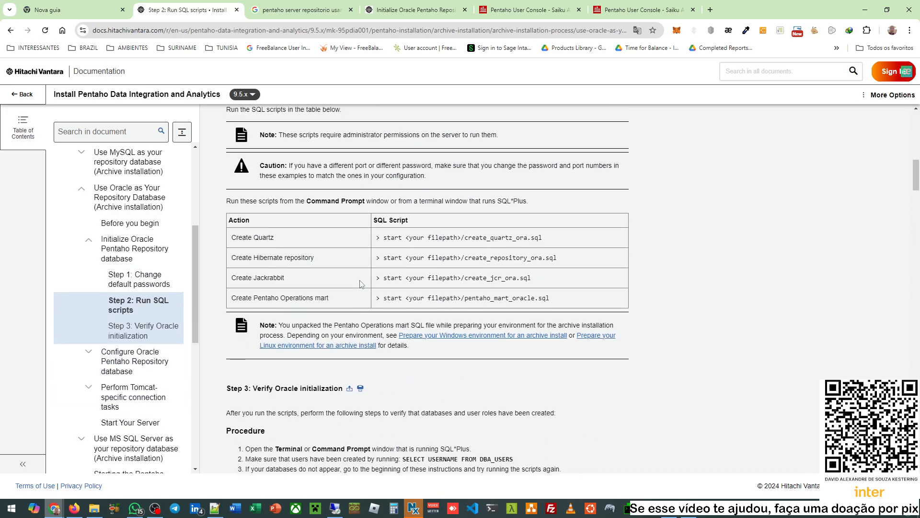
scroll(360, 284, up, 2)
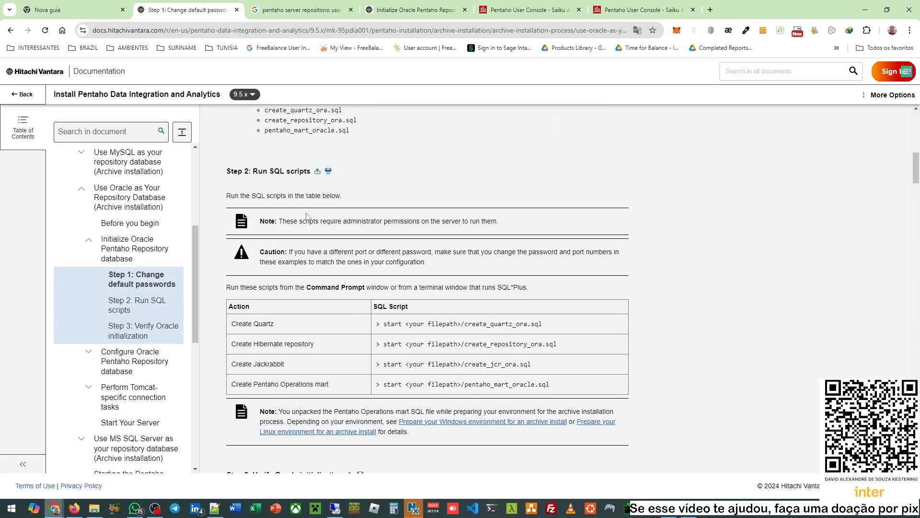
scroll(305, 280, up, 2)
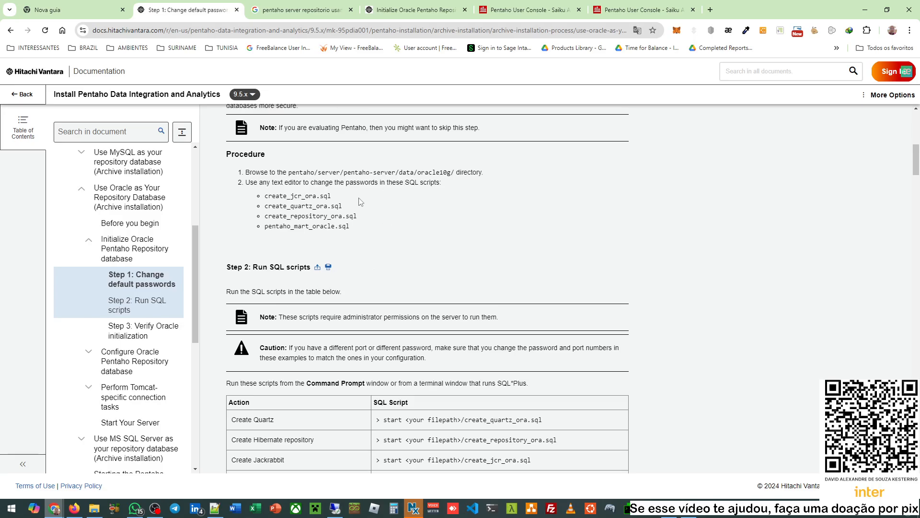
scroll(340, 206, up, 1)
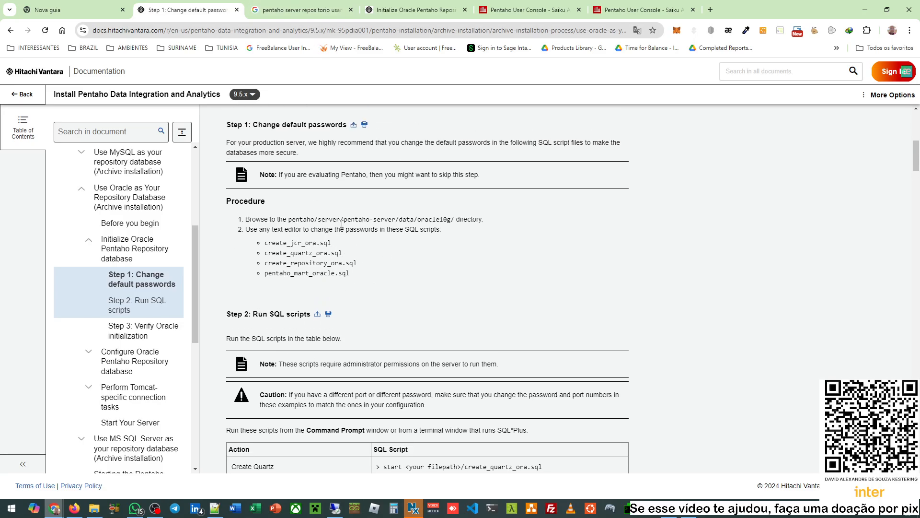
drag(275, 244, 362, 272)
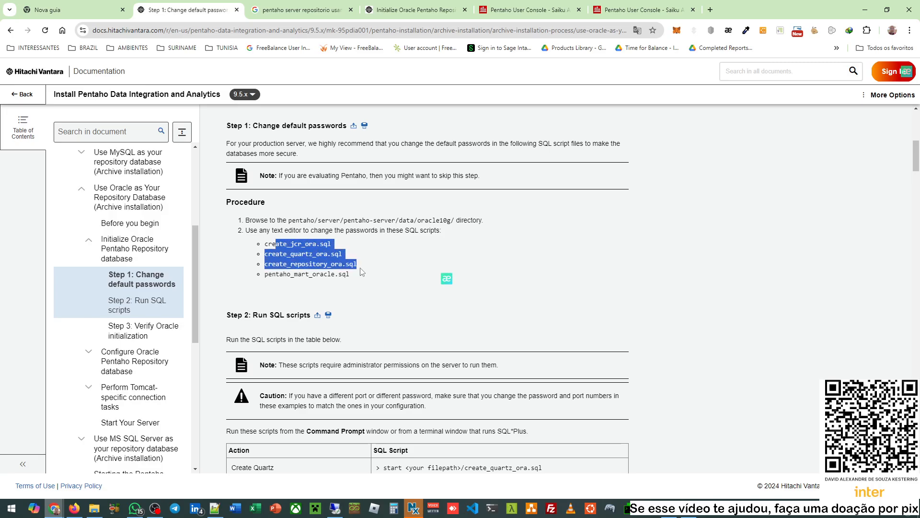
scroll(362, 272, down, 13)
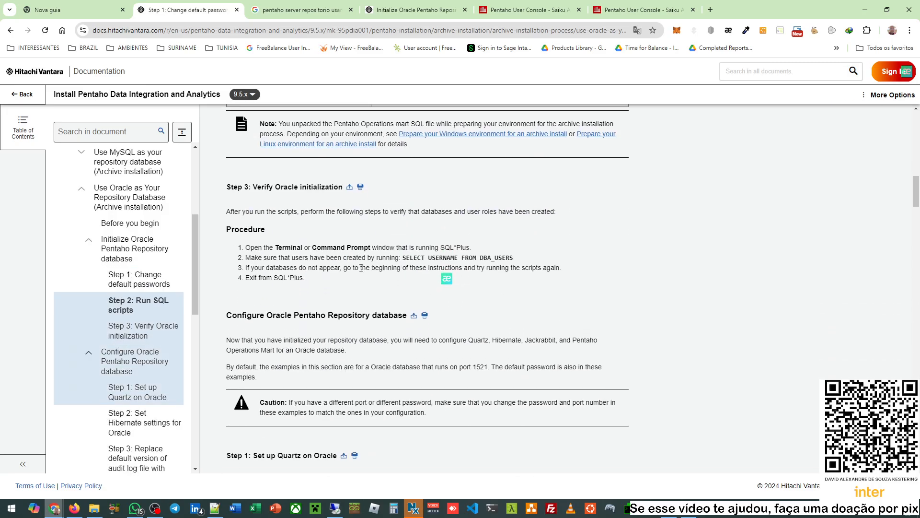
scroll(362, 272, down, 3)
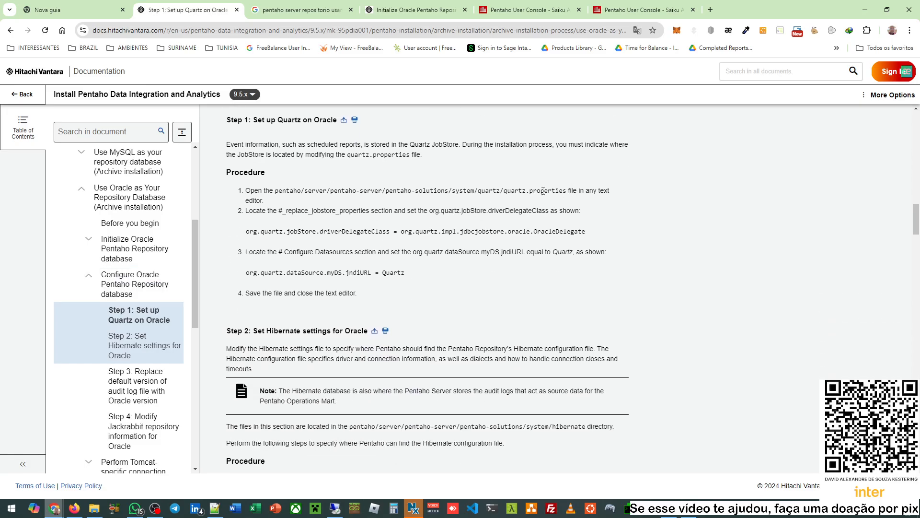
drag(513, 193, 556, 193)
scroll(429, 301, down, 3)
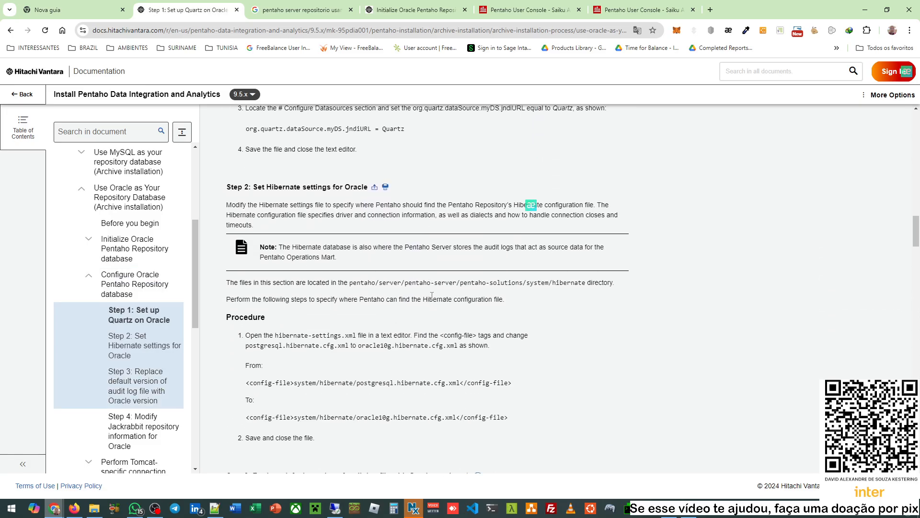
scroll(432, 296, up, 2)
mouse_move(344, 142)
mouse_down()
mouse_move(433, 243)
mouse_move(339, 163)
mouse_move(344, 155)
mouse_up()
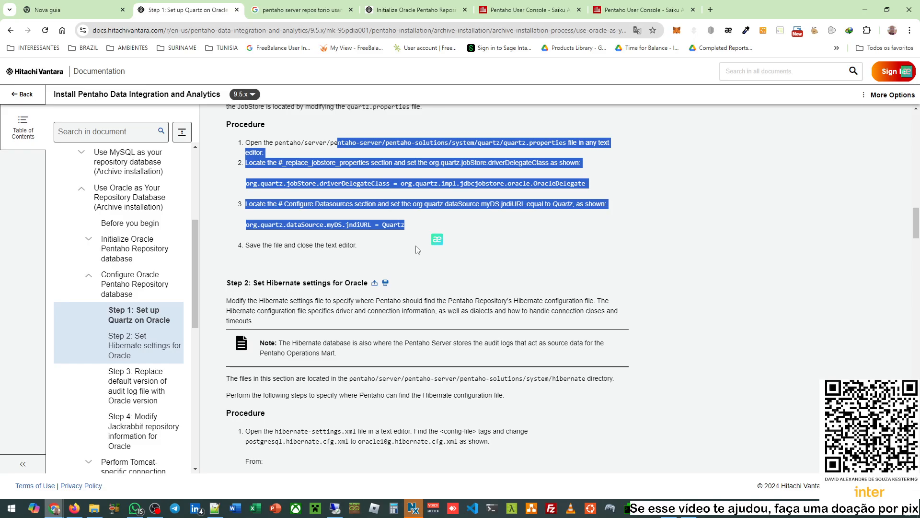
scroll(416, 250, down, 4)
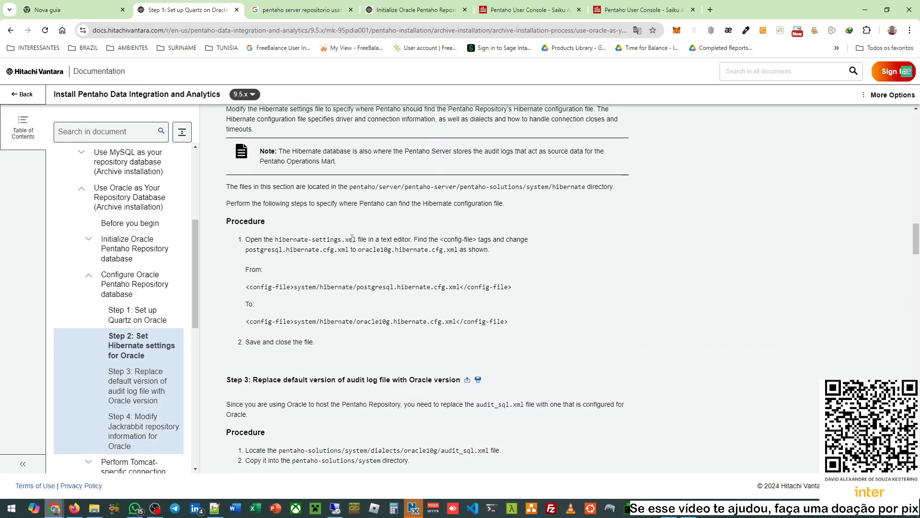
drag(320, 239, 412, 301)
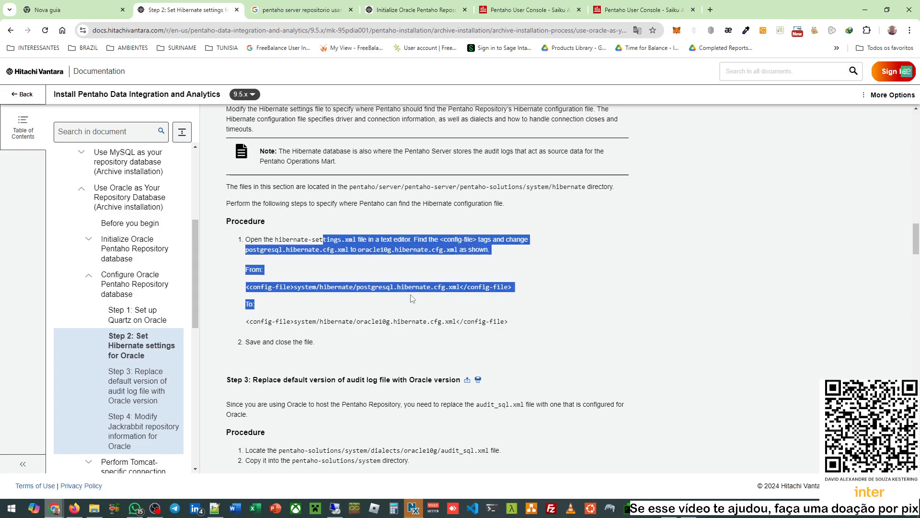
scroll(413, 300, down, 4)
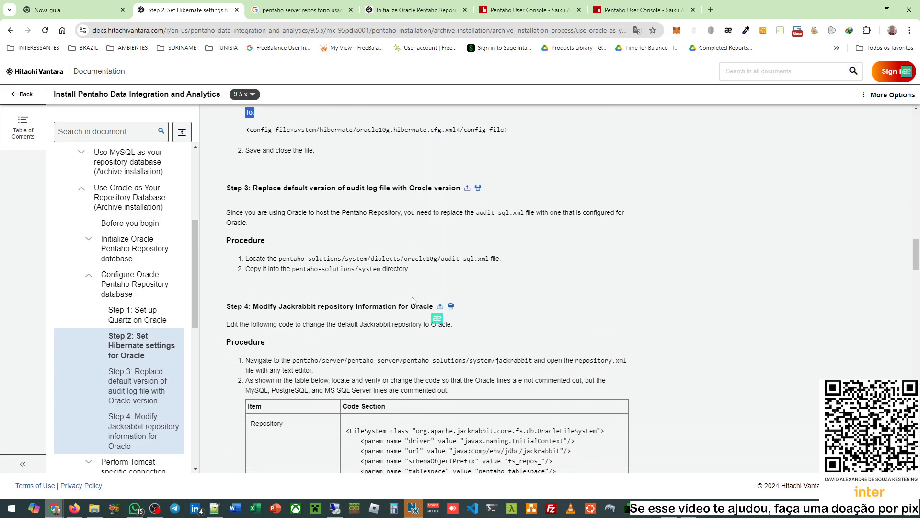
scroll(412, 300, up, 2)
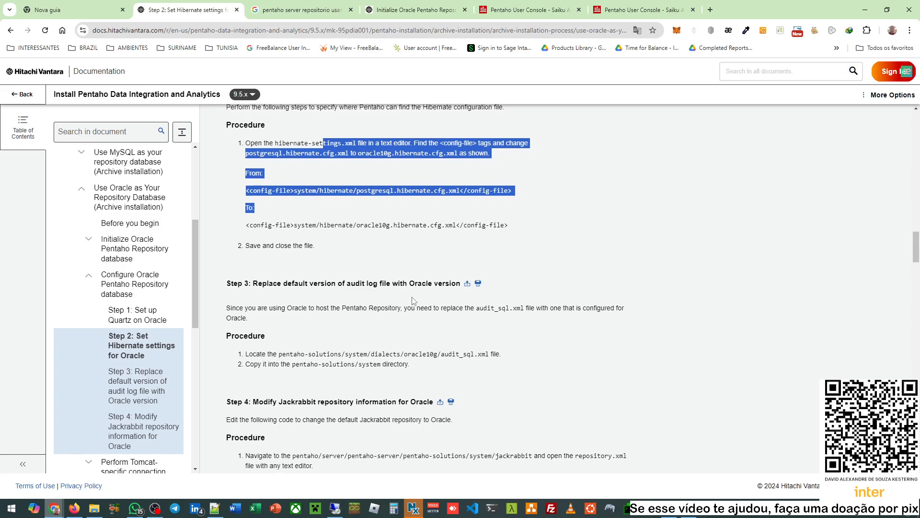
scroll(413, 300, down, 6)
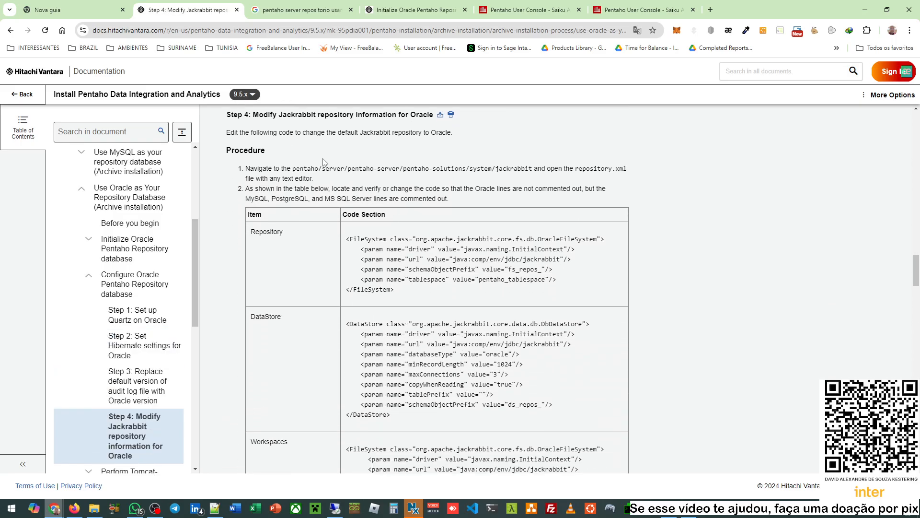
- Select the first Jackrabbit configuration step text, then return to the Pentaho console
drag(294, 170, 608, 170)
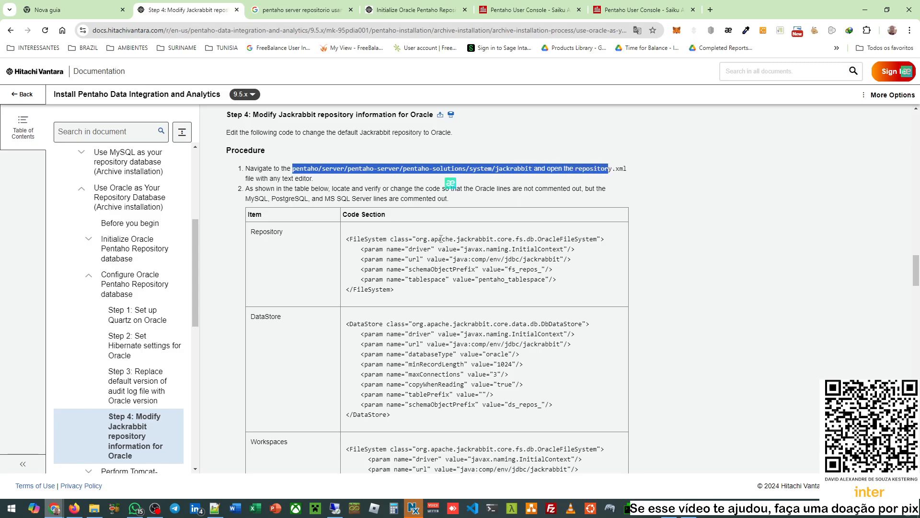
triple_click(346, 170)
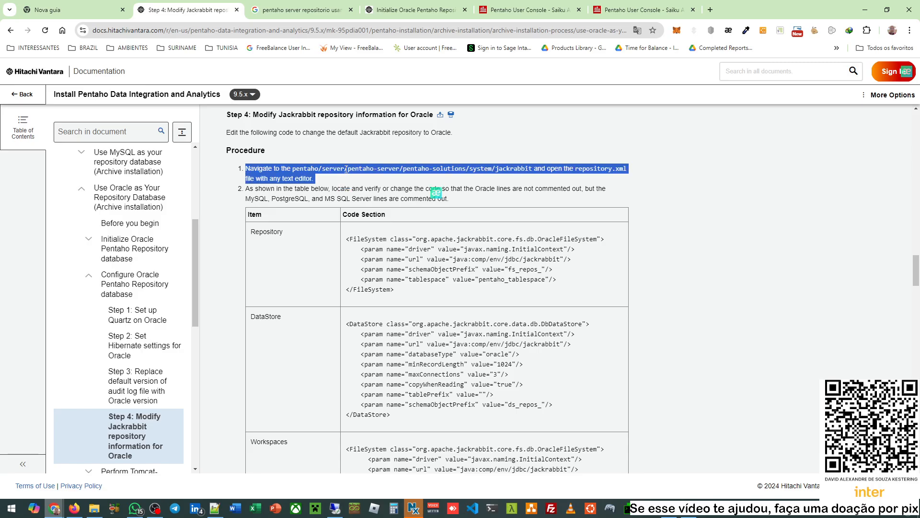
click(502, 5)
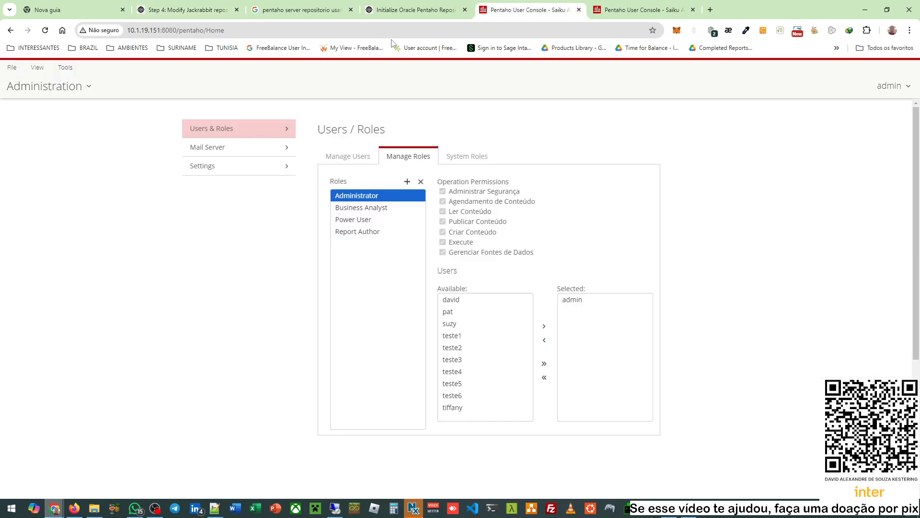
- Compare Logan's Report Author role on the first and second nodes' consoles
click(666, 6)
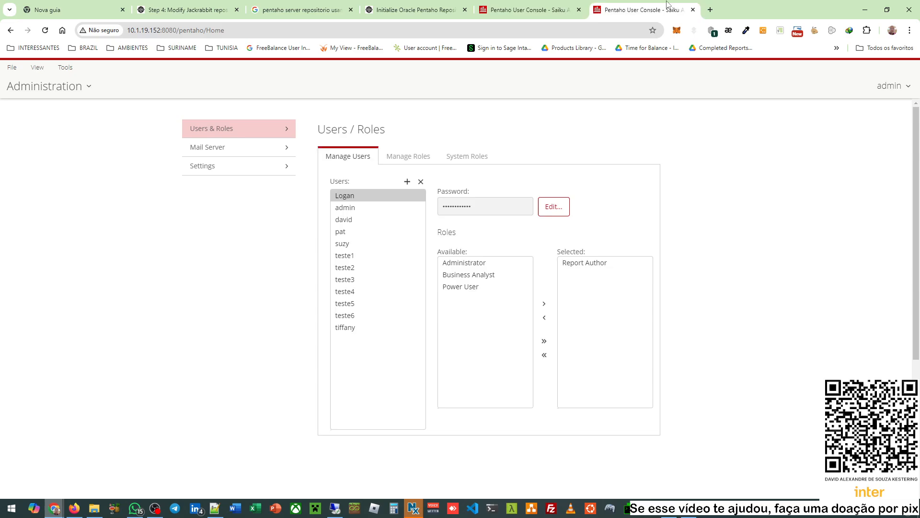
click(556, 5)
click(623, 4)
click(515, 5)
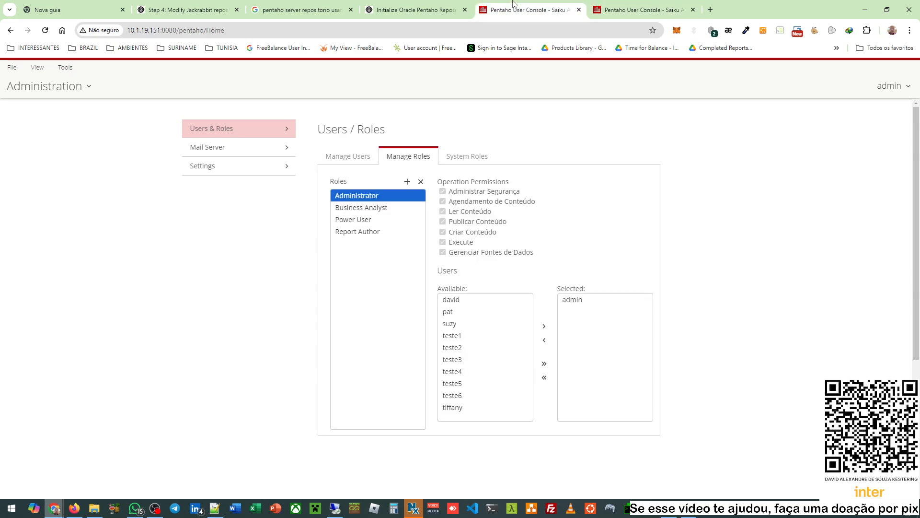
- Go to Home on both nodes and start a new Saiku Analytics analysis on each
click(50, 86)
click(81, 109)
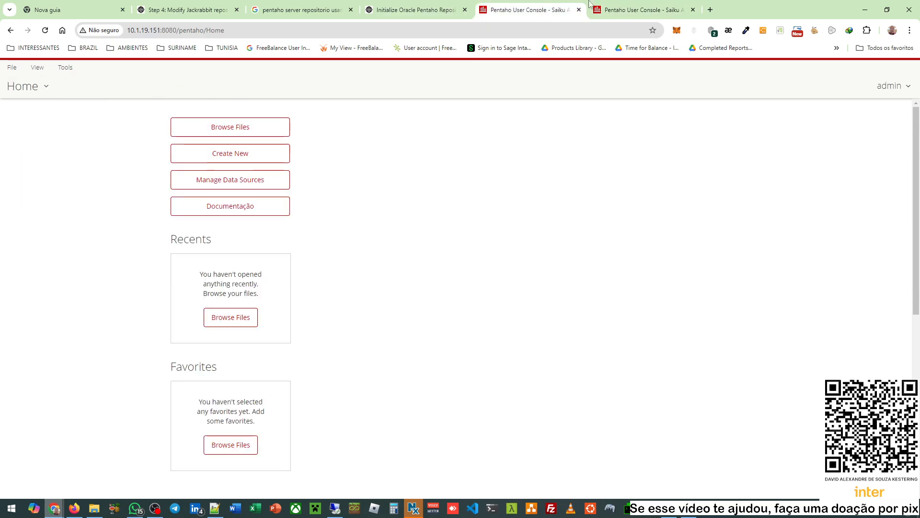
click(623, 6)
click(53, 88)
click(43, 107)
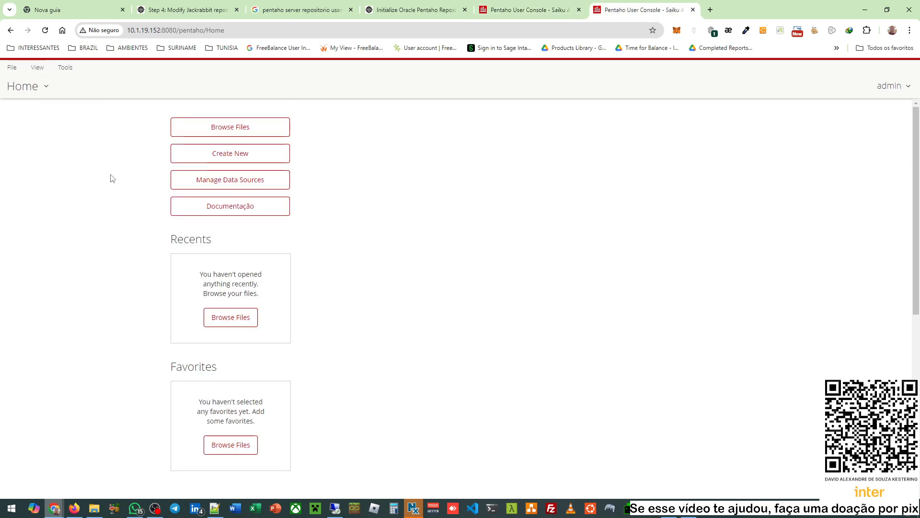
click(249, 158)
click(331, 185)
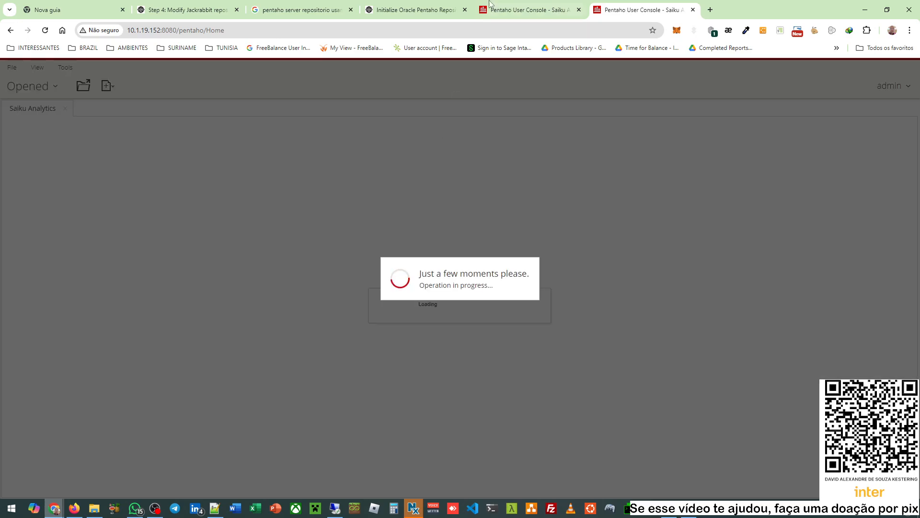
click(490, 5)
click(231, 156)
click(340, 186)
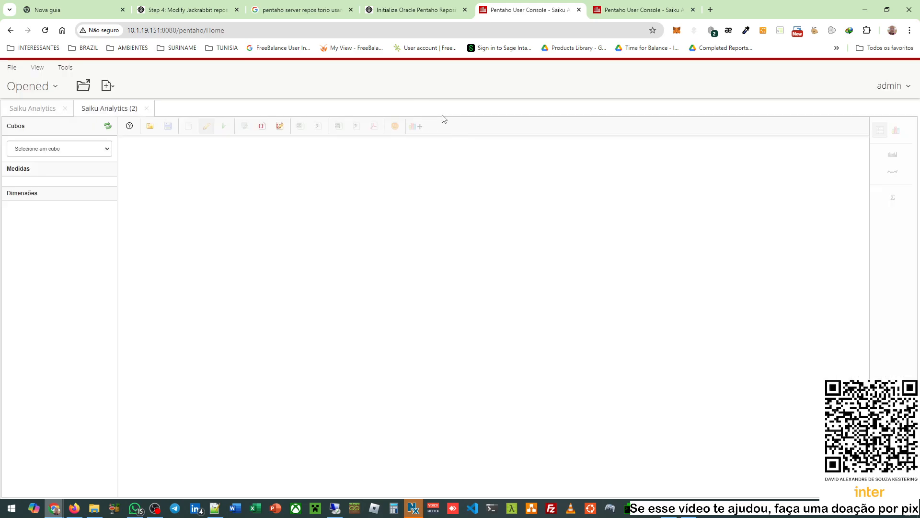
- Close the extra Saiku Analytics (2) analysis on the first node
click(624, 6)
click(560, 6)
click(147, 109)
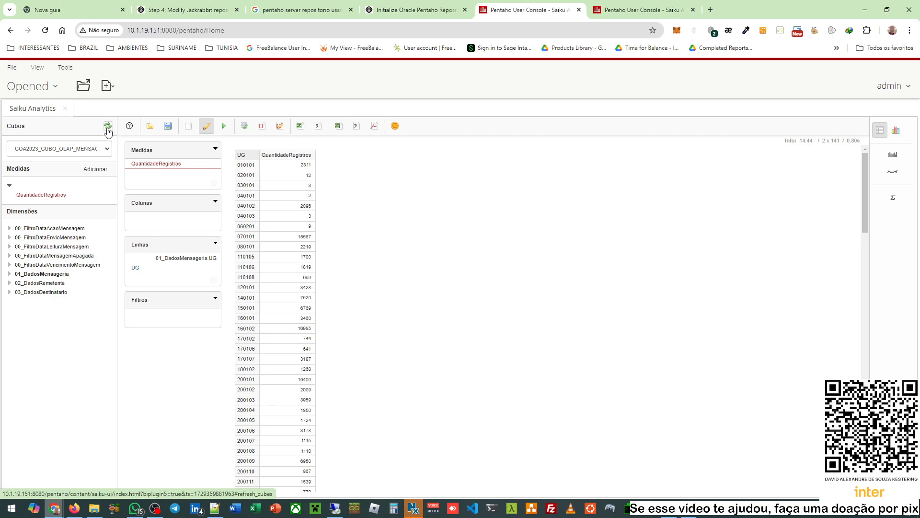
click(107, 127)
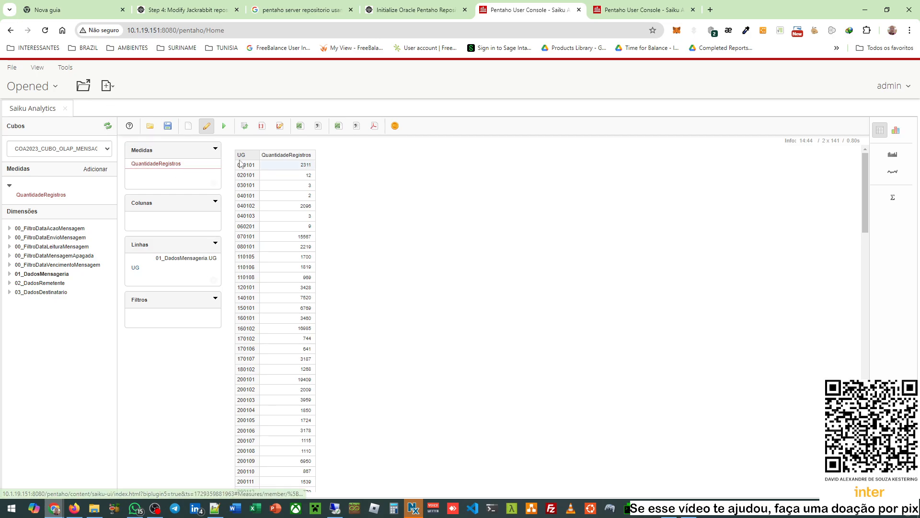
- Compare the Saiku Analytics workspaces on the first and second nodes
click(638, 6)
click(545, 5)
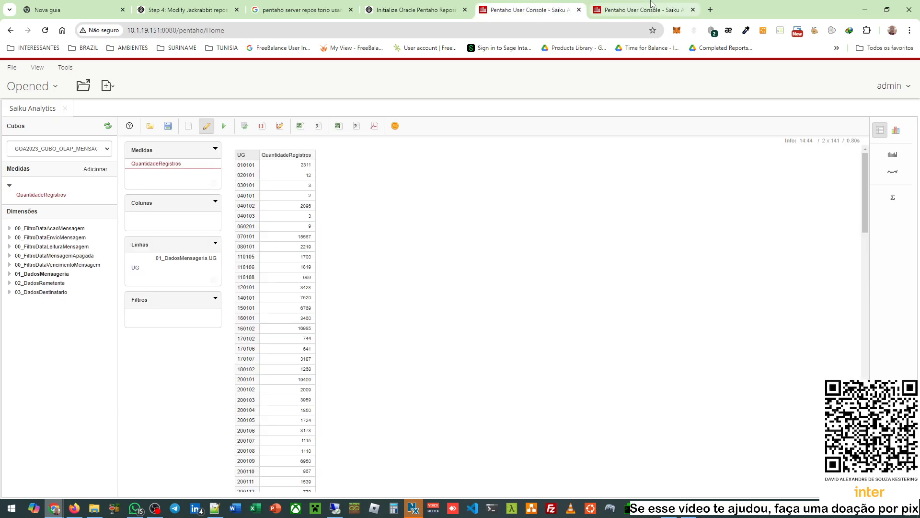
click(609, 8)
click(537, 9)
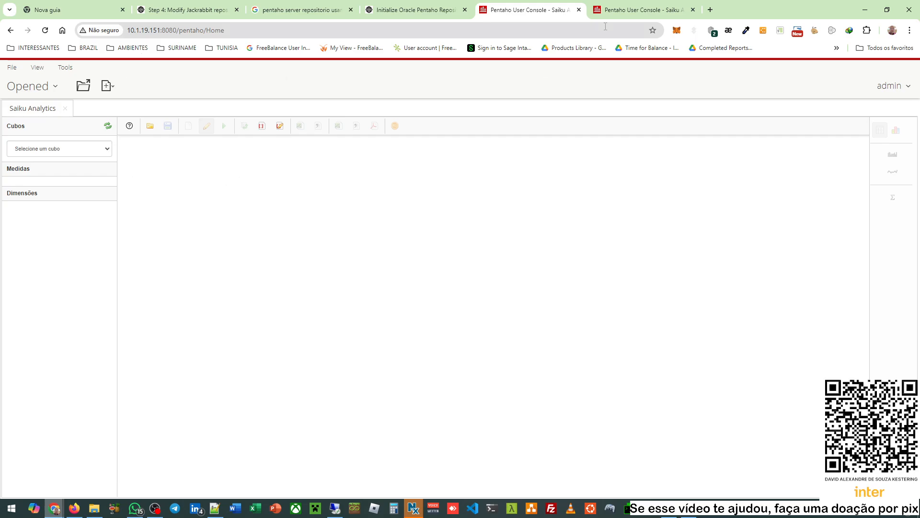
click(669, 9)
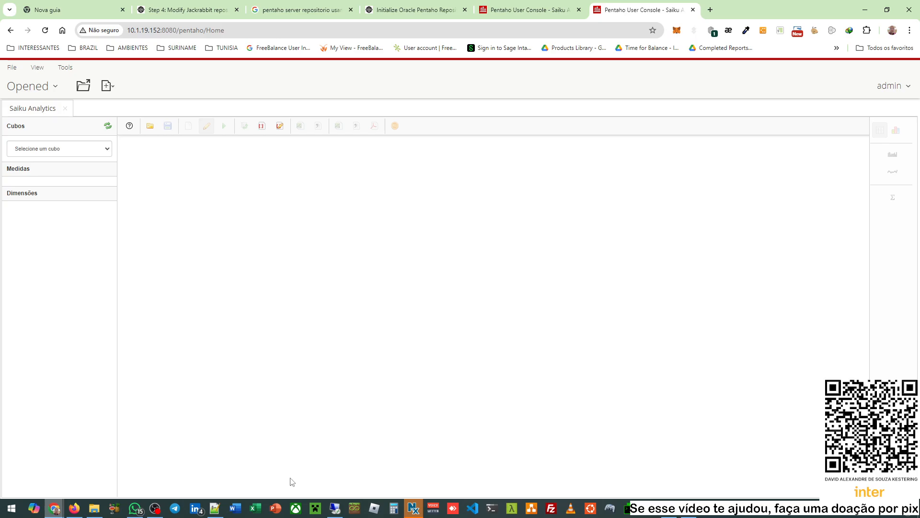
mouse_move(160, 511)
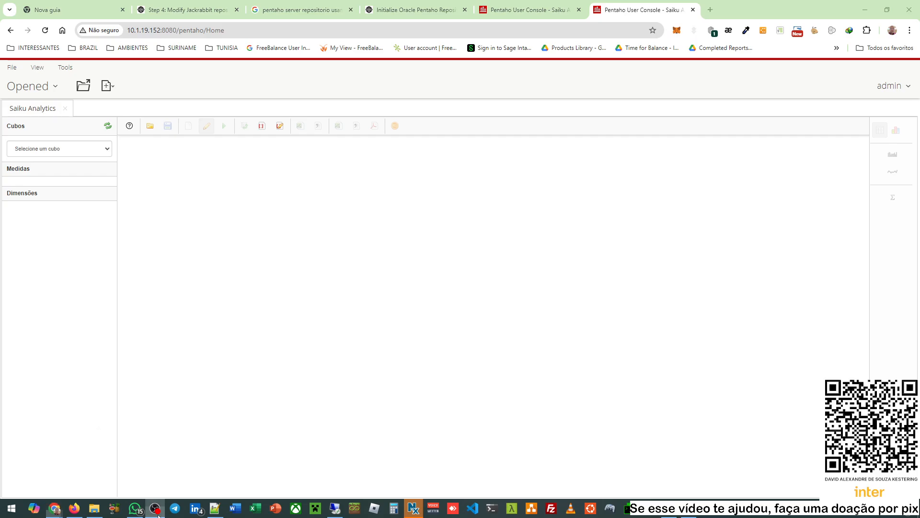